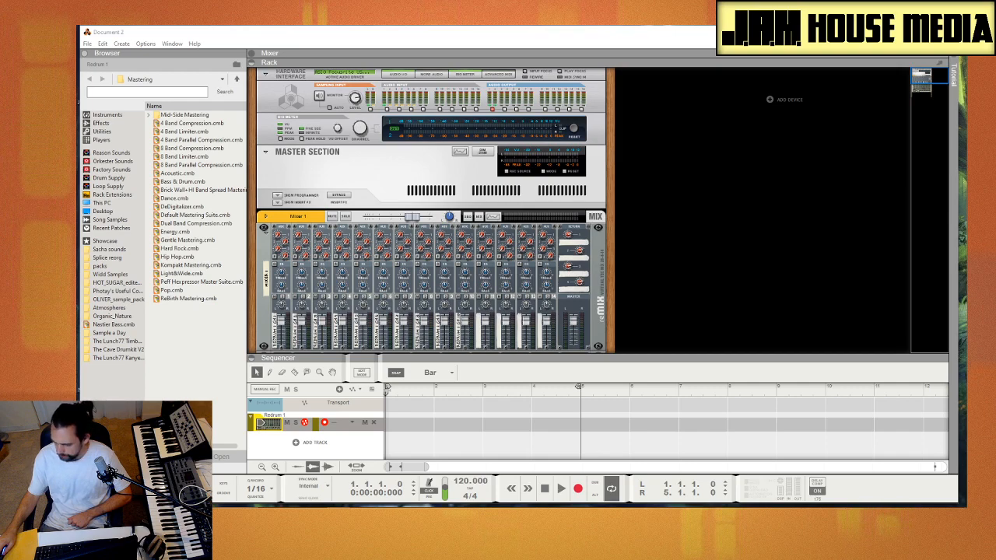
Step: Switch to the REAPER project "day of the dead" and dismiss the evaluation notice
key(super+d)
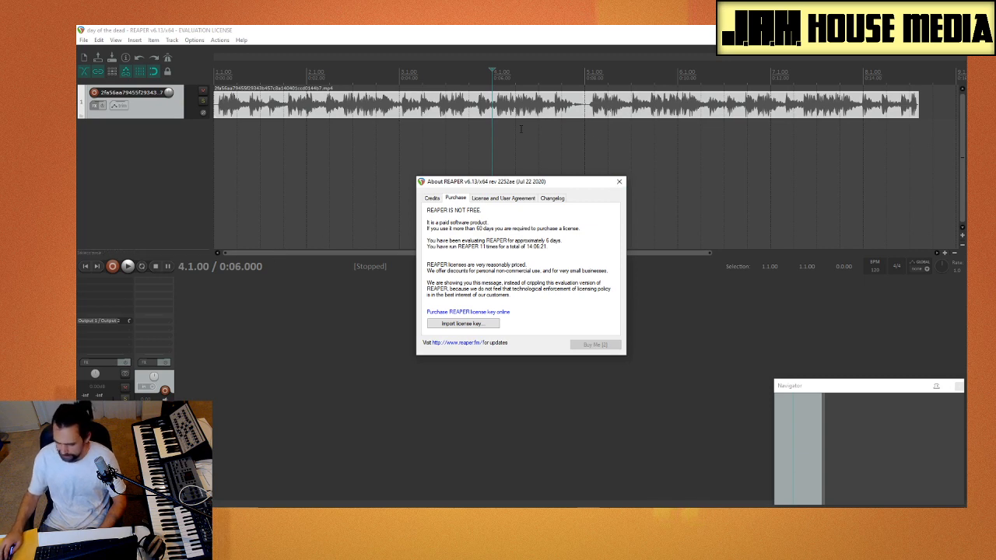
click(619, 182)
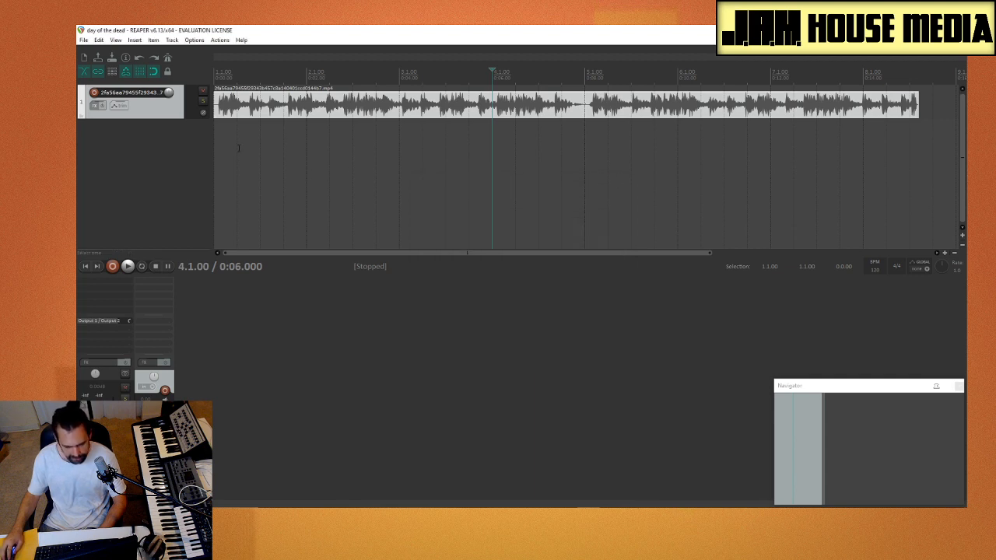
Step: Show the video window, reposition it over the arrangement and play the clip from the project start
click(219, 168)
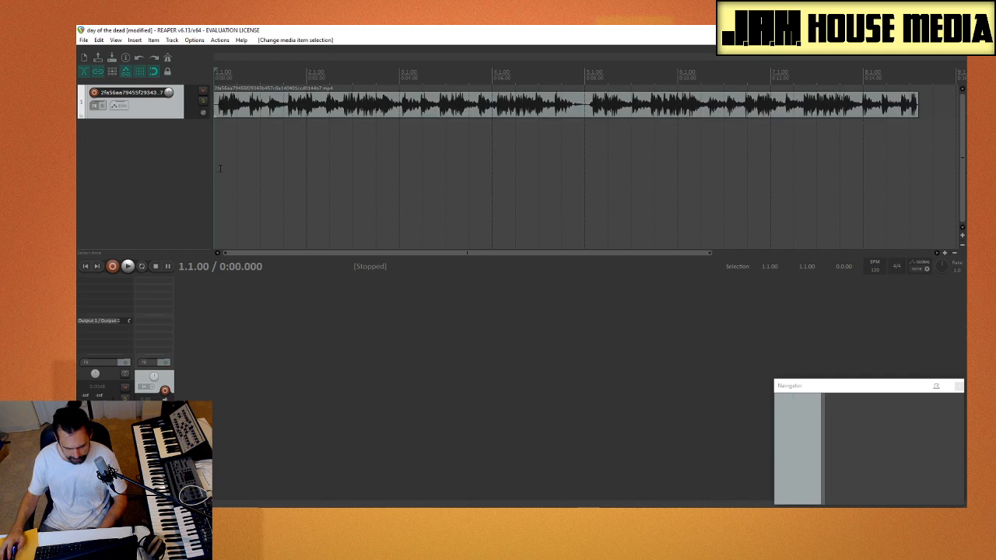
key(ctrl+shift+v)
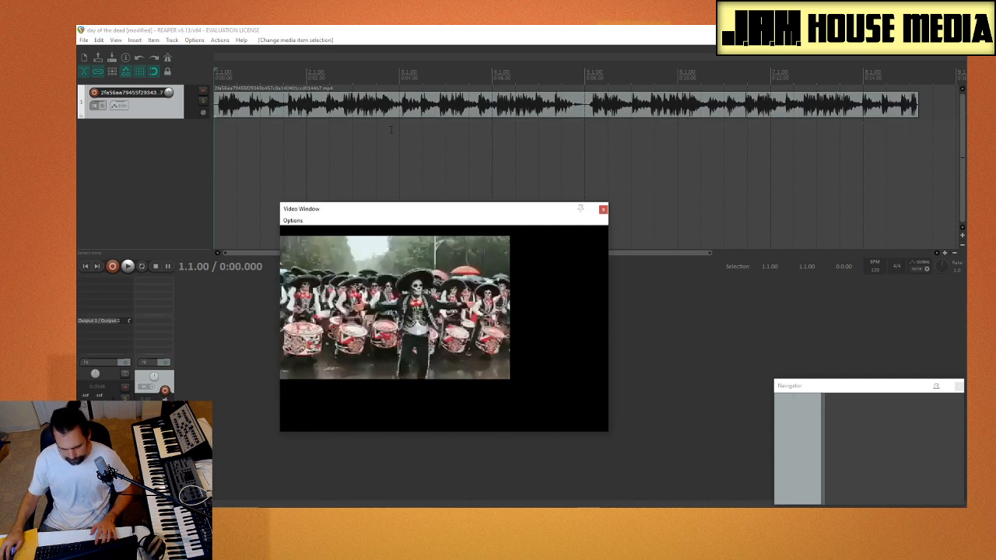
drag(435, 213, 431, 161)
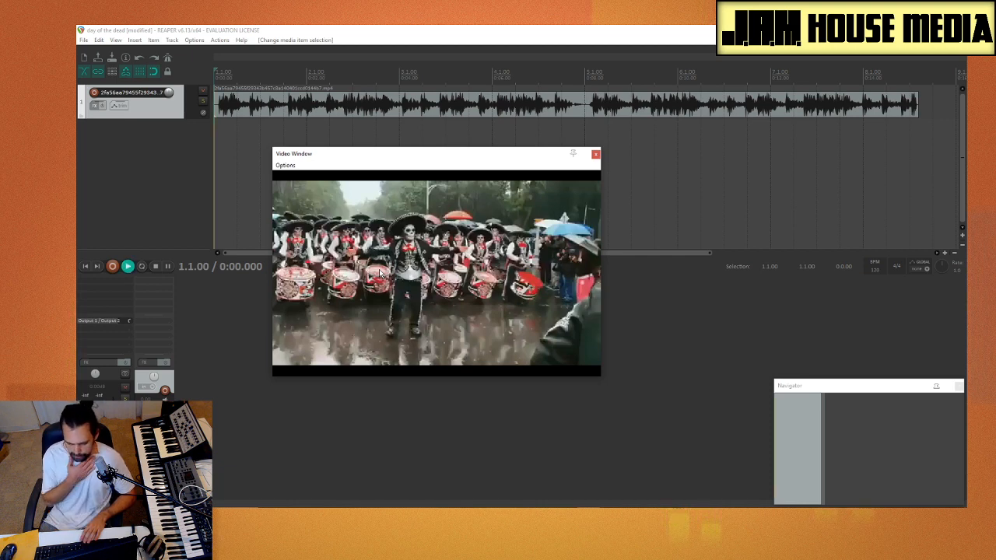
key(space)
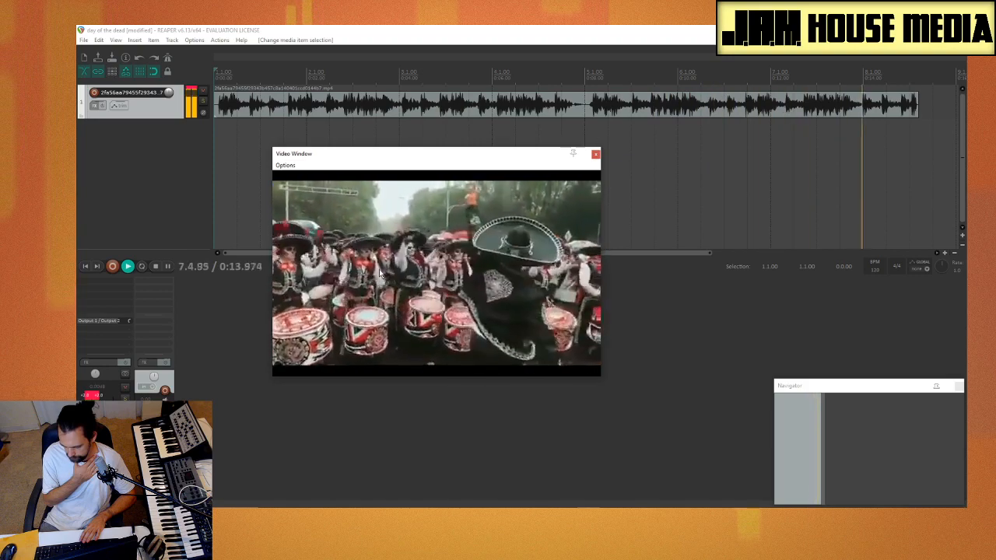
key(space)
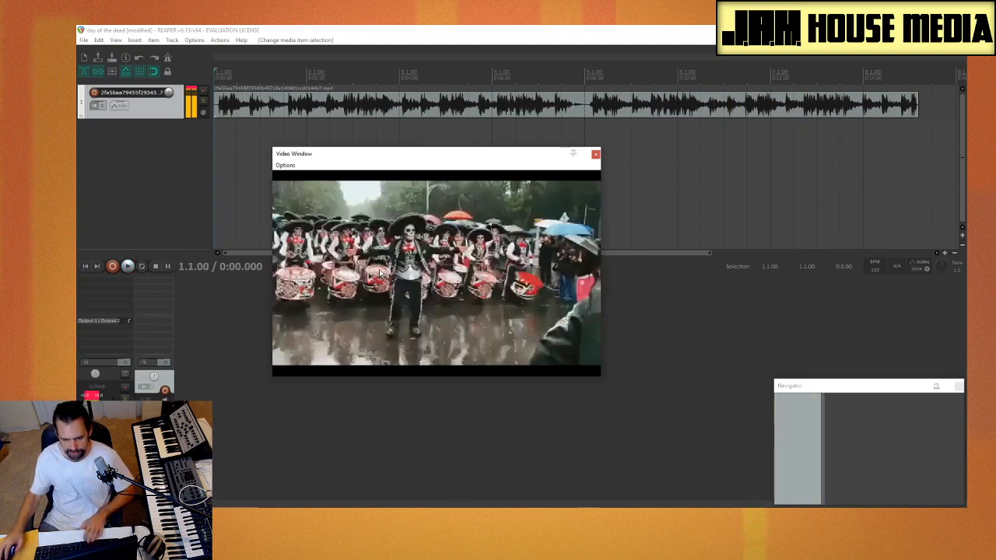
Step: Play the clip repeatedly around the short quiet passage just before bar 5, starting from points between 4.2.00 and 5.1.00
click(543, 107)
key(space)
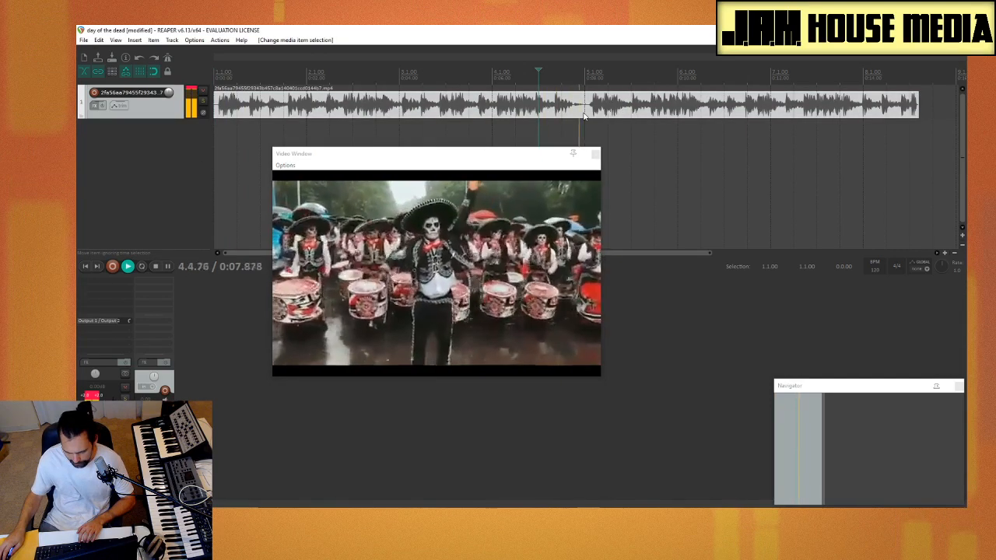
key(space)
click(575, 114)
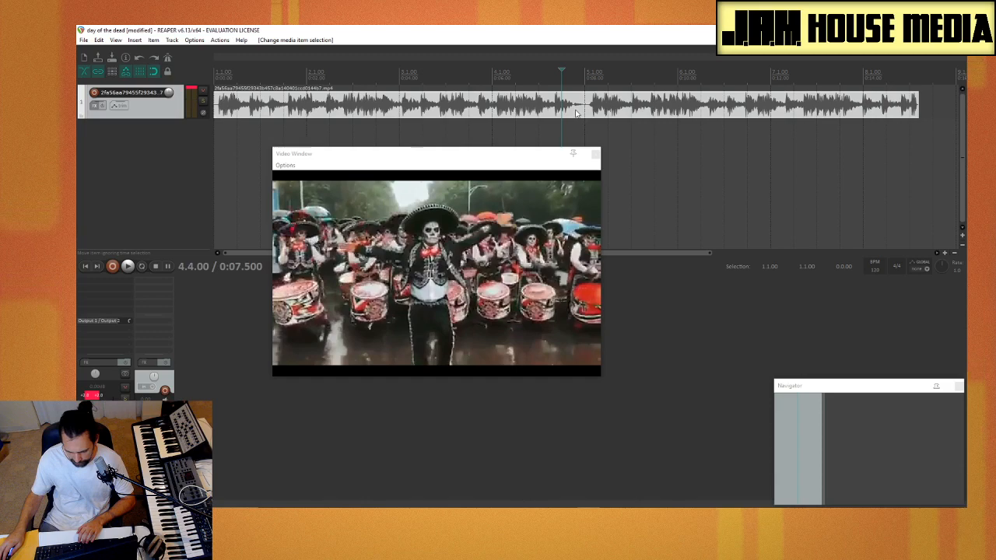
drag(574, 111, 575, 104)
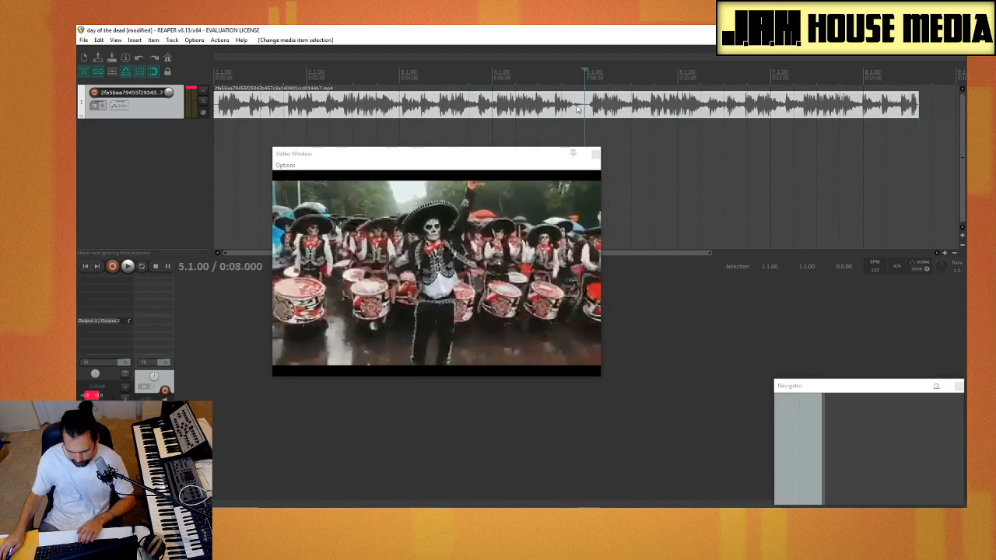
key(space)
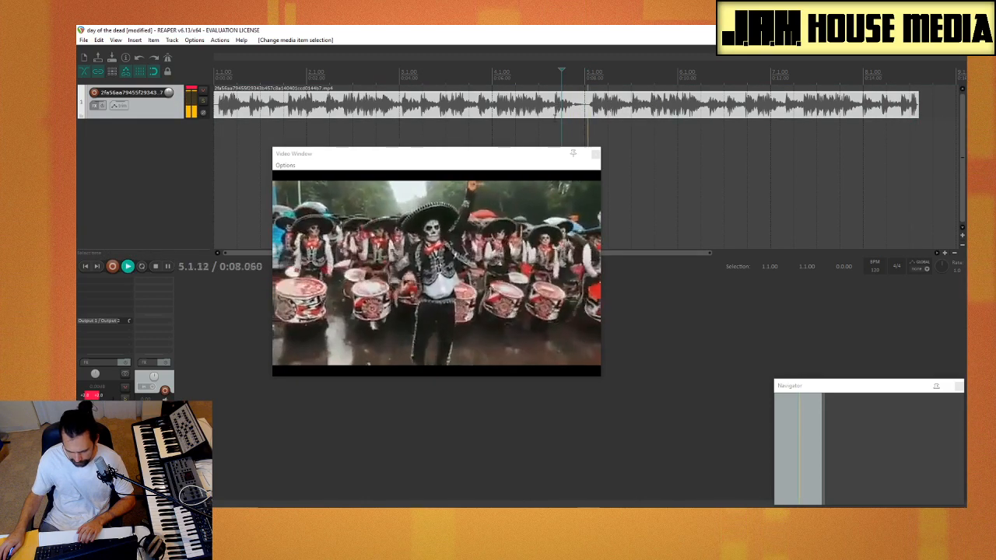
click(517, 116)
key(space)
key(space)
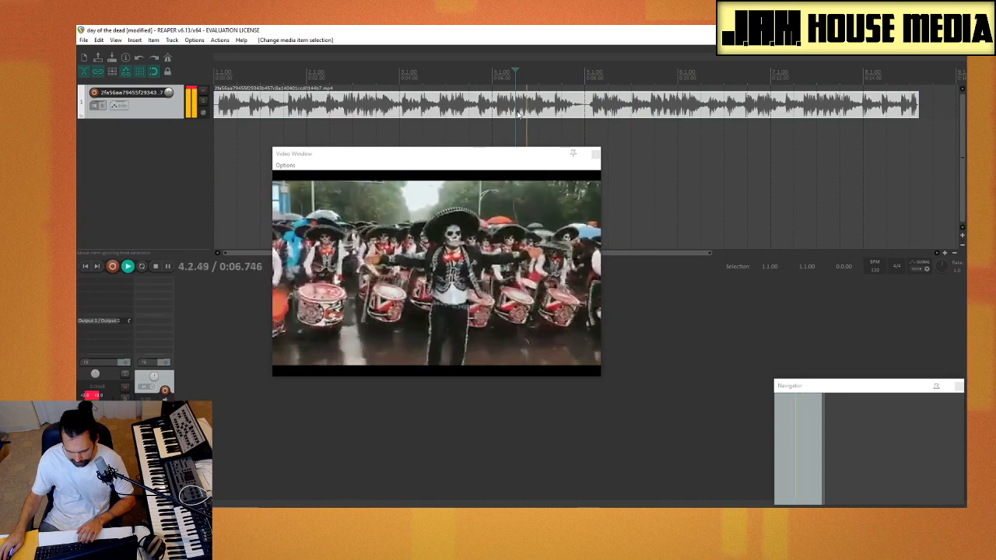
key(space)
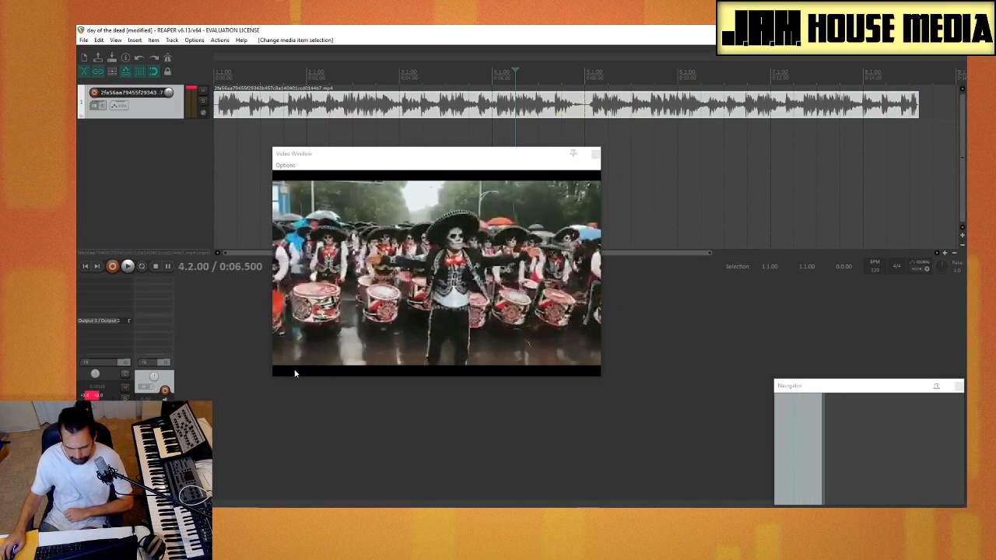
Step: Hide the mixer and briefly play the clip from 0:00.500
click(325, 440)
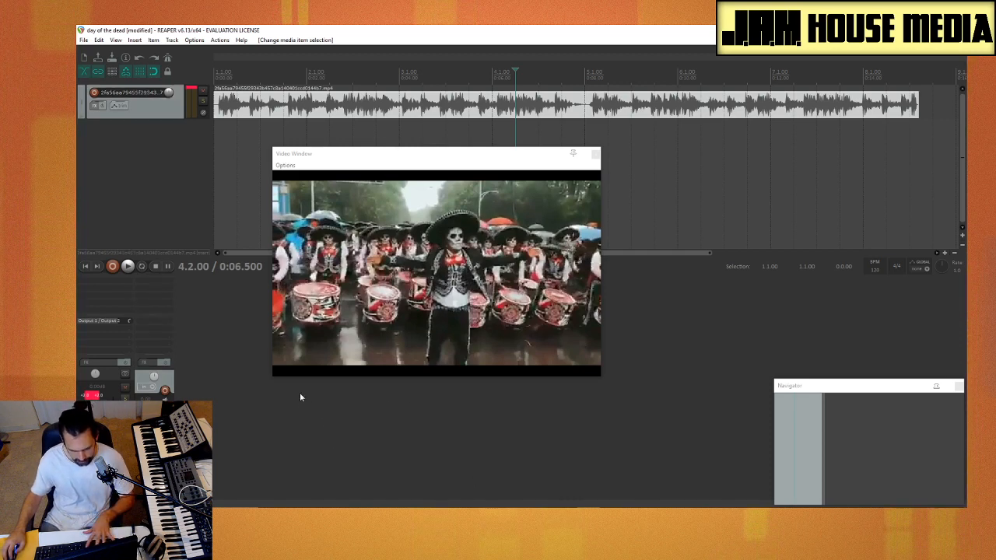
key(ctrl+m)
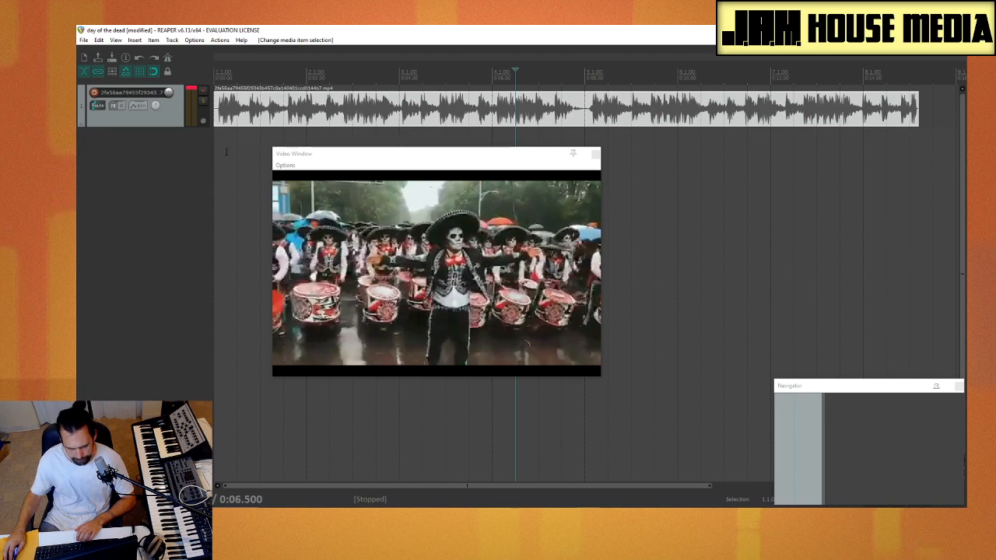
click(227, 156)
key(space)
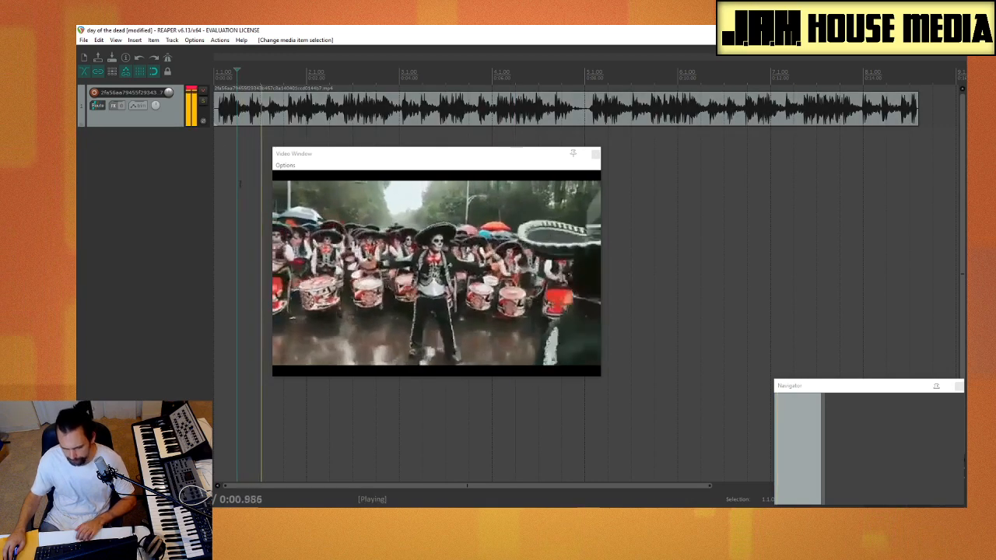
key(space)
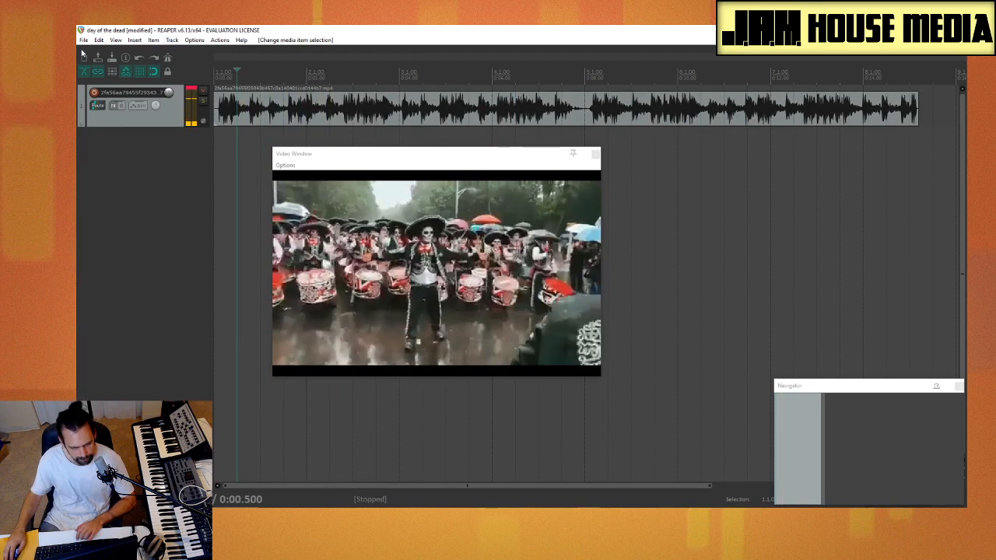
Step: Set the Focusrite interface's buffer size to 256 through the ASIO configuration in the audio device preferences
click(84, 40)
mouse_move(194, 40)
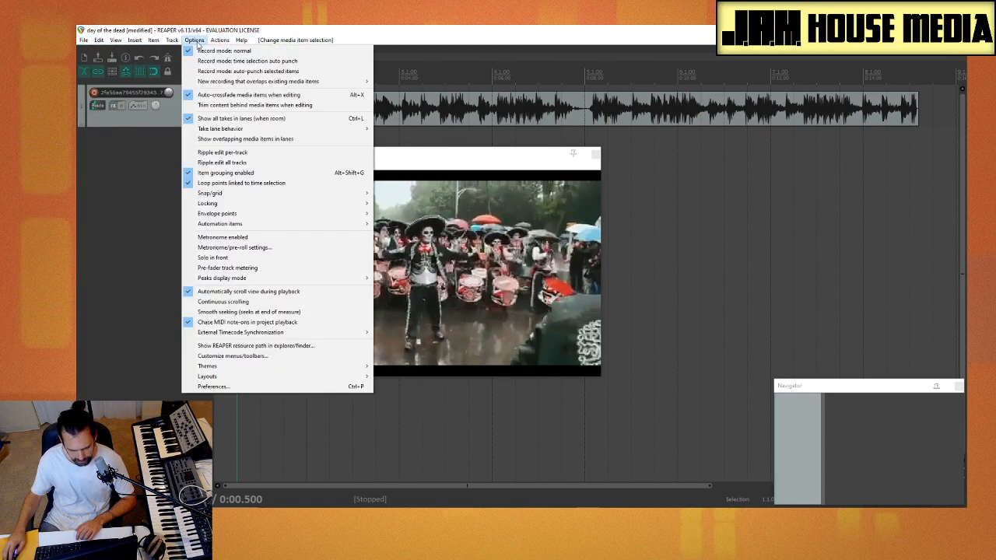
click(252, 386)
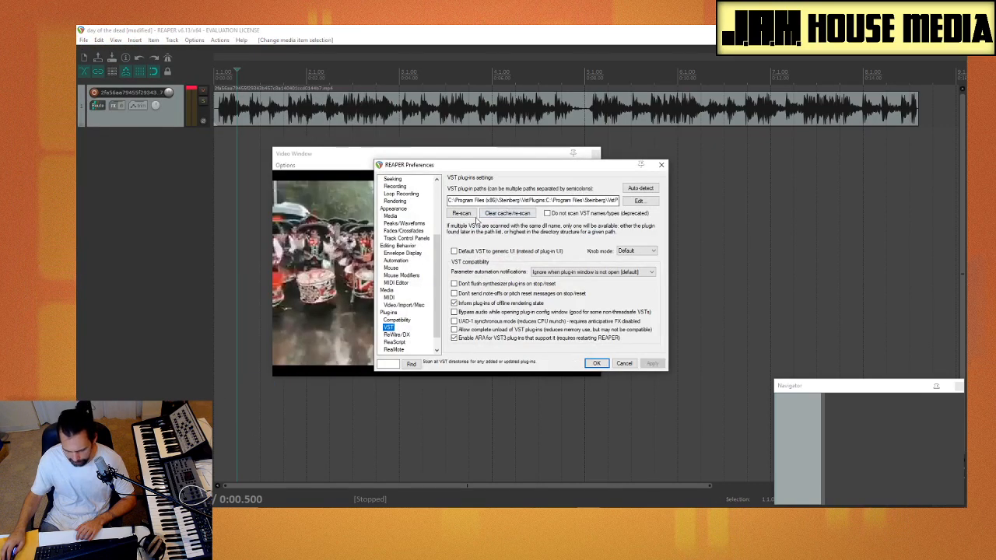
scroll(400, 300, up, 4)
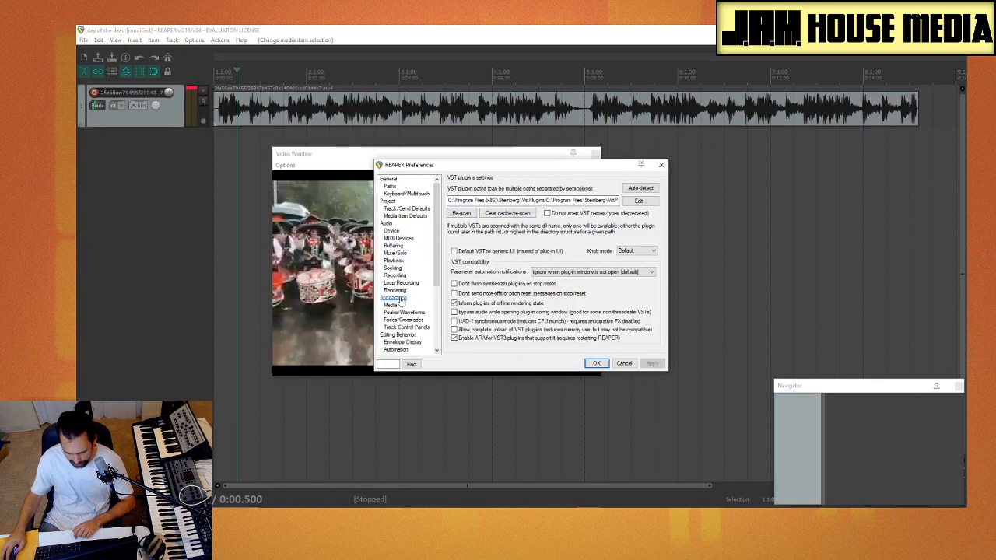
click(387, 224)
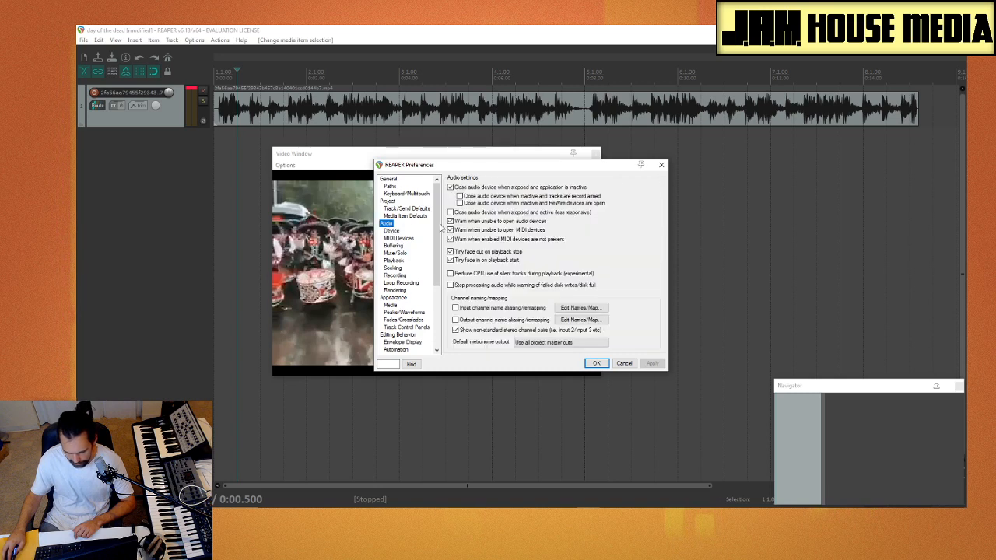
click(396, 235)
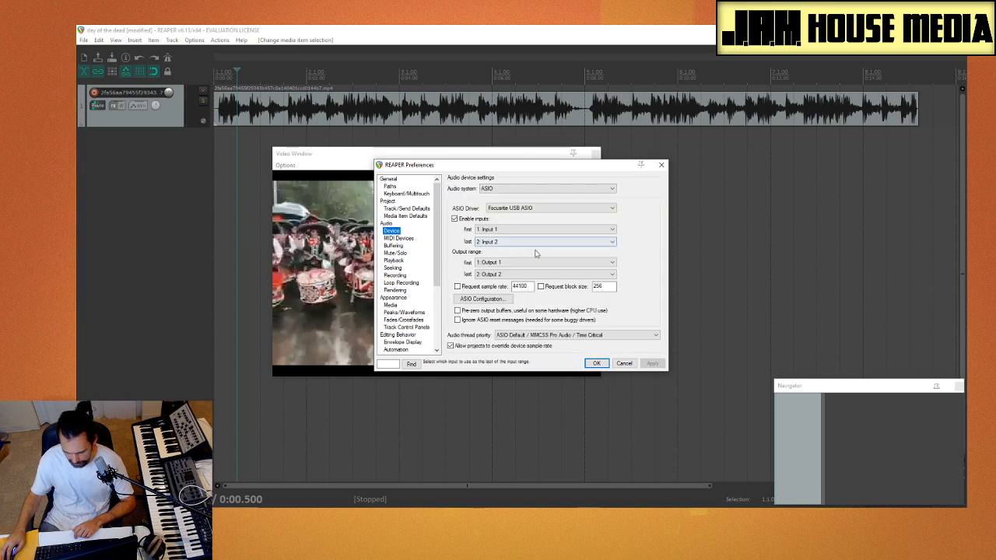
click(483, 299)
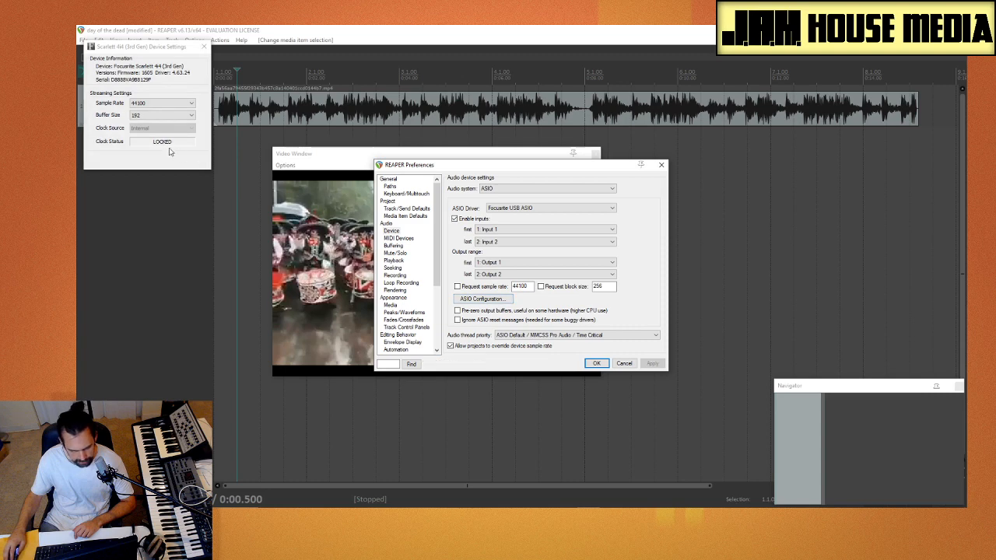
click(153, 117)
click(172, 172)
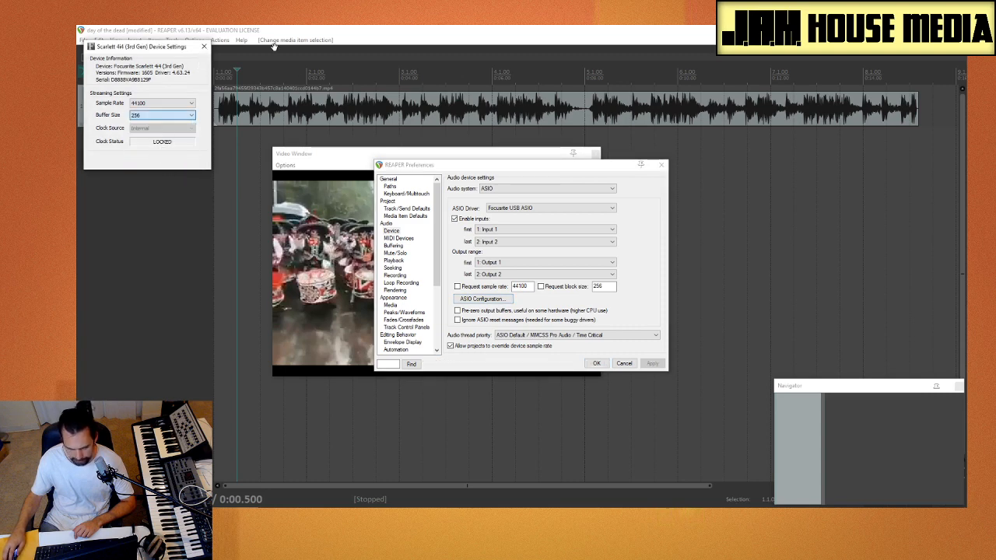
click(204, 46)
click(596, 363)
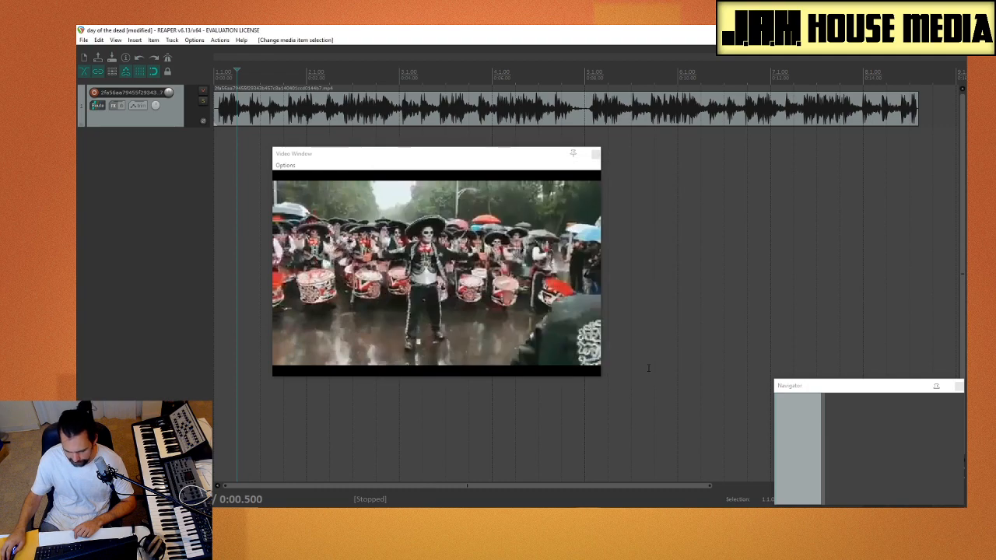
Step: Play the clip from 0:00.500 to check playback, set the edit cursor to 0:11.000 and shift the video window slightly
key(space)
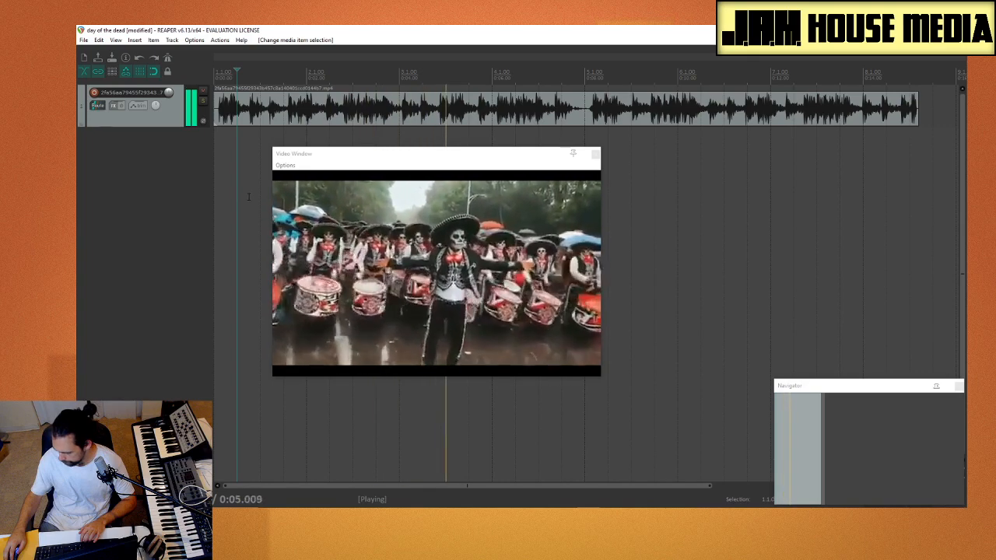
key(space)
click(873, 512)
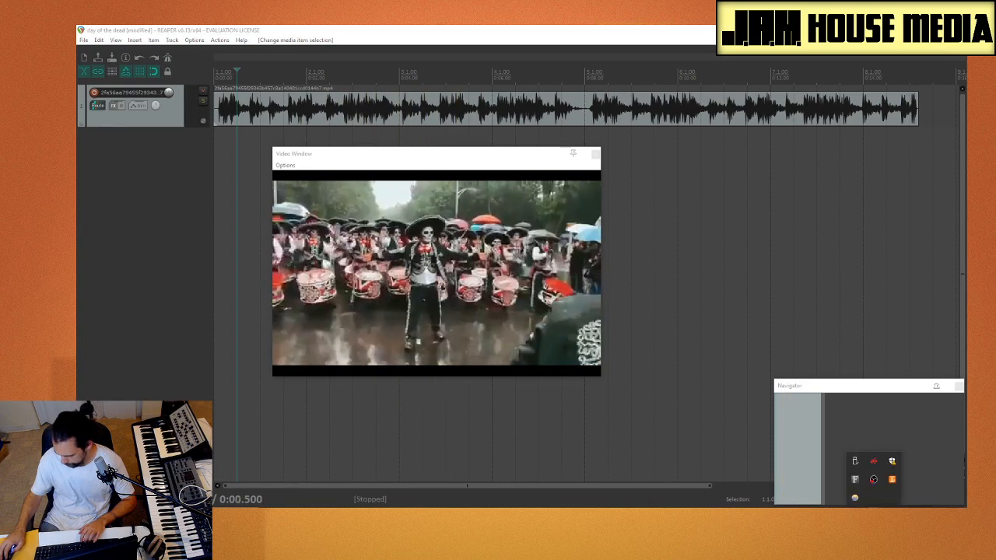
click(873, 512)
click(732, 231)
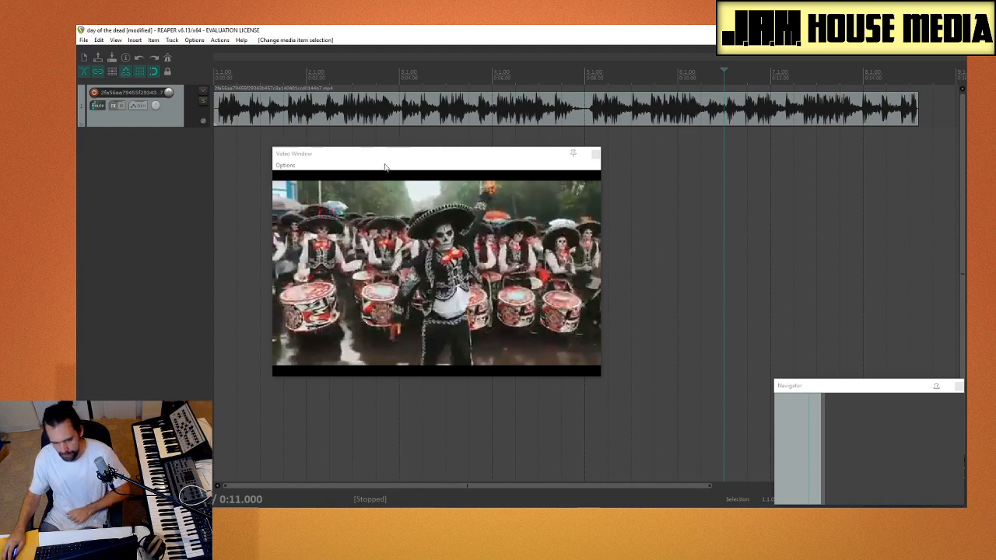
drag(402, 155, 377, 170)
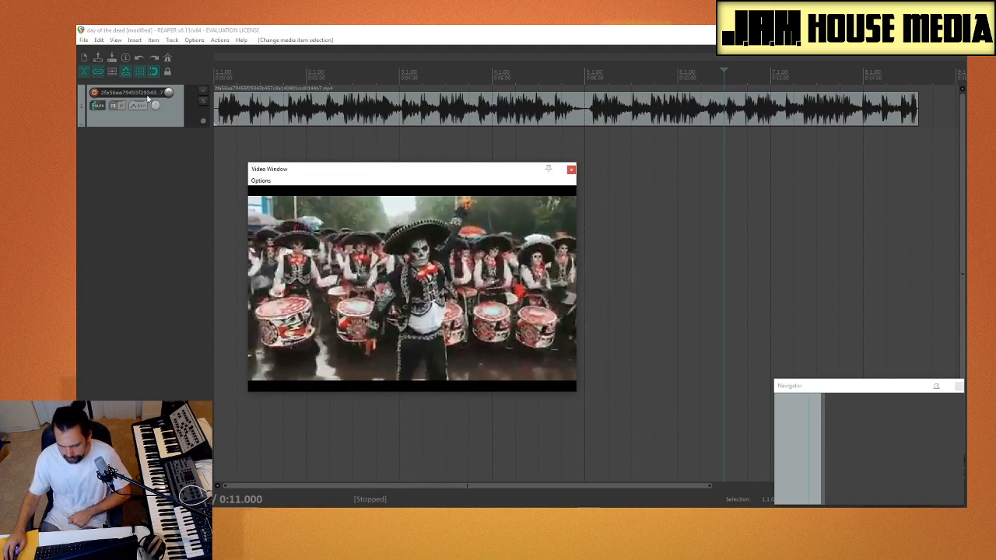
Step: Turn off the grid and play the clip briefly from 0:00.120 to locate where the first drum hit begins
click(213, 102)
drag(213, 102, 213, 126)
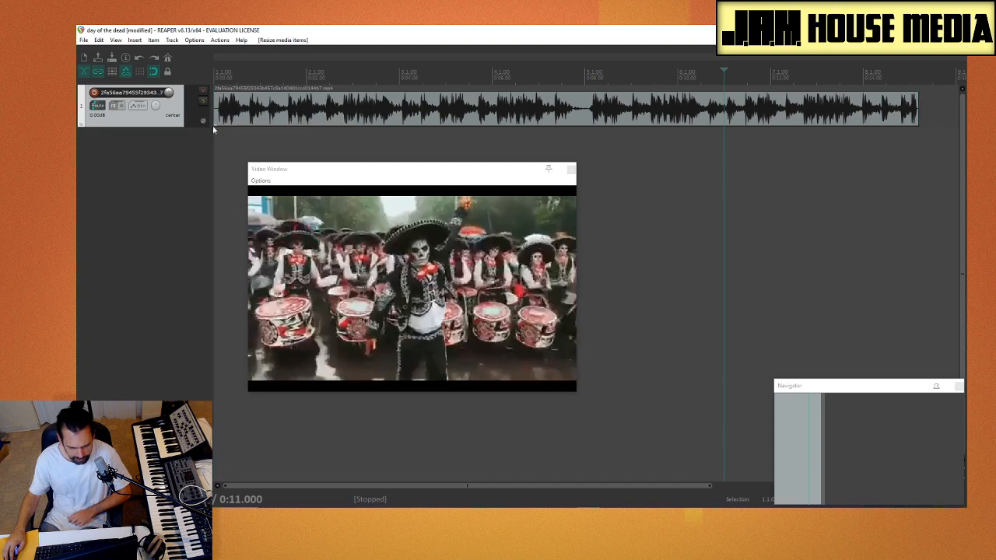
key(space)
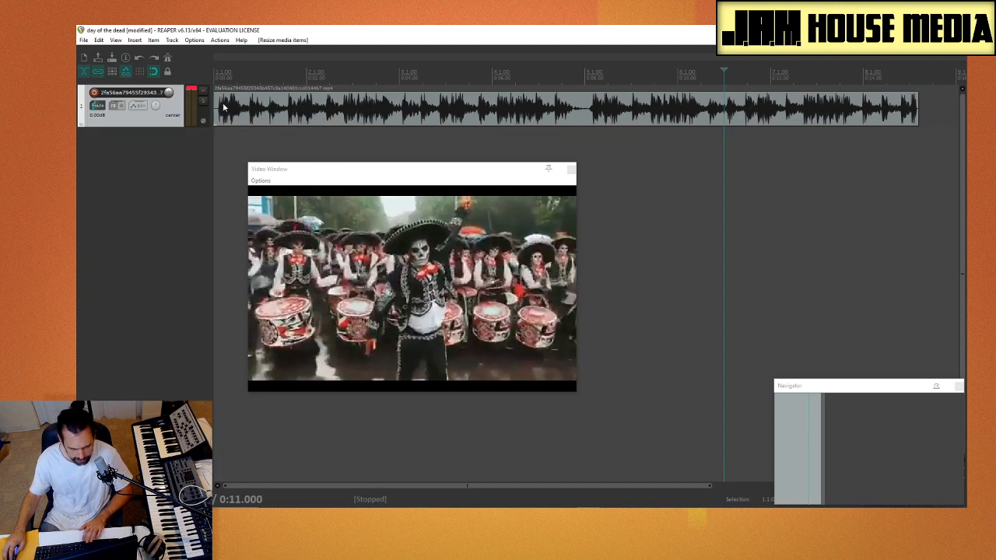
click(220, 149)
key(space)
key(space)
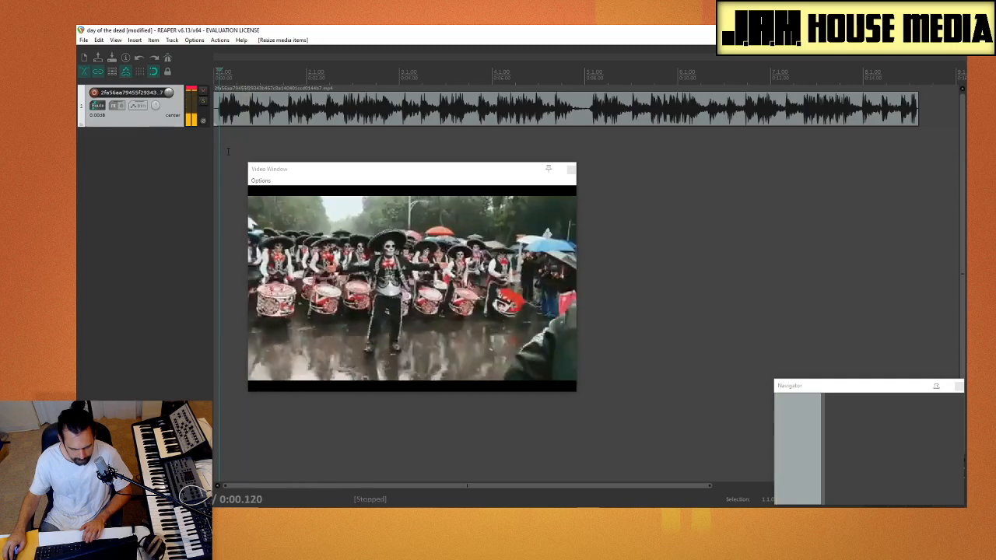
Step: Trim the clip's start to about 0:00.300 and, with the grid back on, move the clip to the project start
click(228, 151)
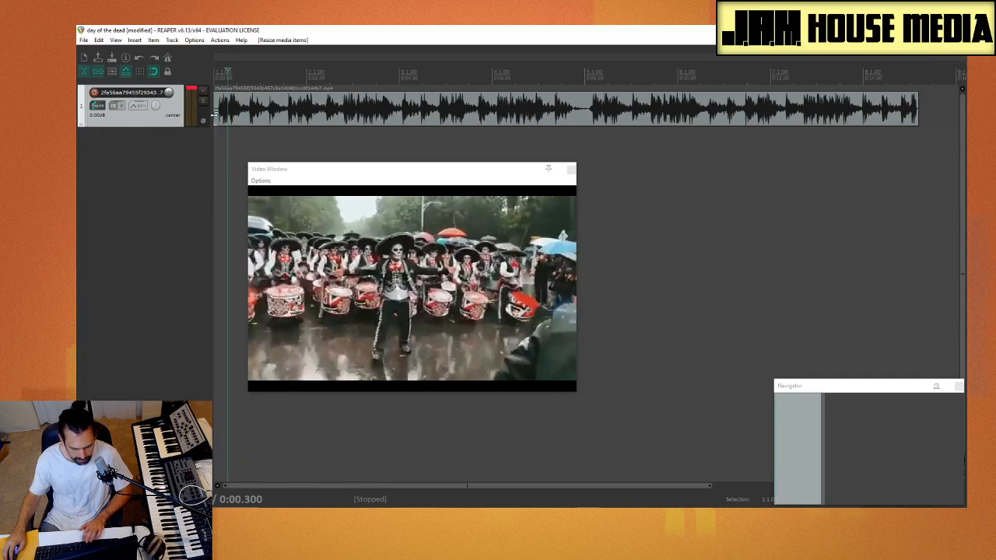
drag(214, 115, 230, 128)
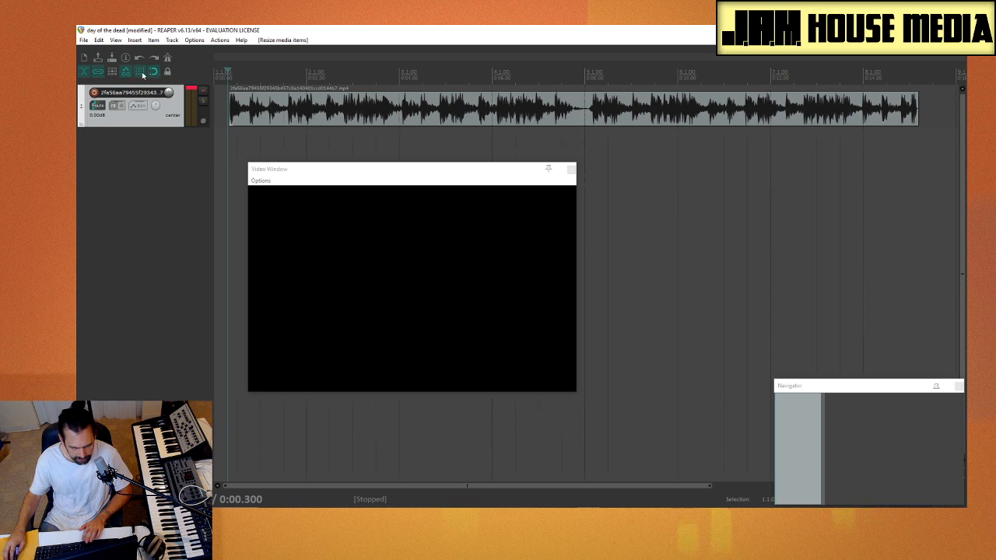
drag(286, 118, 142, 75)
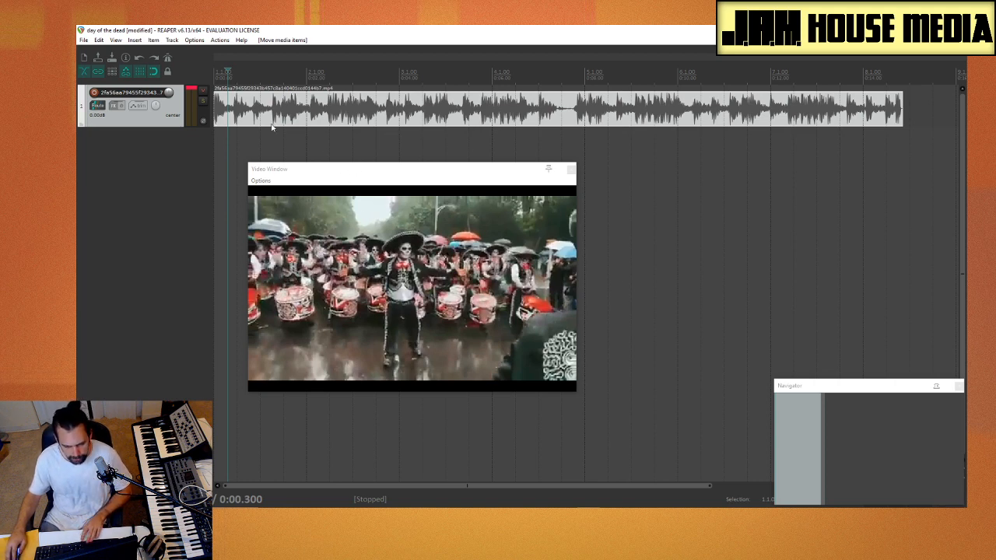
Step: Play the repositioned clip from the project start to check its timing
click(216, 206)
key(space)
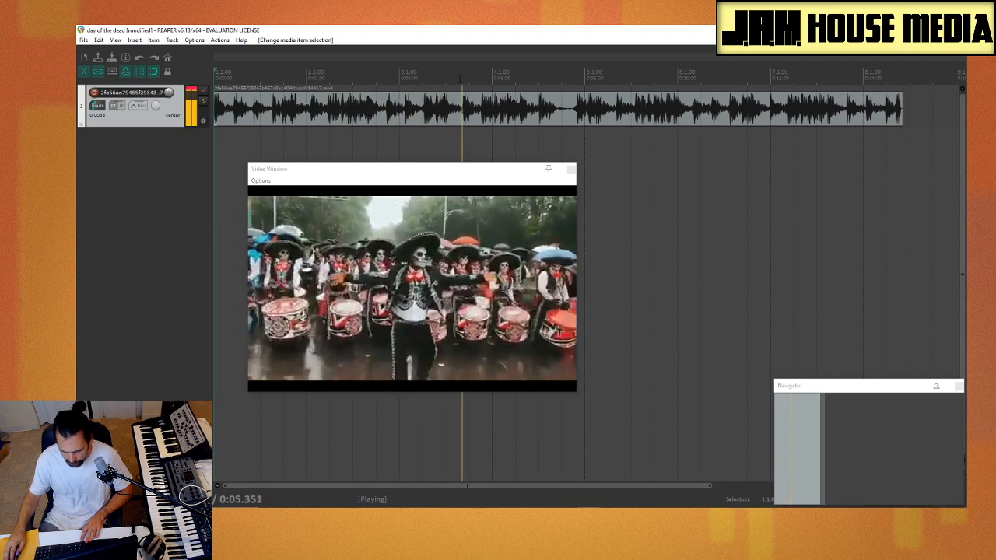
key(space)
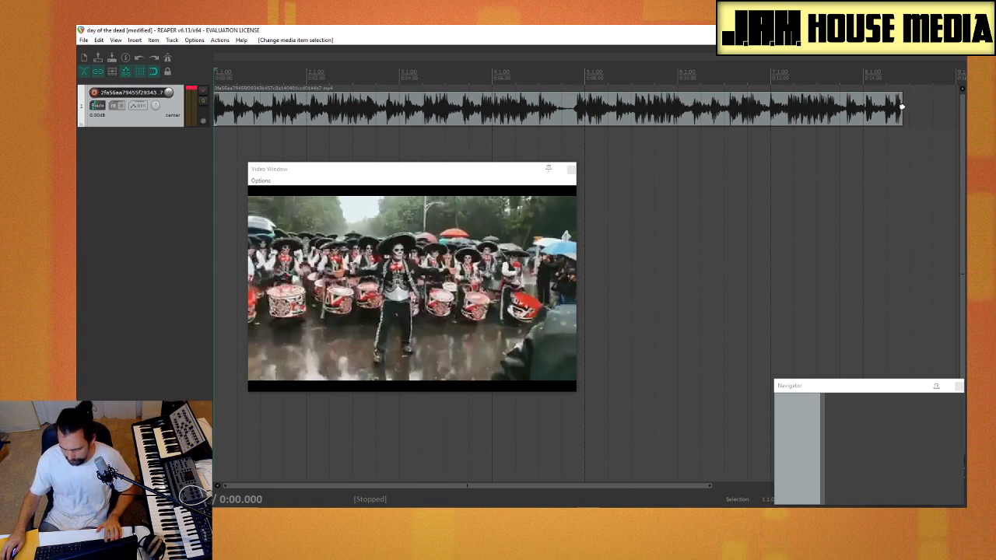
Step: Try to time-compress the clip to a rate of about 1.101 by moving its end edge, and play it to check the tempo
drag(901, 105, 880, 107)
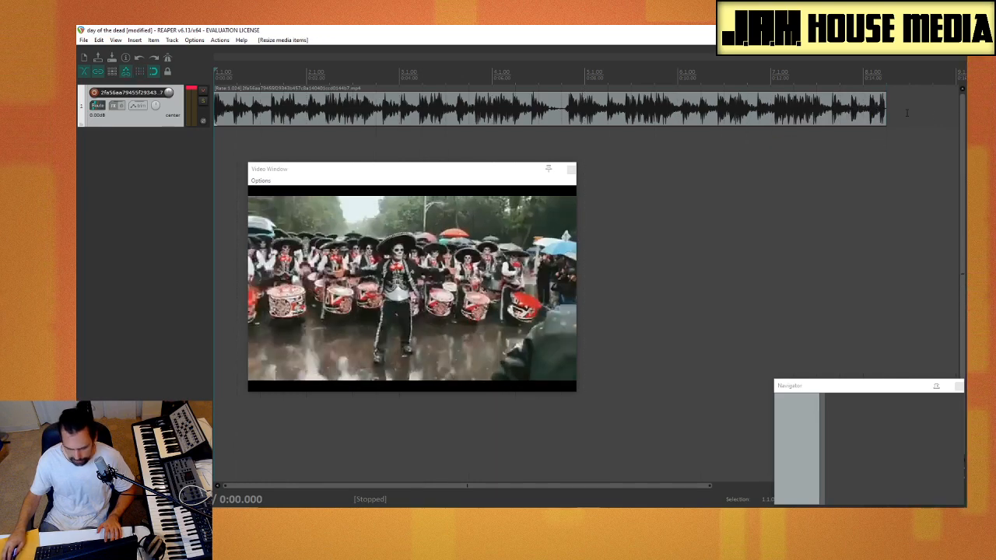
drag(884, 102, 835, 107)
key(space)
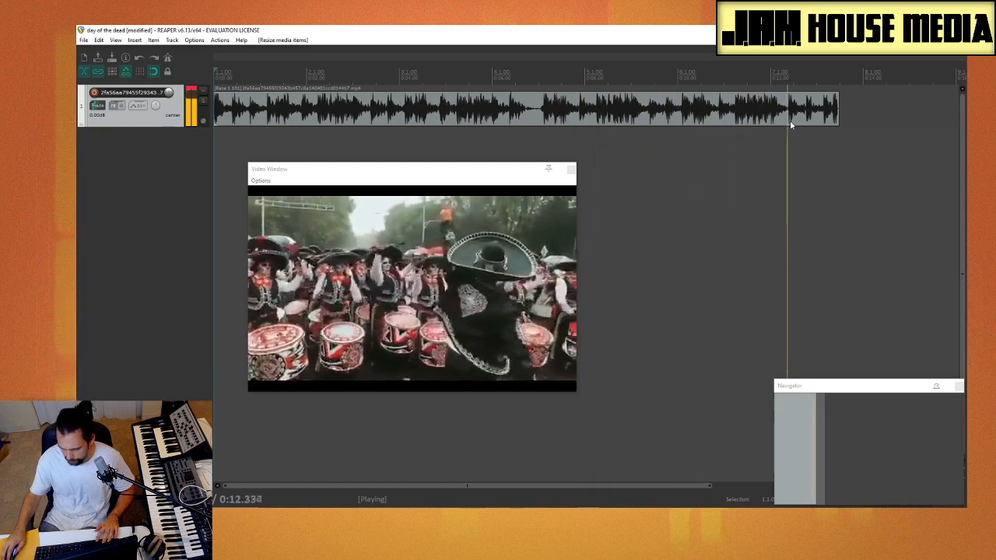
key(space)
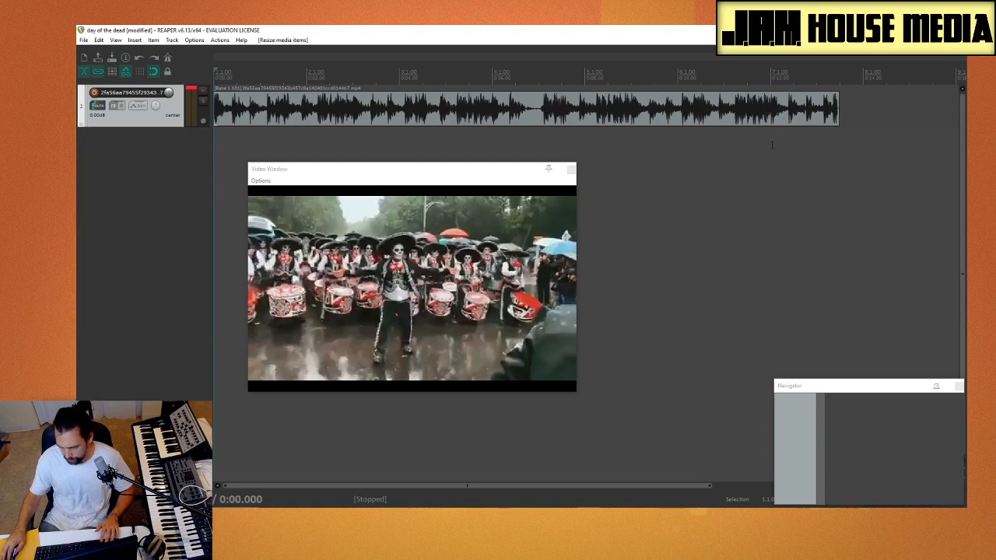
click(770, 145)
key(super+d)
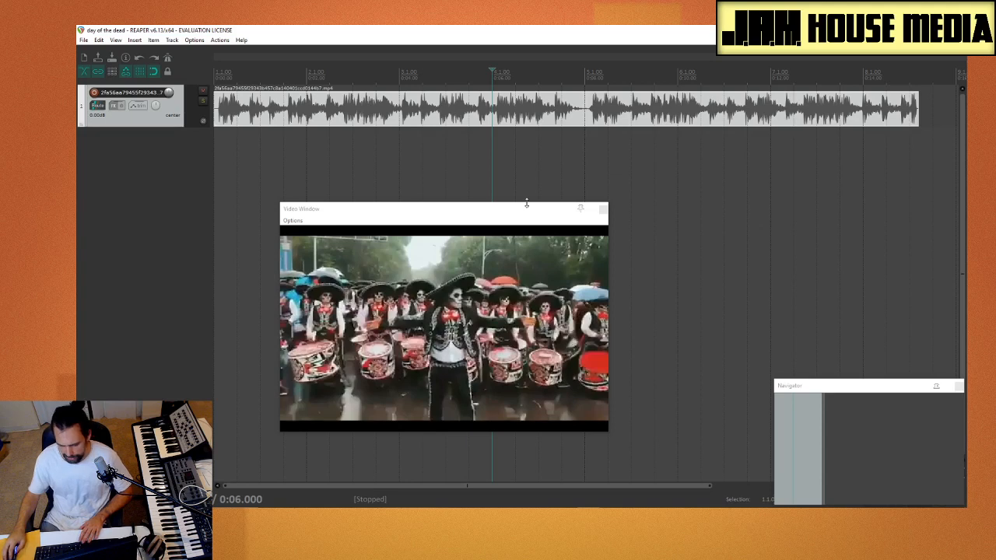
Step: Move the video window aside and close it
scroll(683, 253, down, 2)
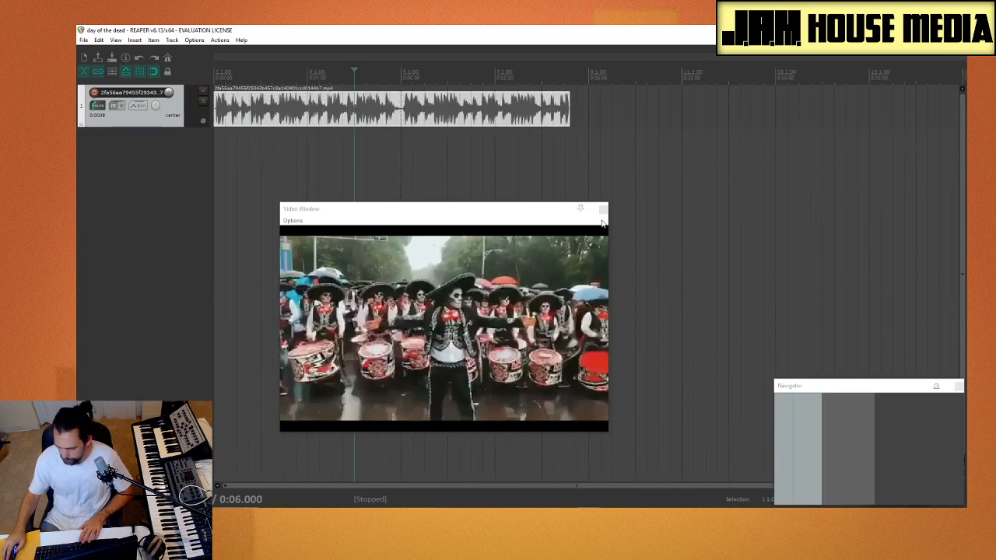
drag(454, 214, 547, 215)
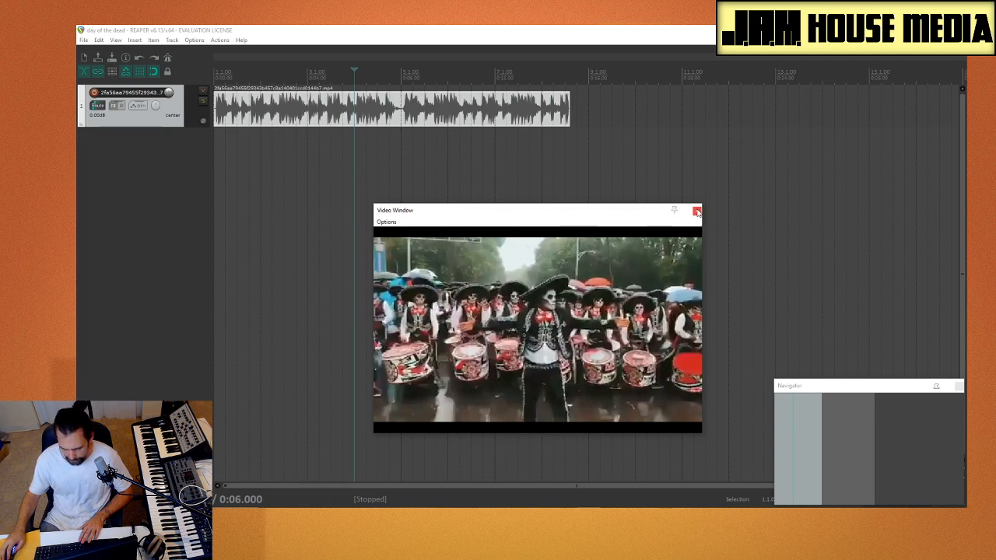
click(696, 212)
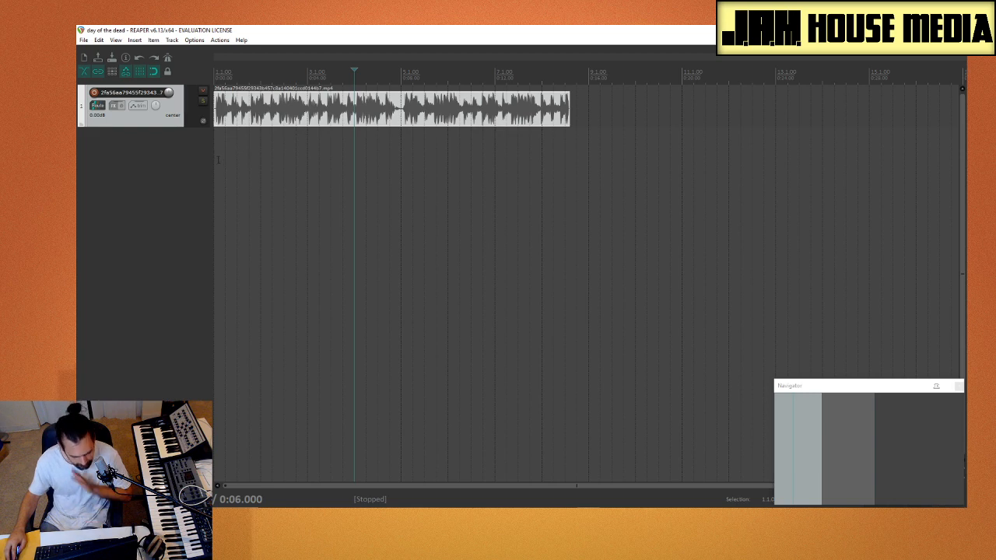
Step: Trim the lead-in before the first drum hit with the grid off and move the clip to the project start
scroll(222, 149, up, 3)
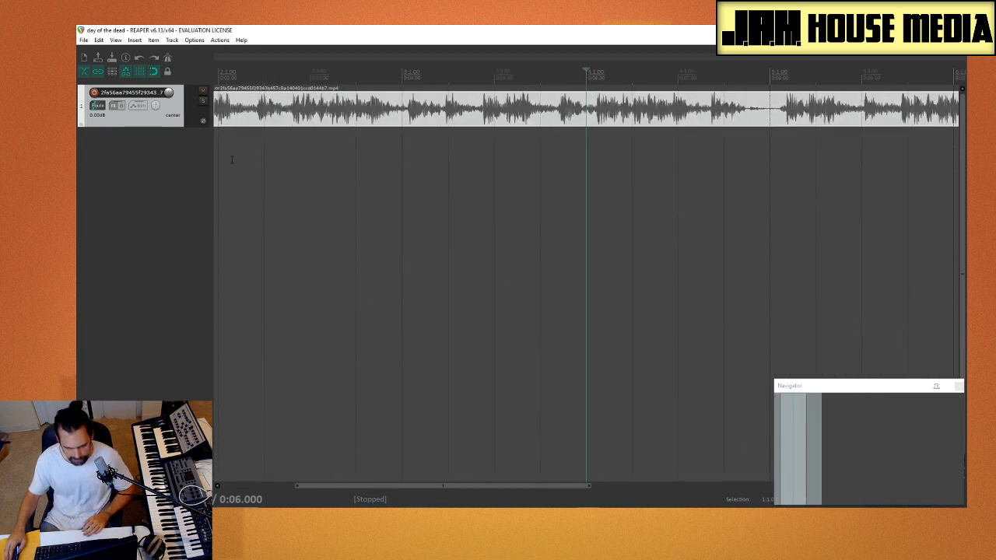
scroll(295, 187, down, 1)
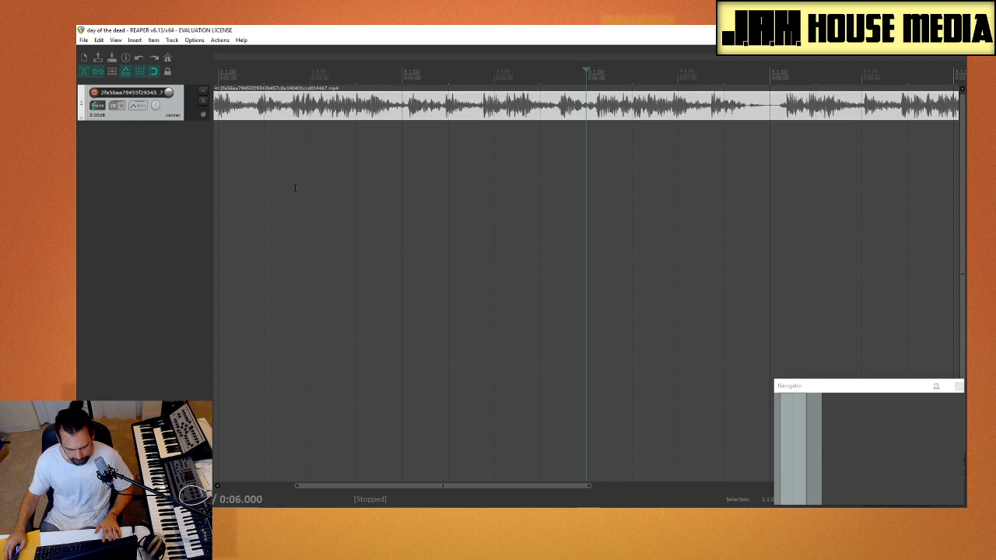
scroll(291, 187, down, 3)
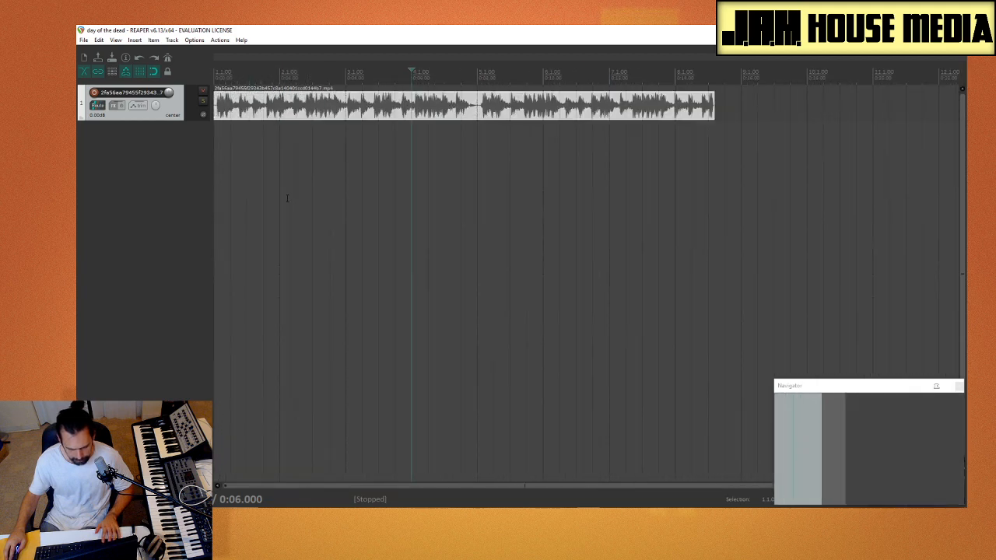
scroll(287, 198, up, 3)
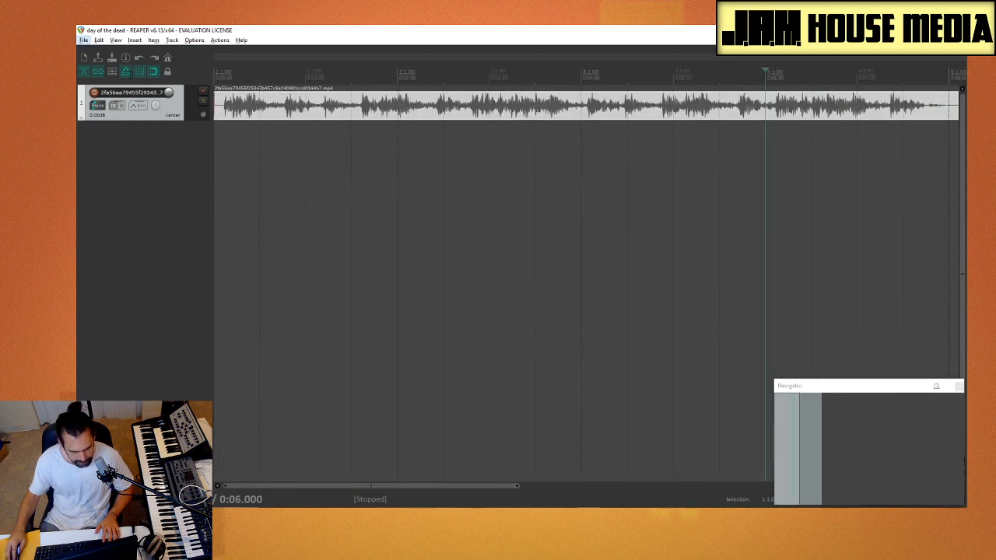
drag(217, 106, 304, 120)
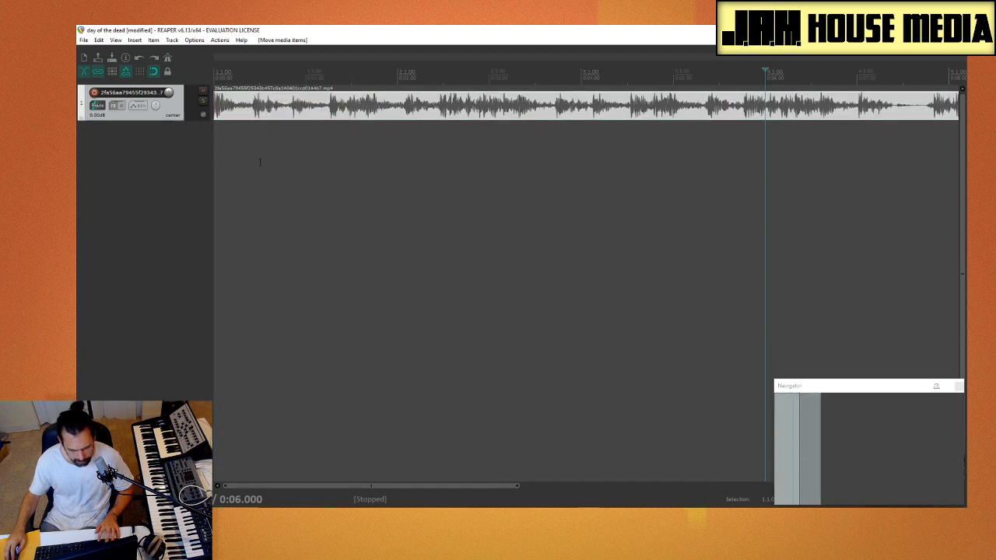
Step: Place the edit cursor at 0:00.025 and play the trimmed clip to judge its tempo
key(space)
click(217, 203)
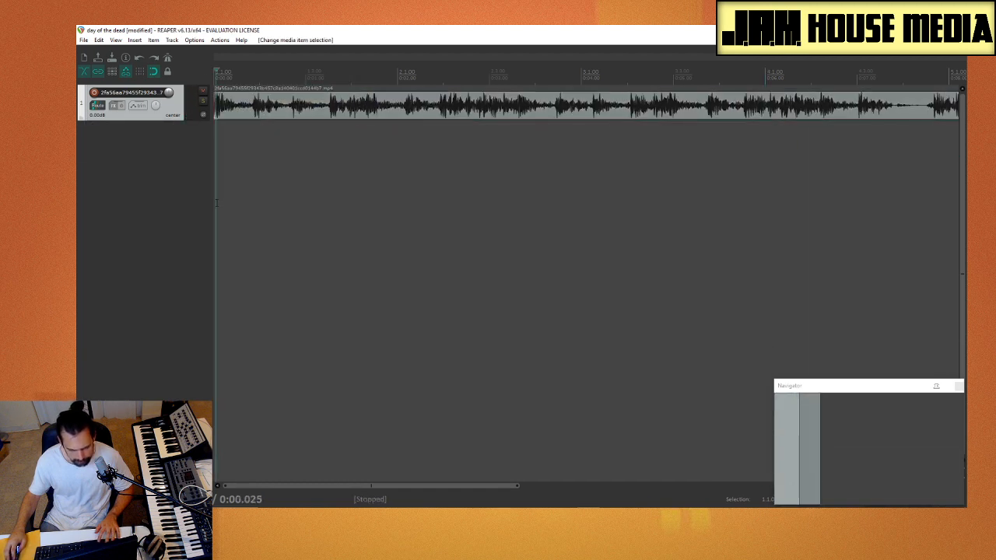
key(space)
Step: Time-stretch the clip to a rate of about 0.824 by extending its end edge, and play it to check the result
scroll(298, 186, down, 3)
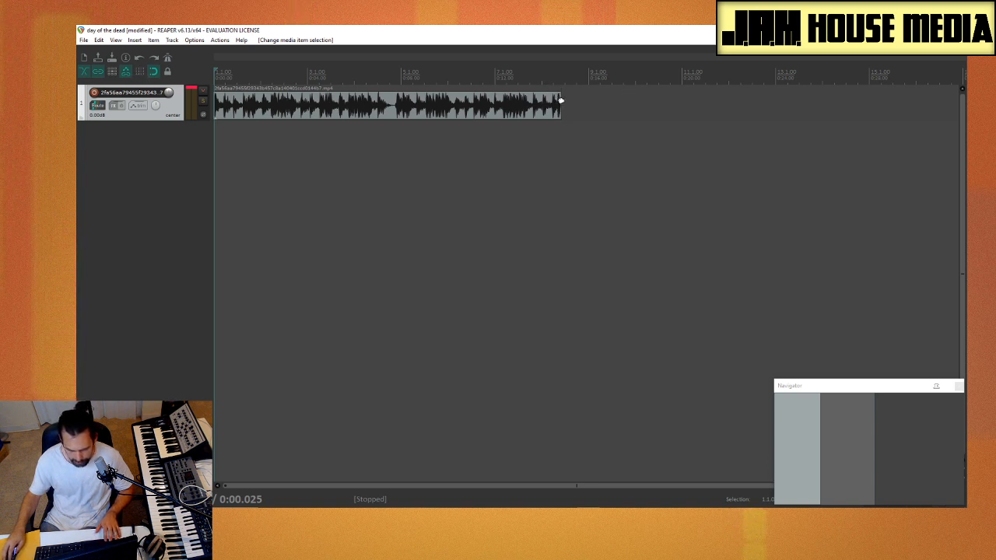
drag(560, 100, 634, 106)
key(space)
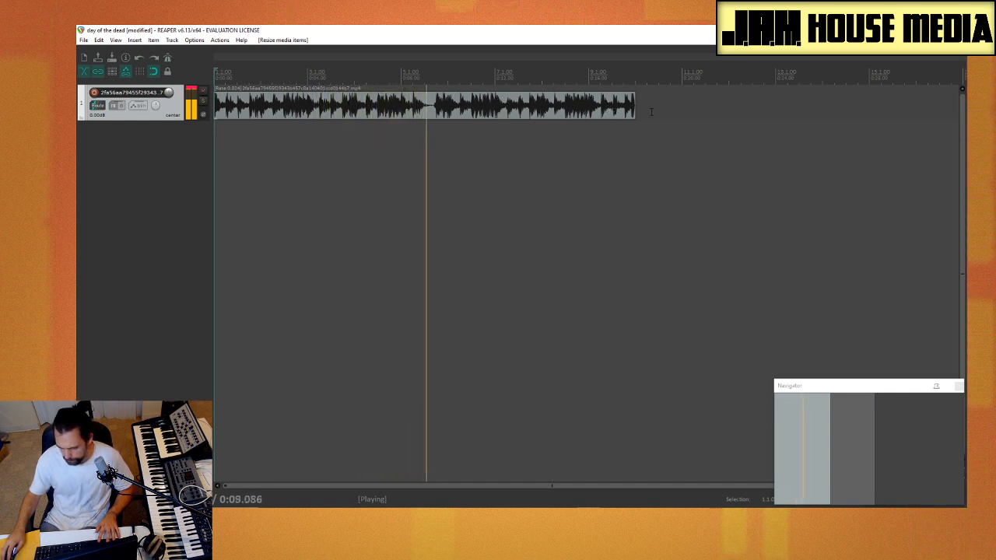
key(space)
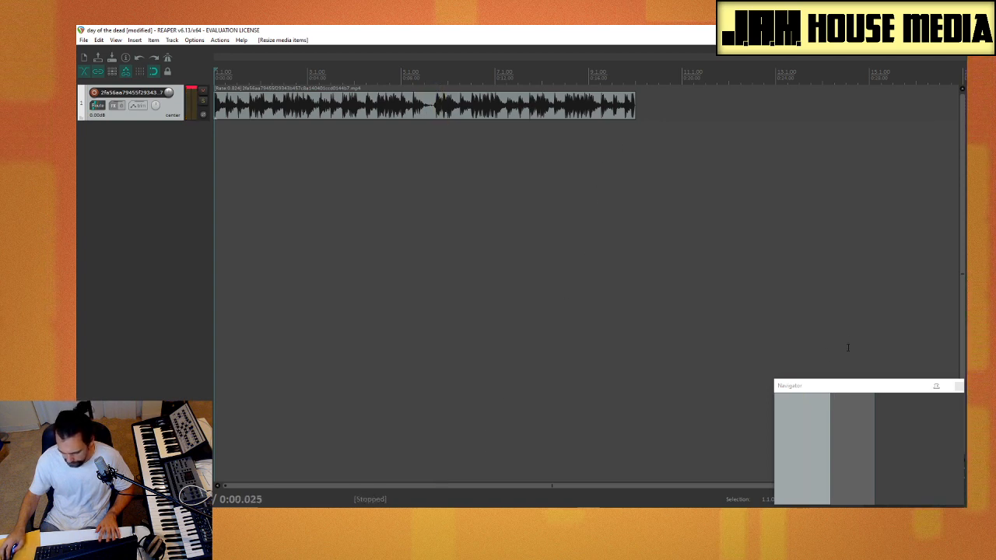
Step: Move the Navigator window off the transport, set the project tempo to 140 BPM and start playback
drag(858, 387, 431, 190)
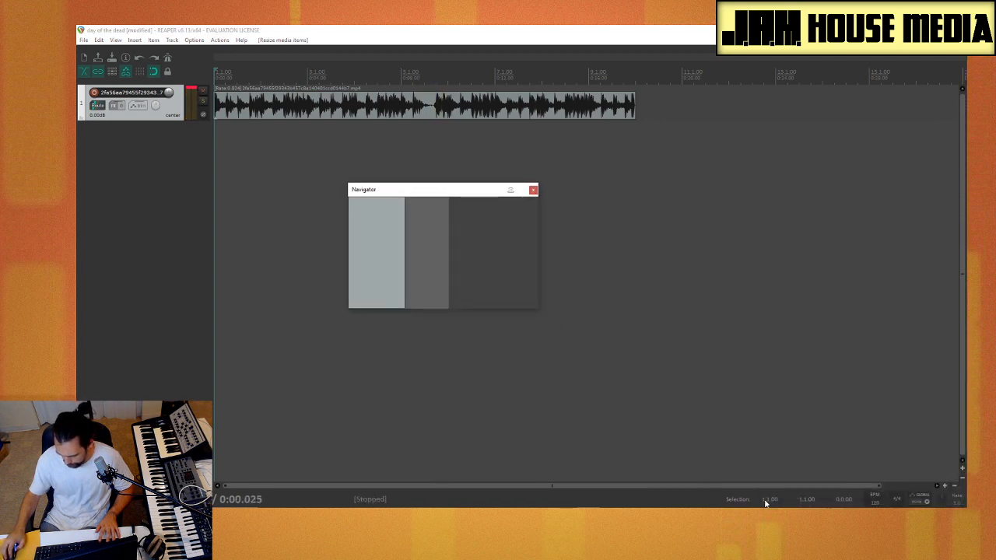
click(874, 501)
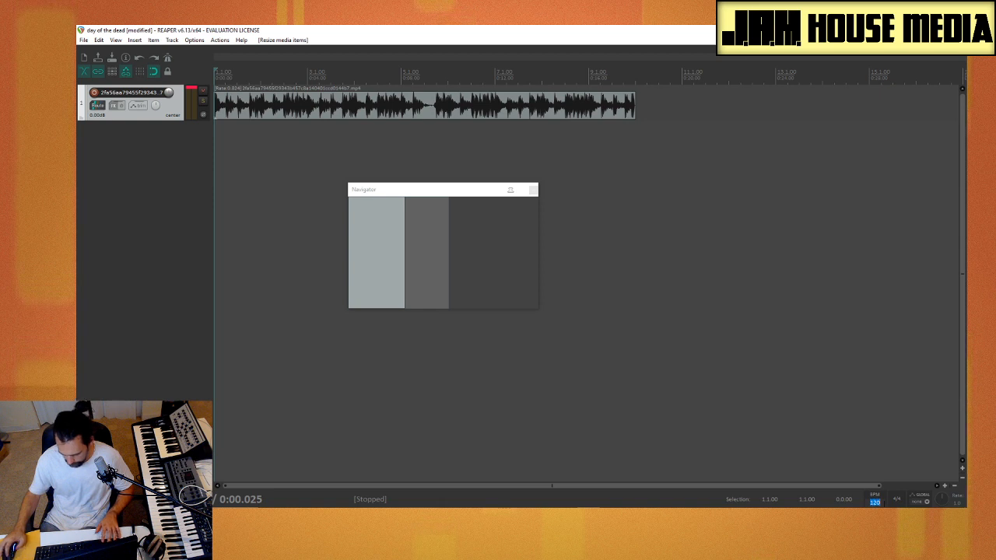
text(140)
key(Return)
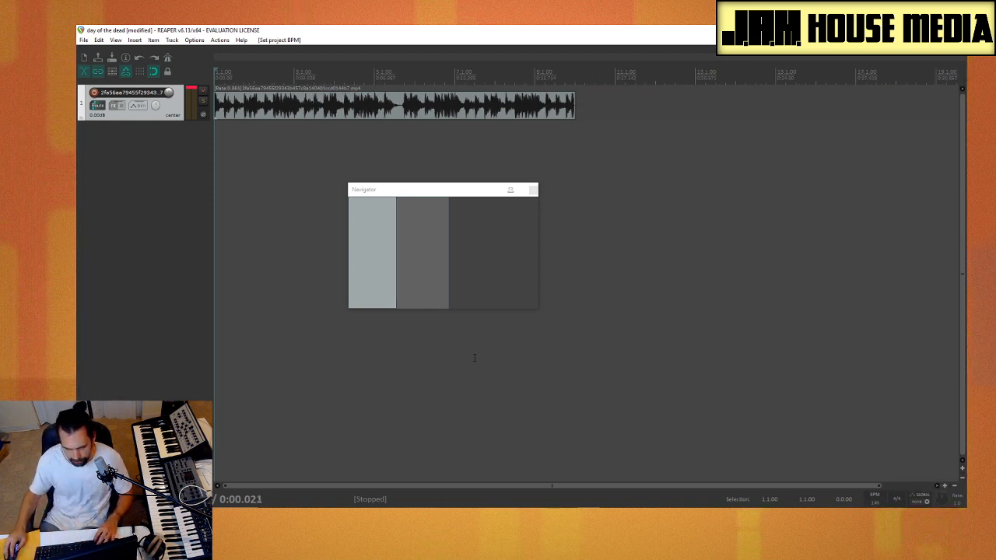
key(space)
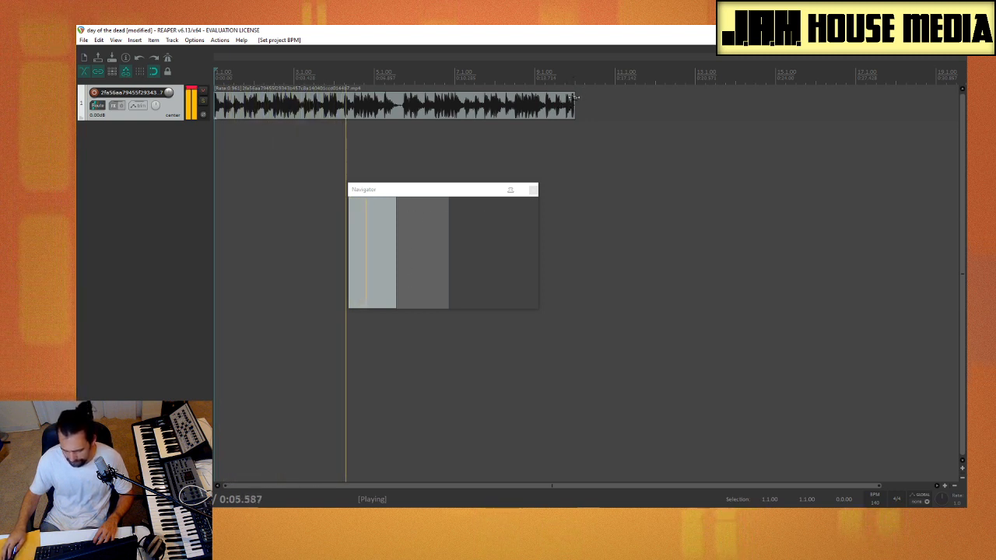
Step: Trim the clip's end to bar 9.1.00, set a time selection from 1.1.00 to 9.1.00, and move the Navigator window back out of the way
drag(574, 98, 217, 157)
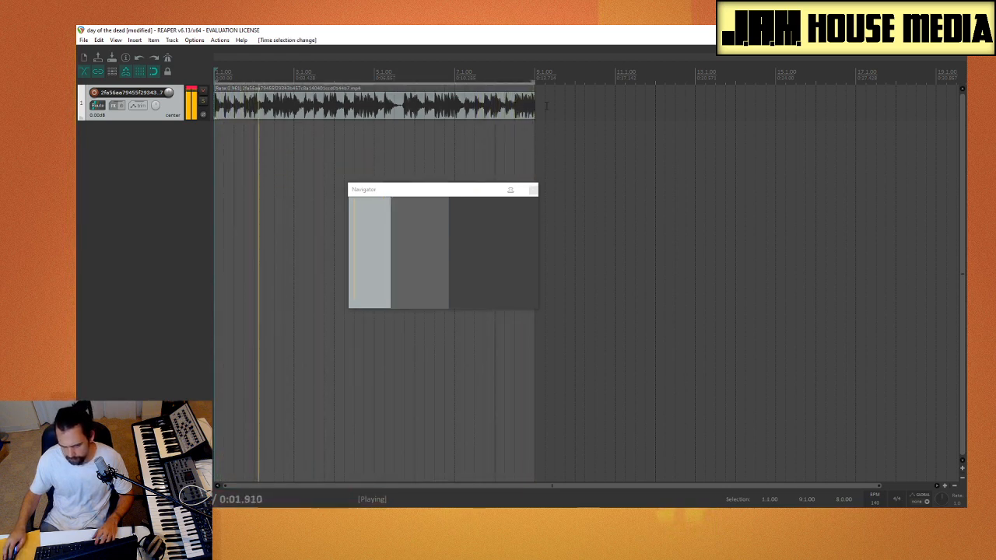
drag(437, 194, 857, 405)
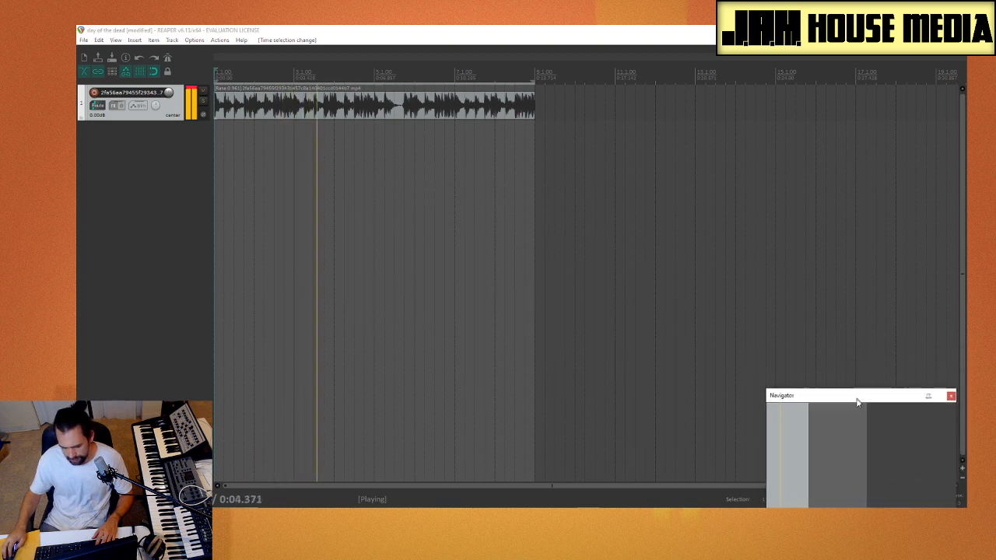
click(512, 245)
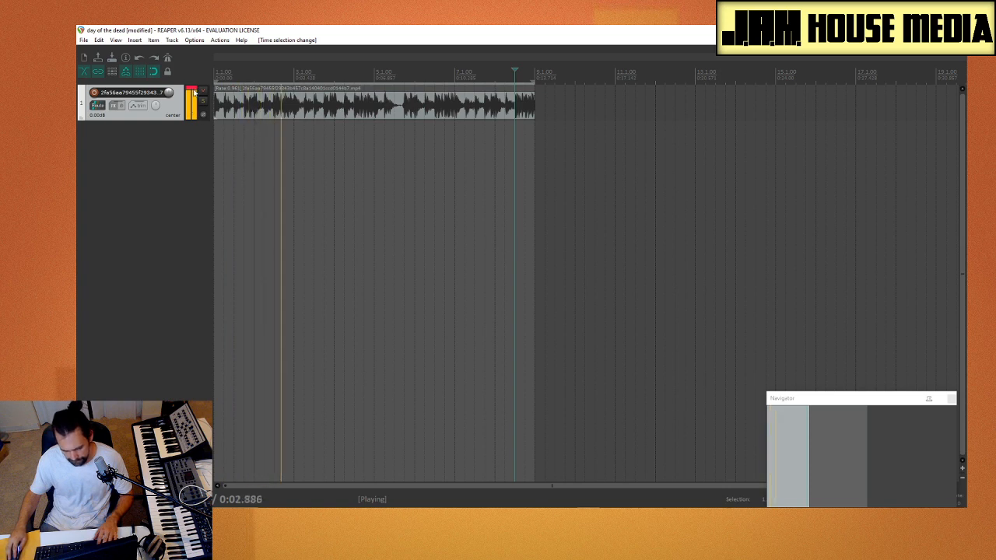
Step: Lower the drum clip track's volume in the mixer, hide the mixer, place the edit cursor at 0:12.000 and stop playback
key(ctrl+m)
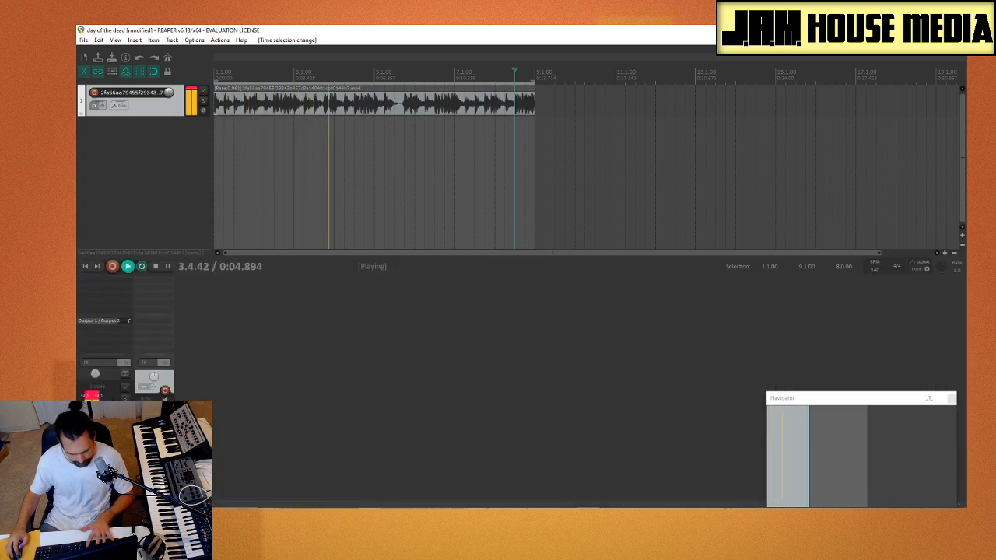
drag(165, 451, 165, 455)
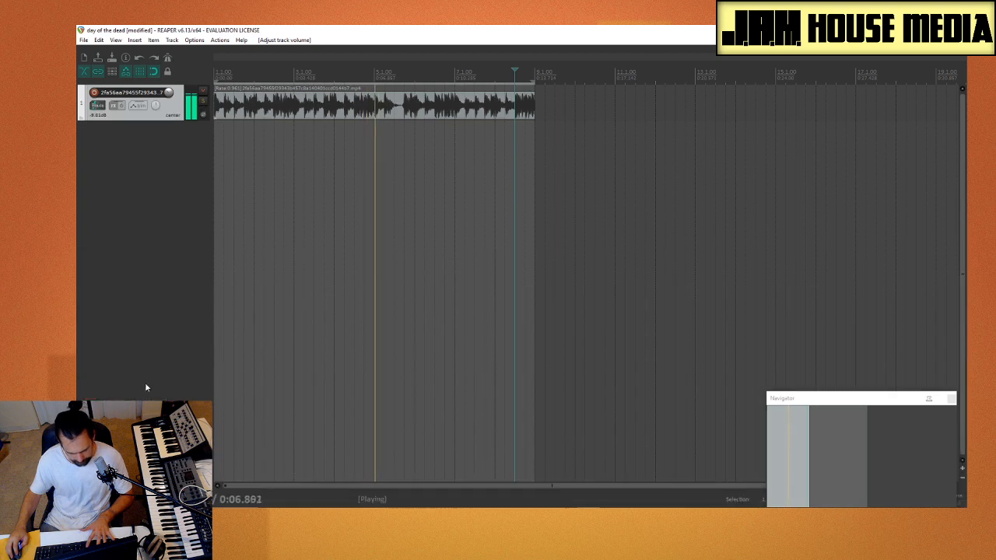
key(ctrl+m)
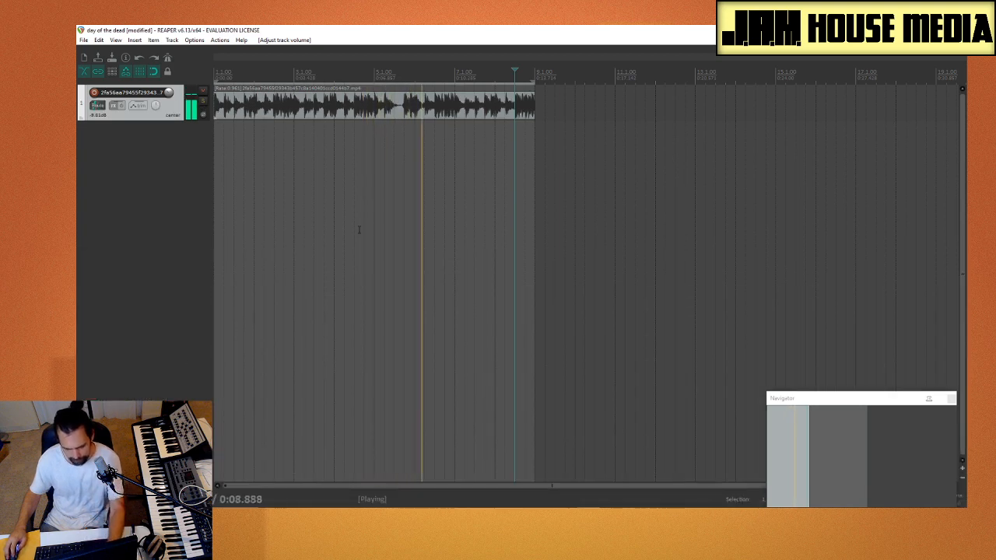
click(498, 191)
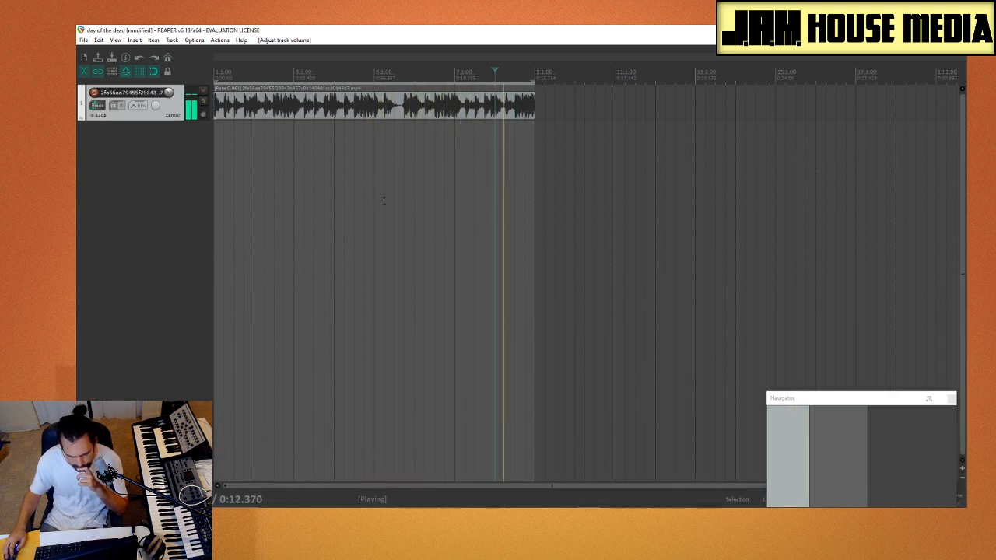
key(space)
Step: Insert the Charlatan (x86) virtual instrument on a new track and close its effects chain window, keeping the synth interface open
right_click(111, 159)
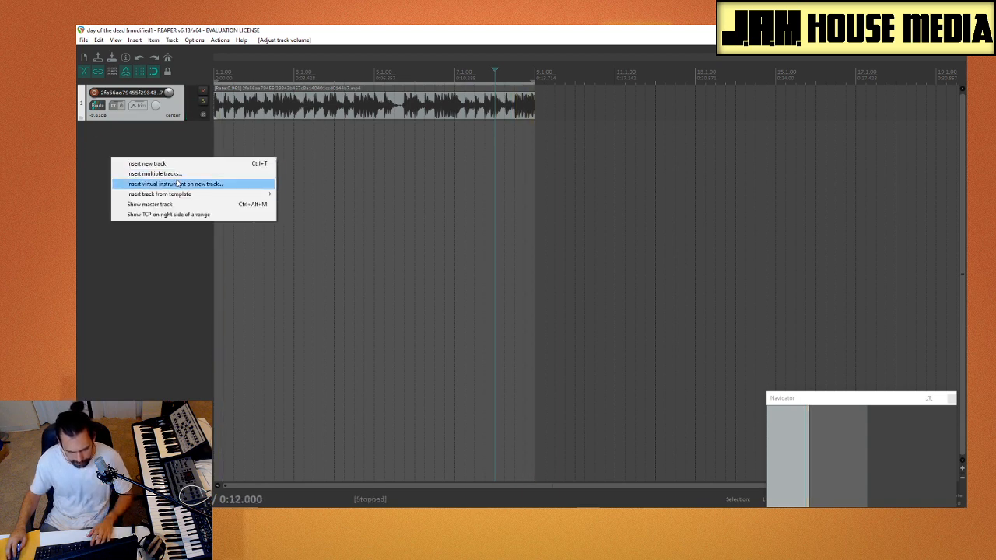
click(178, 184)
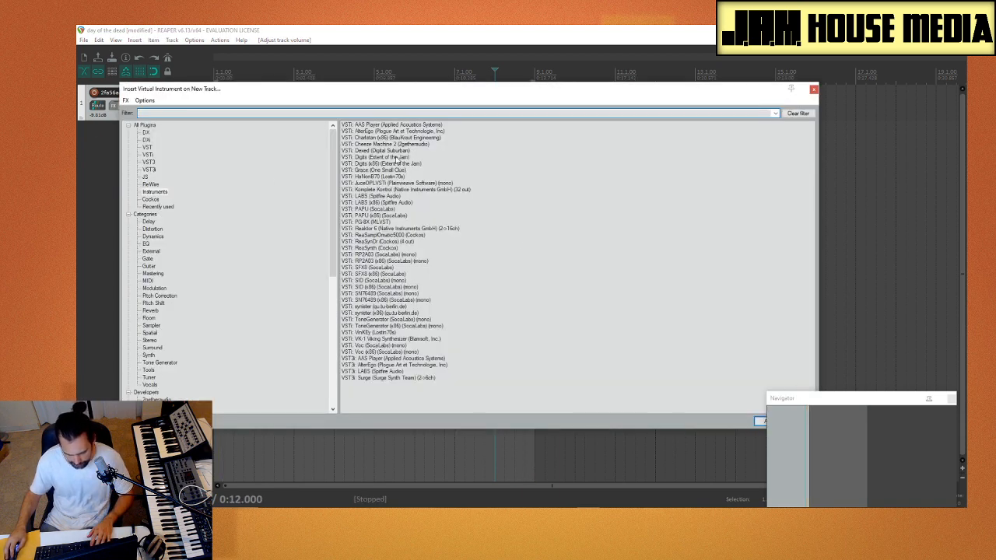
double_click(386, 139)
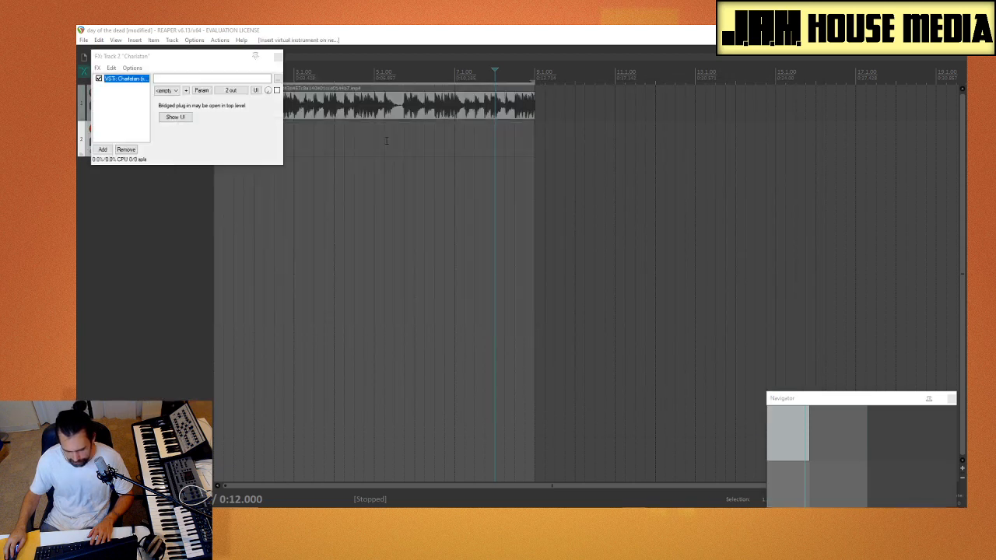
drag(177, 64, 193, 378)
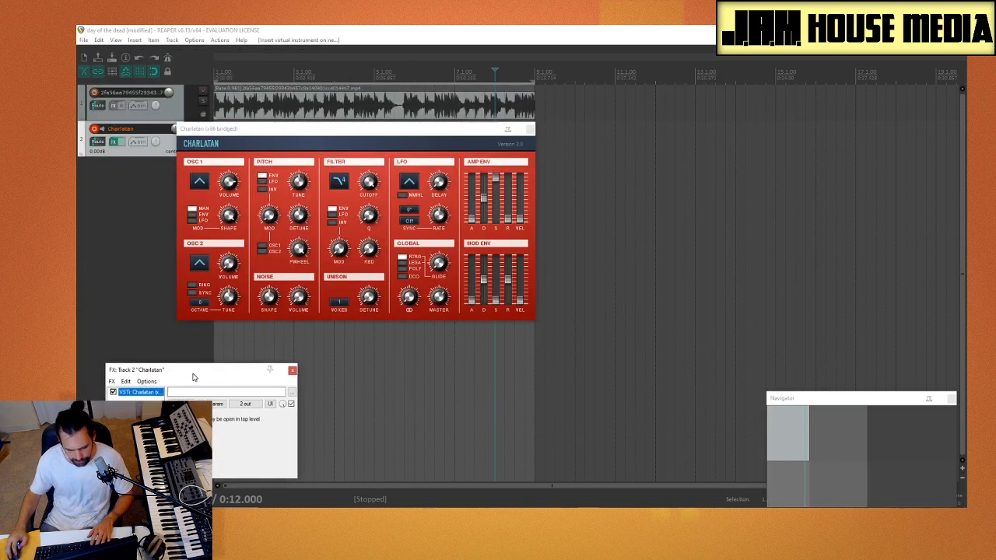
click(293, 372)
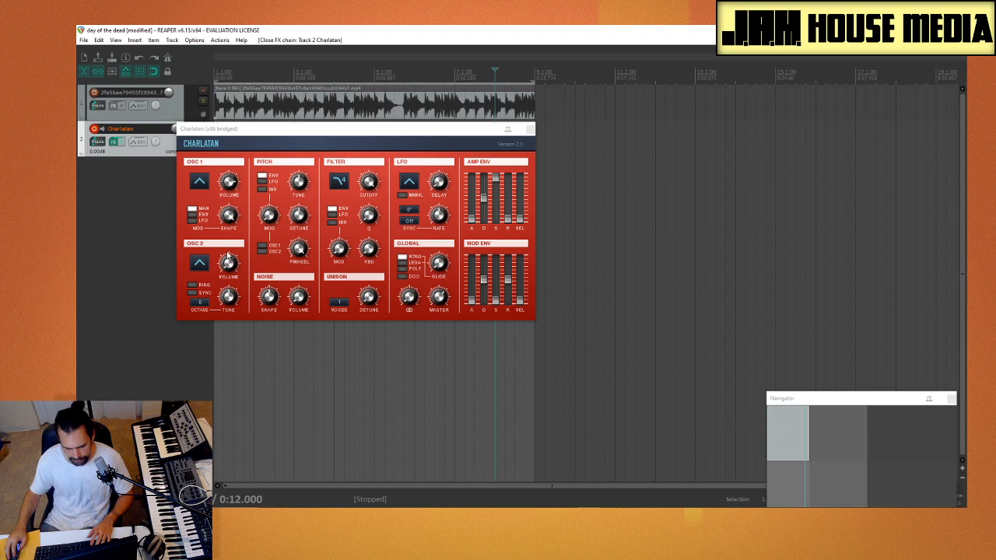
Step: Move the synth window clear of the effects chain and add the Krush (Tritik) distortion to the Charlatan track
click(114, 142)
click(121, 461)
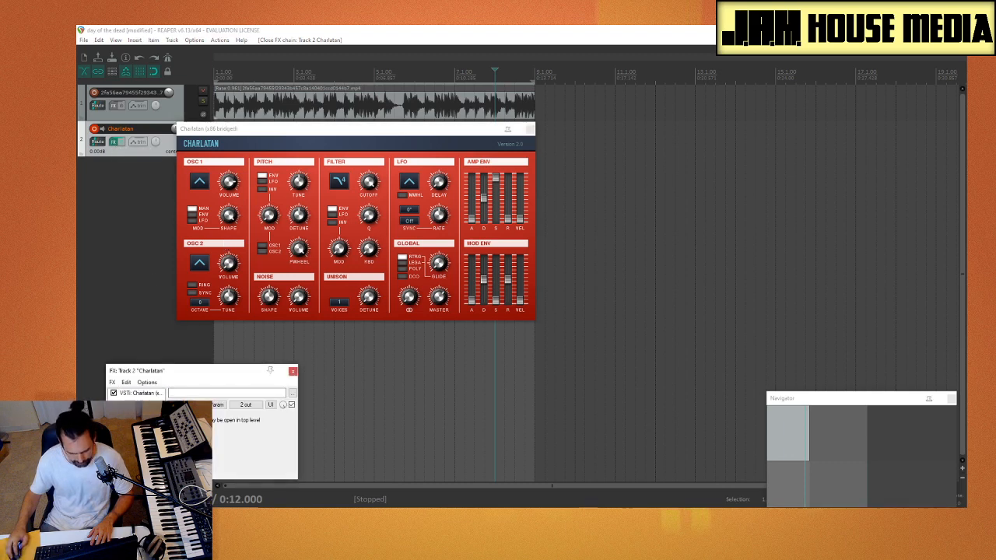
drag(258, 138, 614, 148)
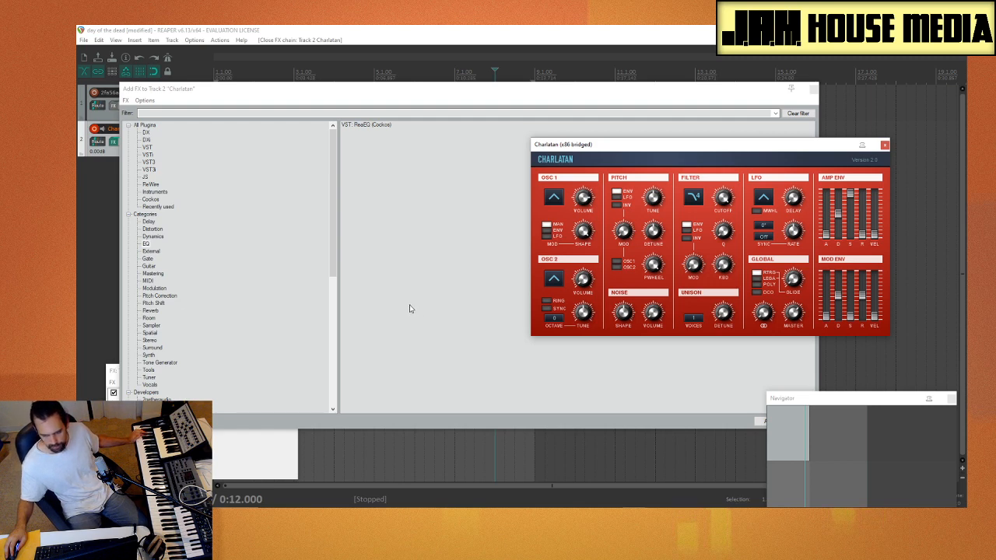
scroll(206, 265, down, 2)
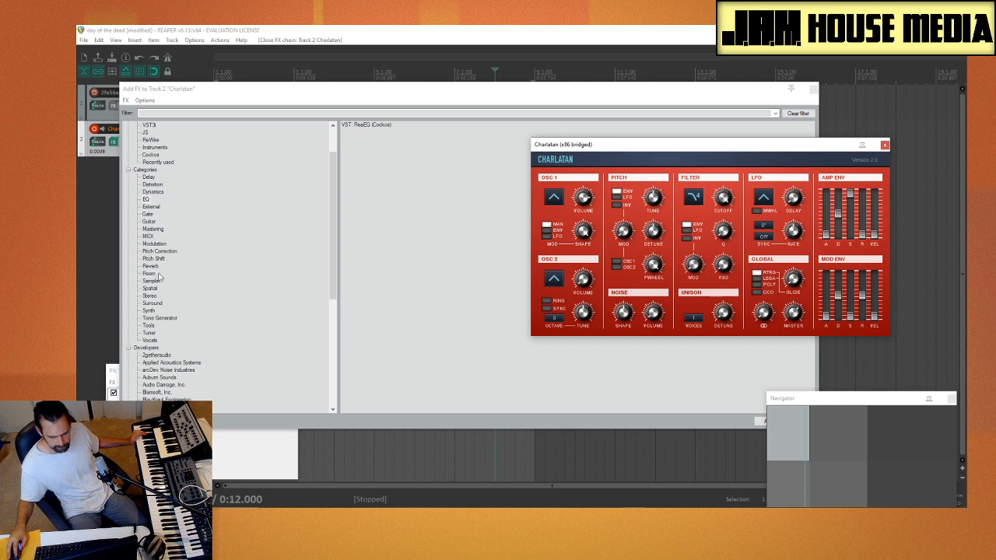
click(152, 185)
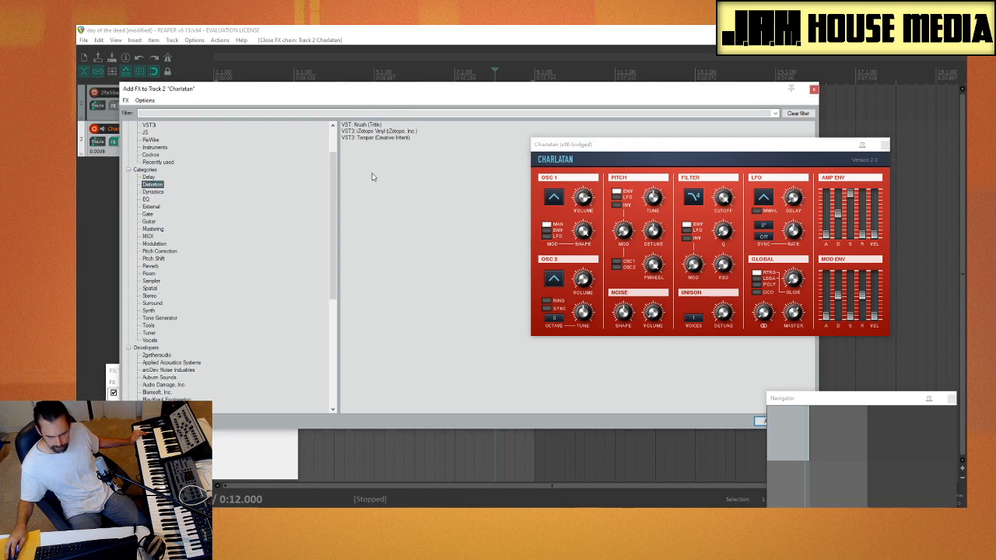
double_click(377, 126)
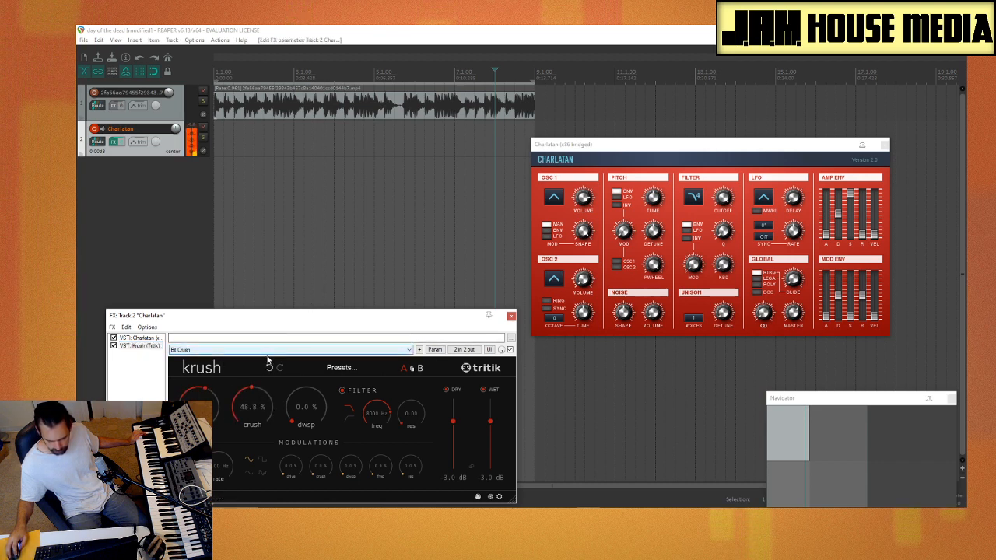
Step: Set Krush's dwsp to 22.0% and crush to 35.2%, and raise the release of Charlatan's amp envelope
drag(304, 411, 310, 385)
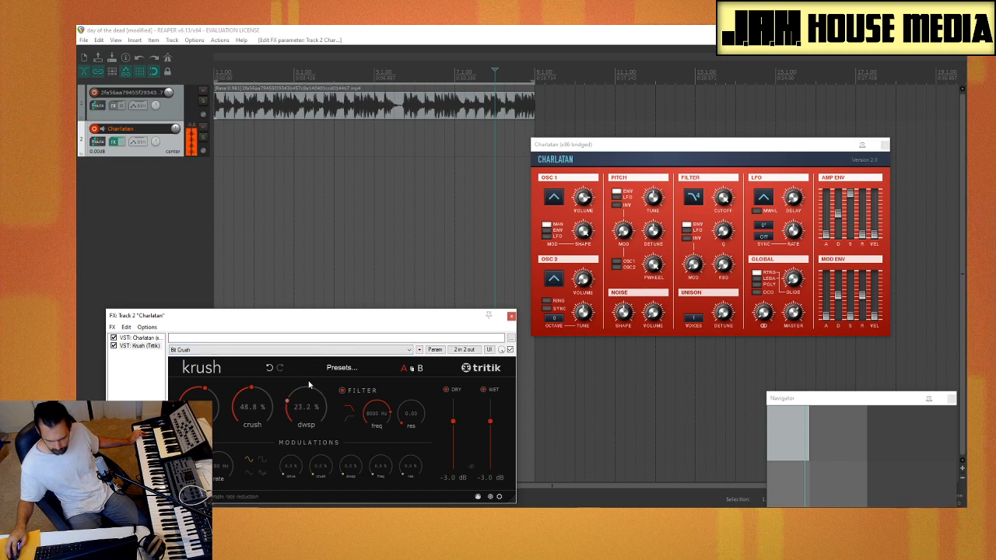
drag(260, 410, 262, 388)
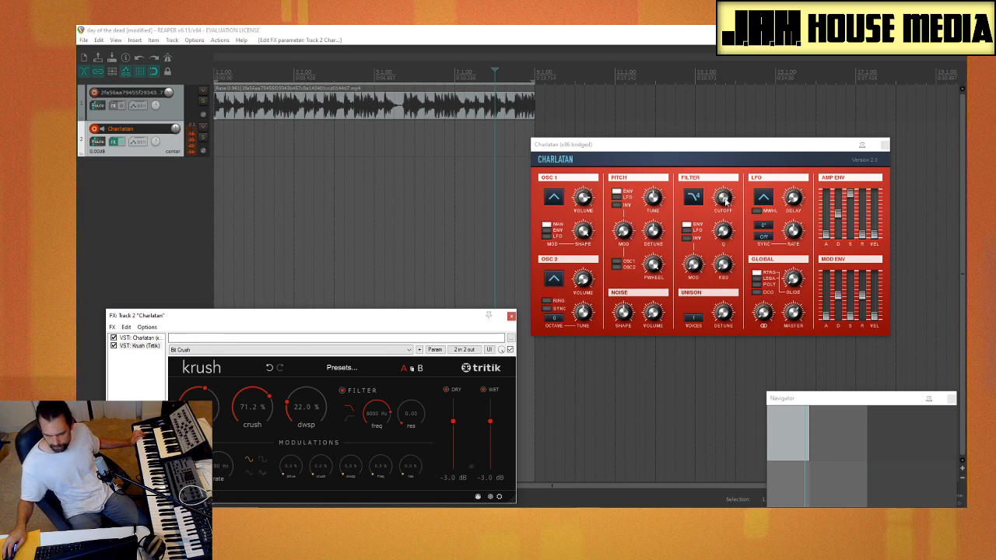
click(722, 231)
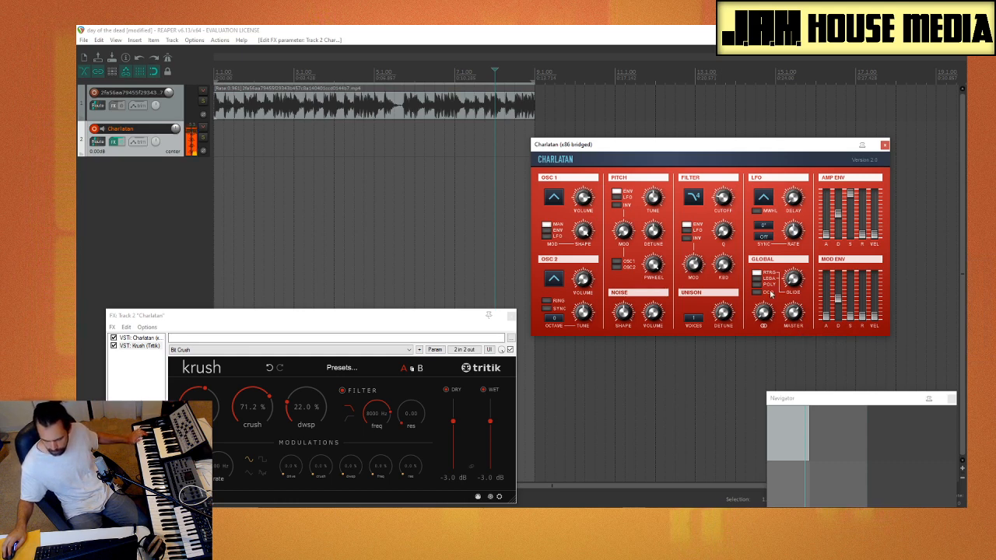
drag(265, 420, 255, 423)
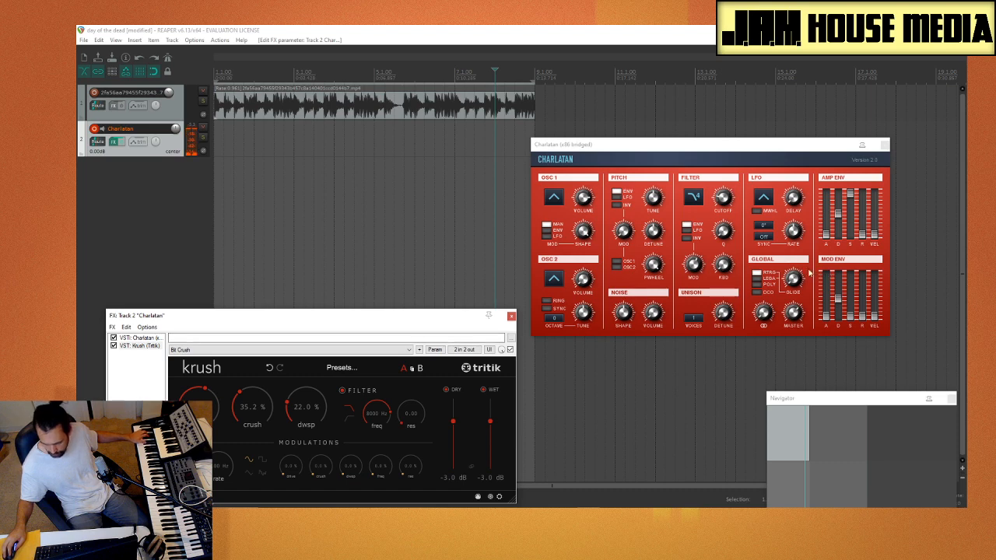
drag(869, 234, 864, 228)
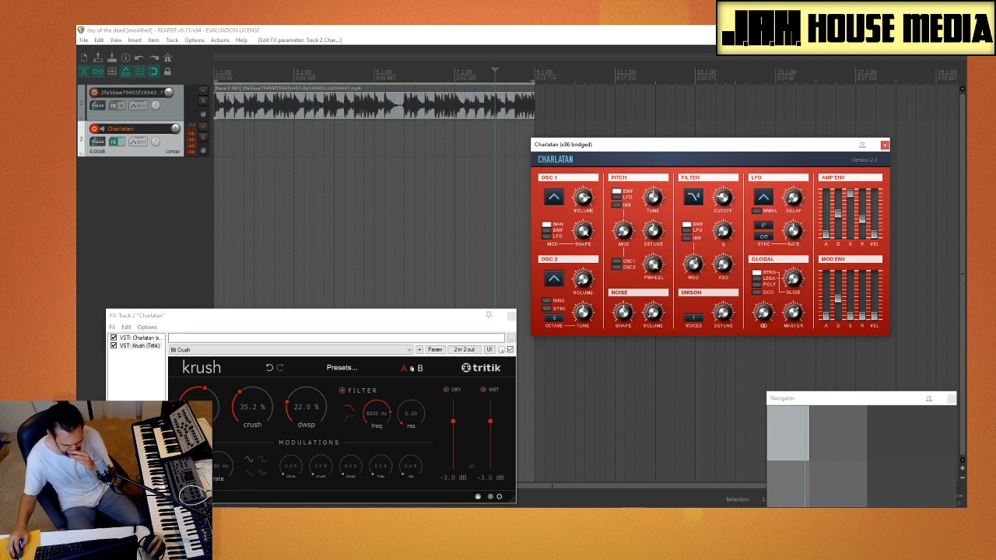
Step: Add the Dragonfly Room Reverb to the Charlatan track's effects chain
click(311, 316)
click(122, 488)
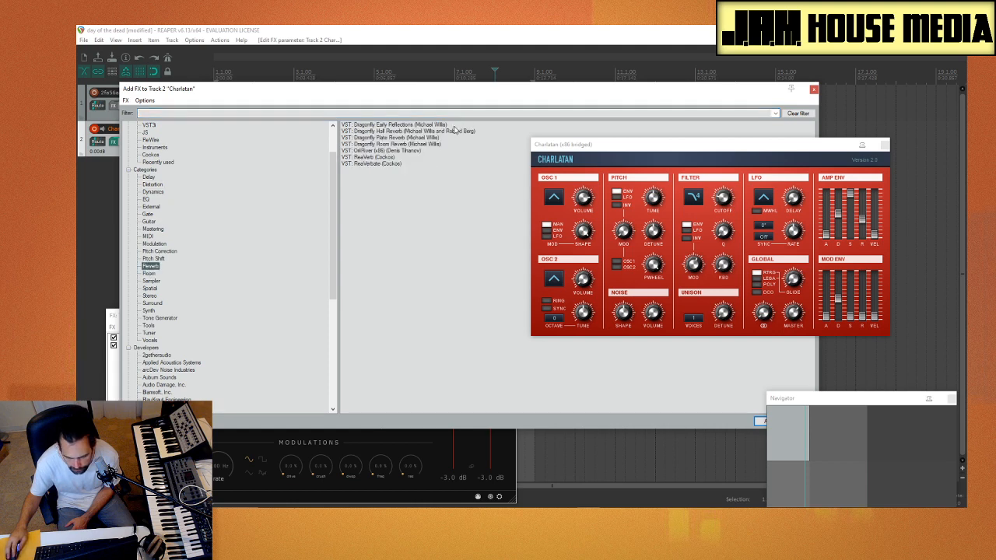
double_click(386, 145)
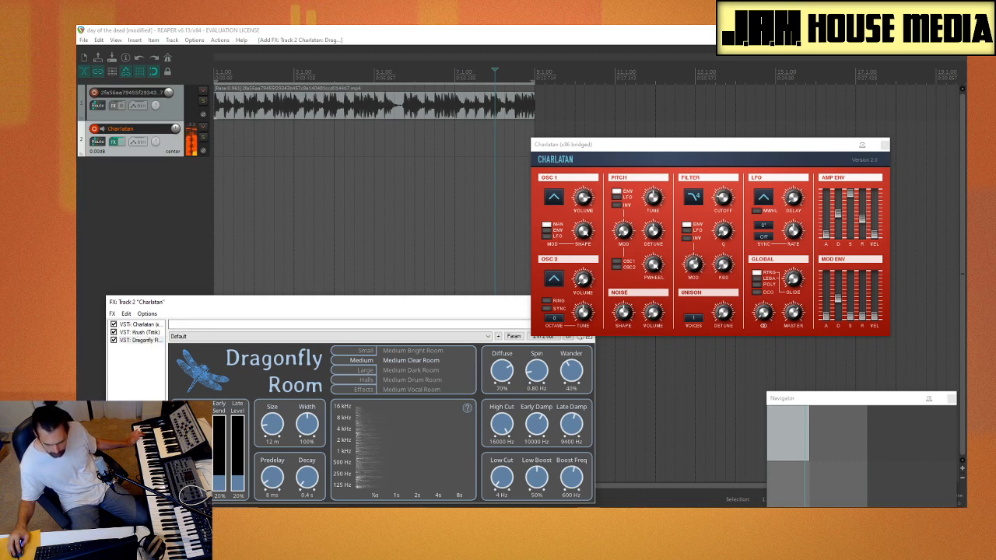
Step: Set the reverb's early send to 66% and late level to 72%, choose Small Clear Room, and close the effects chain
drag(220, 476, 237, 433)
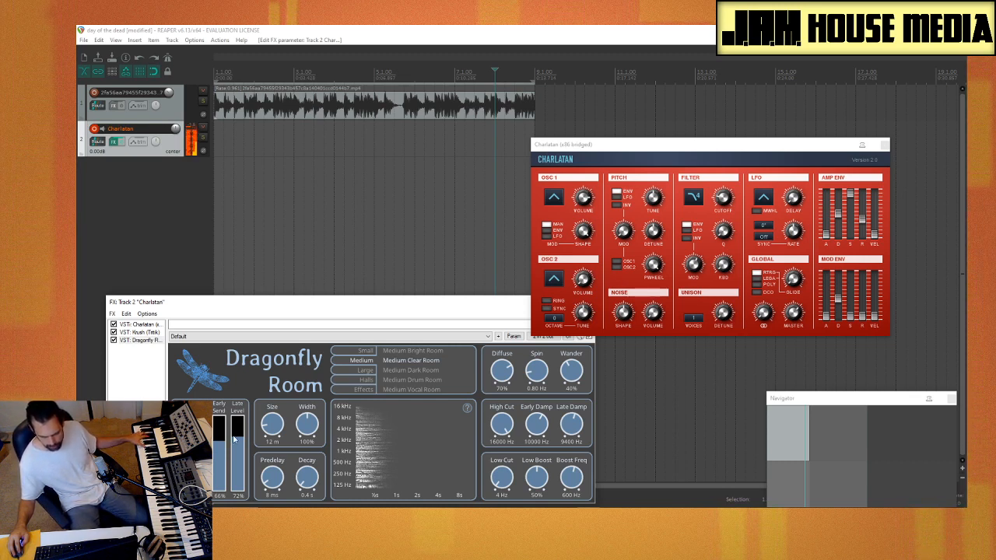
click(364, 351)
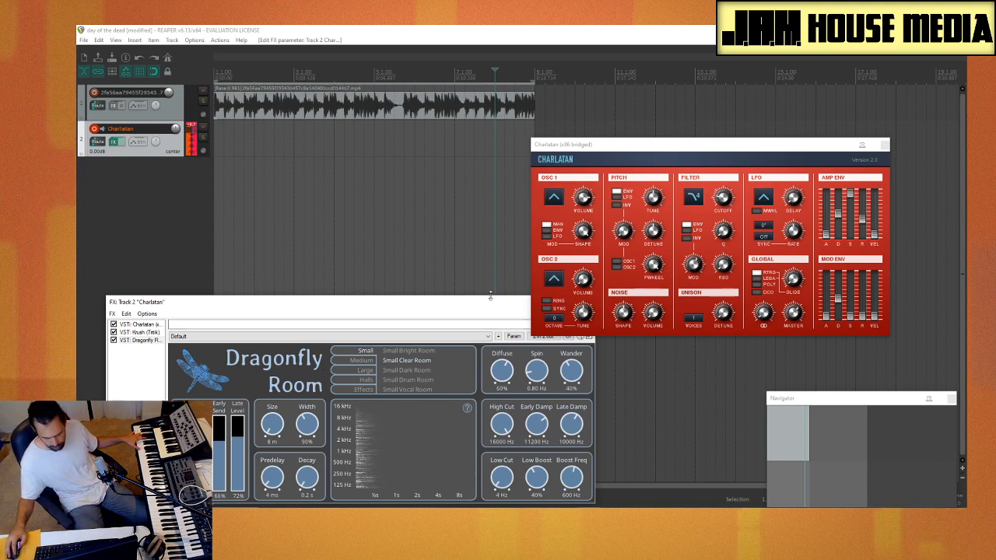
drag(373, 298, 326, 339)
click(531, 339)
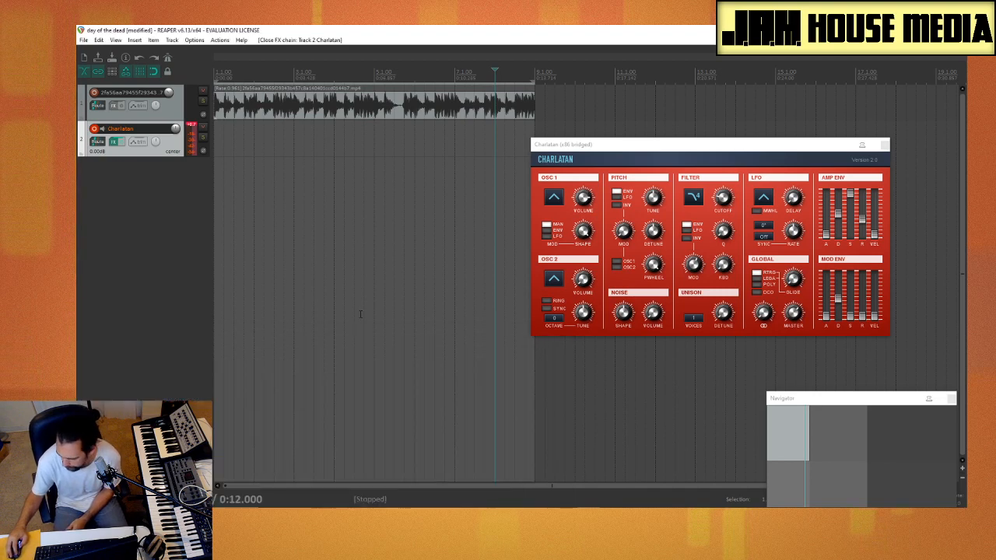
Step: Lower the Charlatan track's volume in the mixer and add the OTT (x86) compressor to its effects chain
key(ctrl+m)
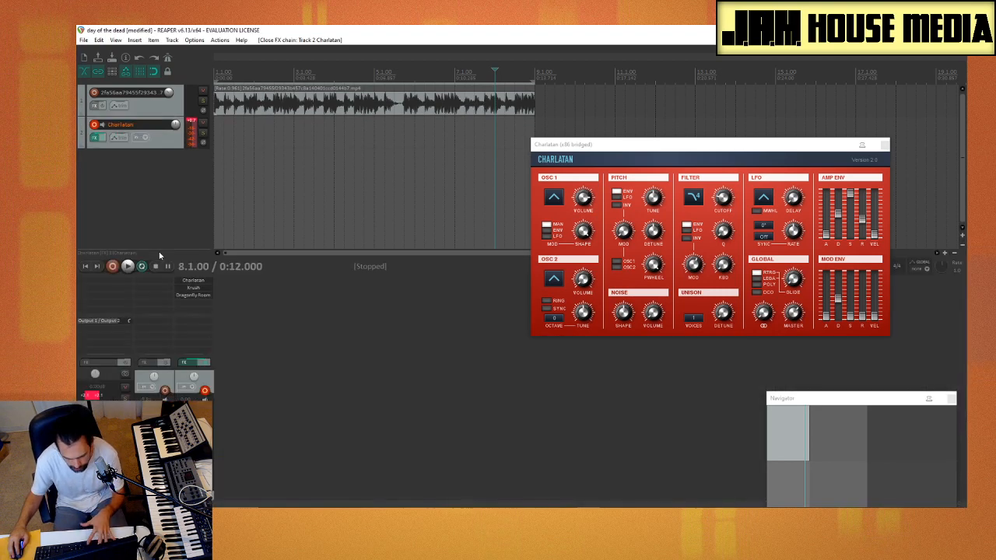
drag(189, 426, 189, 434)
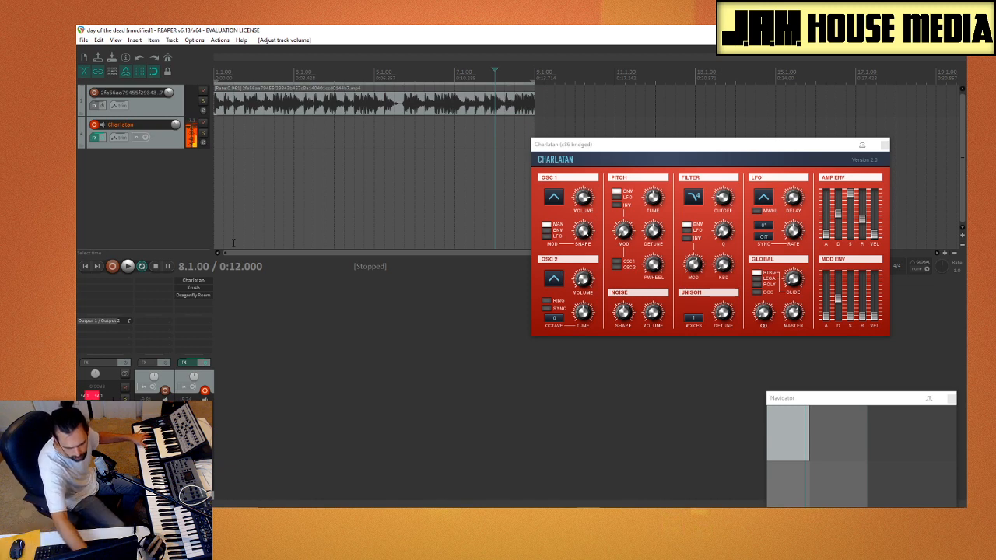
click(94, 137)
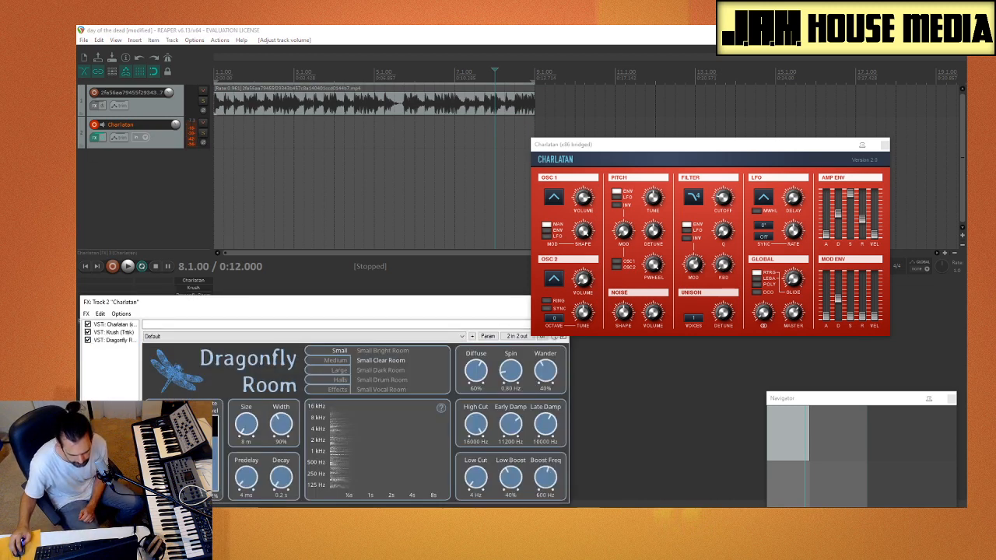
click(96, 487)
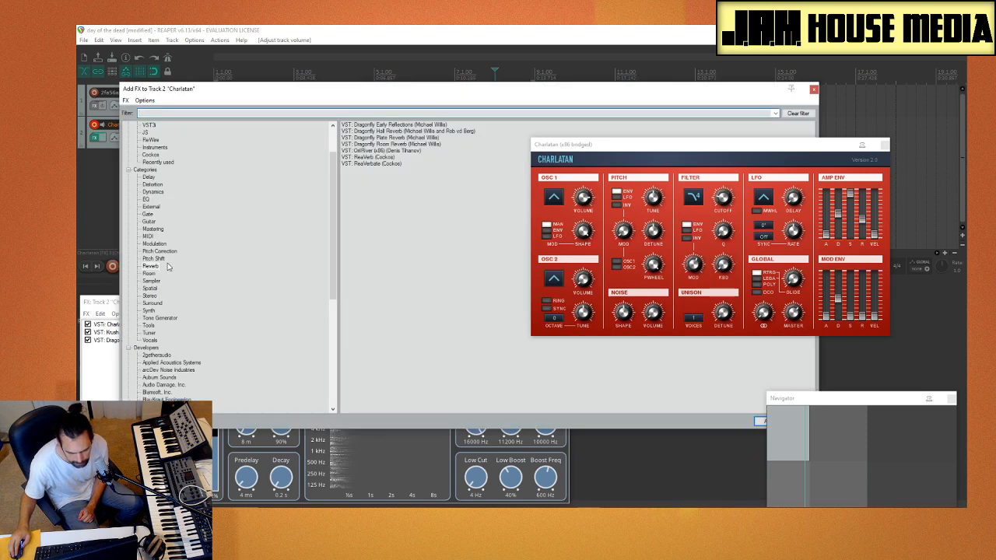
scroll(155, 269, up, 2)
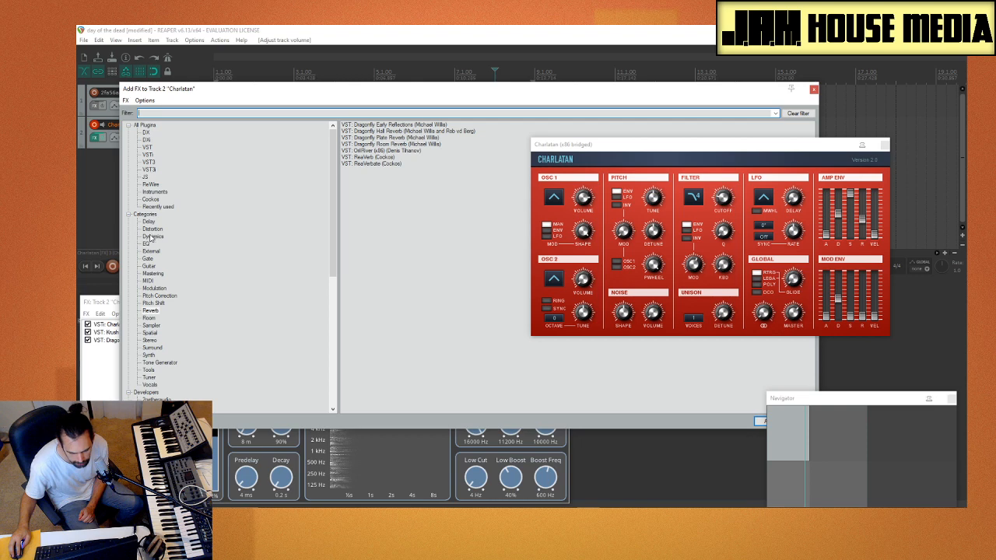
click(146, 125)
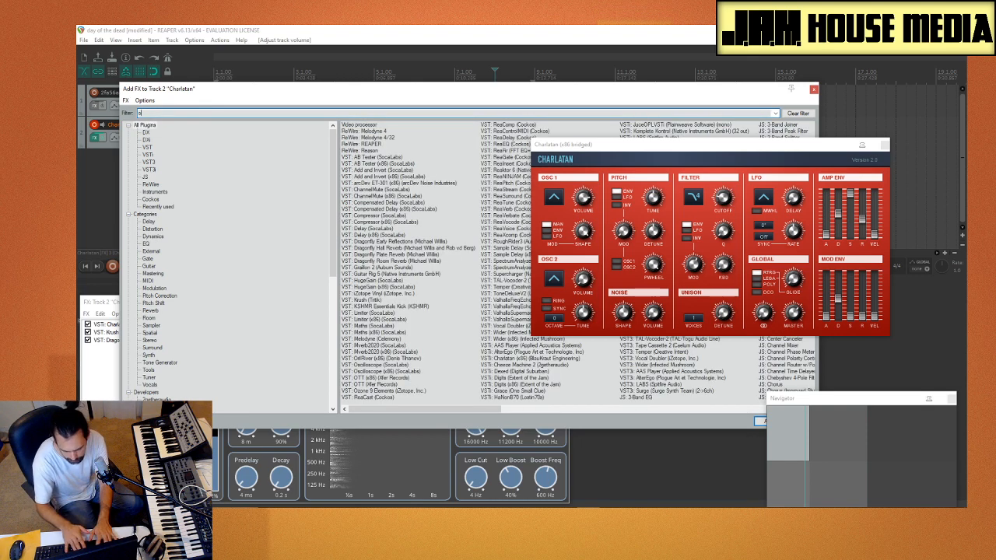
text(ott)
double_click(386, 127)
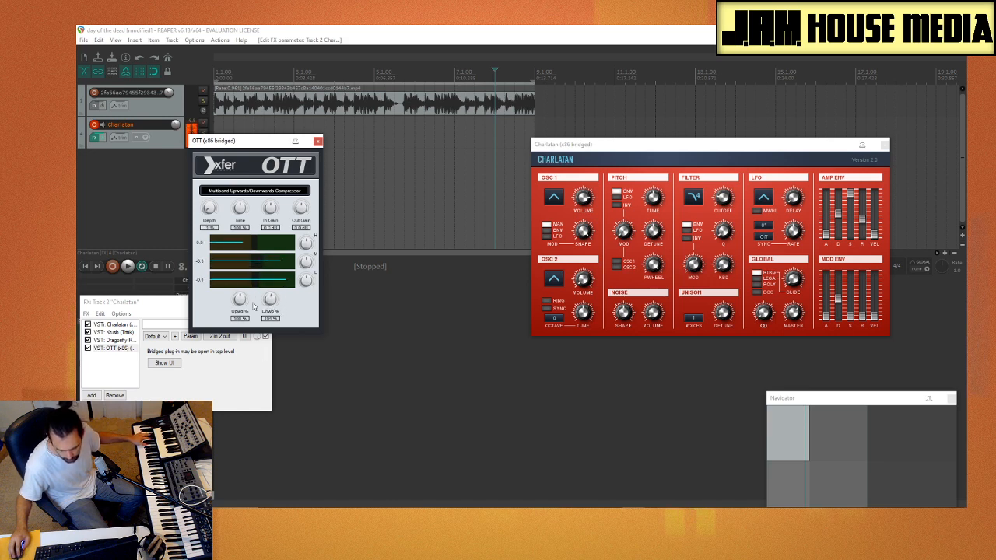
Step: Reduce OTT's upward compression to about 89%, raise its low-band gain, and close the OTT, effects chain and Charlatan windows
drag(255, 325, 258, 319)
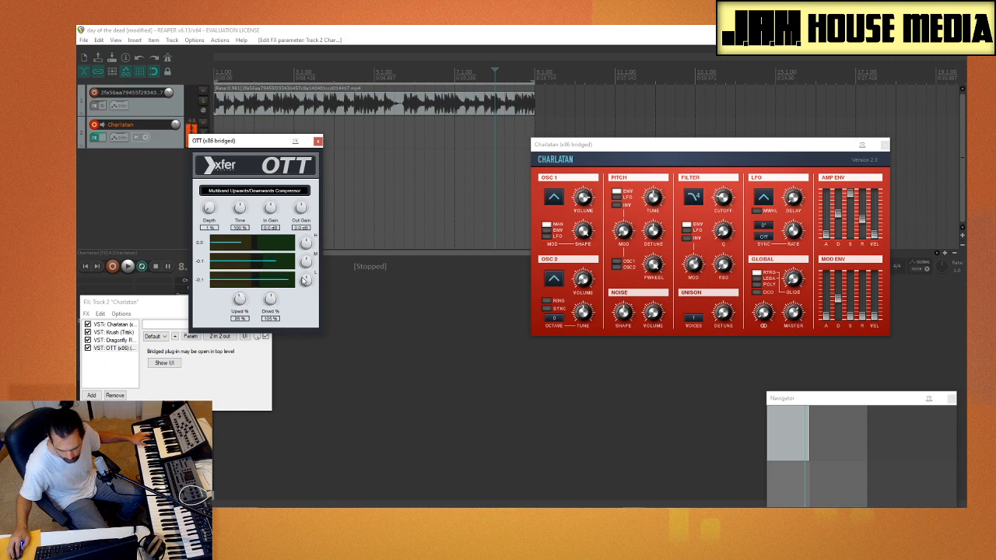
drag(307, 281, 313, 252)
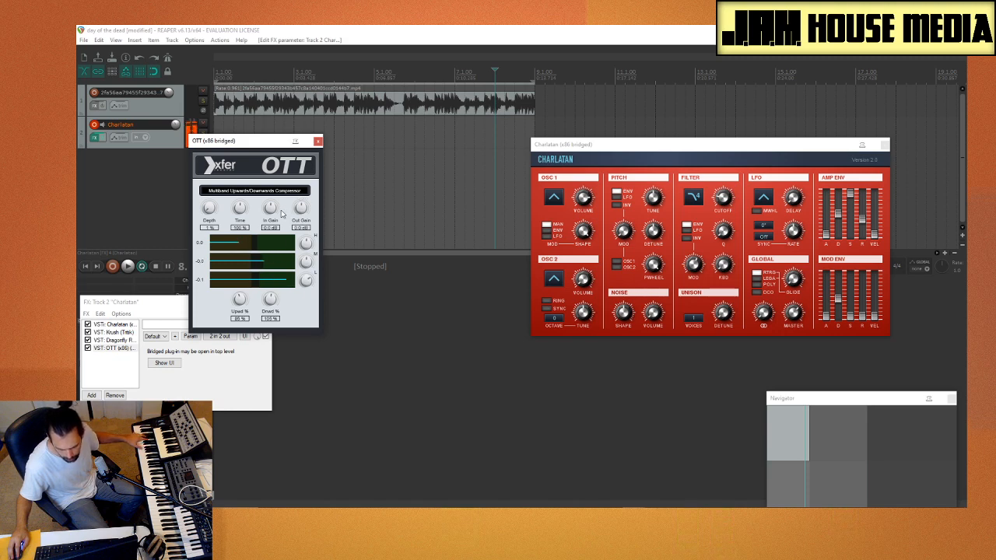
click(317, 142)
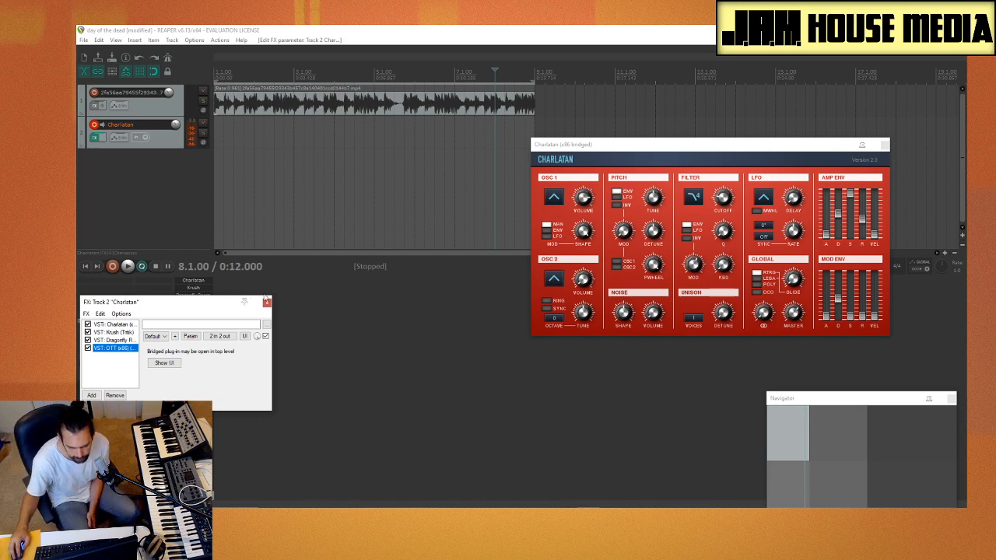
click(267, 303)
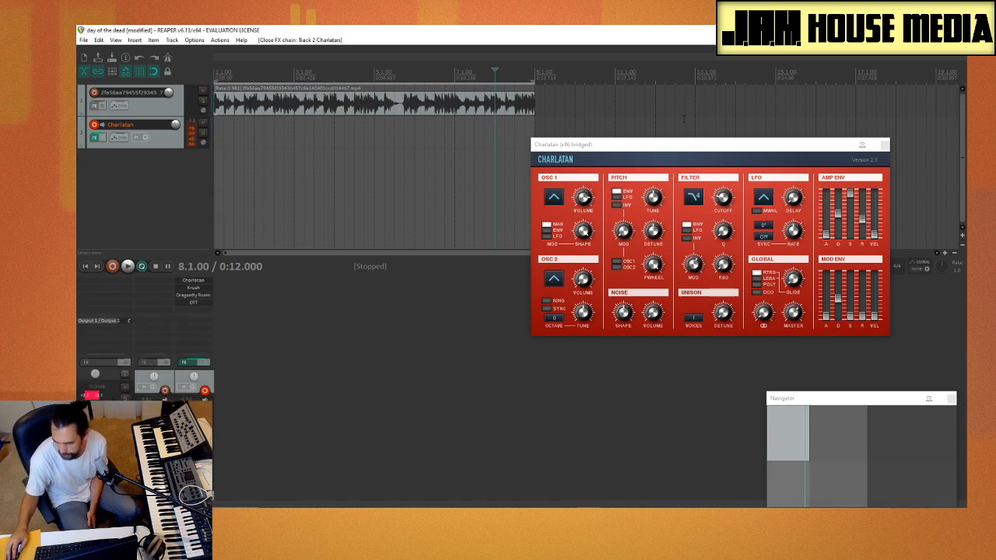
click(884, 145)
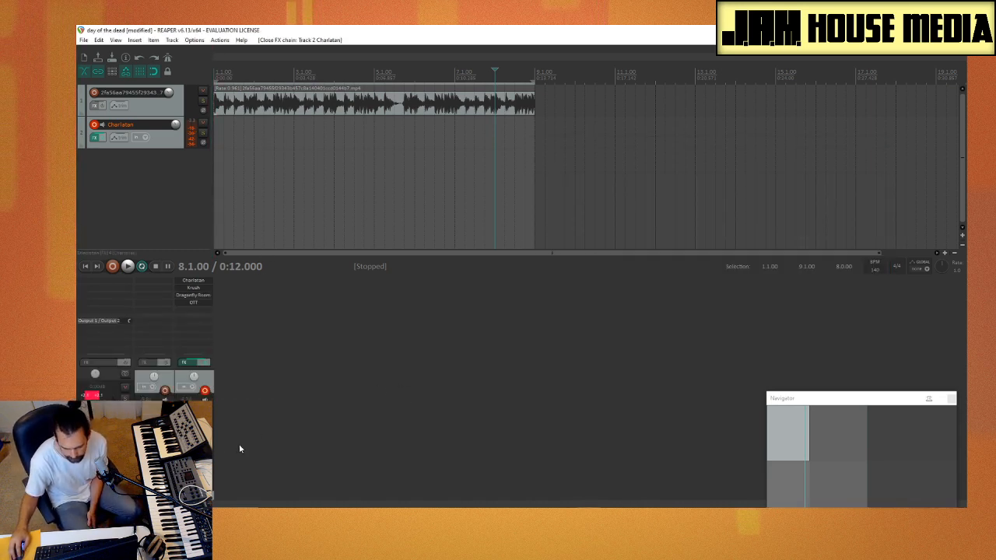
Step: Return to the project start and enable the metronome with a 1-measure count-in before recording
click(87, 267)
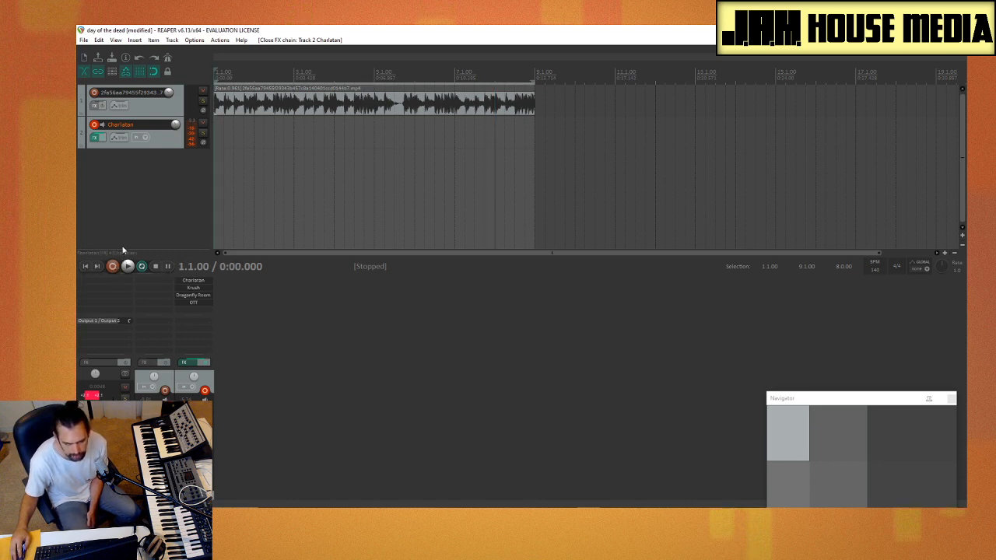
click(166, 58)
right_click(166, 59)
double_click(145, 142)
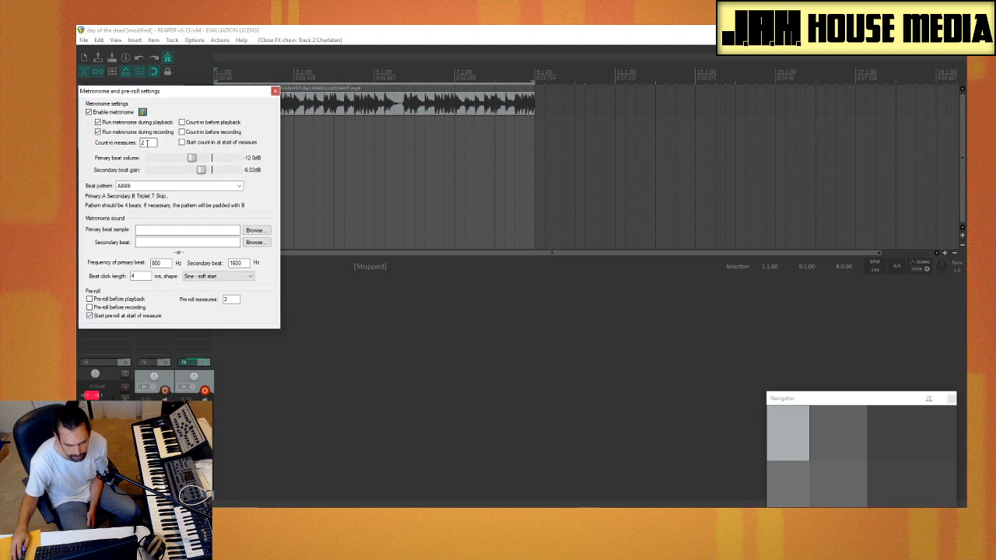
text(1)
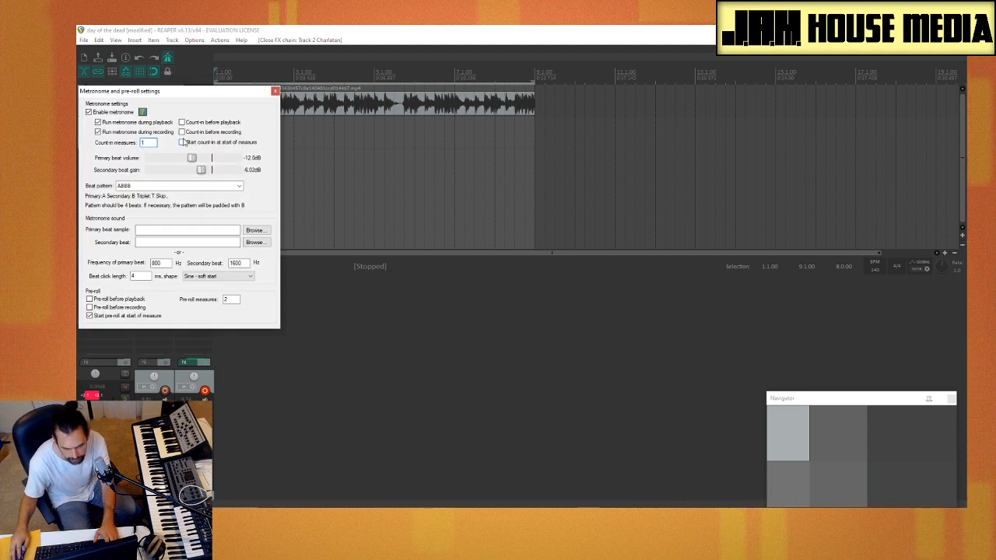
click(182, 132)
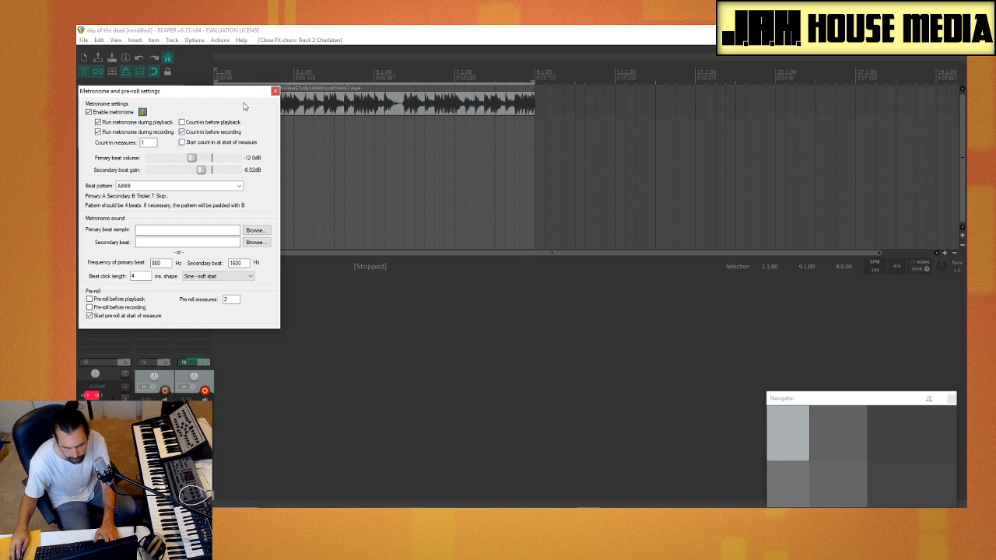
click(275, 92)
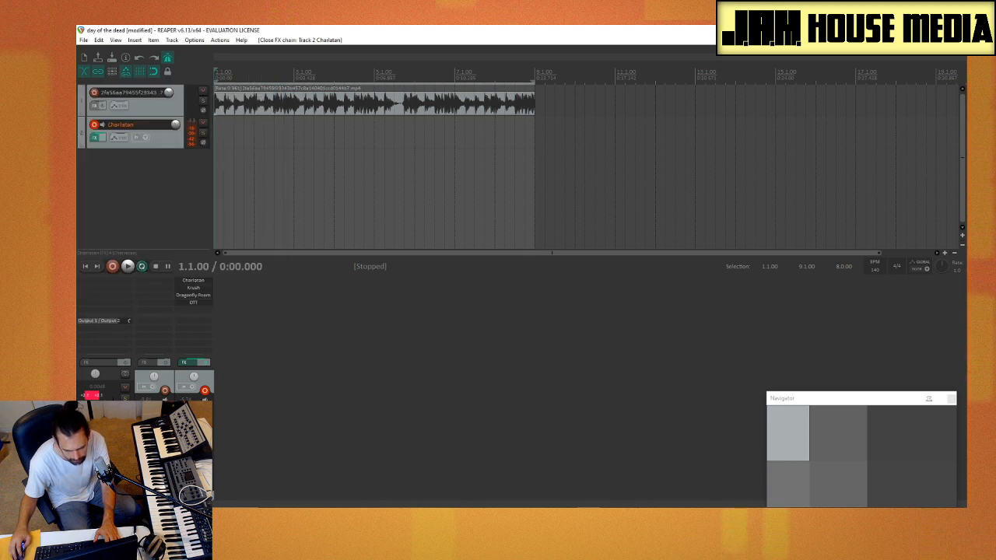
Step: Record a MIDI synth part on the Charlatan track across the eight-bar loop and save all recorded takes
click(113, 266)
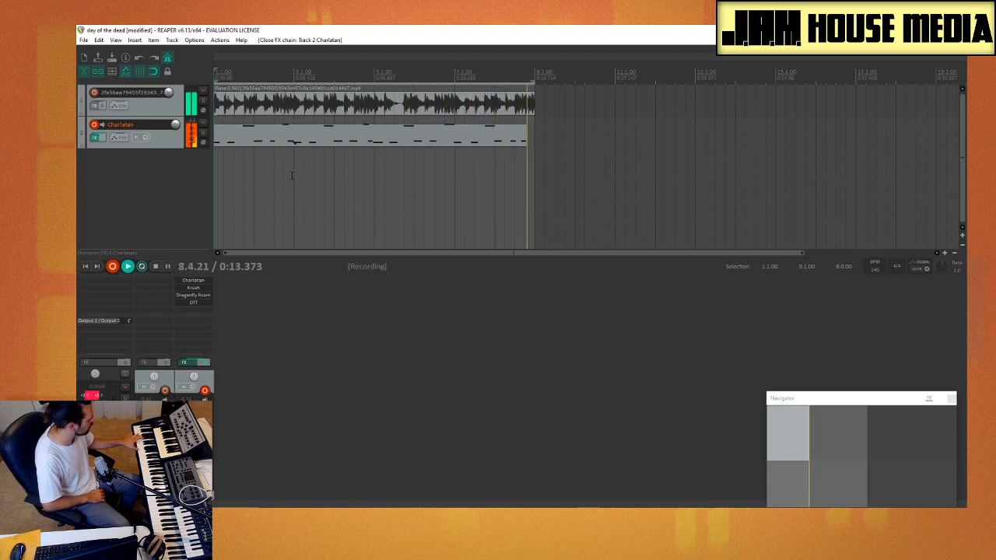
key(space)
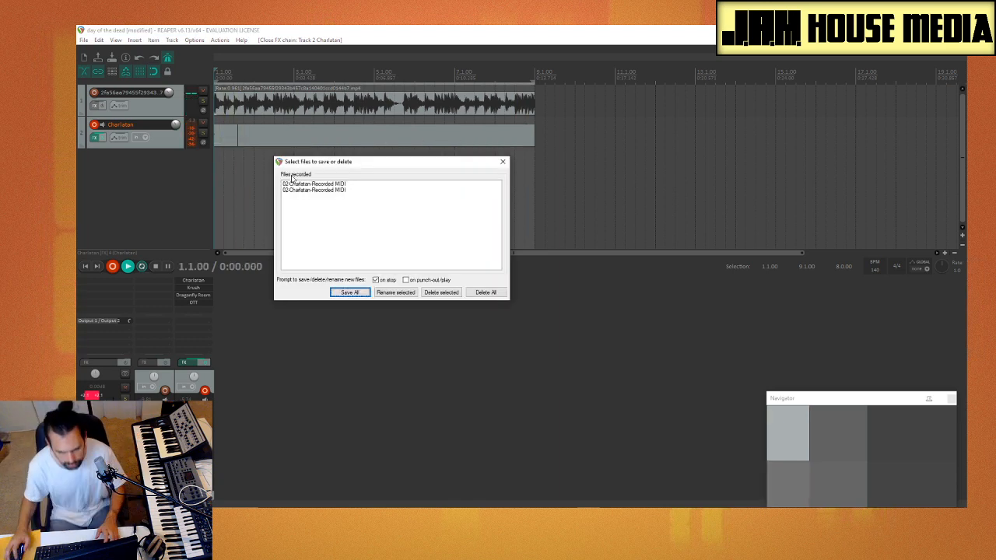
click(349, 292)
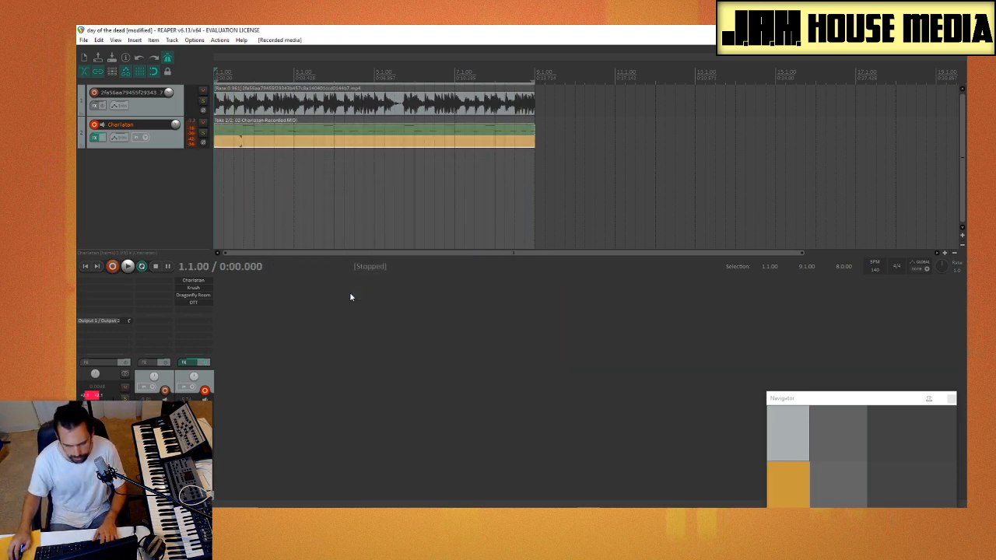
Step: Glue the recorded Charlatan takes into a single item and open it in the MIDI editor
click(305, 132)
right_click(305, 133)
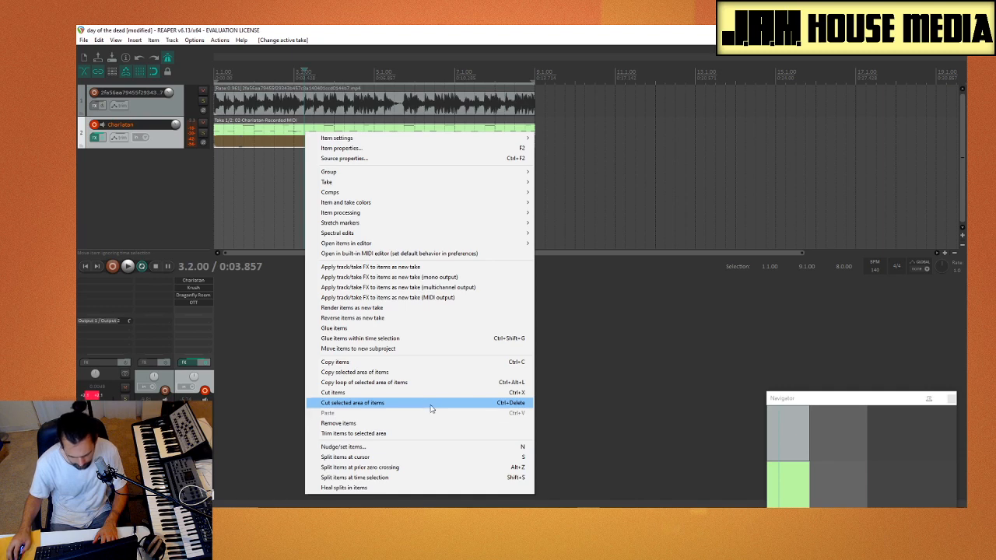
click(364, 328)
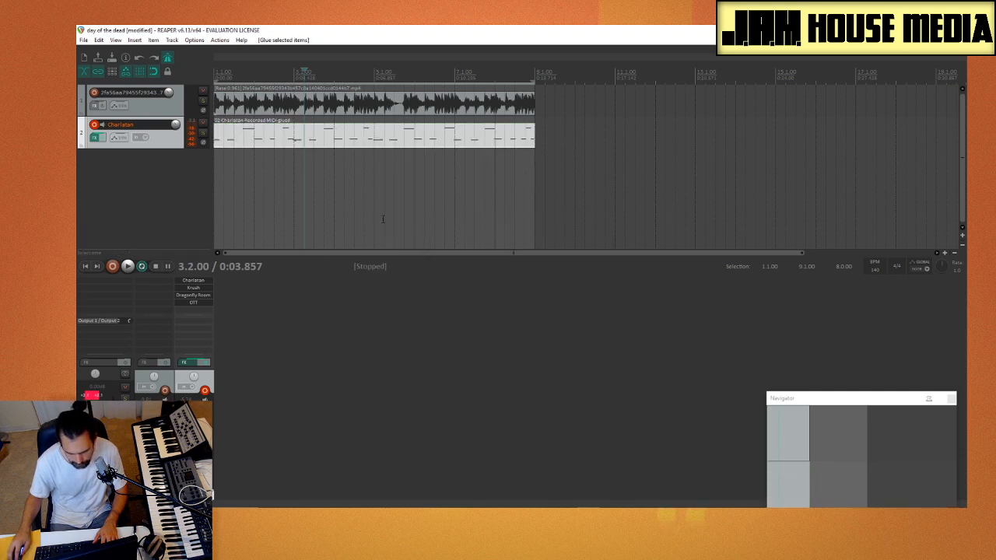
double_click(329, 138)
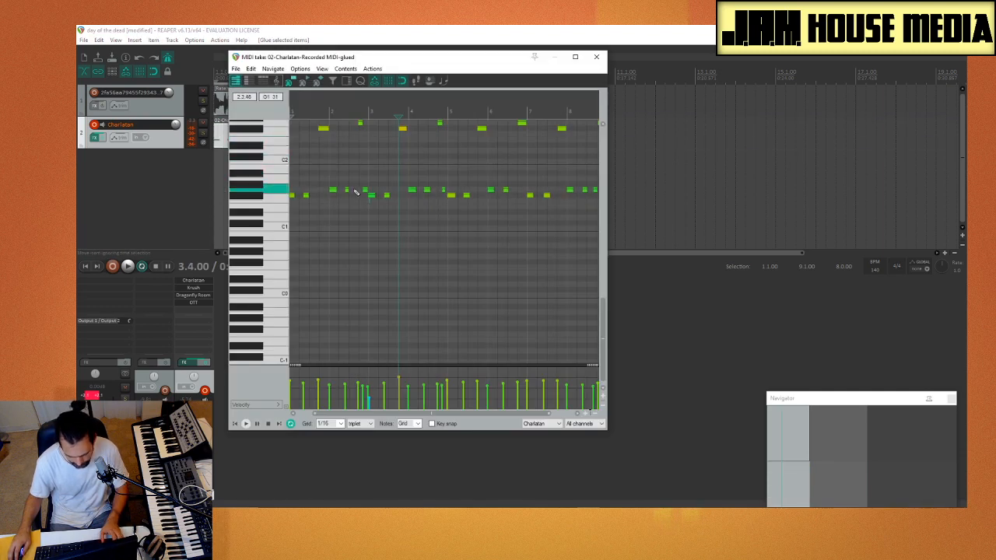
Step: Try to quantize the position and end of all Charlatan notes to the grid at 100% strength with overlaps fixed
key(ctrl+a)
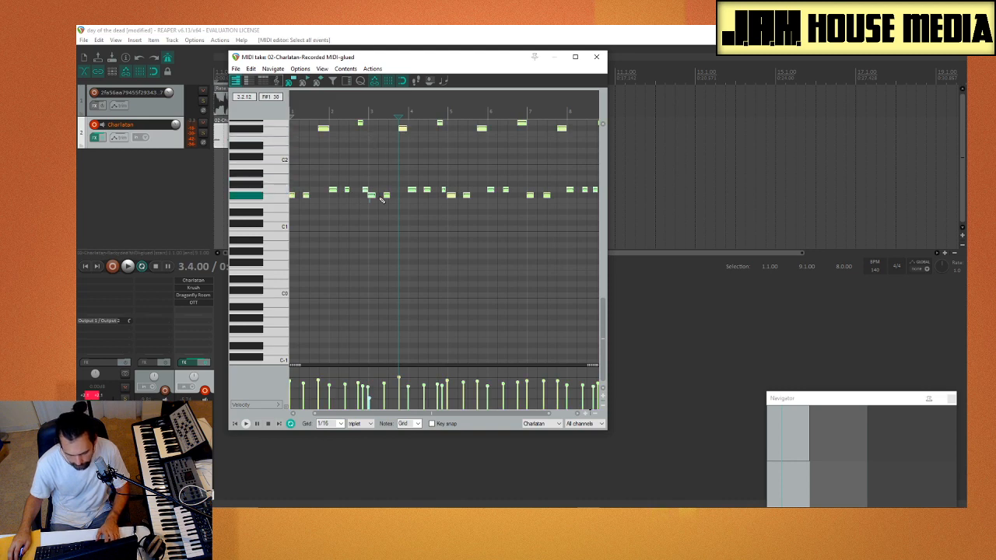
key(Delete)
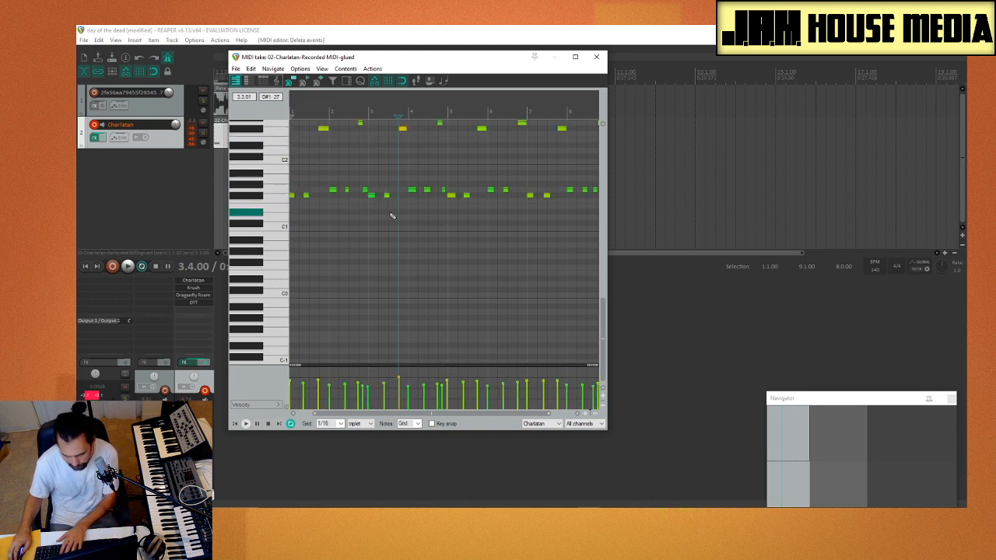
key(ctrl+a)
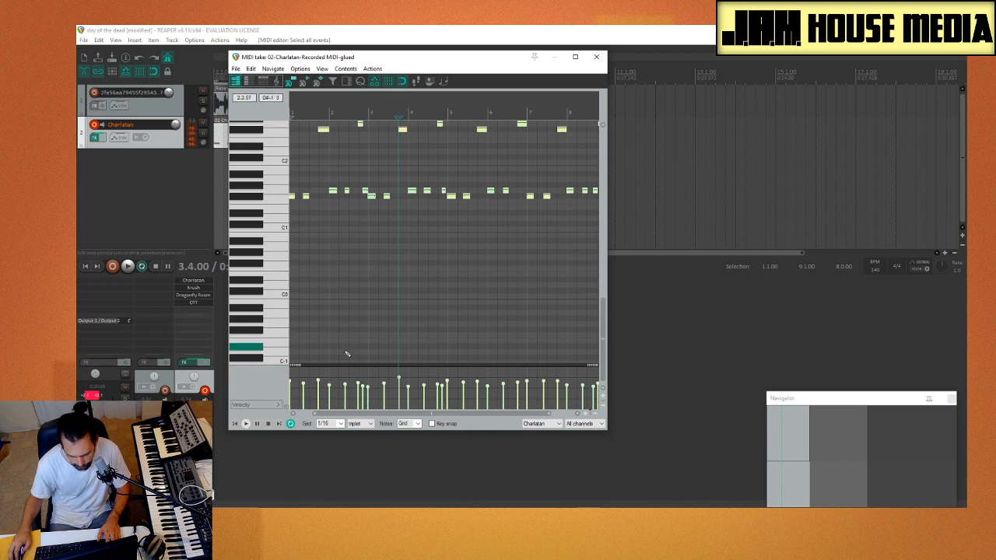
click(360, 82)
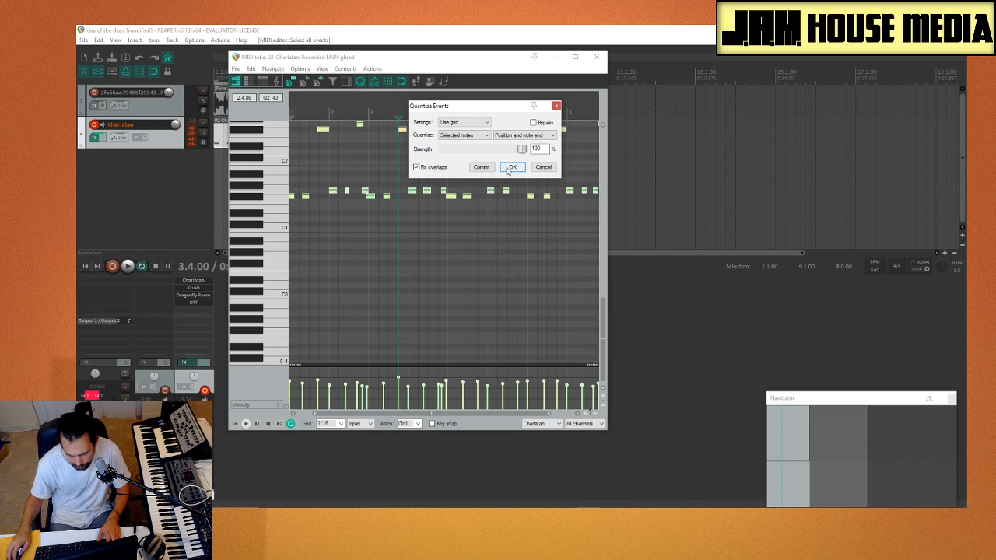
Step: Nudge the F#1 note at the start of bar 3 slightly forward in time and play the part back
right_click(370, 196)
click(372, 201)
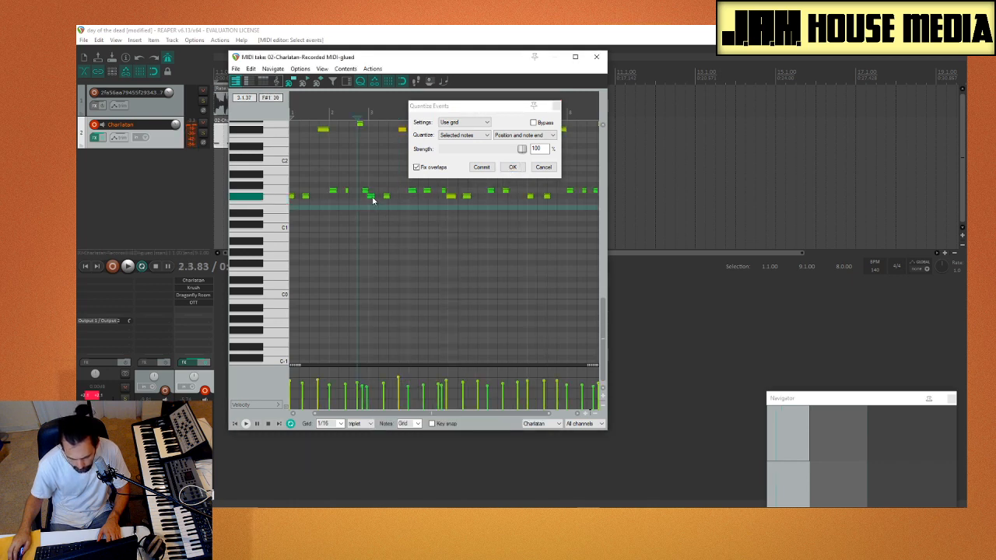
right_click(373, 200)
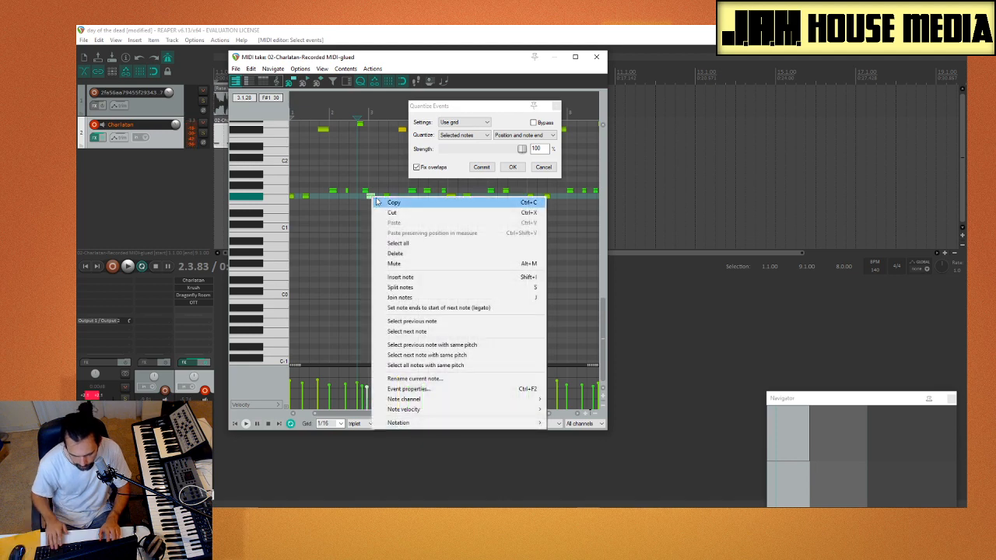
click(346, 235)
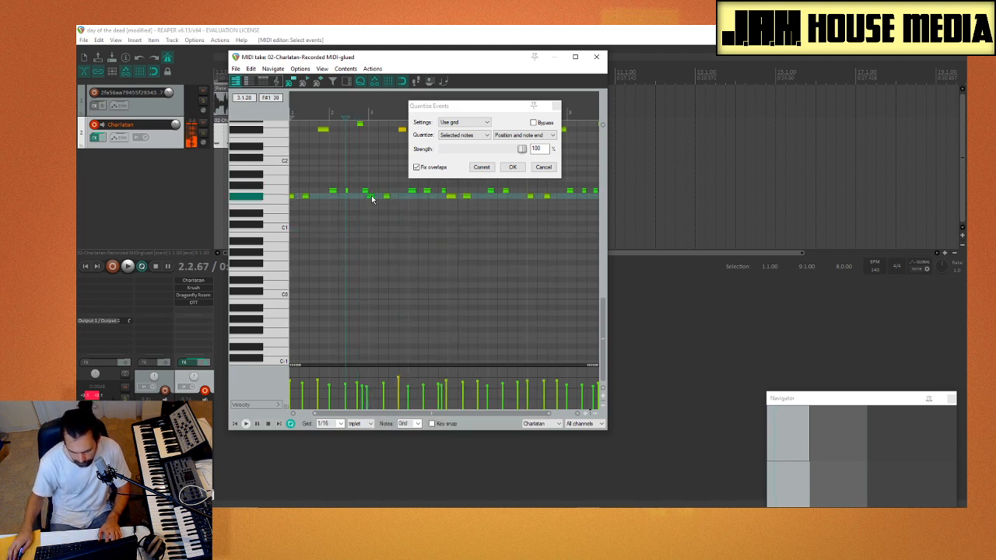
right_click(372, 199)
click(366, 212)
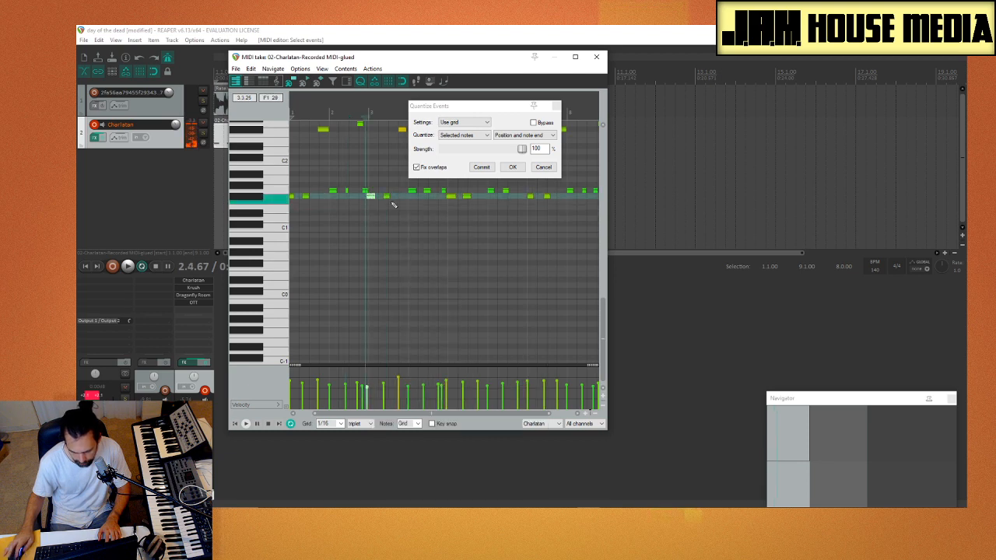
key(ctrl+z)
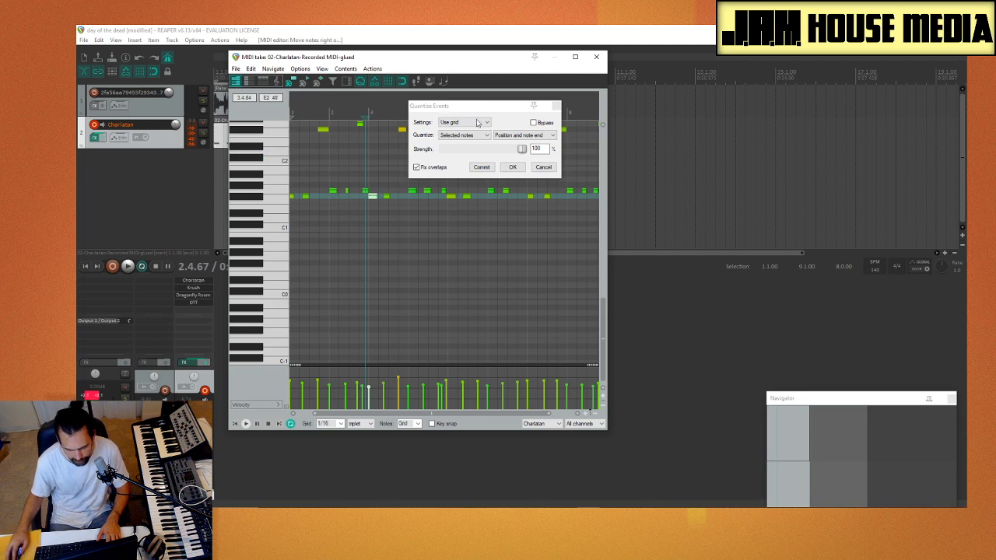
click(293, 281)
key(space)
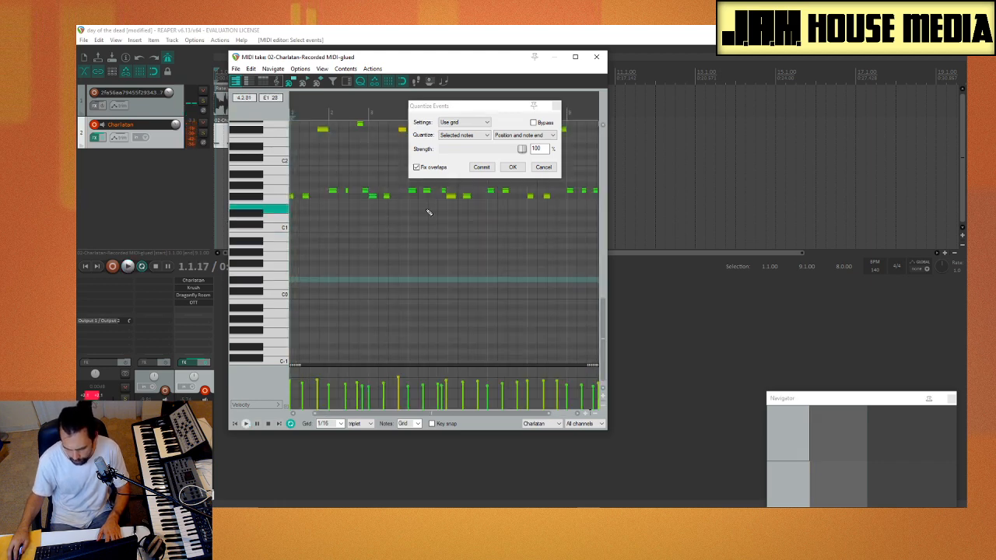
Step: Nudge the first two F#1 notes of bar 5 slightly forward in time and listen to the loop
click(450, 195)
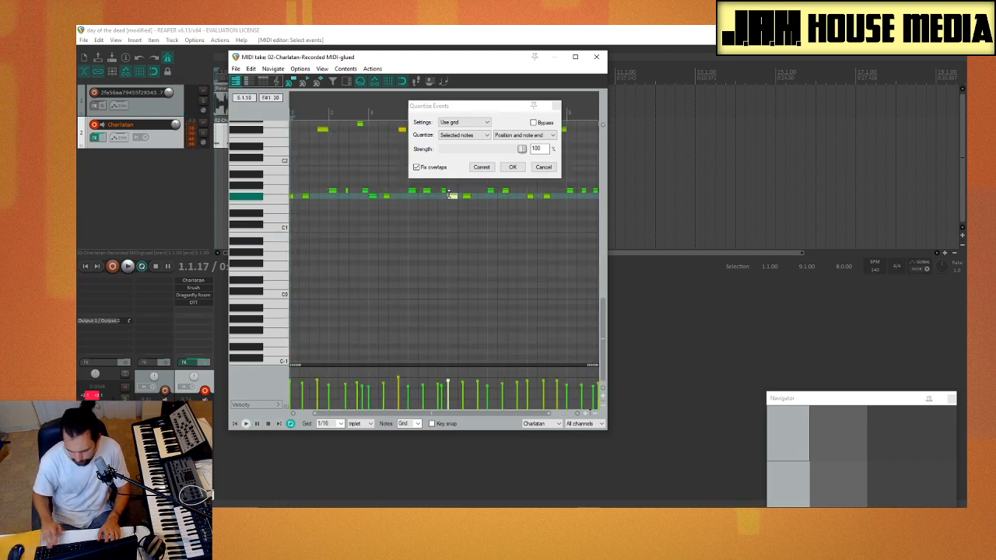
click(439, 274)
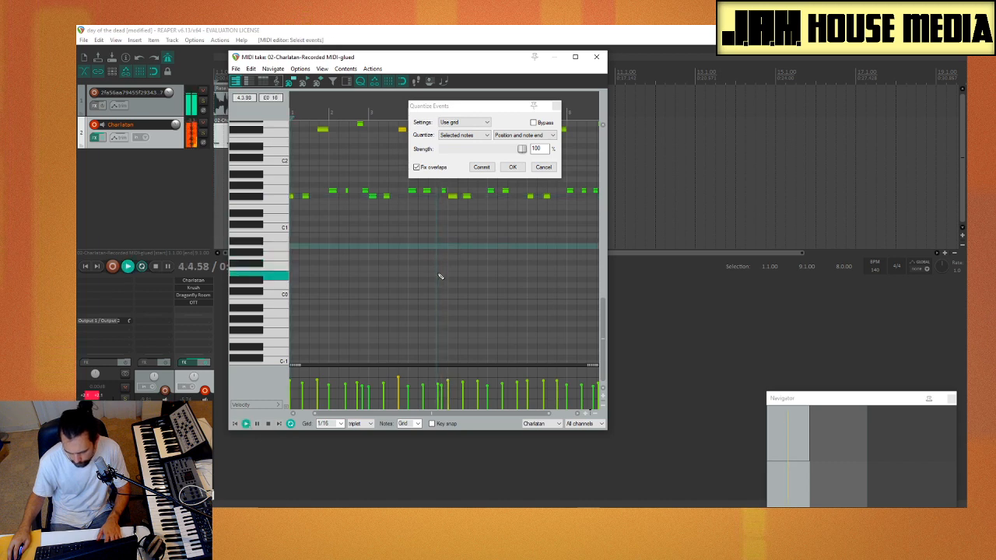
key(space)
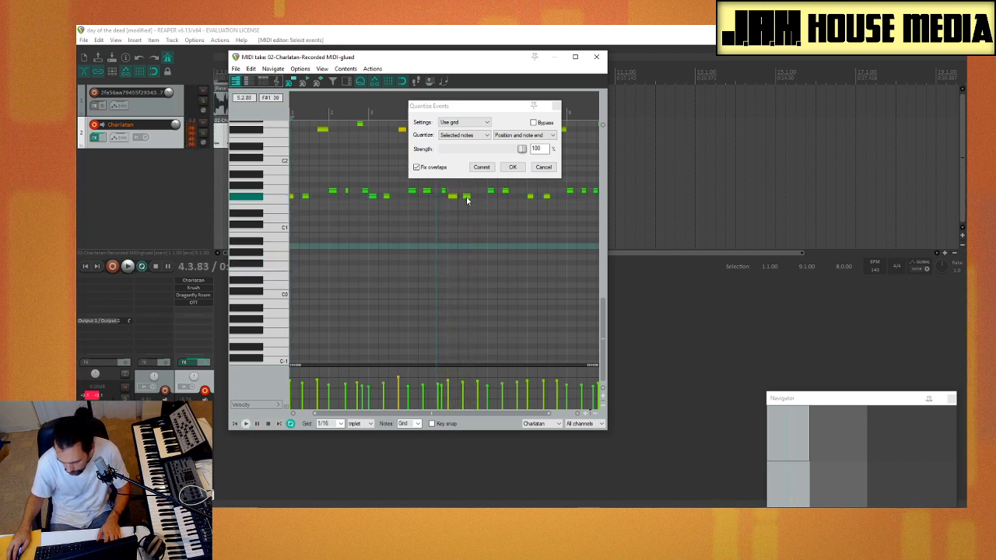
click(467, 195)
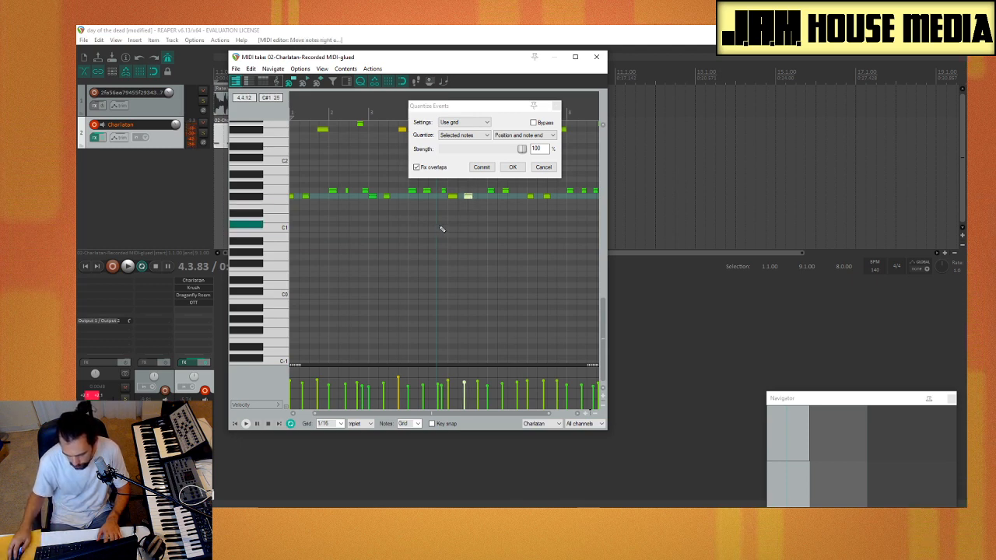
key(space)
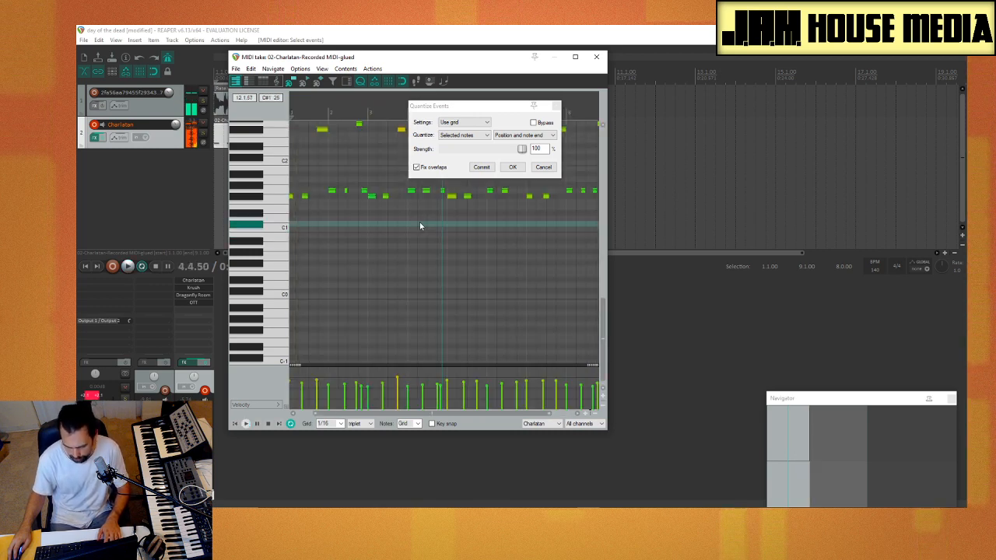
Step: Dismiss the Quantize Events dialog without committing it and close the MIDI editor
key(ctrl+e)
key(ctrl+e)
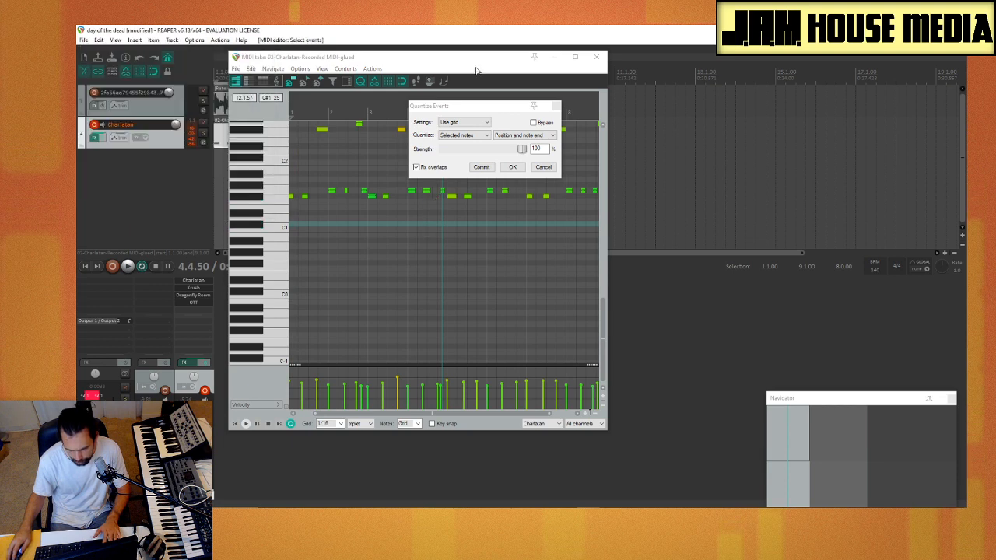
click(557, 107)
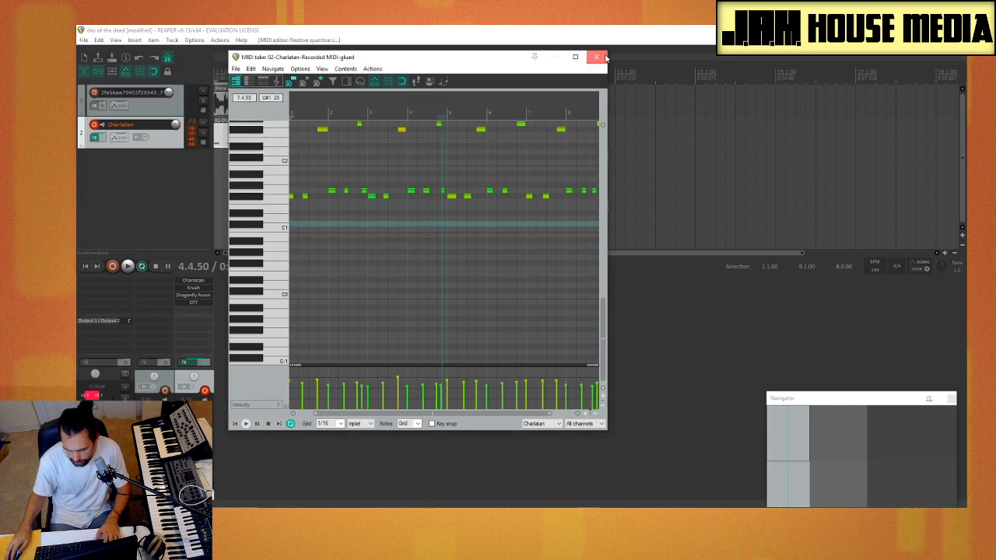
key(Escape)
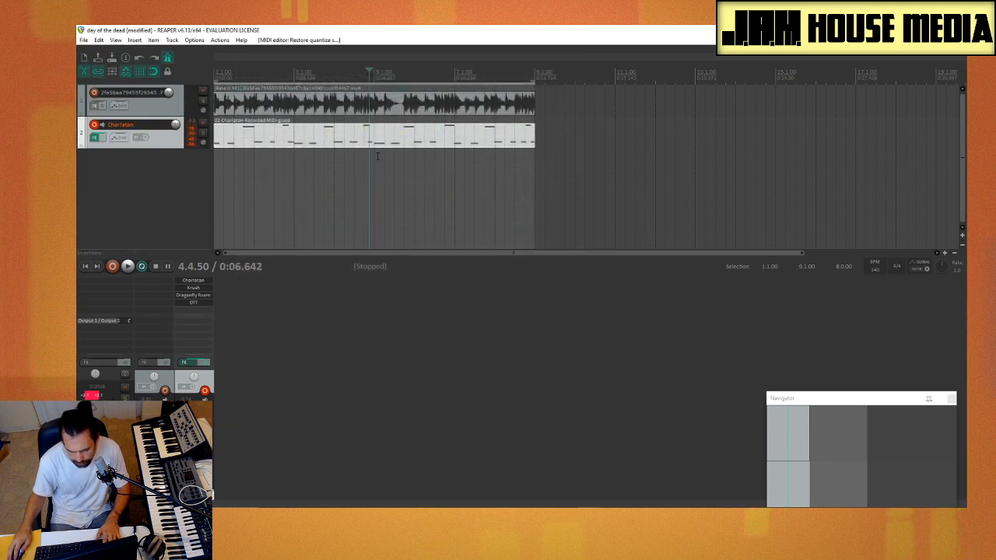
Step: Split the Charlatan item at bar 5 and replace its first half with a copy of the second half
click(377, 152)
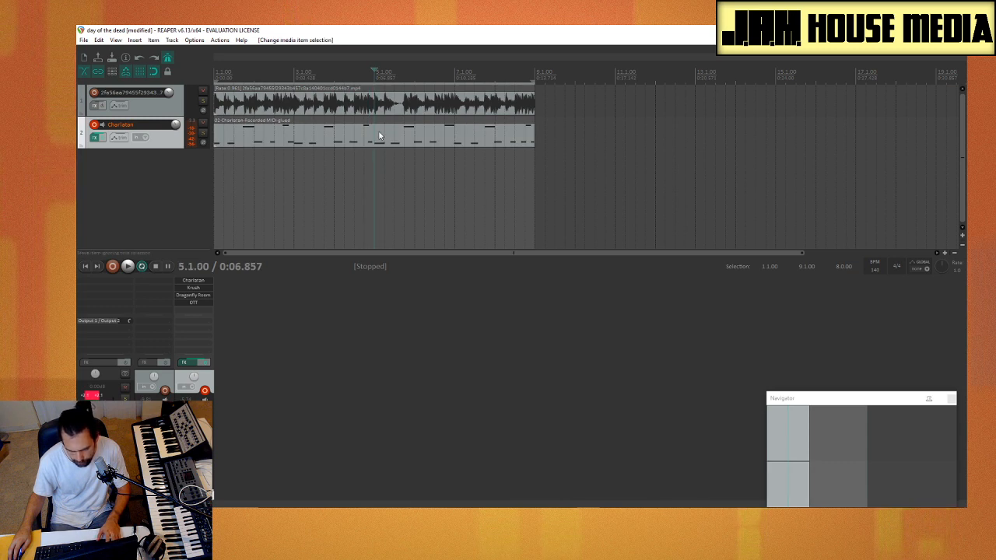
click(378, 136)
key(s)
click(367, 137)
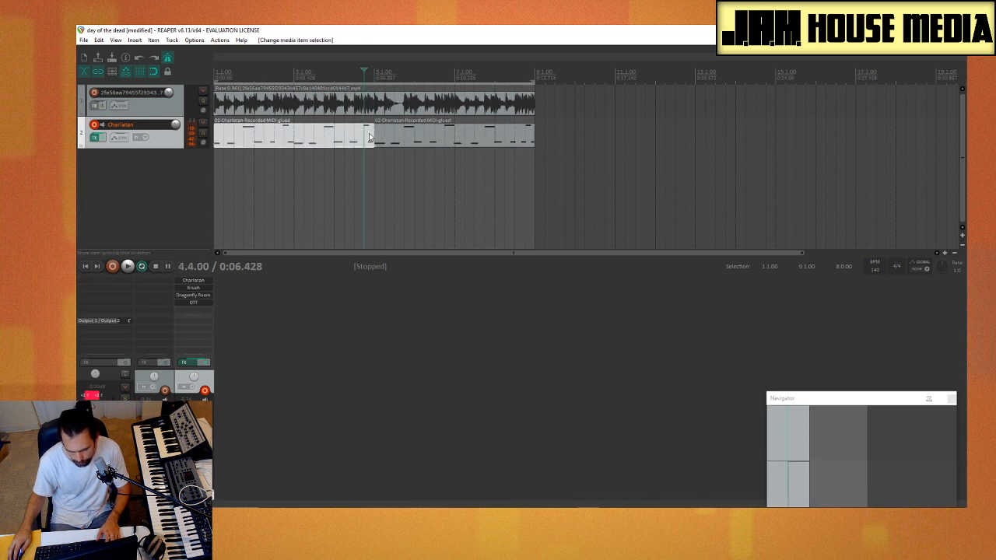
key(Delete)
drag(414, 140, 257, 141)
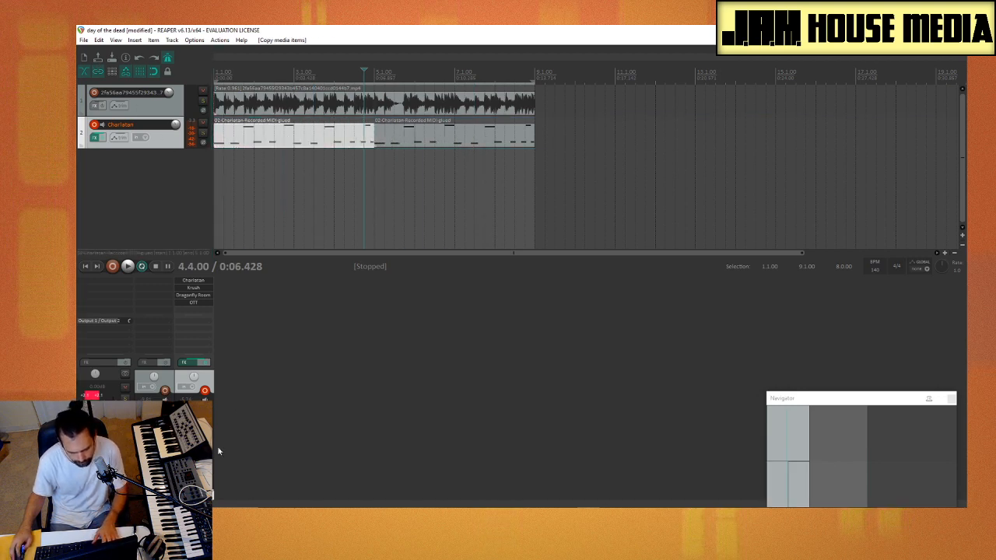
Step: Play the loop from the project start and watch the drumming clip in the video window before hiding it
click(85, 266)
key(space)
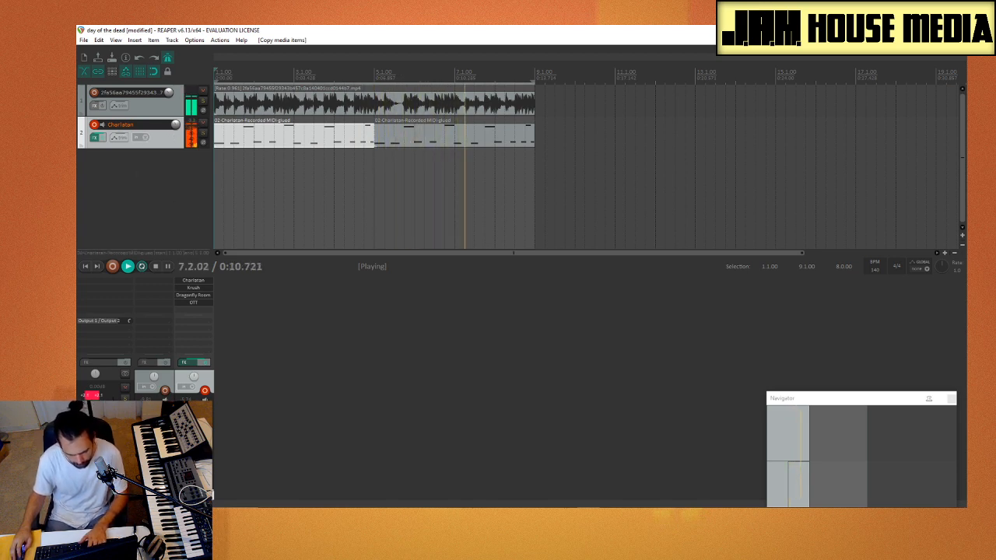
click(313, 227)
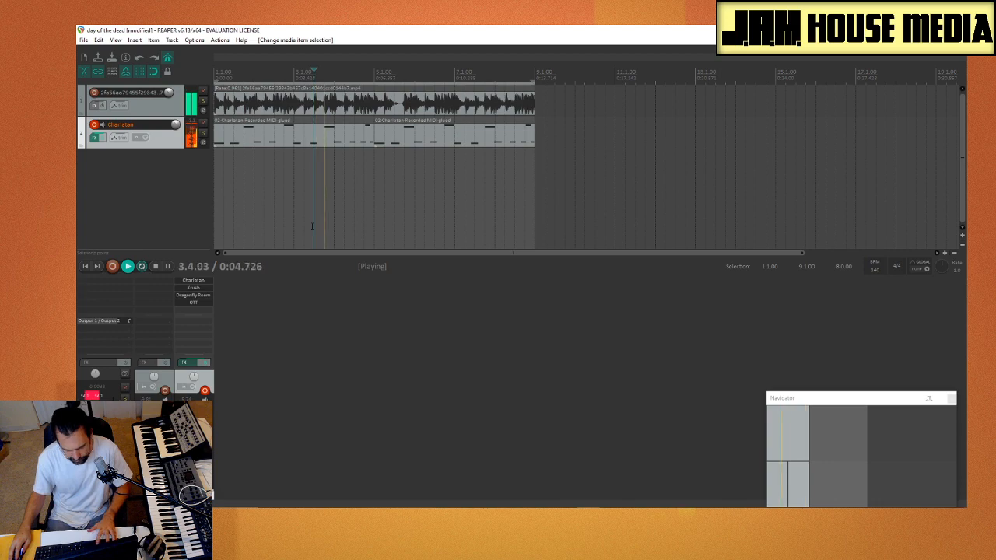
key(ctrl+shift+v)
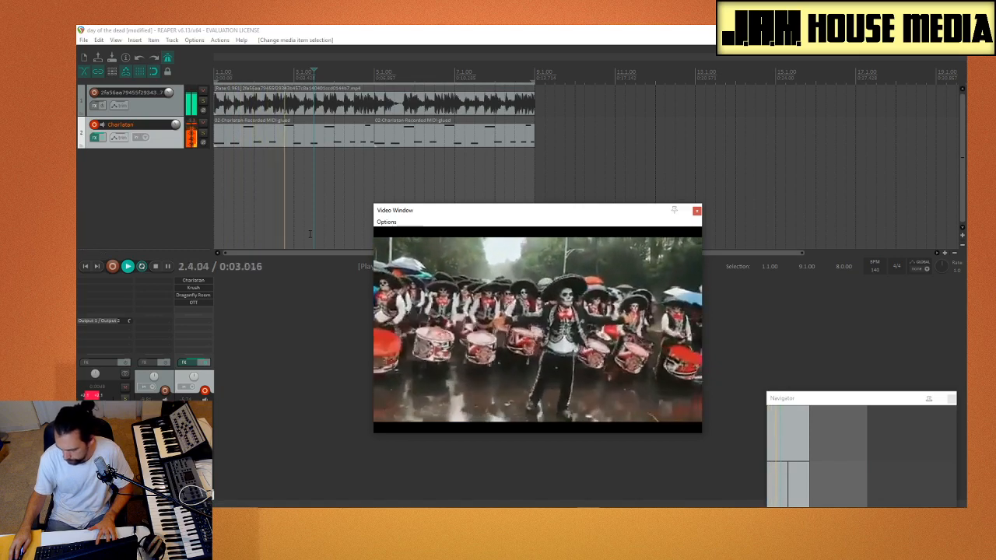
key(ctrl+shift+v)
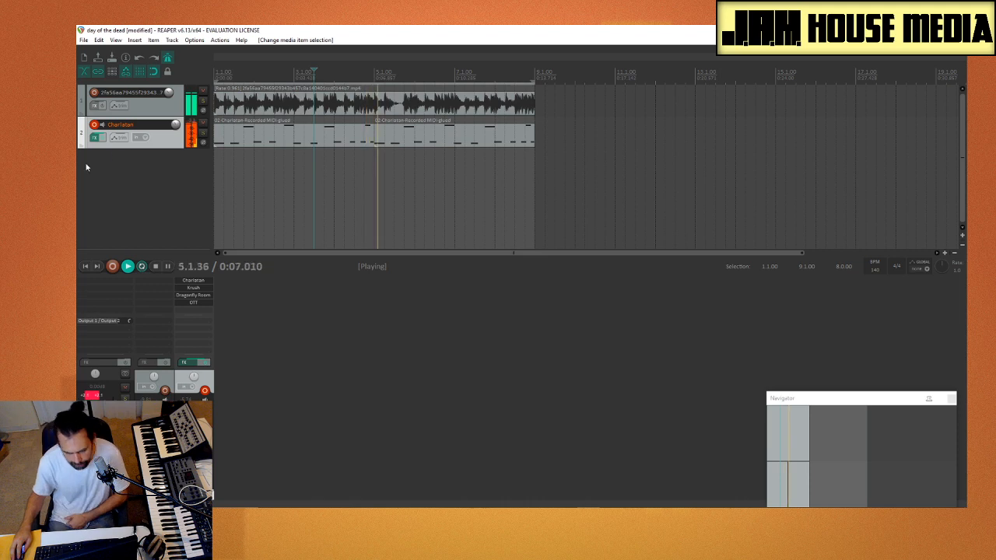
Step: Mute the drumming video track and audition bar 8 of the second Charlatan item in the MIDI editor
click(203, 90)
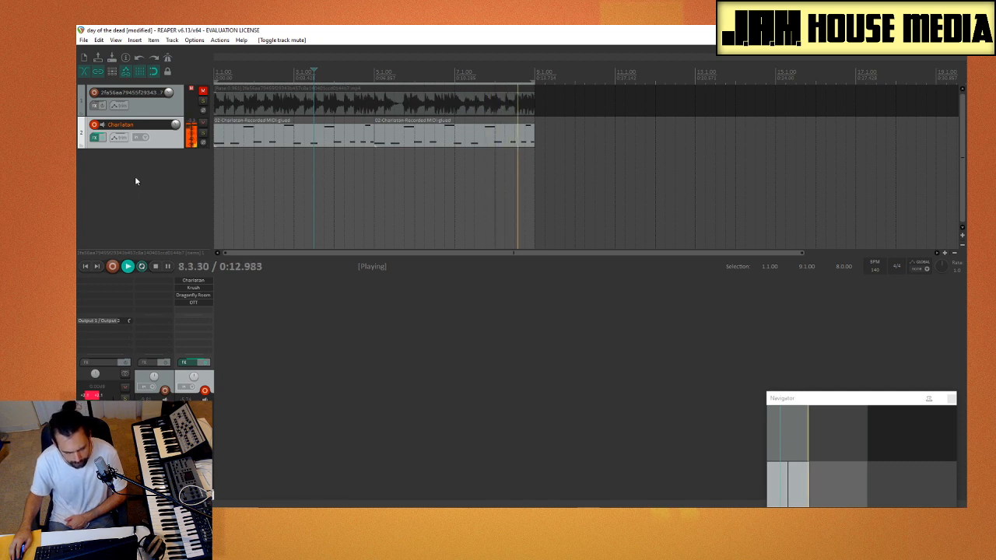
key(space)
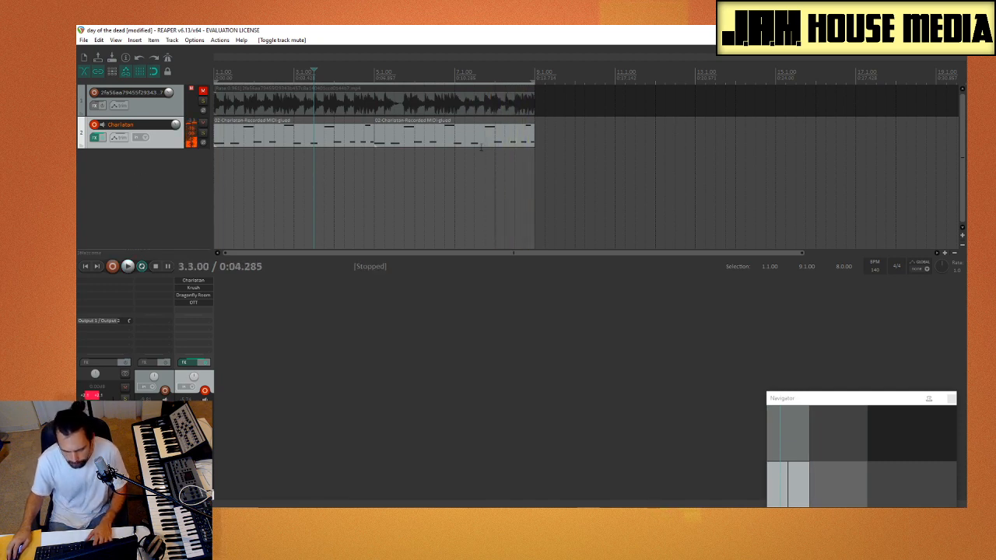
double_click(527, 137)
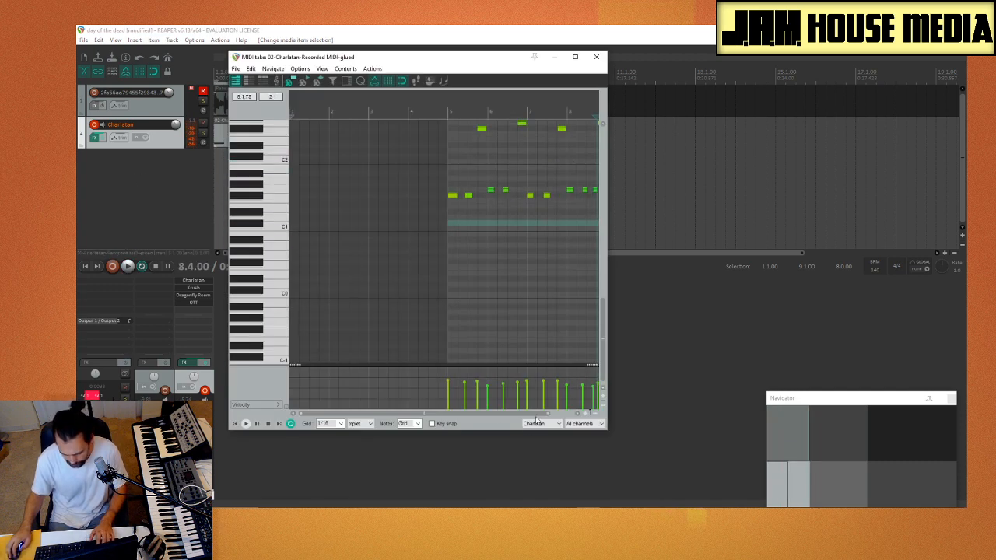
scroll(548, 164, down, 2)
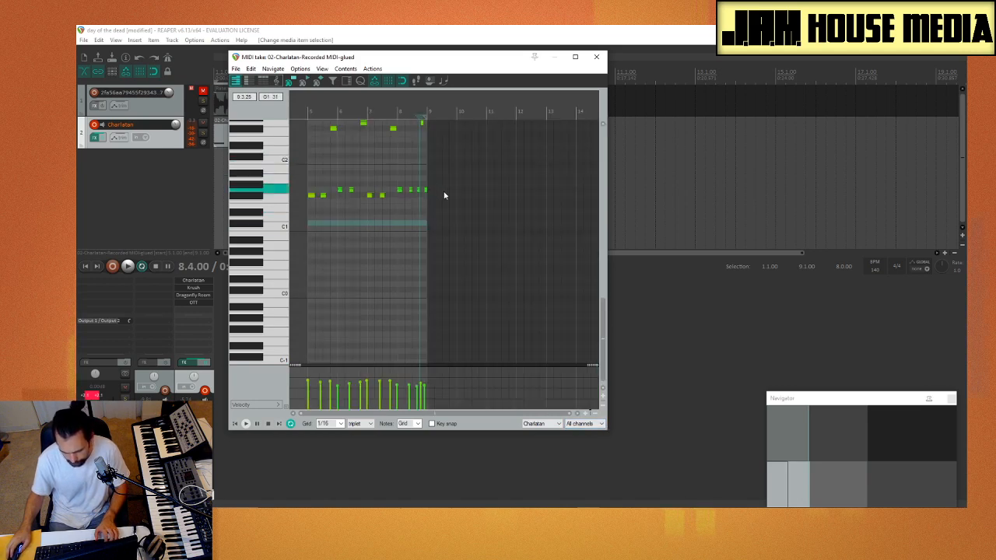
scroll(445, 196, up, 1)
scroll(448, 201, up, 6)
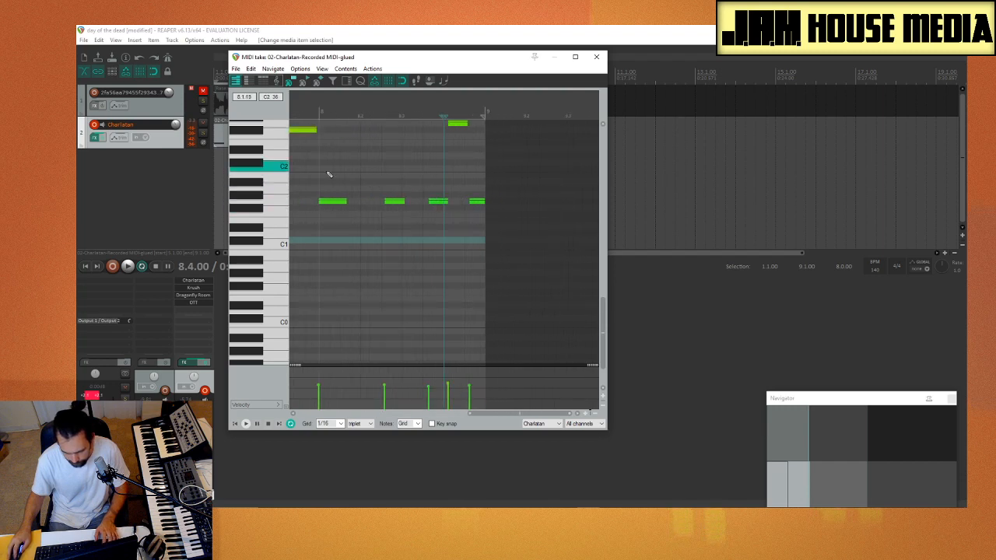
key(space)
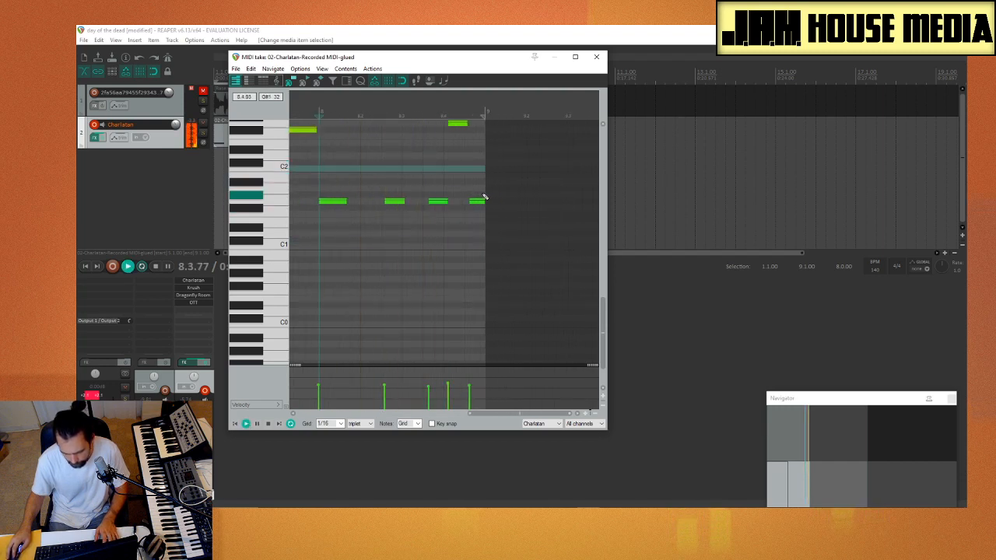
key(space)
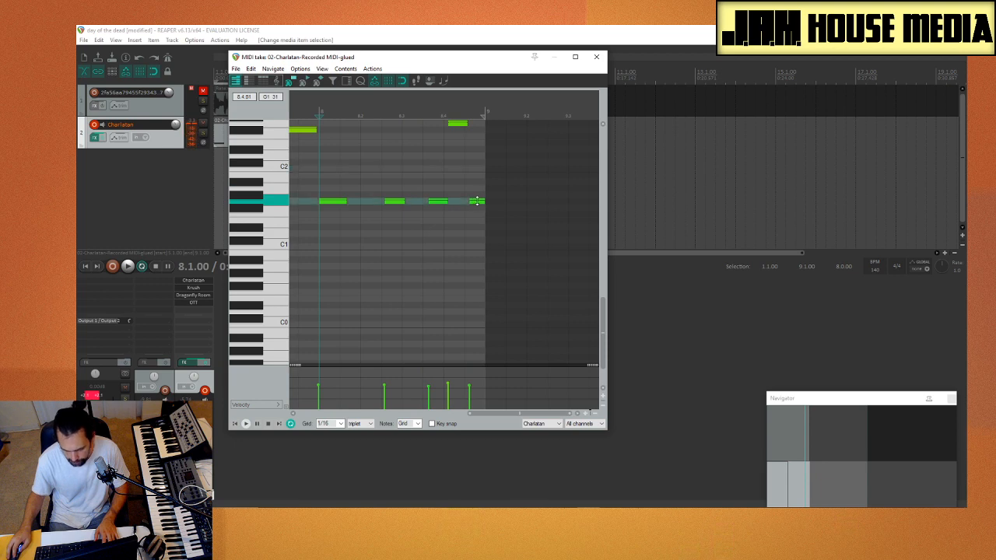
Step: Nudge the last G1 note of bar 8 slightly earlier and listen to the result
right_click(476, 201)
key(Escape)
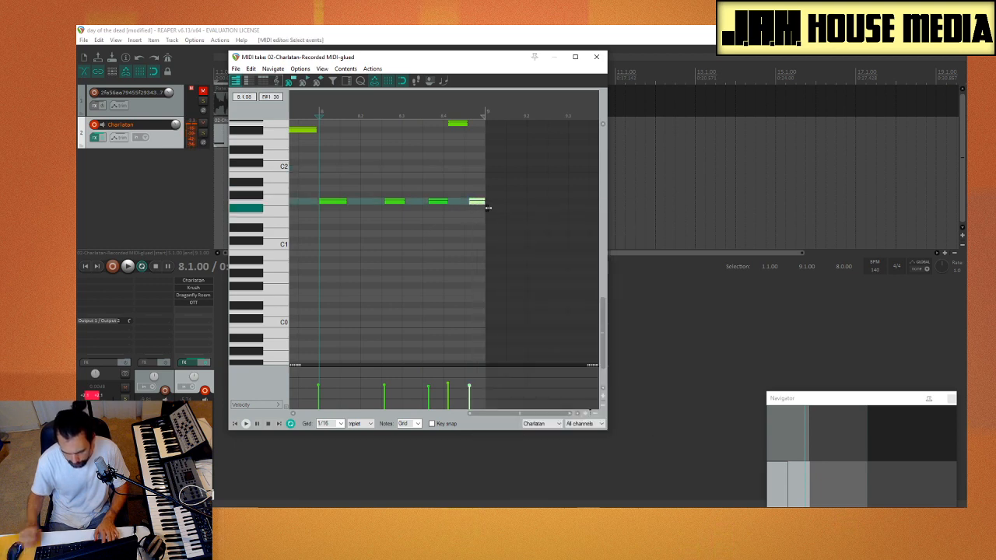
key(Left)
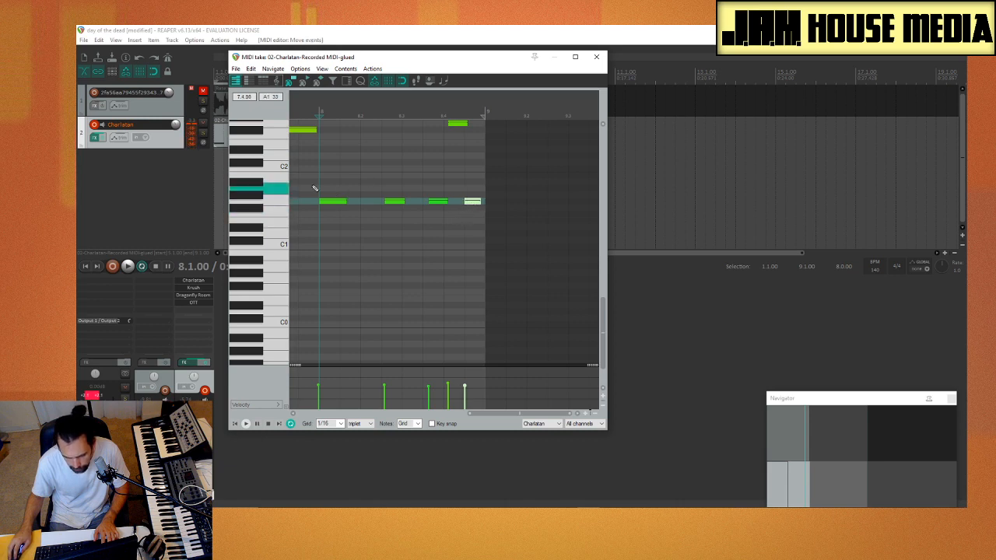
key(space)
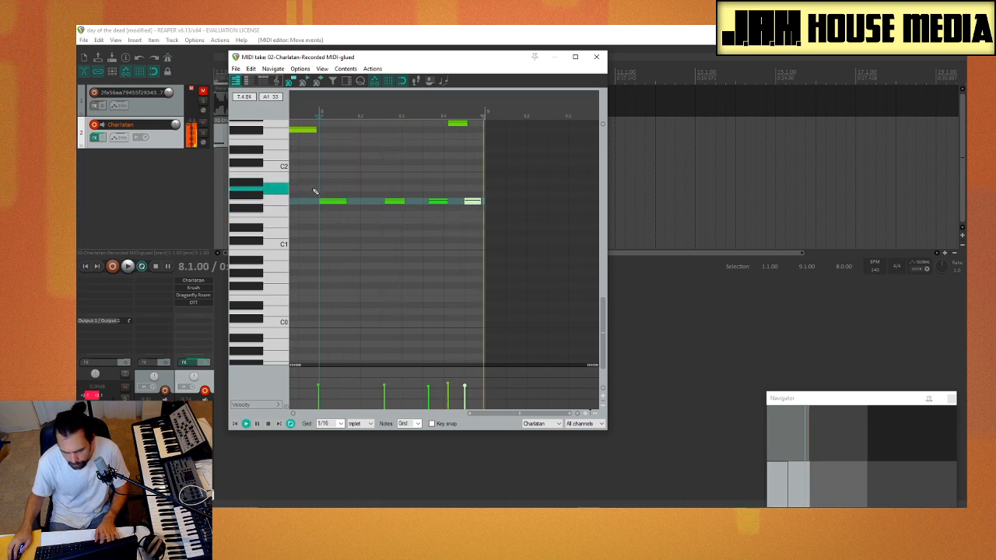
Step: Move the G2 note near the end of bar 8 earlier, to about beat 4, and play the passage
drag(461, 128, 452, 128)
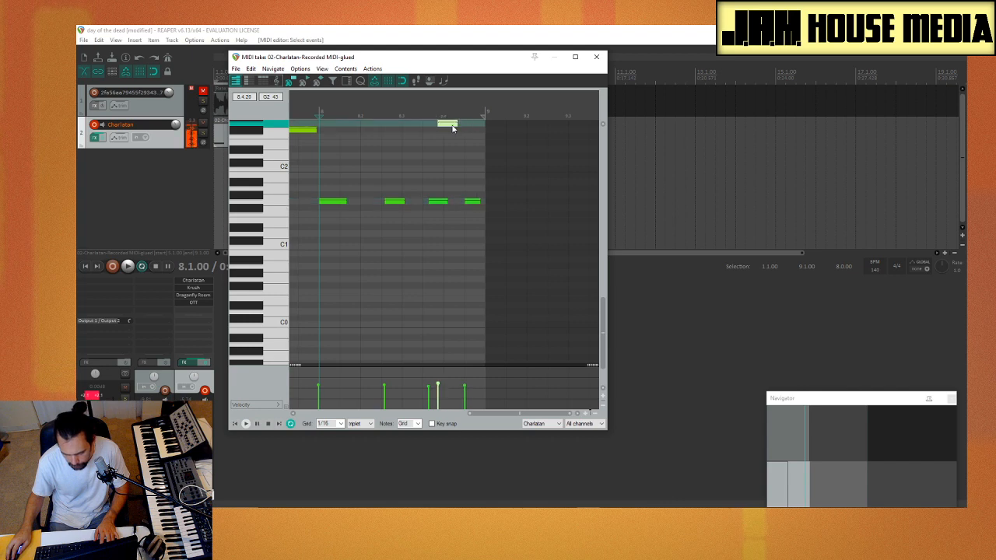
click(306, 161)
key(space)
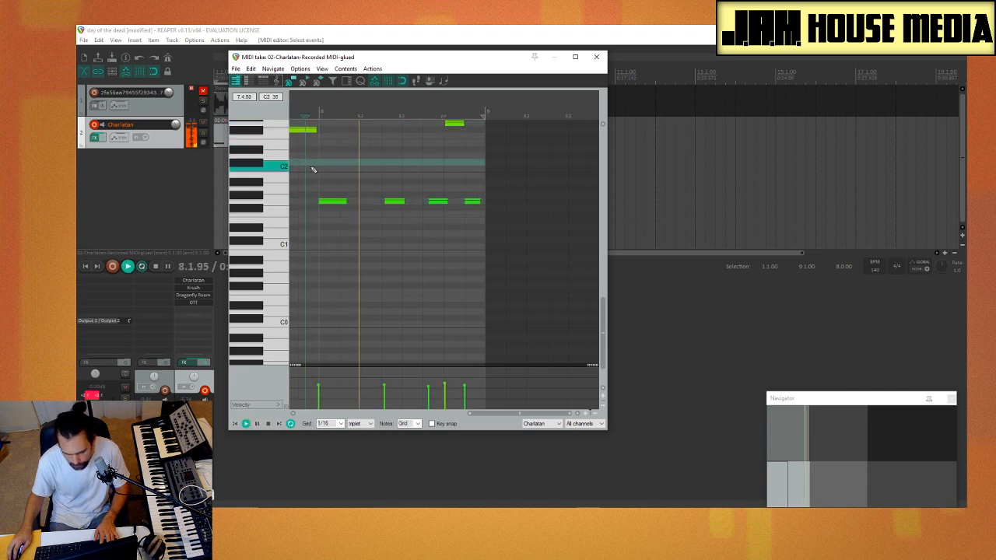
key(space)
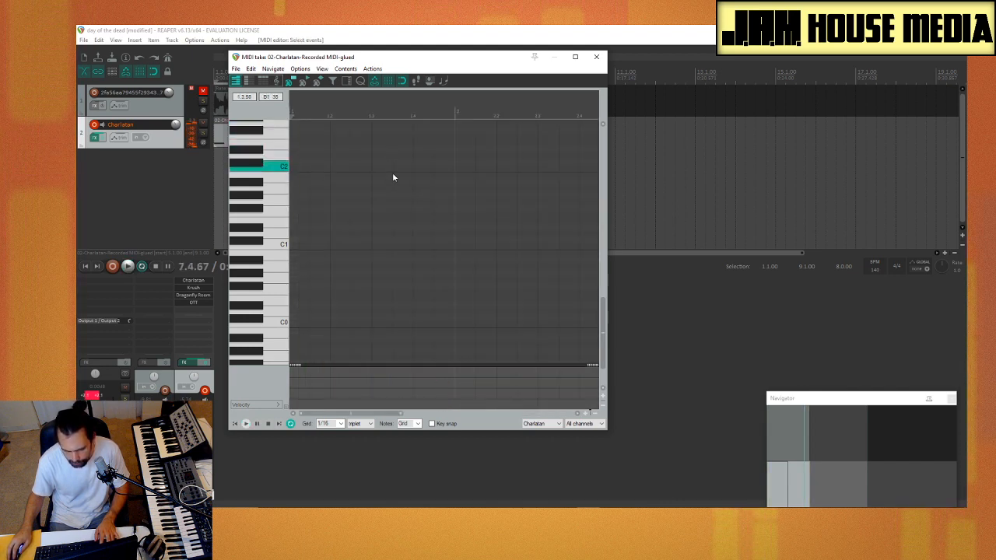
Step: Limit the time selection to 8.2.00 through 9.1.00 and listen to the end of the Charlatan part
scroll(384, 269, down, 5)
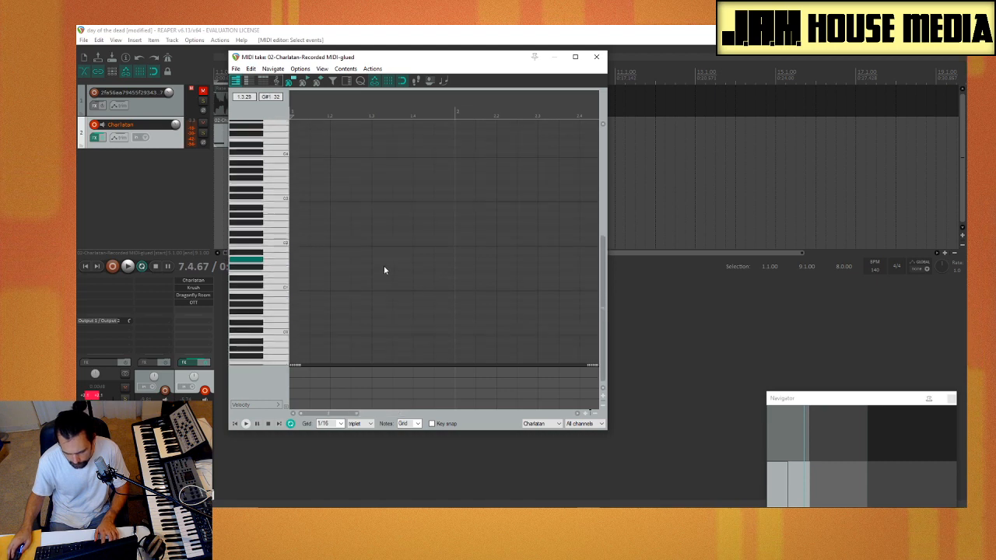
click(596, 57)
click(514, 169)
drag(534, 169, 506, 169)
double_click(504, 136)
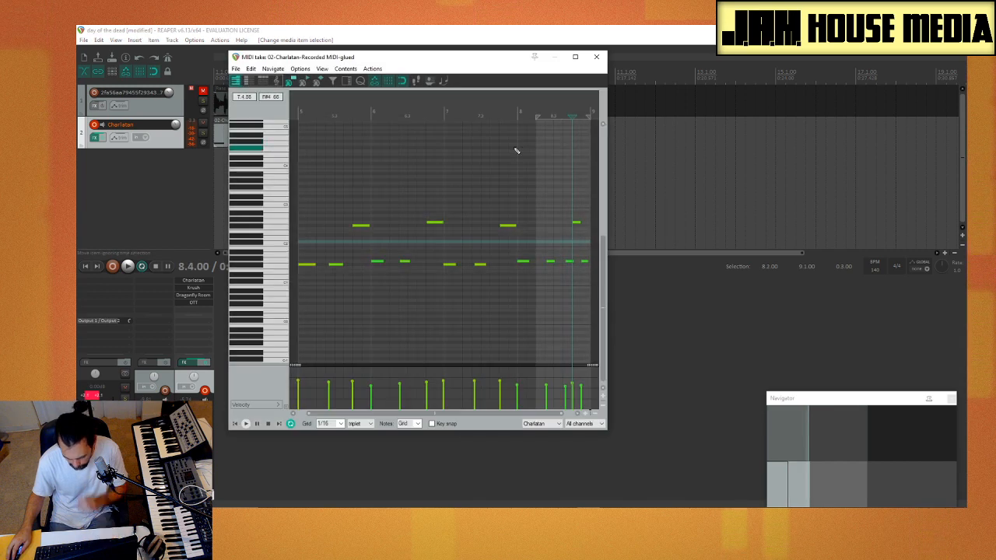
key(space)
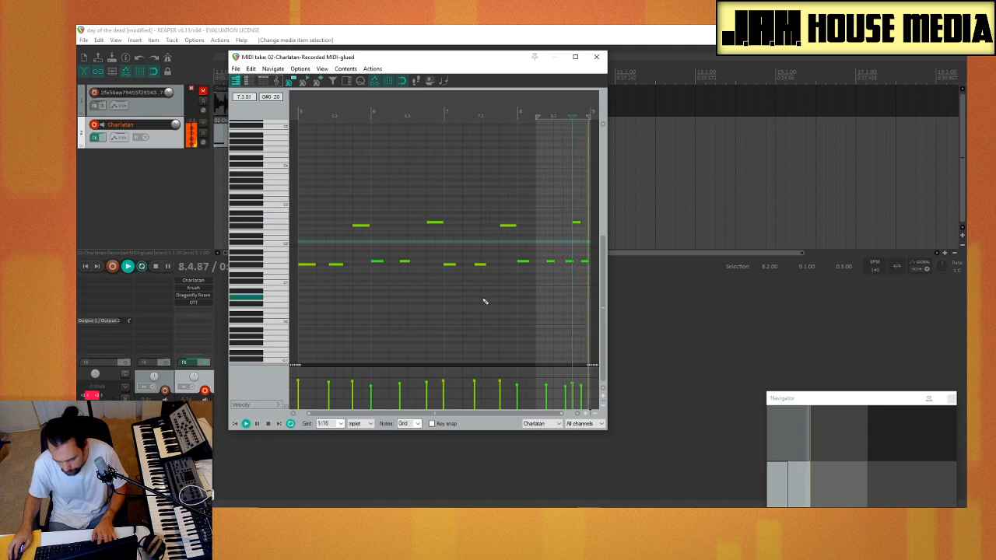
key(space)
Step: Extend the time selection to 7.1.00 through 9.1.00 and play it with the second Charlatan item's notes open
click(597, 56)
drag(536, 189, 455, 195)
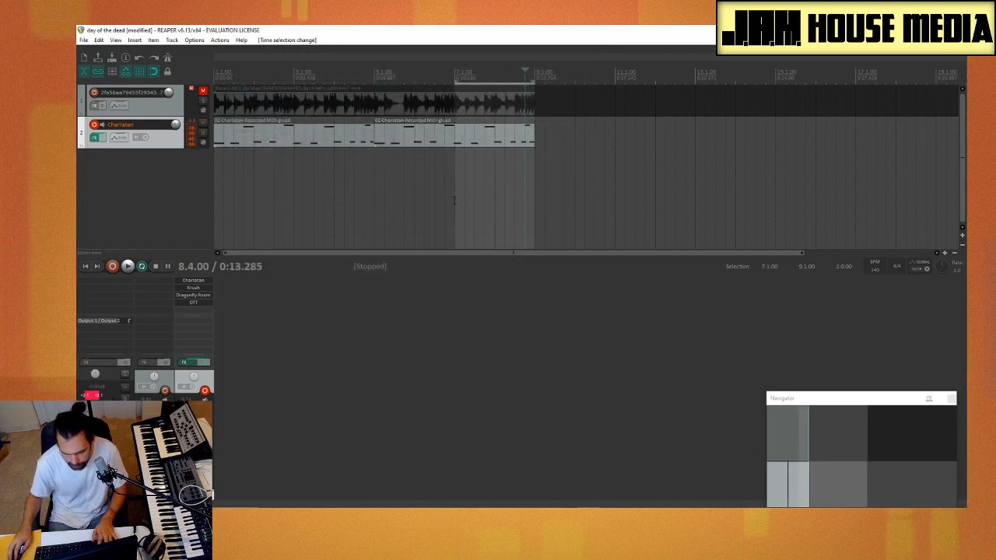
key(space)
double_click(516, 142)
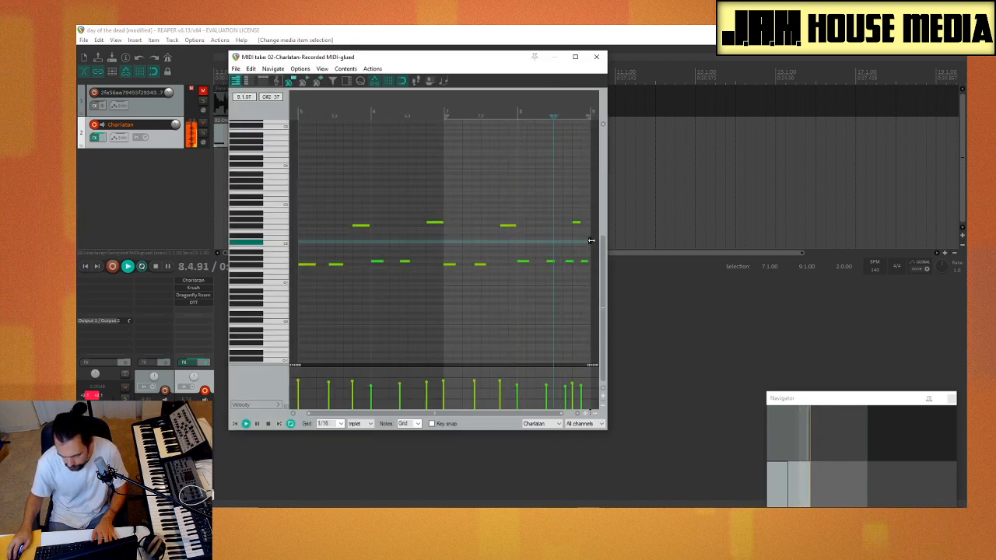
scroll(584, 287, up, 2)
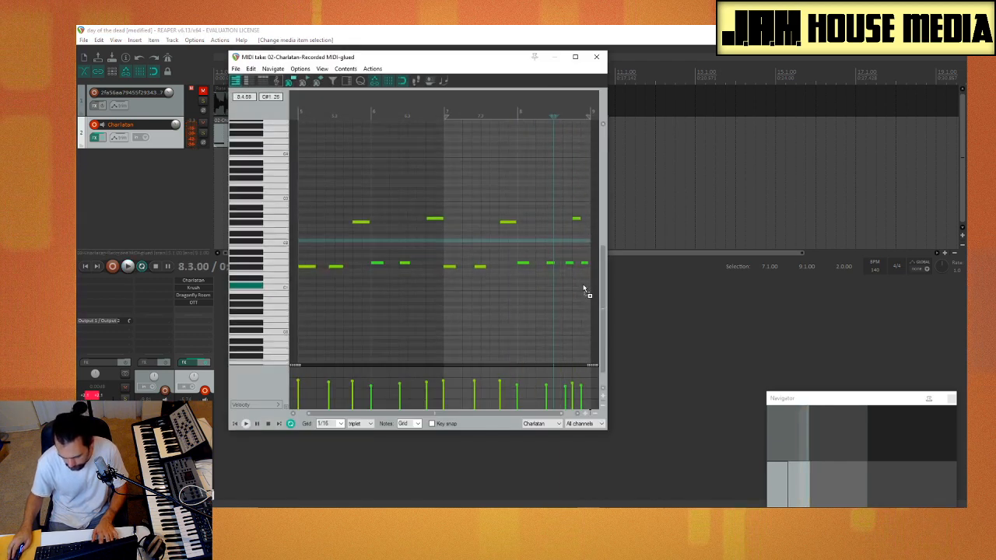
Step: Shorten the last G1 note of bar 8, shift it slightly later and listen to the loop
scroll(583, 287, up, 4)
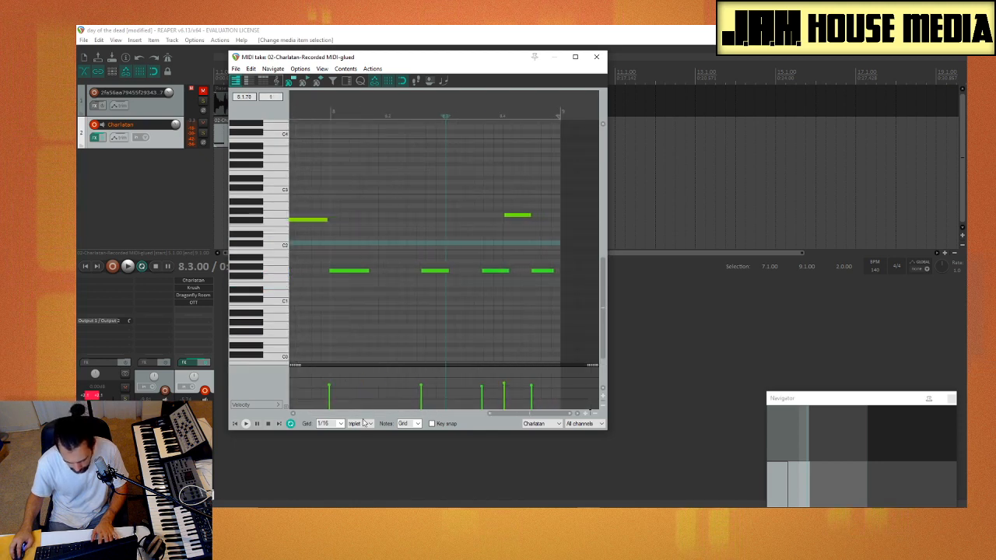
drag(544, 271, 552, 274)
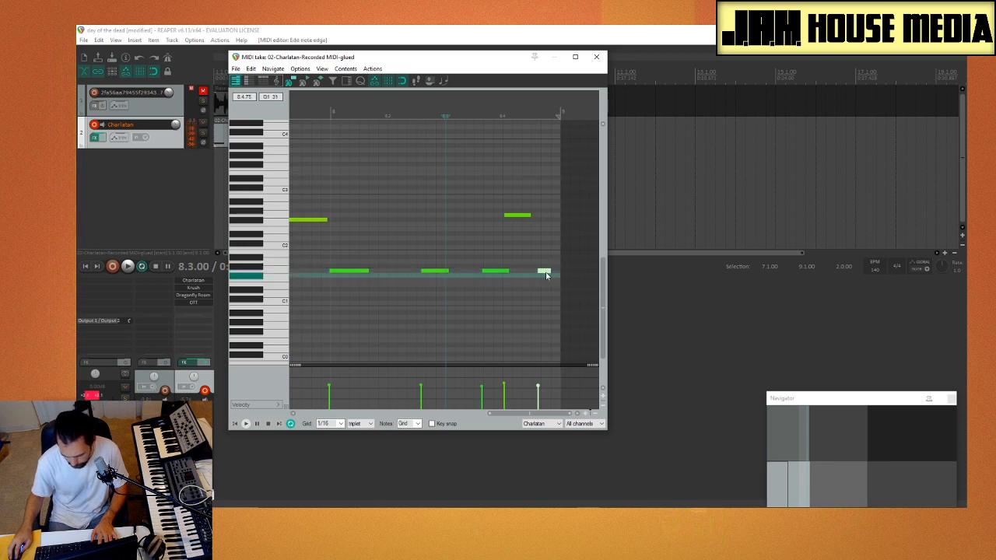
drag(546, 272, 549, 271)
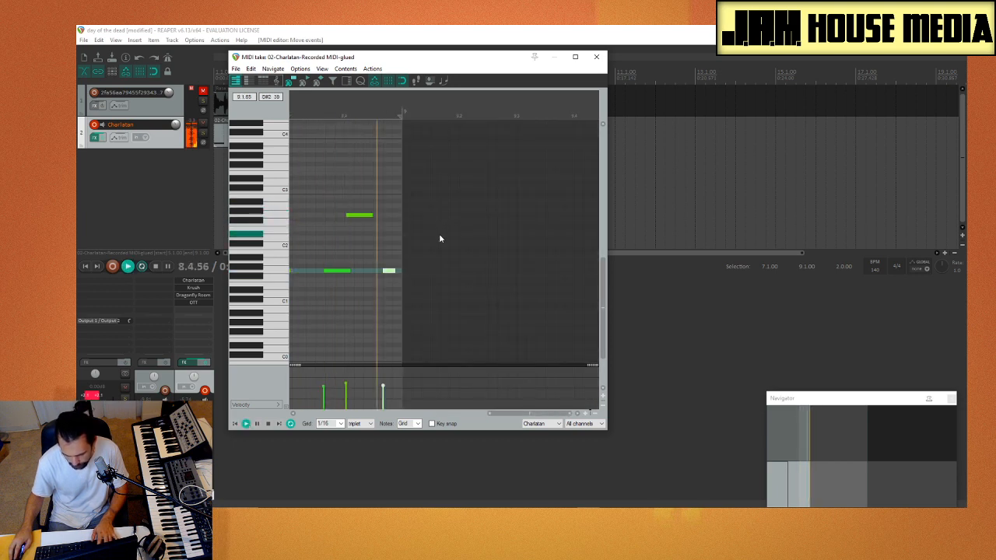
key(space)
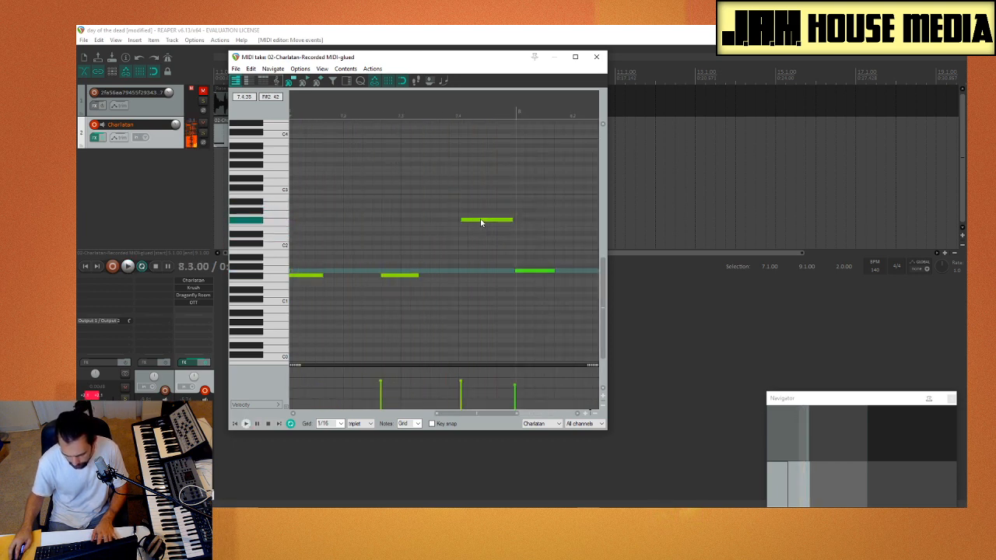
Step: Quantize the position and end of all notes to the grid at 100% strength and listen from bar 7
key(ctrl+a)
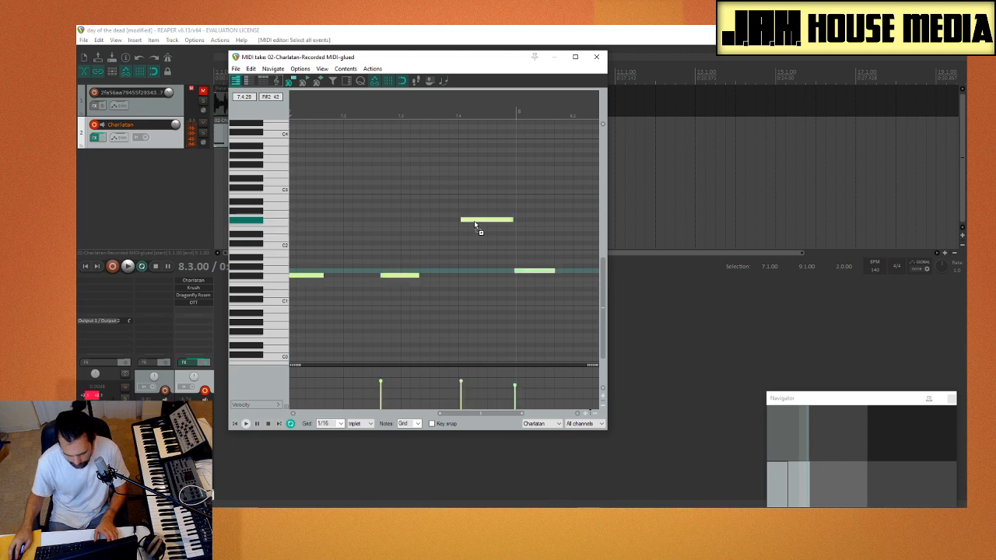
click(360, 80)
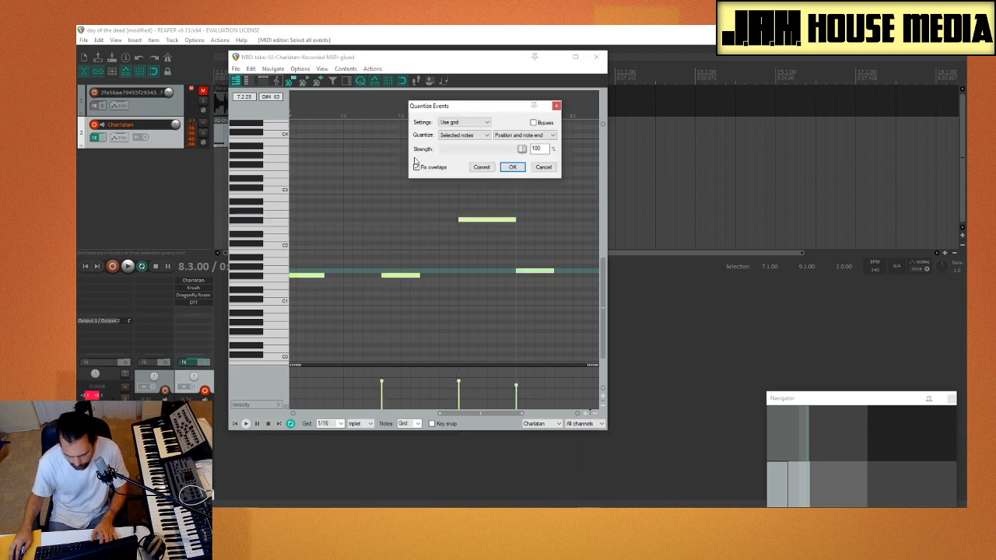
click(511, 167)
scroll(491, 233, down, 3)
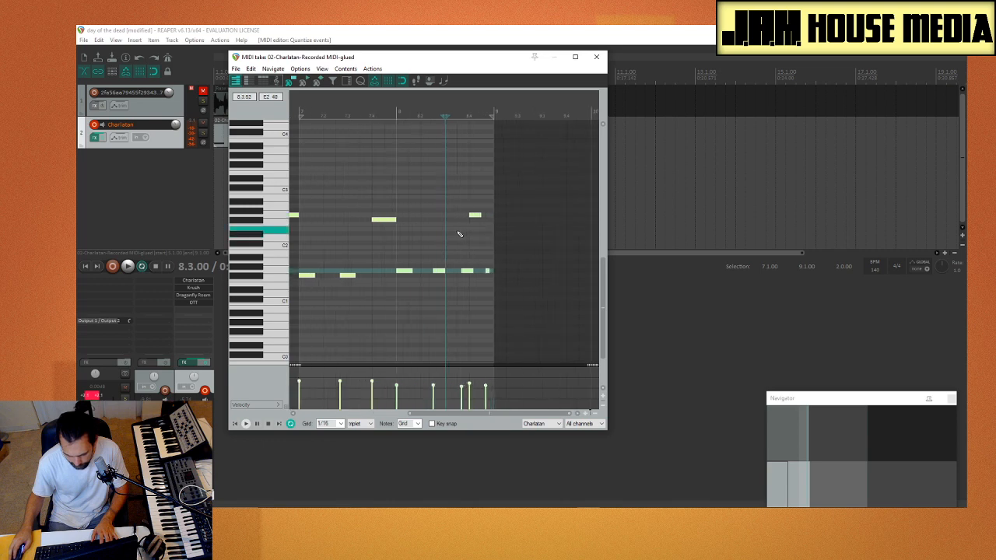
scroll(369, 226, down, 2)
click(346, 216)
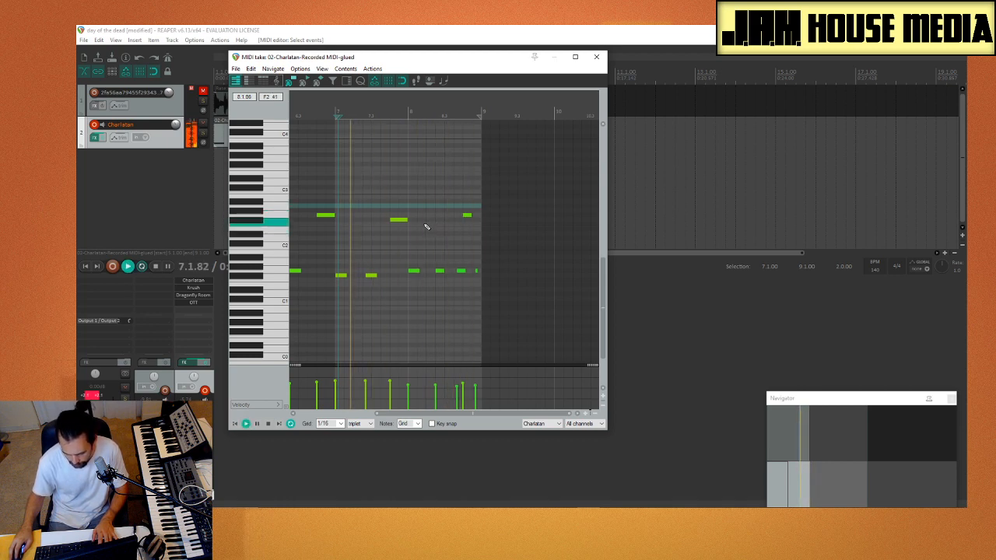
scroll(412, 224, down, 2)
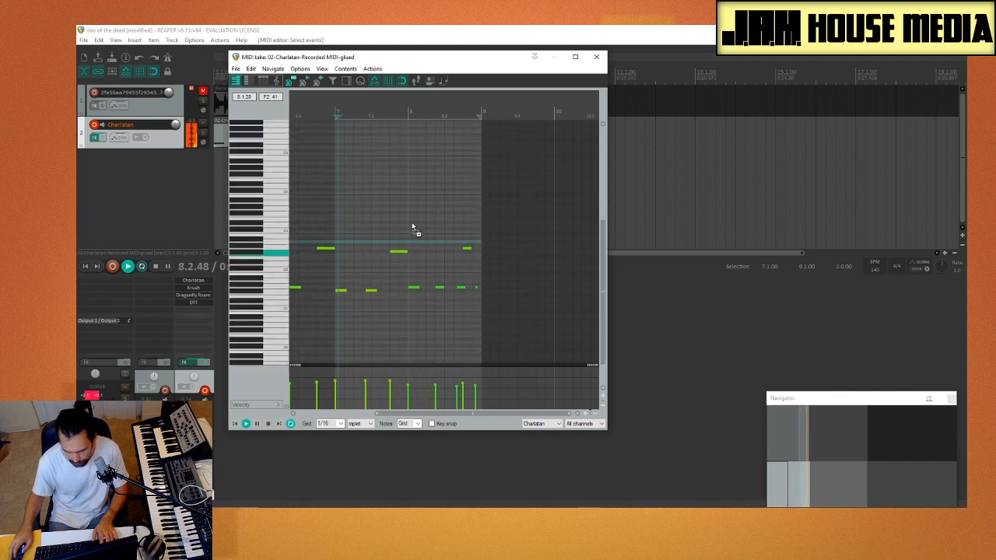
Step: Close the MIDI editor and set the time selection to 5.1.00 through 9.1.00 during playback
click(595, 56)
click(534, 184)
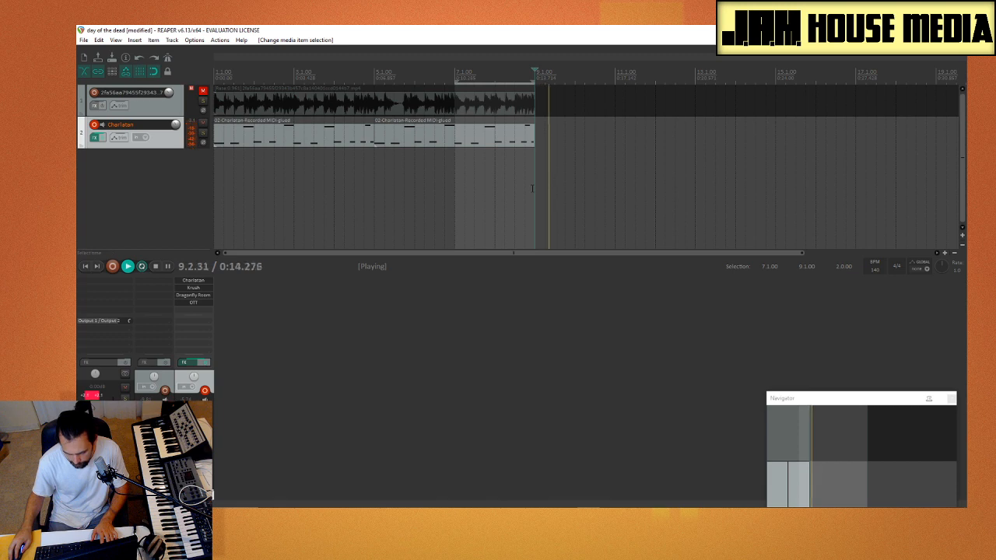
drag(532, 187, 374, 195)
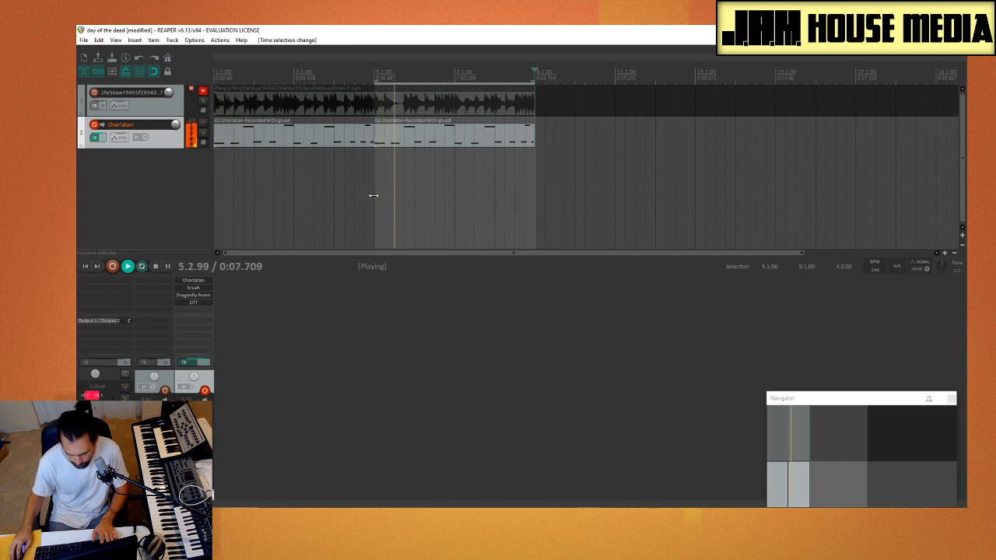
Step: Nudge the second F#1 notes of bars 7 and 5 slightly earlier in the second Charlatan item and play the loop
double_click(436, 141)
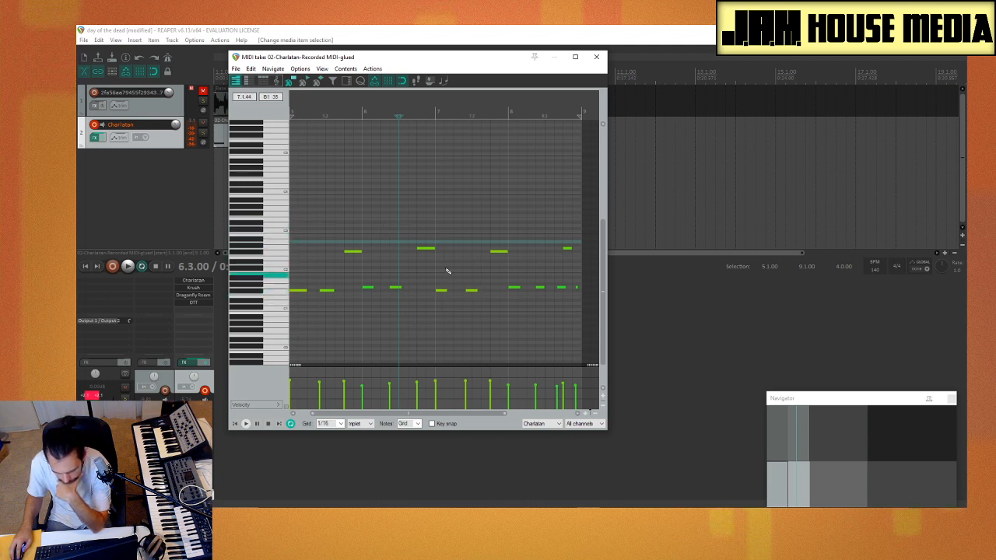
drag(472, 293, 467, 293)
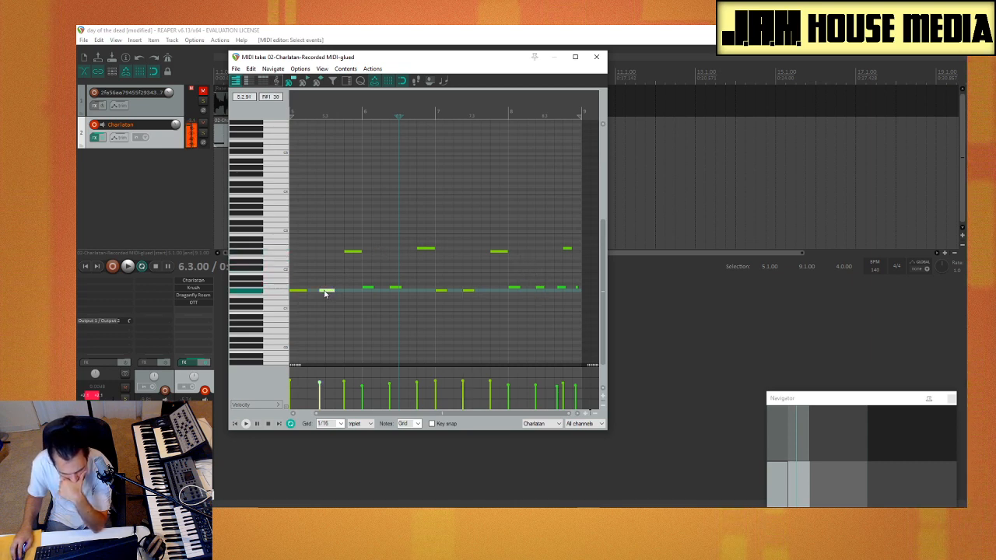
drag(325, 292, 322, 292)
key(space)
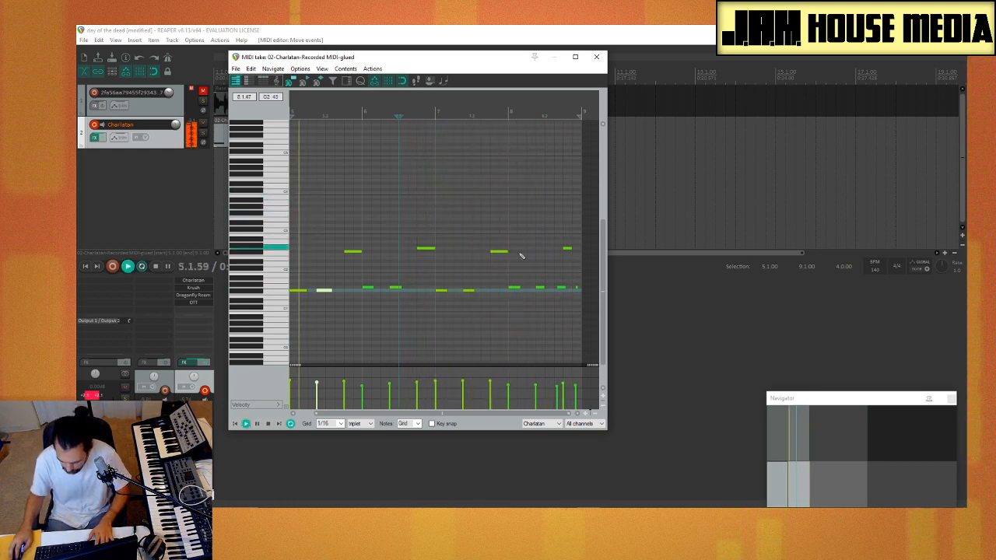
Step: Try the third G1 note of bar 8 slightly earlier, then place it slightly later, near beat 4
drag(561, 288, 557, 289)
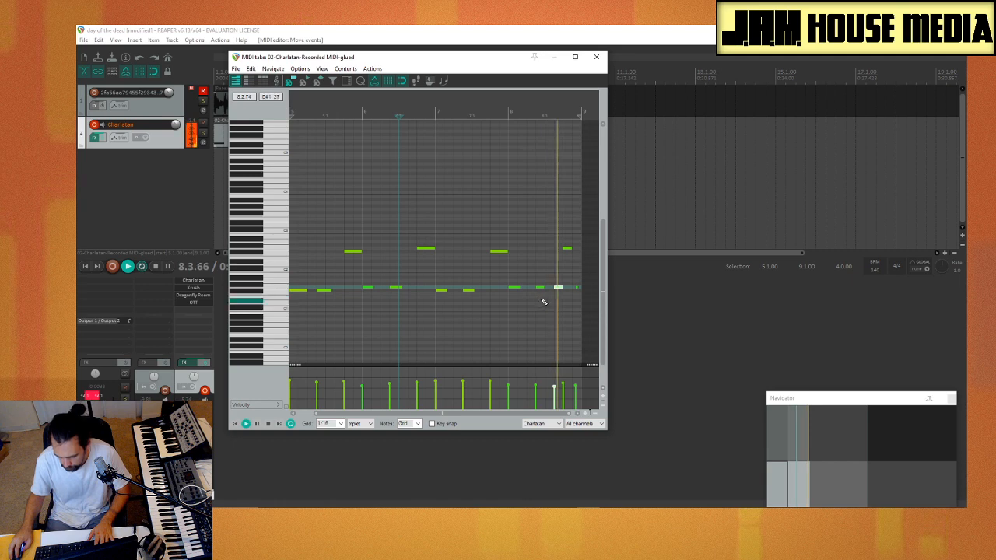
key(space)
drag(559, 290, 565, 289)
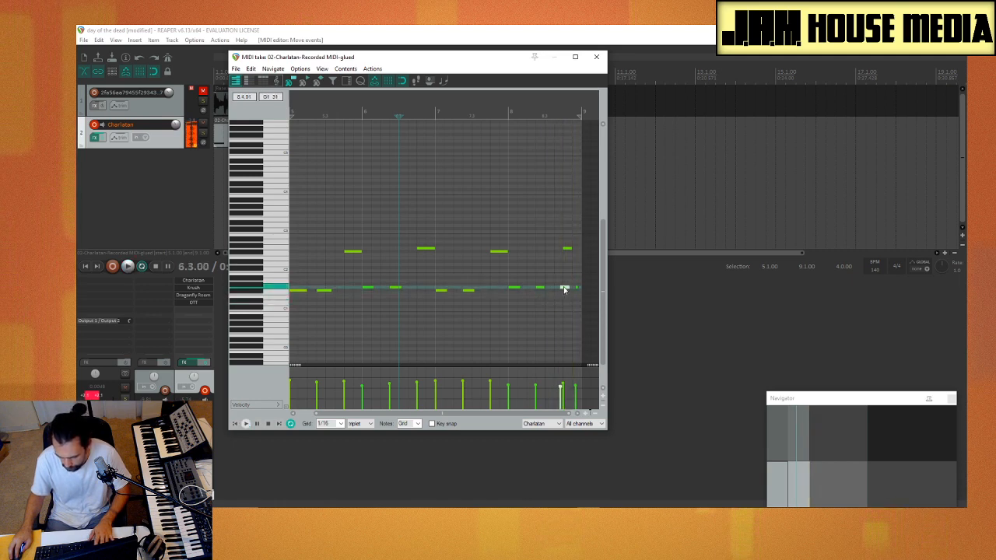
Step: Play the loop to check bar 8, move its third G1 note slightly earlier and replay it
key(space)
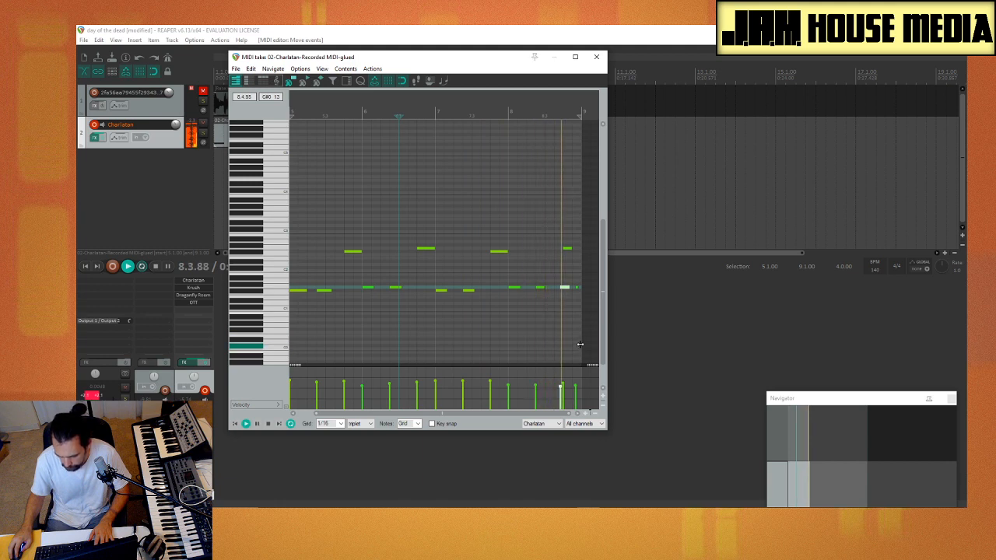
key(space)
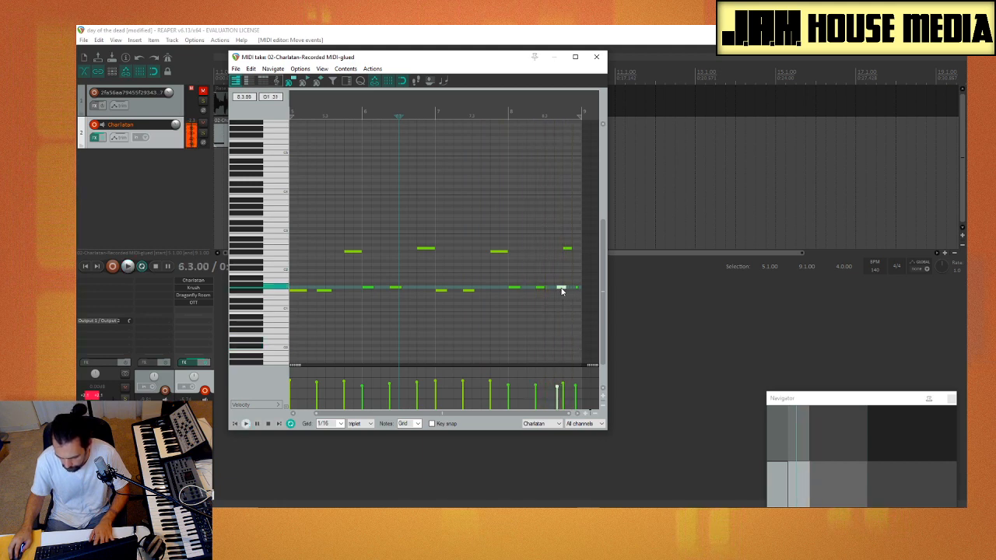
key(space)
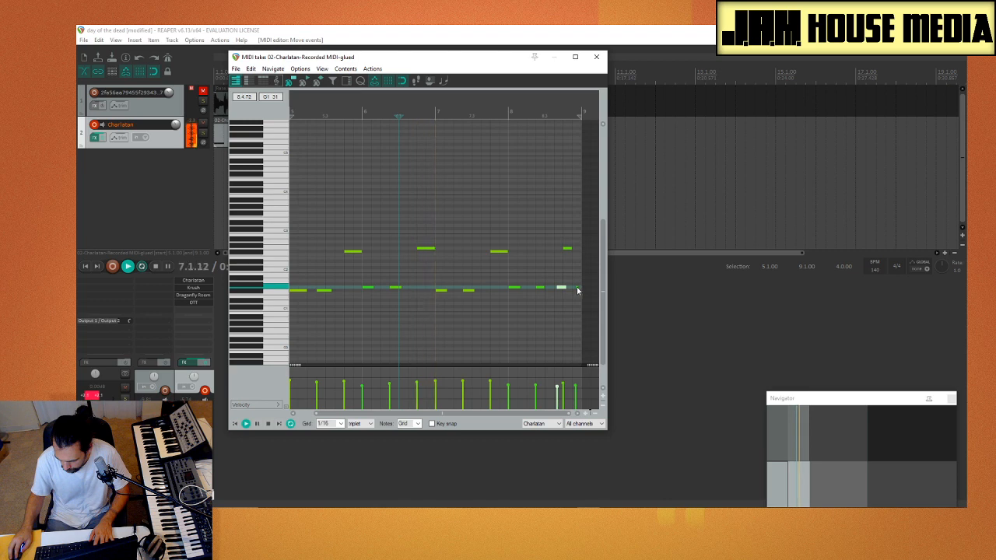
Step: Lengthen the last G1 note of bar 8 to the end of the item and close the MIDI editor
scroll(580, 291, up, 2)
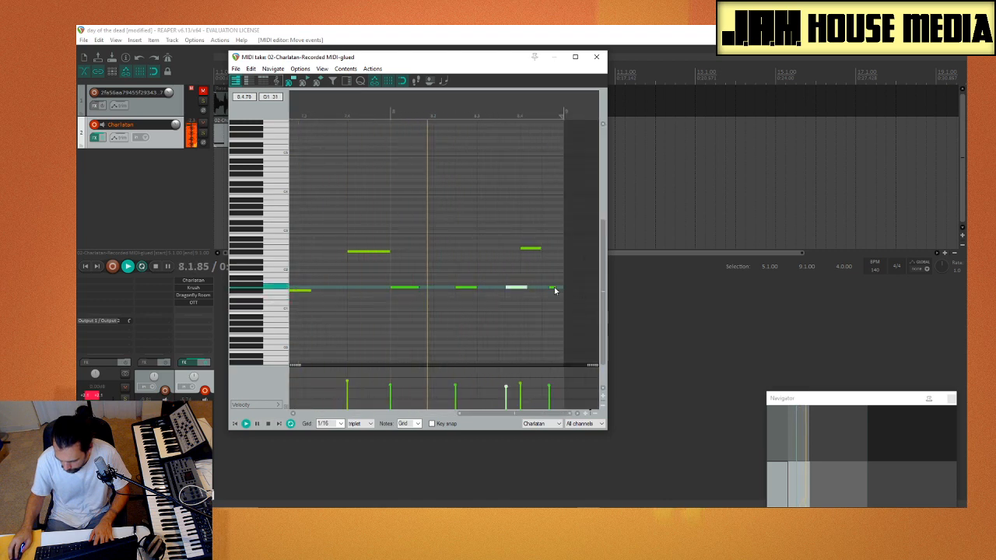
drag(565, 289, 575, 294)
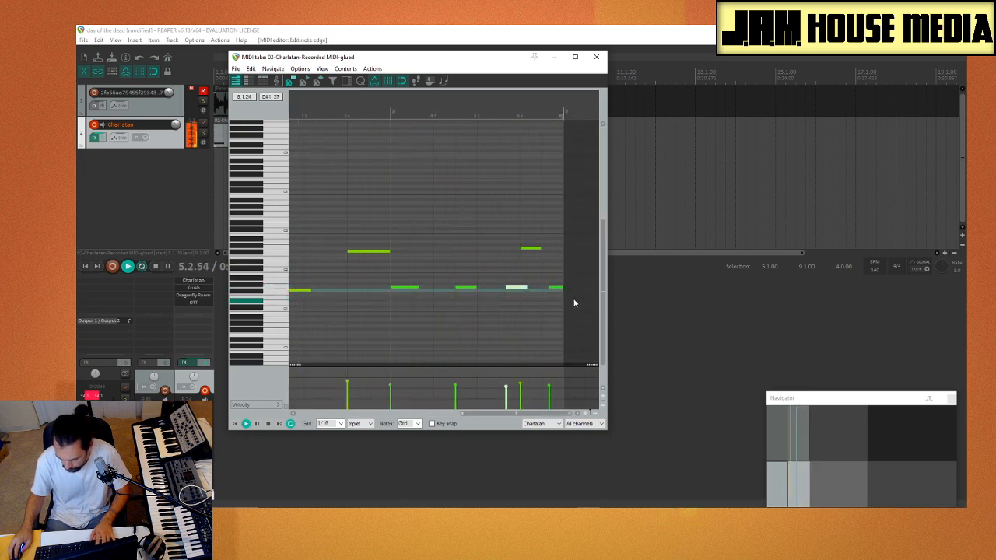
scroll(497, 301, down, 3)
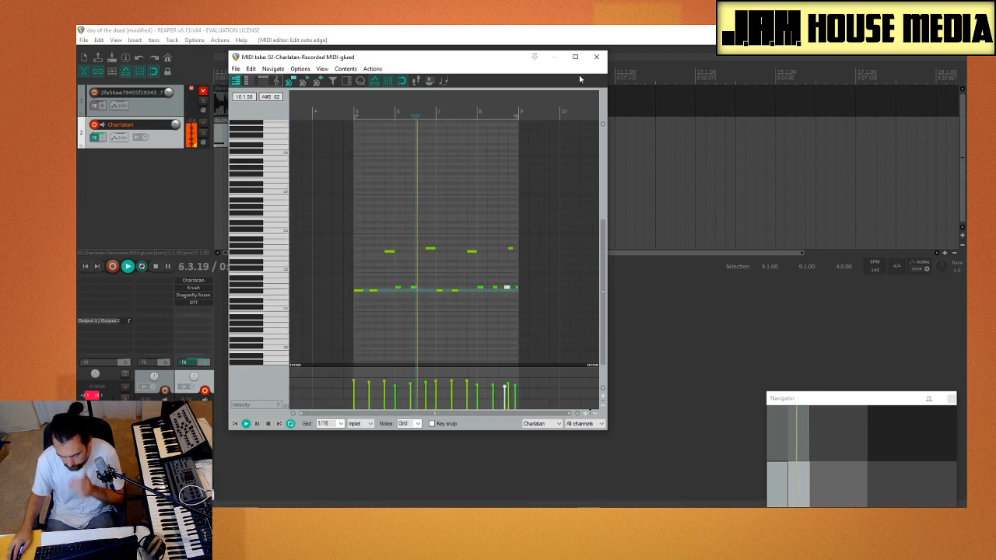
click(595, 57)
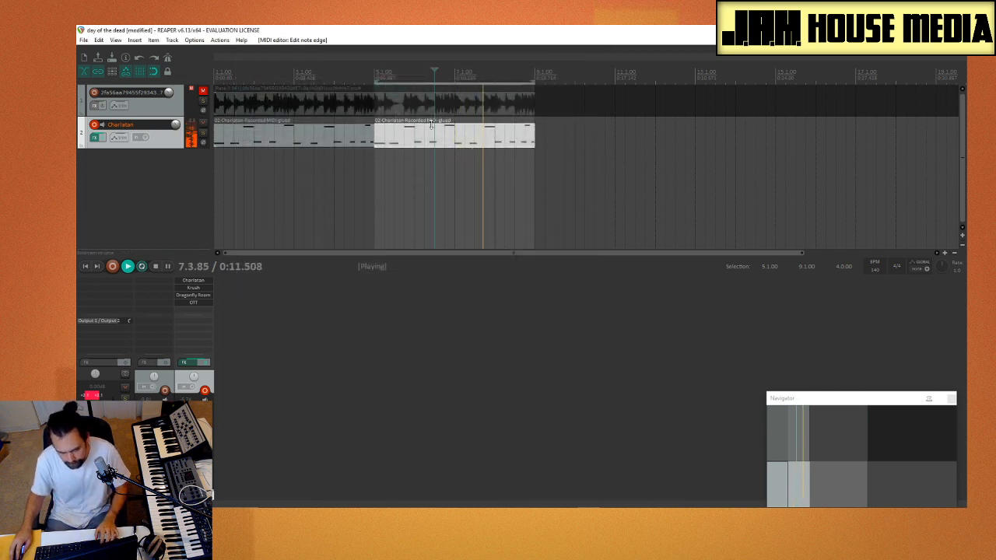
Step: Delete the first Charlatan MIDI item, covering bars 1 to 4
click(328, 124)
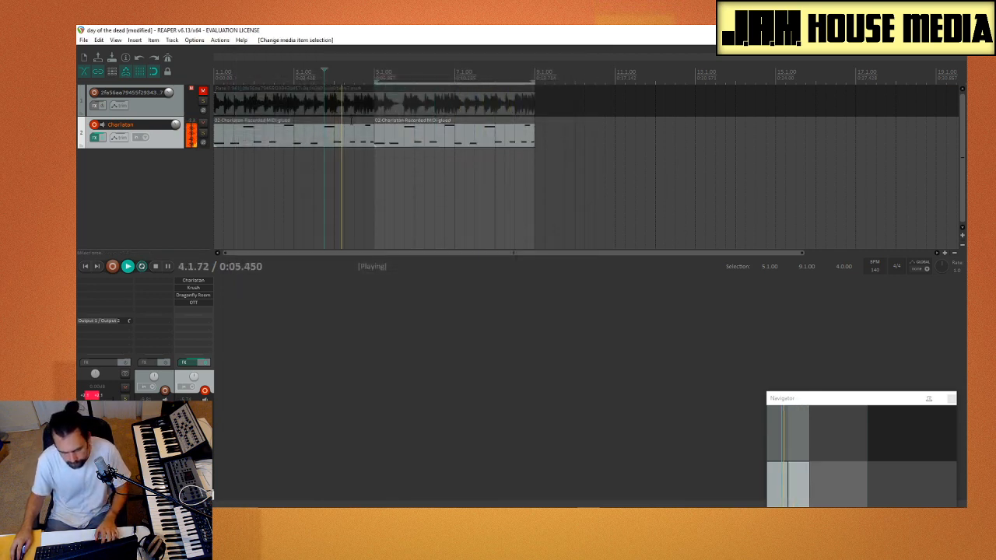
right_click(345, 131)
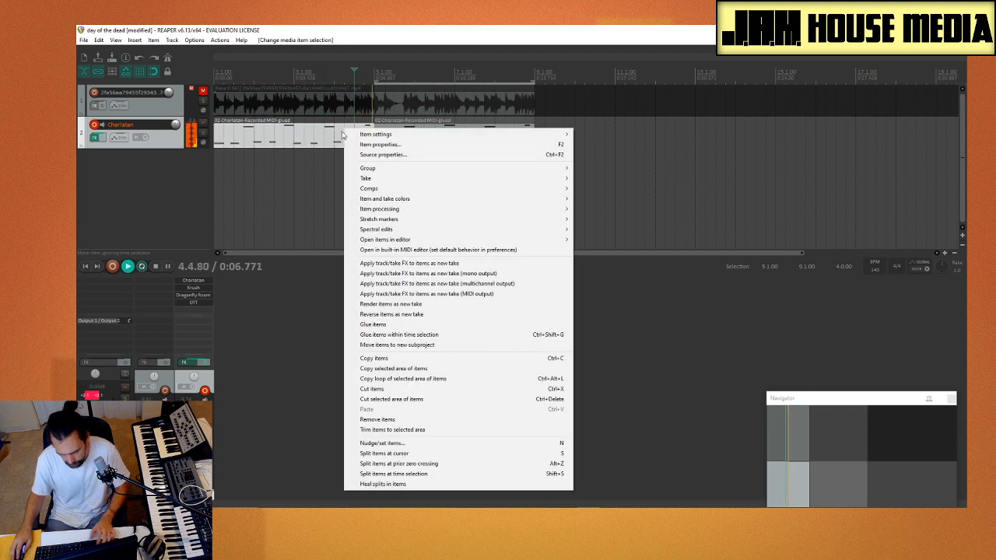
click(294, 174)
drag(289, 144, 284, 147)
key(Delete)
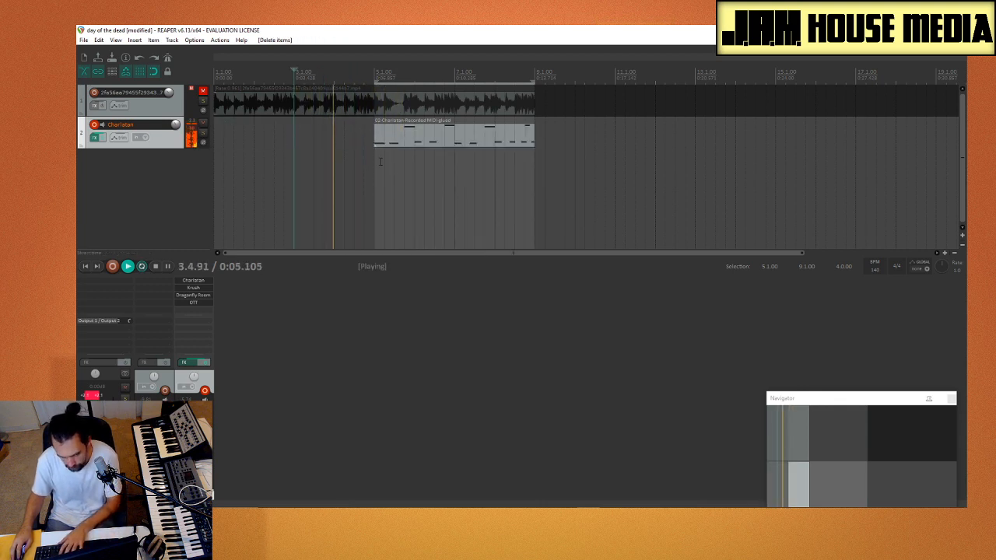
Step: Try extending the start of the remaining Charlatan item back to bar 1, and undo the resize
click(408, 135)
drag(374, 132, 194, 154)
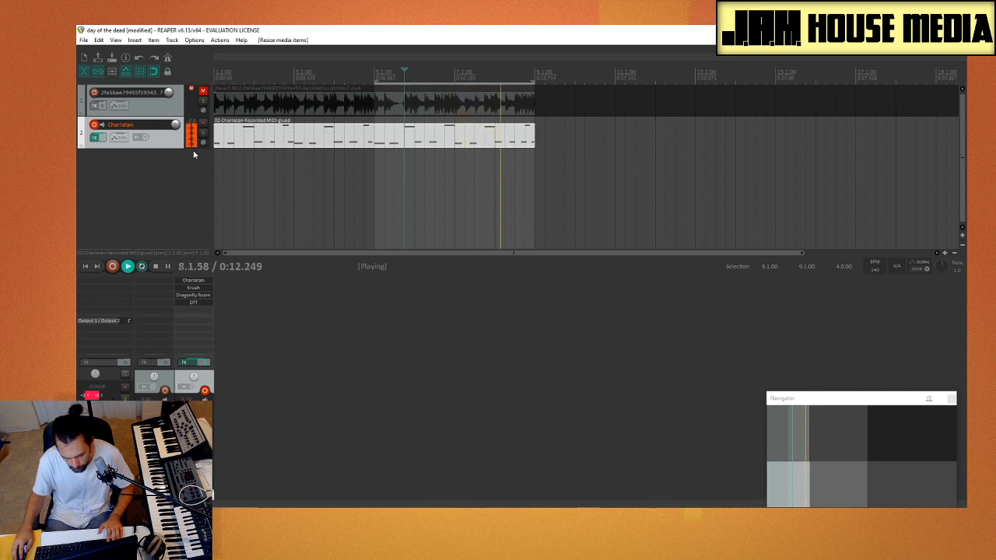
key(ctrl+z)
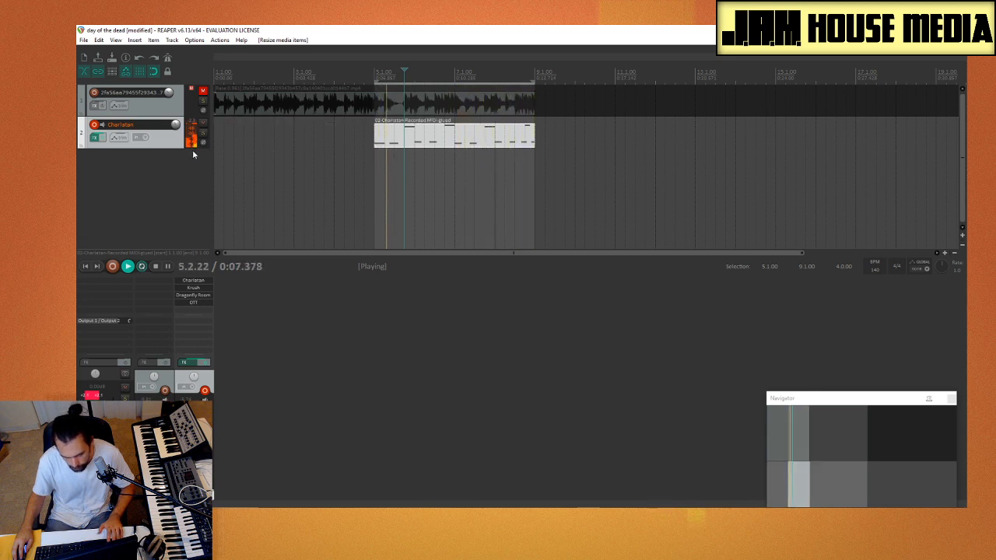
Step: Copy the edited Charlatan item to bar 1, set the time selection to 1.1.00 through 9.1.00 and stop playback
drag(391, 137, 204, 140)
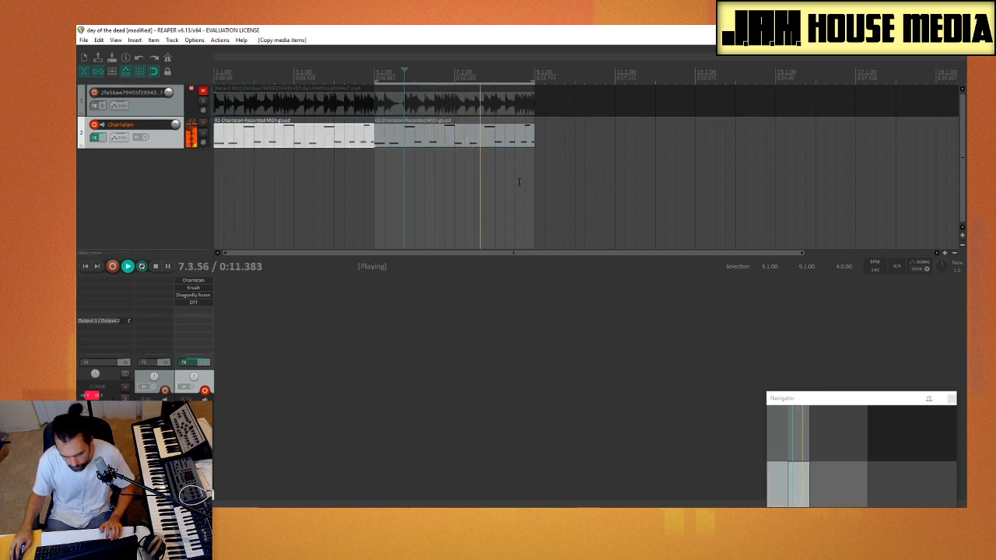
drag(531, 184, 122, 182)
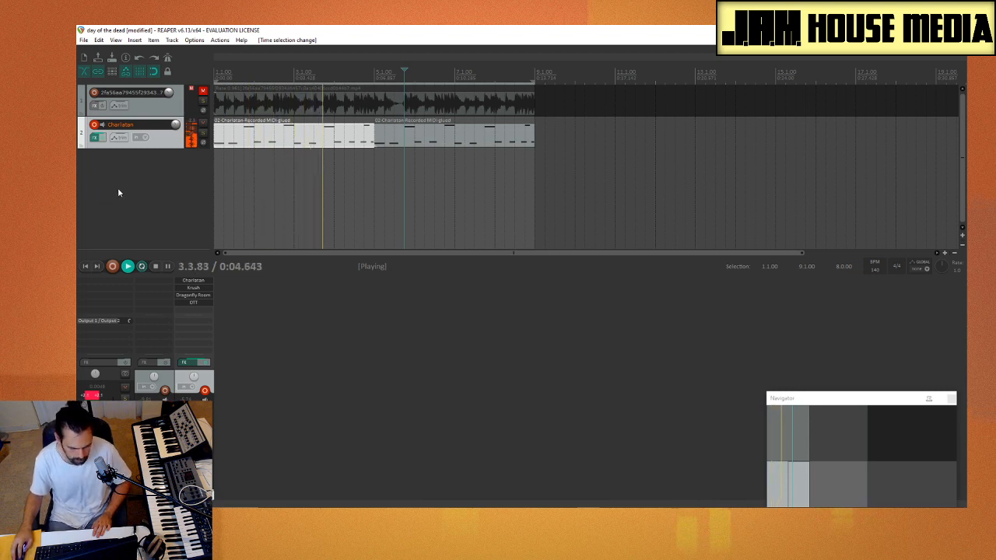
key(space)
Step: Open the Media Explorer and browse to the Kick folder within Drums Samples
key(ctrl+alt+x)
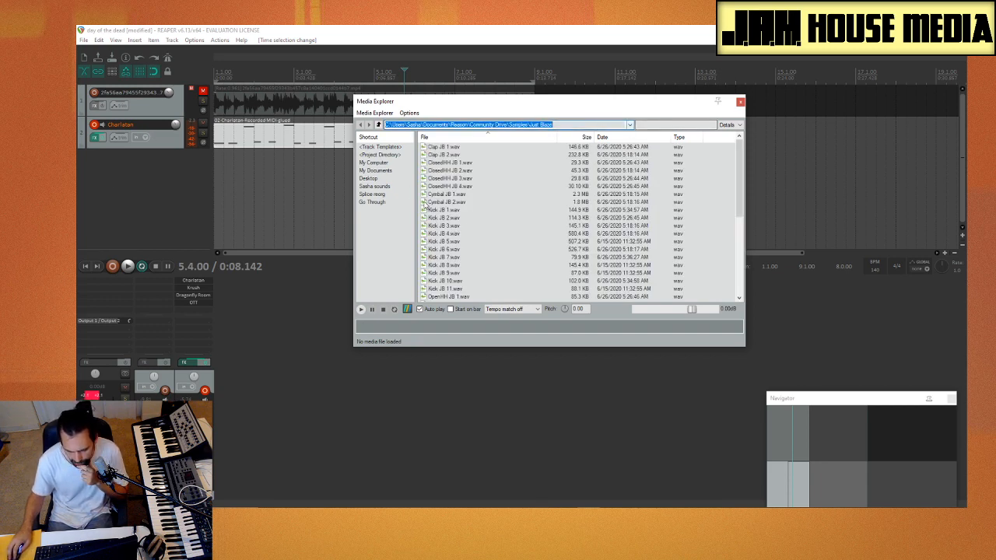
click(375, 187)
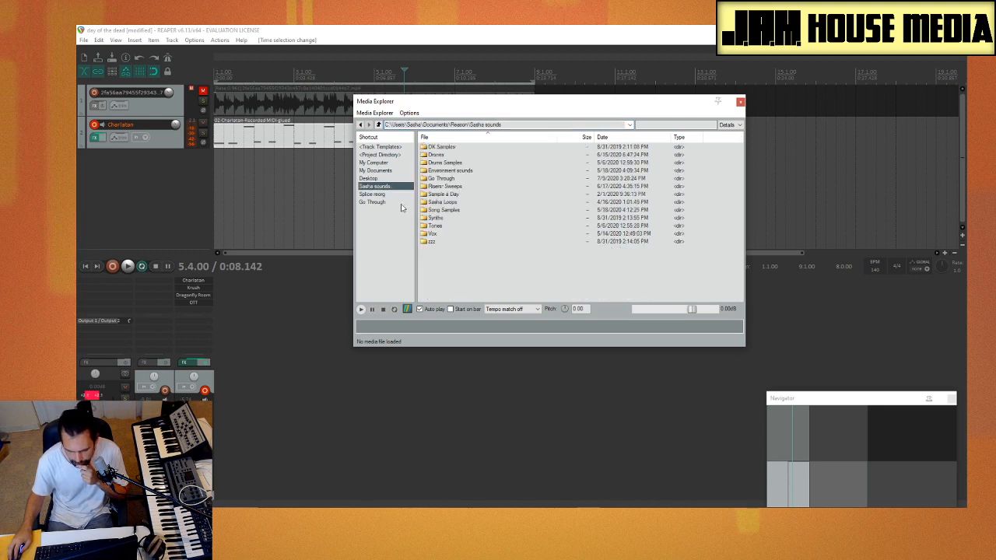
double_click(447, 162)
double_click(440, 218)
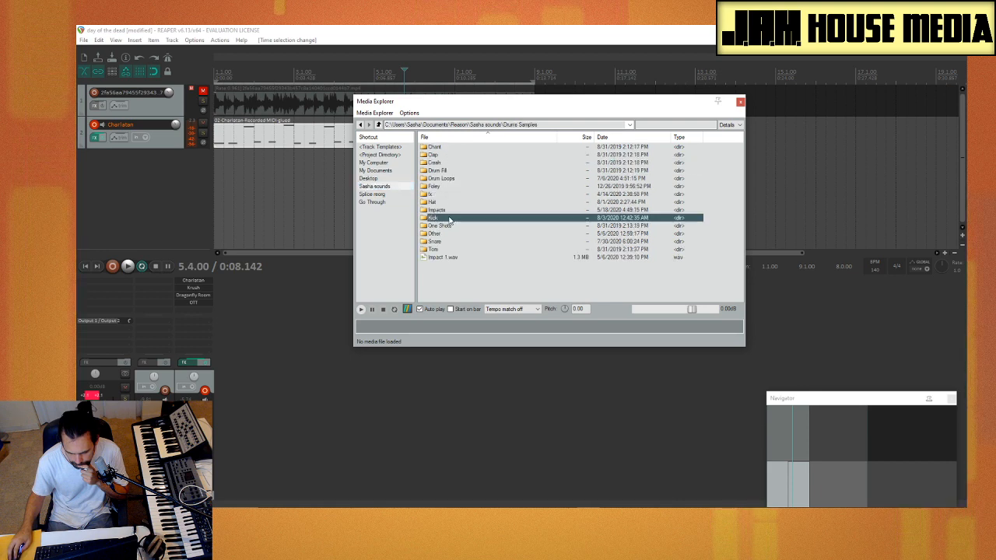
Step: Audition the KRS dancehall and MEDASIN kick samples in the Kick folder
click(460, 203)
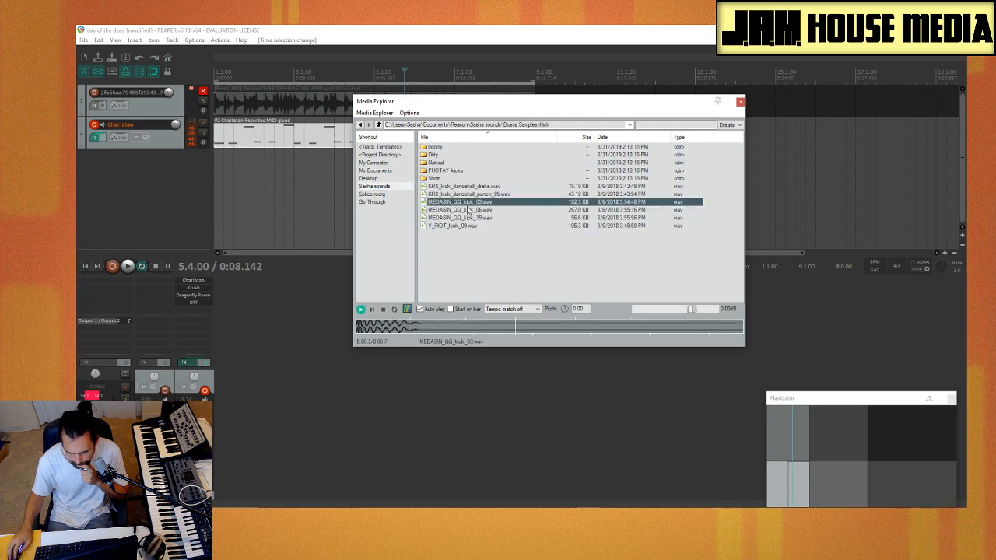
click(467, 187)
click(468, 195)
click(469, 210)
click(470, 218)
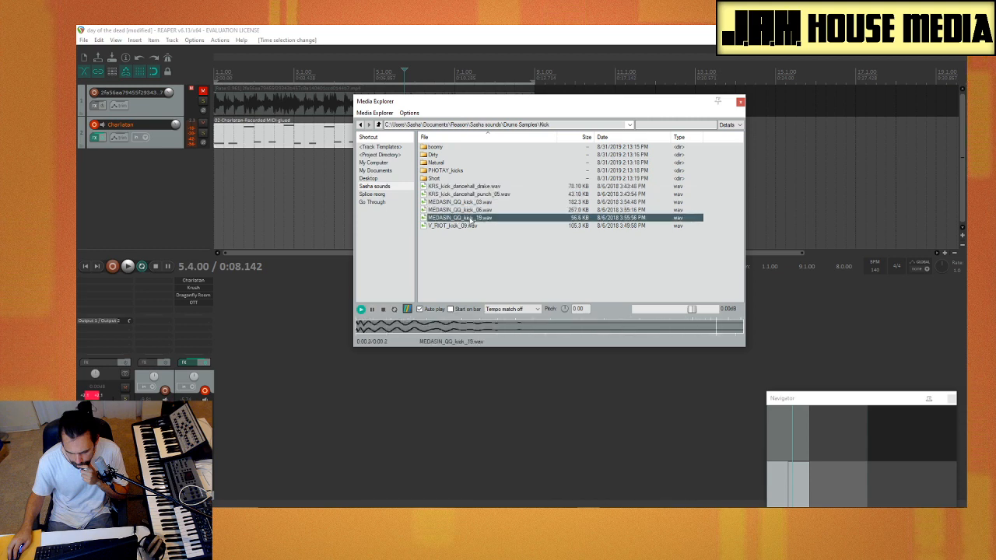
click(470, 202)
click(469, 194)
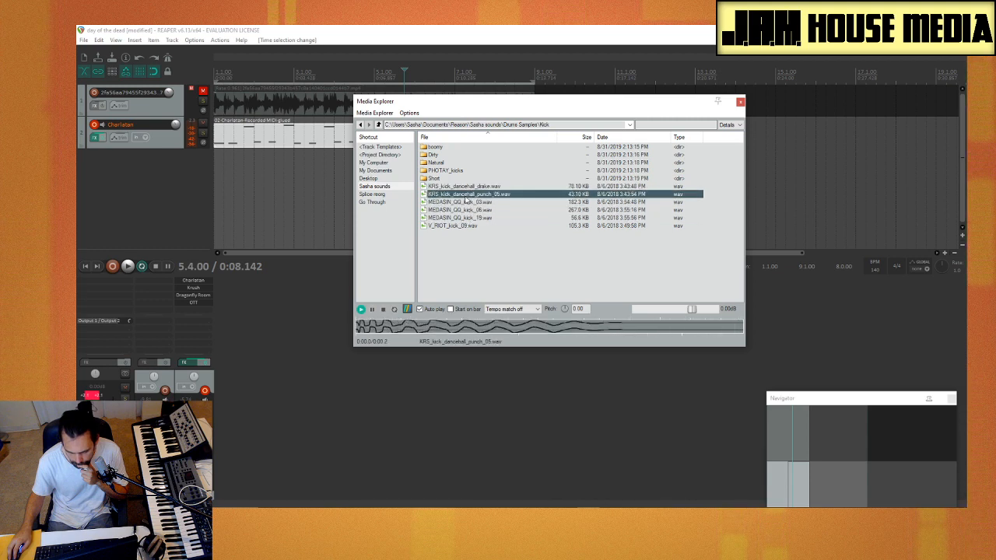
click(465, 186)
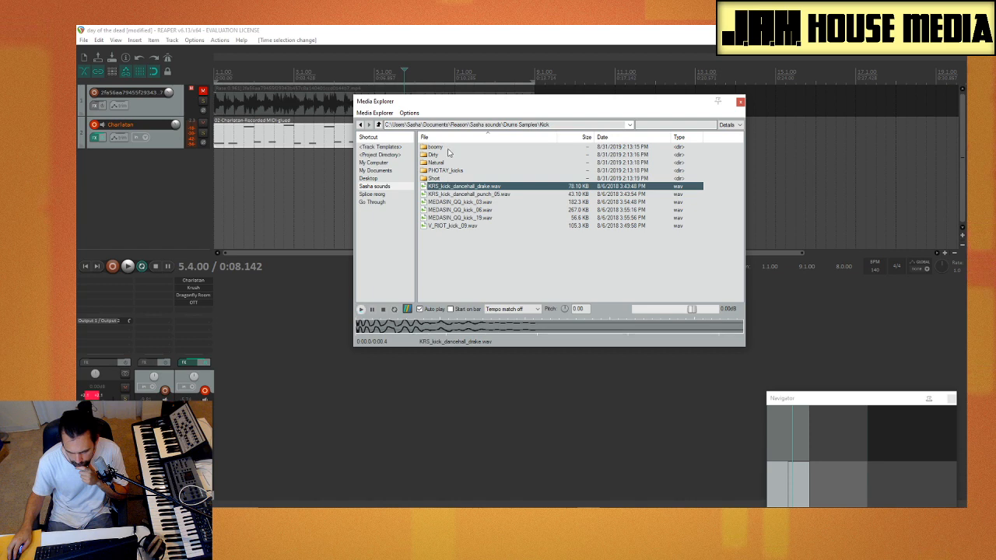
Step: Open the boomy subfolder and audition its JUST kick samples, including nuevo, pound, punch, heat and box_boom
double_click(443, 147)
click(465, 179)
click(465, 187)
click(466, 194)
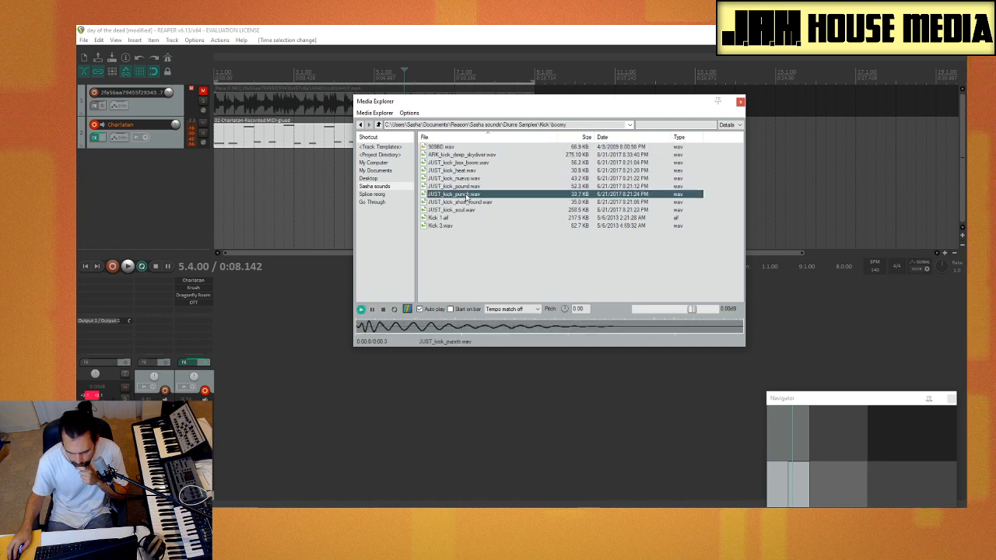
click(466, 186)
click(466, 170)
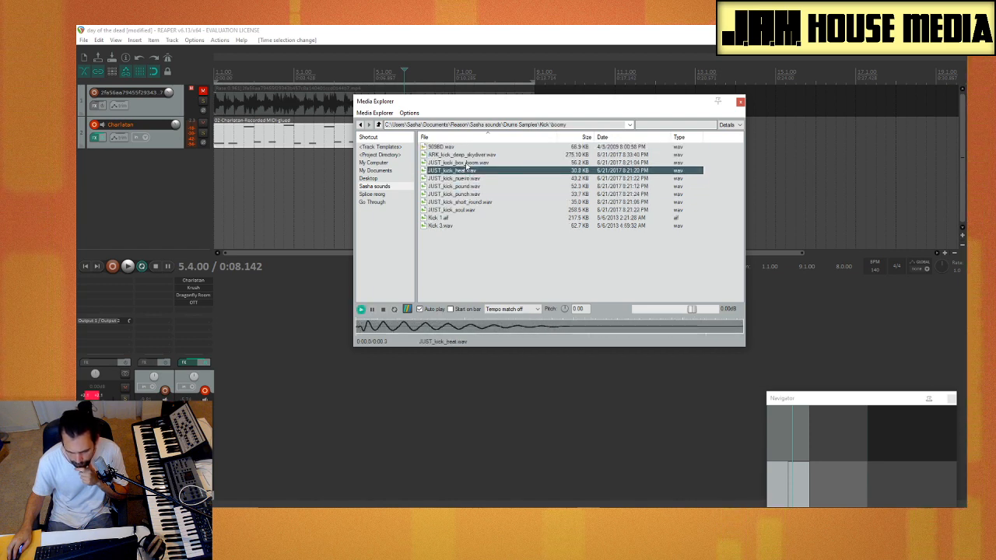
click(466, 163)
Step: Insert JUST_kick_heat.wav at bar 1 on a new track below Charlatan and close the Media Explorer
click(466, 171)
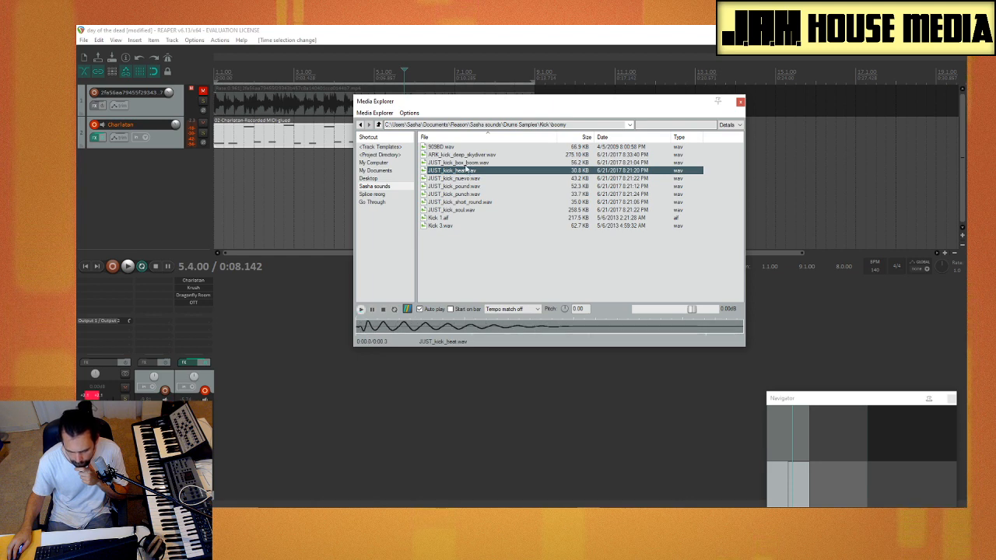
drag(466, 168, 216, 187)
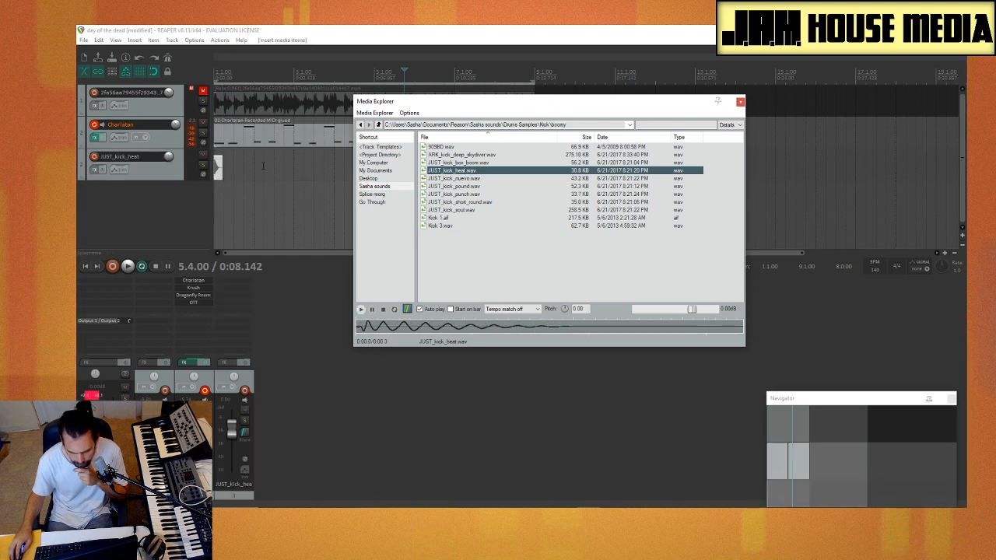
click(741, 102)
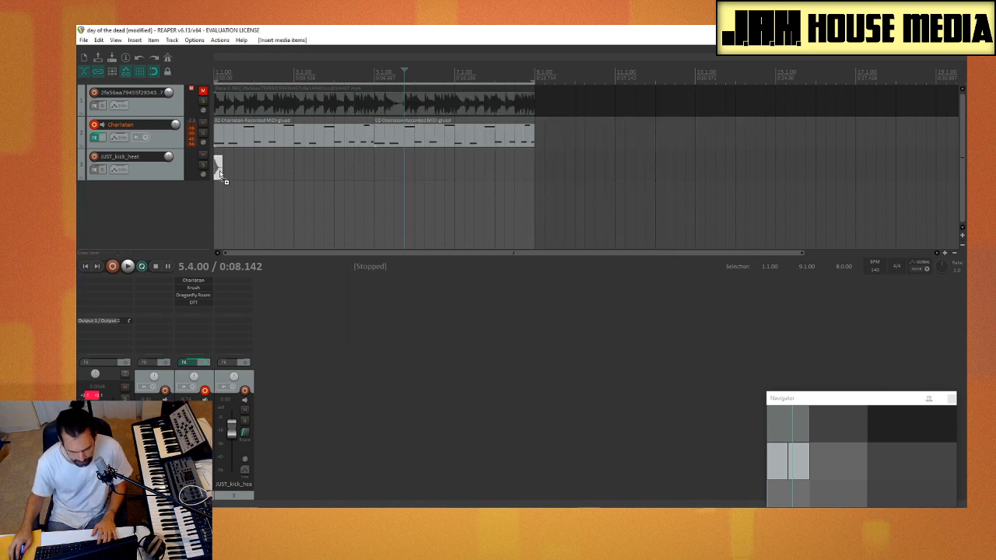
Step: Set the arrange view's grid line spacing to 1/16T
scroll(316, 221, up, 3)
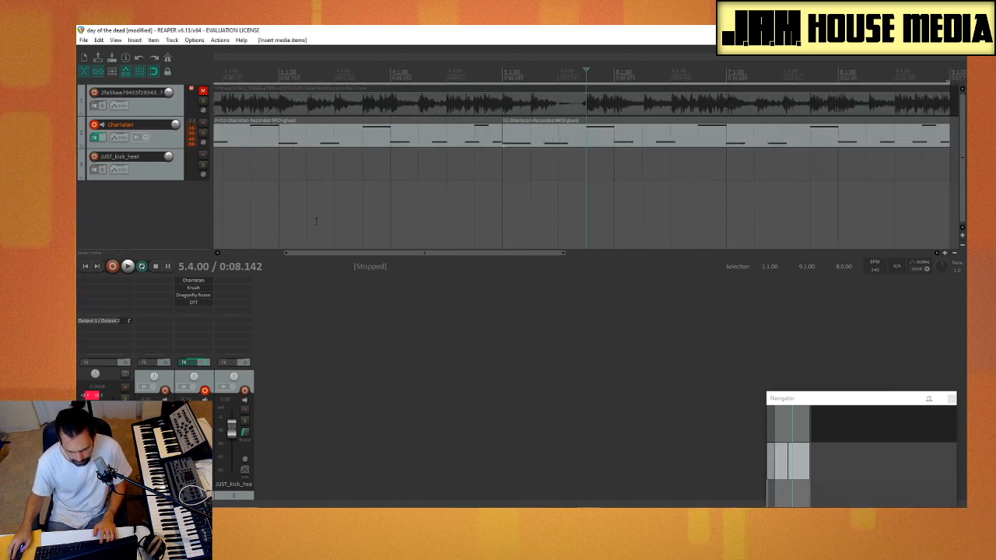
drag(369, 251, 301, 251)
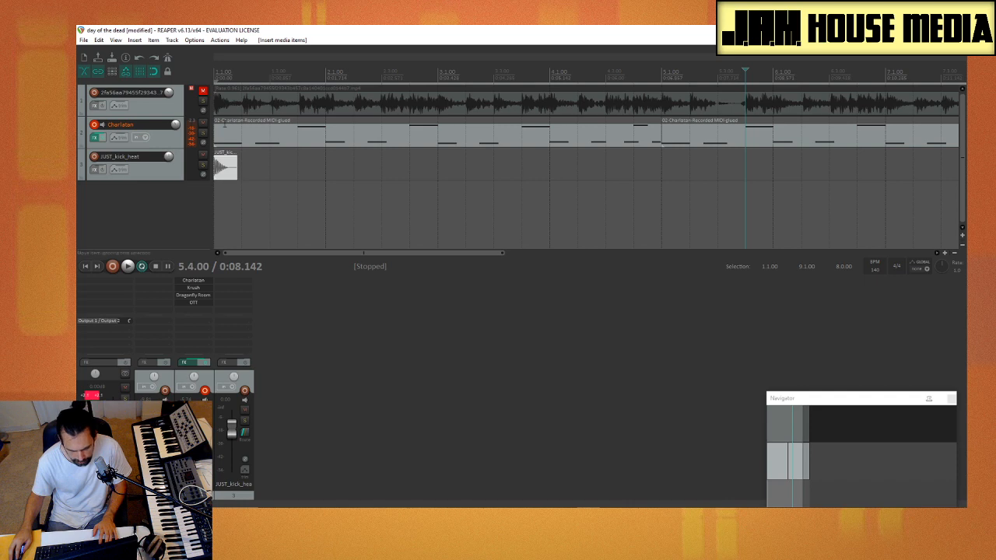
right_click(143, 71)
click(185, 114)
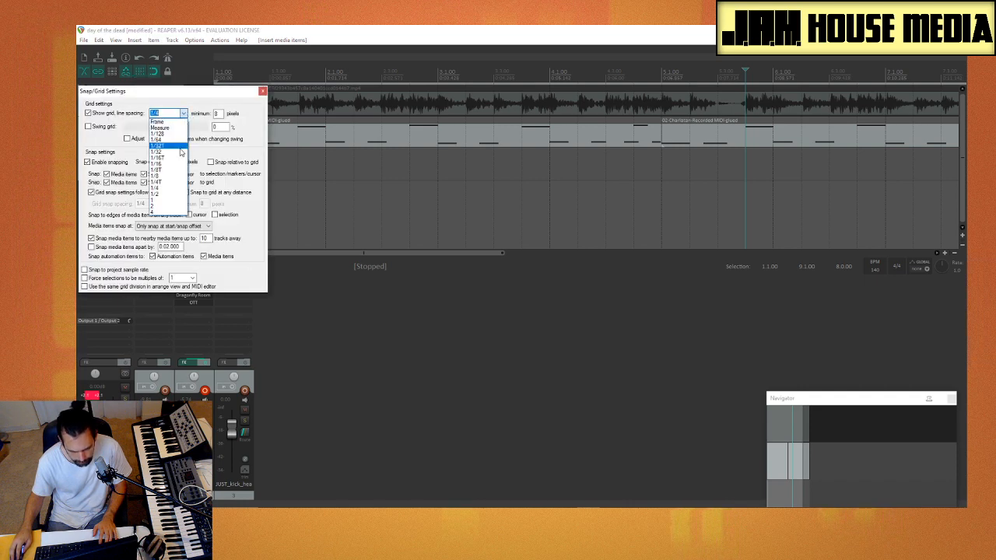
click(181, 159)
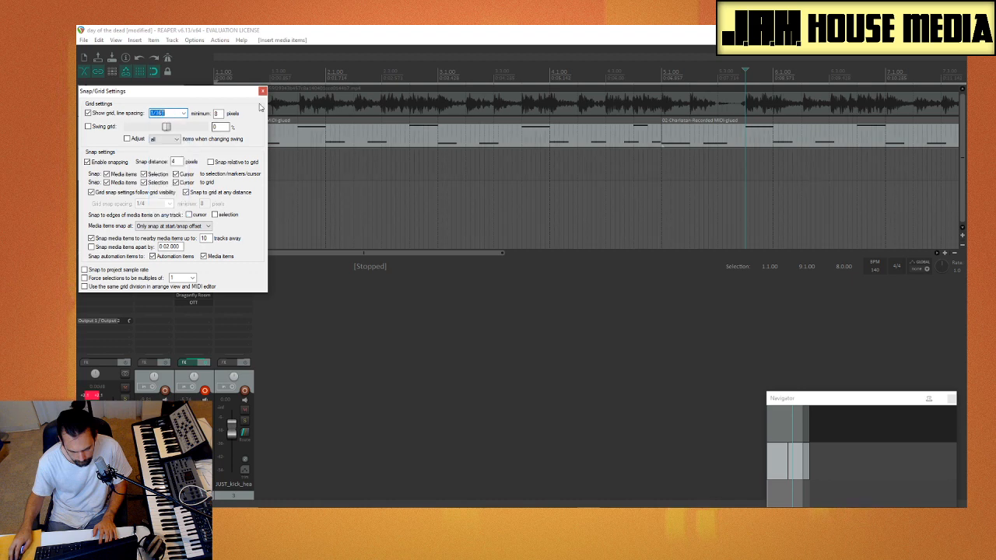
click(262, 91)
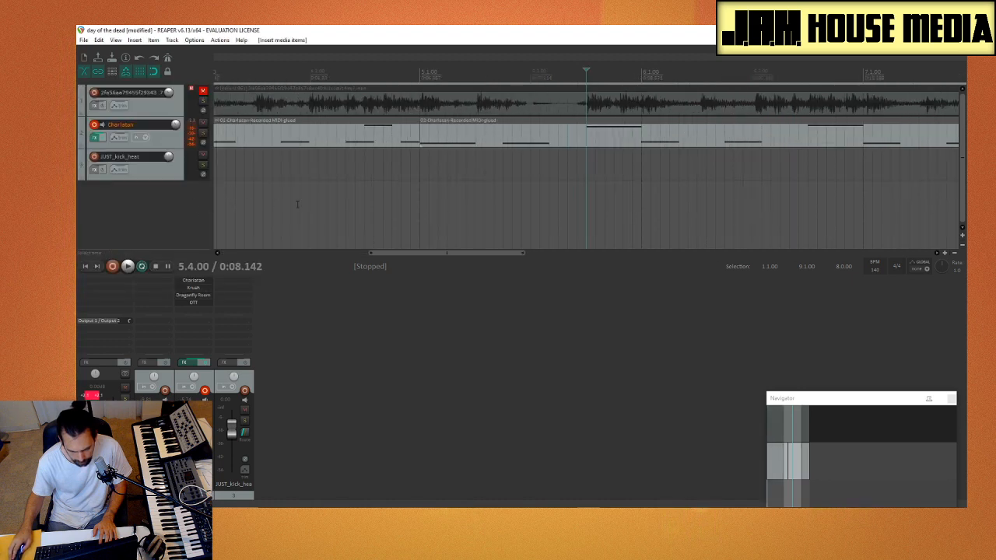
Step: Copy the kick item to align with the second Charlatan note of bar 1 and play from the project start
scroll(301, 198, left, 10)
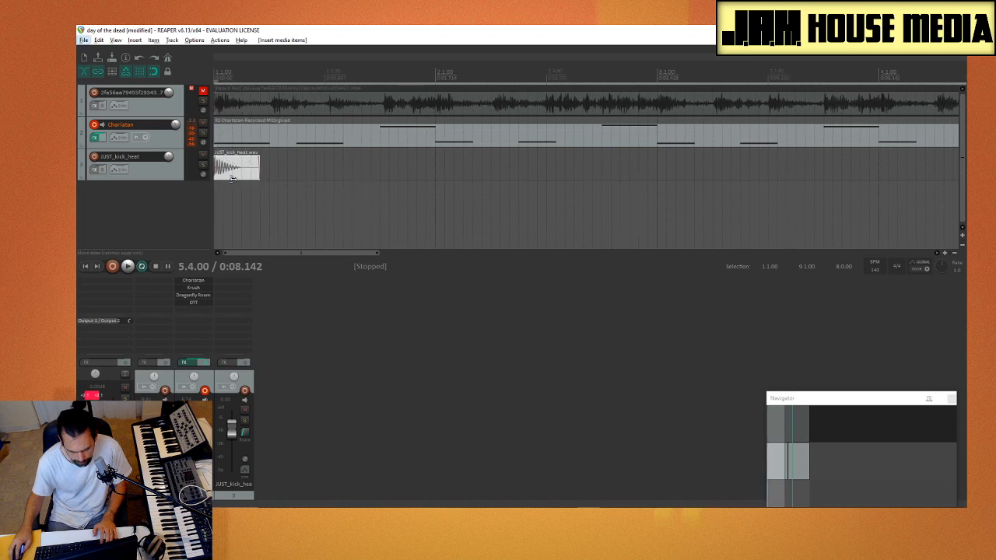
drag(227, 166, 309, 169)
key(space)
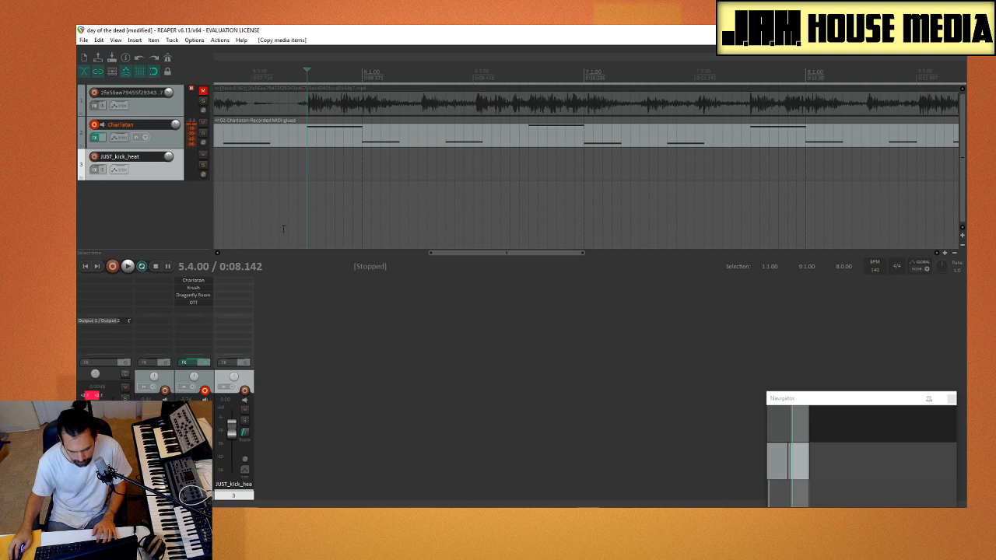
click(85, 268)
key(space)
key(space)
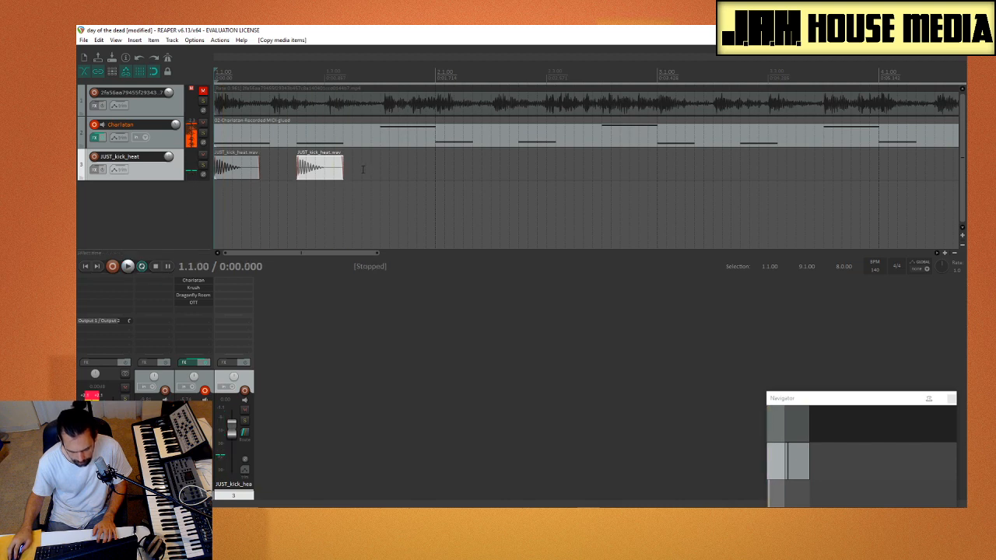
Step: Try shifting the copied kick in bar 1 slightly and listen to the opening again
mouse_move(316, 165)
mouse_down()
mouse_move(370, 166)
mouse_move(328, 169)
mouse_up()
key(space)
key(space)
Step: Reopen the Media Explorer and browse to the Snare folder within Drums Samples
right_click(148, 211)
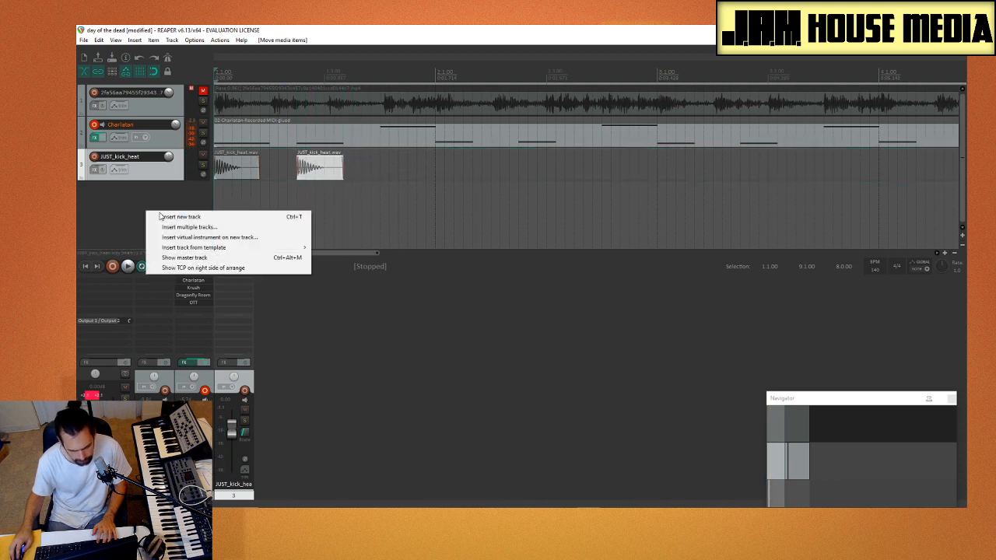
click(114, 212)
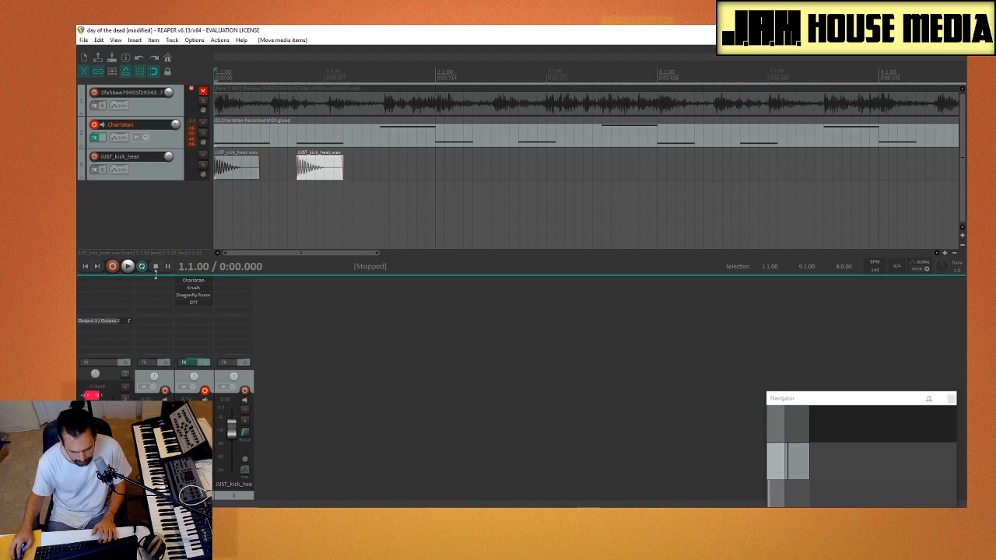
key(ctrl+alt+x)
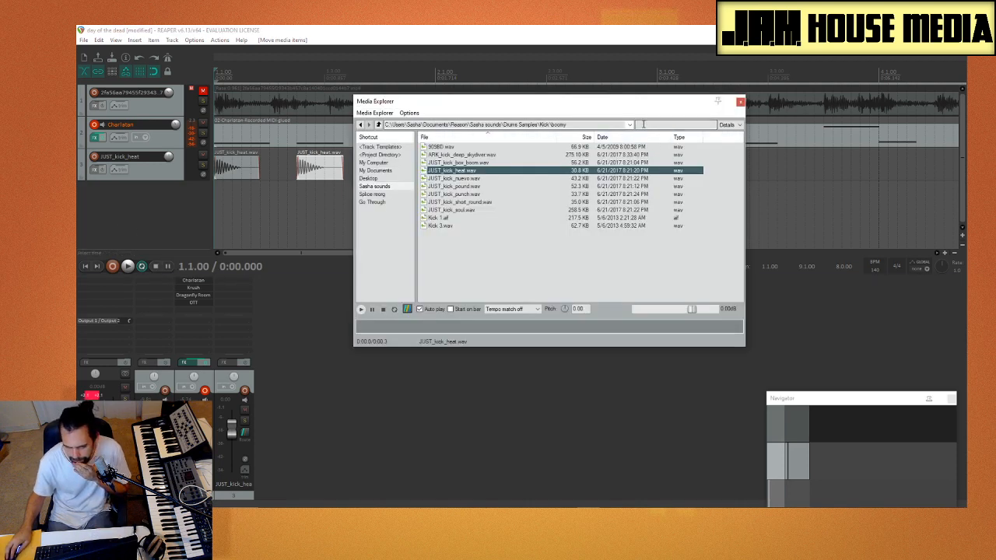
click(378, 124)
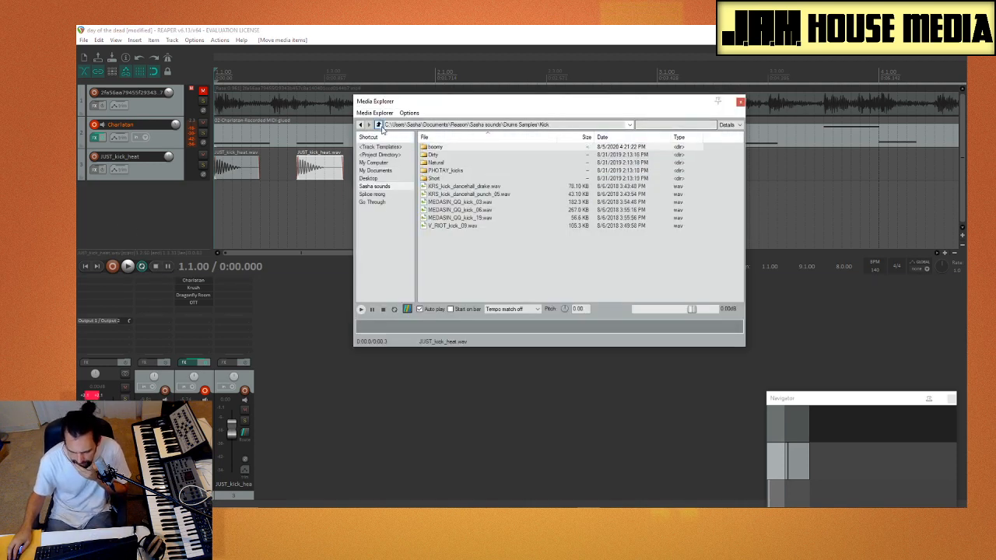
click(378, 124)
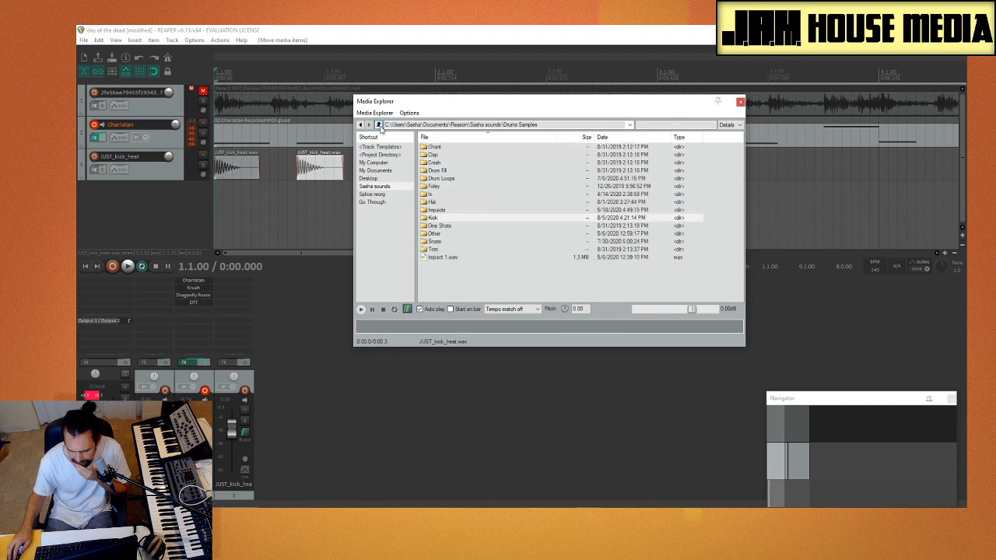
double_click(448, 241)
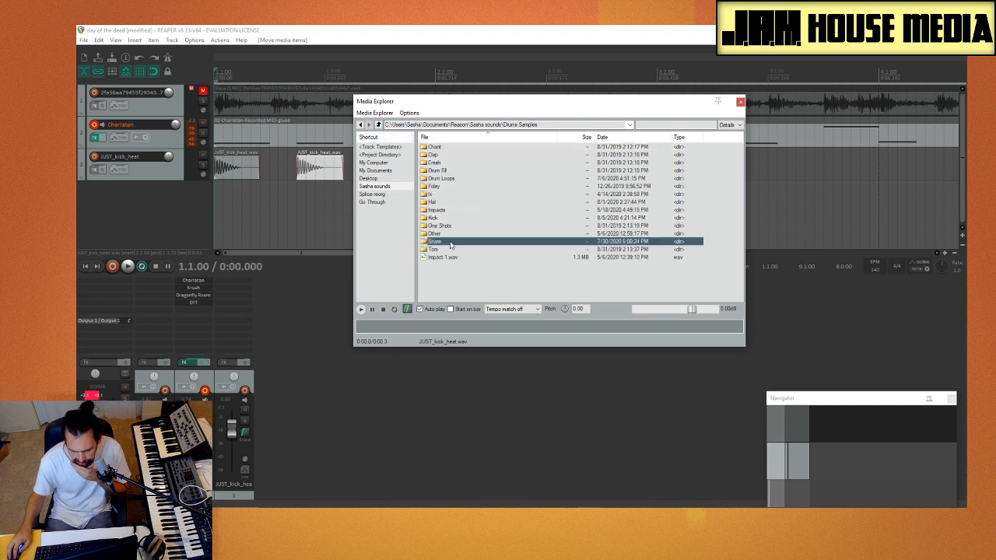
Step: Audition several snare samples in the Snare folder, including JUST_snare_dry.wav and KRS_snare_dancehall_slap.wav
click(493, 241)
click(493, 257)
click(493, 273)
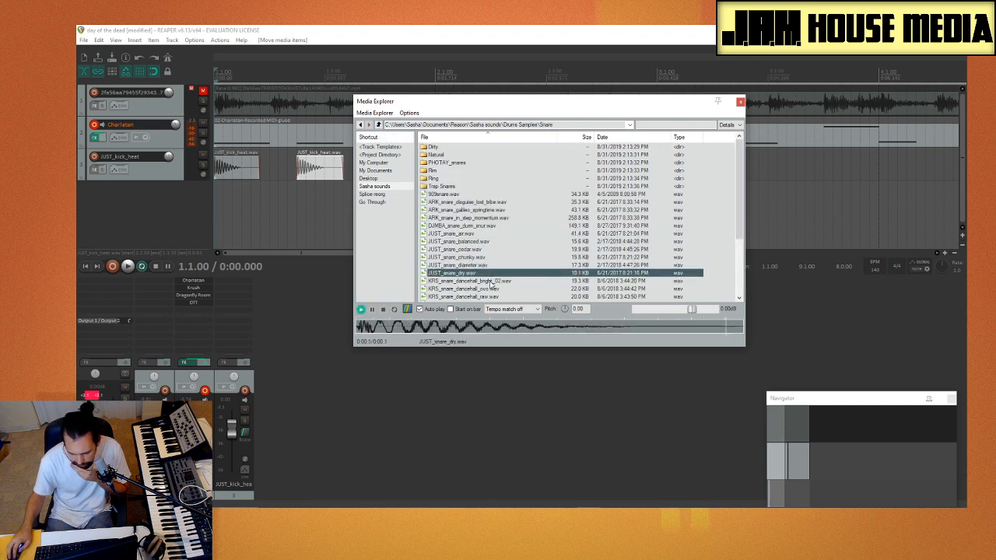
click(492, 280)
scroll(490, 268, down, 2)
click(493, 250)
click(495, 258)
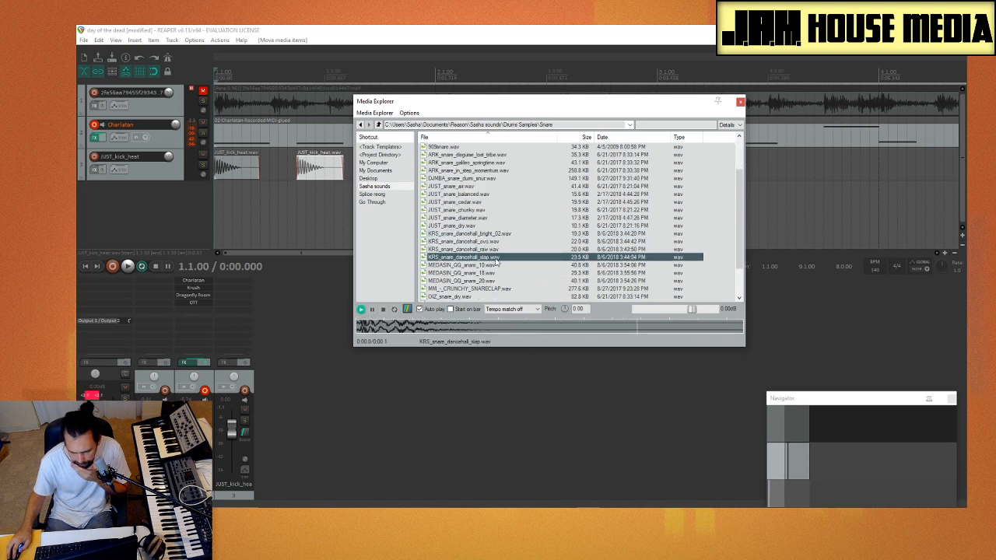
click(495, 250)
click(497, 258)
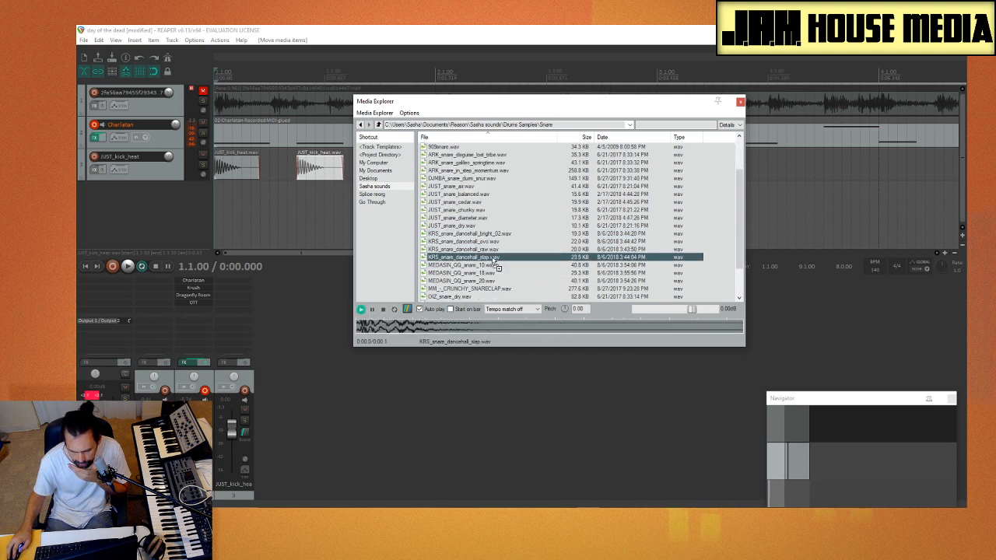
Step: Insert KRS_snare_dancehall_slap.wav at beat 3 of bar 1 on a new track below the kick and close the Media Explorer
drag(266, 230, 332, 202)
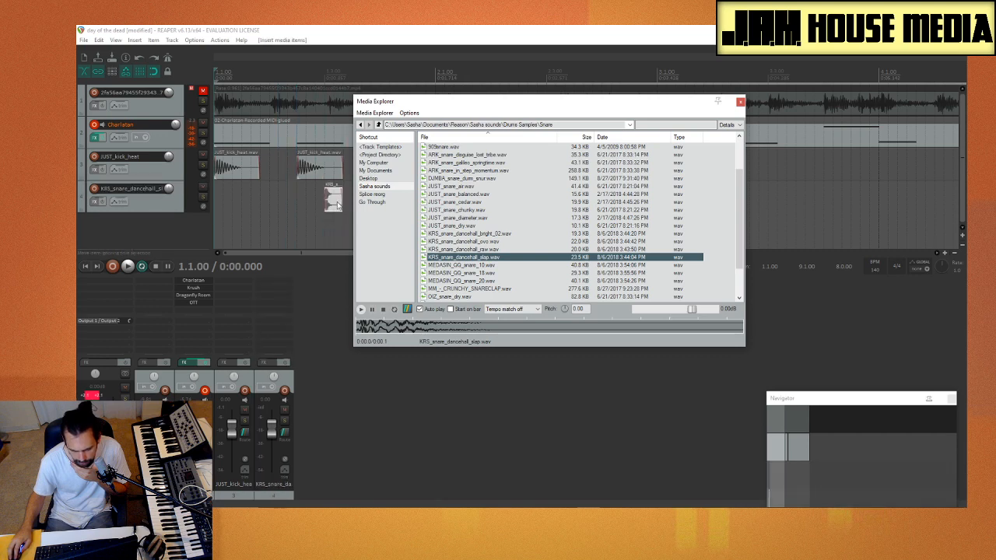
right_click(333, 203)
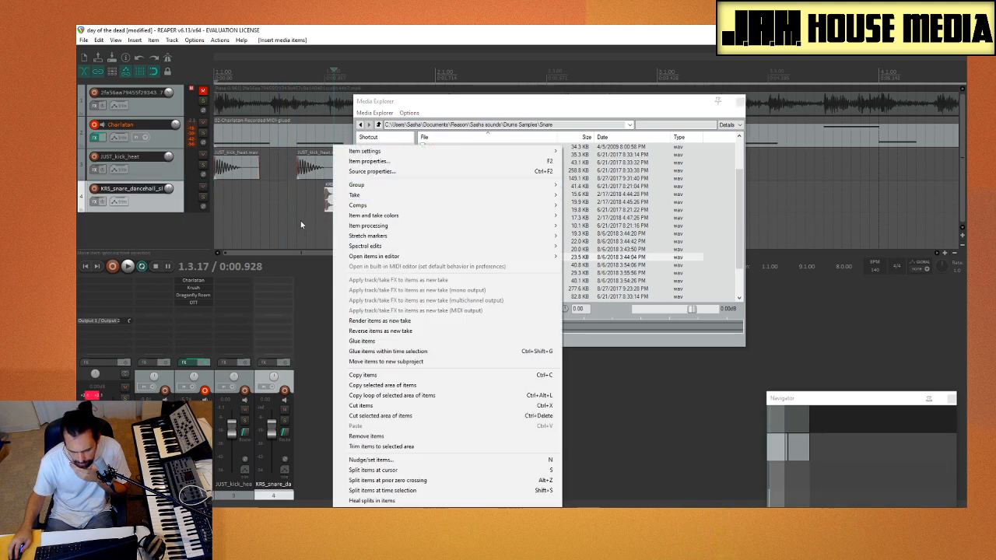
click(302, 224)
click(737, 105)
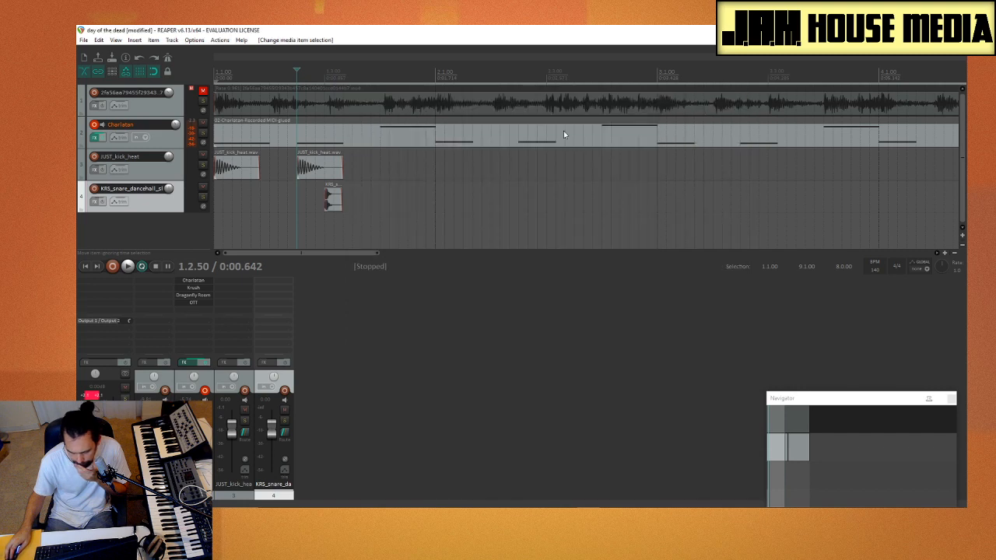
Step: Set the snare item's pitch adjustment to -12 semitones in its item properties
right_click(333, 203)
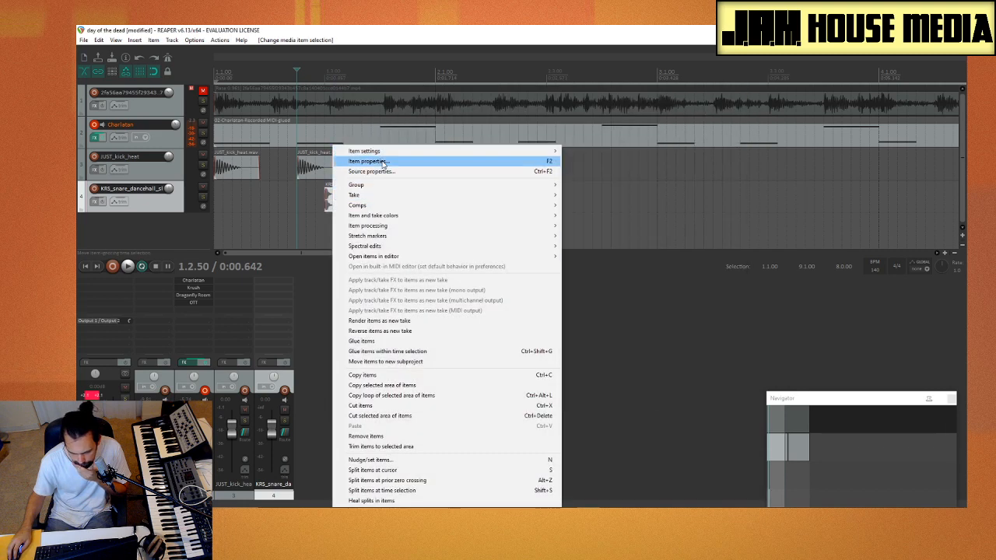
click(383, 162)
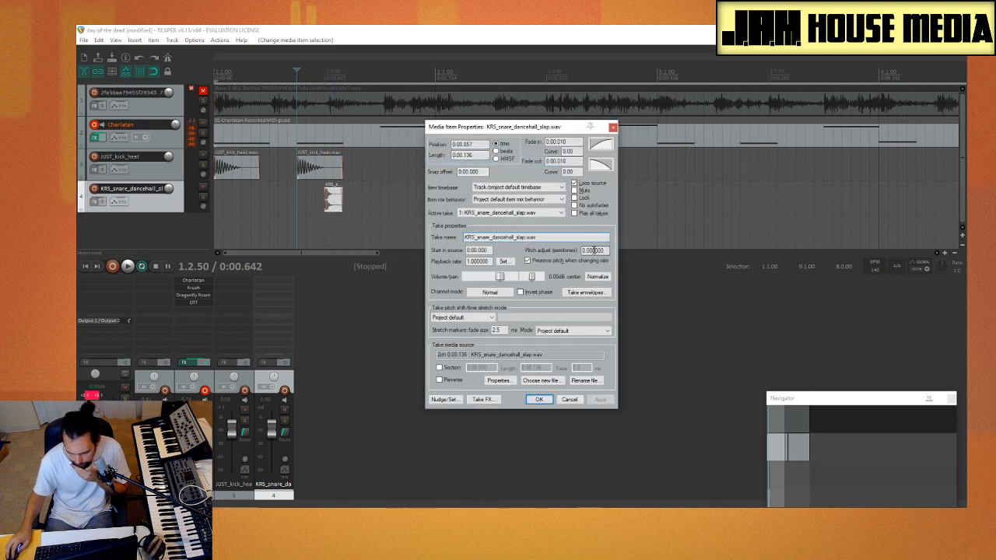
key(Right)
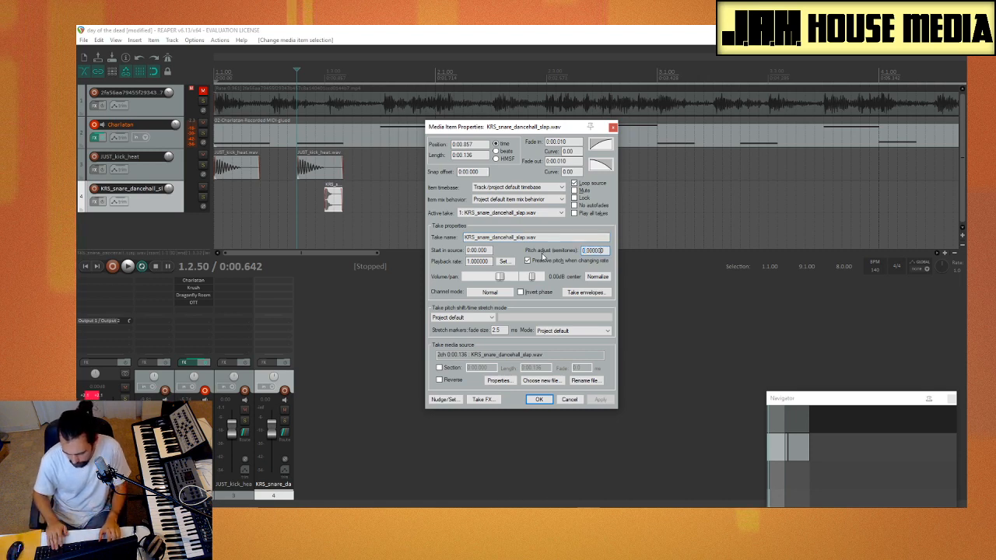
text(-12)
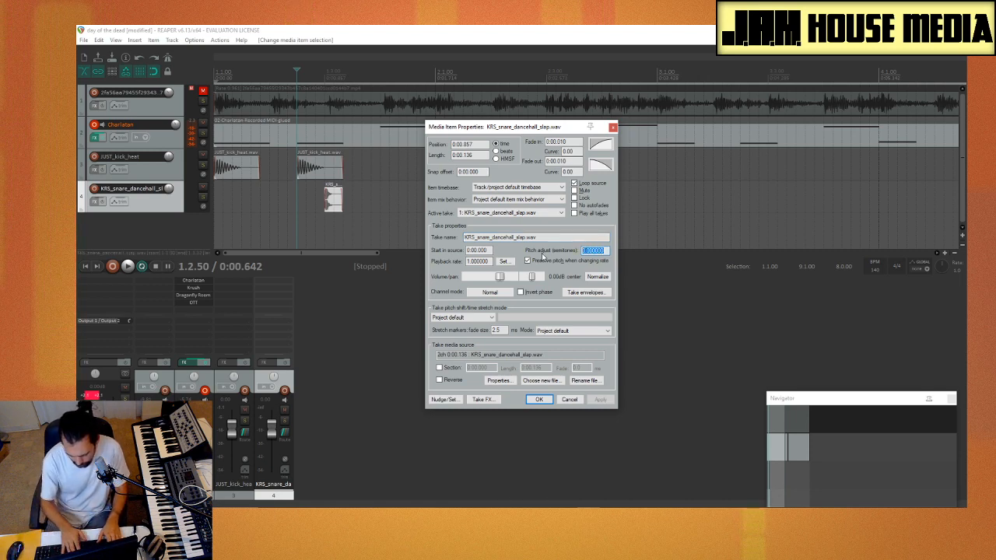
key(Return)
click(539, 400)
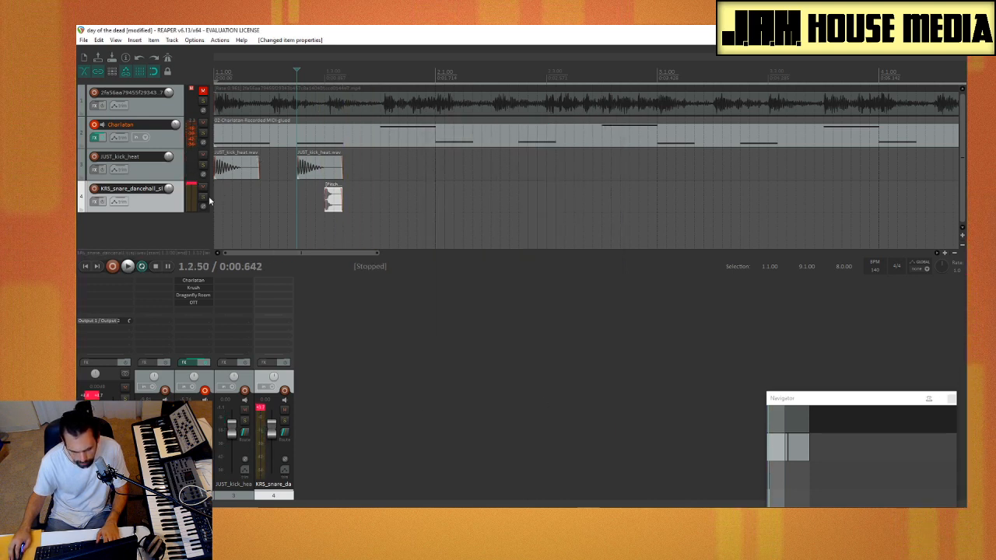
Step: Play the opening of the loop from the project start to hear the pitched-down snare
click(248, 203)
key(space)
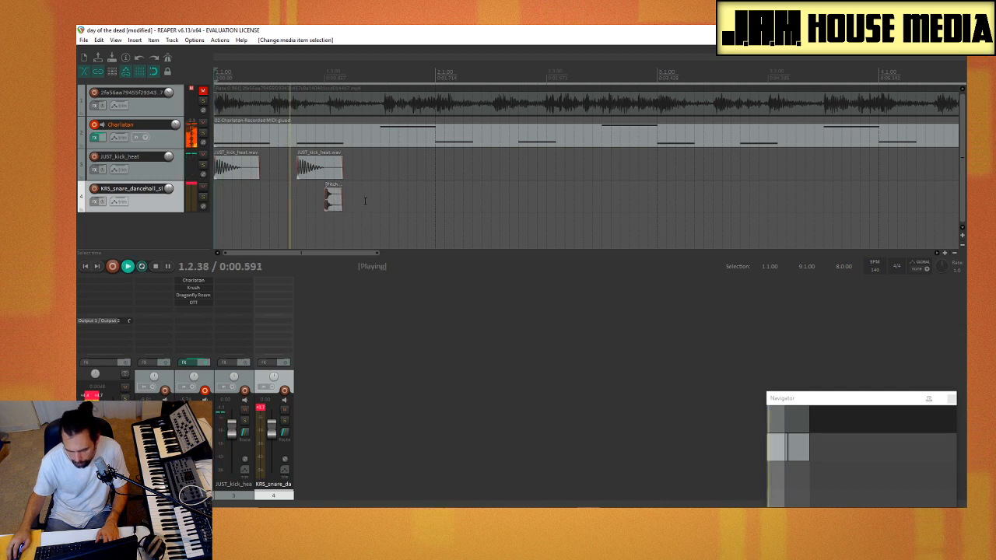
key(space)
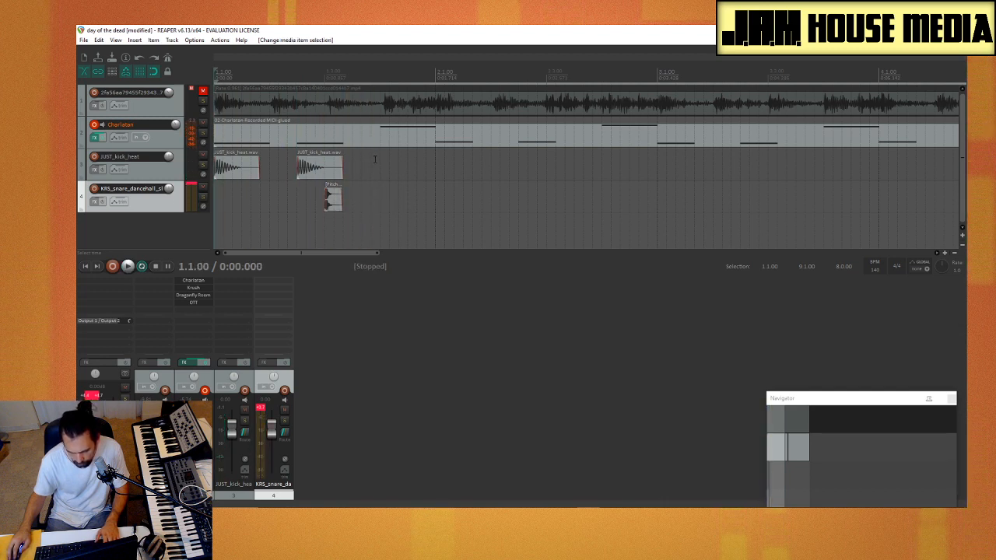
Step: Copy the bar 1 snare to beat 3 of bar 2, delete the kick copied with it, and play from the start
click(329, 168)
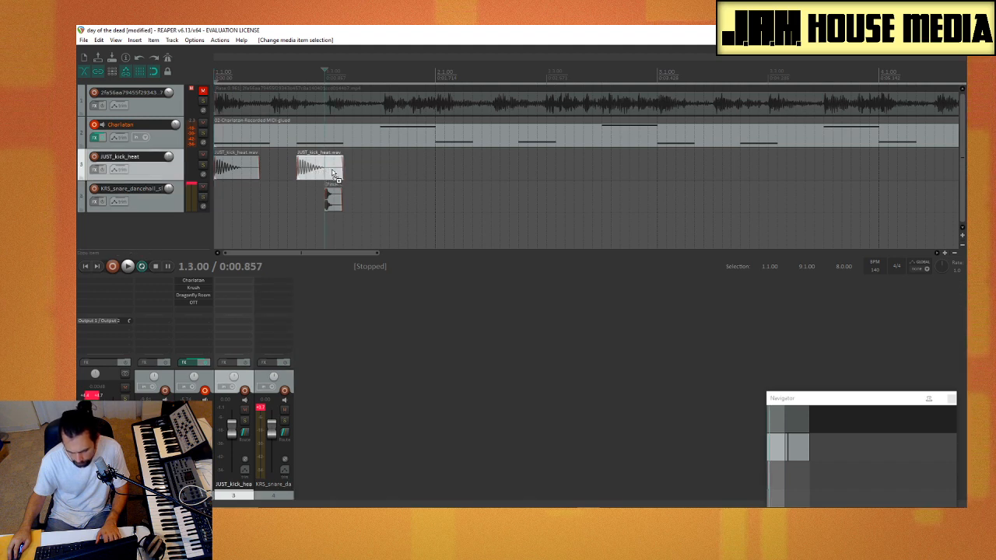
drag(333, 173, 555, 198)
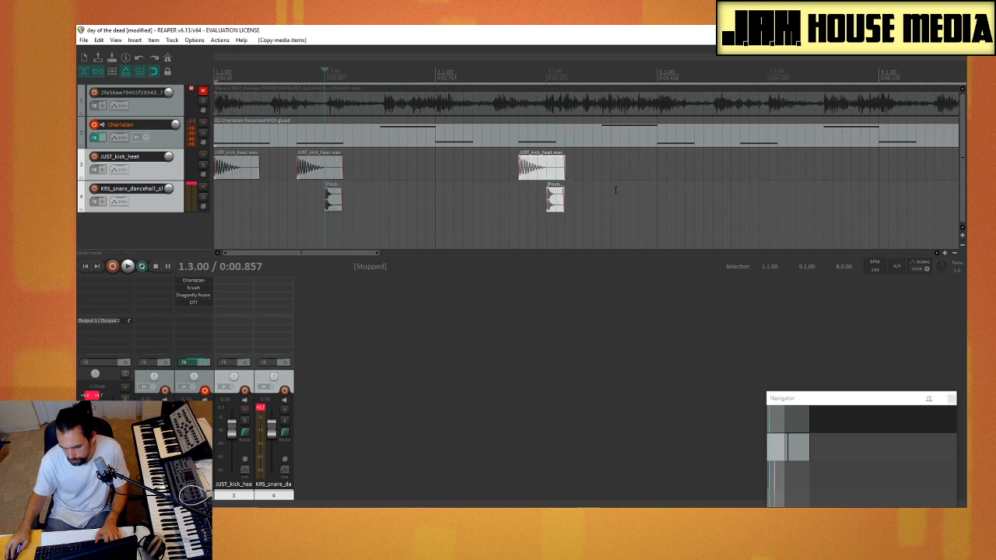
click(614, 189)
click(537, 167)
key(Delete)
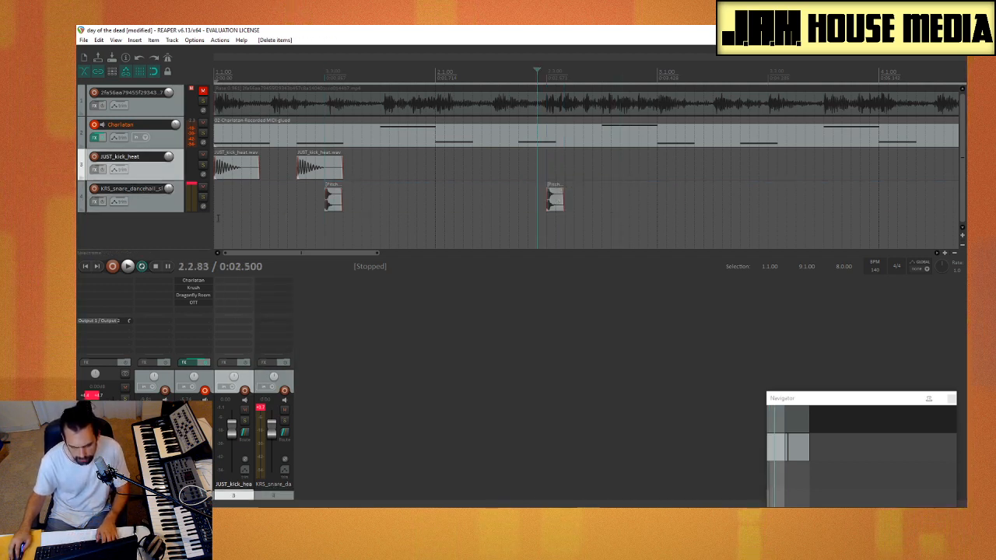
click(216, 217)
key(space)
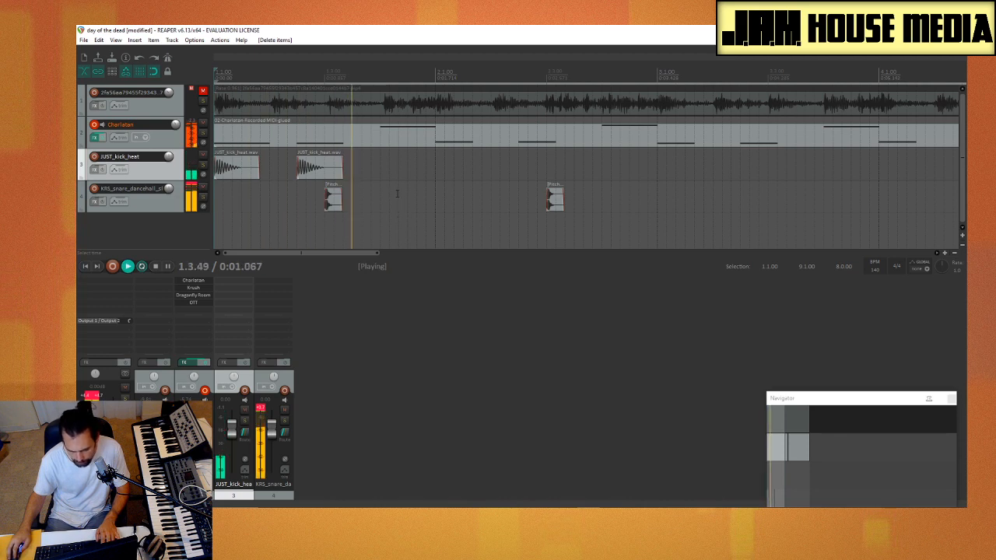
key(space)
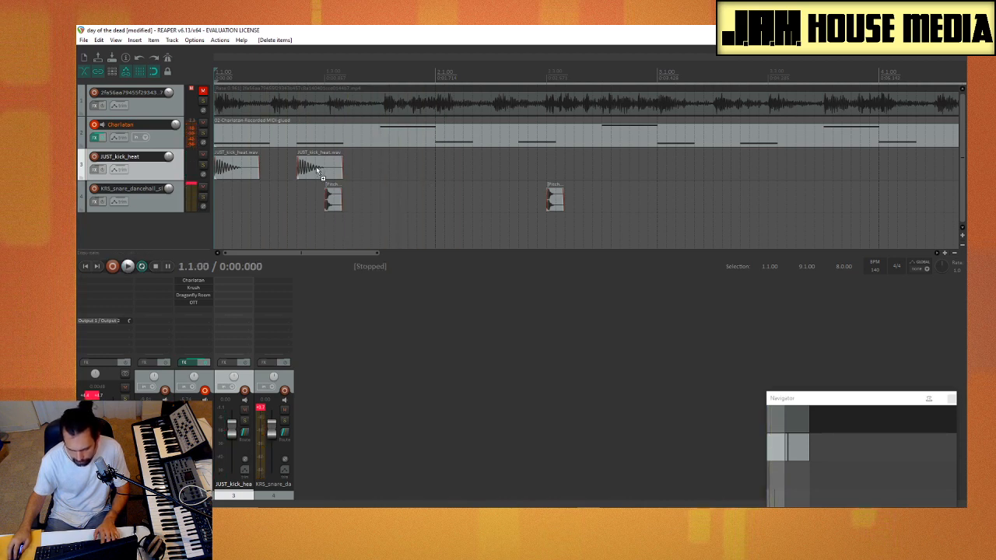
Step: Add two overlapping copies of the kick in bar 2 ahead of the snare and listen to the result
drag(320, 172, 468, 173)
drag(468, 173, 498, 173)
key(space)
key(space)
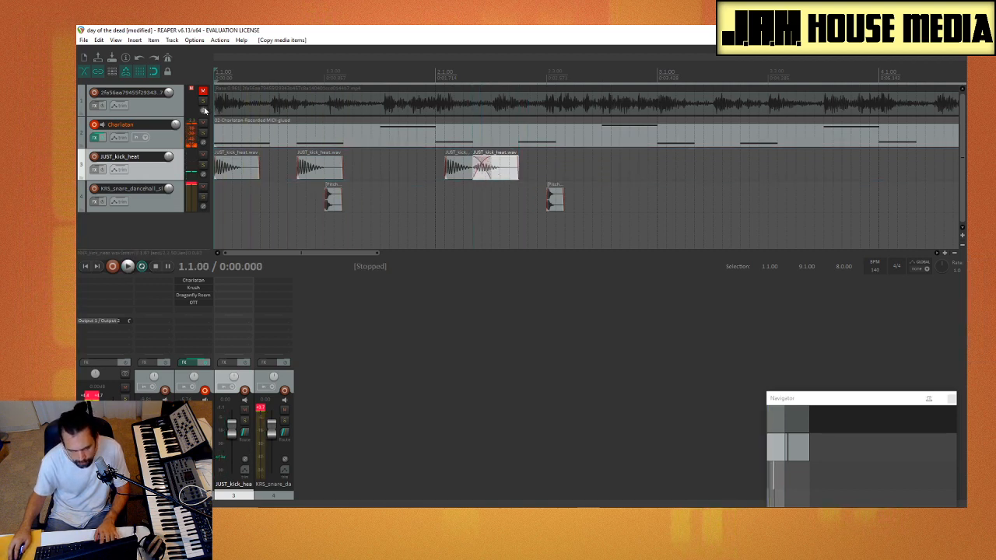
Step: Turn off auto-crossfade, trim the first bar 2 kick to end where the second begins, adjust its fade, and replay the opening
click(85, 73)
click(463, 171)
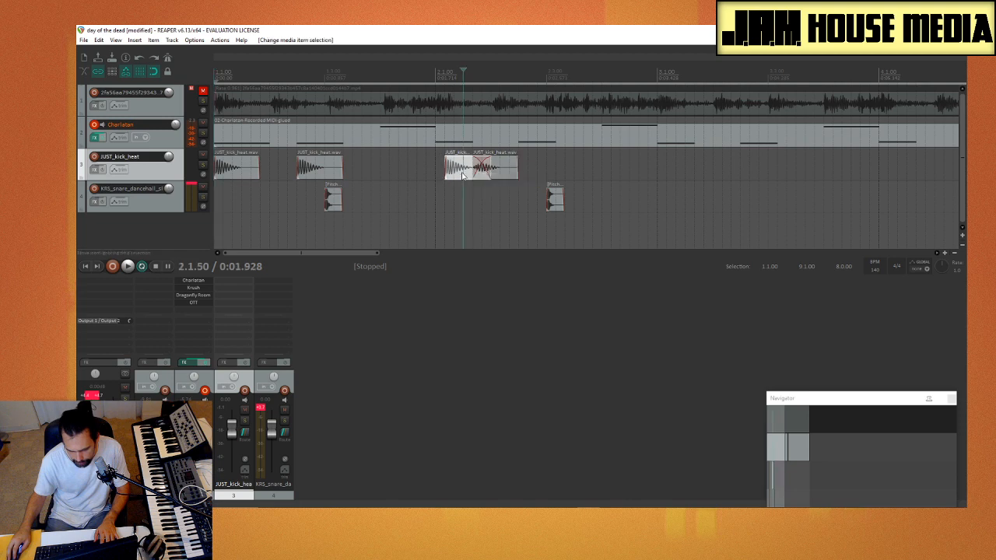
click(508, 172)
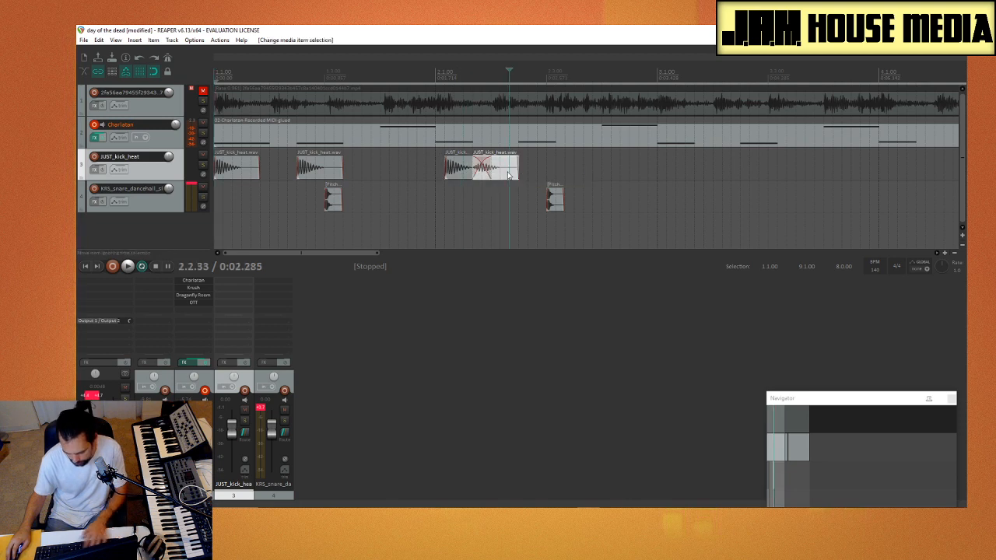
key(Delete)
mouse_move(466, 174)
mouse_down()
mouse_move(497, 173)
mouse_move(472, 174)
mouse_up()
click(469, 178)
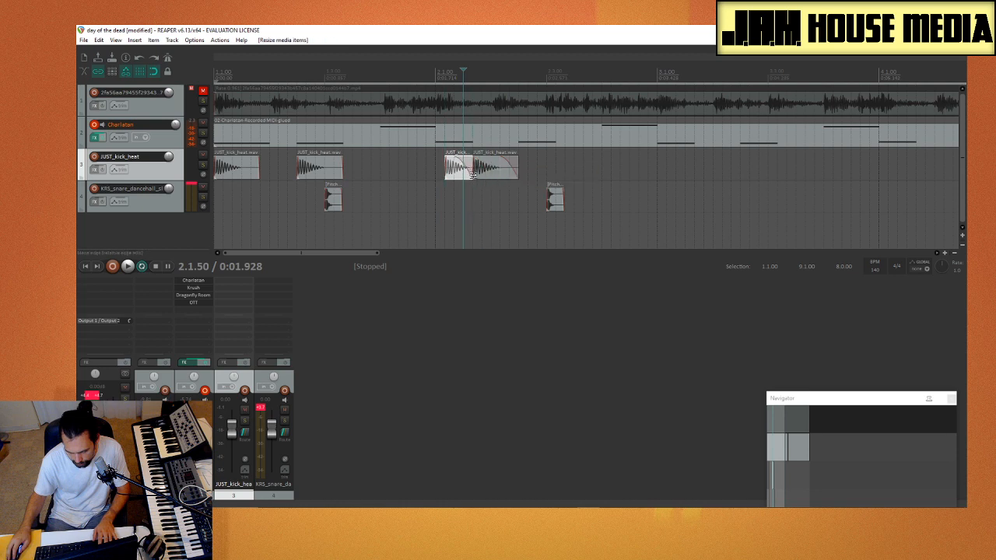
key(space)
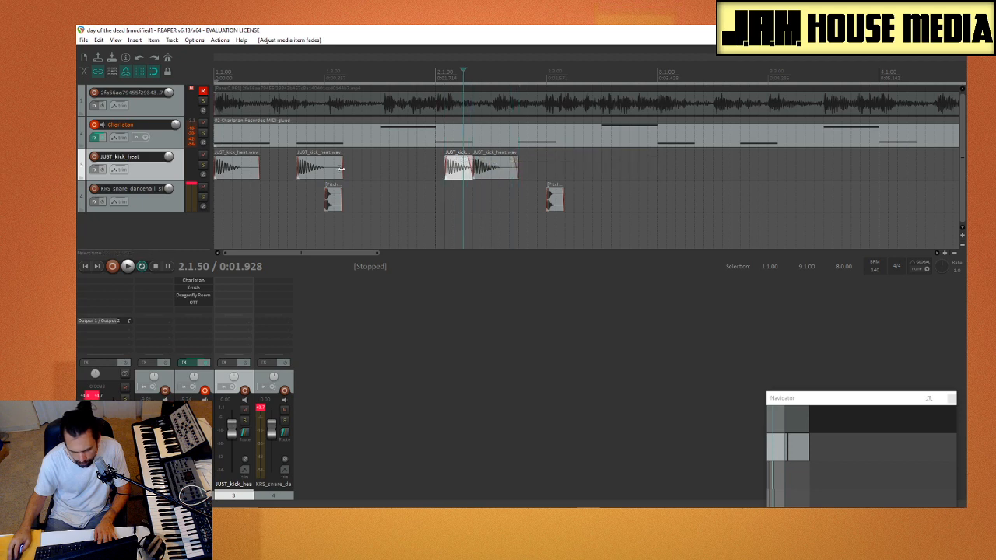
click(231, 219)
key(space)
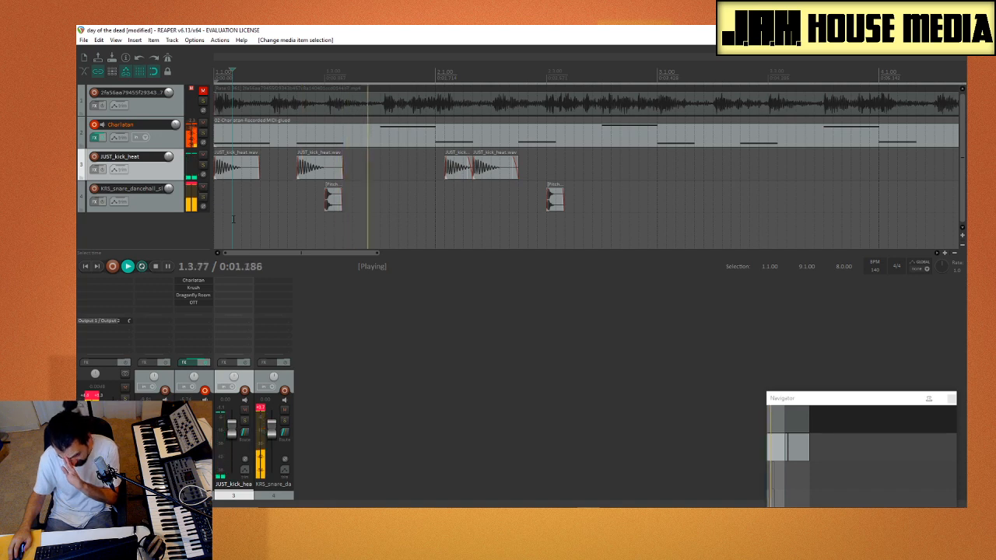
key(space)
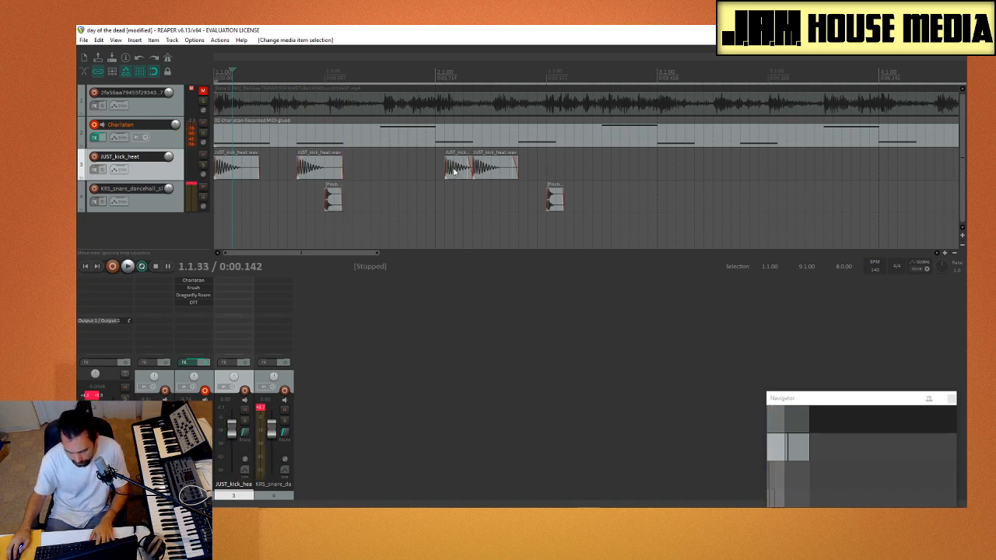
Step: Try starting the first bar 2 kick slightly later, listen to it, and delete that kick
mouse_move(455, 171)
mouse_down()
mouse_move(482, 171)
mouse_move(471, 166)
mouse_up()
key(space)
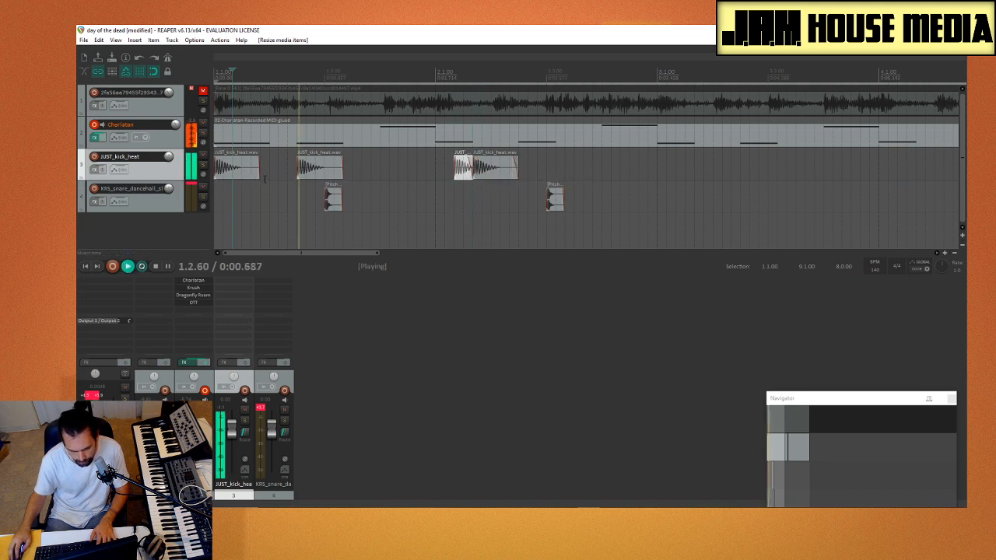
click(437, 196)
click(461, 172)
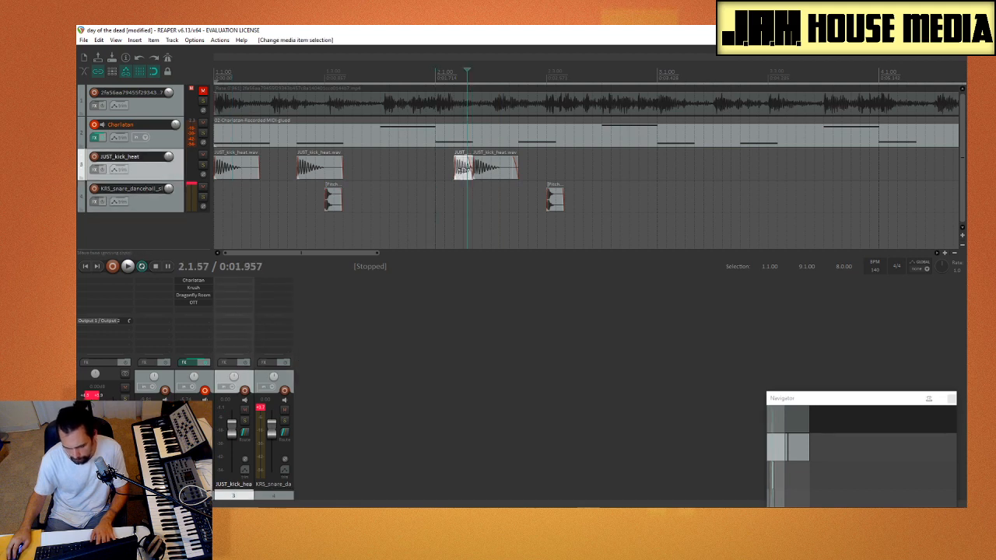
key(Delete)
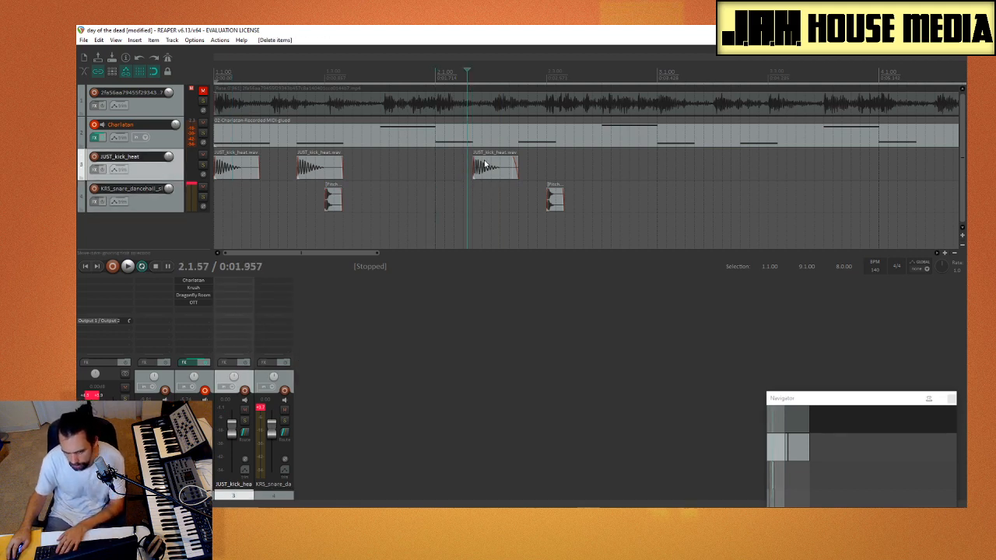
Step: Move the remaining bar 2 kick to beat 2, place a copy half a beat before it, and listen
mouse_move(484, 167)
mouse_down()
mouse_move(505, 170)
mouse_move(485, 177)
mouse_up()
key(space)
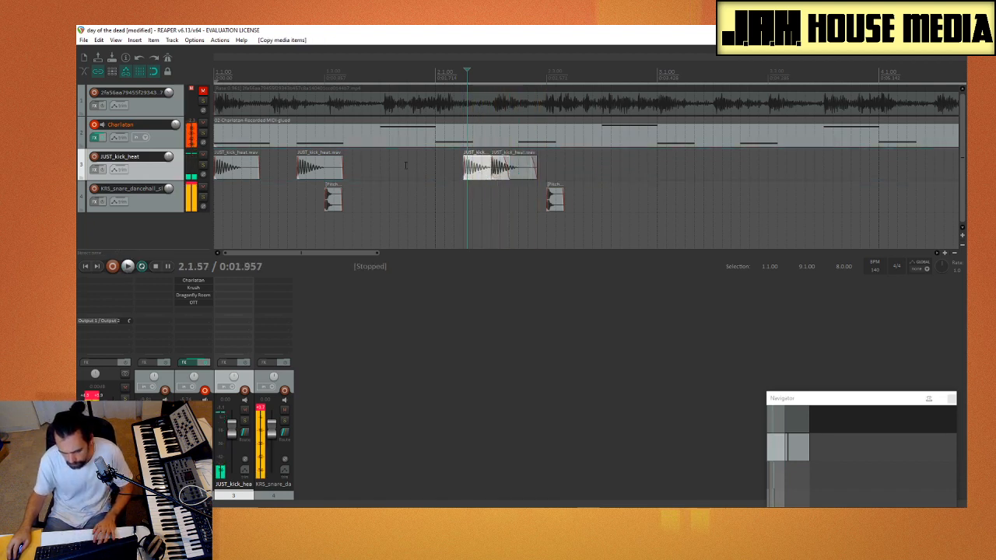
Step: Listen from beat 4 of bar 1, and trim the first bar 2 kick to end where the second begins
click(417, 178)
key(space)
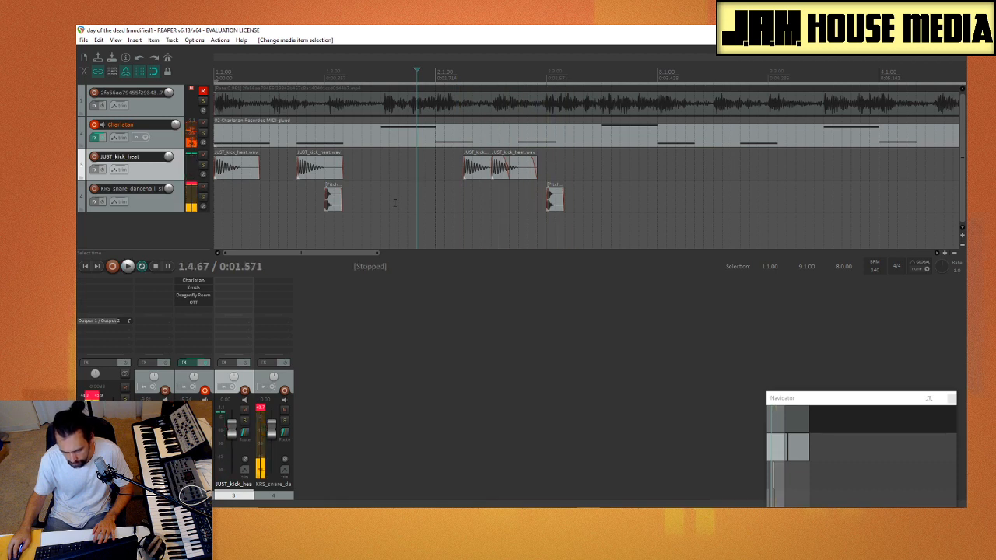
key(space)
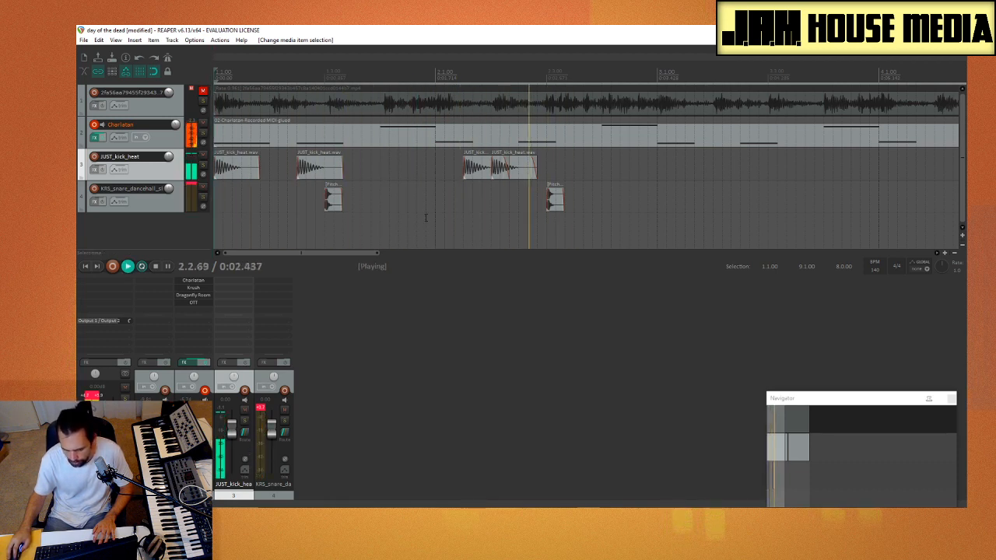
click(482, 173)
drag(506, 167, 490, 170)
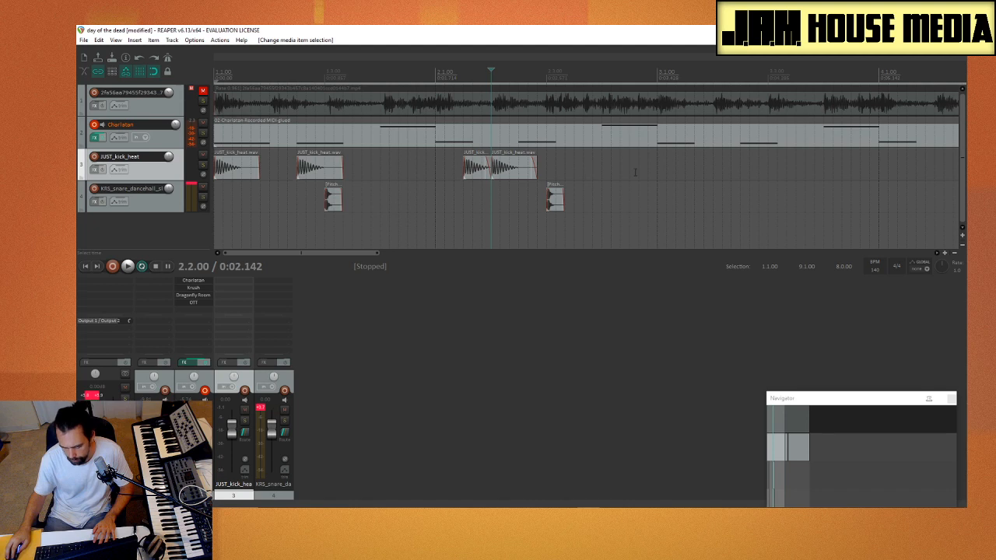
Step: Copy all the kicks and snares of bars 1 and 2 so that the copy starts at bar 3
drag(655, 171, 217, 201)
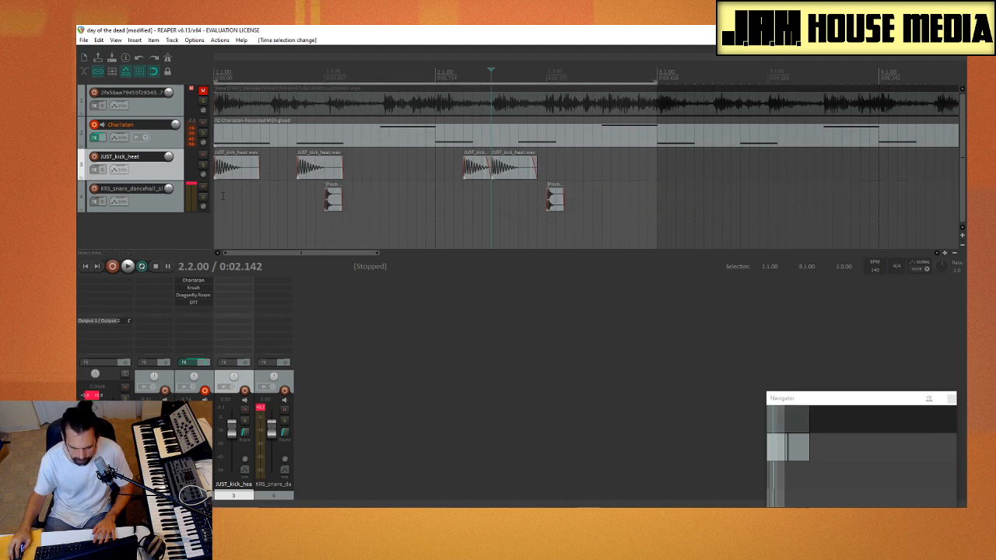
click(278, 196)
drag(648, 169, 219, 257)
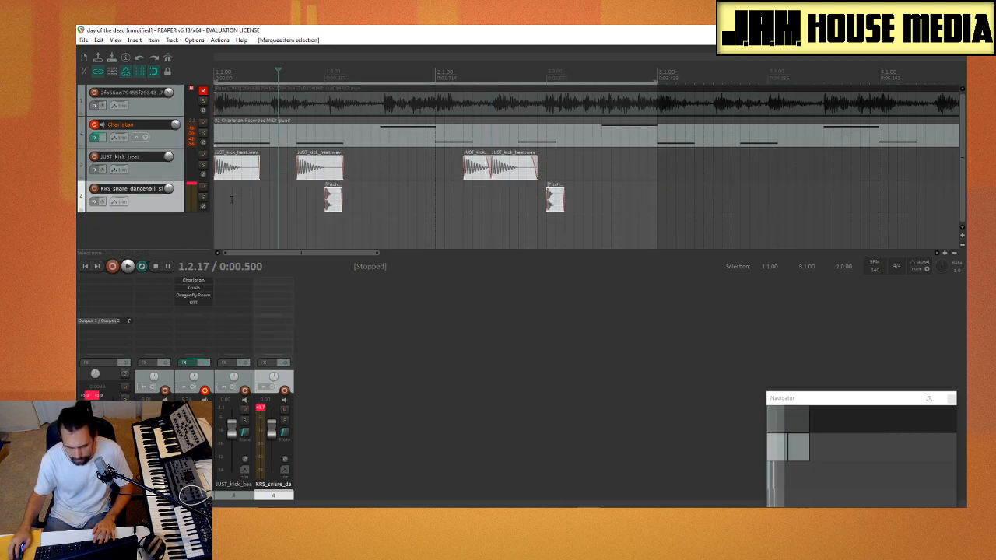
drag(243, 173, 688, 182)
scroll(533, 184, down, 4)
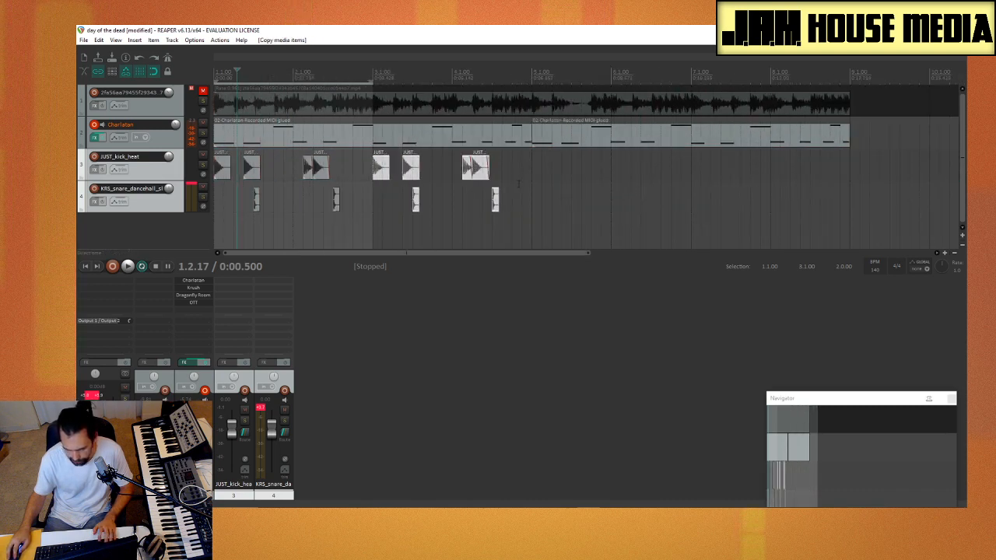
Step: Set the time selection to bars 1 through 4 and listen to the kick and snare pattern with the synth
drag(530, 186, 216, 201)
key(space)
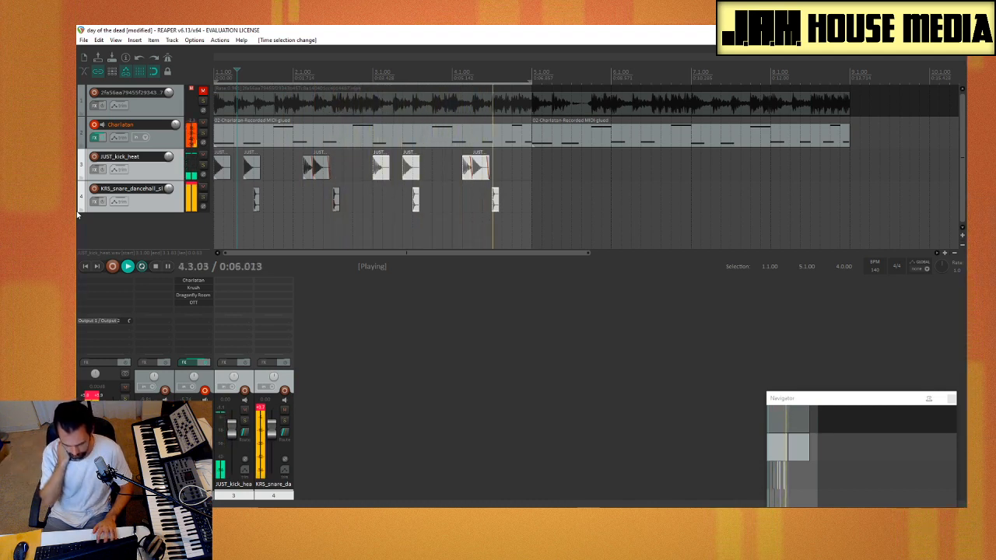
key(space)
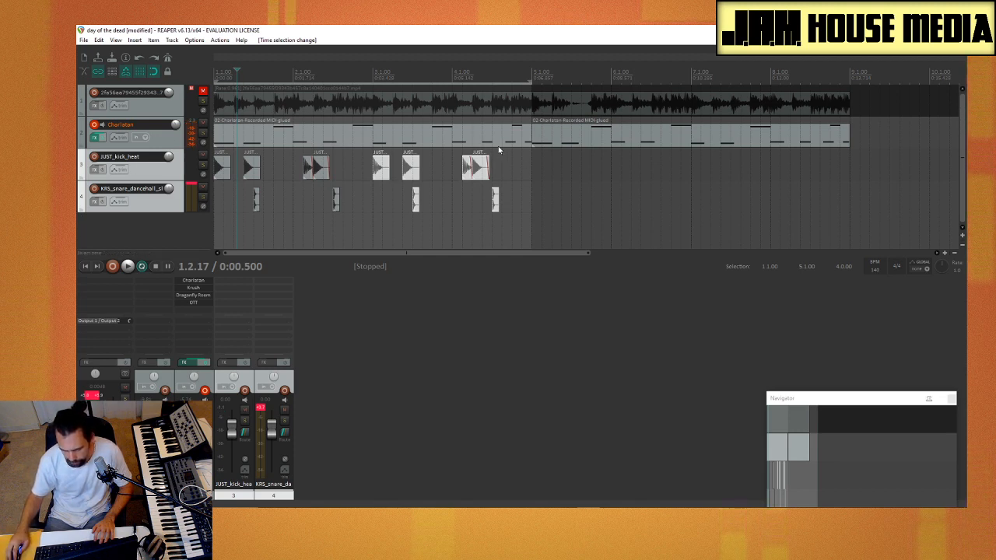
key(space)
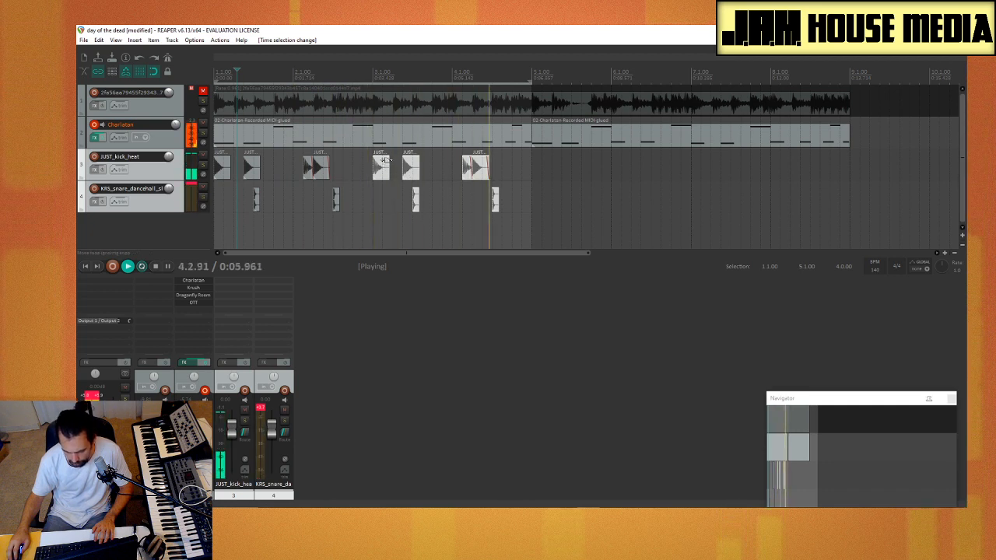
key(space)
Step: In the first Charlatan MIDI clip, try moving the low note before bar 4's last high note slightly later, and listen
click(516, 144)
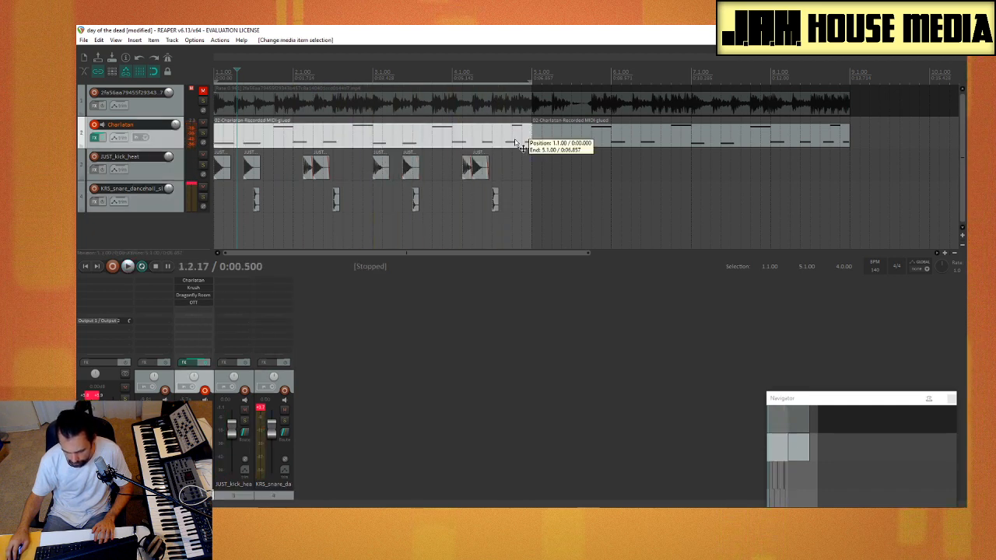
double_click(514, 143)
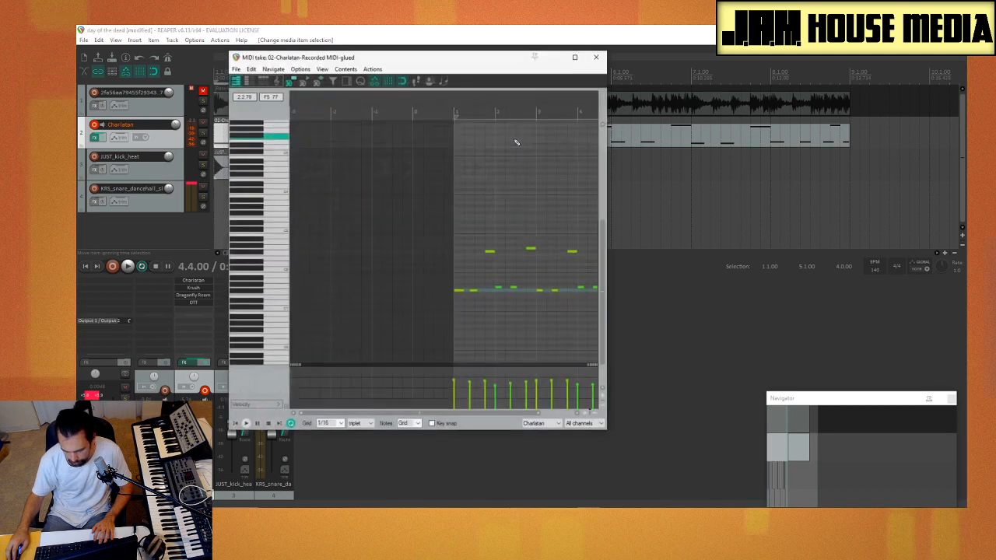
key(space)
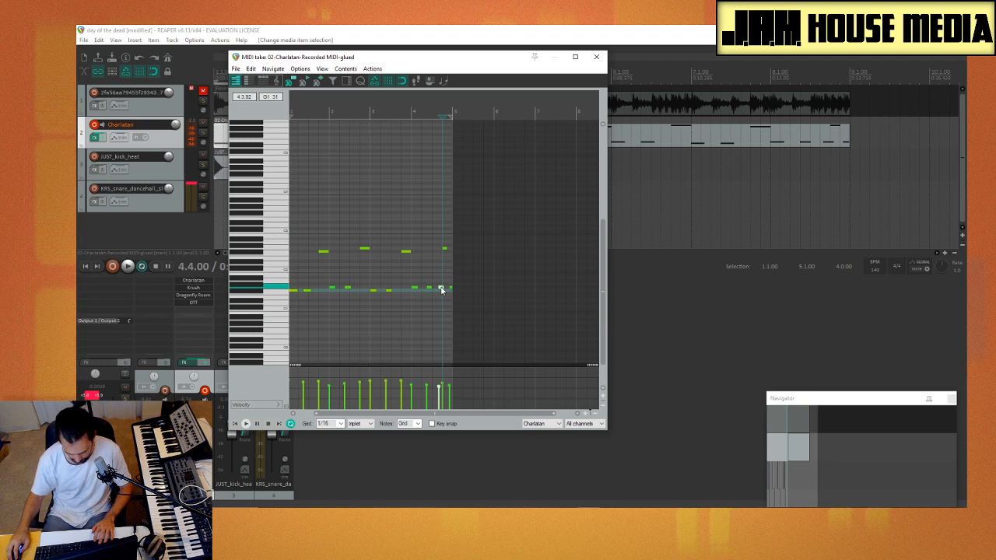
scroll(431, 294, up, 5)
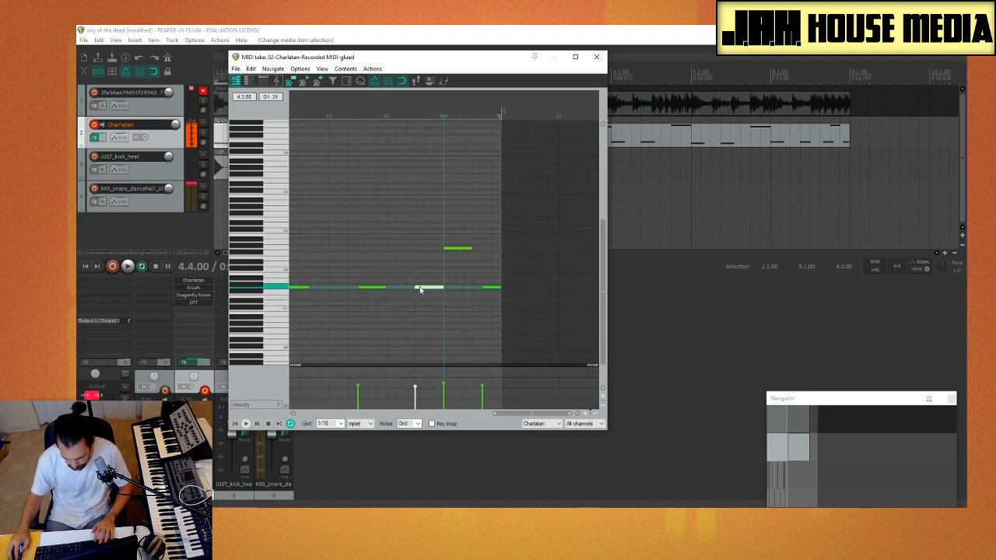
scroll(346, 280, up, 3)
key(space)
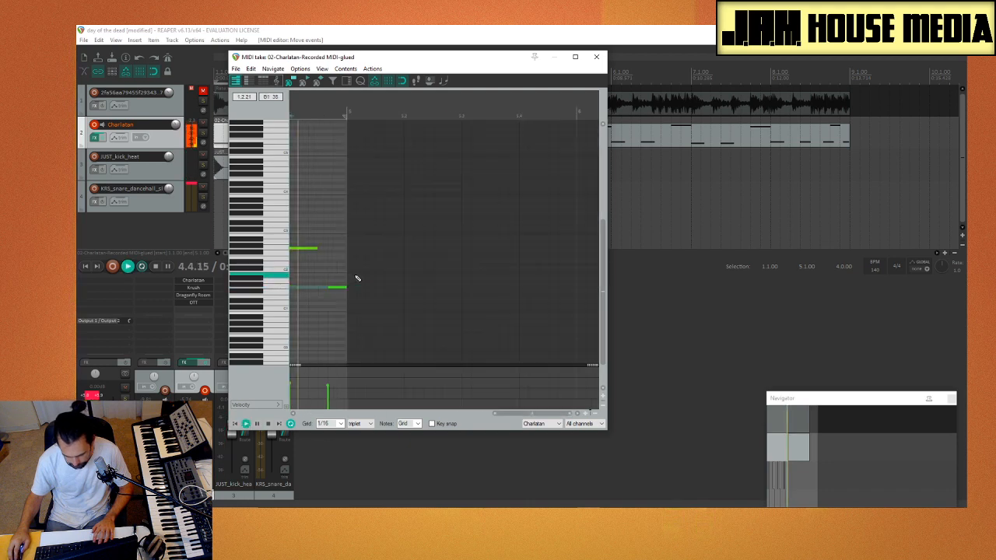
key(space)
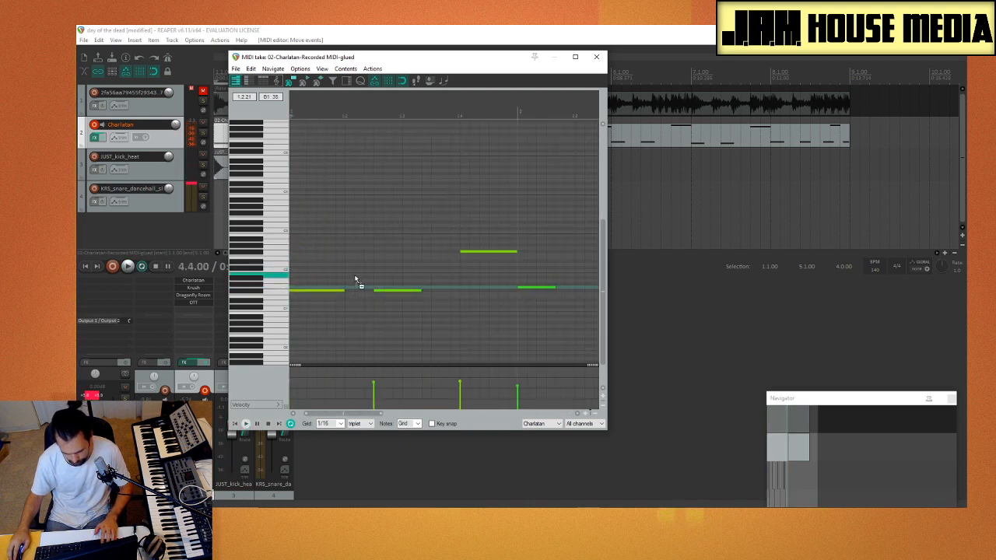
click(597, 57)
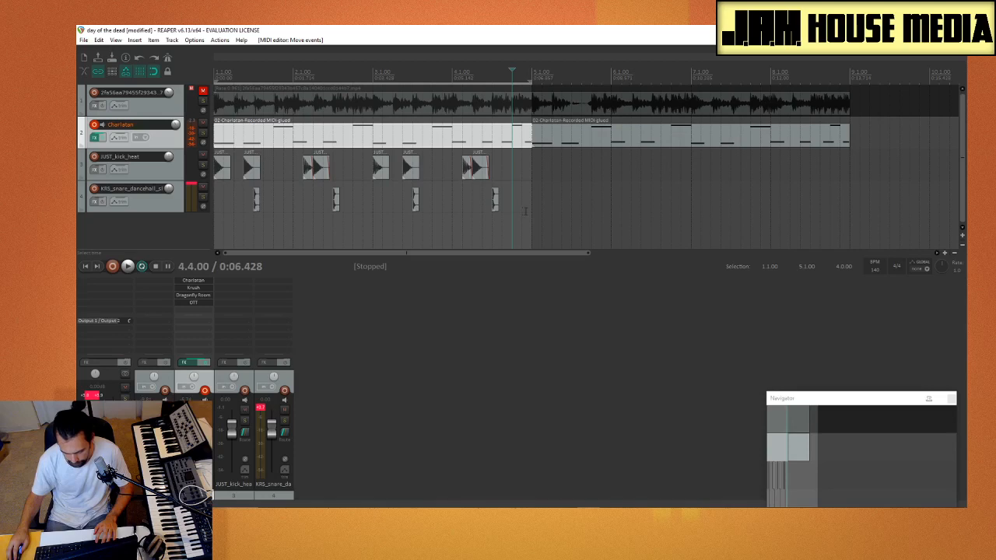
Step: Listen to bar 4 with the time selection around it, and extend the selection back to bar 3
drag(531, 212, 449, 223)
key(space)
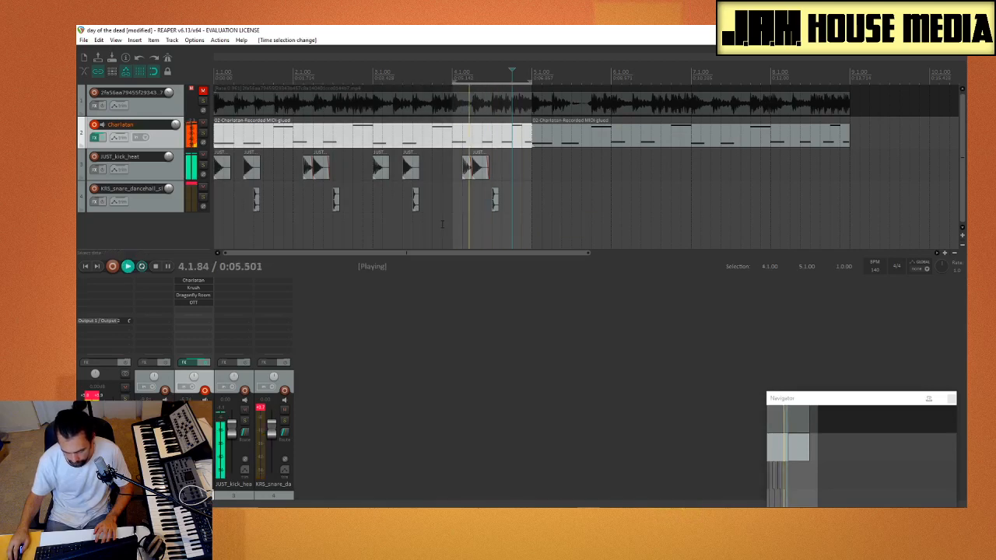
drag(528, 228, 374, 233)
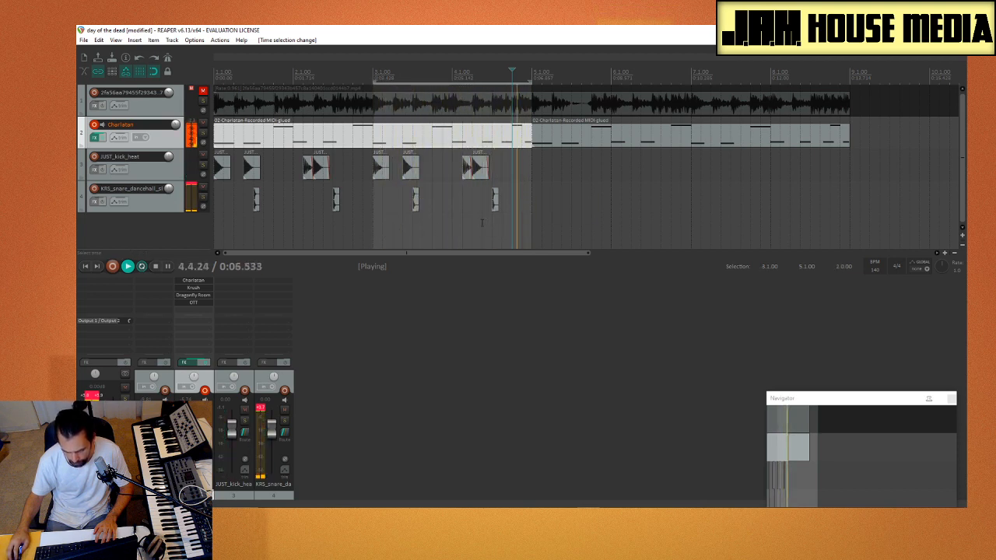
Step: Delete the low note just before the last high note in bar 4 of the first Charlatan clip, and listen
double_click(521, 141)
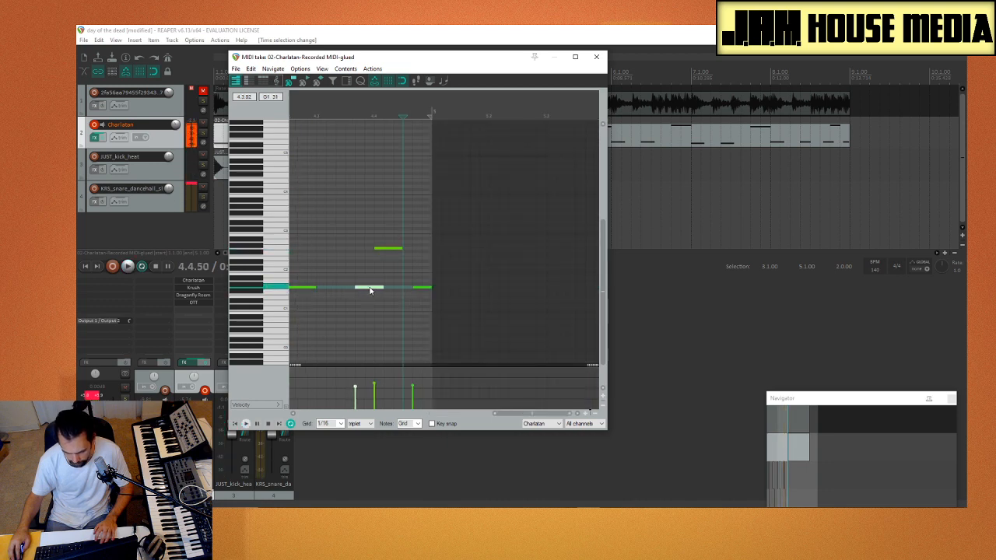
key(space)
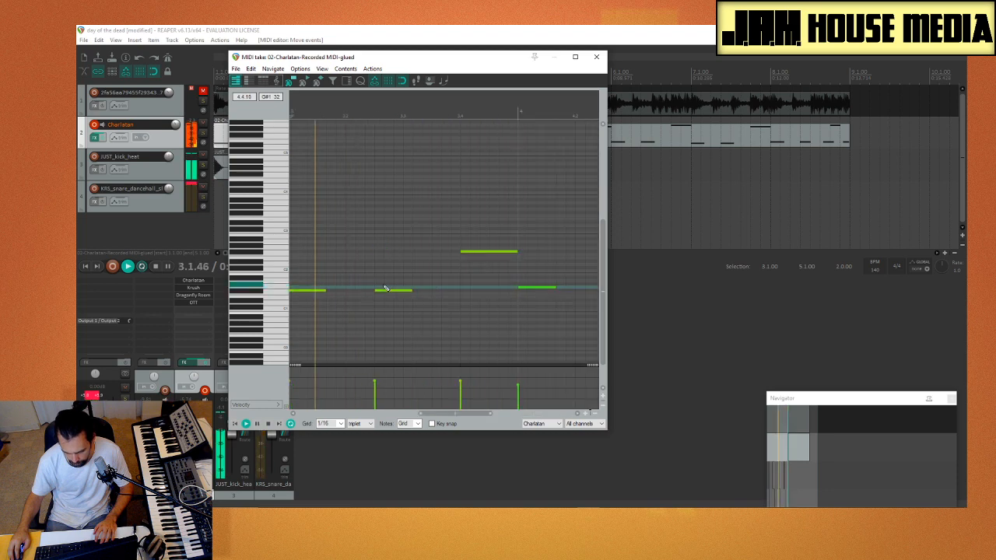
key(space)
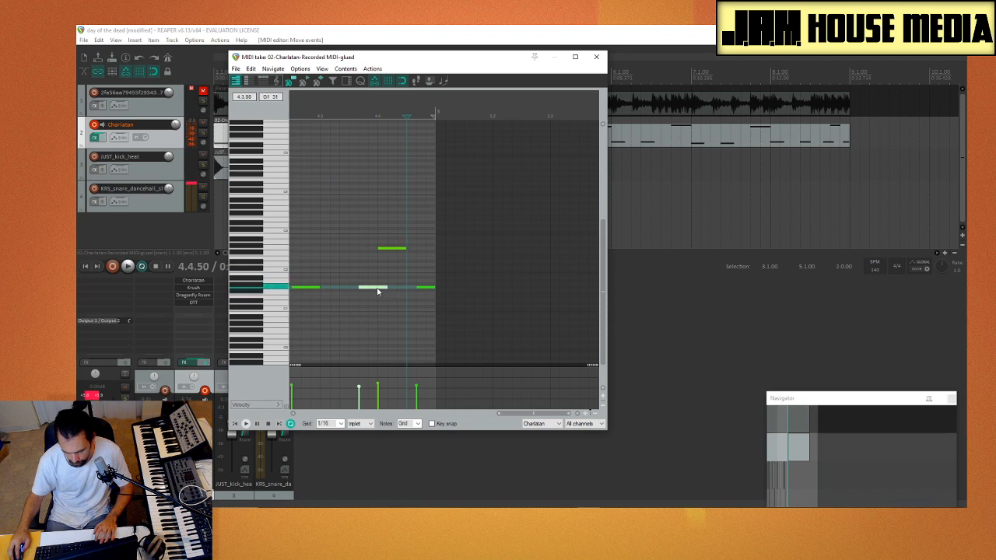
key(Delete)
key(space)
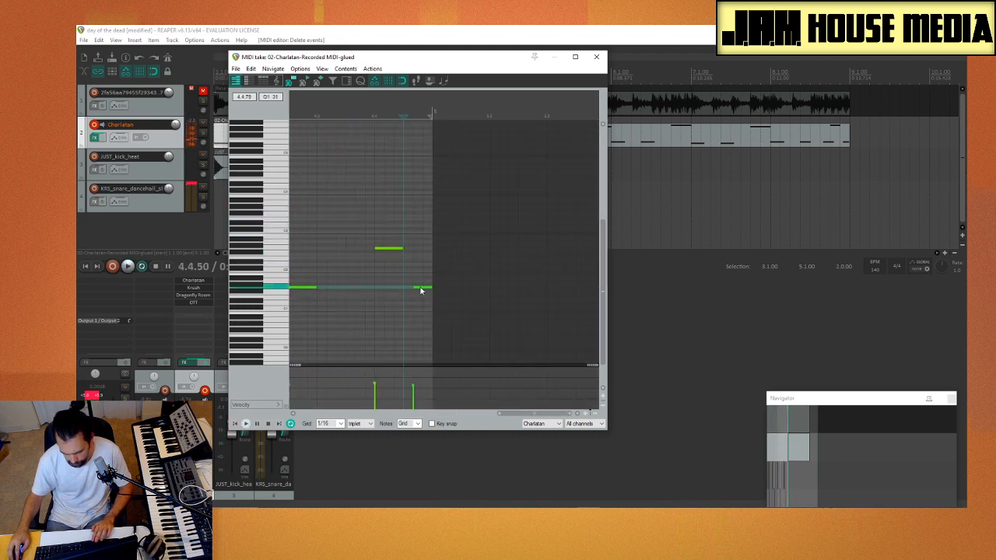
click(603, 62)
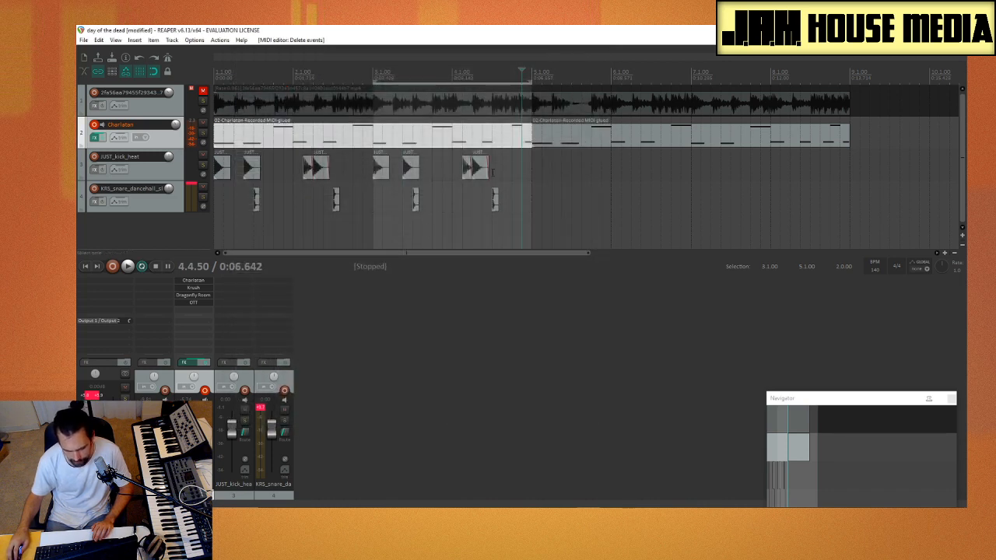
Step: Copy all kicks and snares of bars 1 through 4 so that the copy starts at bar 5
click(375, 225)
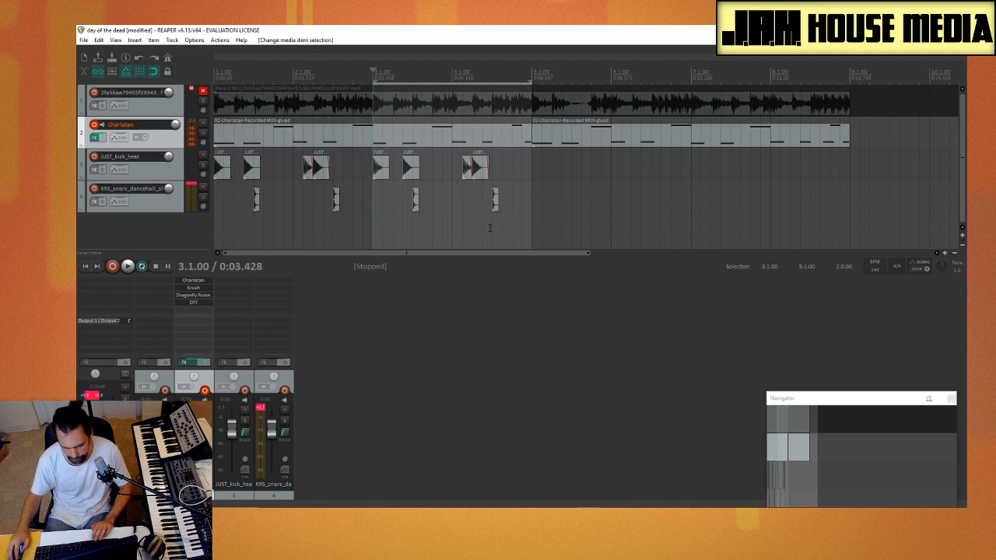
drag(848, 207, 112, 208)
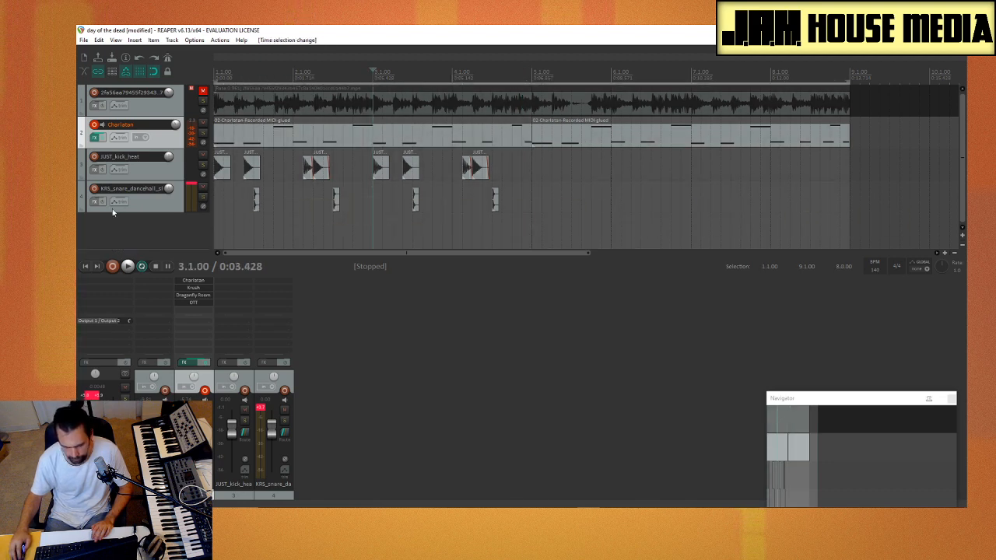
drag(532, 191, 434, 189)
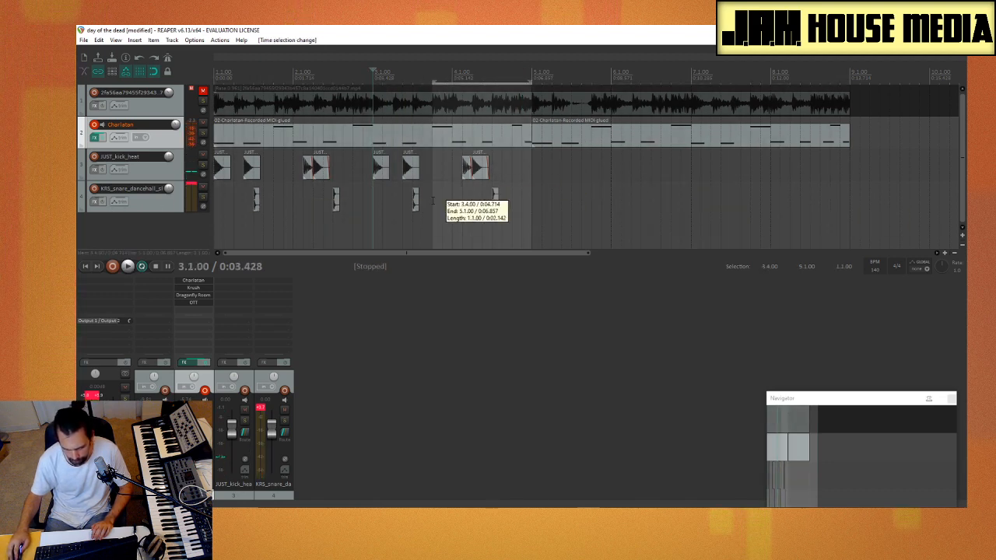
drag(560, 160, 161, 208)
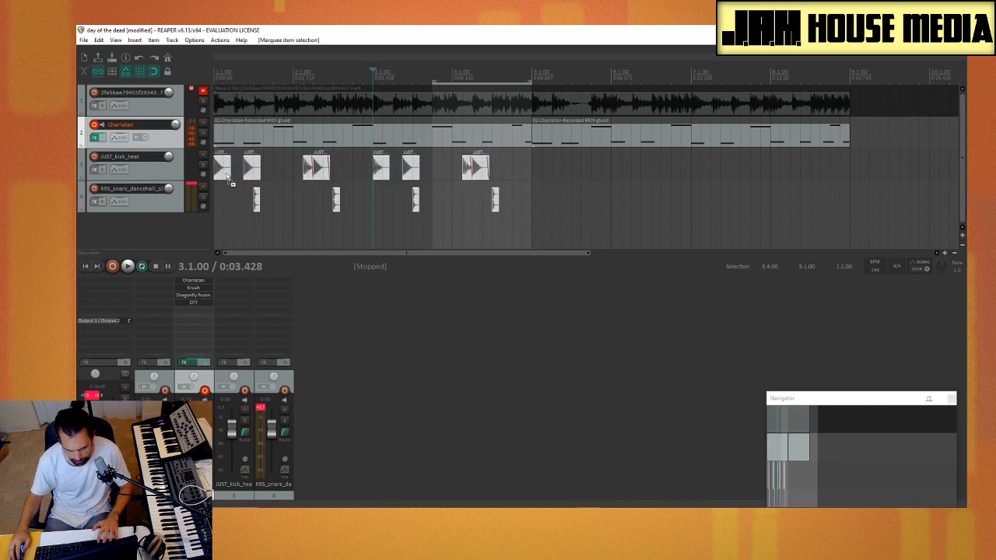
drag(229, 176, 547, 175)
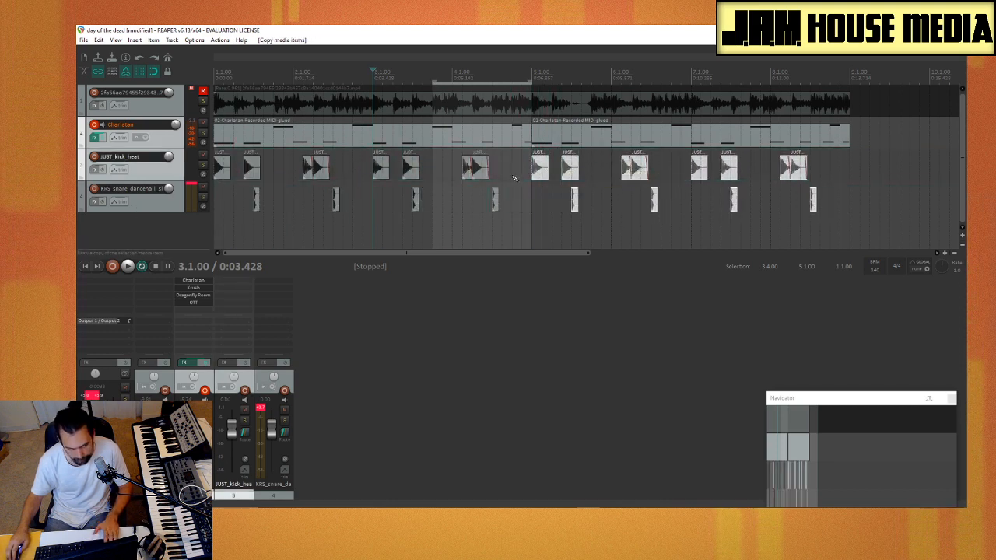
Step: Set the time selection to all eight bars and play the arrangement from bar 3
key(space)
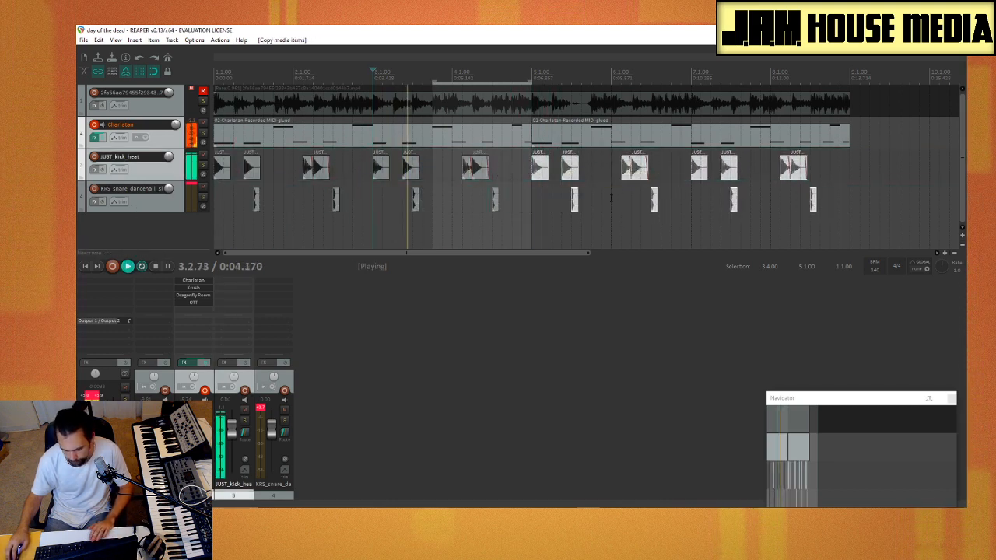
key(space)
drag(848, 231, 218, 228)
key(space)
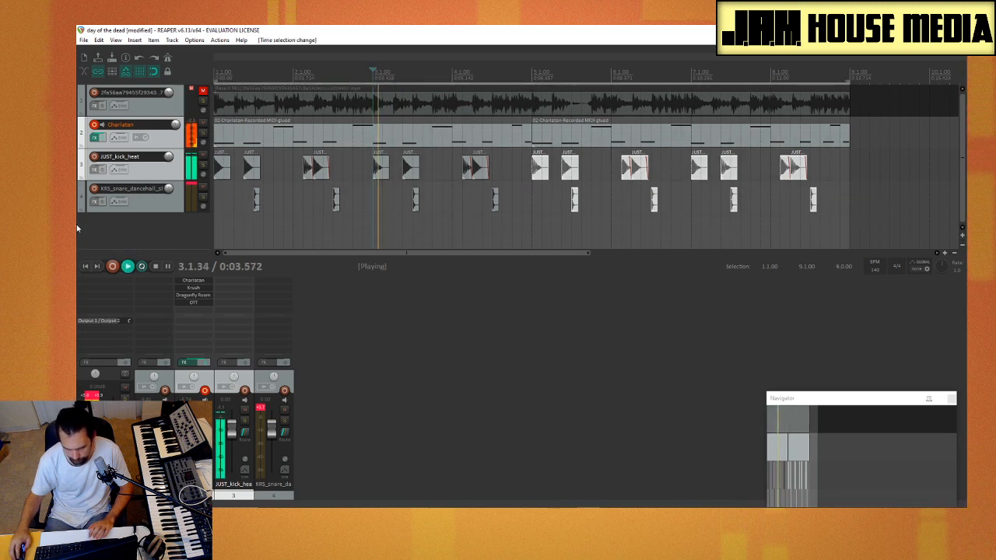
Step: Show the video window during playback, check the video clip's item properties, and unmute the video track
key(ctrl+shift+v)
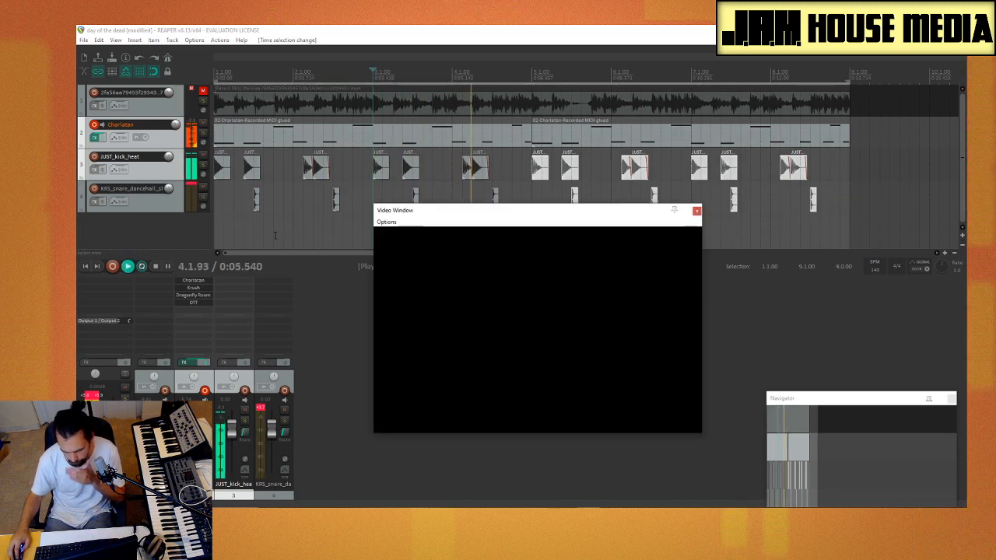
click(322, 109)
double_click(289, 98)
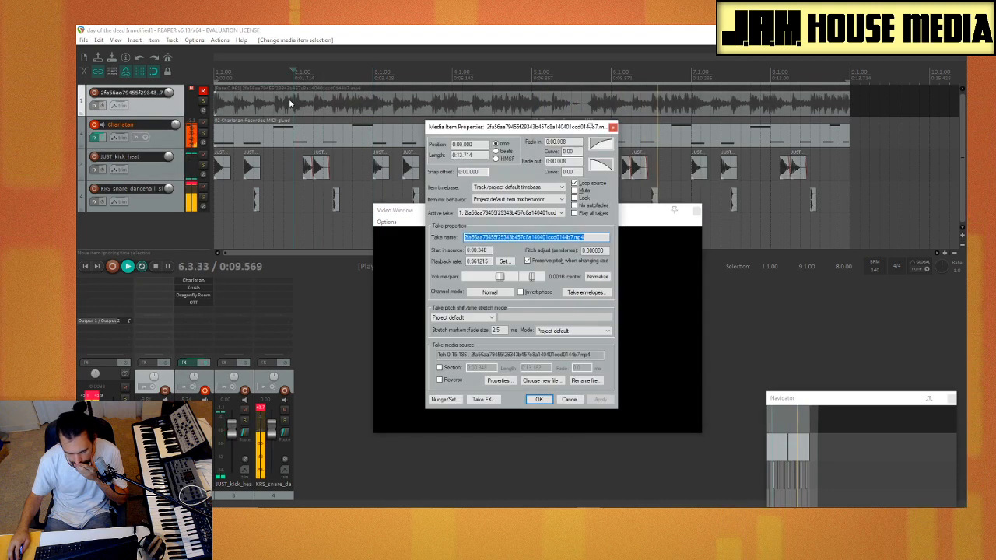
click(613, 126)
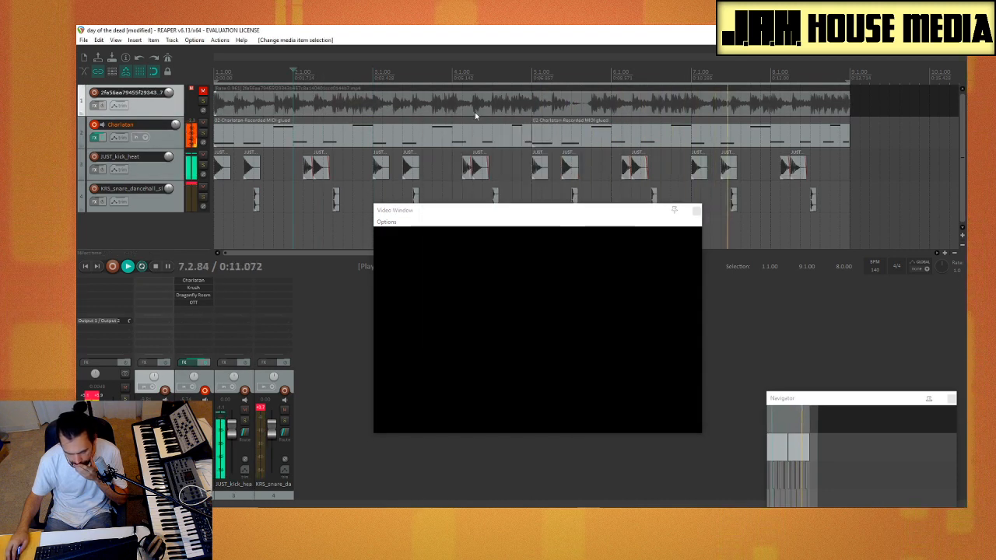
click(203, 91)
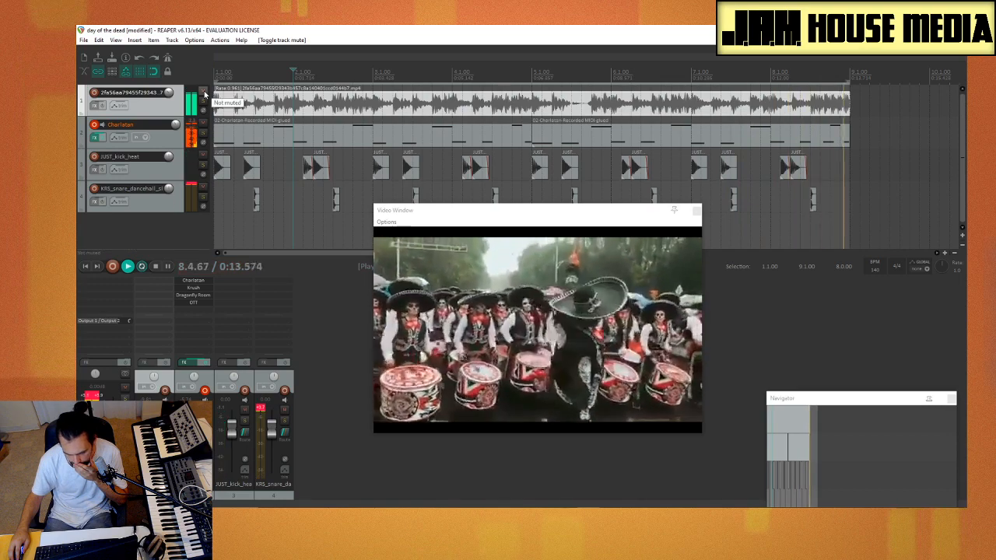
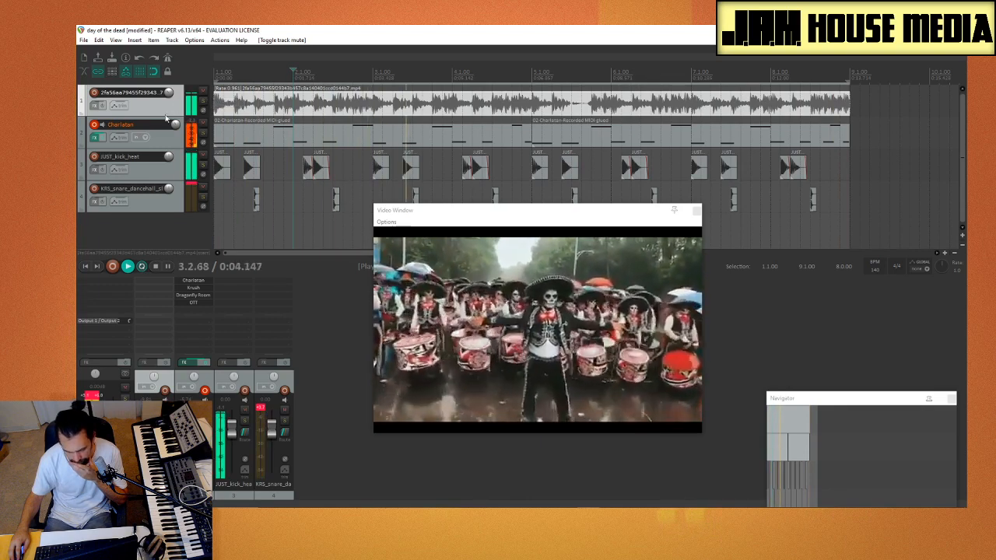
Step: Compare the playing loop with and without the video track's sound, leave that track muted, and close the video window
click(204, 93)
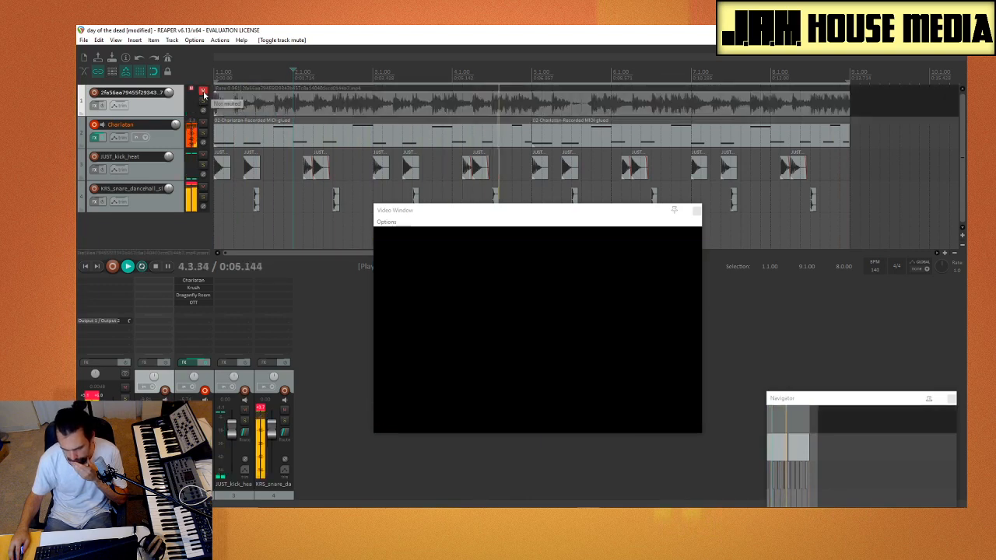
click(204, 93)
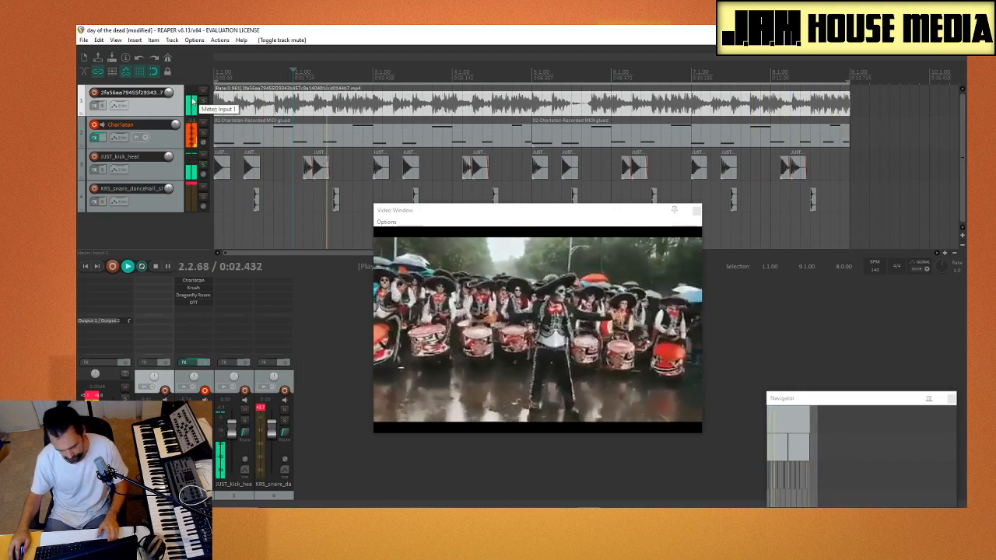
click(203, 94)
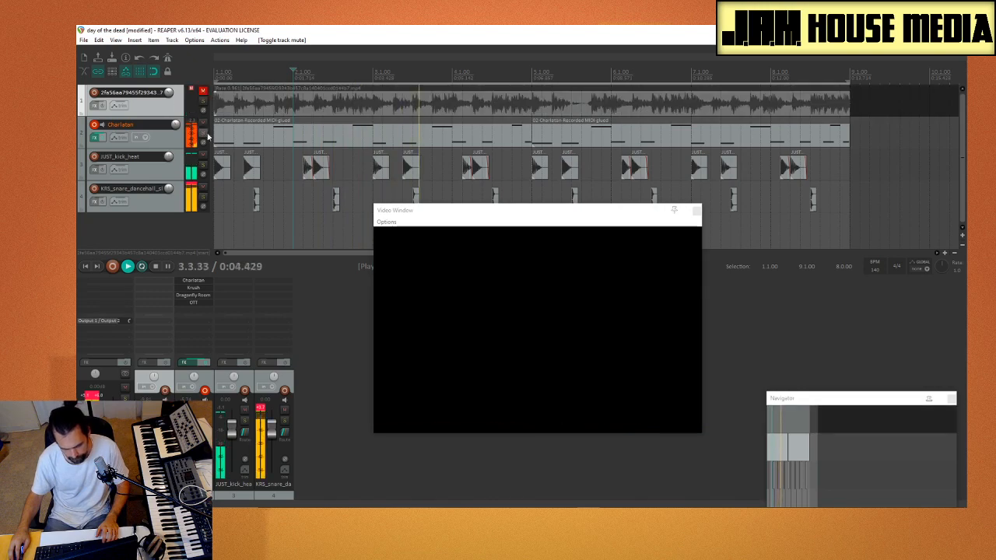
click(696, 210)
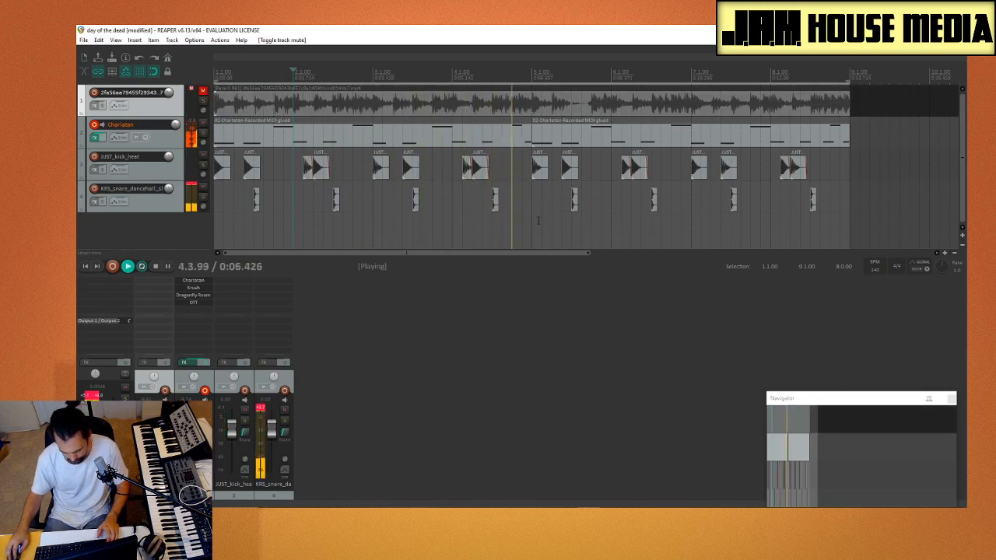
click(535, 221)
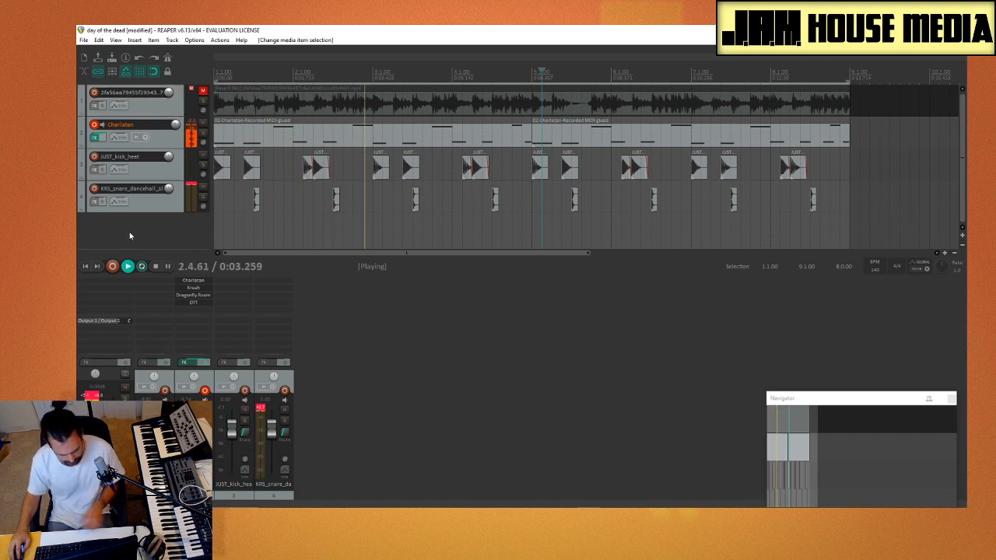
Step: Browse the Media Explorer to the Drums Samples\Hat folder and audition closed hats such as Hat_Closed_03.wav and Hat_Closed_05.wav
key(ctrl+alt+x)
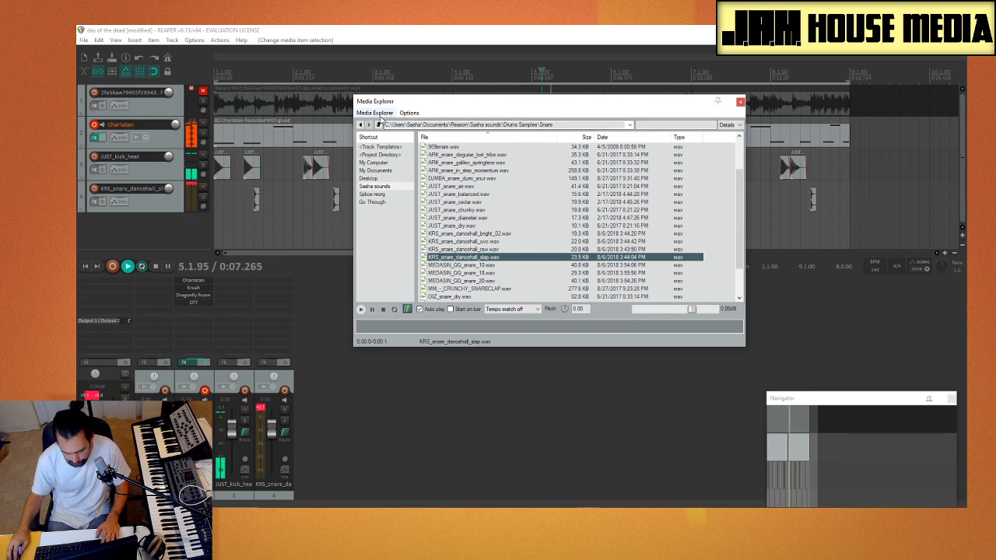
click(378, 124)
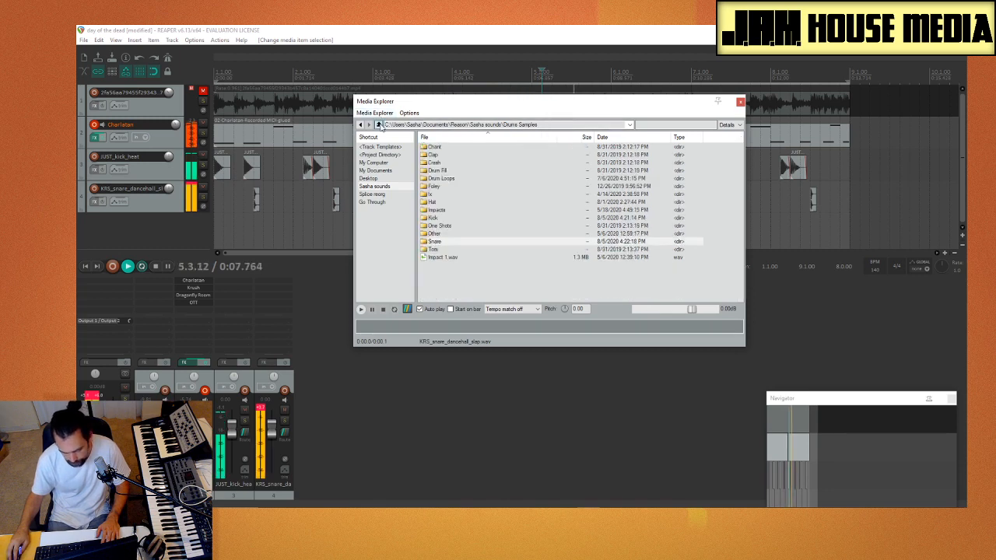
click(452, 202)
double_click(451, 202)
click(484, 211)
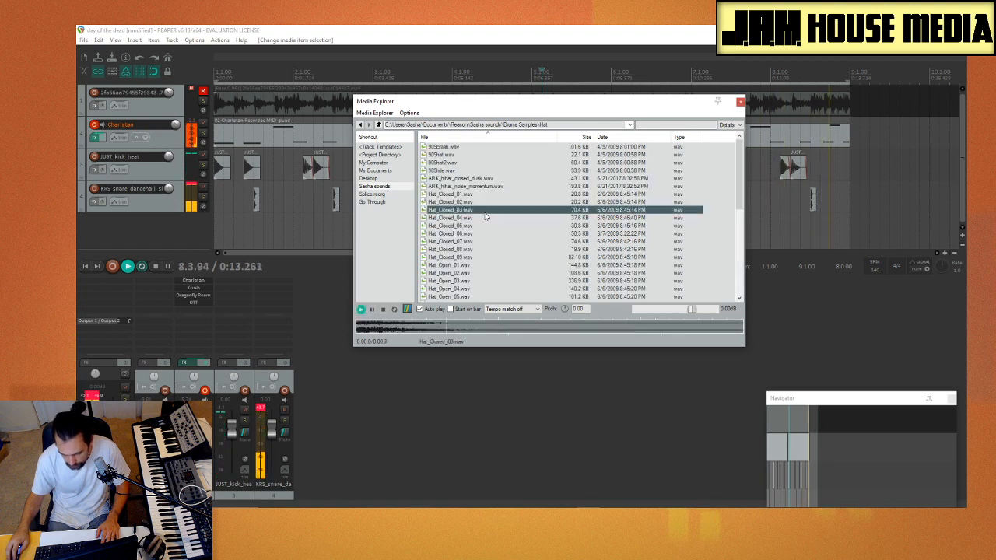
click(483, 224)
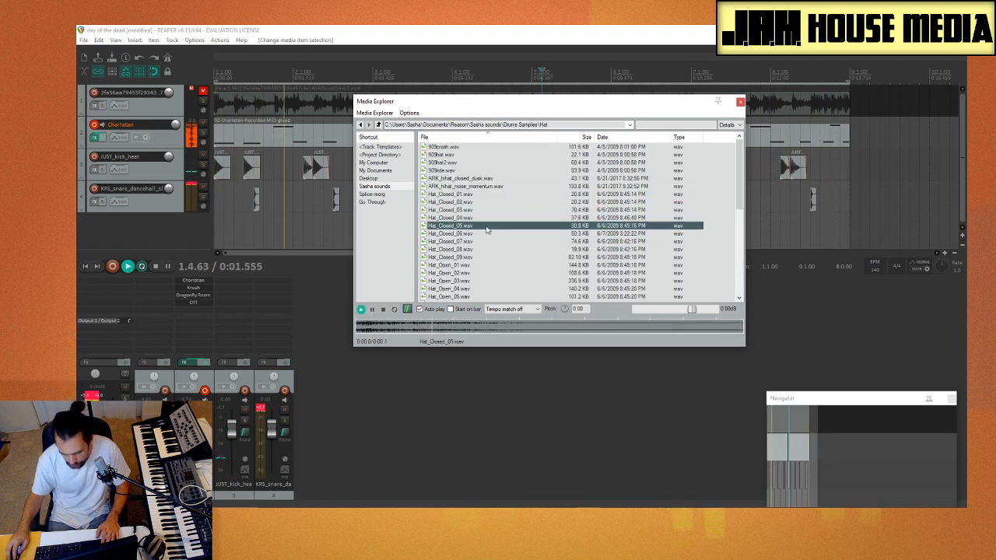
Step: Insert Hat_Closed_01.wav on a new track below the snare at the start of bar 1, and close the Media Explorer
click(474, 194)
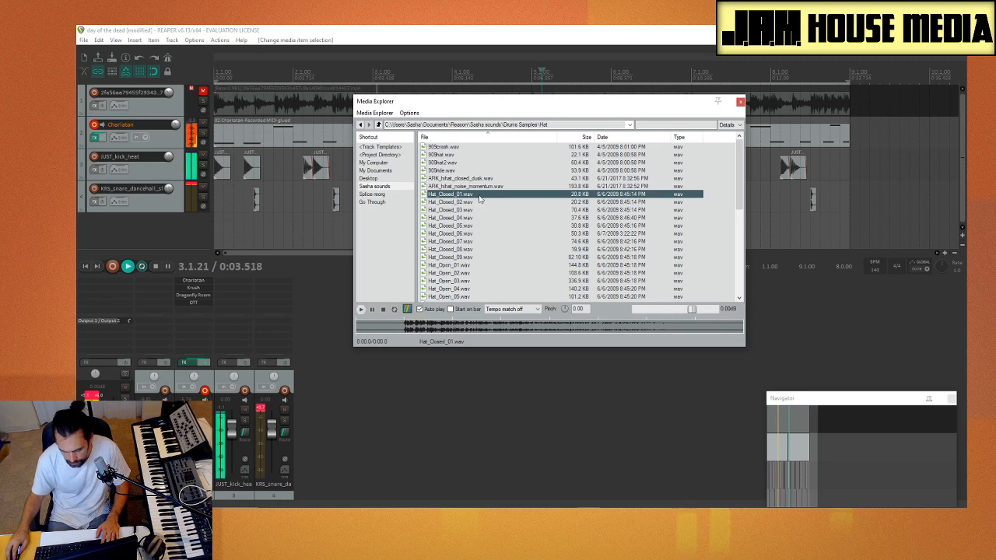
drag(218, 237, 220, 234)
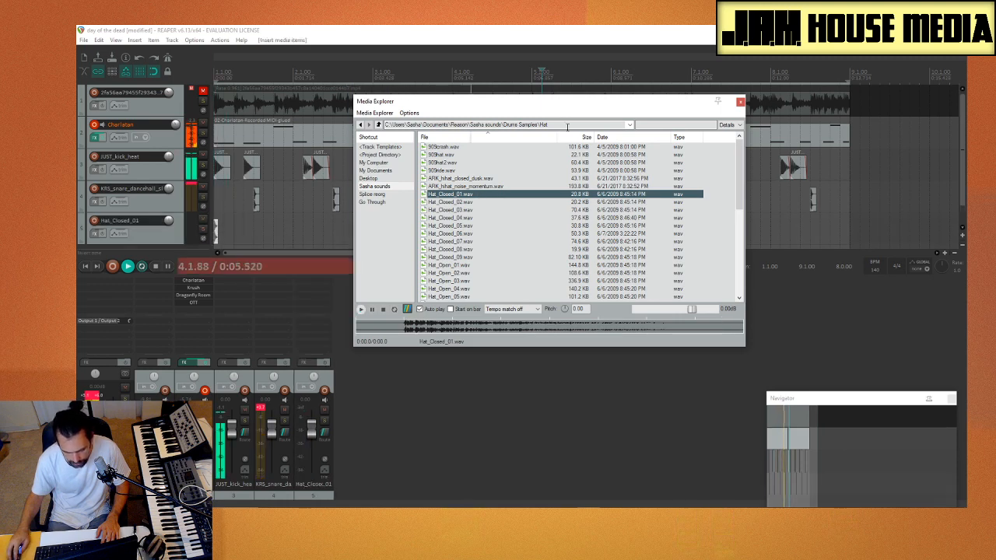
click(740, 103)
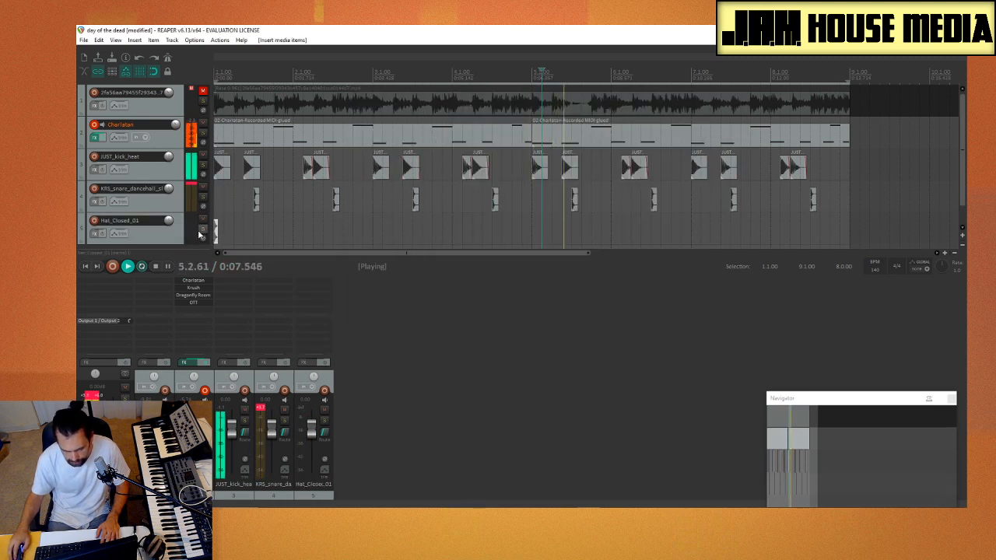
Step: Move the closed hat half a beat later, to the offbeat of beat 1 in bar 1
scroll(221, 228, up, 3)
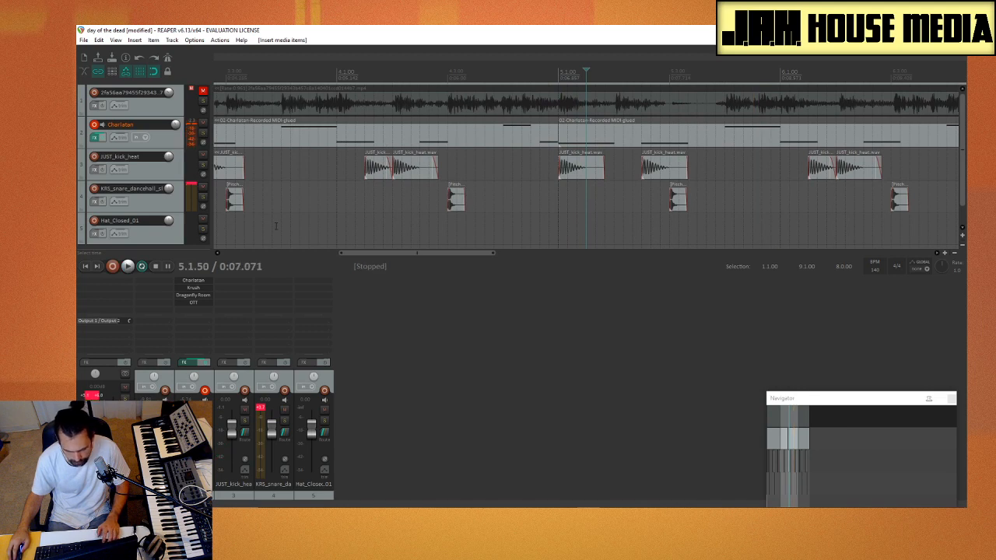
scroll(276, 226, left, 5)
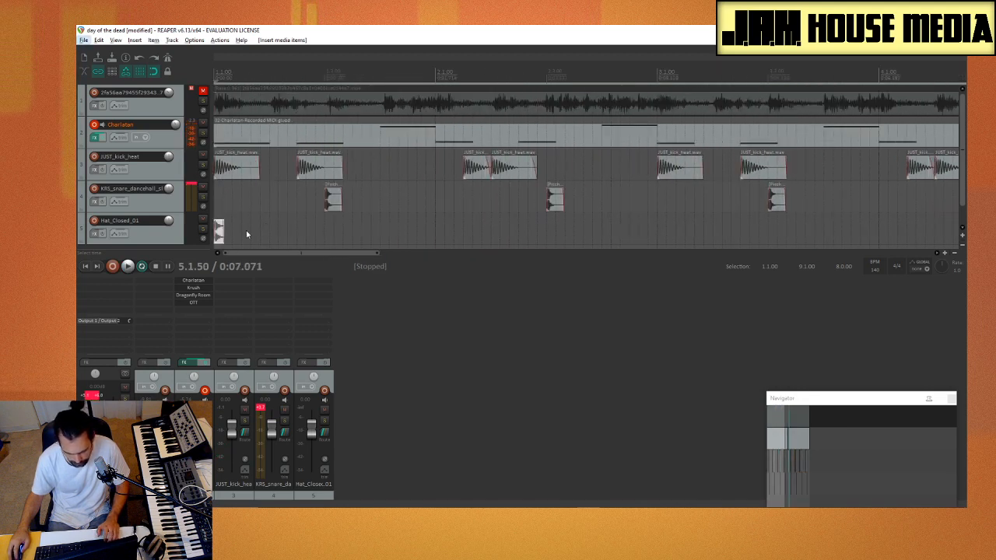
drag(219, 231, 238, 232)
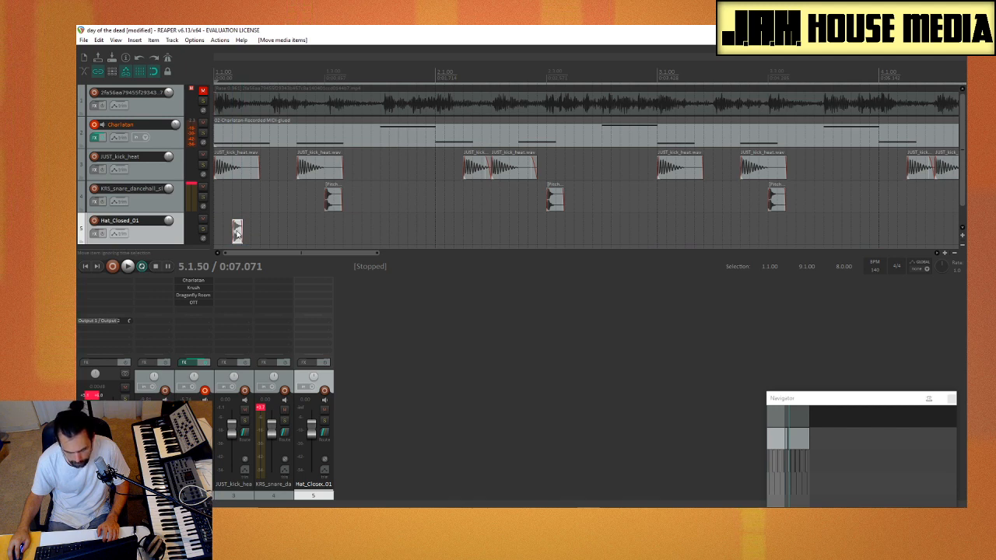
drag(238, 232, 246, 232)
key(space)
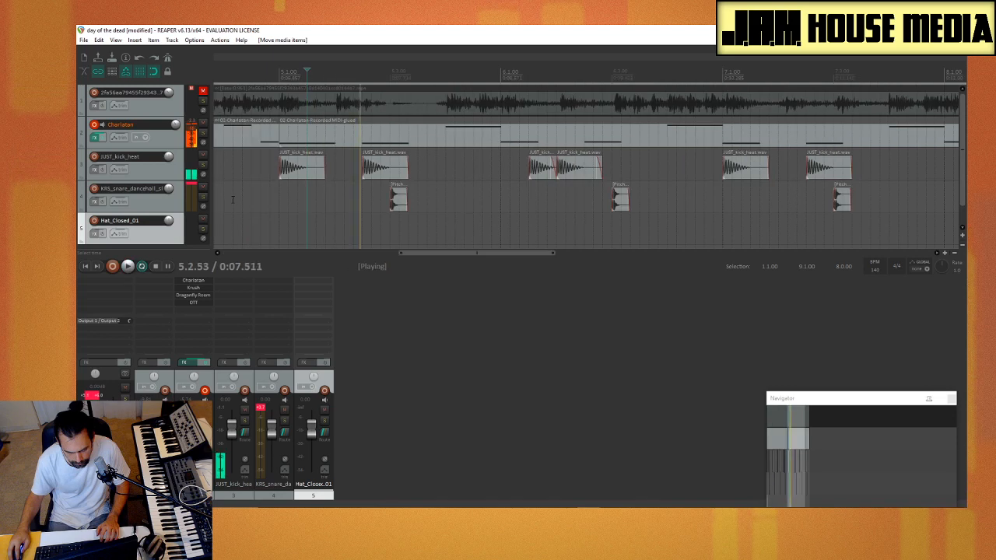
key(space)
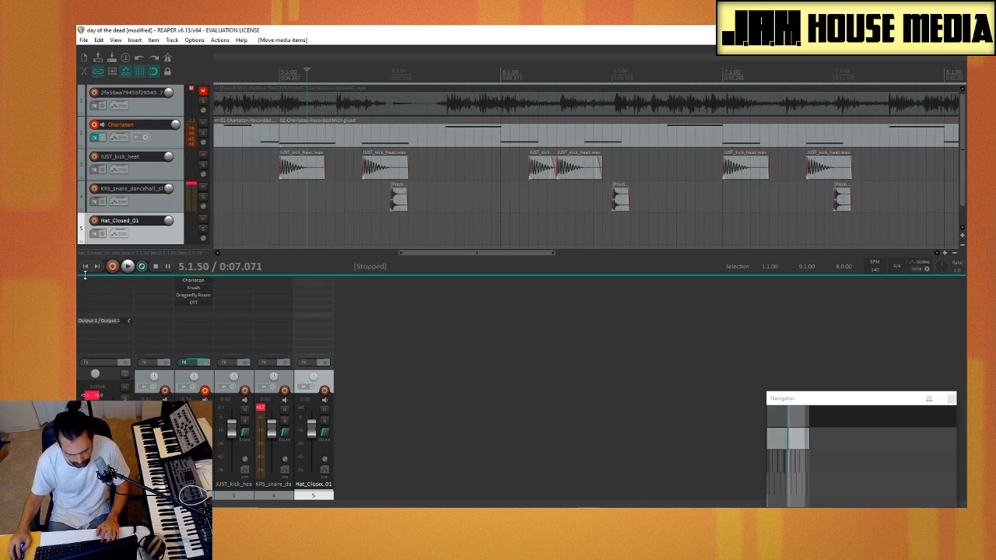
Step: Set the time selection to bars 1 and 2 and listen to the hat from the project start
key(Home)
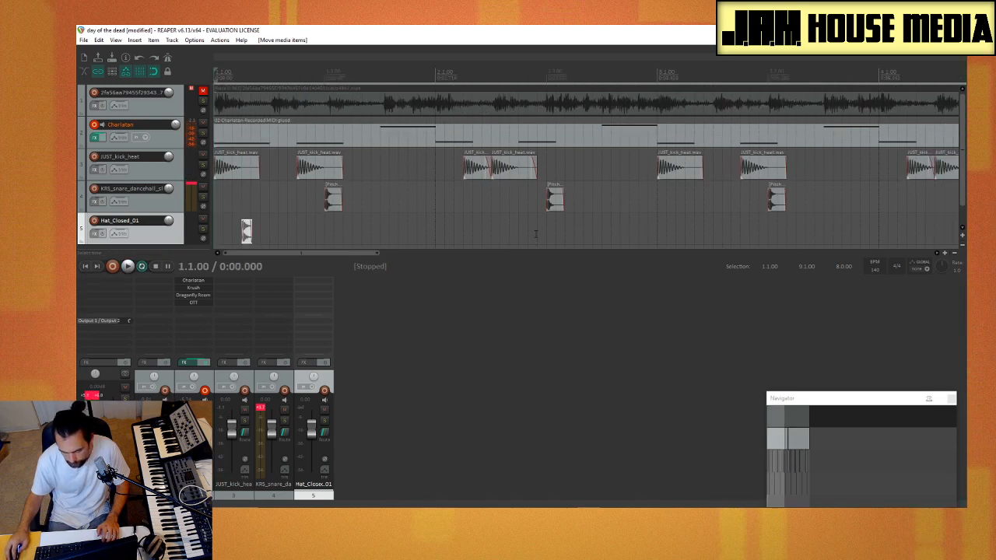
drag(655, 223, 85, 243)
key(space)
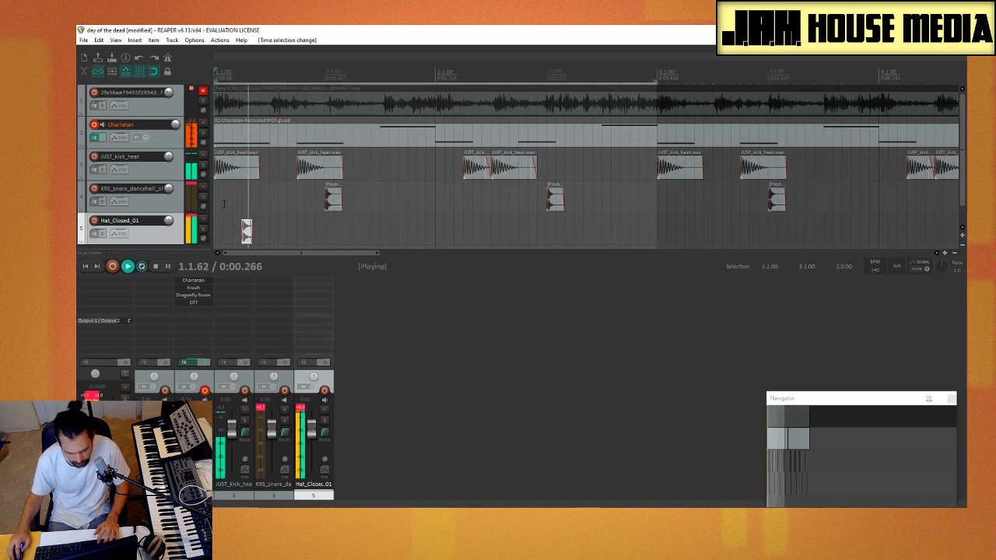
key(space)
Step: Copy the closed hat to beat 2 and to the offbeat of beat 2 in bar 1, and listen
drag(249, 222, 301, 235)
key(space)
key(space)
click(285, 237)
key(space)
key(space)
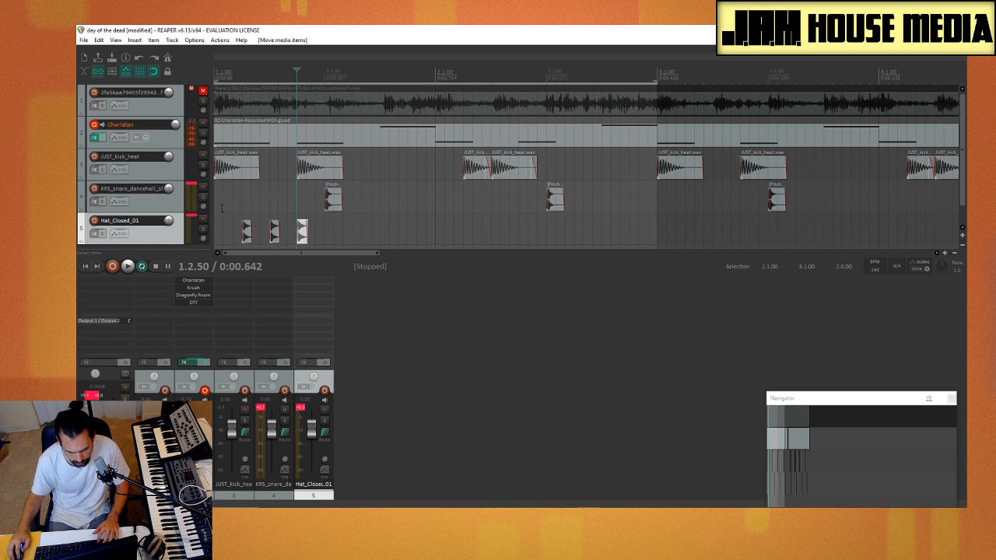
click(220, 208)
key(space)
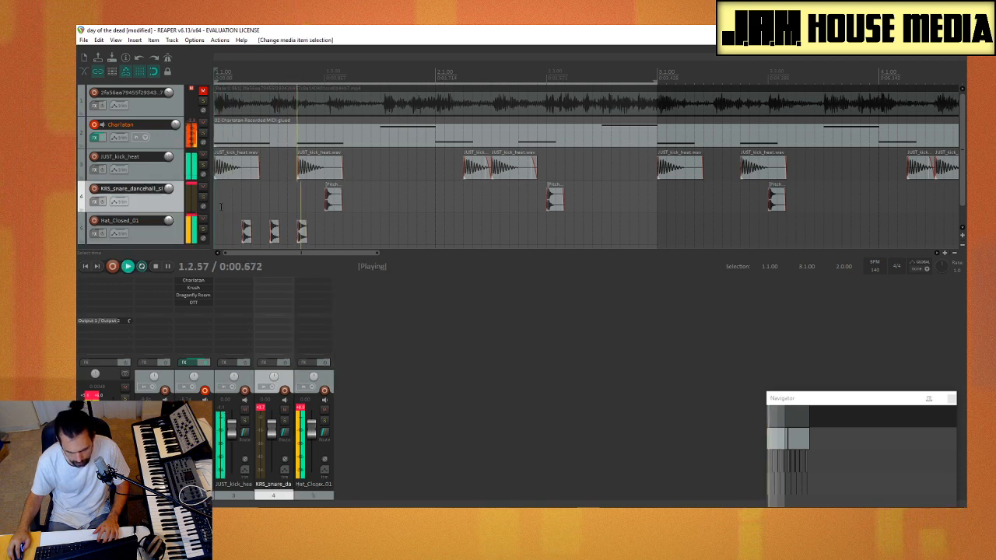
key(space)
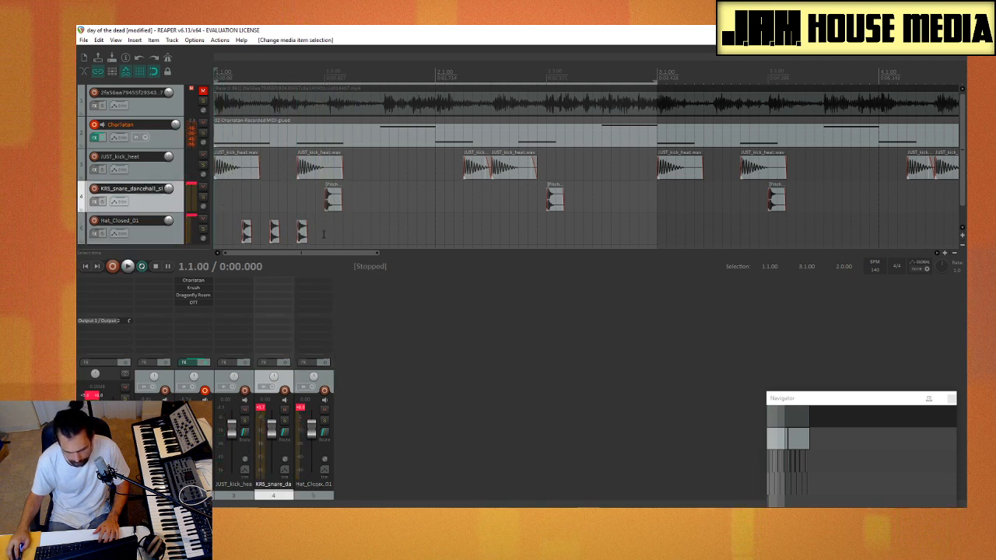
Step: Try a pattern of four hat copies in the second half of bar 1, adjusting the last two while listening
drag(303, 234, 415, 244)
key(space)
key(space)
key(space)
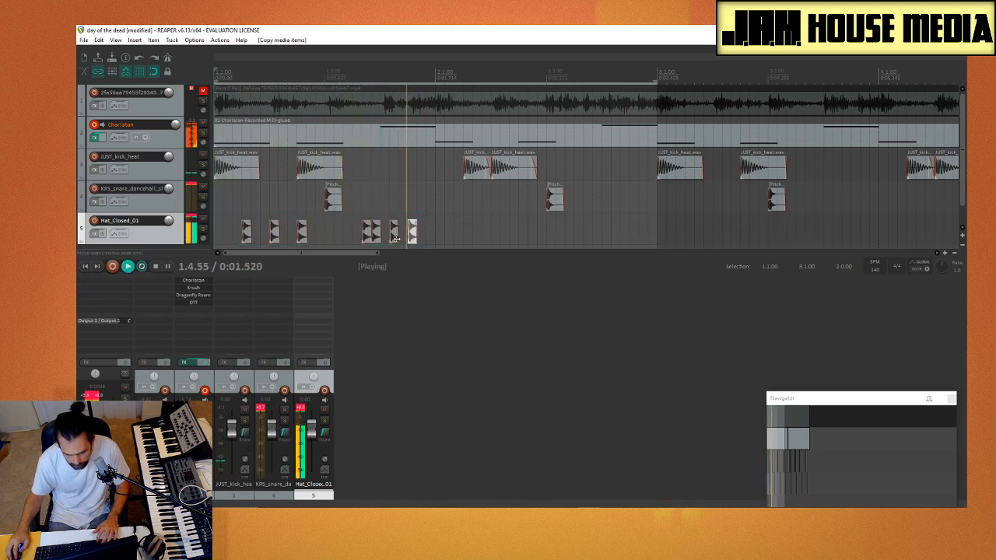
drag(394, 239, 440, 244)
key(space)
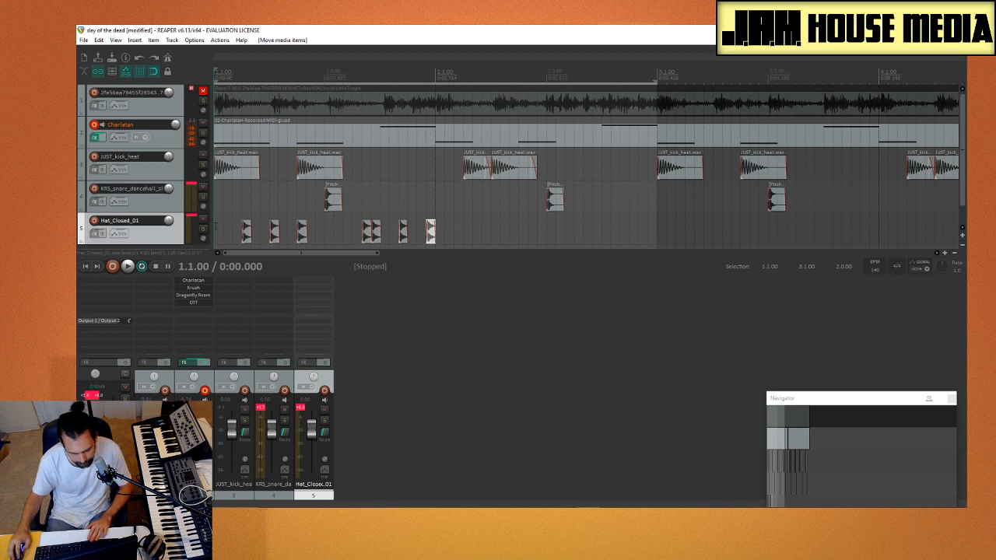
Step: Set the grid line spacing to 1/16 and play the loop from bar 1
right_click(141, 71)
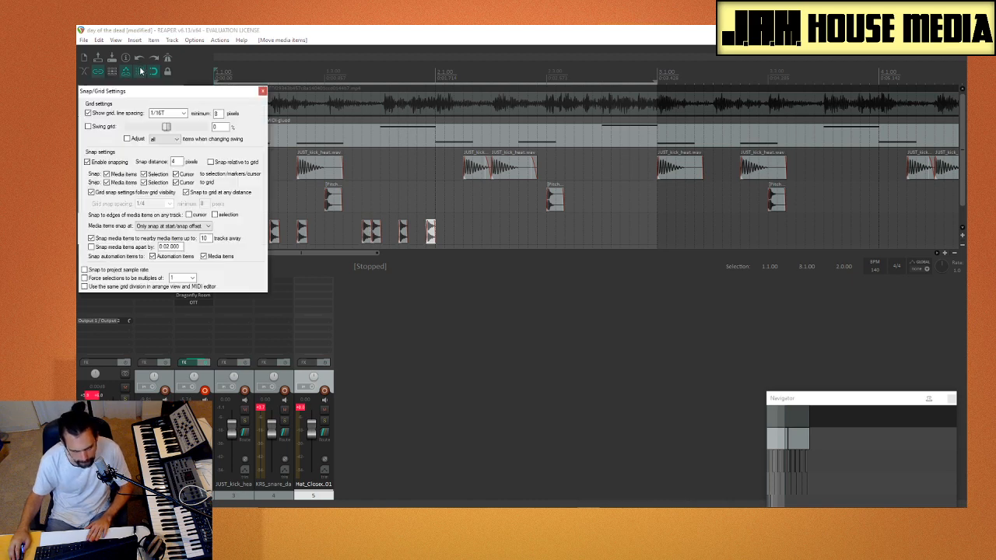
click(184, 114)
click(180, 164)
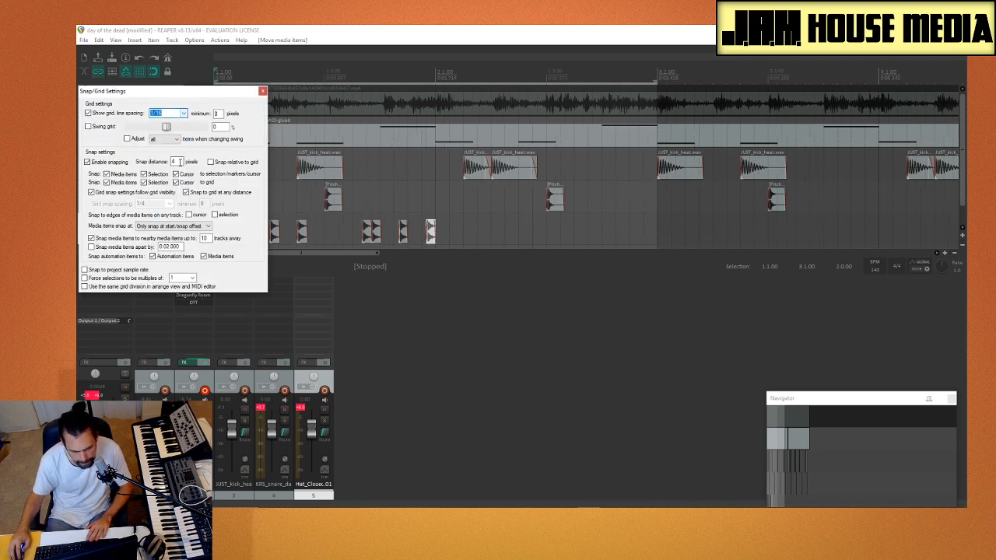
click(261, 92)
key(space)
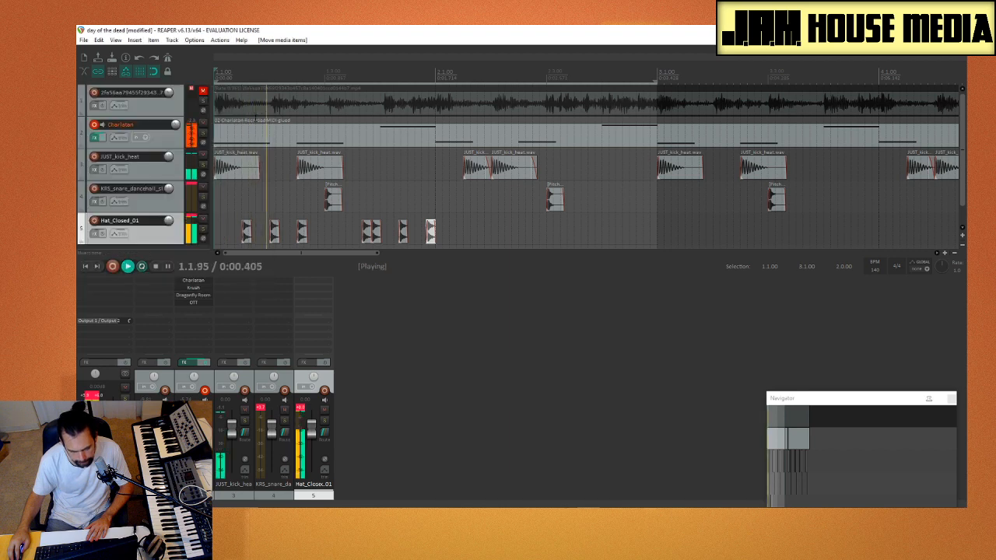
key(space)
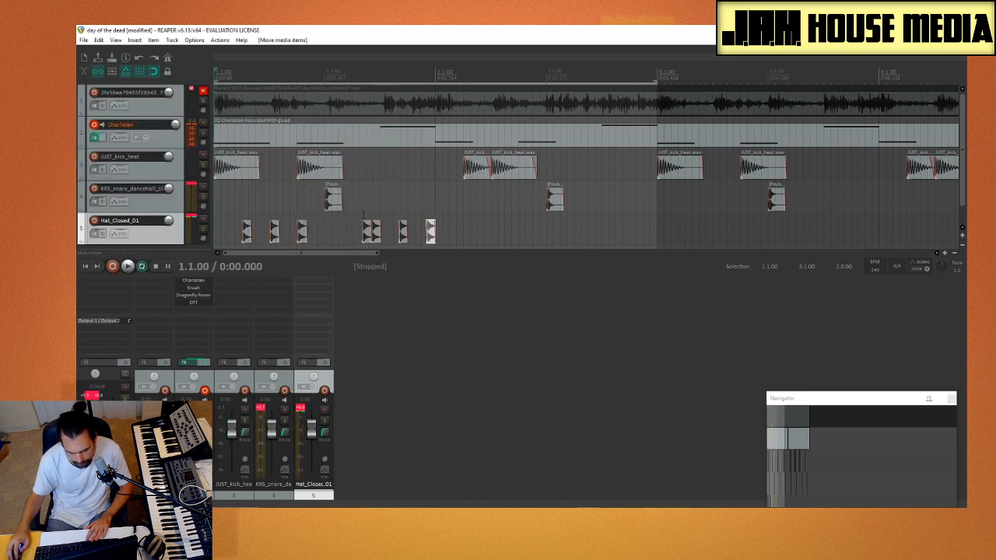
Step: Shift the hats following bar 1's snare closer together, listen, and delete all hats in the second half of bar 1
mouse_move(366, 233)
mouse_down()
mouse_move(399, 235)
mouse_move(370, 238)
mouse_up()
key(space)
key(space)
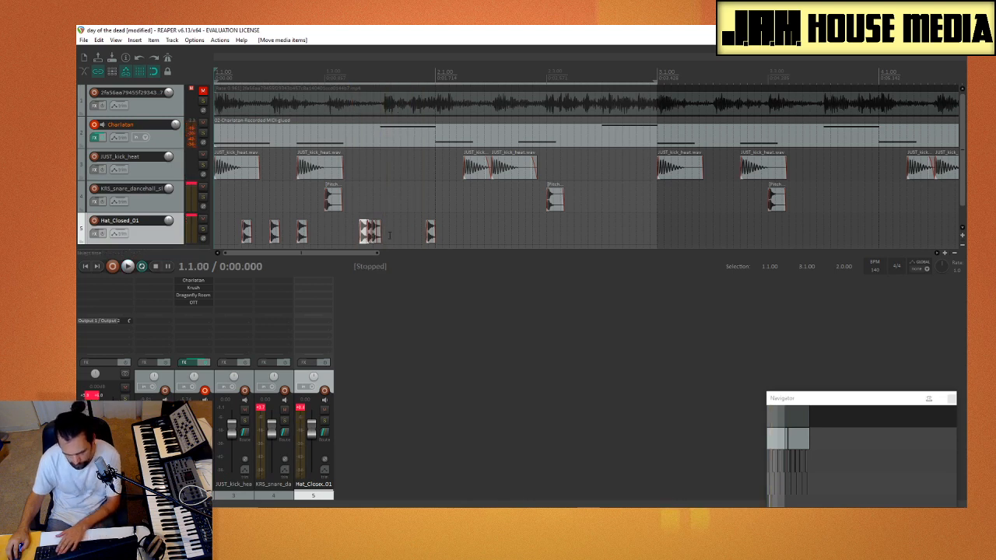
drag(406, 231, 340, 233)
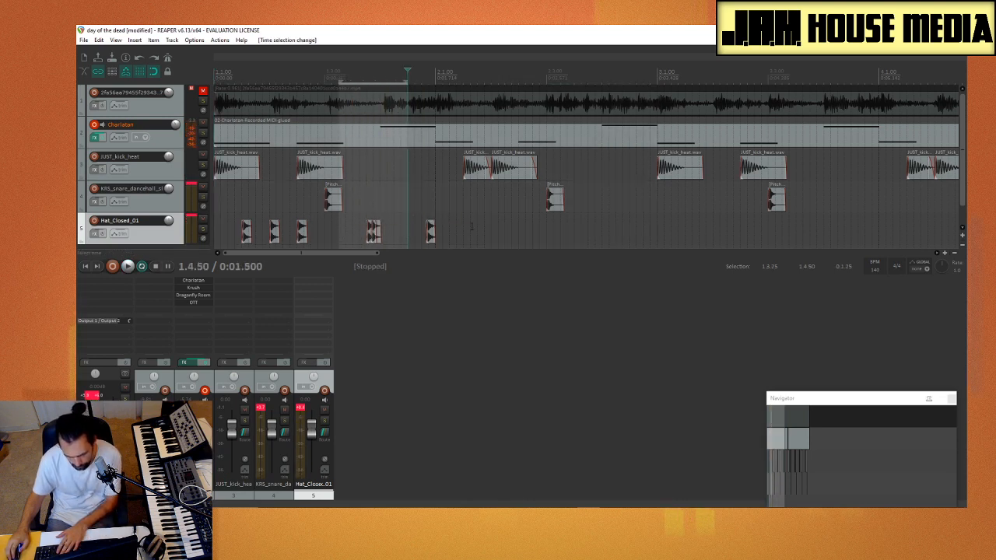
key(Delete)
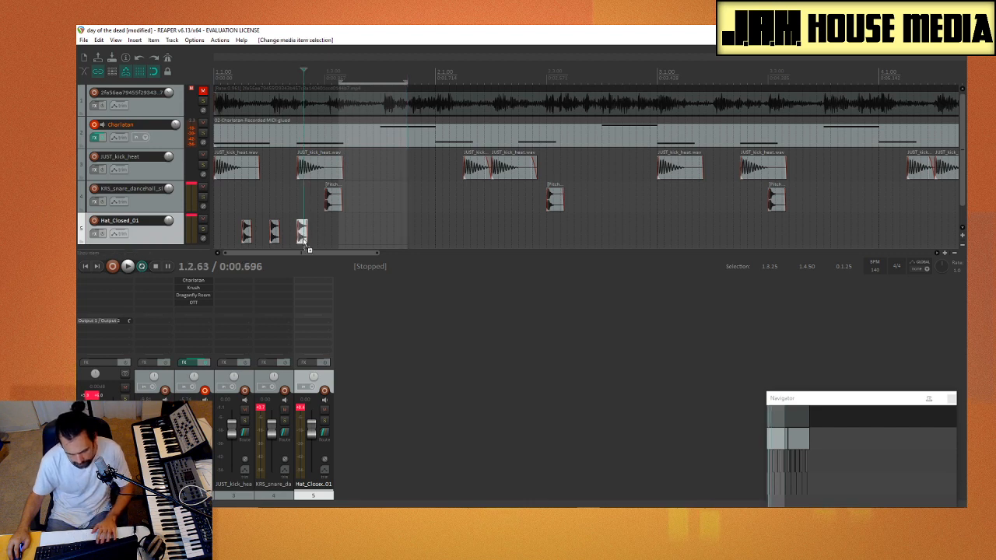
Step: Loop bar 1 and add three back-to-back hats from the offbeat of beat 3, plus one just after beat 4
drag(305, 241, 367, 244)
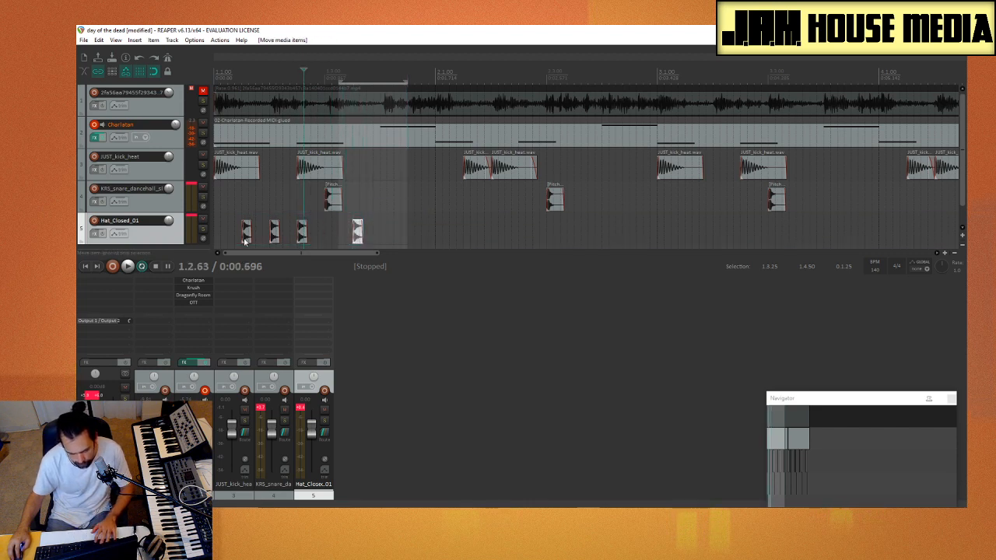
drag(217, 237, 433, 231)
key(space)
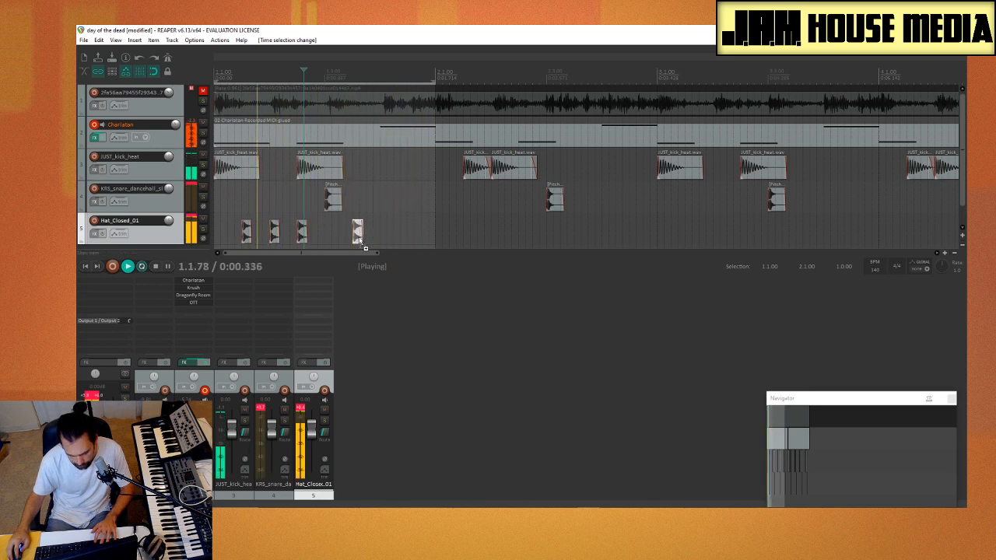
drag(360, 238, 379, 238)
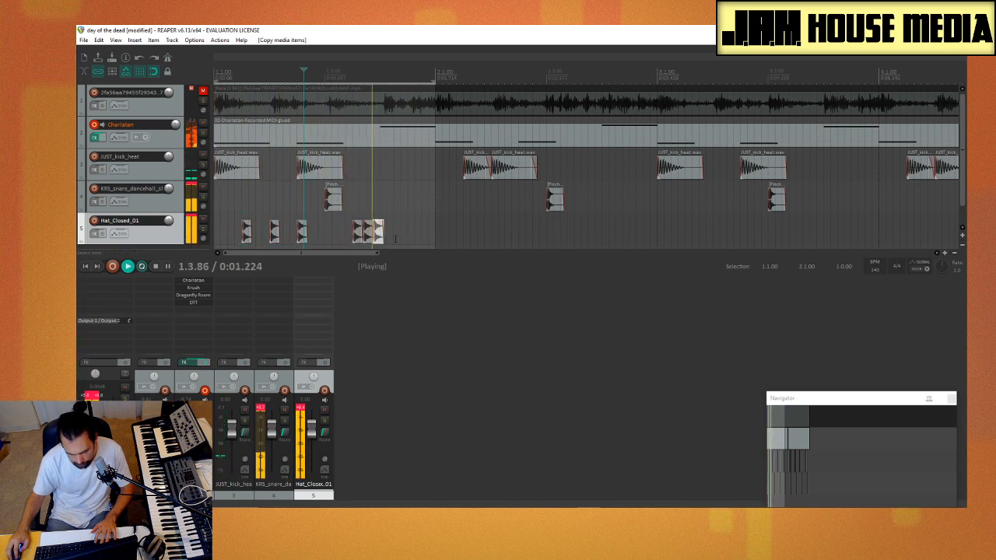
drag(379, 233, 399, 243)
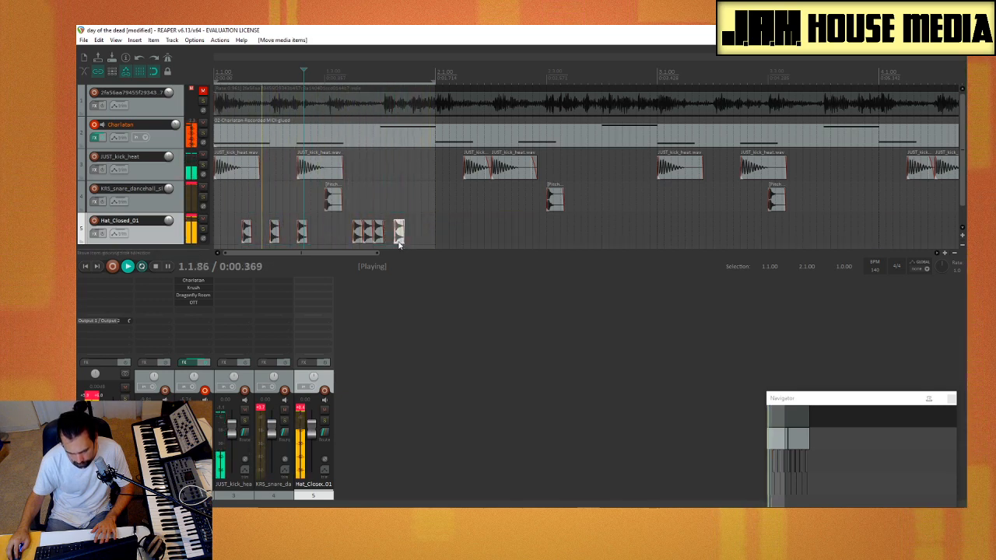
Step: Nudge bar 1's last hat slightly later, try a copy at the start of bar 2, and delete that copy
drag(398, 243, 405, 243)
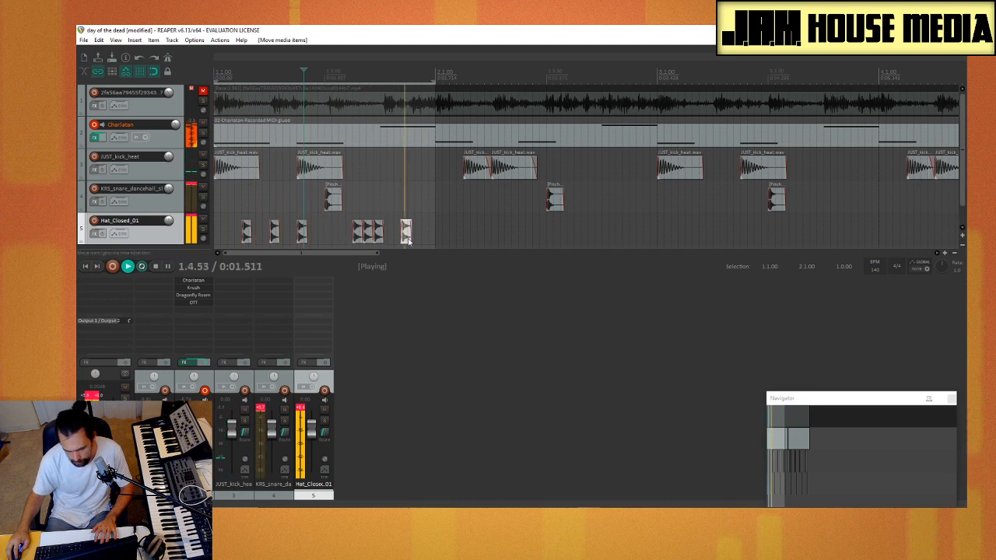
ctrl+drag(405, 241, 434, 242)
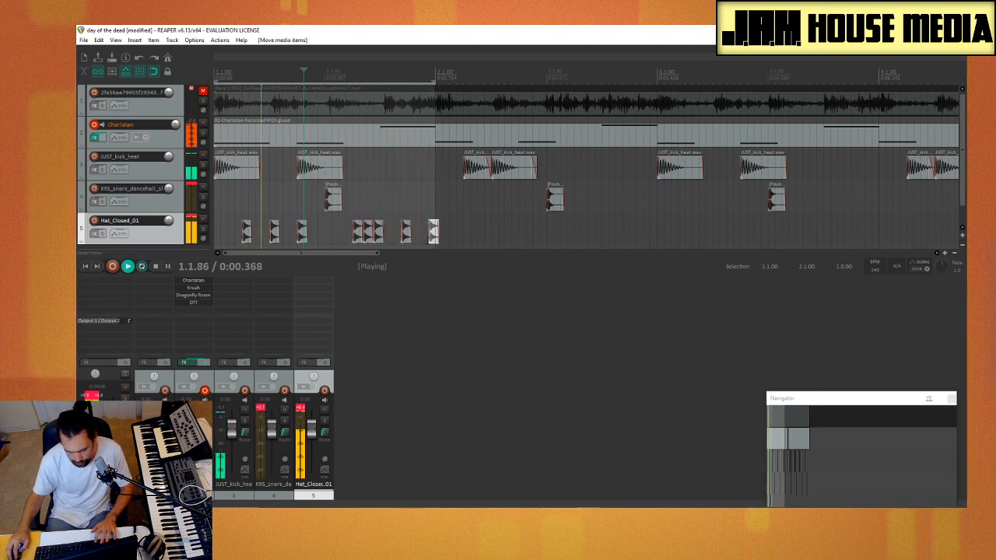
key(Delete)
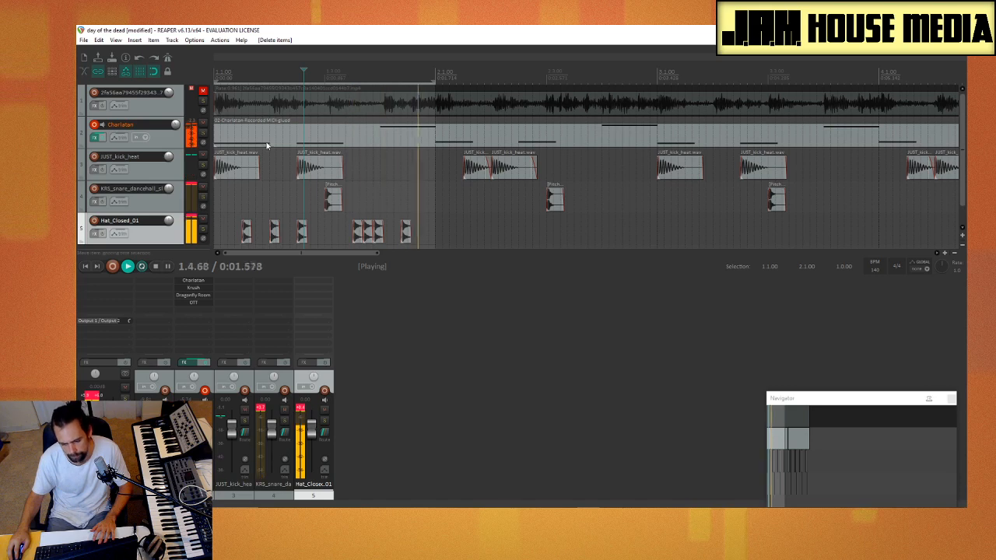
Step: Stop playback and delete all four hats in the second half of bar 1
key(space)
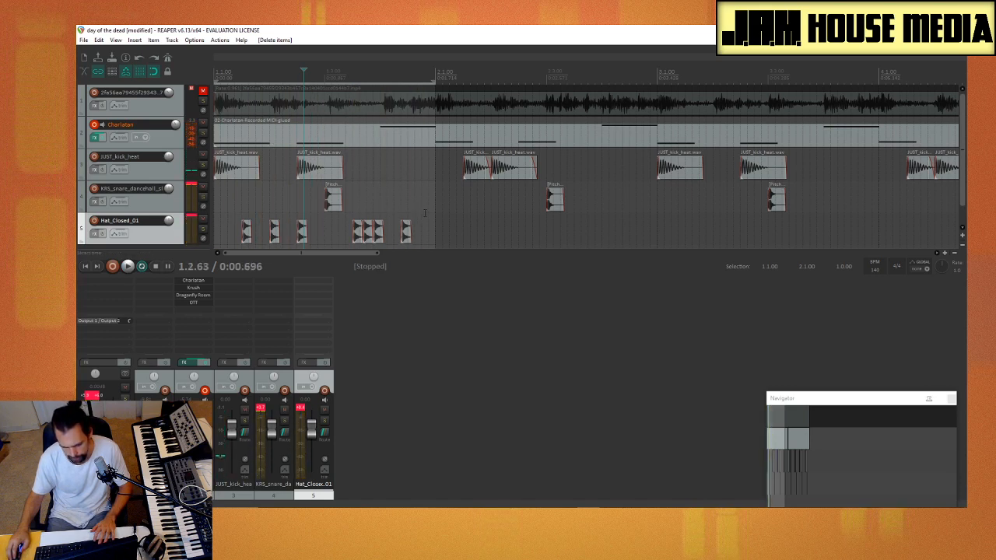
drag(425, 214, 347, 238)
key(Delete)
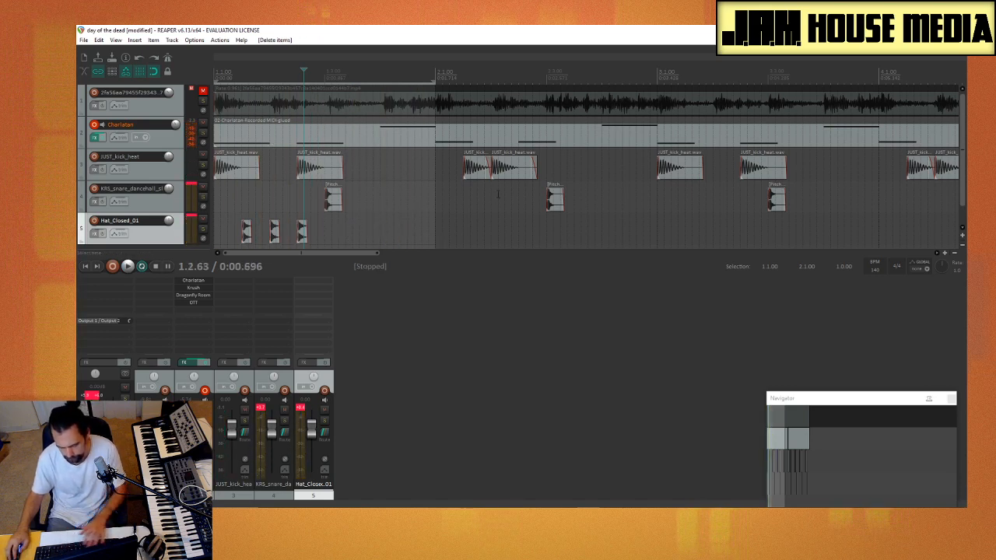
Step: Set the loop to bars 1–2 and listen to the beat with only the first three hats
drag(652, 231, 222, 226)
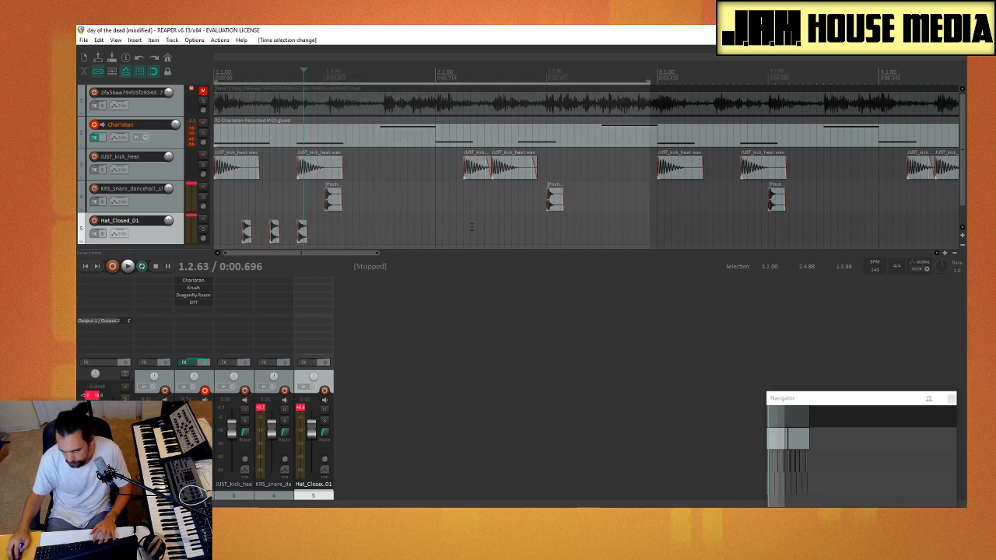
drag(658, 231, 219, 188)
key(space)
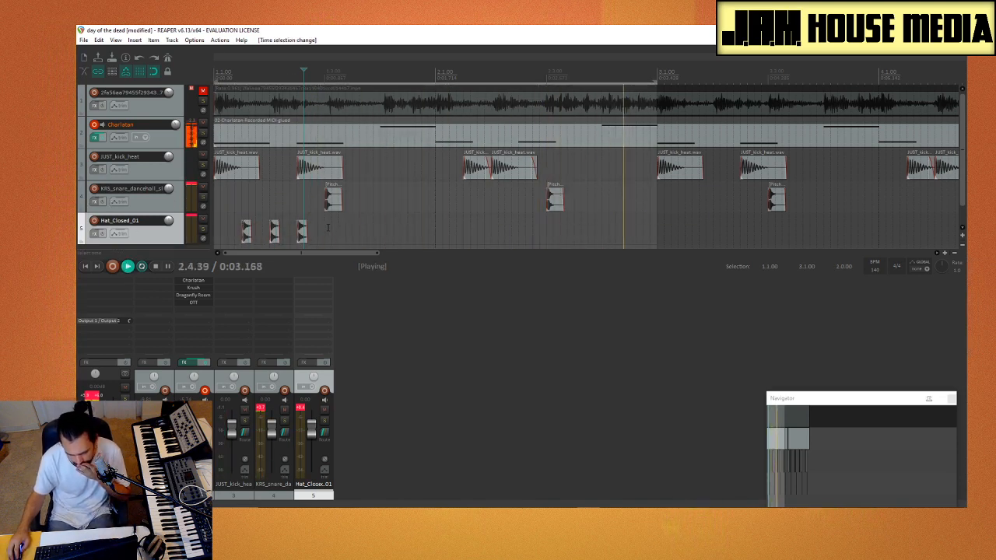
key(space)
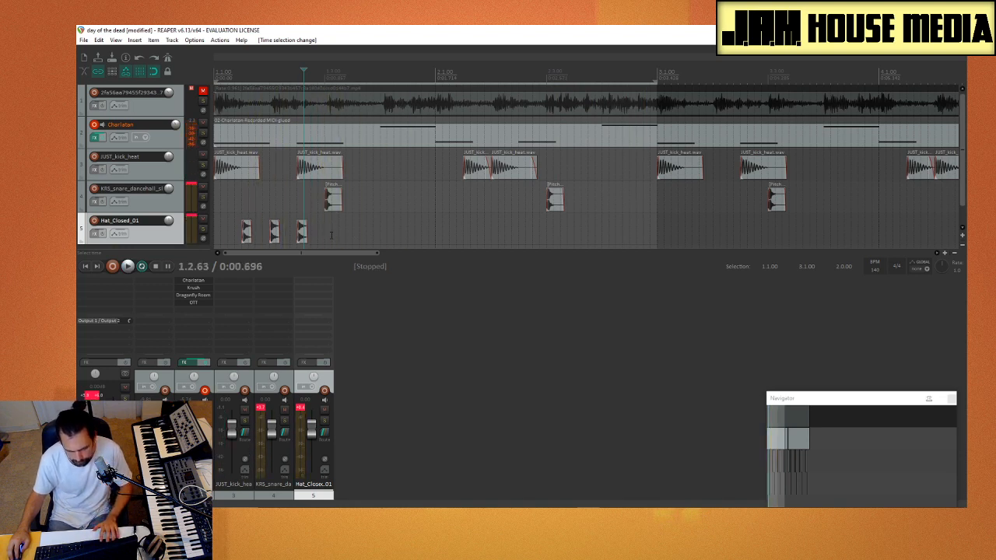
Step: Copy bar 1's three hats to start on the offbeat of beat 3, then audition bars 1–2 as a loop
drag(323, 230, 350, 242)
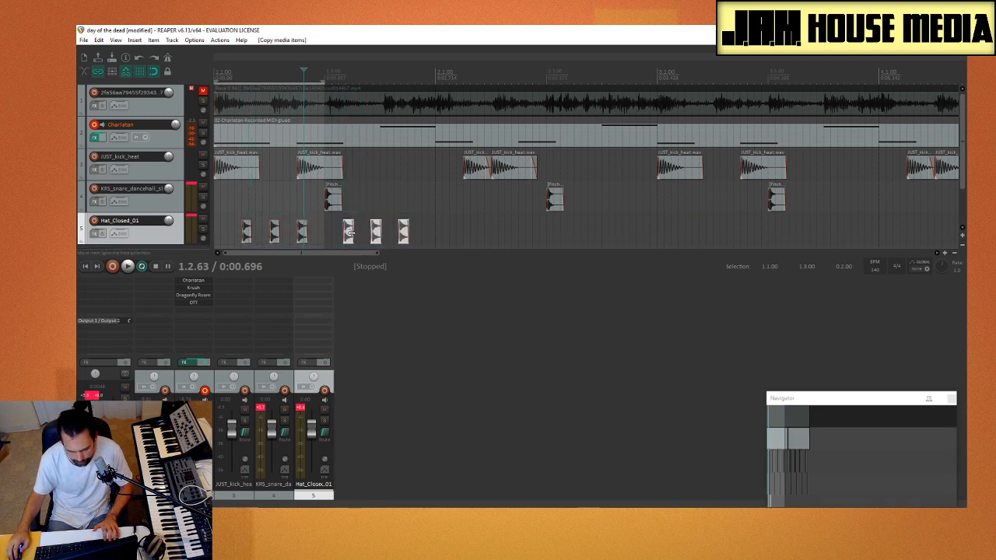
key(ctrl+z)
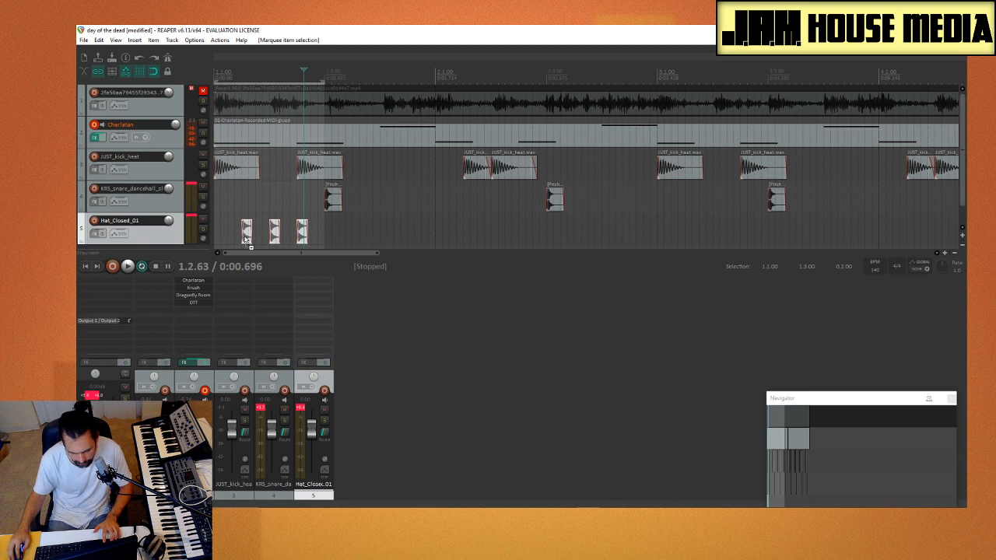
drag(245, 240, 359, 239)
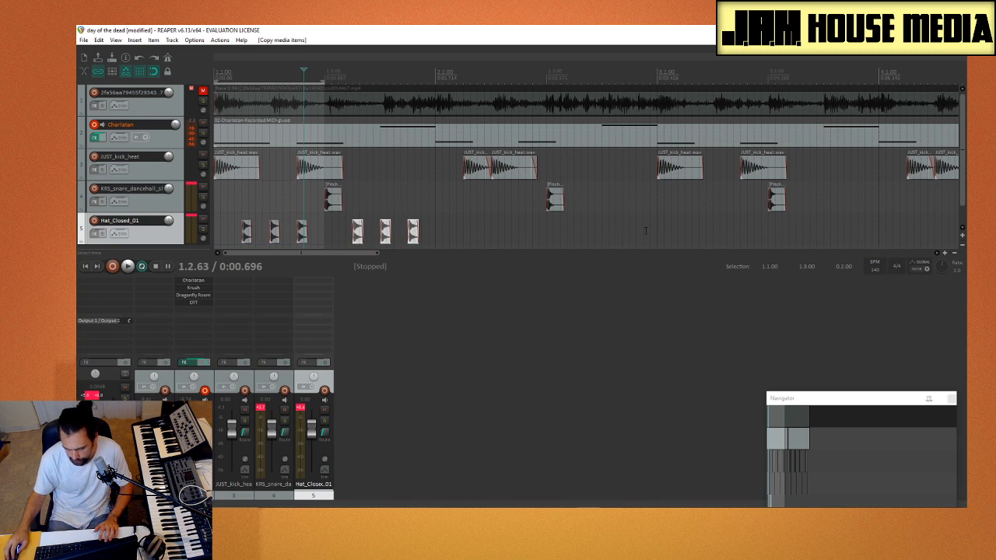
drag(645, 230, 305, 225)
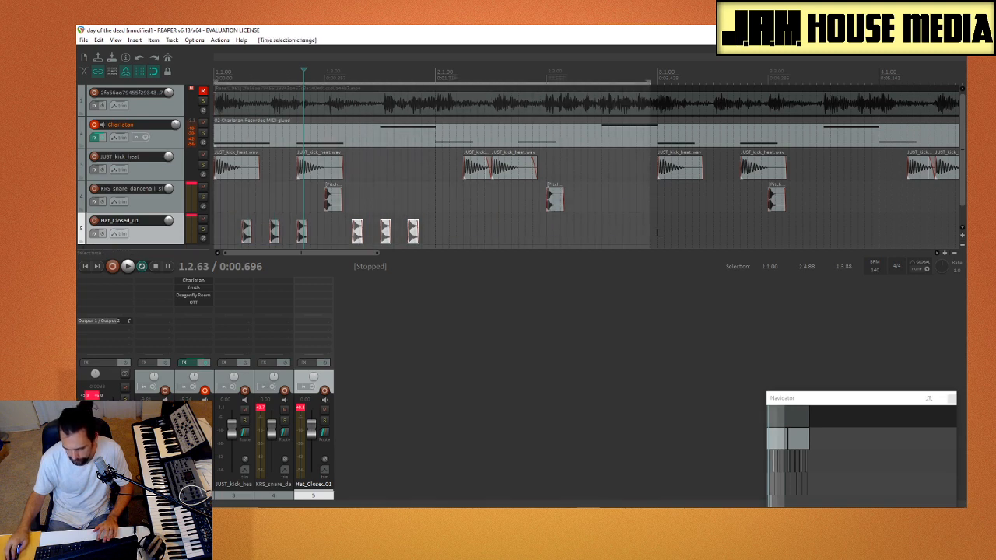
key(space)
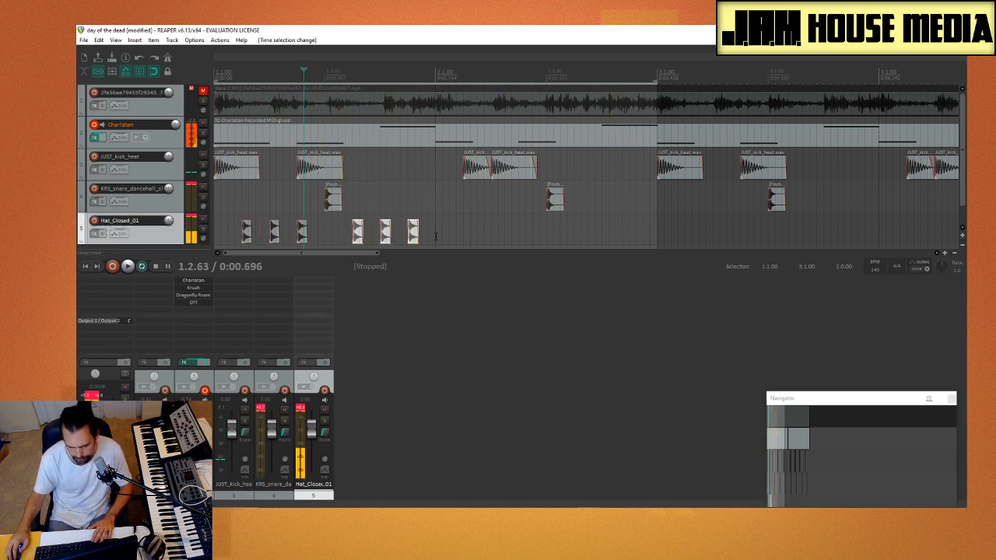
Step: Copy all six bar 1 hats to the same positions in bar 2 and play the loop
drag(314, 243, 467, 241)
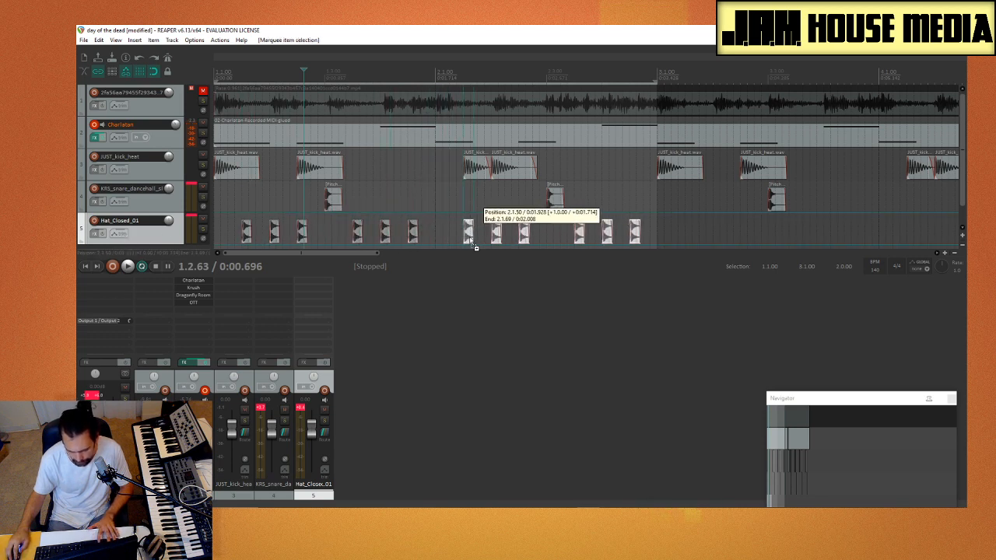
mouse_move(469, 241)
mouse_down()
mouse_move(479, 239)
mouse_move(471, 238)
mouse_up()
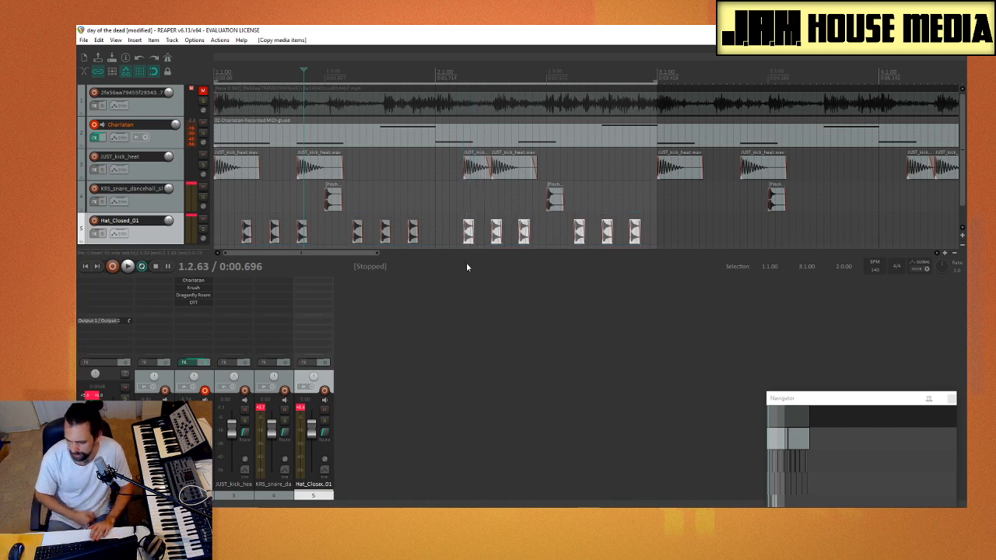
key(space)
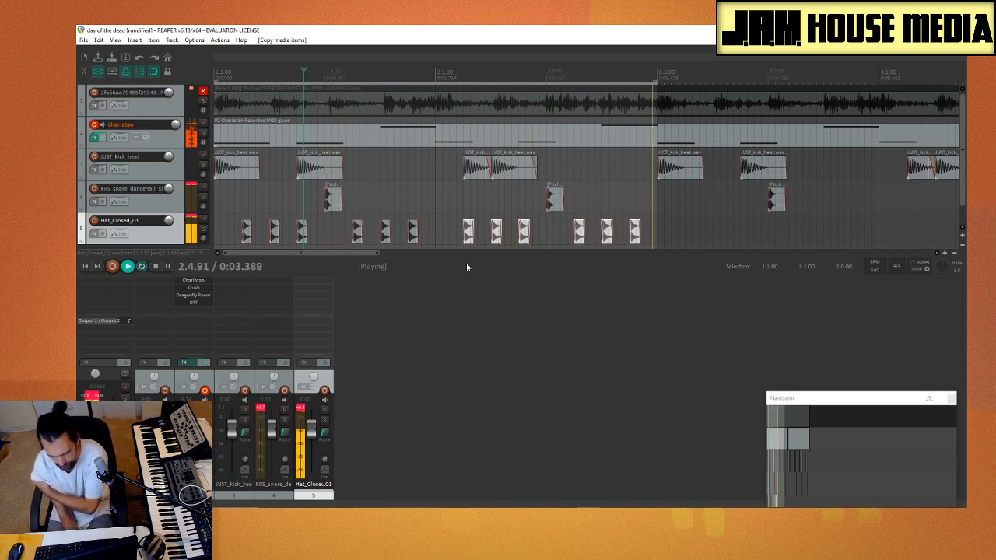
Step: Add a hat copy on the last sixteenth of beat 3 in bar 1 and delete bar 2's first hat
click(356, 237)
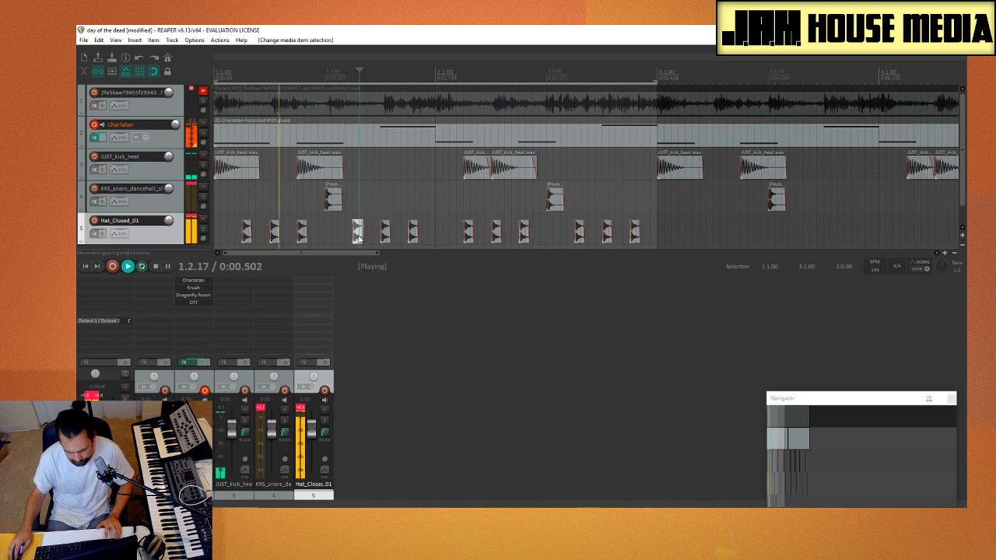
drag(357, 238, 377, 243)
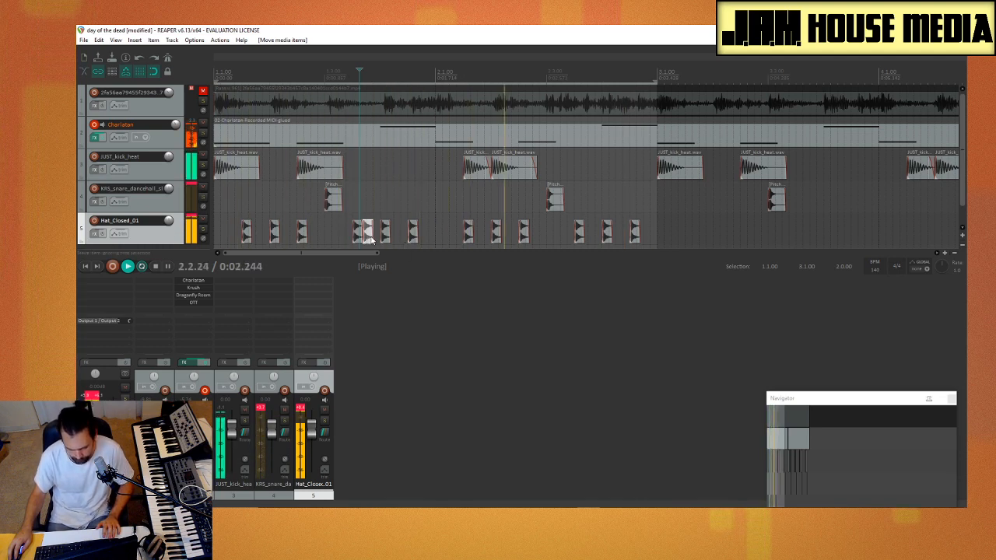
drag(366, 236, 369, 238)
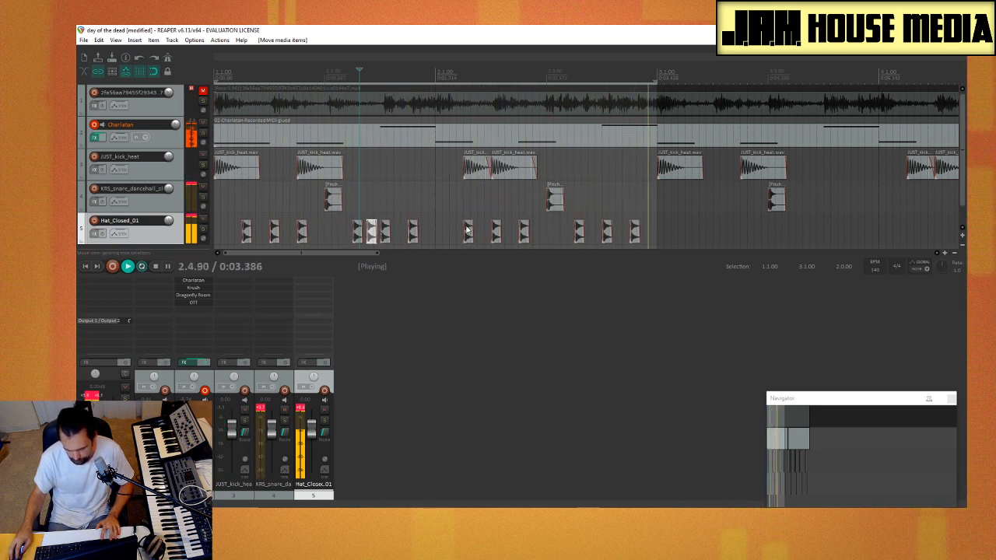
drag(471, 231, 482, 238)
key(Delete)
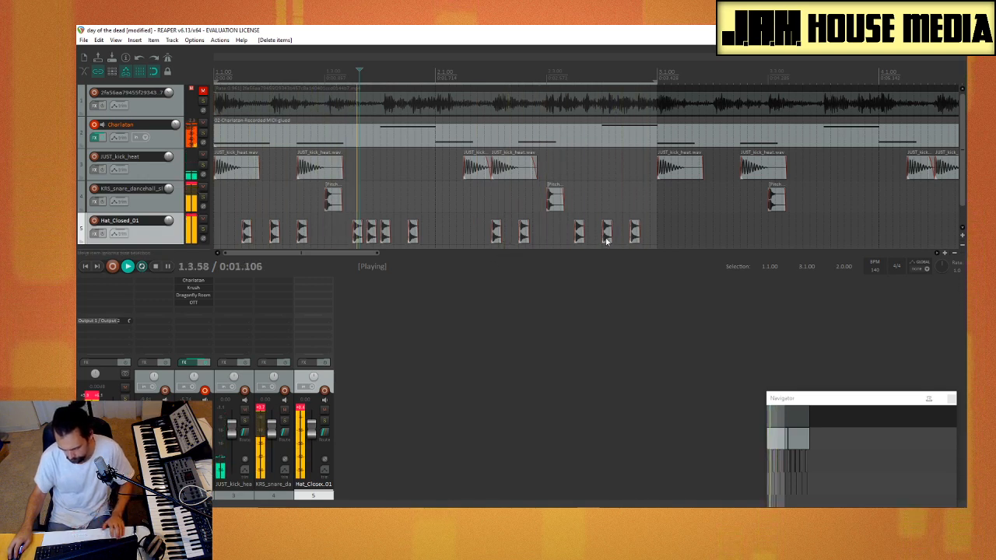
Step: Add a hat on the last sixteenth of bar 2, trying and removing another one a sixteenth after beat 4
drag(607, 241, 618, 240)
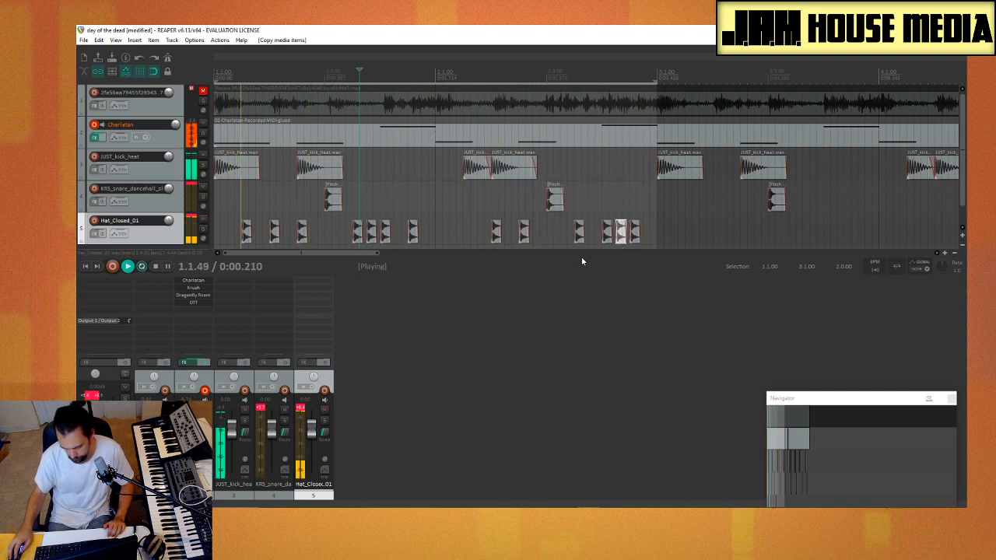
mouse_move(631, 236)
mouse_down()
mouse_move(653, 218)
mouse_move(648, 234)
mouse_up()
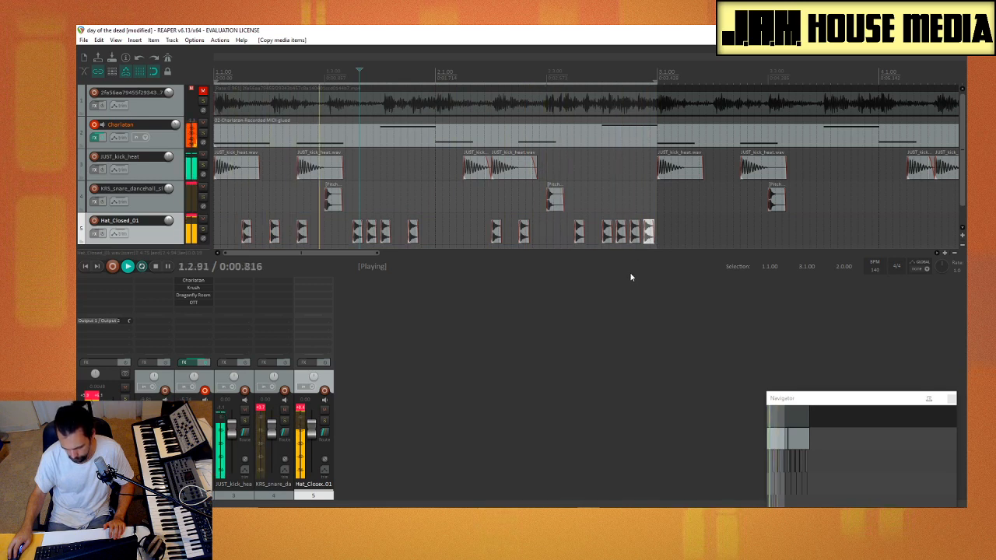
click(622, 233)
key(Delete)
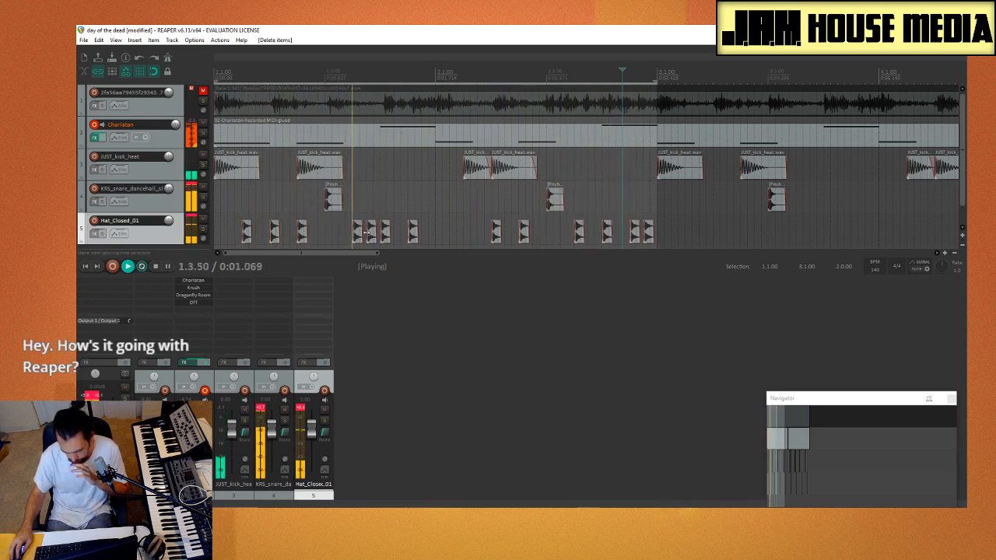
Step: Try a hat copy on the first beat of bar 1 while listening, and delete it
drag(249, 242, 221, 241)
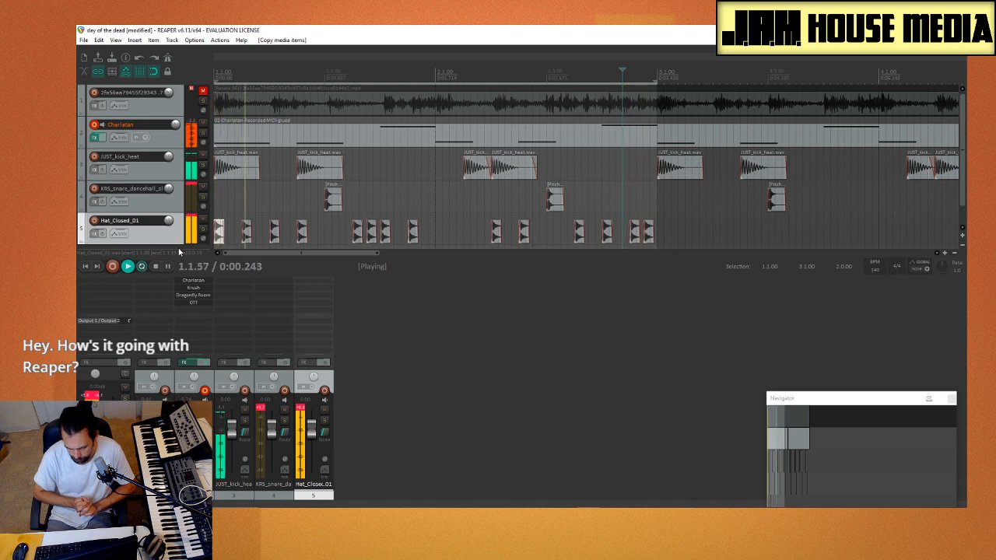
key(Delete)
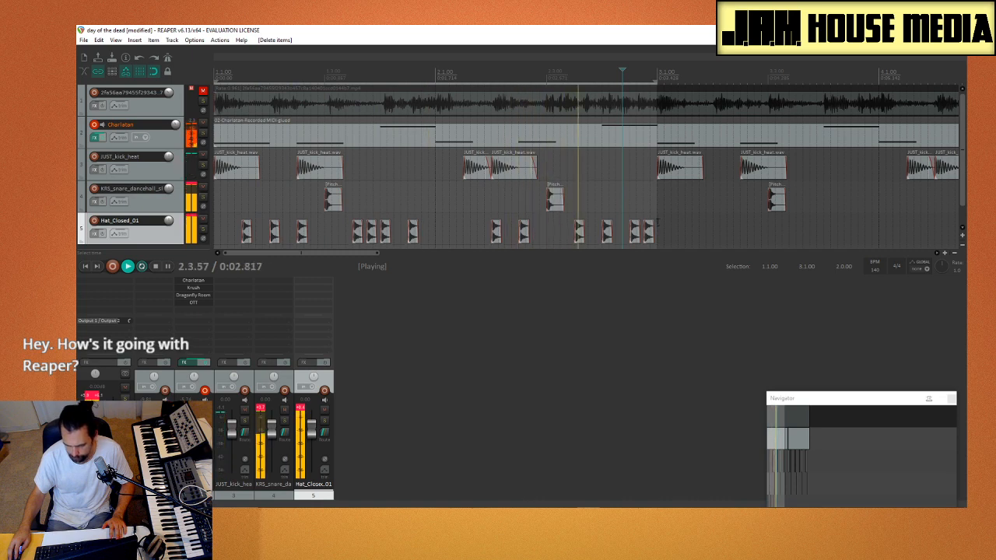
Step: Set the pitch of all the closed hats in bars 1–2 to -12 semitones and listen to the result
drag(657, 221, 675, 244)
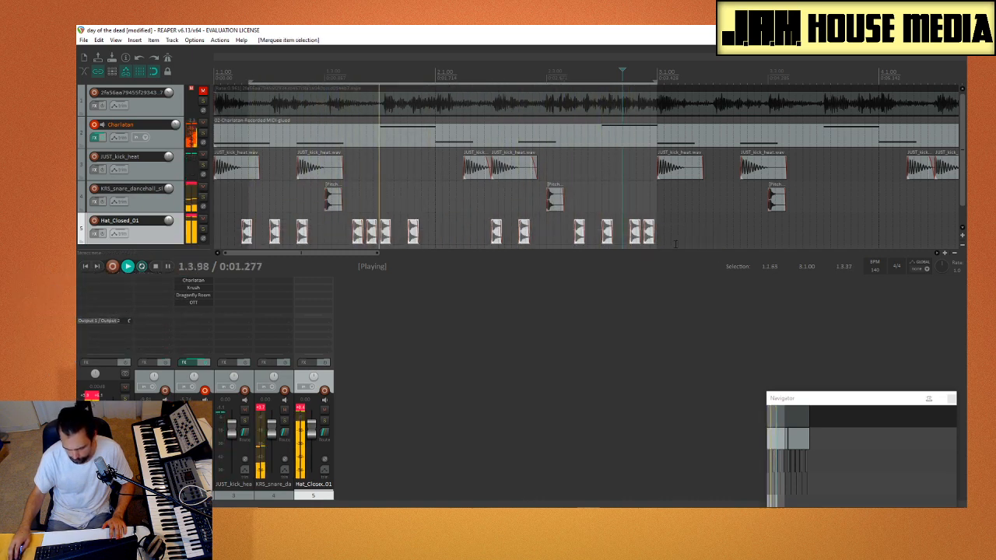
right_click(247, 235)
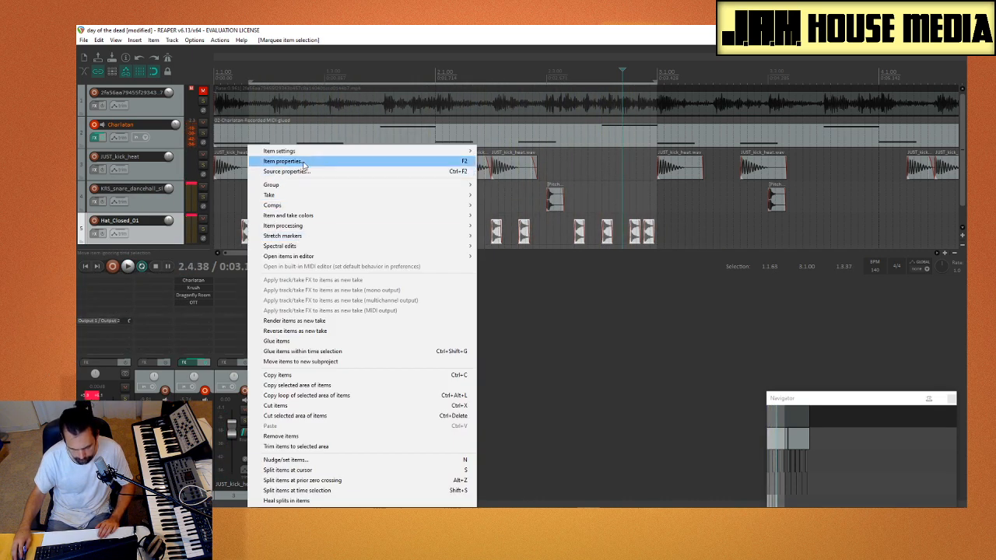
click(308, 162)
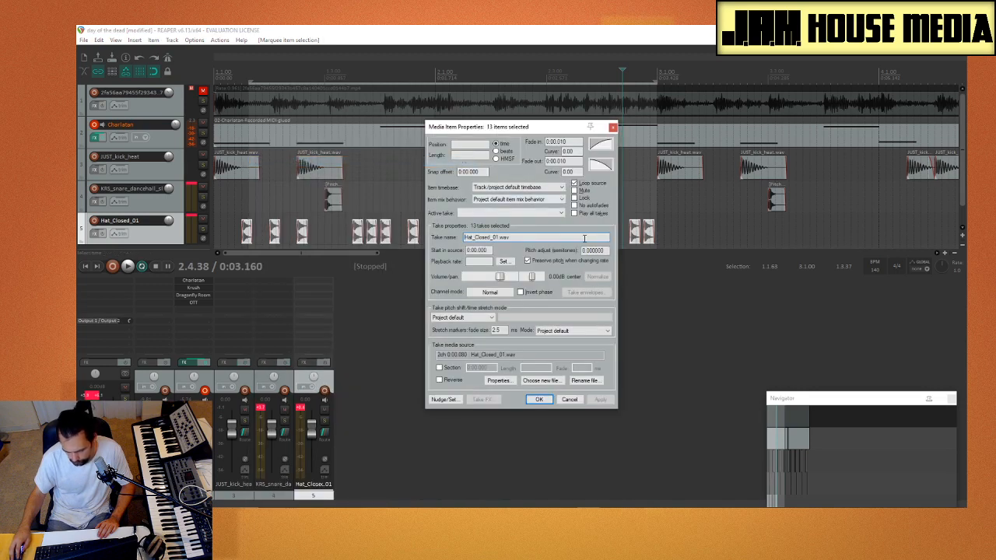
text(-12)
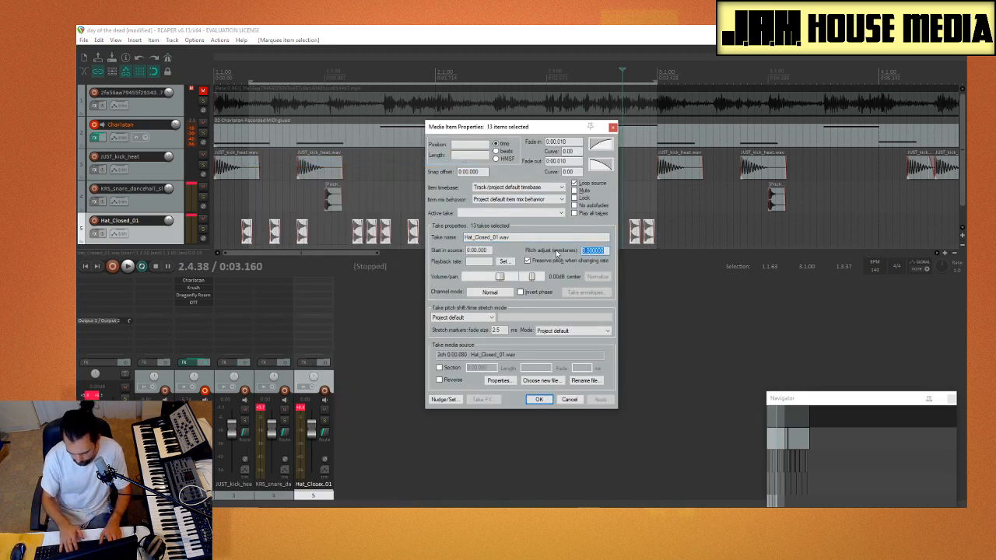
key(Return)
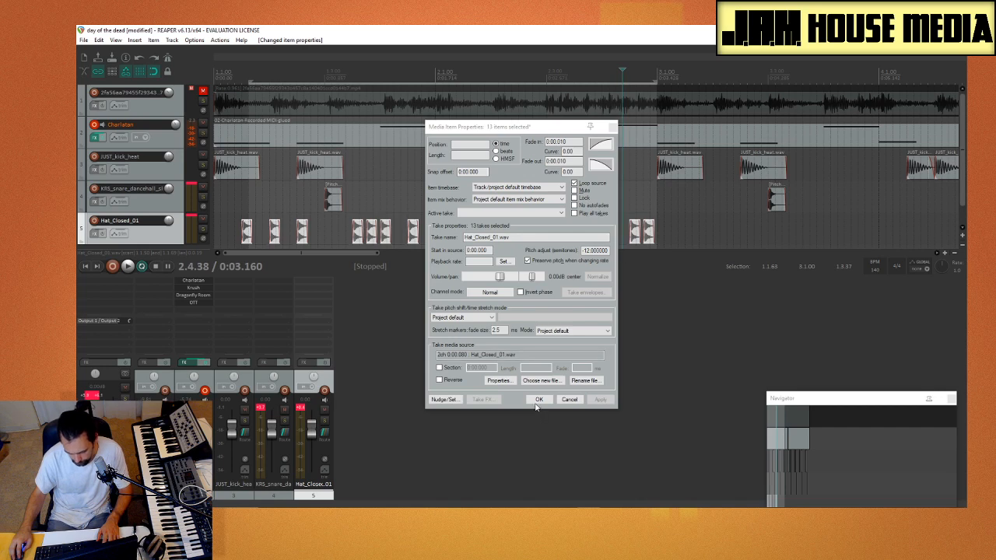
click(539, 399)
key(space)
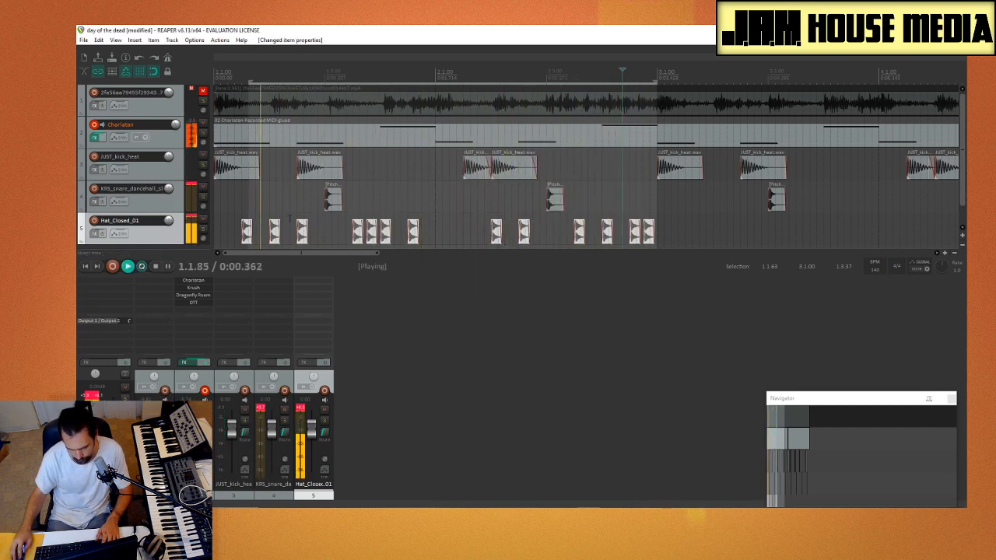
click(664, 231)
key(space)
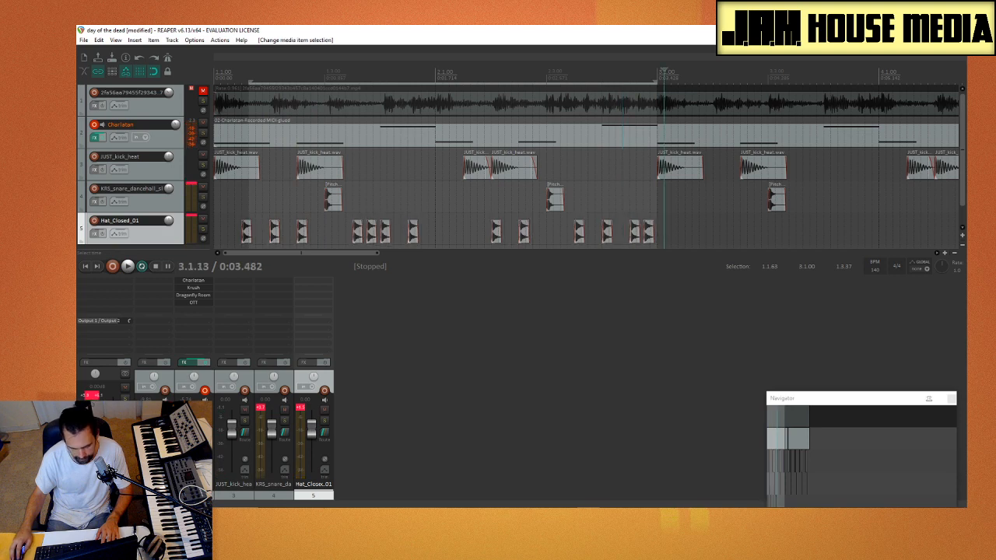
Step: Set the time selection to cover all eight bars, from 1.1.00 to 9.1.00
drag(217, 233, 720, 199)
scroll(642, 224, down, 5)
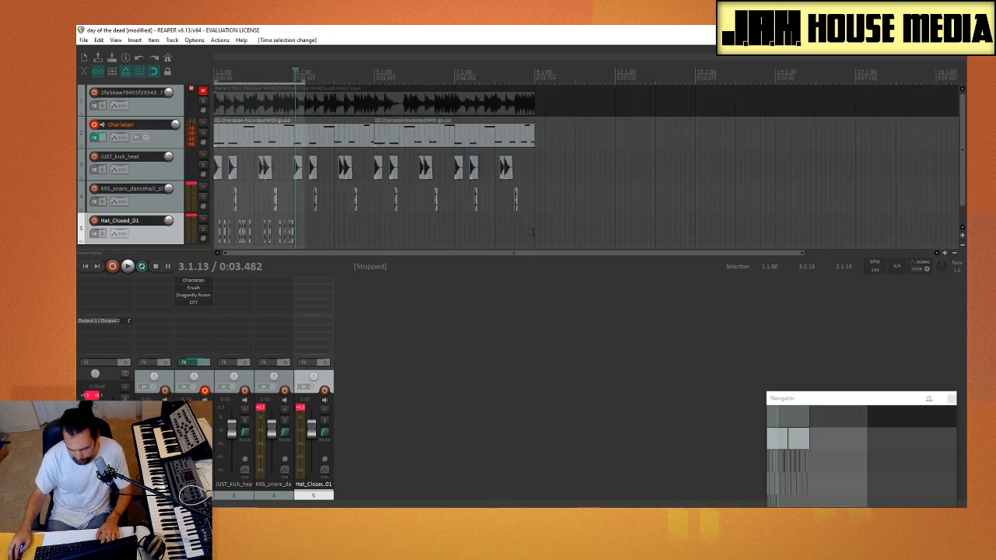
drag(533, 232, 218, 226)
Step: Copy the two-bar closed hat pattern along its track to fill bars 3–8, and listen to the loop
drag(323, 231, 100, 237)
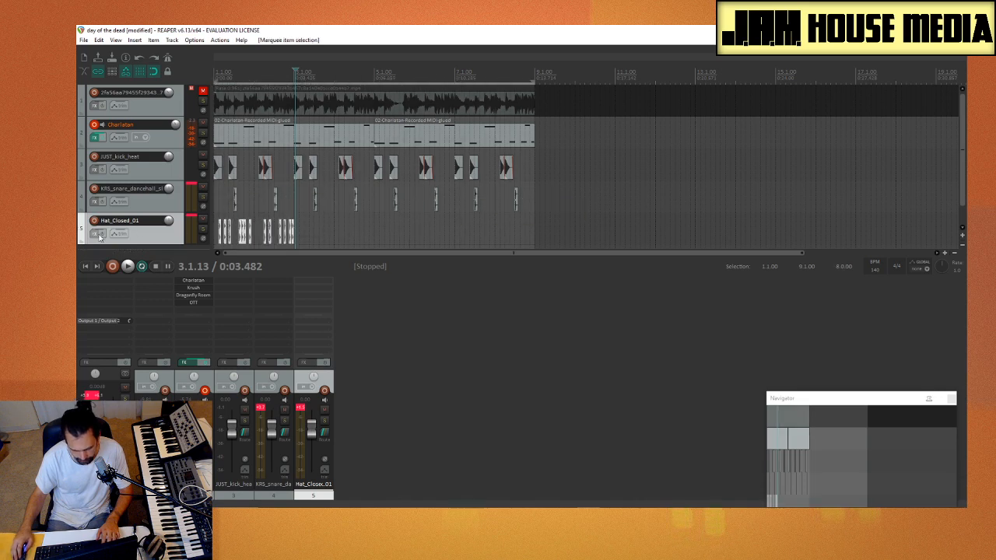
scroll(218, 236, up, 3)
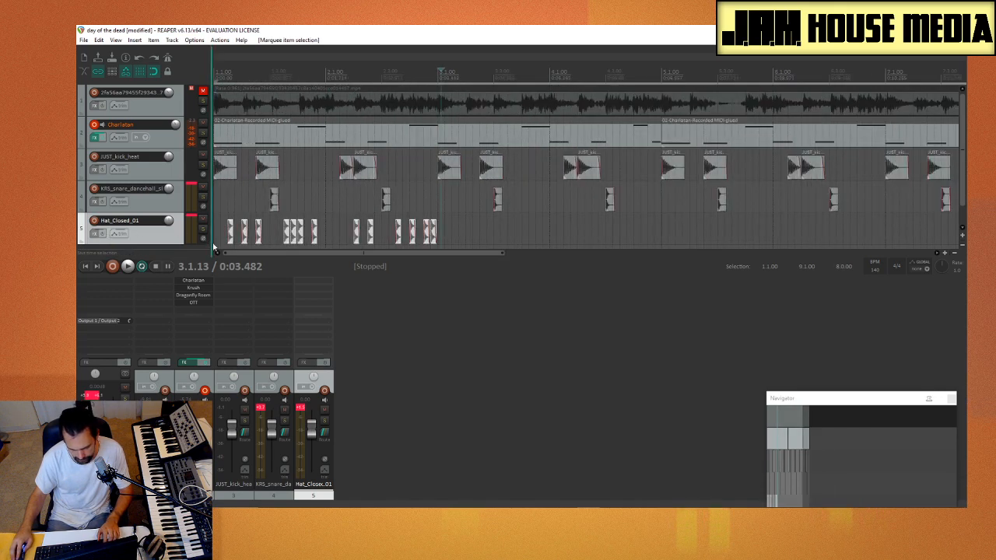
drag(232, 243, 464, 240)
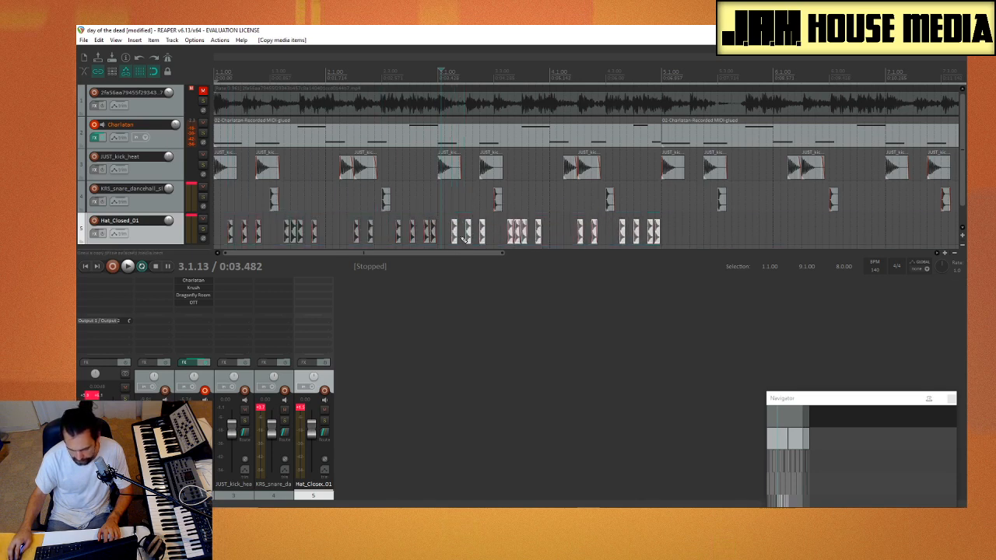
drag(722, 234, 686, 241)
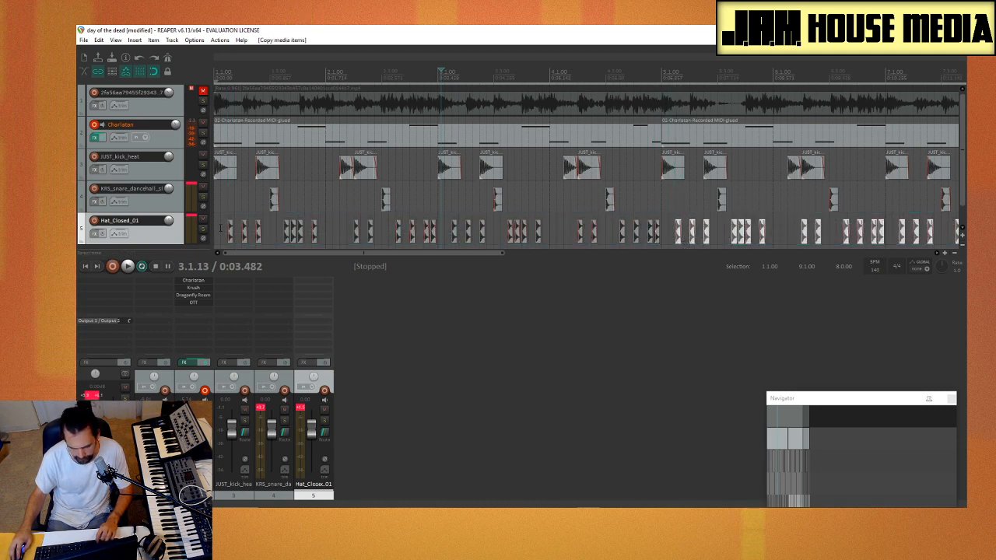
key(space)
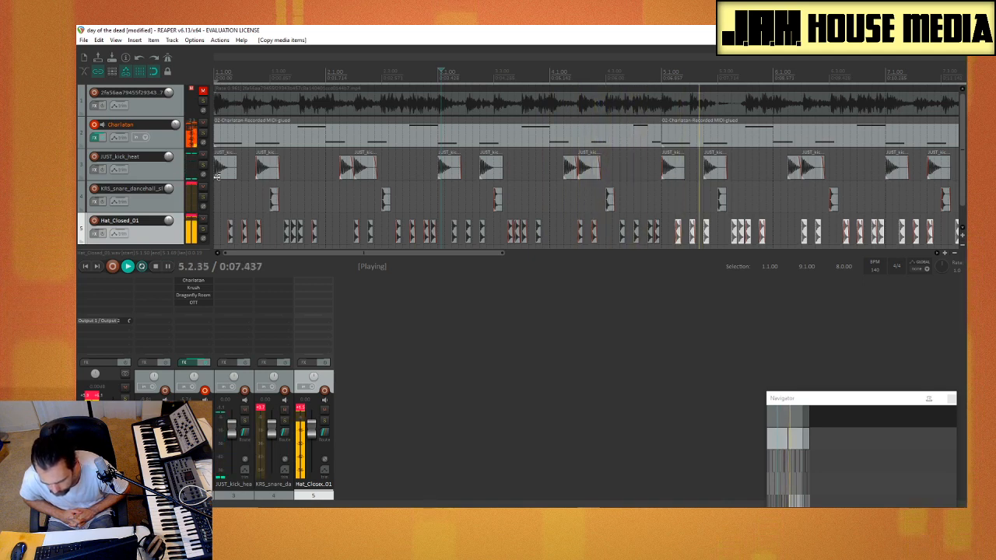
key(space)
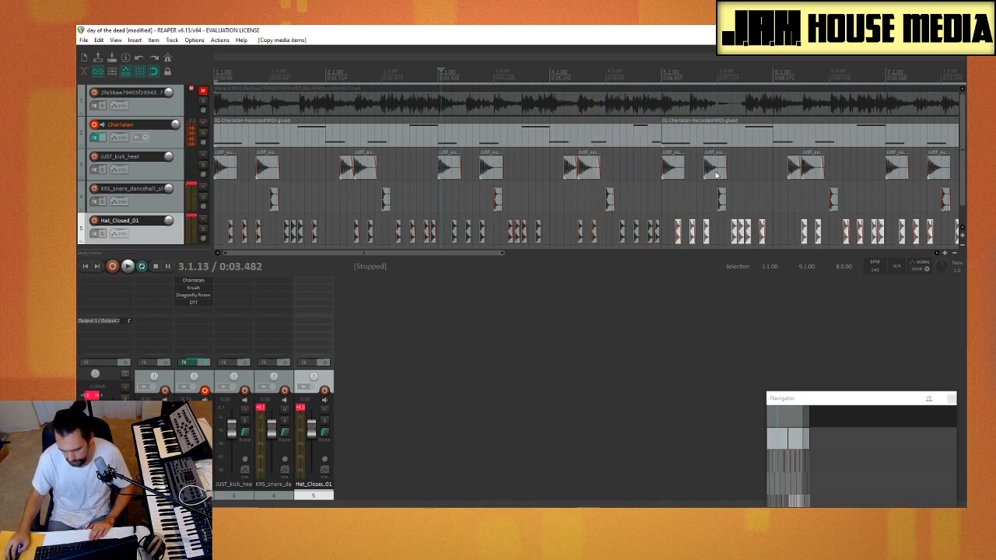
Step: In the first Charlatan MIDI item, move bar 4's last note one grid step earlier, extend it to the bar's end, and listen
click(641, 144)
double_click(640, 144)
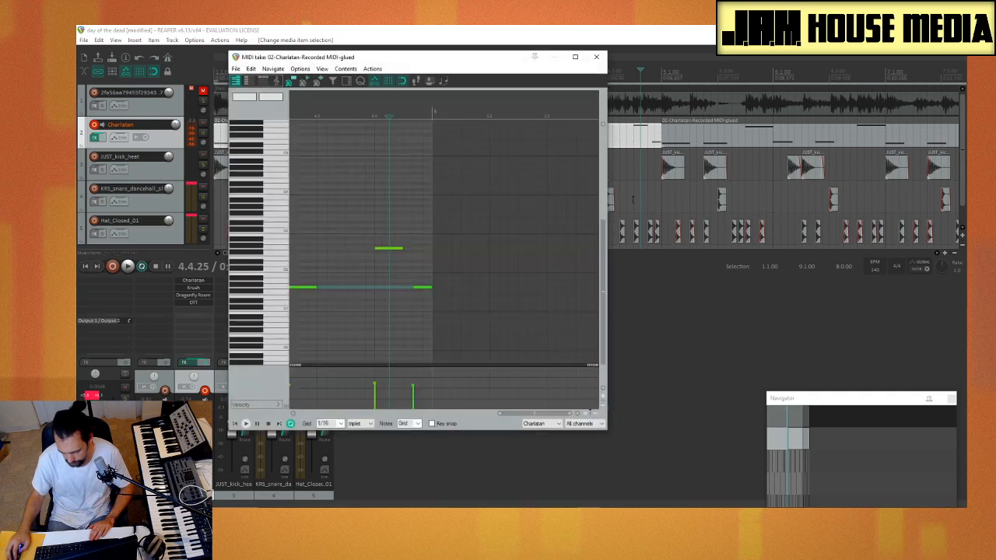
click(417, 297)
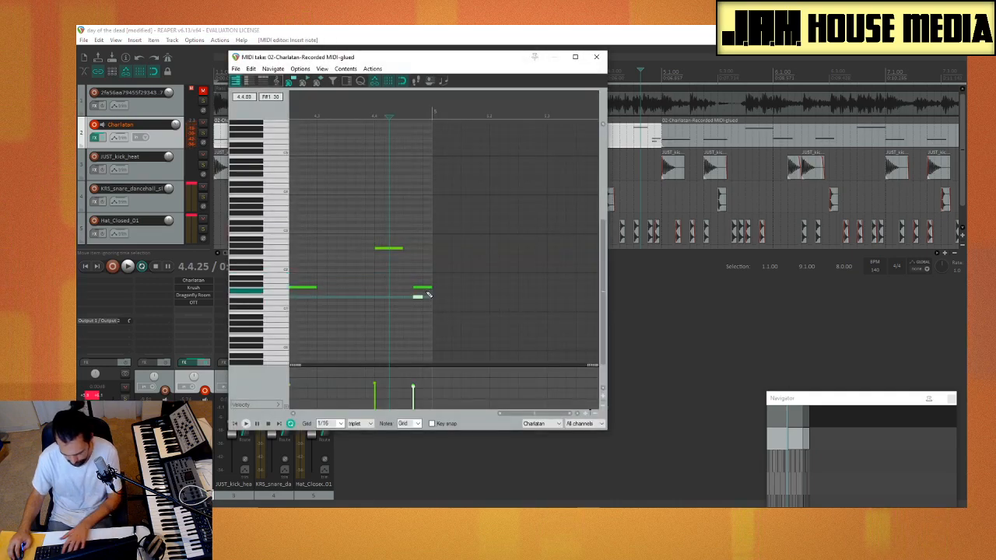
key(Delete)
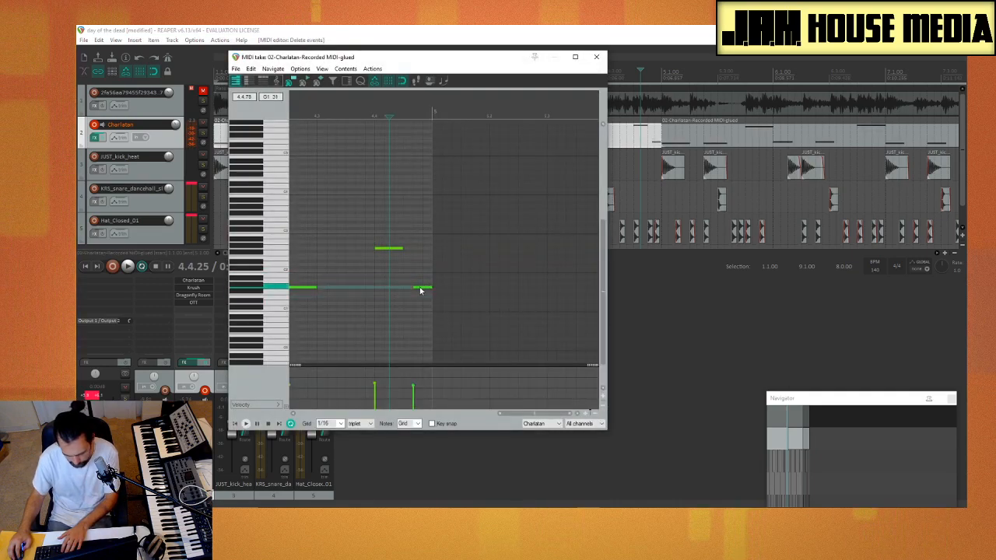
drag(423, 289, 417, 287)
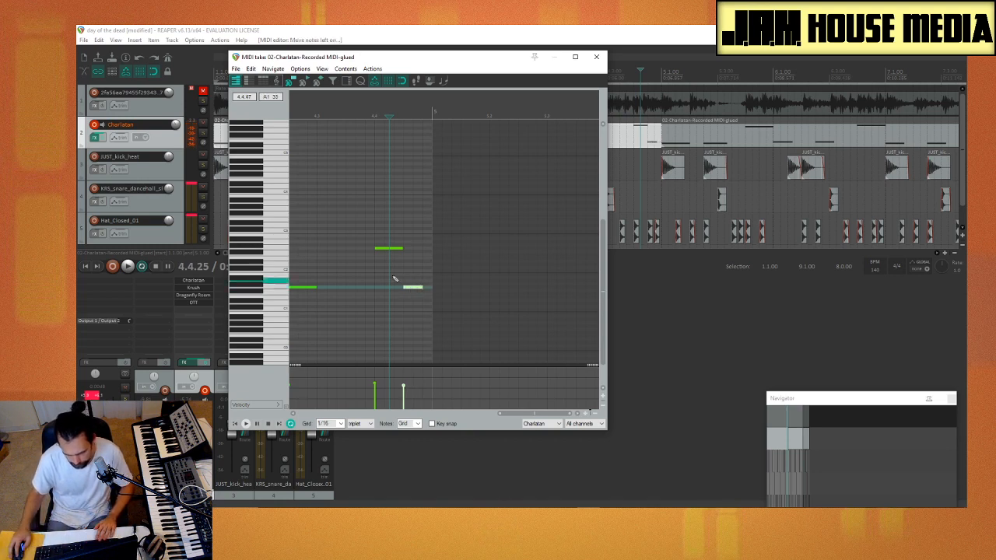
click(320, 221)
key(space)
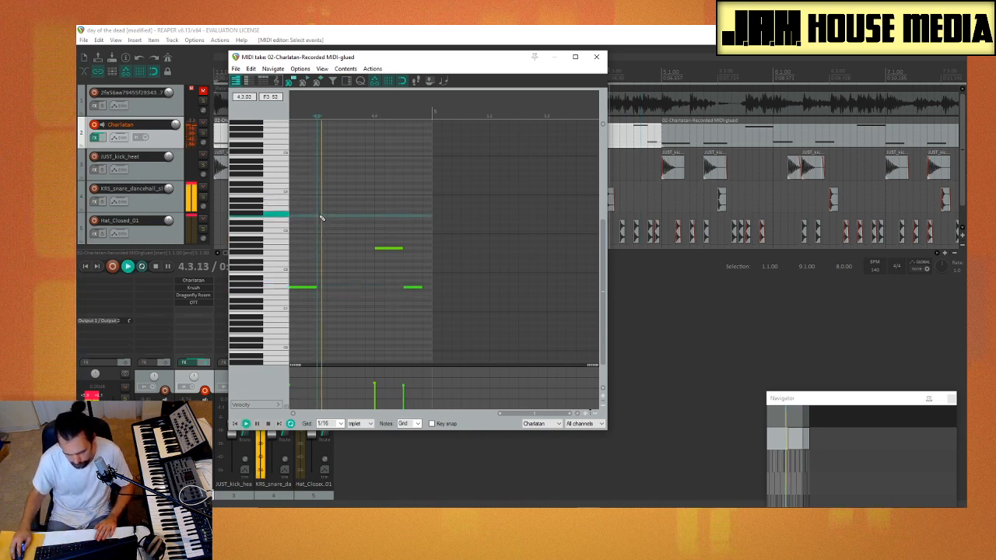
key(space)
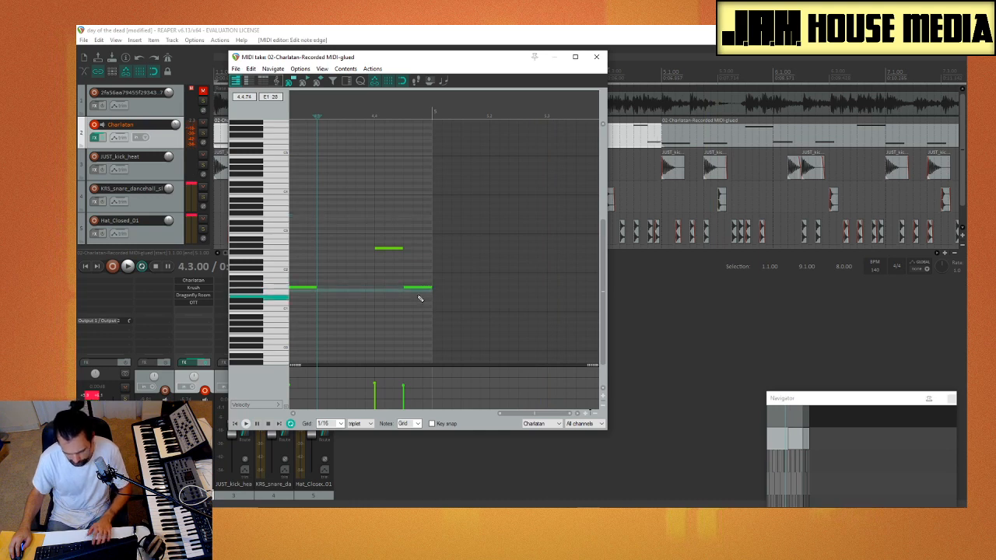
click(596, 56)
Step: Replace the second Charlatan item with a copy of the edited first one starting at bar 5, and play the loop
scroll(337, 158, down, 4)
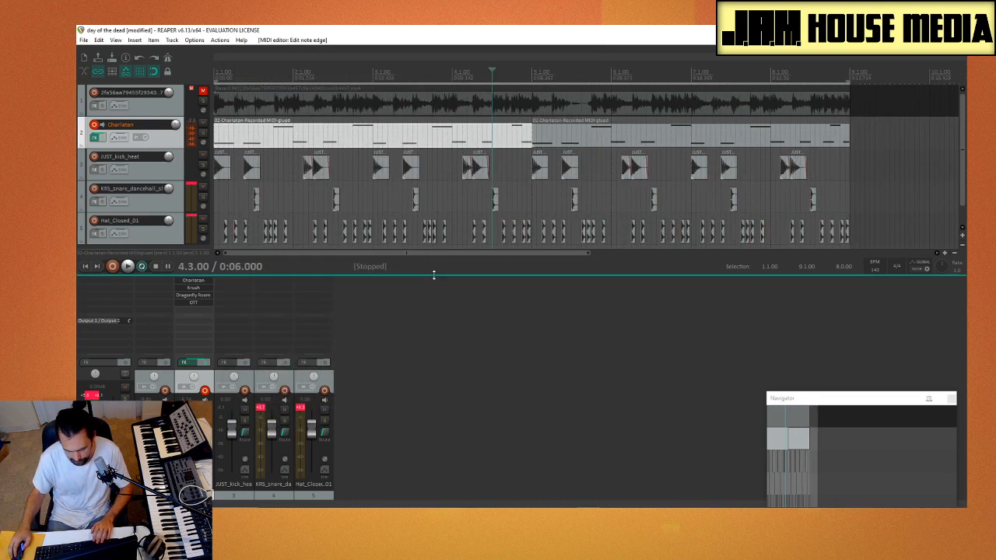
right_click(476, 138)
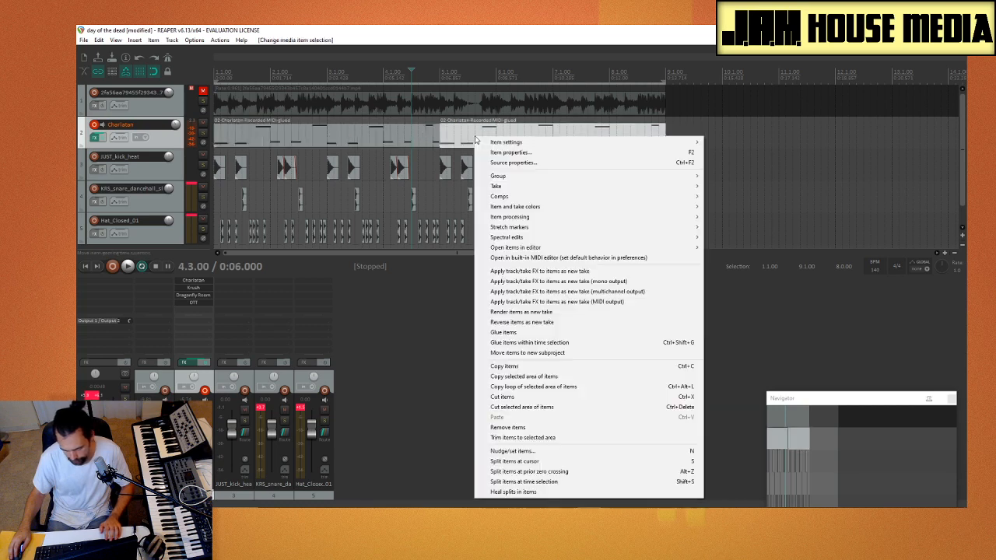
key(Escape)
key(Delete)
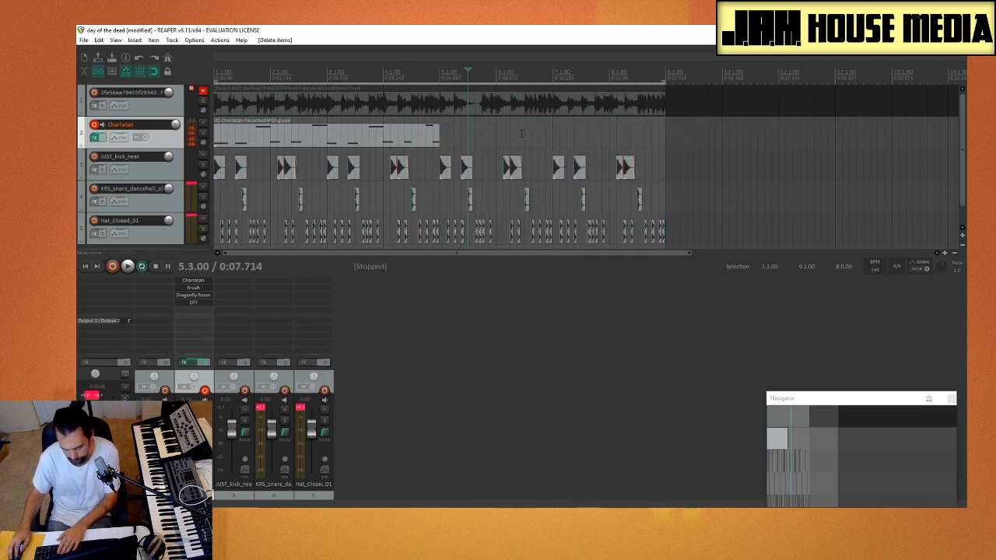
click(390, 138)
drag(337, 140, 564, 133)
key(space)
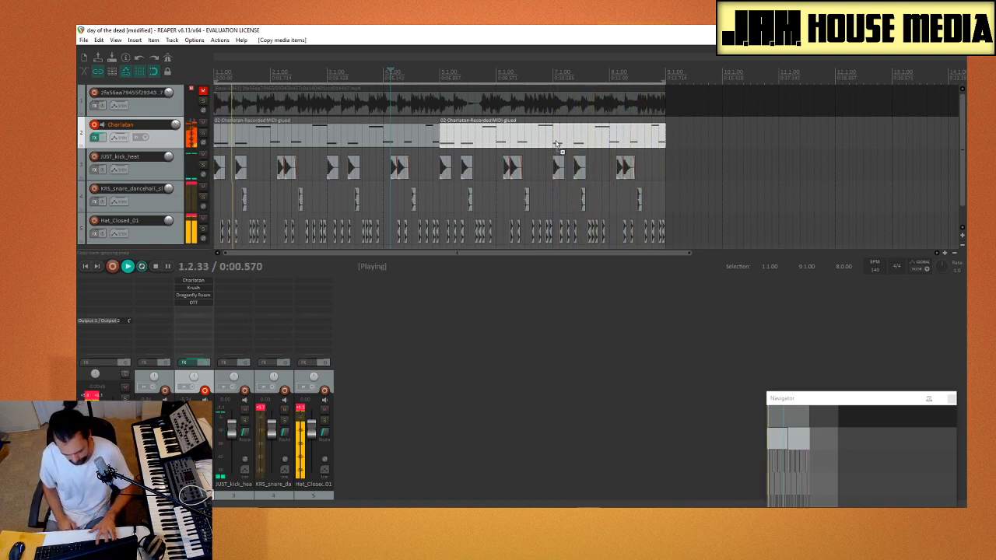
Step: Show the video window, stop playback, unmute the video track and move the window higher over the arrangement
key(ctrl+shift+v)
key(space)
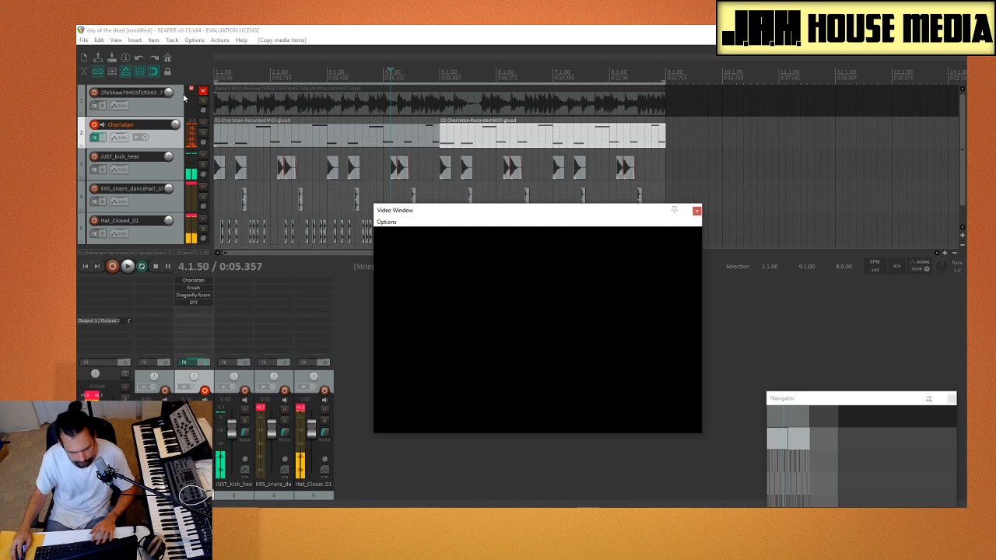
click(202, 92)
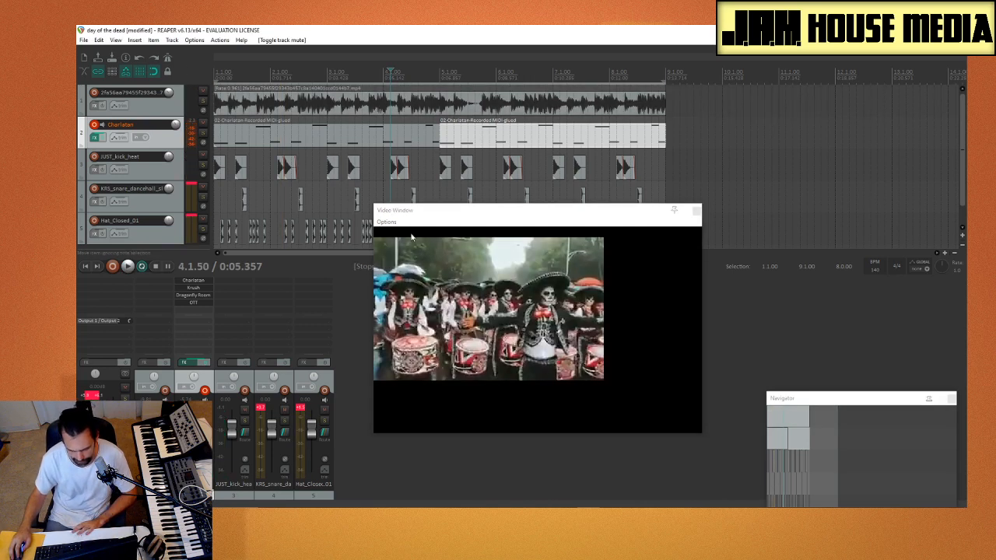
drag(456, 211, 448, 160)
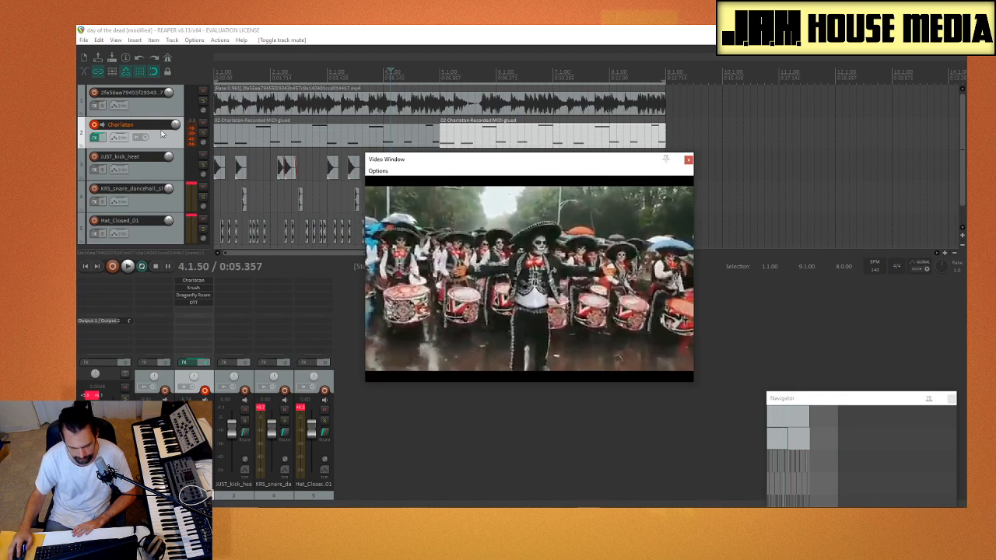
click(380, 32)
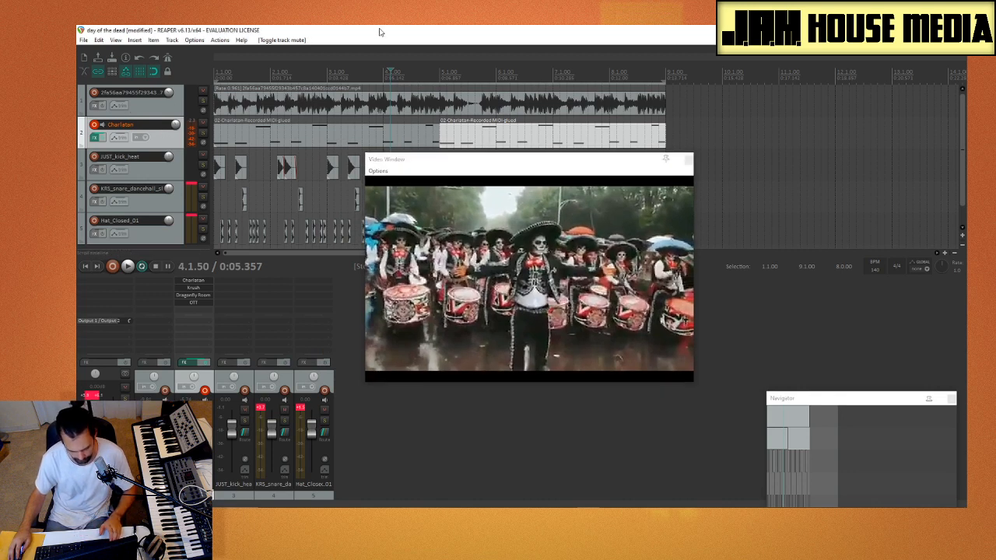
Step: Move the video window up, play the project and solo the video's audio track to hear it alone
drag(441, 163, 440, 130)
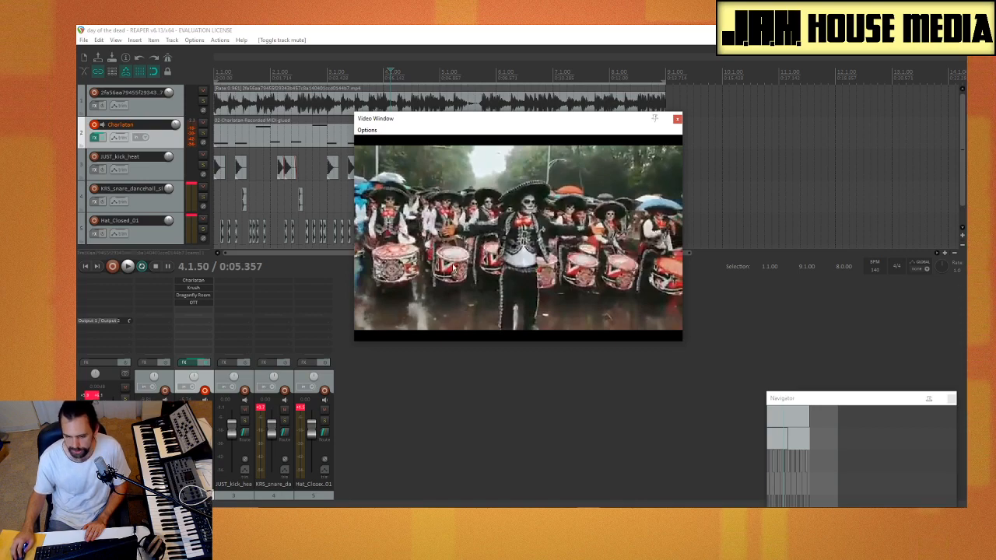
key(space)
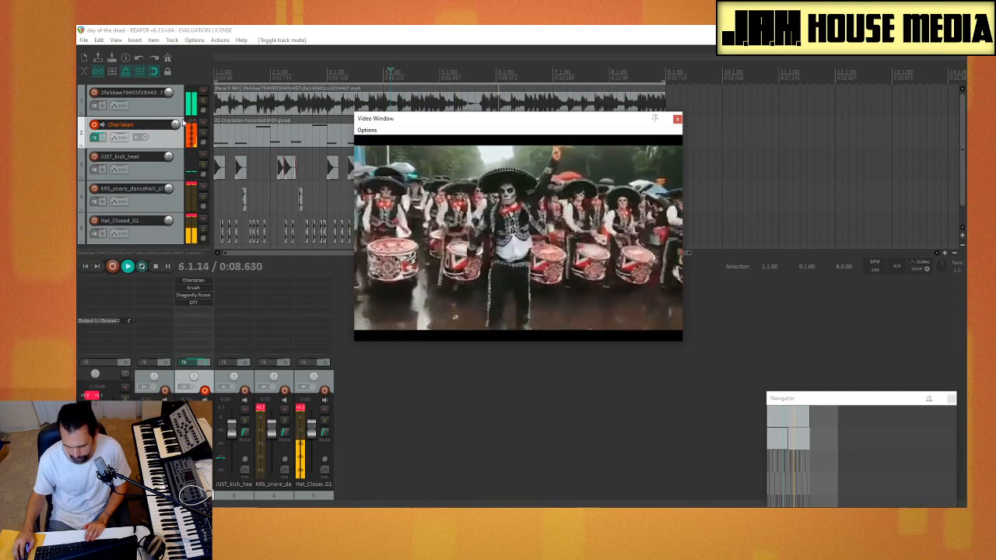
click(203, 101)
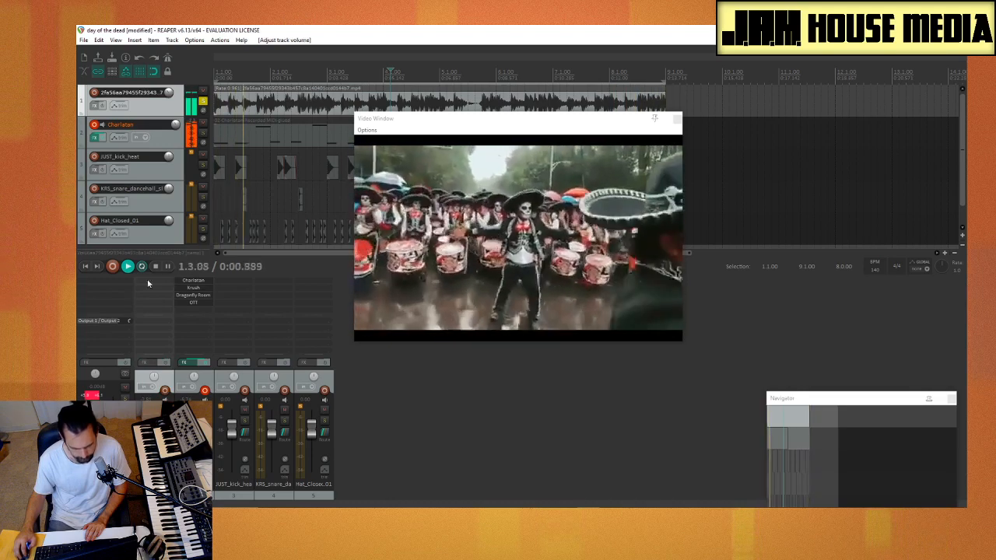
click(94, 106)
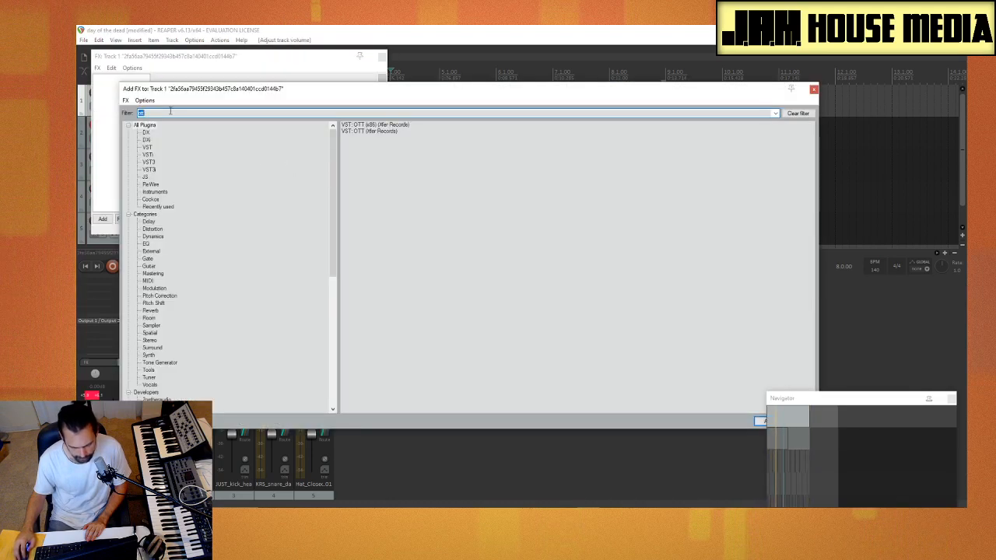
drag(196, 91, 380, 97)
click(127, 201)
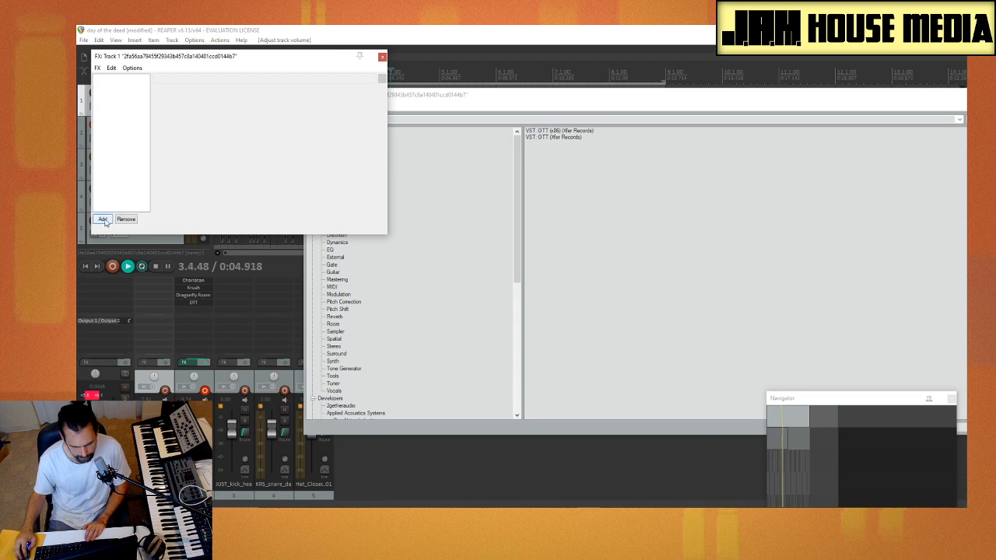
click(102, 218)
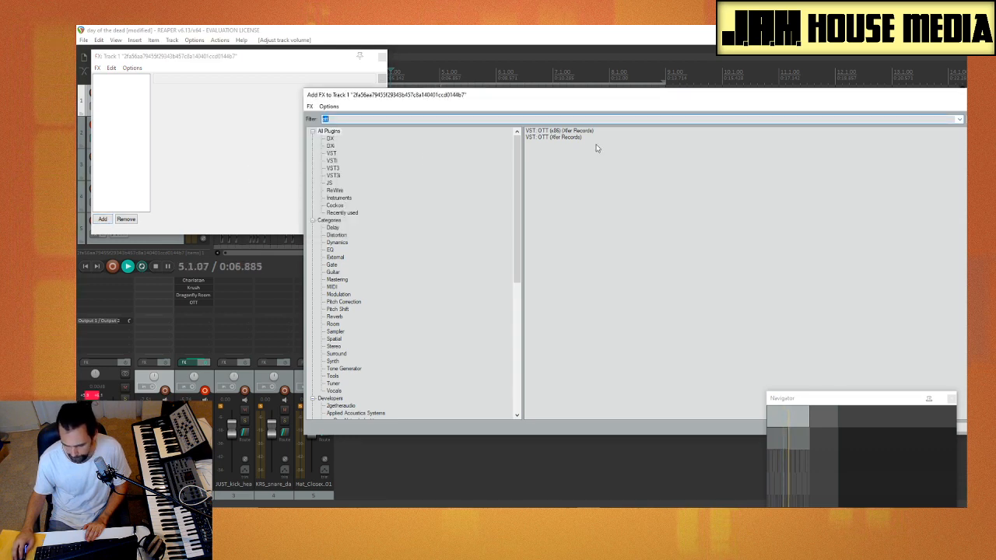
drag(898, 99, 721, 97)
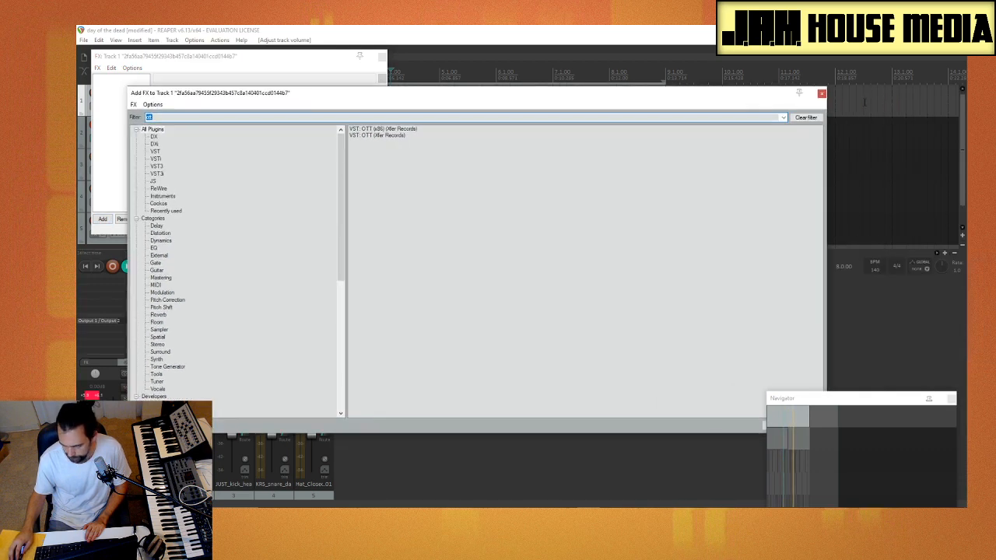
click(821, 94)
key(space)
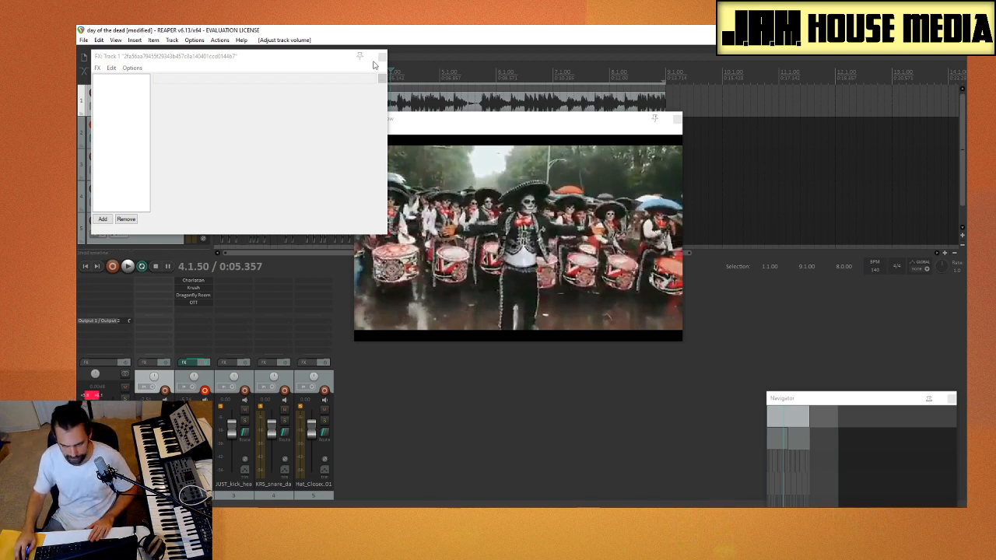
drag(259, 60, 250, 110)
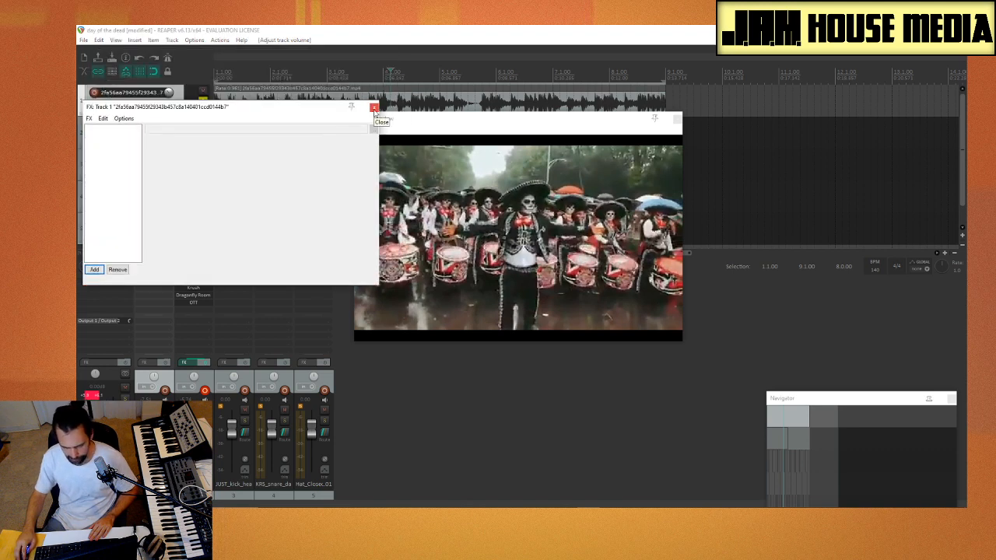
click(374, 108)
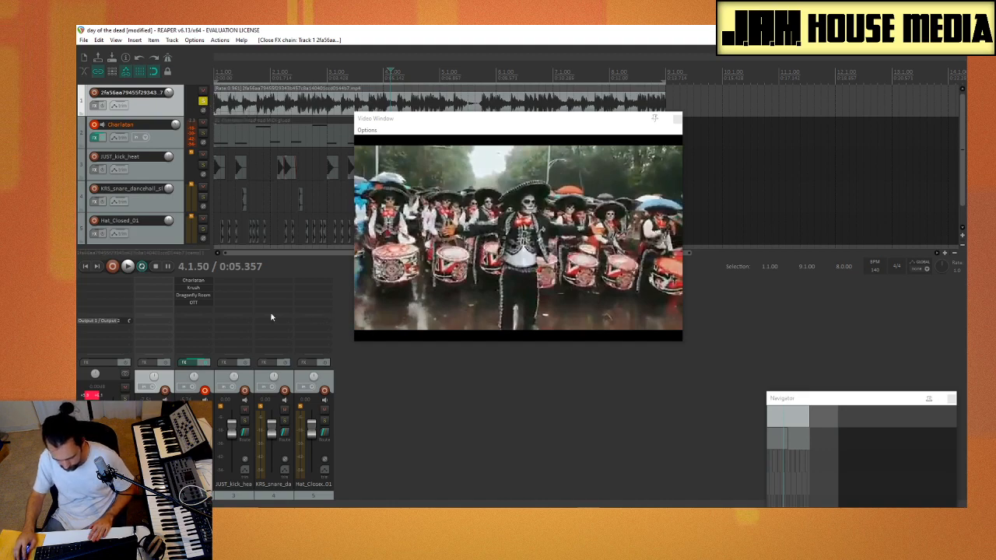
Step: Open the Performance Meter, enlarge it to examine each track's CPU use, and close it
click(84, 40)
mouse_move(101, 41)
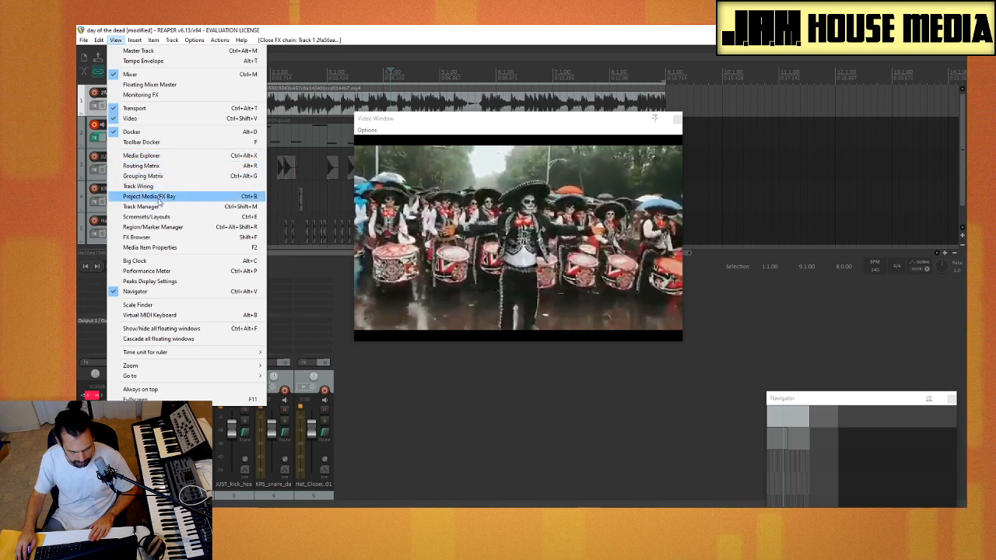
click(185, 273)
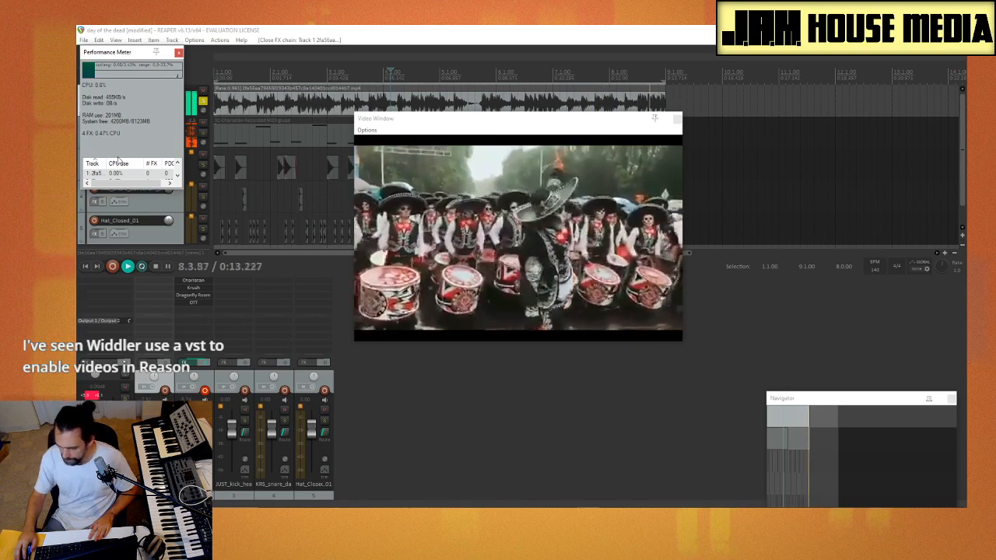
key(space)
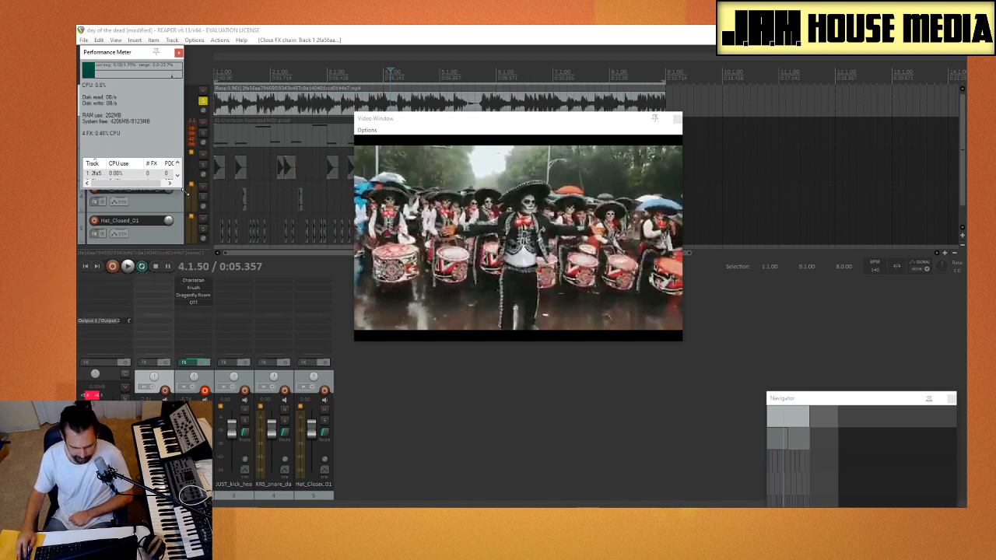
drag(186, 192, 232, 213)
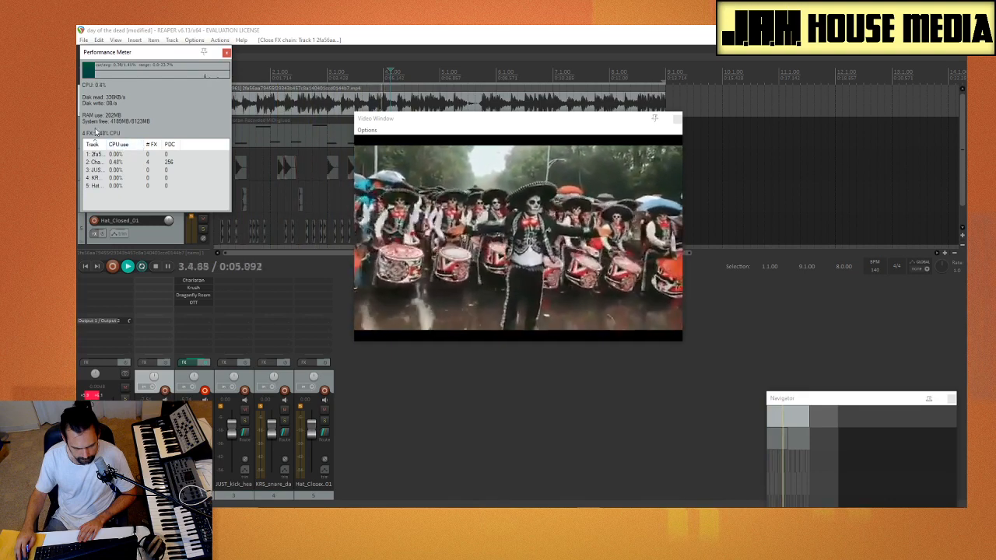
click(226, 52)
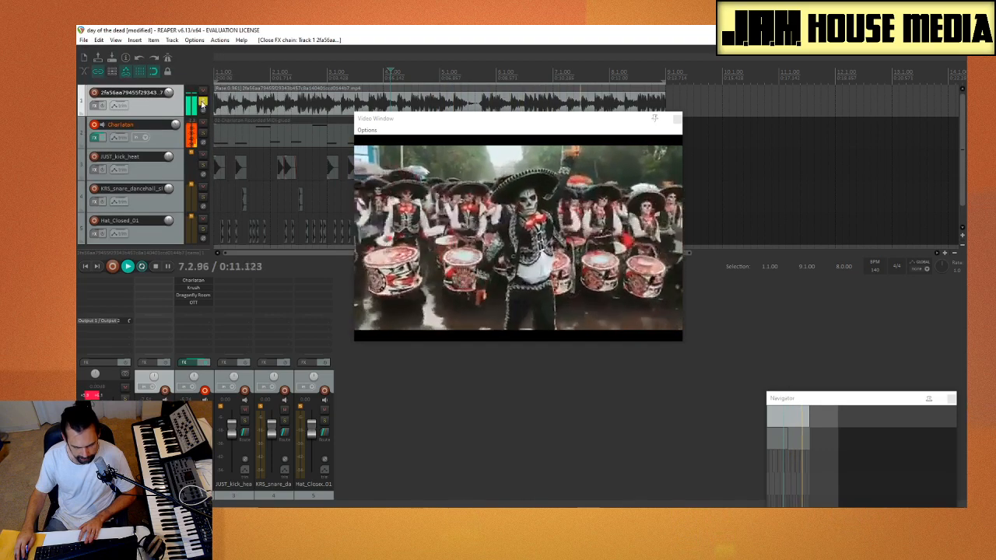
Step: Take the video track out of solo and lower the volumes of the closed hat, snare and Charlatan tracks
click(203, 102)
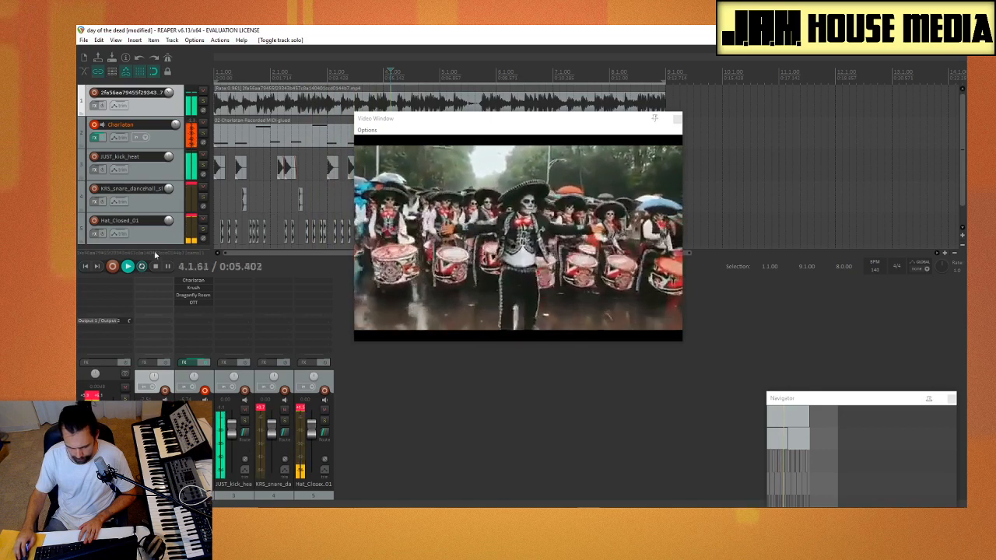
drag(311, 427, 311, 444)
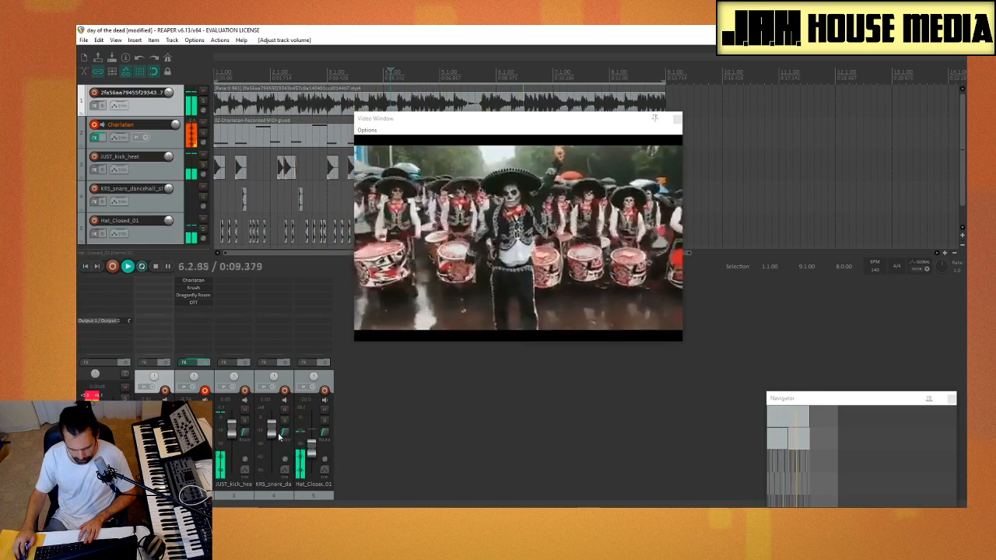
drag(273, 430, 272, 438)
click(262, 409)
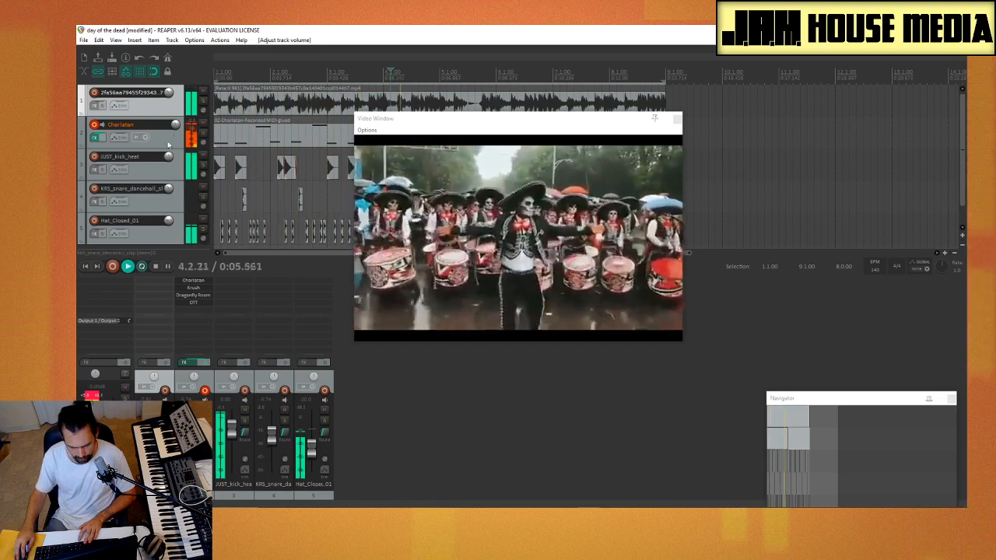
key(space)
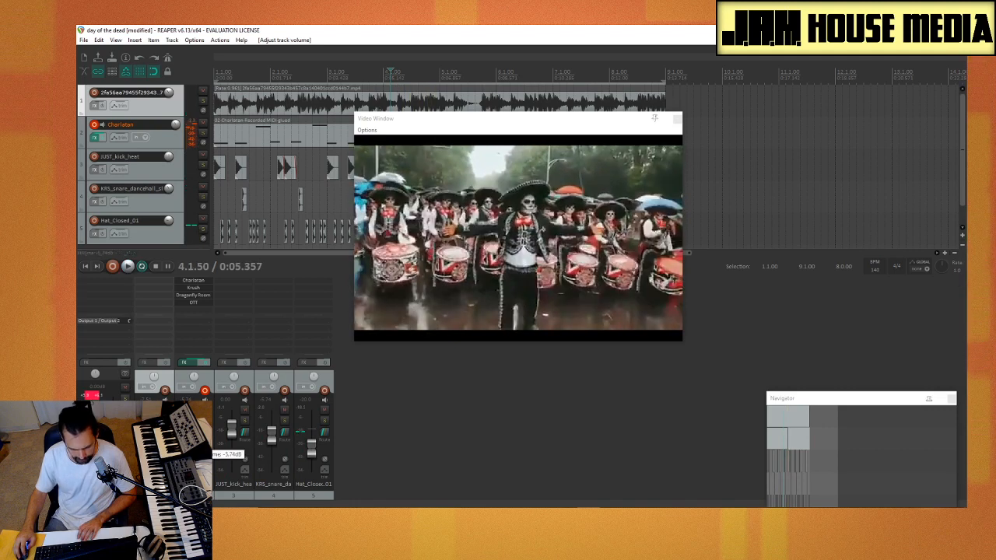
drag(193, 435, 193, 438)
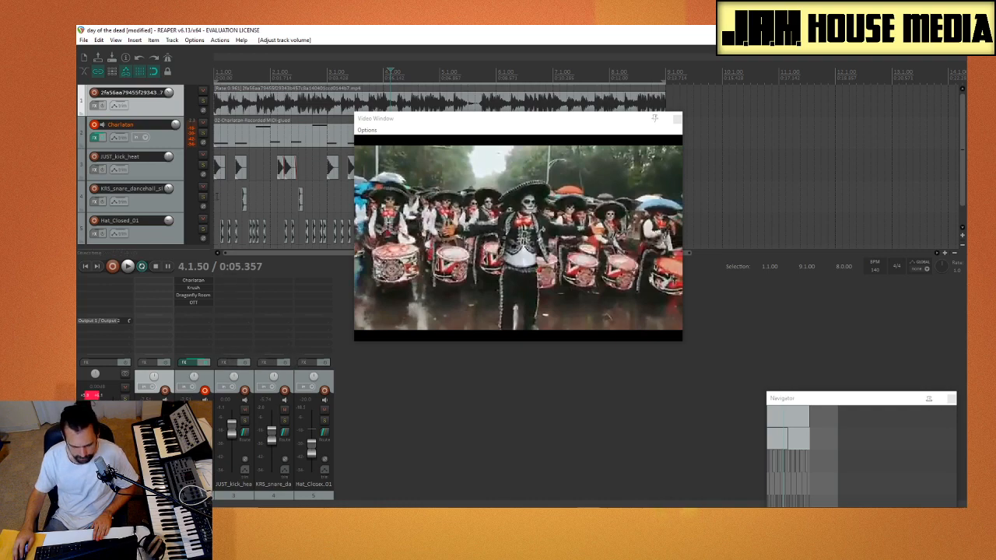
Step: Place the edit cursor at the project start on the snare track and play the mix briefly from there
click(217, 196)
key(space)
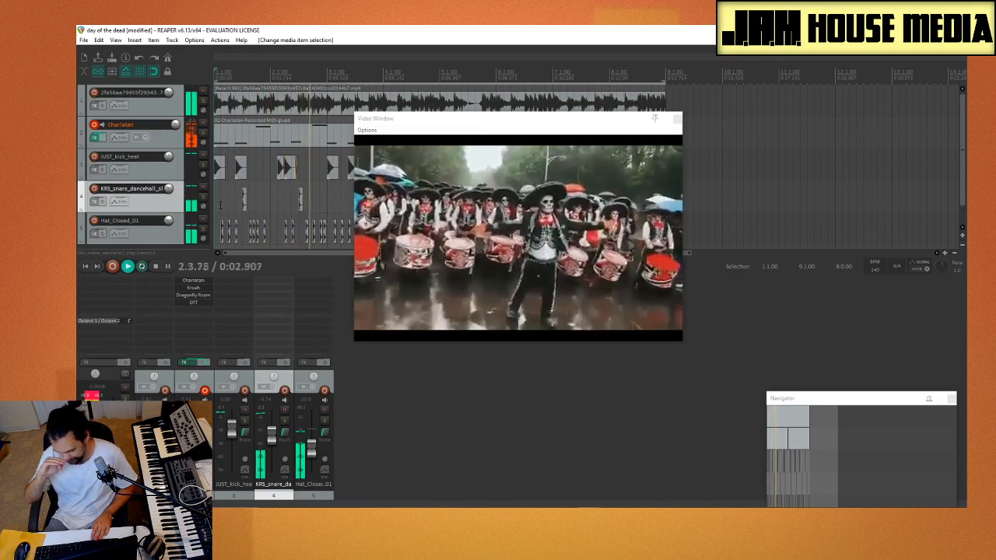
key(space)
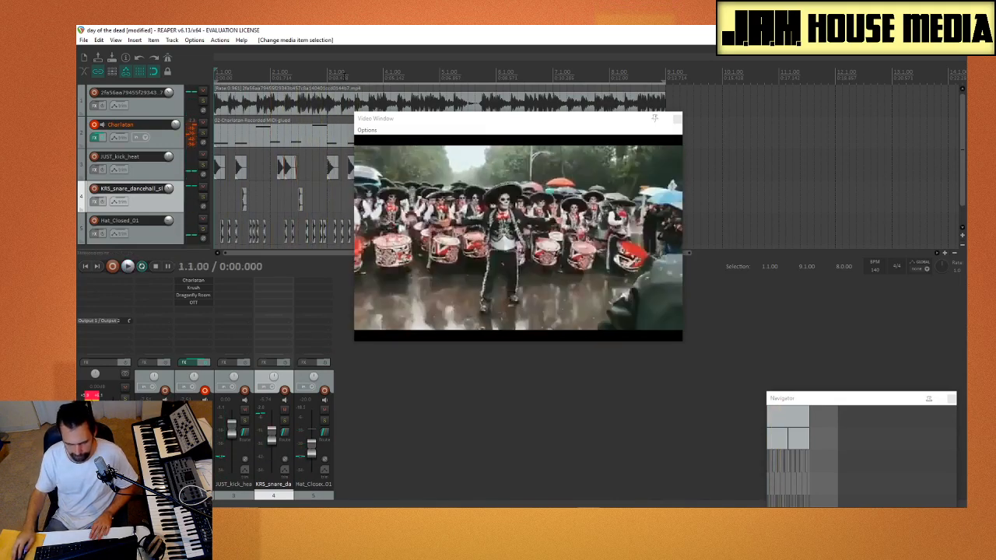
Step: Move the video window off the drum items and play the whole arrangement from the start
drag(542, 118, 689, 173)
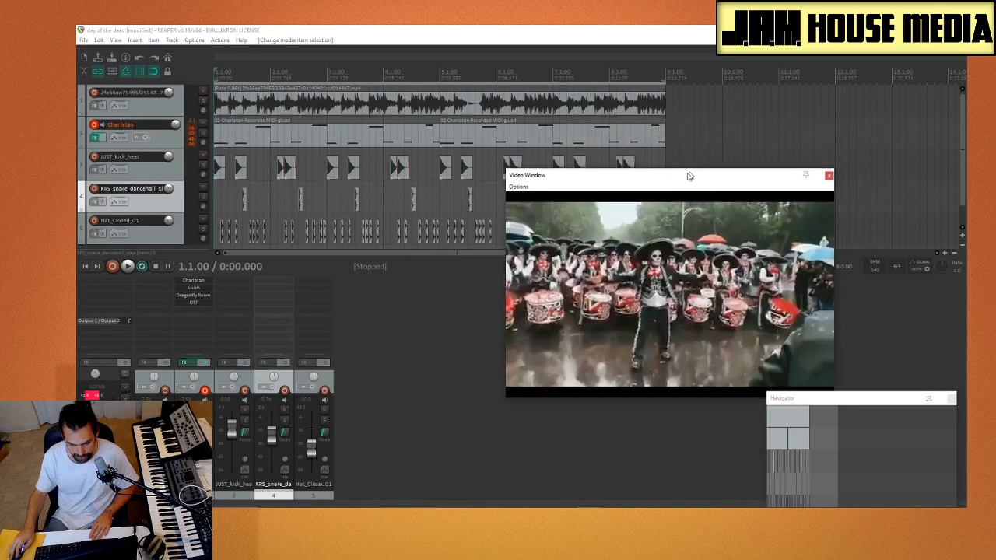
click(216, 202)
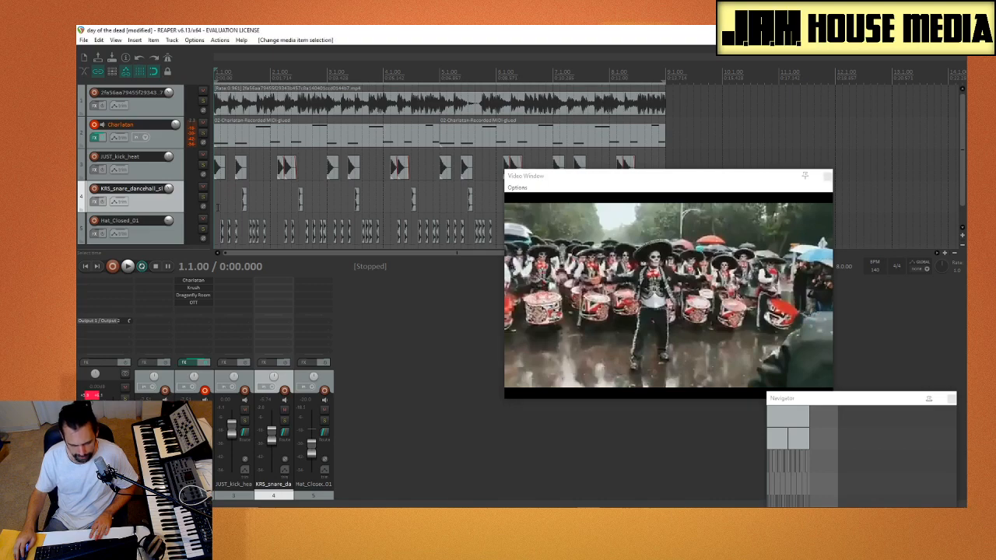
scroll(228, 194, down, 4)
scroll(231, 187, up, 5)
scroll(235, 179, down, 3)
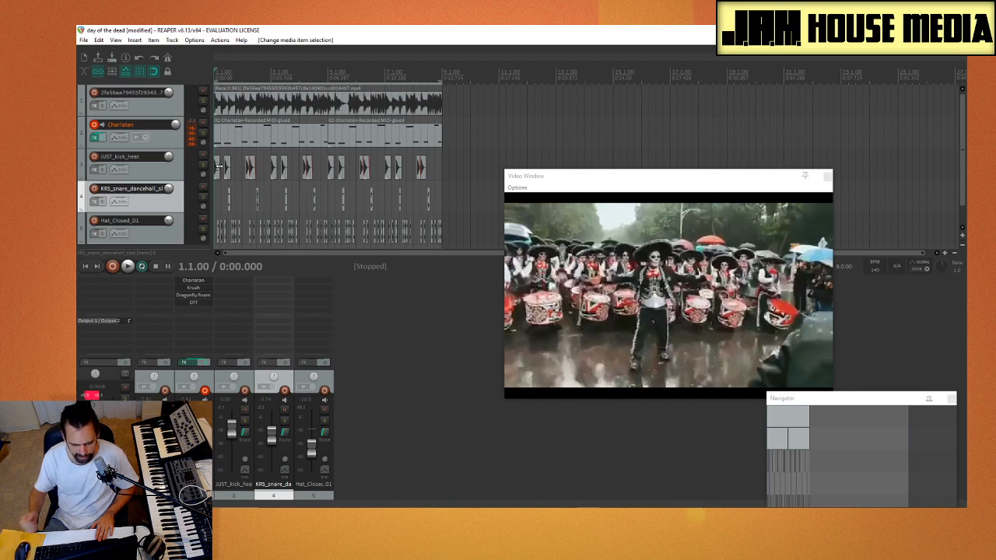
key(space)
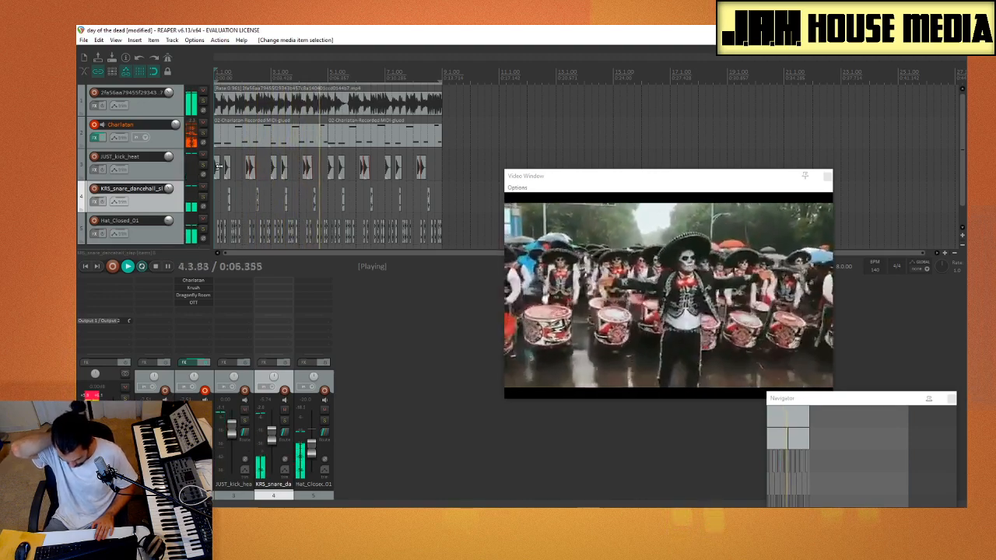
key(space)
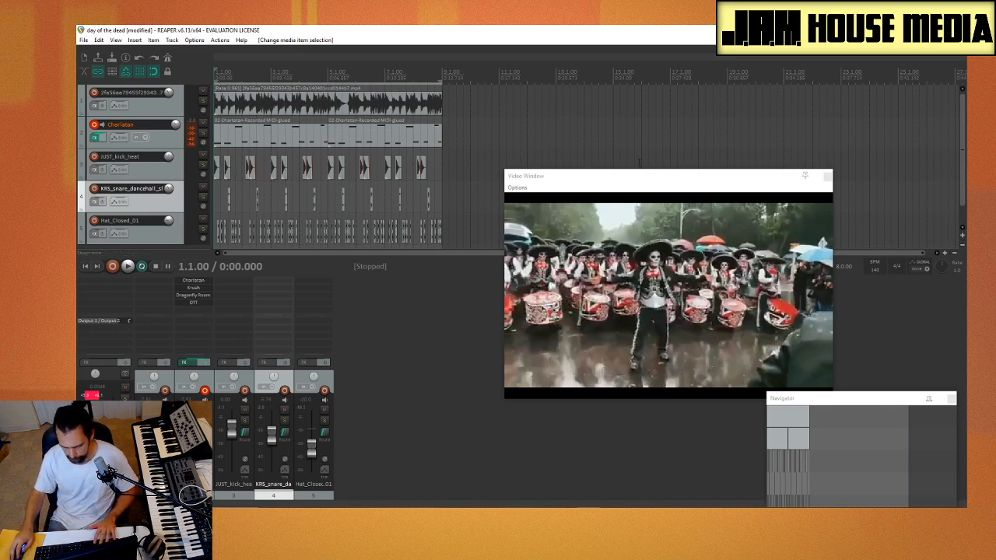
Step: Move the video window beside the recorded items, replay the arrangement with the video, and close the video window
drag(643, 183, 590, 87)
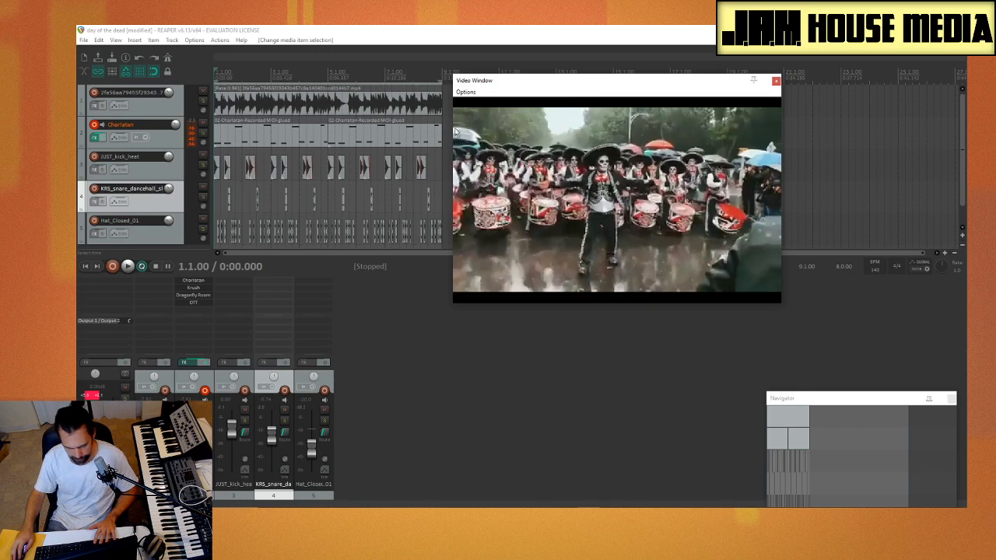
key(space)
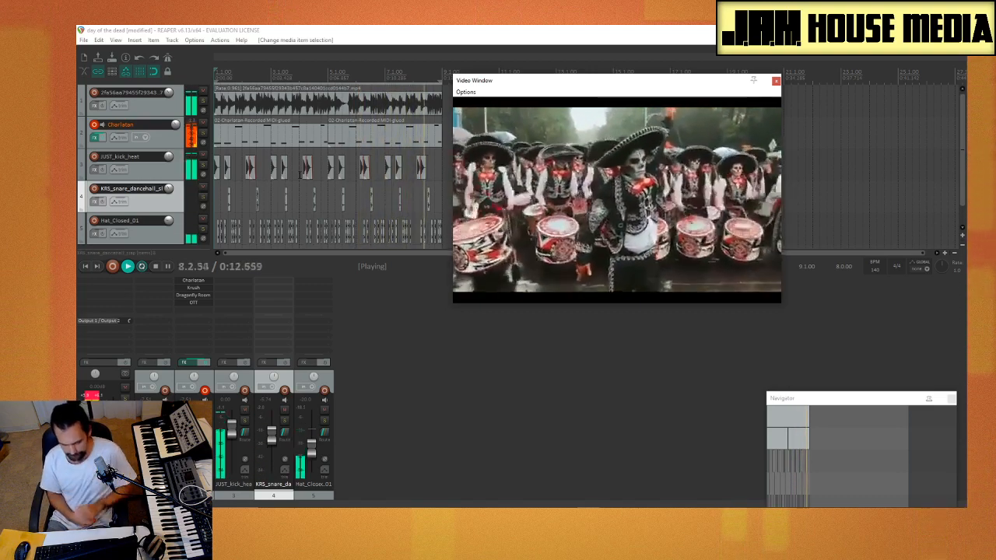
key(space)
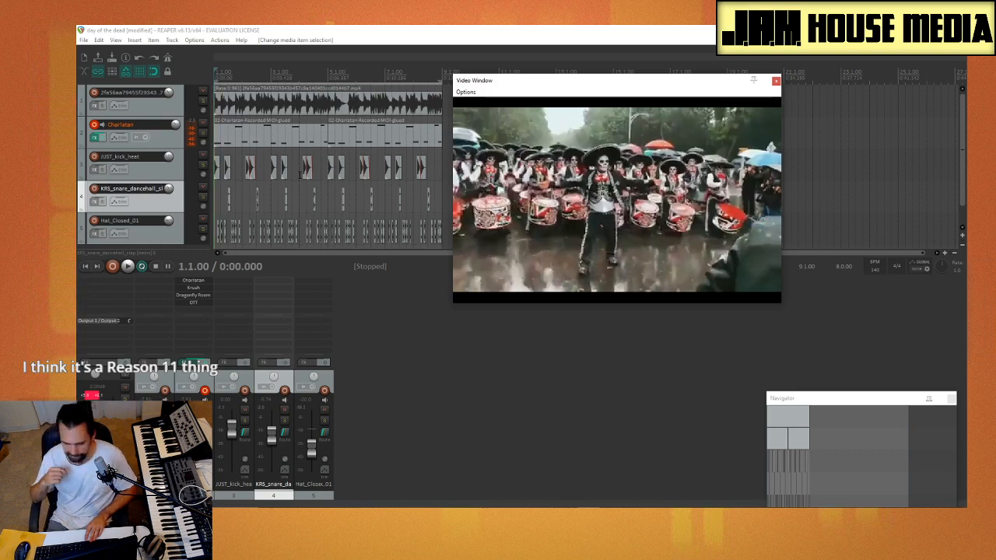
key(space)
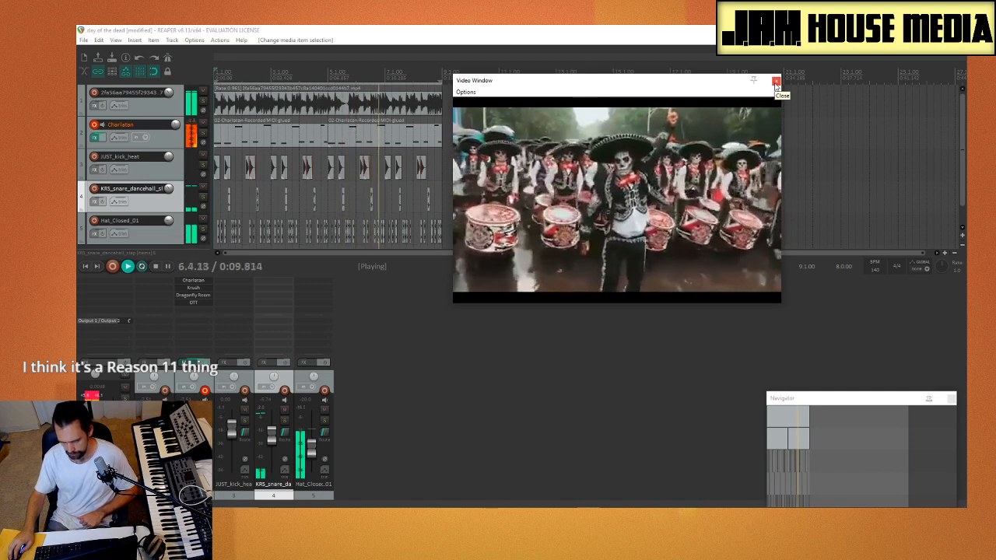
key(space)
click(776, 82)
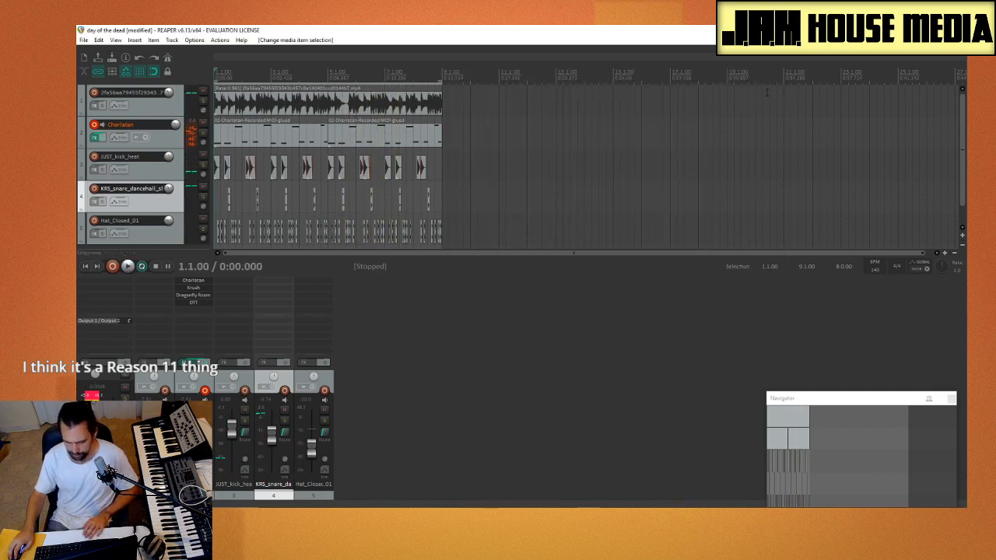
Step: Select the Hat_Closed_01 track
scroll(247, 181, up, 5)
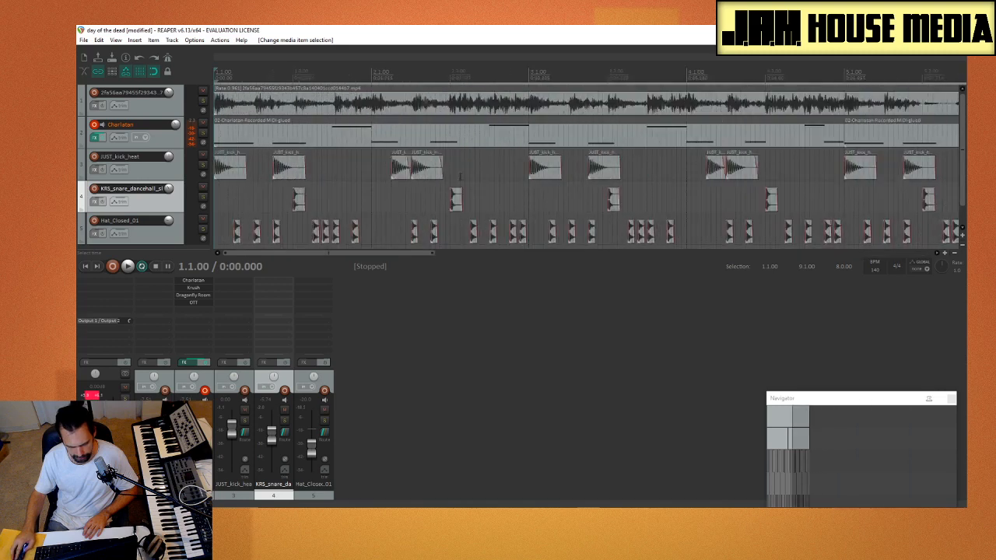
scroll(412, 159, down, 4)
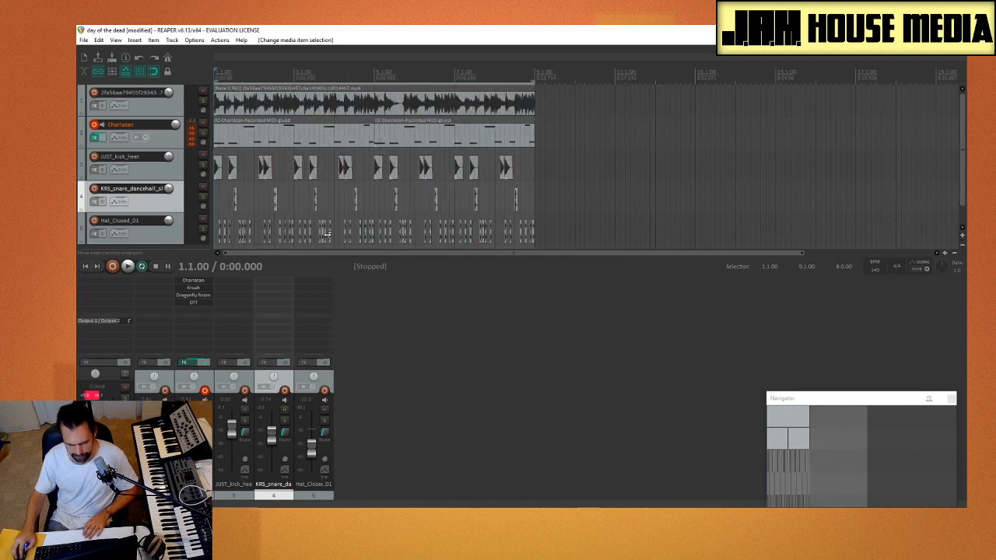
click(173, 241)
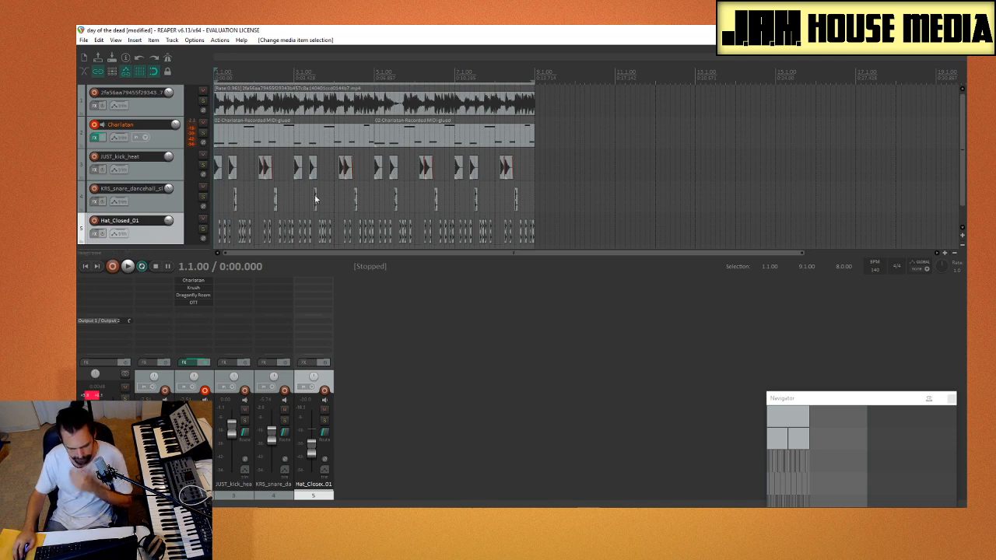
Step: Open the media explorer, audition a couple of hat samples, and browse to the Other folder inside Drums Samples
key(ctrl+alt+x)
click(488, 249)
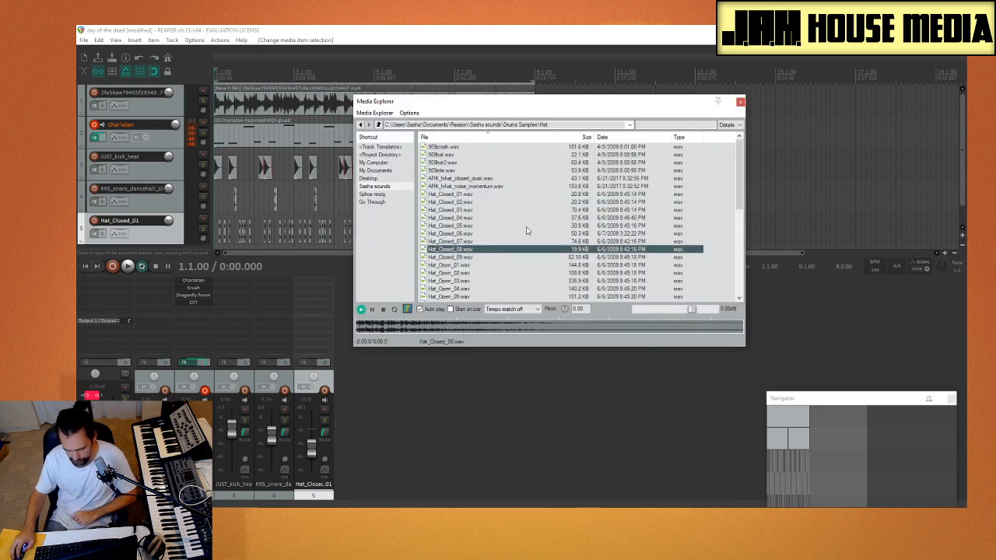
click(544, 186)
click(378, 124)
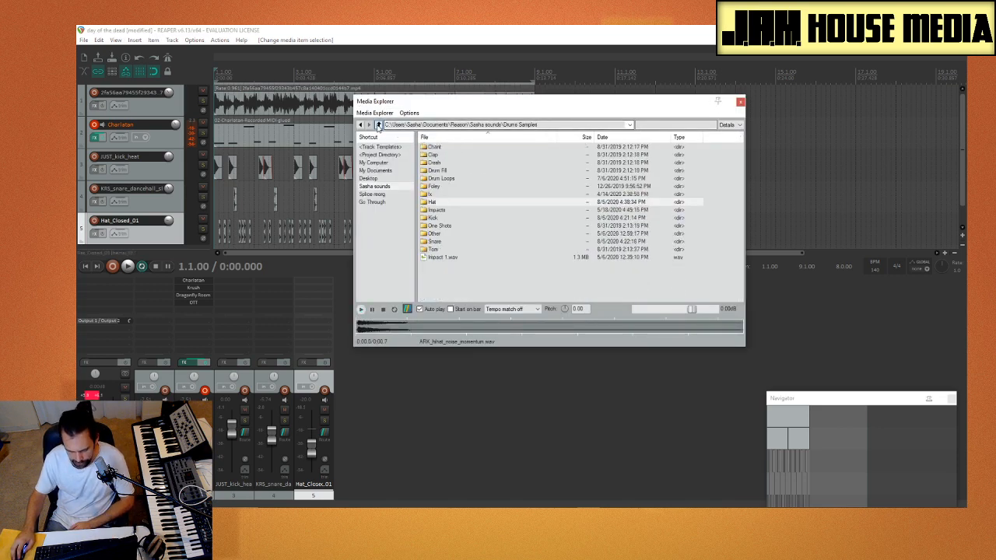
double_click(446, 236)
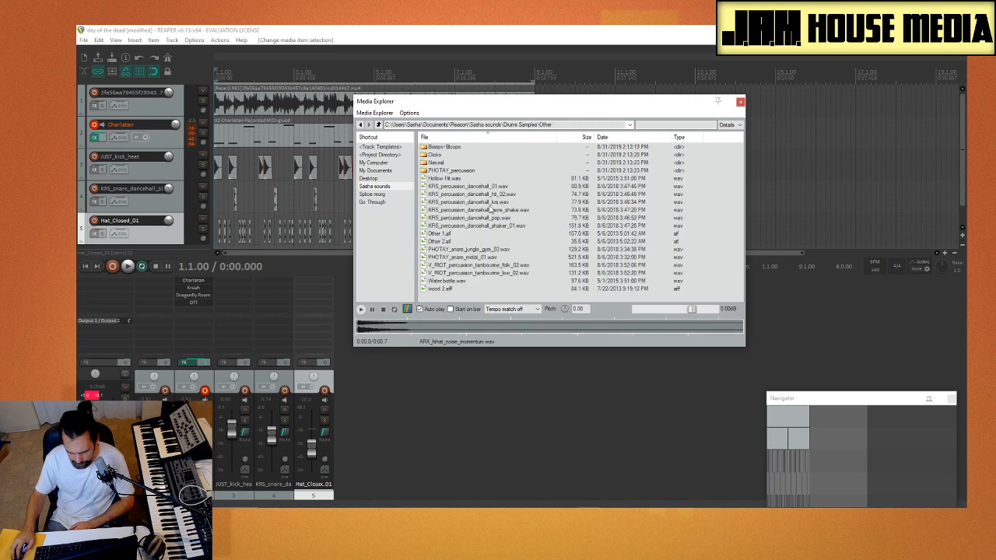
Step: Audition the percussion samples in the Other folder and select KRS_percussion_dancehall_hit_02.wav
click(491, 204)
click(487, 234)
click(476, 250)
click(470, 242)
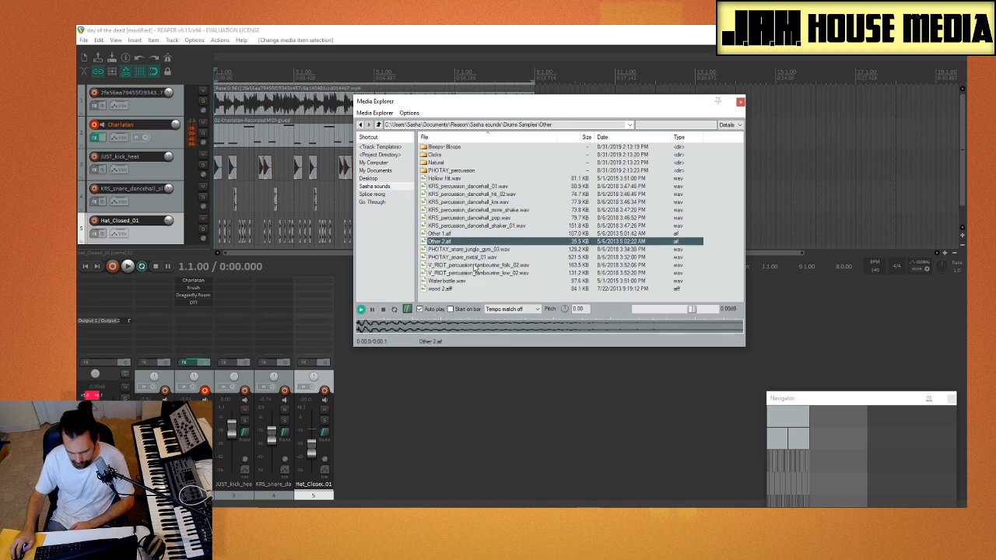
click(474, 265)
click(470, 281)
click(469, 288)
click(486, 171)
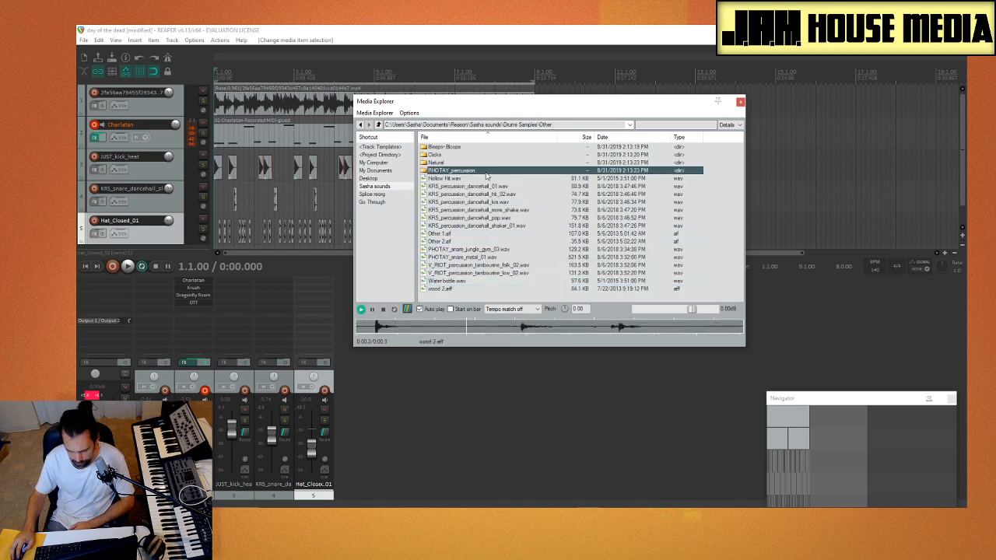
click(483, 193)
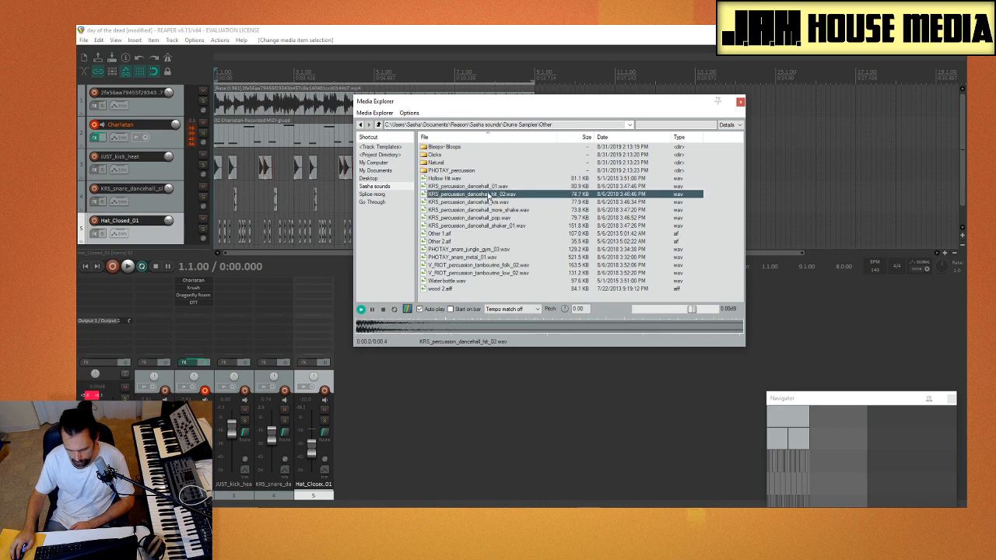
click(490, 202)
click(483, 194)
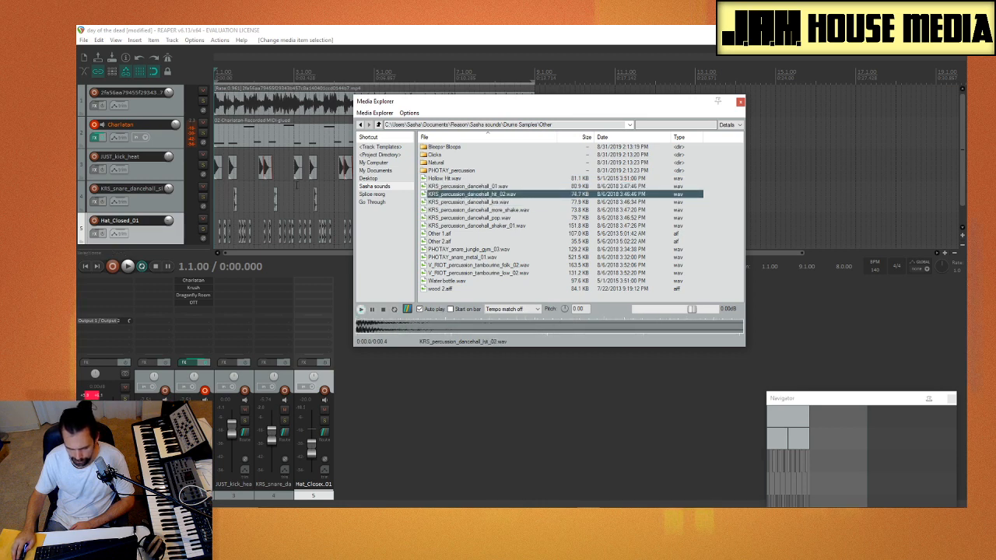
Step: Insert the selected percussion sample at the project start on a new track below the hats, then hide the mixer and close the media explorer
scroll(296, 185, down, 1)
scroll(296, 185, up, 3)
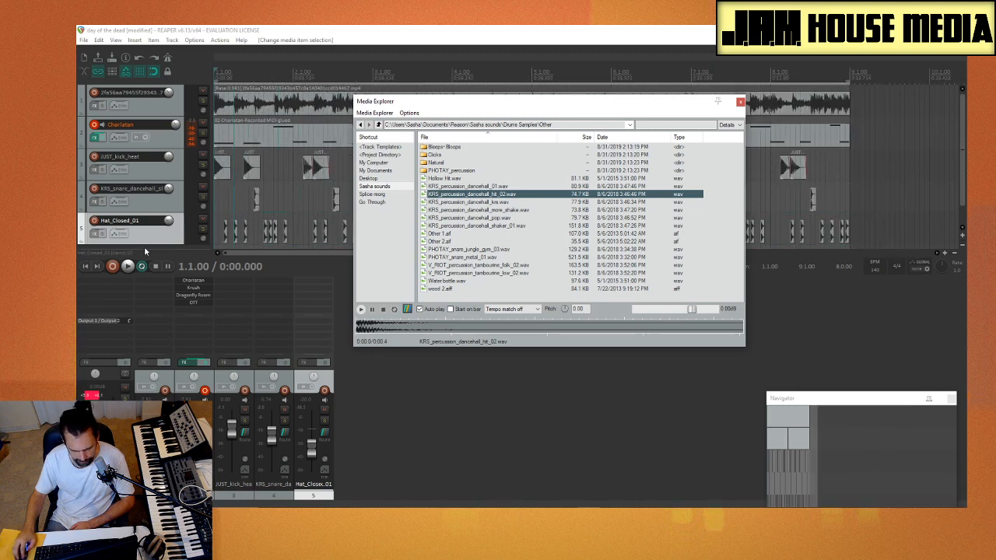
drag(144, 248, 147, 247)
click(475, 419)
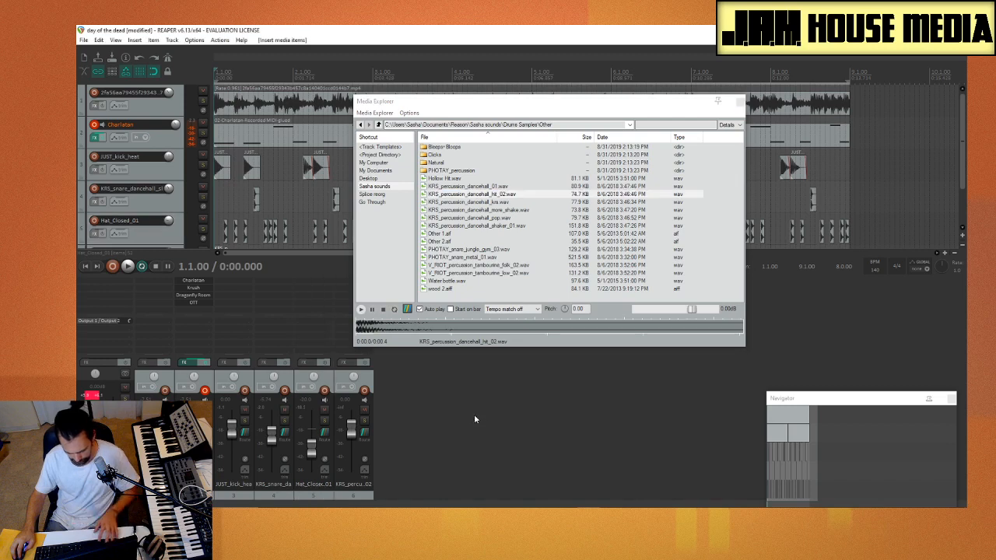
key(ctrl+m)
click(739, 101)
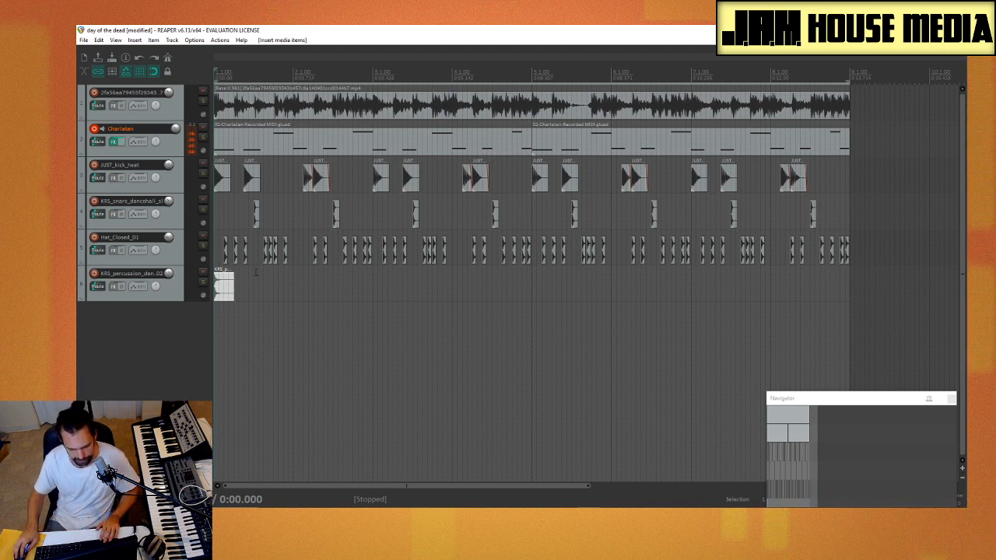
Step: Move the percussion hit to beat 4 of bar 1 and play the mix from the project start
drag(226, 293, 284, 284)
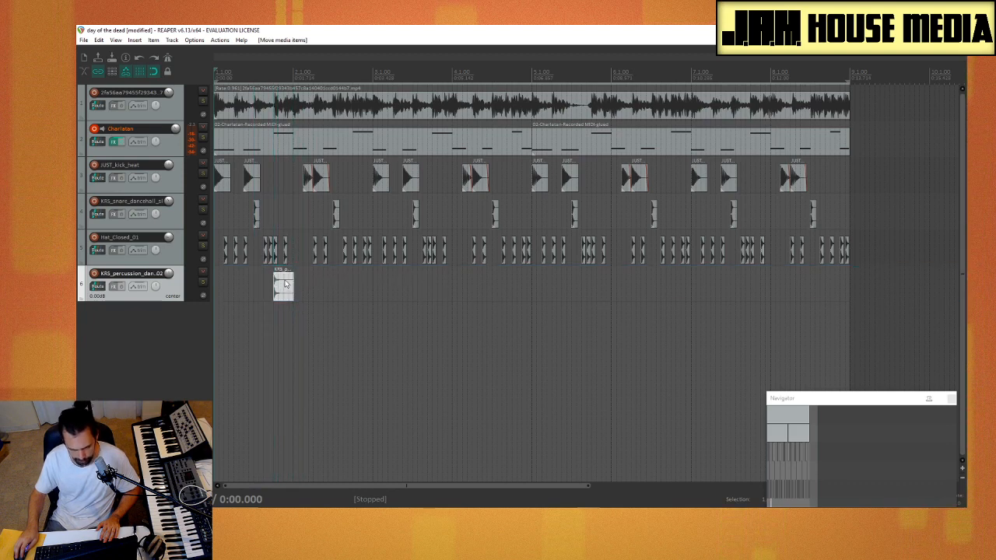
scroll(282, 331, up, 5)
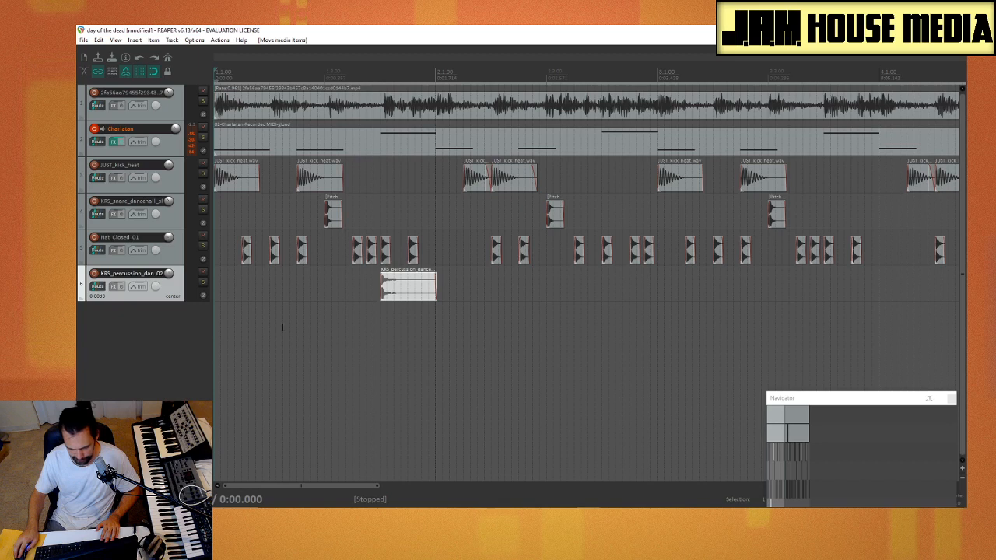
click(217, 302)
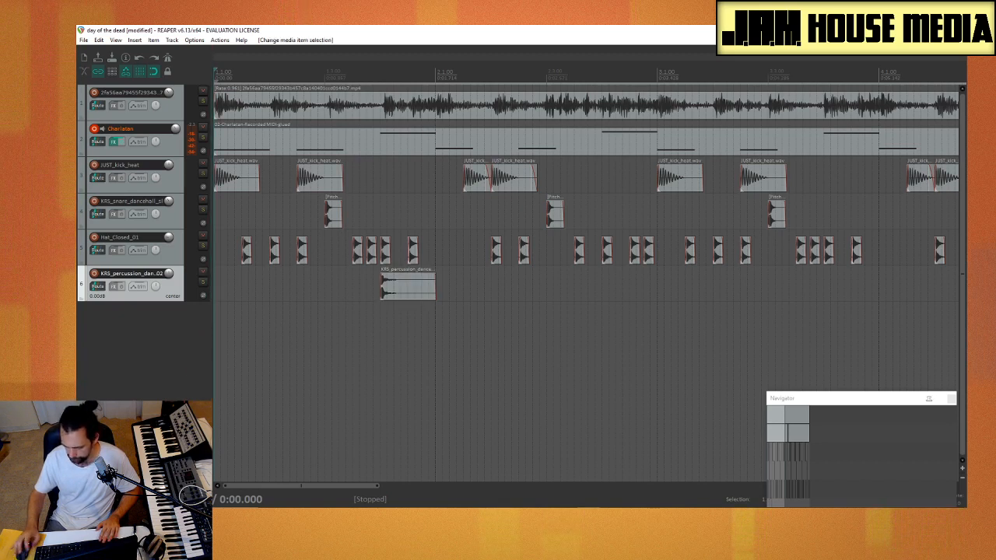
key(space)
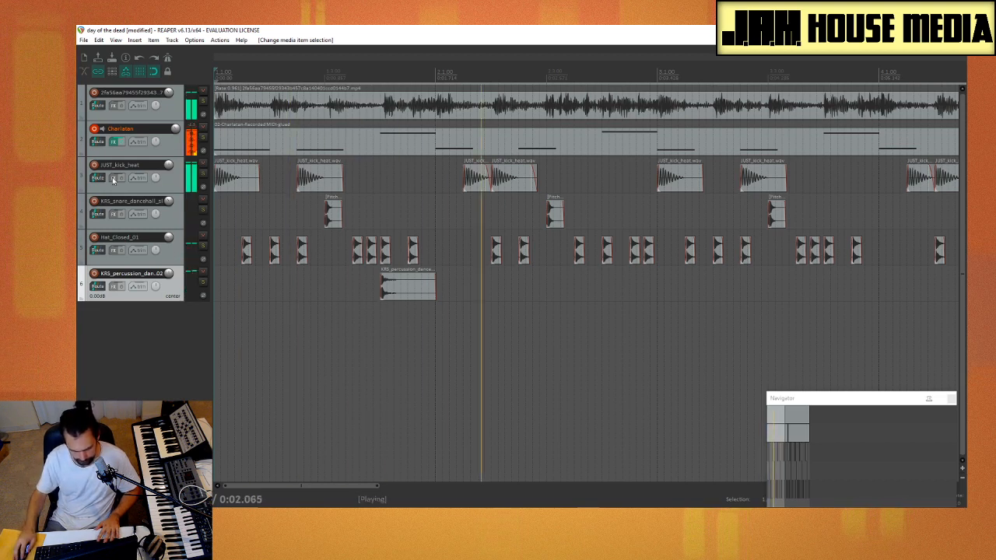
key(space)
Step: Solo the video's audio track, play it briefly, and move the percussion hit half a beat later
click(203, 102)
key(space)
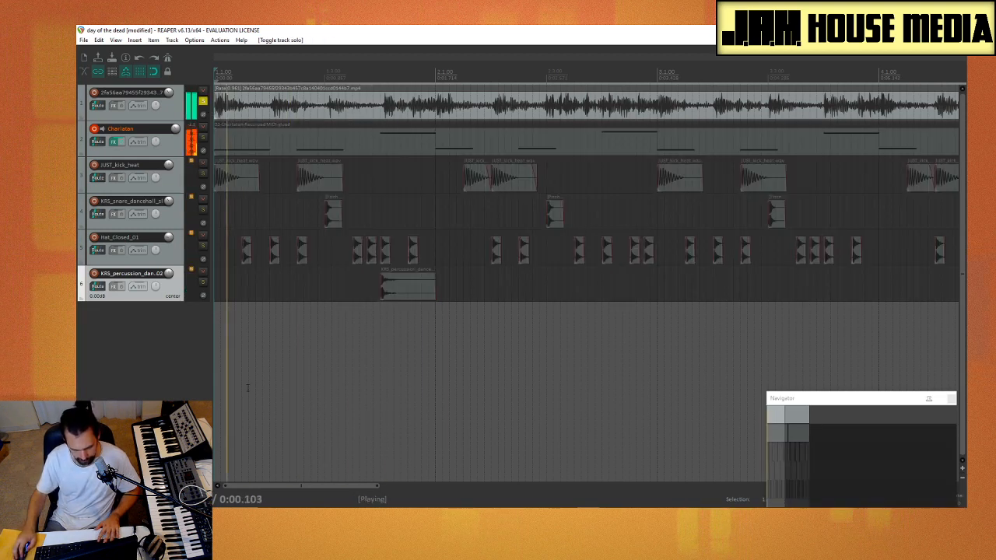
key(space)
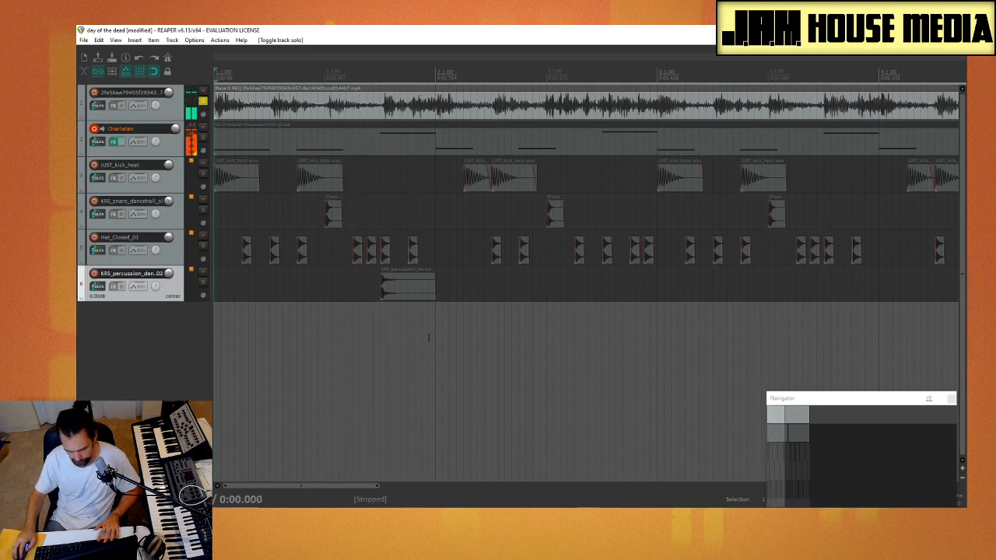
drag(406, 301, 426, 299)
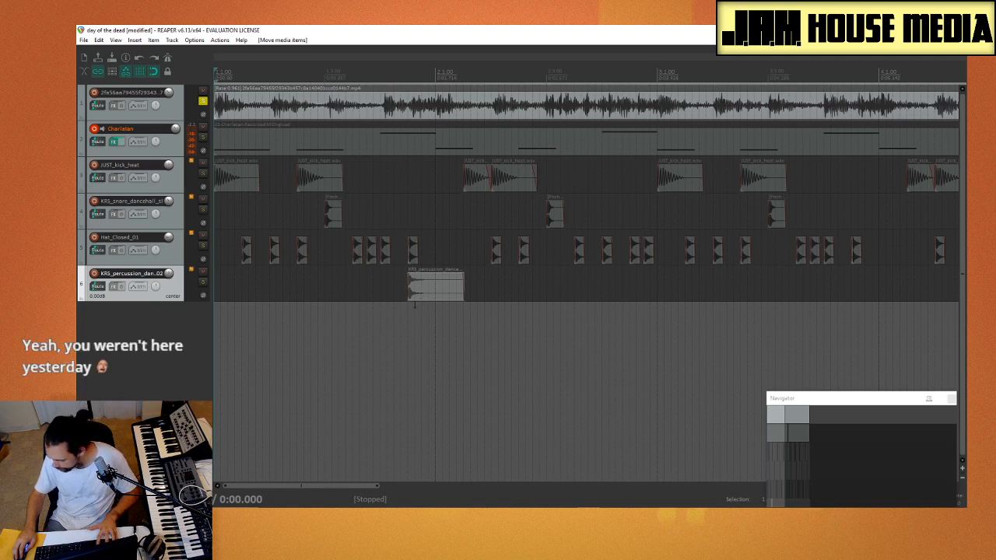
Step: Show the video window below the tracks, solo the percussion track as well, and play both soloed tracks from the start
key(ctrl+shift+v)
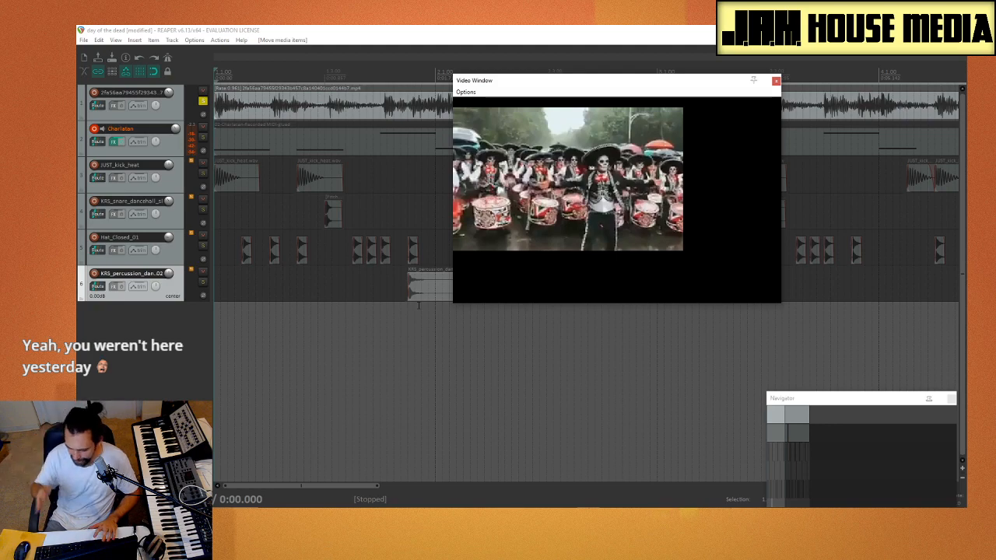
click(203, 282)
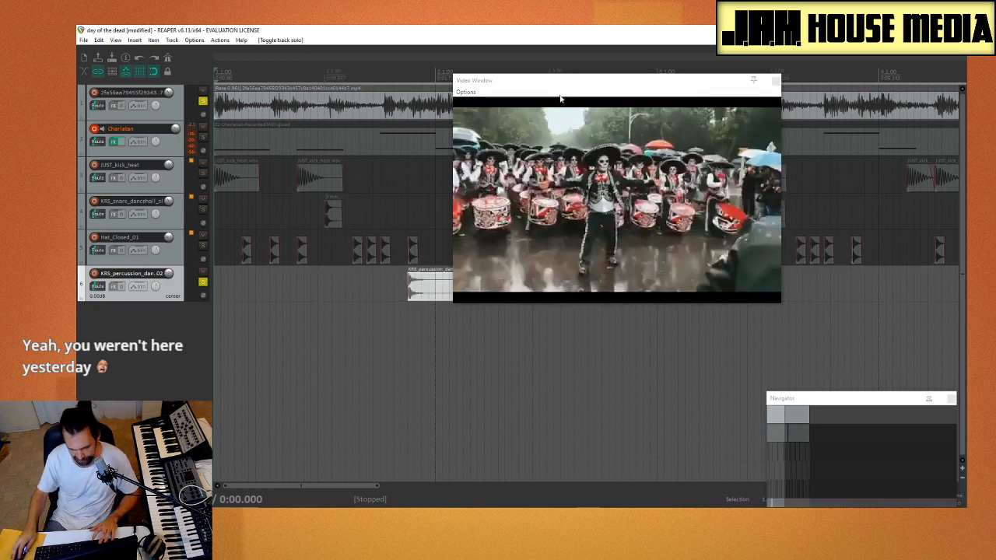
drag(624, 90, 758, 308)
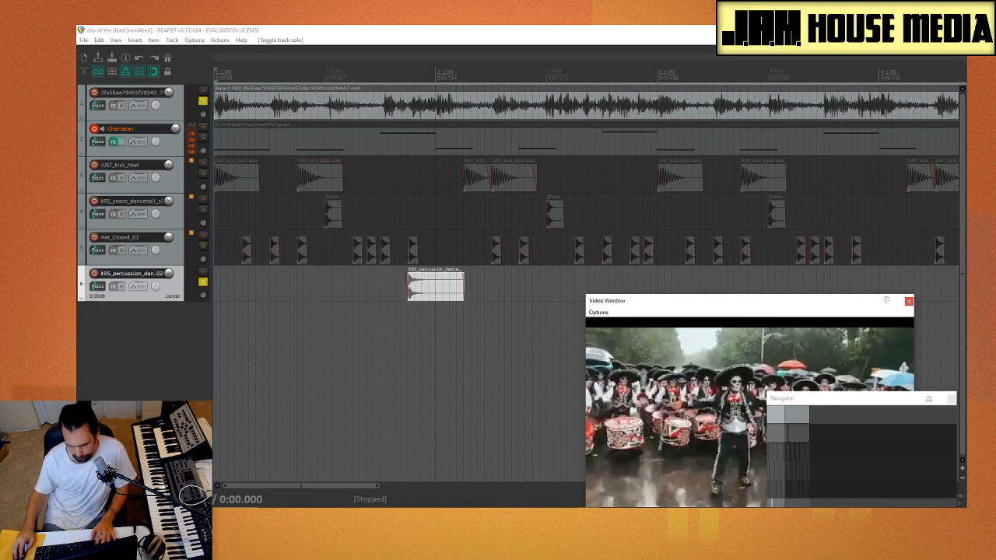
key(space)
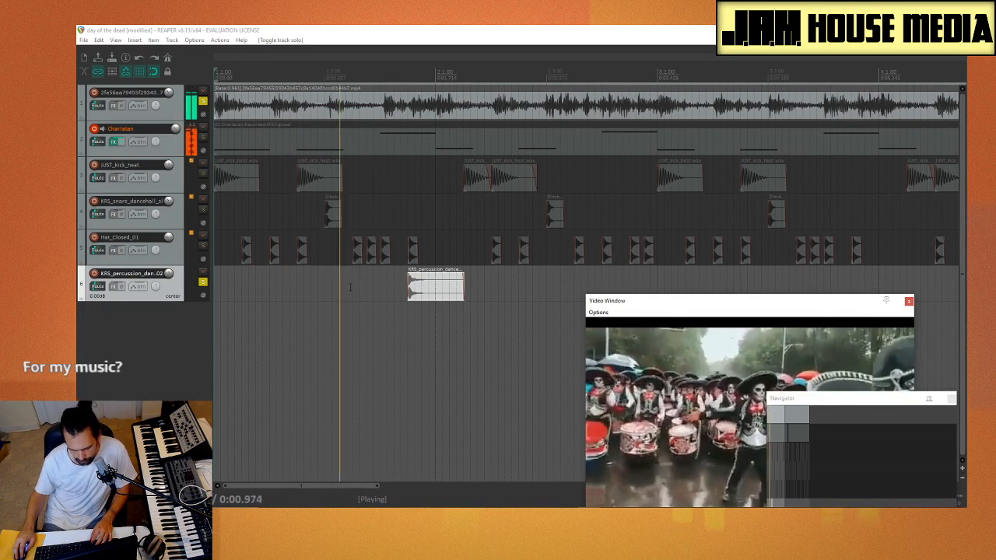
key(space)
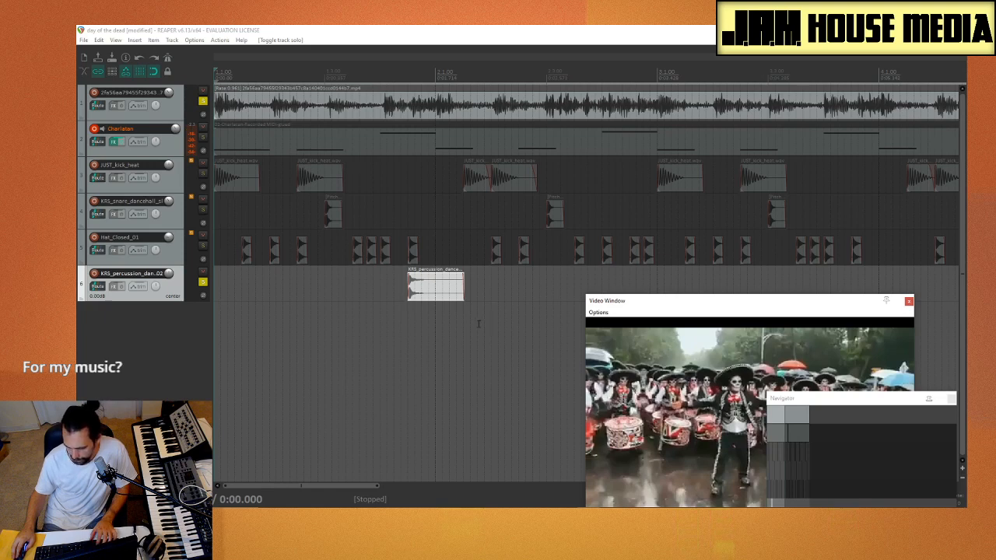
Step: Move the percussion hit to beat 3 of bar 2 and play it against the video audio from late in bar 1
scroll(473, 323, down, 3)
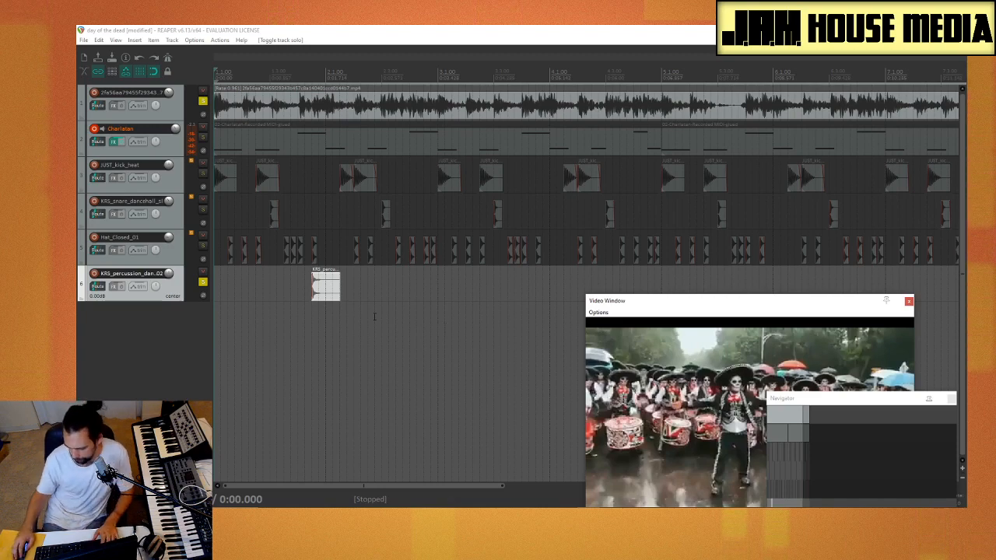
drag(333, 288, 397, 291)
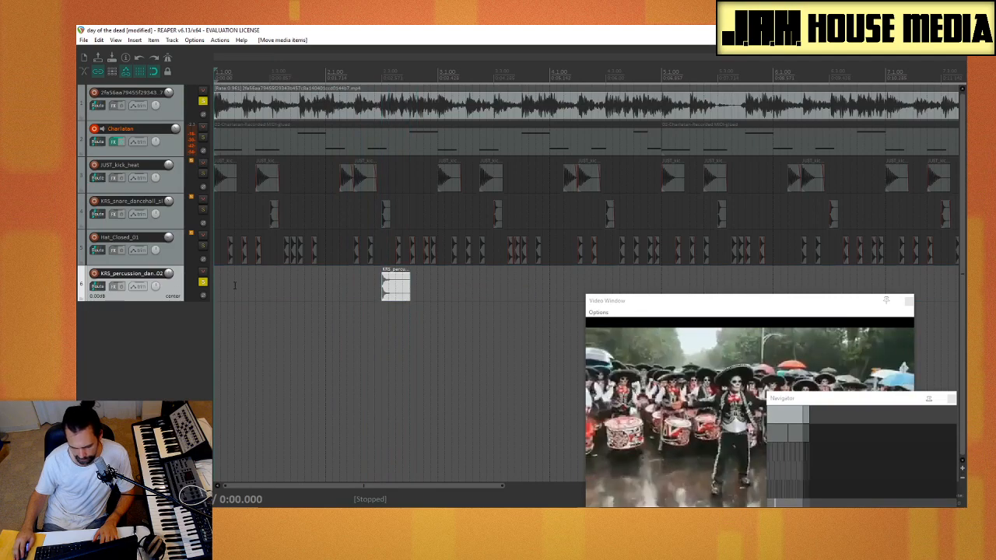
click(308, 282)
key(space)
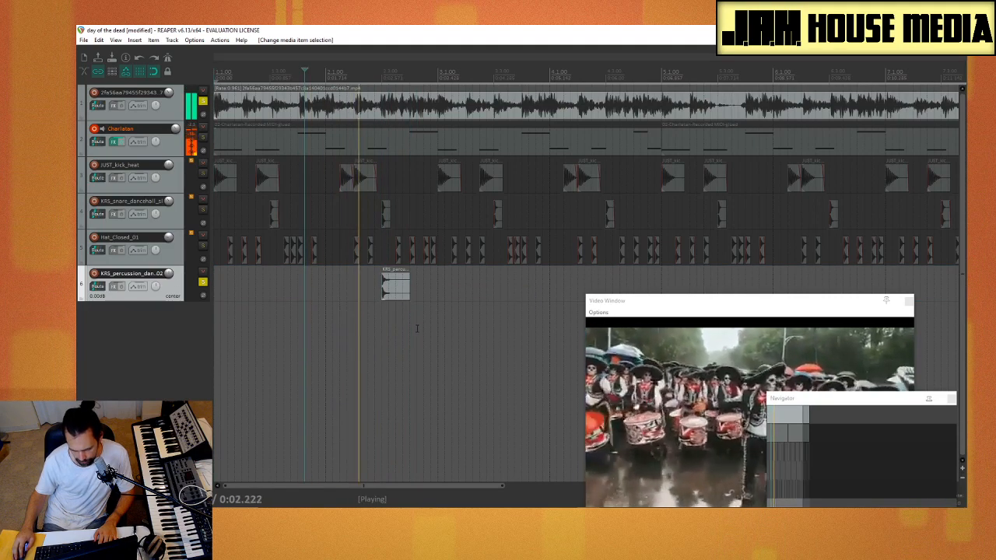
key(space)
key(space)
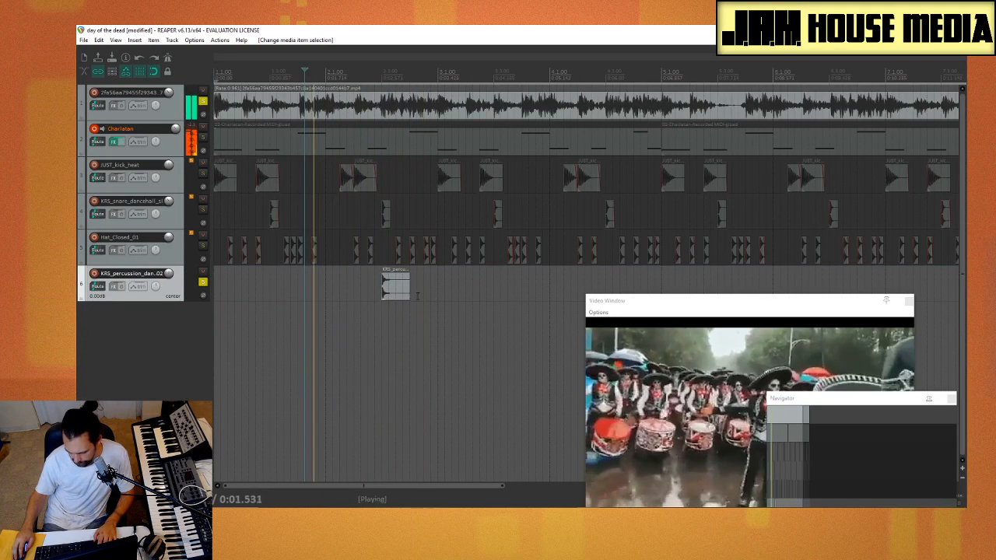
key(space)
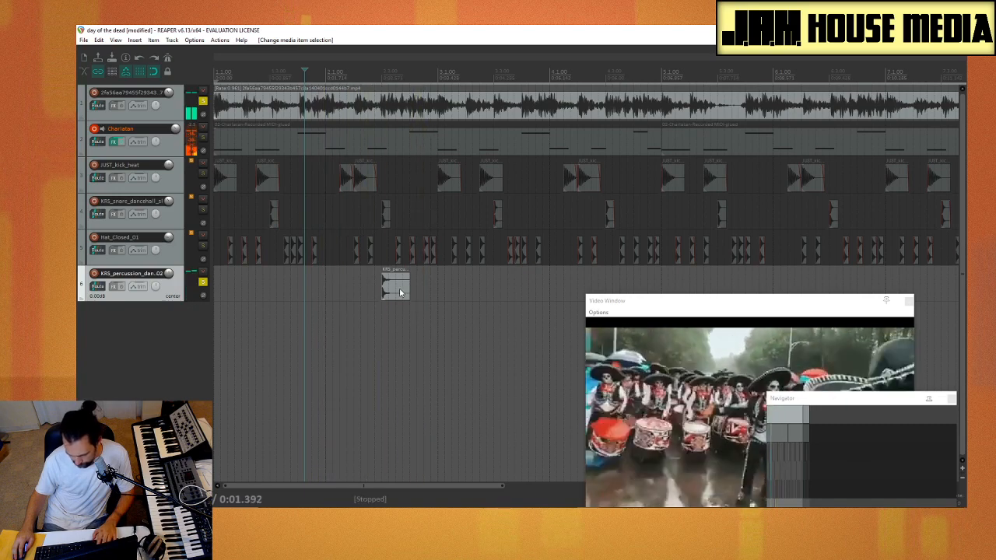
Step: Copy the percussion hit a quarter beat later and add closely spaced copies to form a four-hit roll
click(401, 293)
drag(401, 293, 409, 292)
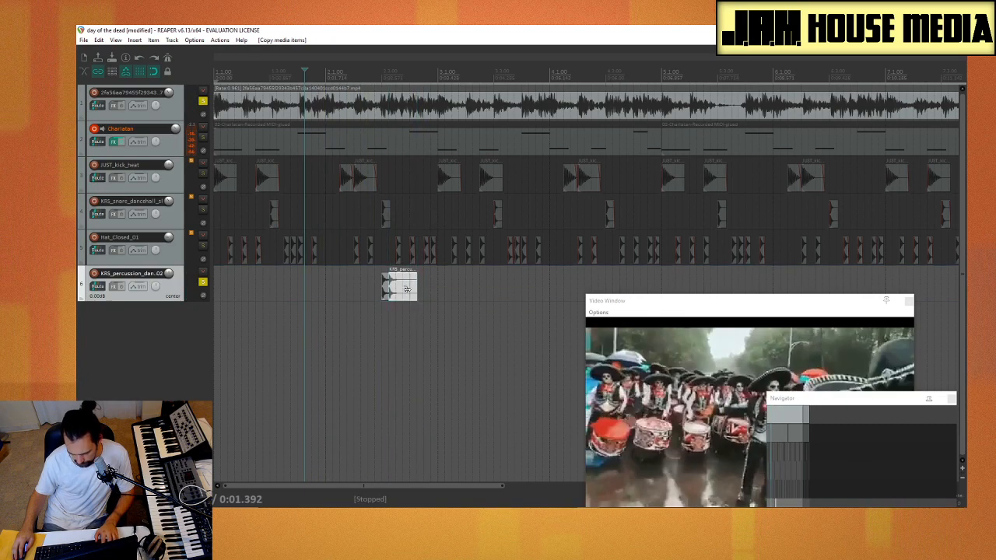
scroll(403, 325, up, 3)
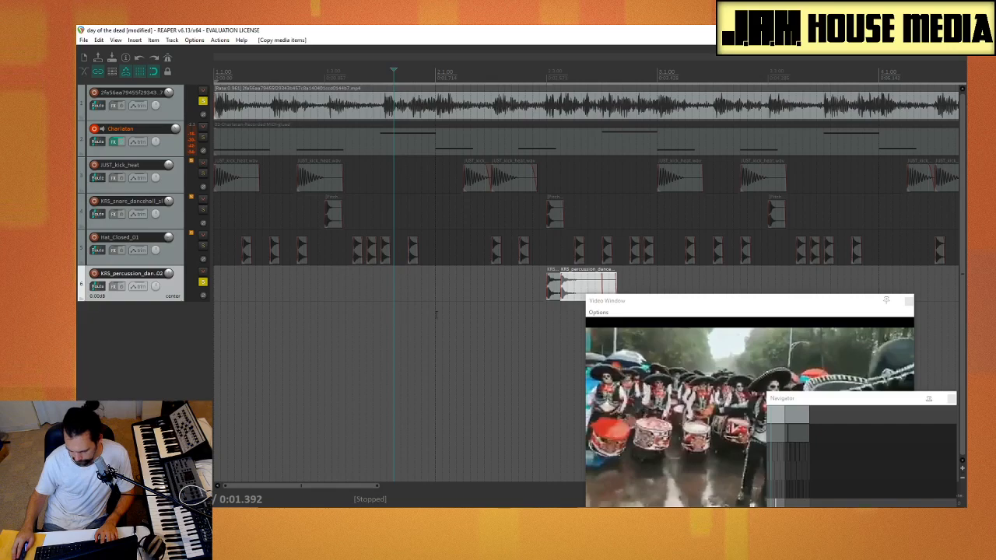
scroll(627, 280, up, 3)
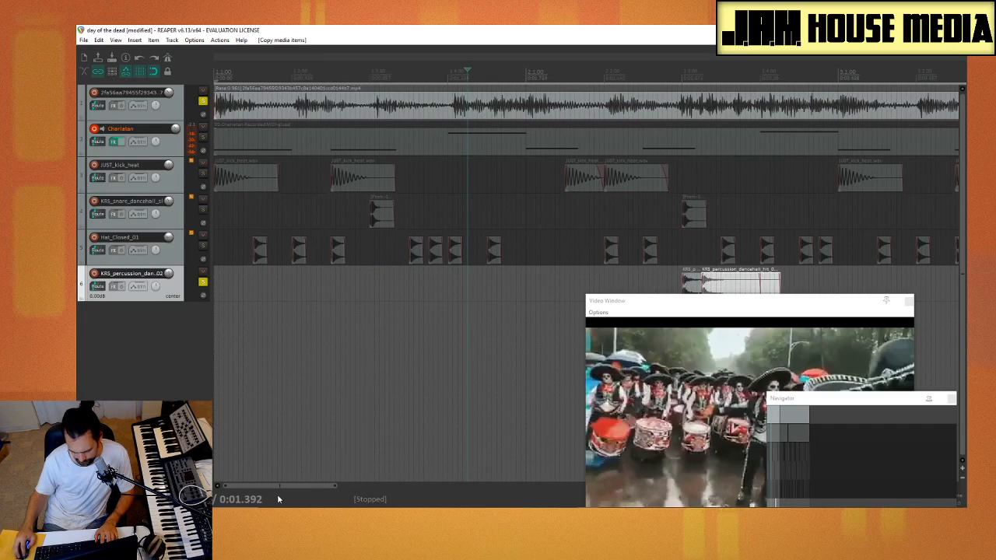
drag(275, 488, 340, 485)
scroll(399, 374, up, 1)
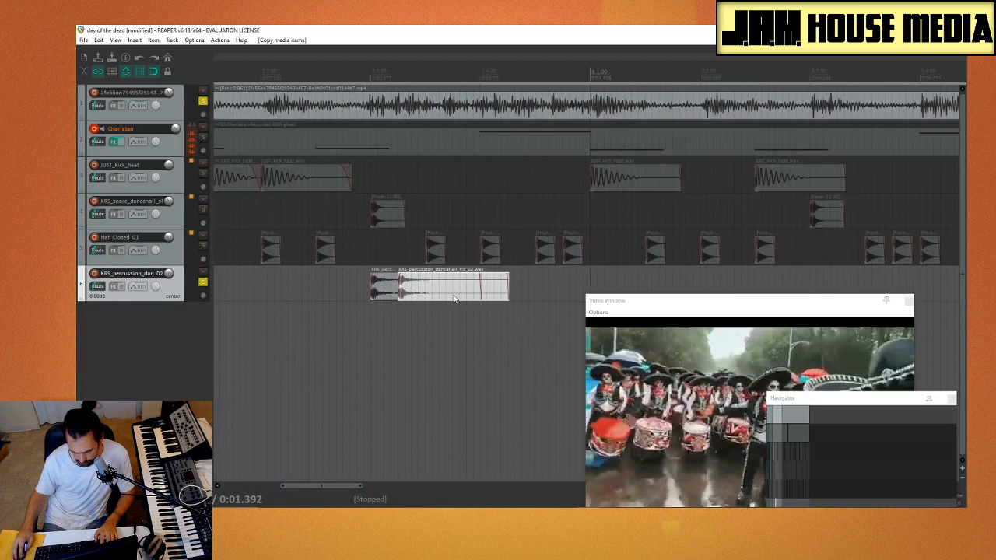
mouse_move(454, 298)
mouse_down()
mouse_move(418, 298)
mouse_move(440, 300)
mouse_up()
Step: Play the percussion roll against the video audio from late in bar 1
key(space)
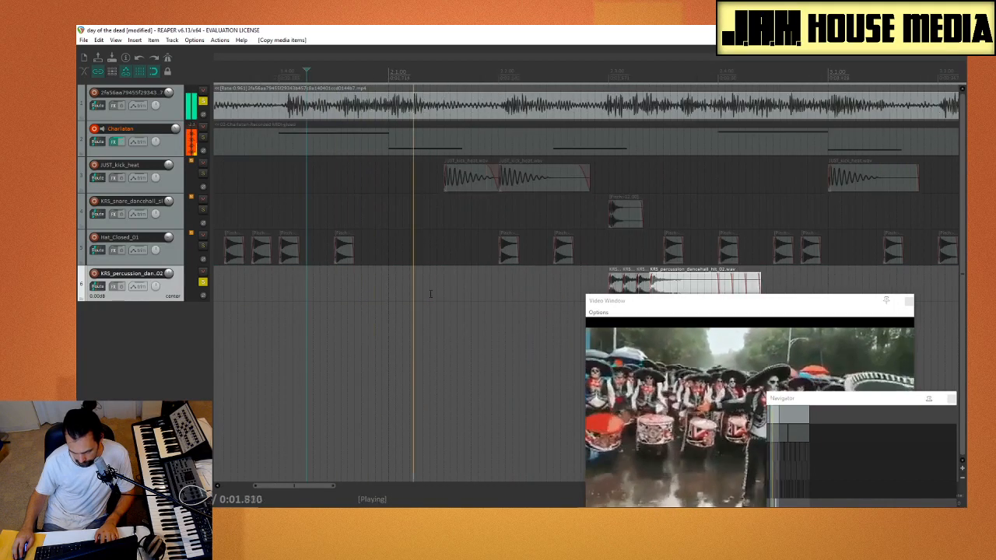
key(space)
scroll(425, 306, down, 2)
key(space)
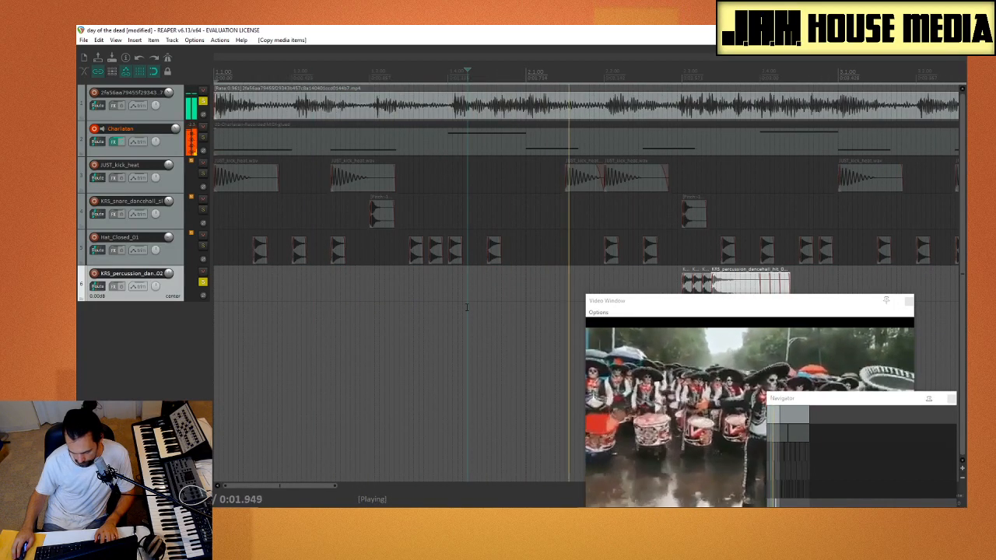
key(space)
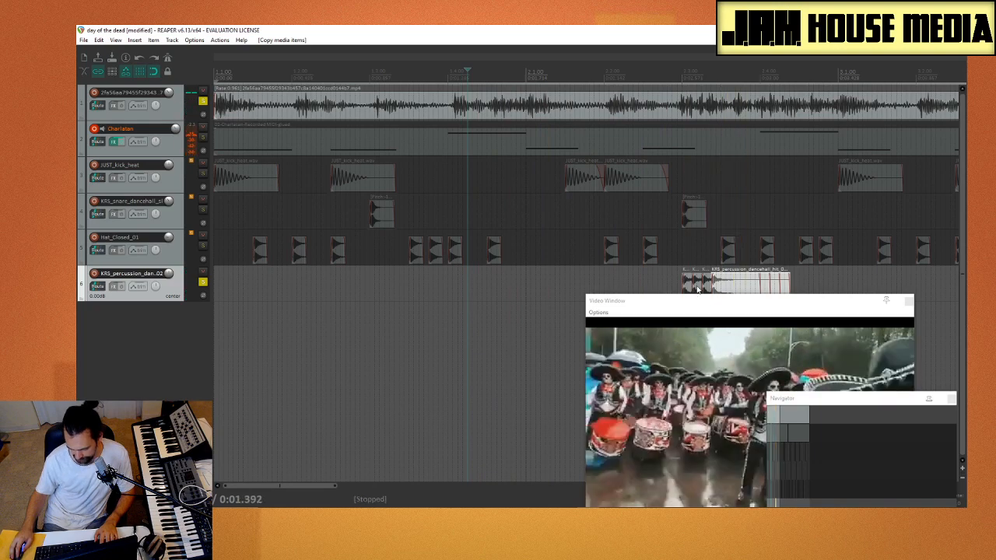
Step: Delete the second and fourth hits of the percussion roll in bar 2
click(697, 289)
key(Delete)
click(726, 286)
key(Delete)
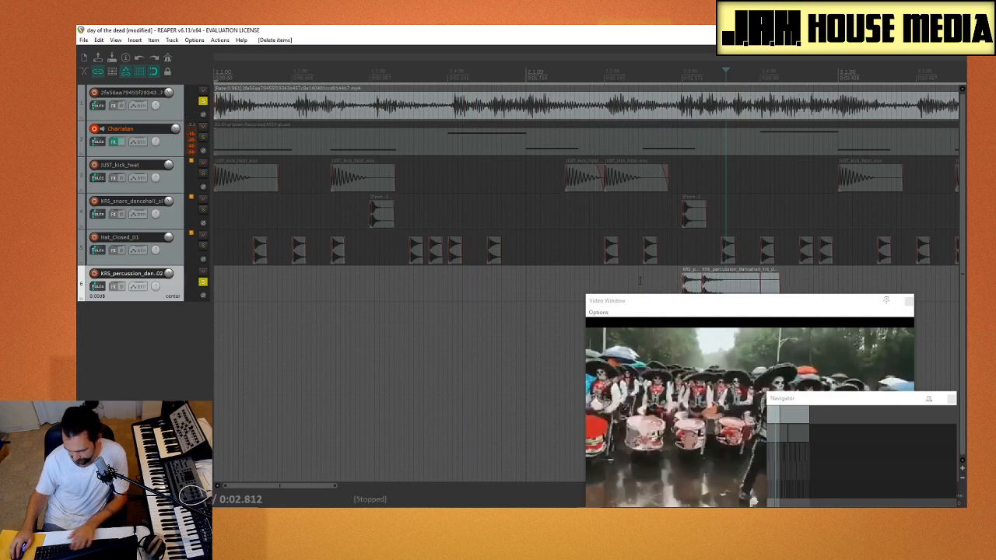
Step: Copy the second percussion hit slightly later to form three close hits, and play from just before beat 3 of bar 2
click(639, 280)
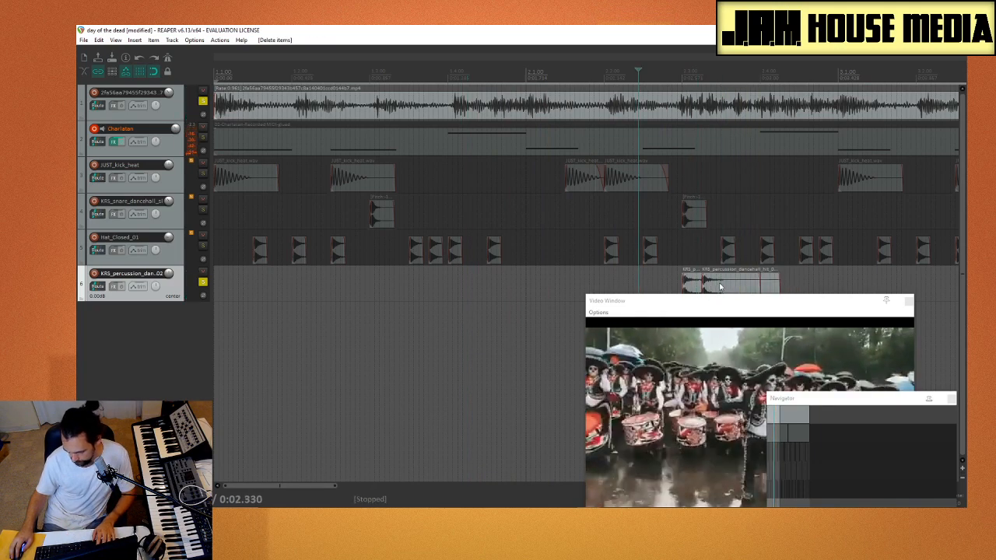
drag(718, 288, 728, 288)
key(space)
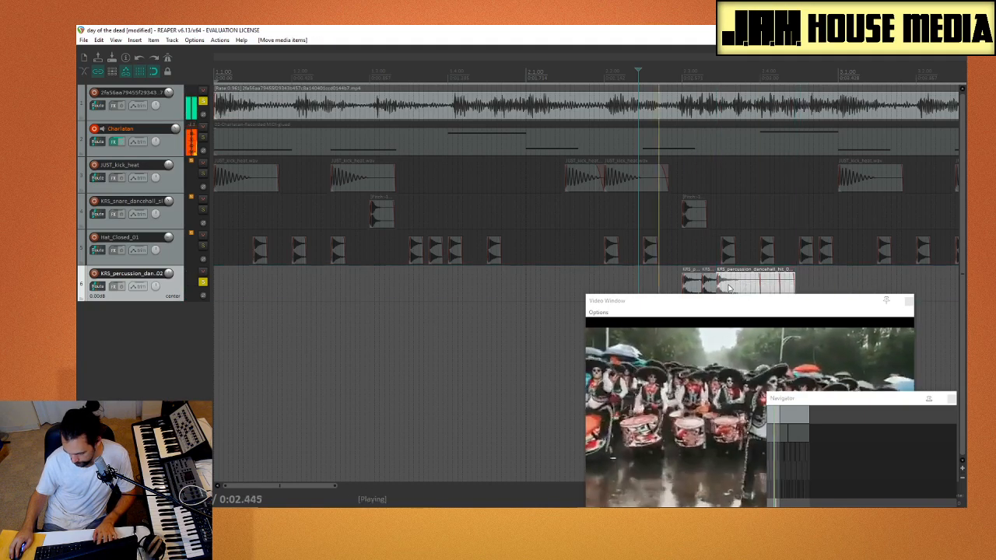
key(space)
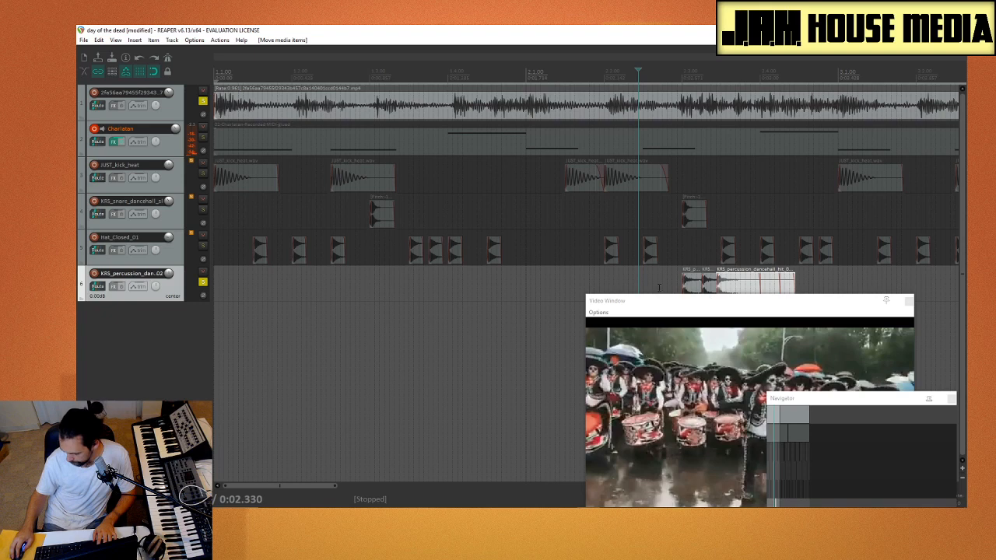
Step: Move the Video Window clear of the percussion items and show the video frame just before the second percussion hit
drag(727, 310, 354, 316)
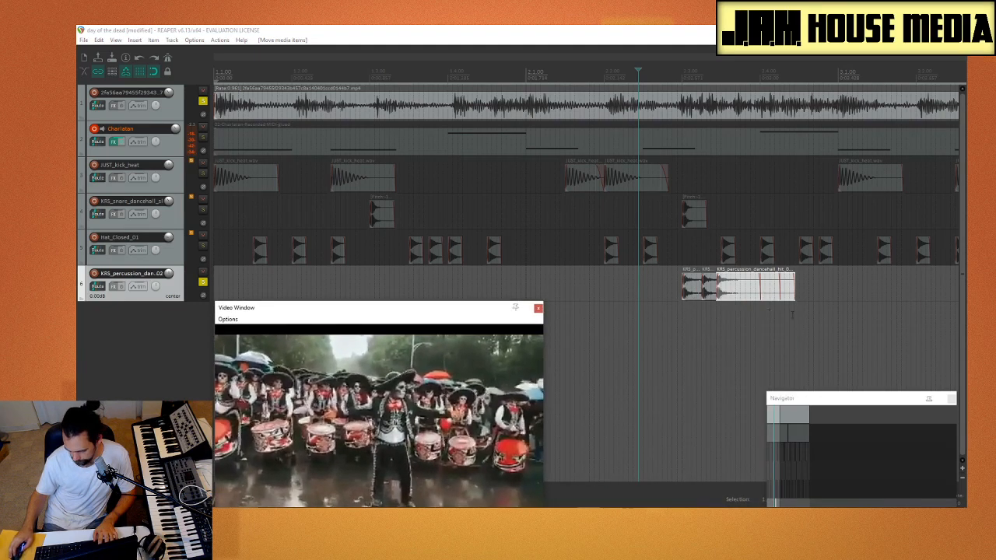
scroll(818, 315, up, 2)
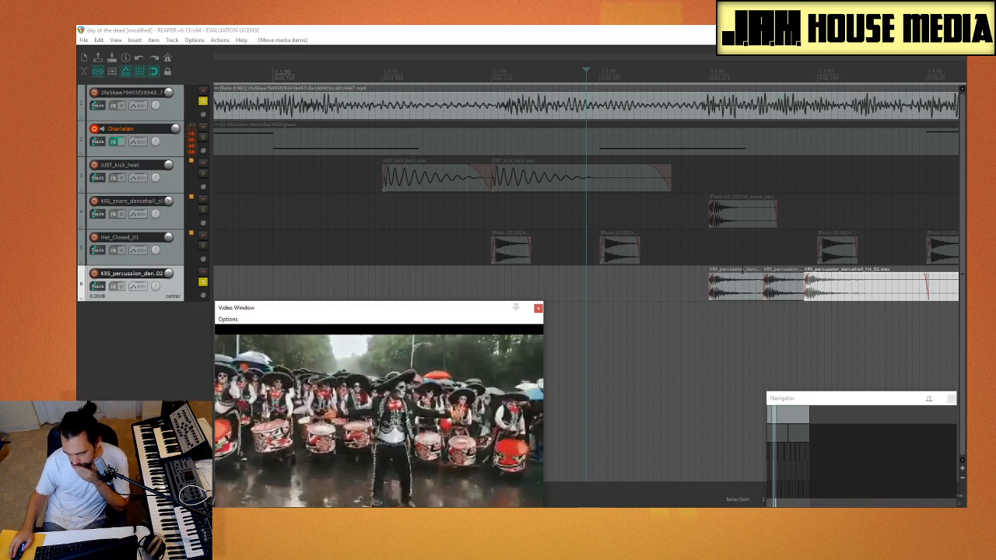
click(756, 106)
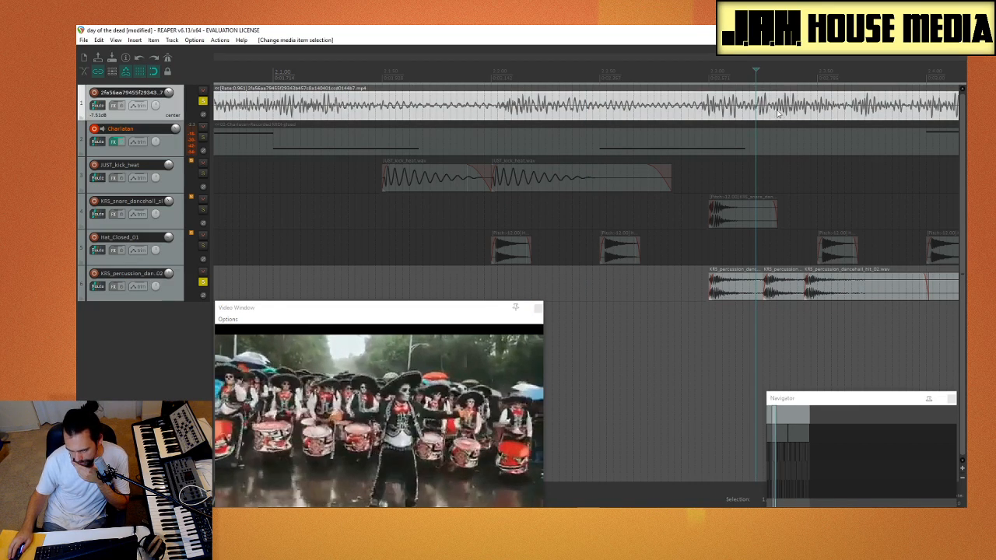
Step: Move the third percussion hit in bar 2 slightly later so the three hits are evenly spaced
scroll(776, 113, down, 2)
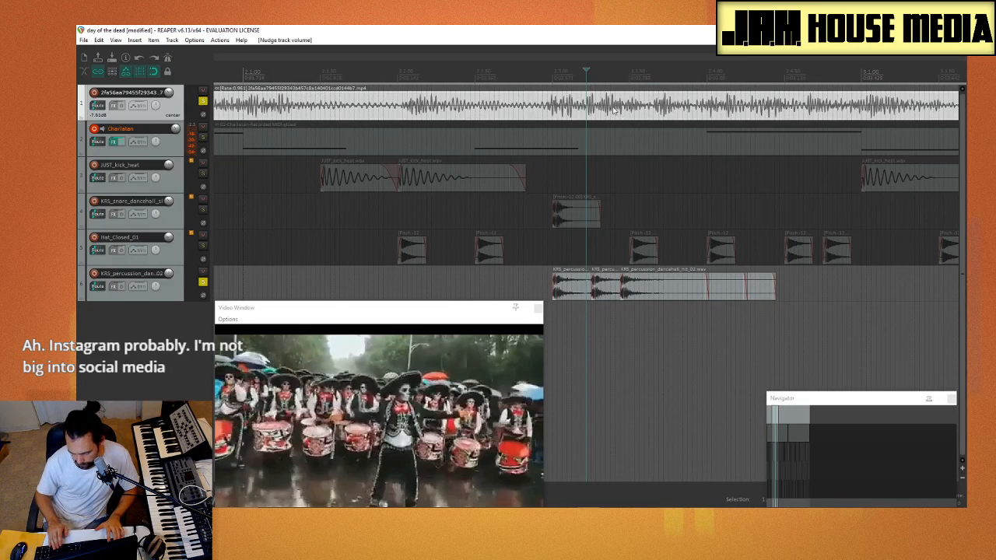
scroll(612, 110, down, 3)
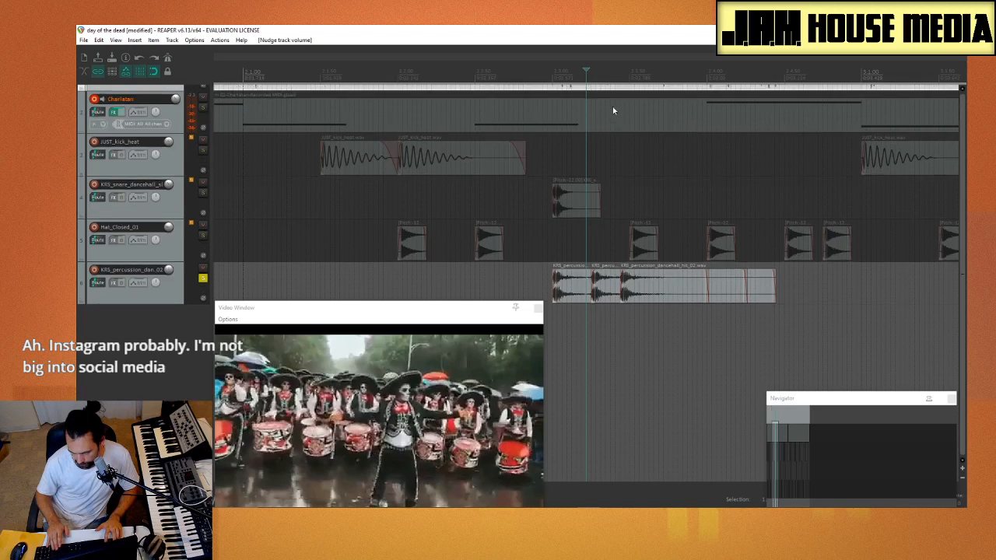
scroll(575, 204, up, 2)
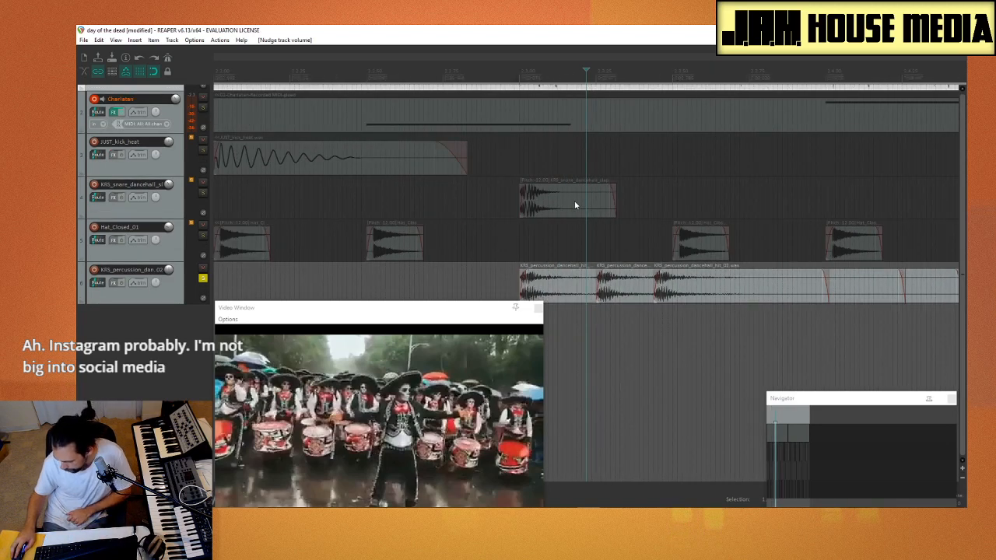
scroll(575, 204, down, 1)
scroll(576, 205, down, 1)
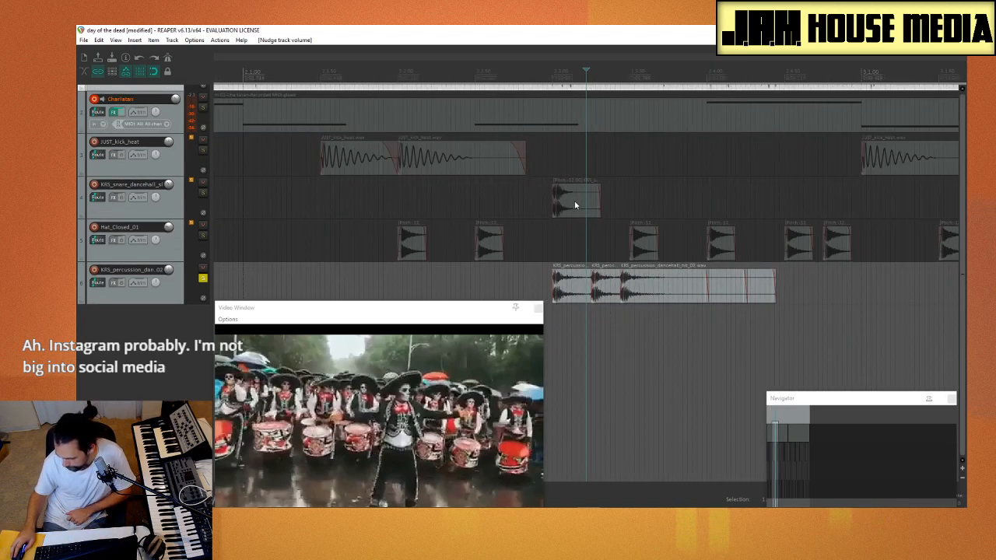
scroll(576, 204, down, 1)
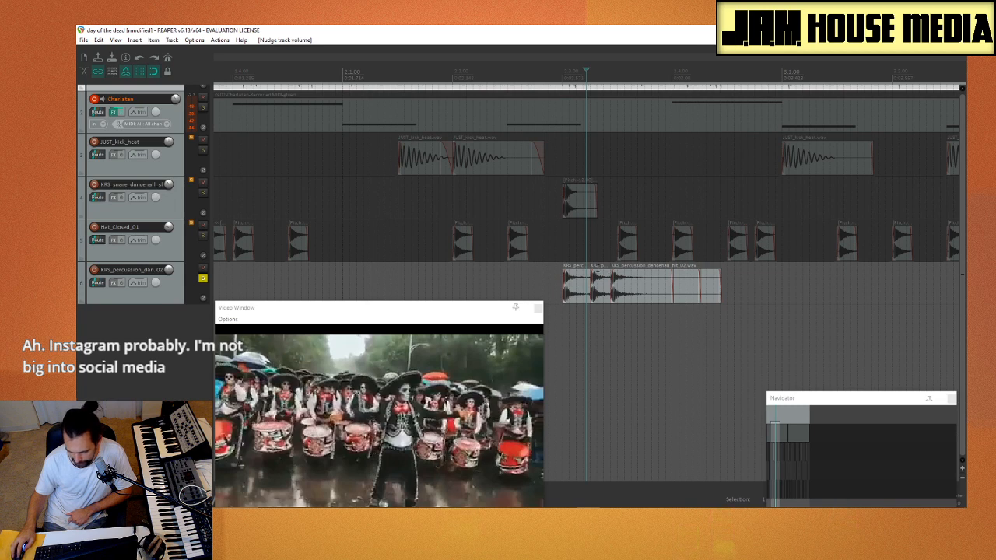
click(602, 282)
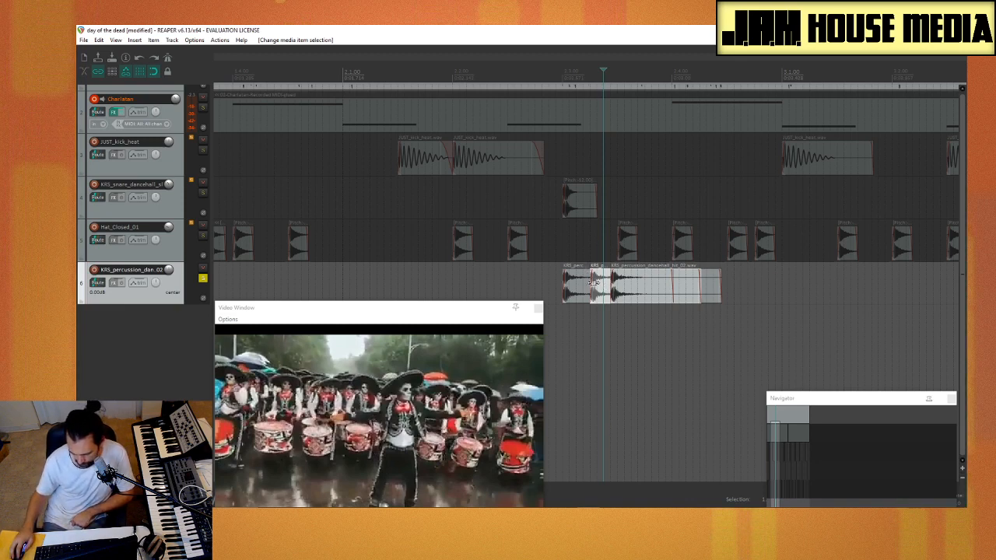
drag(592, 282, 650, 299)
click(638, 304)
click(649, 297)
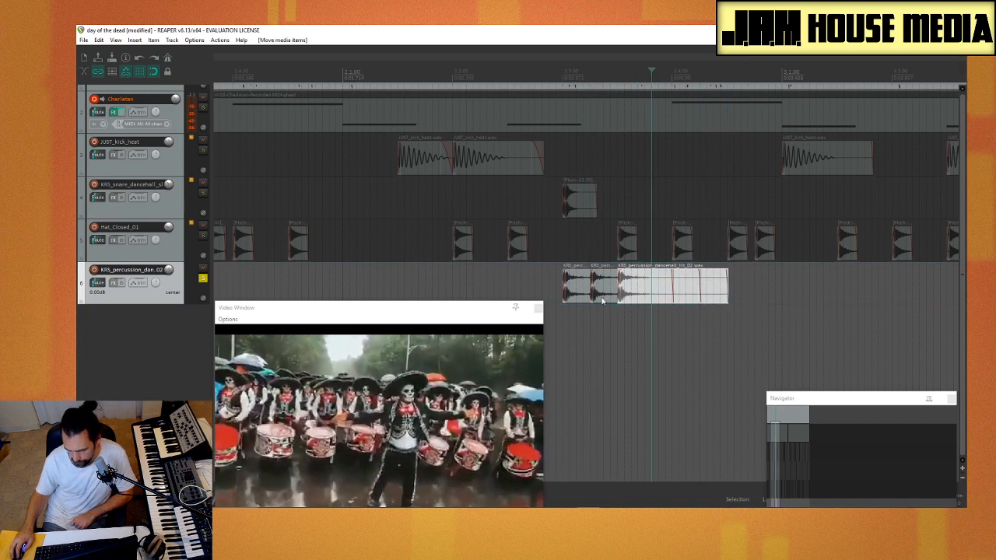
Step: Play the three percussion hits from just before beat 3 of bar 2
click(546, 300)
key(space)
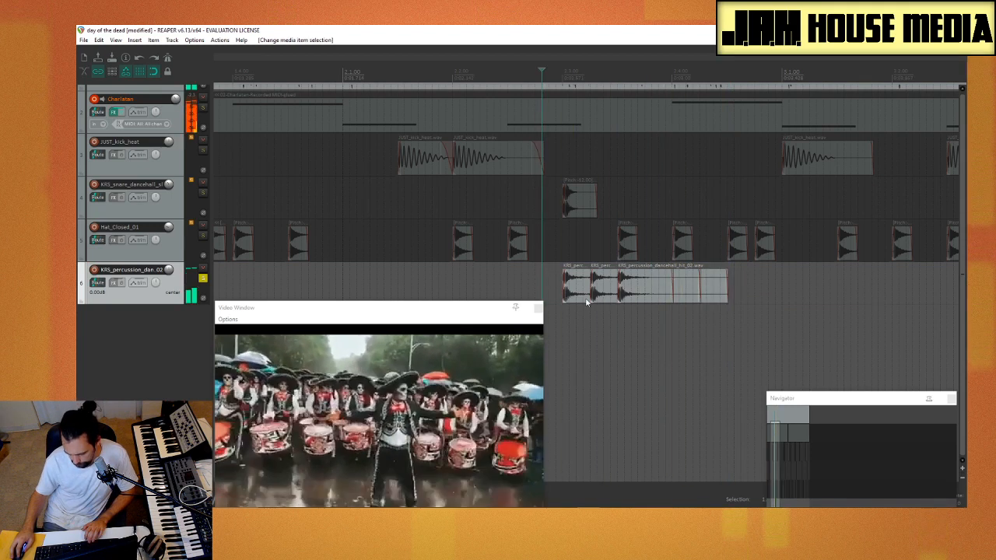
key(space)
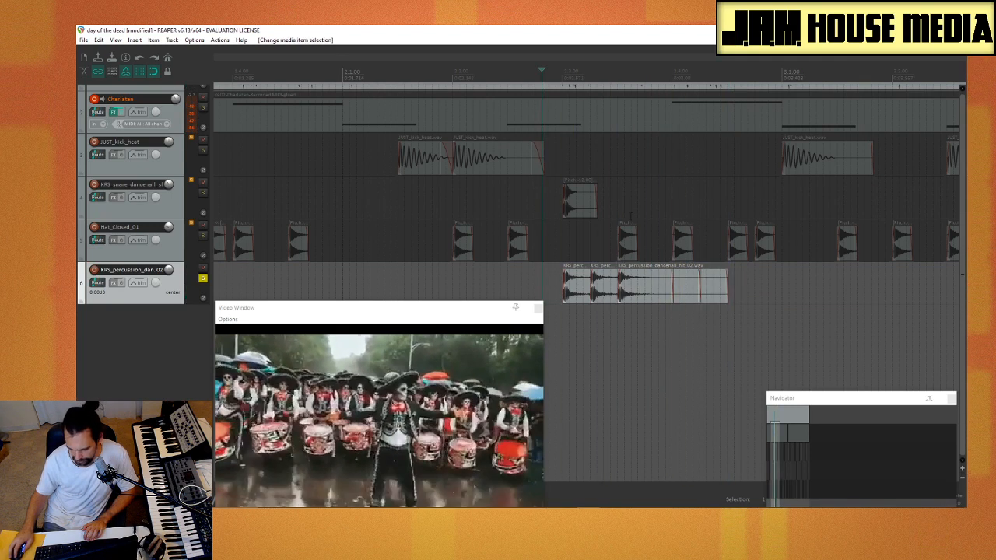
Step: Move the third percussion hit to three quarters of a beat after beat 3 of bar 2, with the second hit midway before it
scroll(630, 216, up, 1)
scroll(632, 217, down, 2)
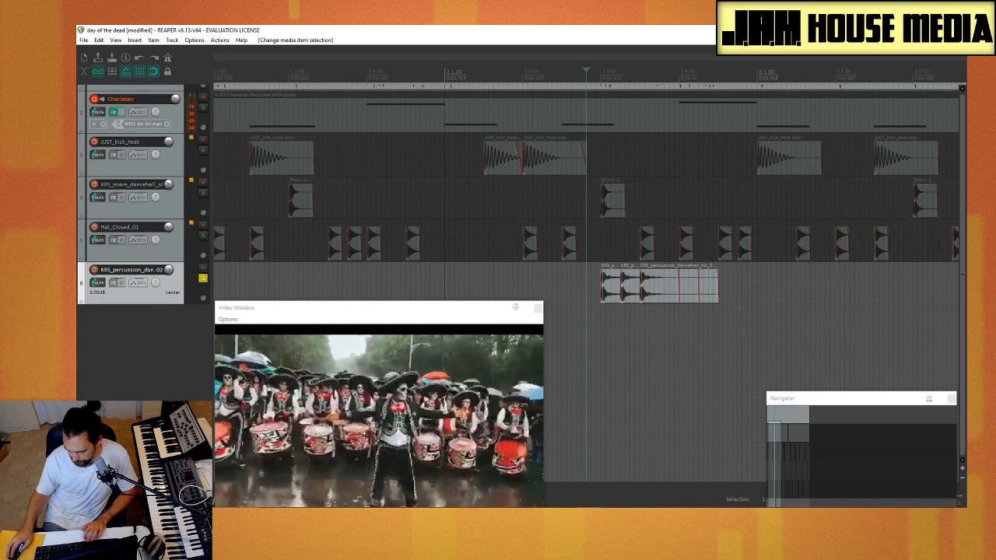
scroll(945, 253, down, 1)
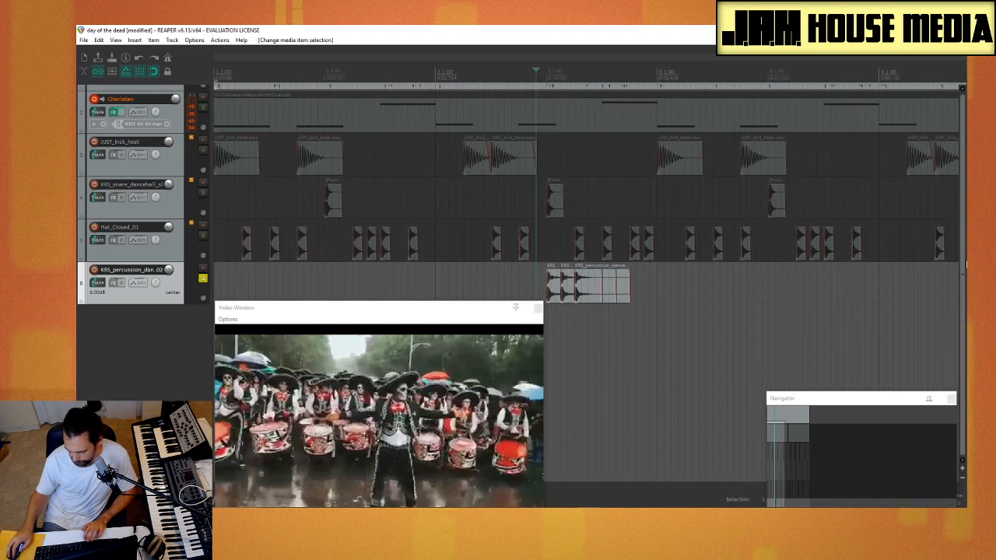
scroll(965, 264, up, 1)
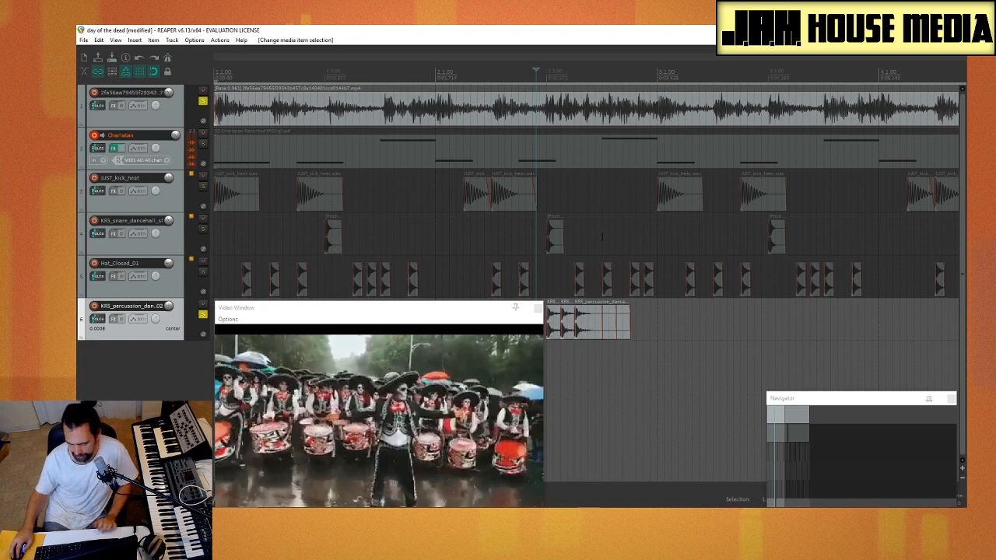
click(546, 153)
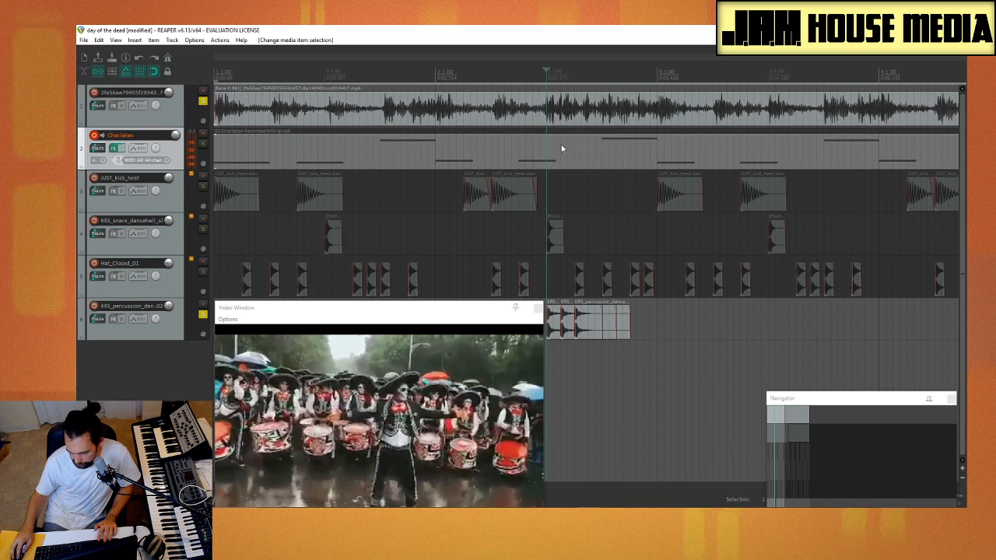
click(589, 153)
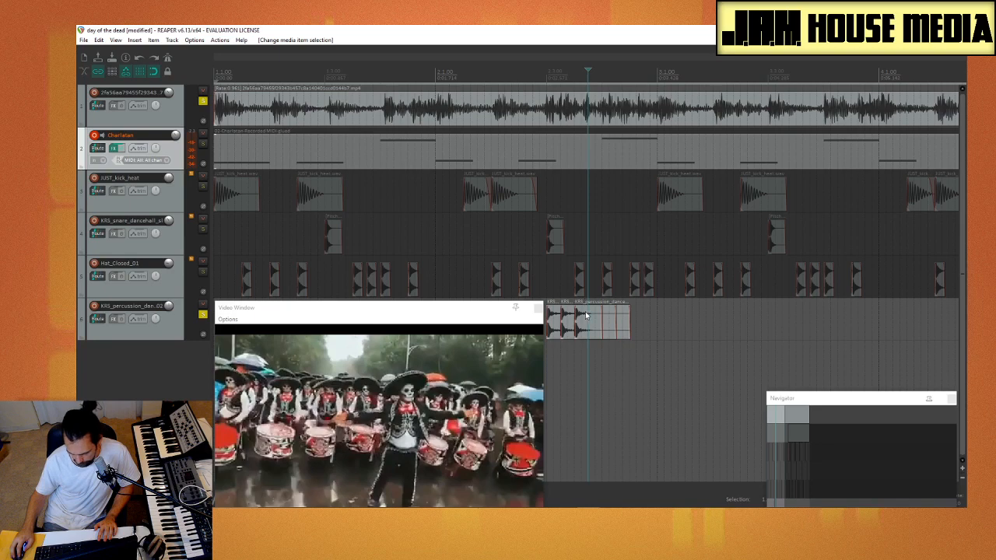
drag(585, 311, 599, 320)
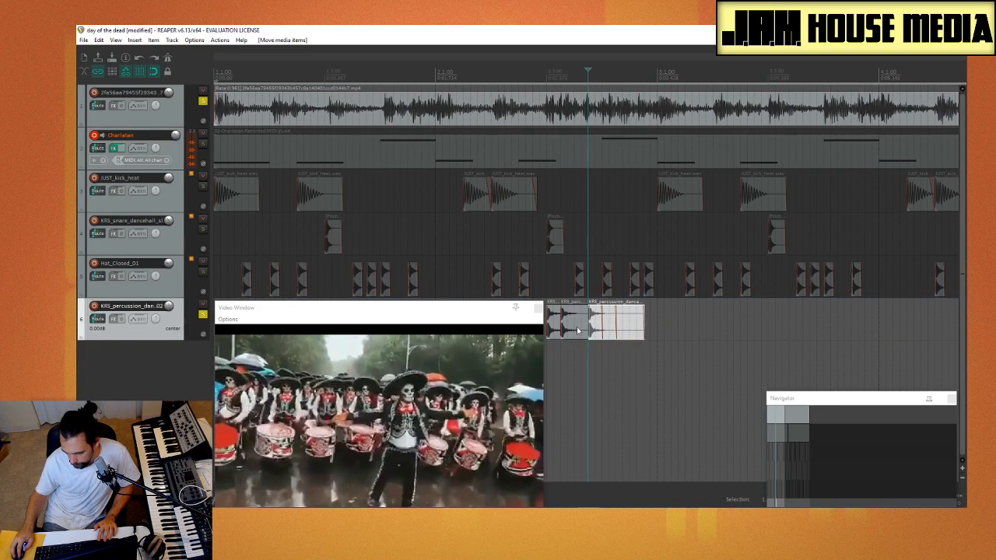
Step: Play the respaced percussion hits against the video audio from beat 3 of bar 2
click(548, 365)
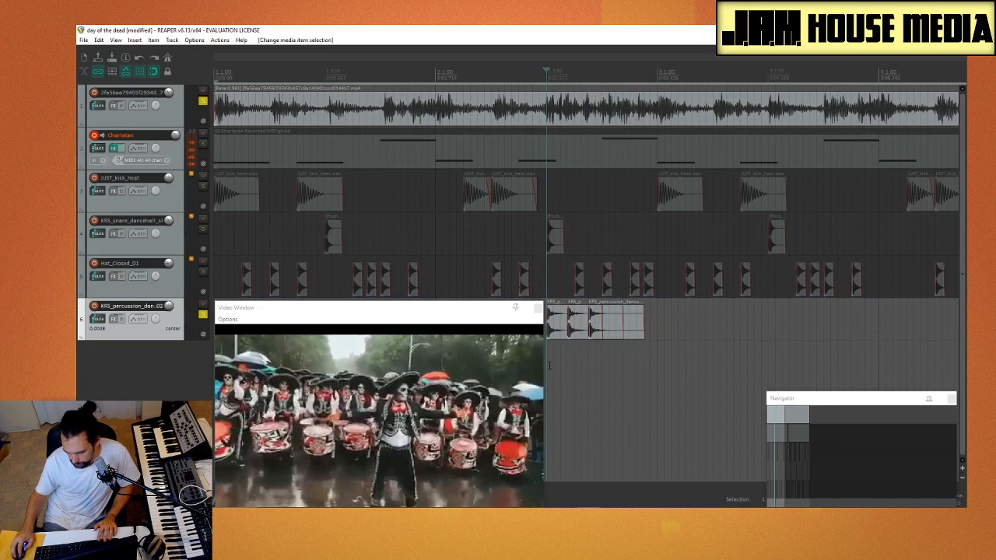
key(space)
key(space)
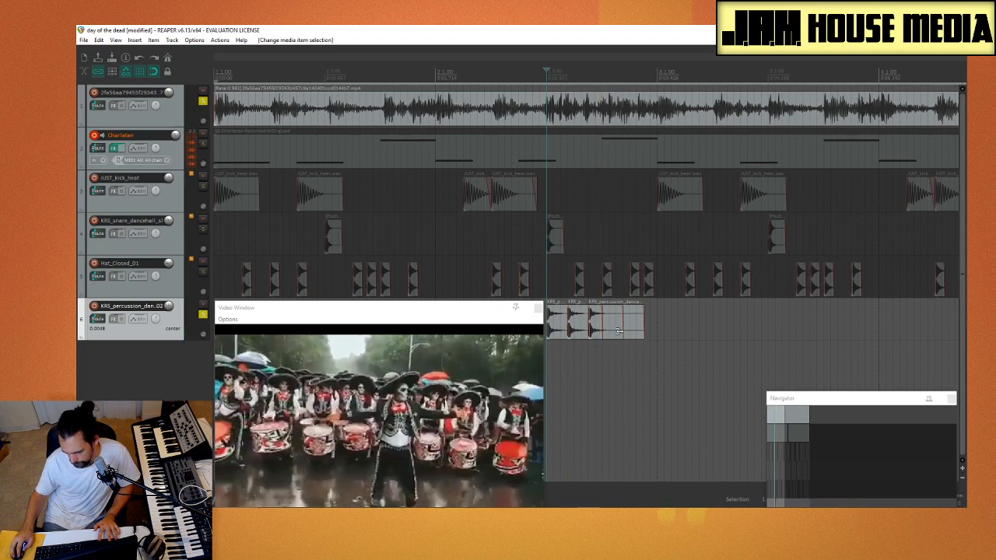
Step: Continue the percussion pattern with further copies at the same spacing and play it against the video audio
drag(611, 326, 651, 335)
key(space)
key(space)
key(space)
key(space)
key(space)
Step: Copy the last percussion hit once more for six evenly spaced hits and play the pattern from beat 3 of bar 2
mouse_move(651, 334)
mouse_down()
mouse_move(679, 330)
mouse_move(666, 336)
mouse_up()
key(space)
key(space)
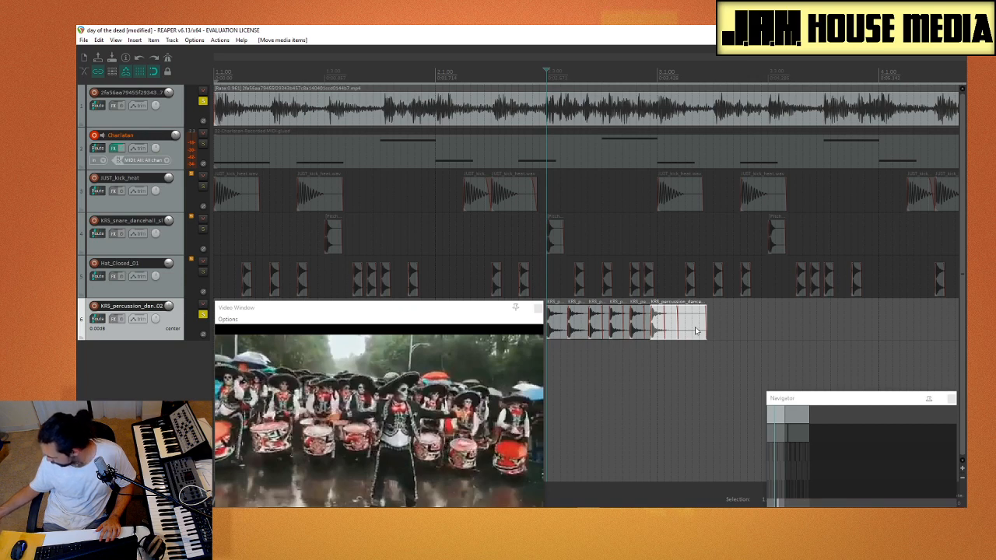
key(space)
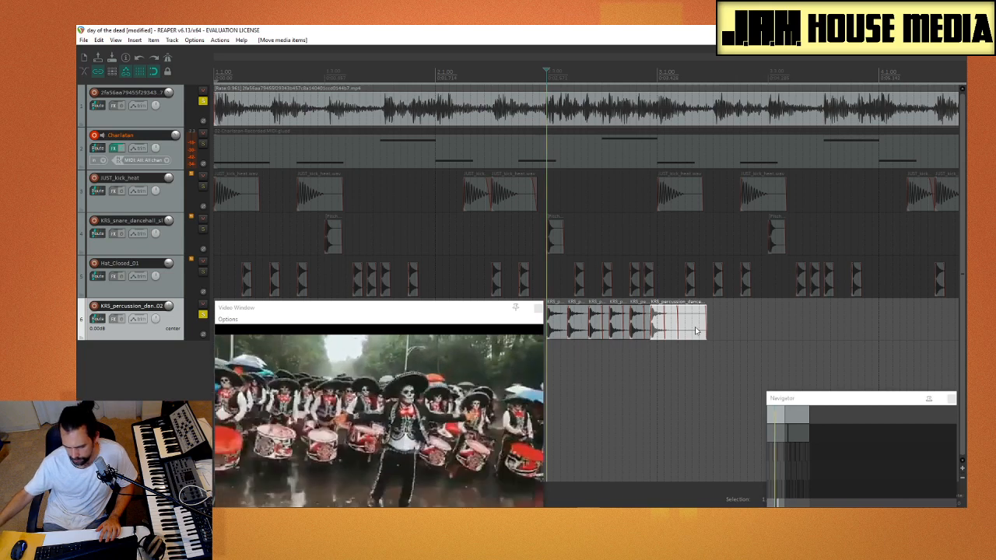
key(space)
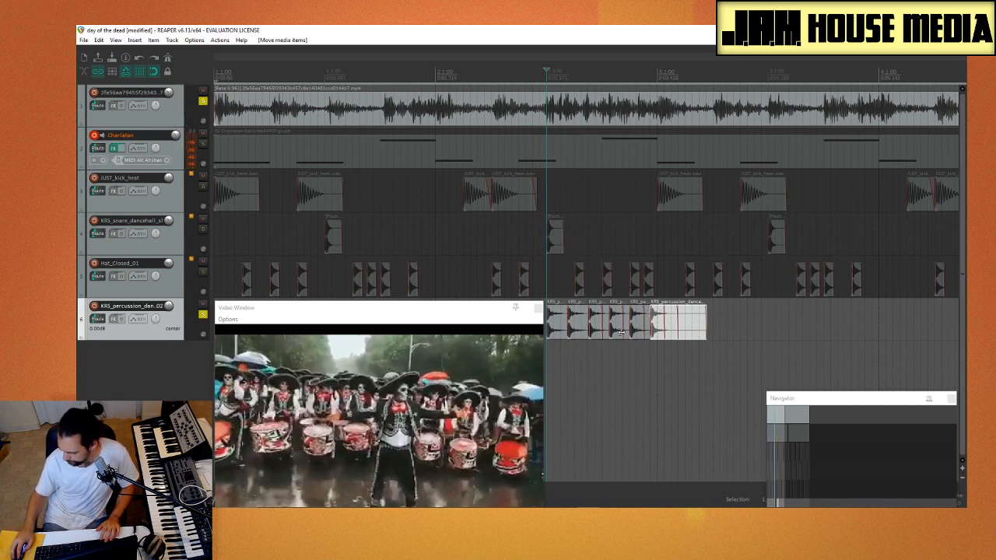
Step: Check the video frames around the second percussion hit and play the six-hit pattern from beat 3 of bar 2
click(579, 329)
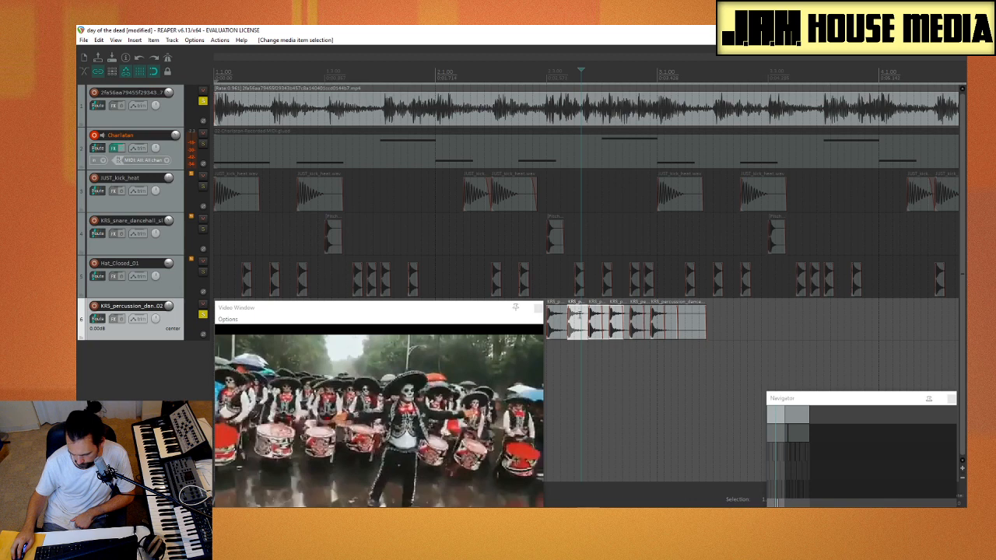
click(575, 311)
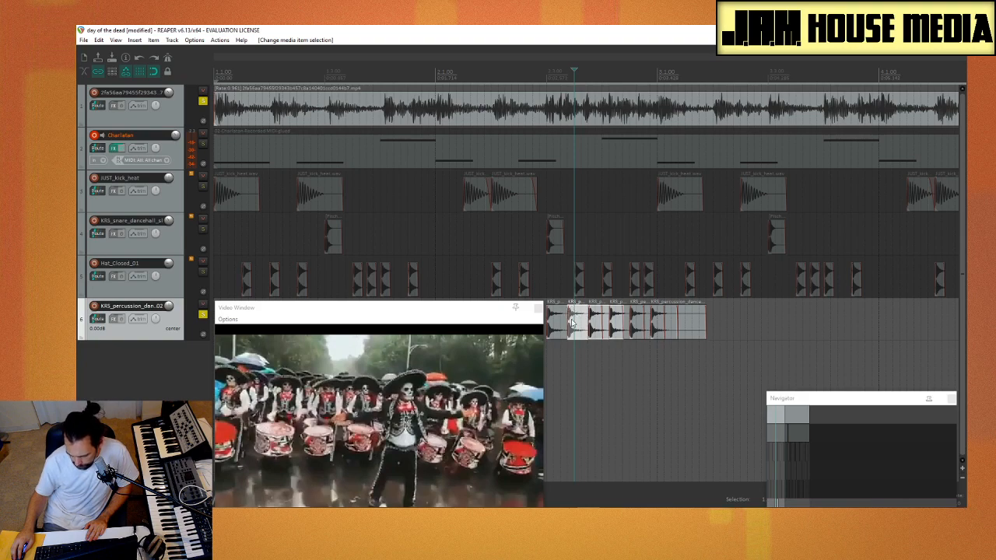
key(space)
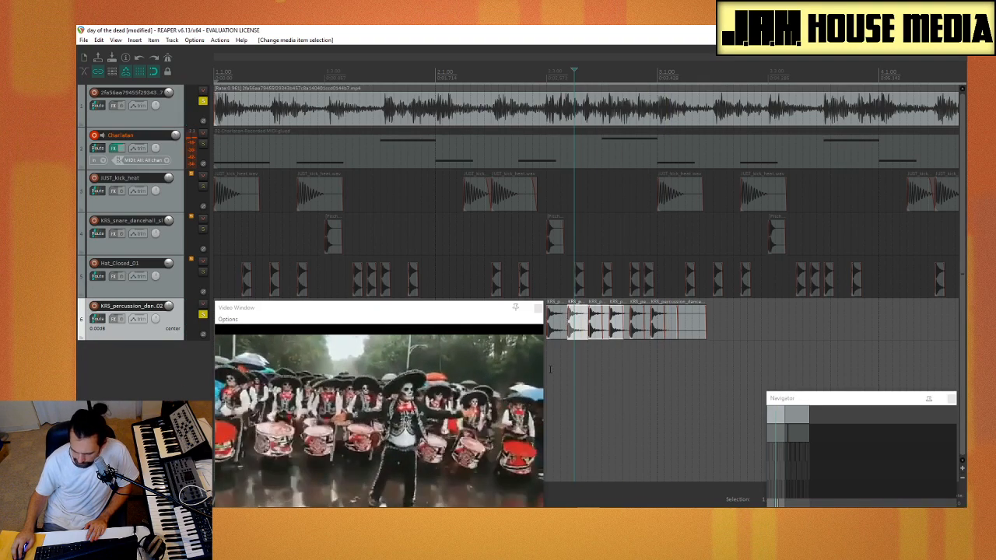
click(548, 369)
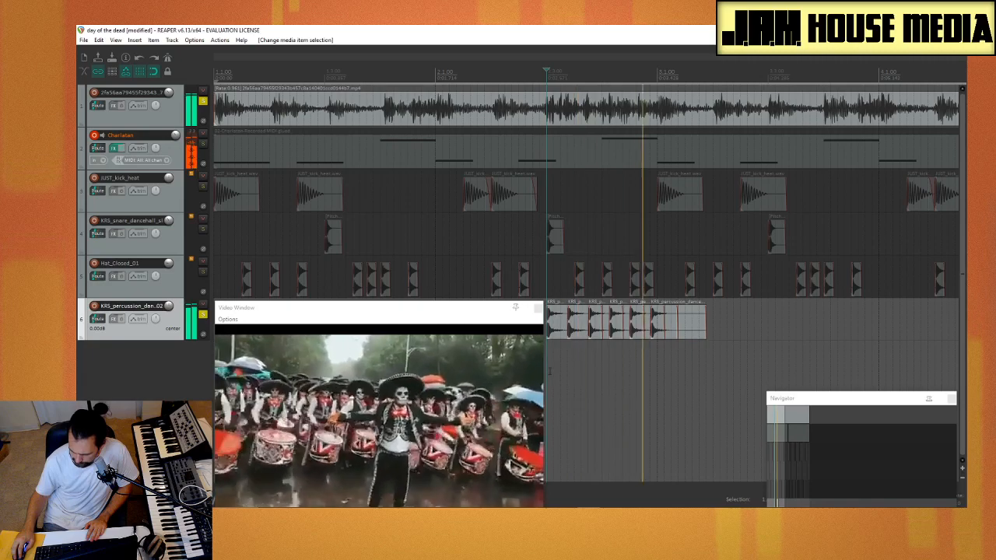
key(space)
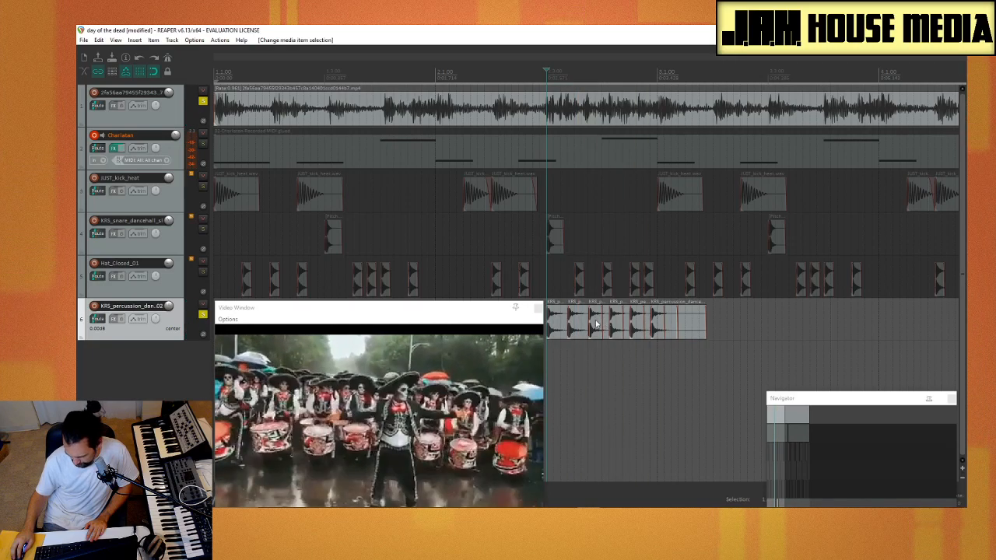
Step: Lower the item volumes of the second, third and fourth percussion hits by roughly 3 to 4 dB
click(575, 323)
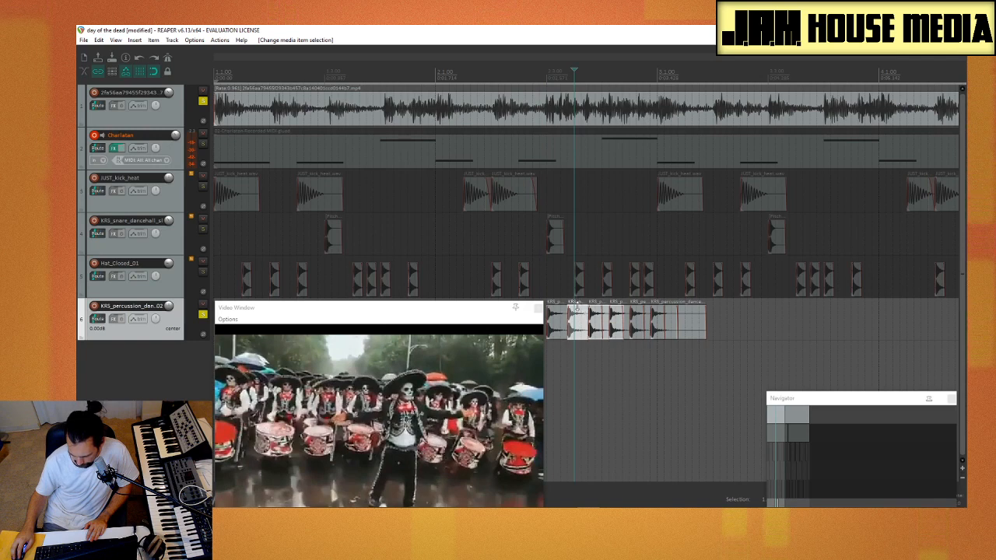
drag(612, 305, 611, 313)
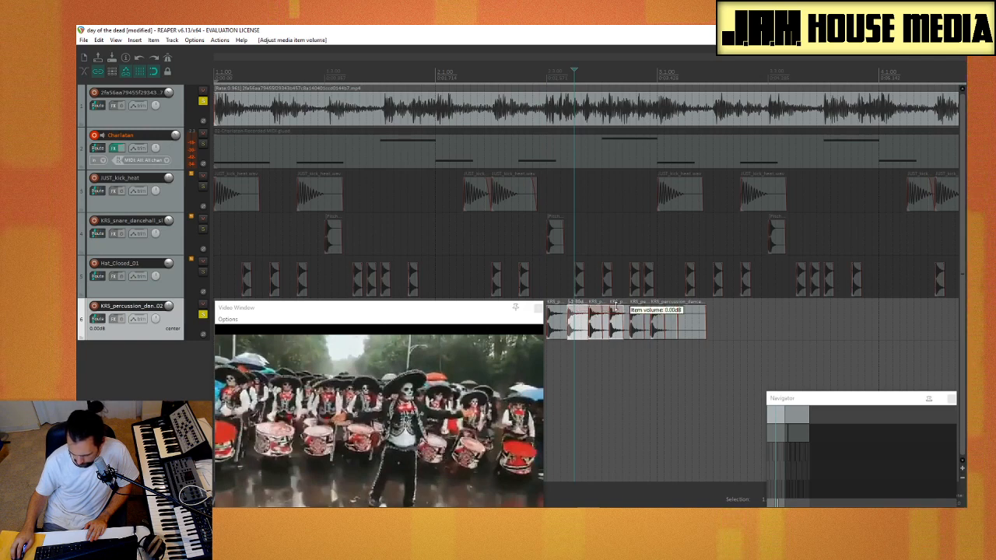
drag(616, 306, 618, 319)
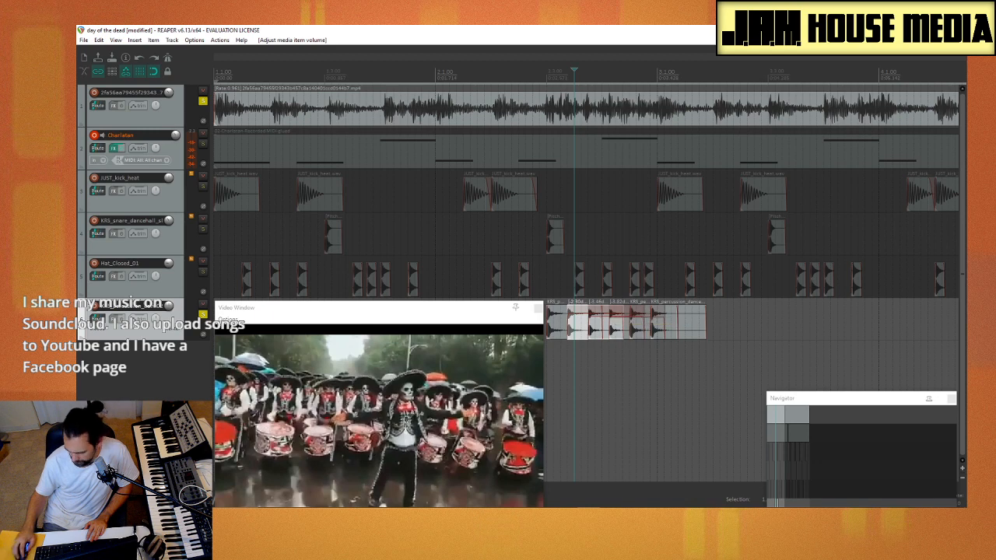
key(alt+Tab)
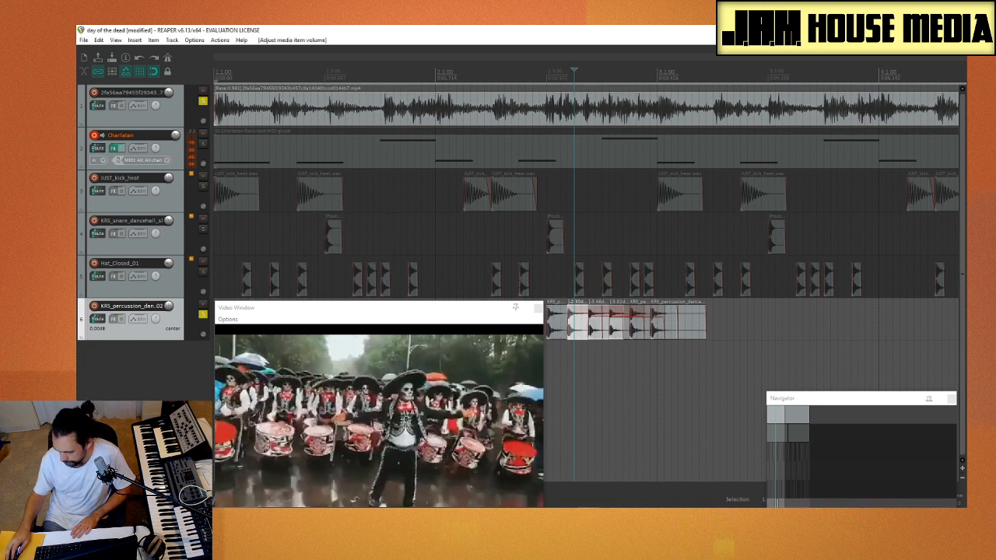
Step: Switch to the browser, bring up the Smile With Insanity single page on Spotify and dismiss it
click(525, 242)
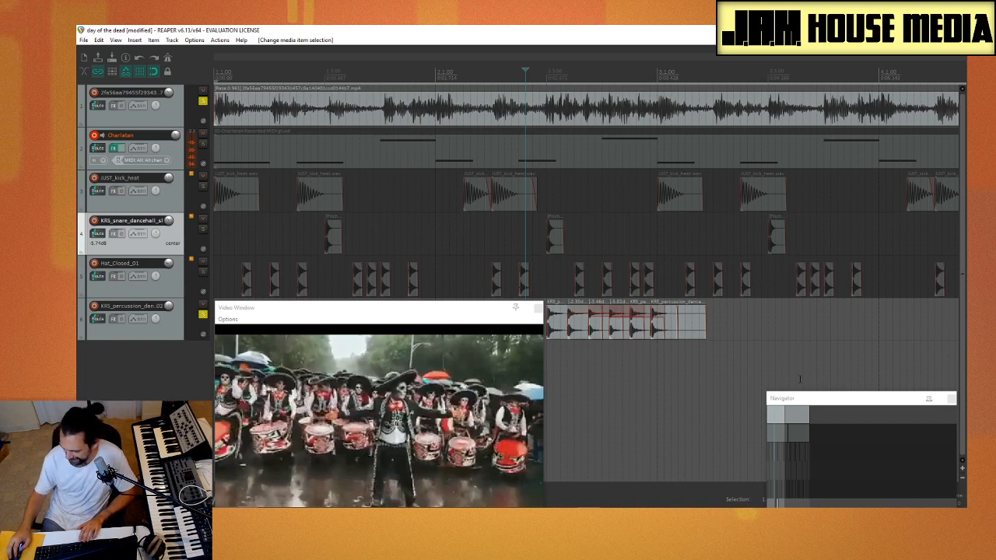
click(332, 506)
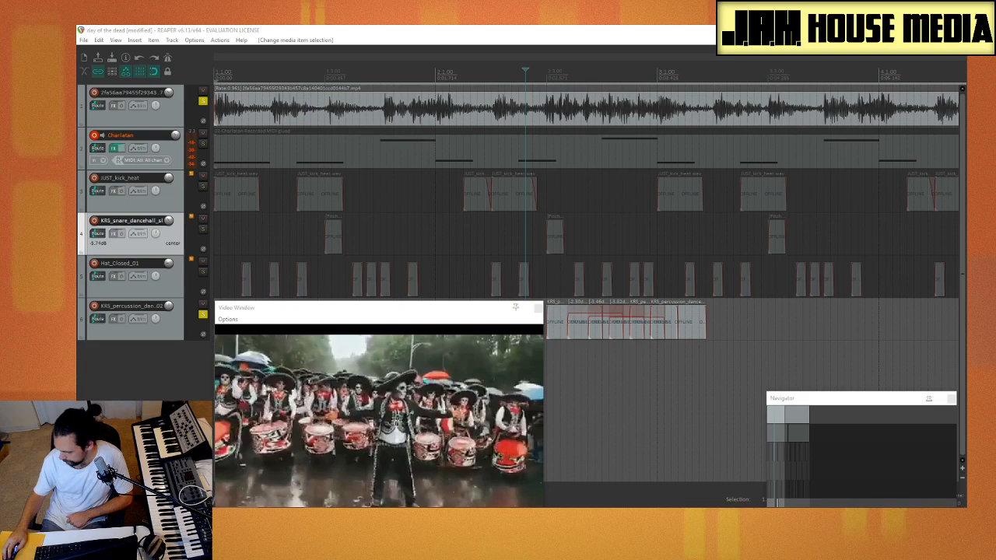
drag(988, 233, 277, 59)
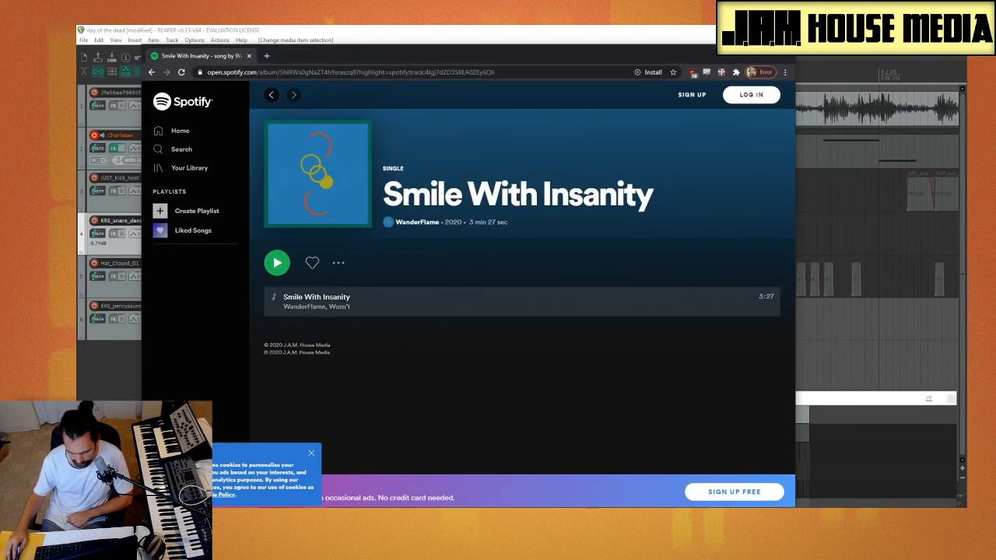
click(785, 54)
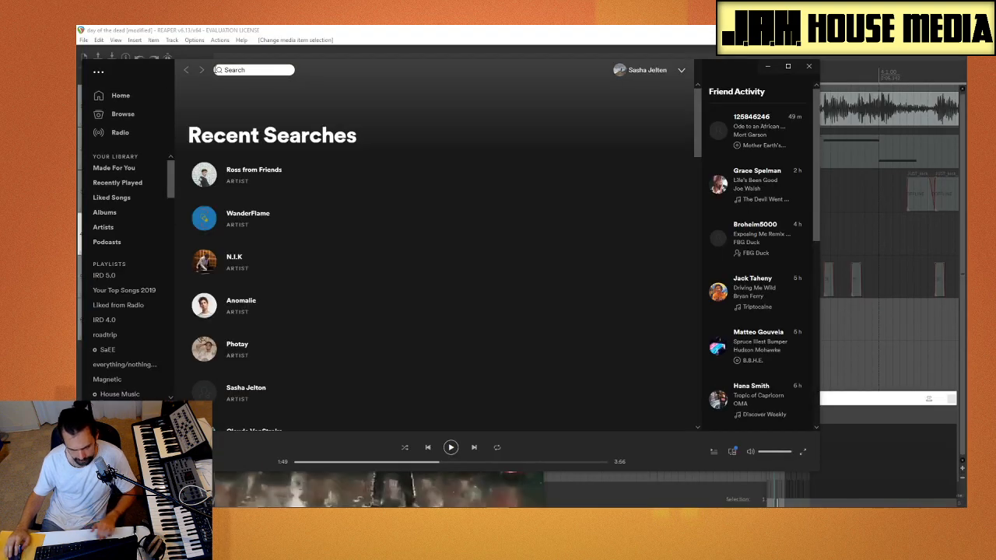
Step: In the Spotify desktop app, open the WanderFlame artist page, play and pause Smile With Insanity, and close the app
click(262, 217)
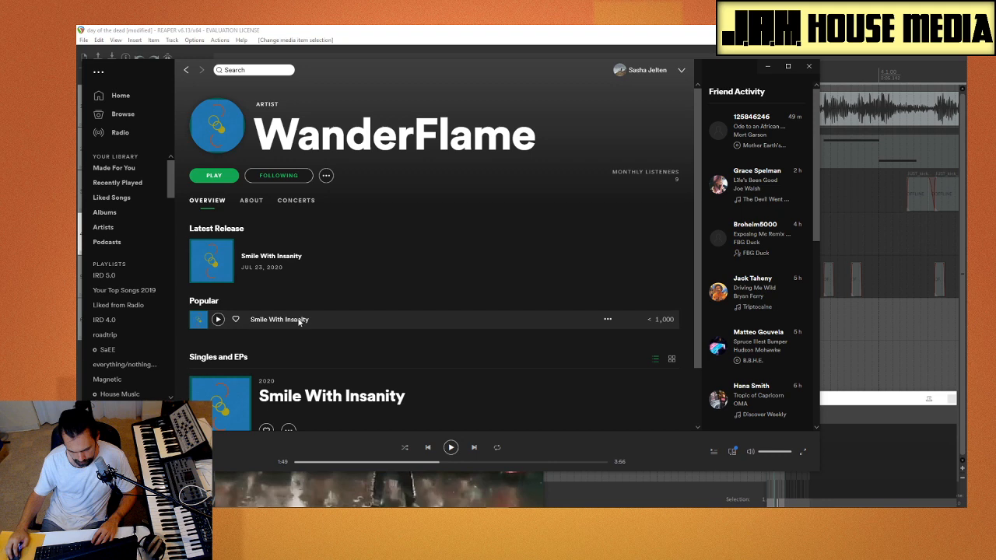
double_click(298, 322)
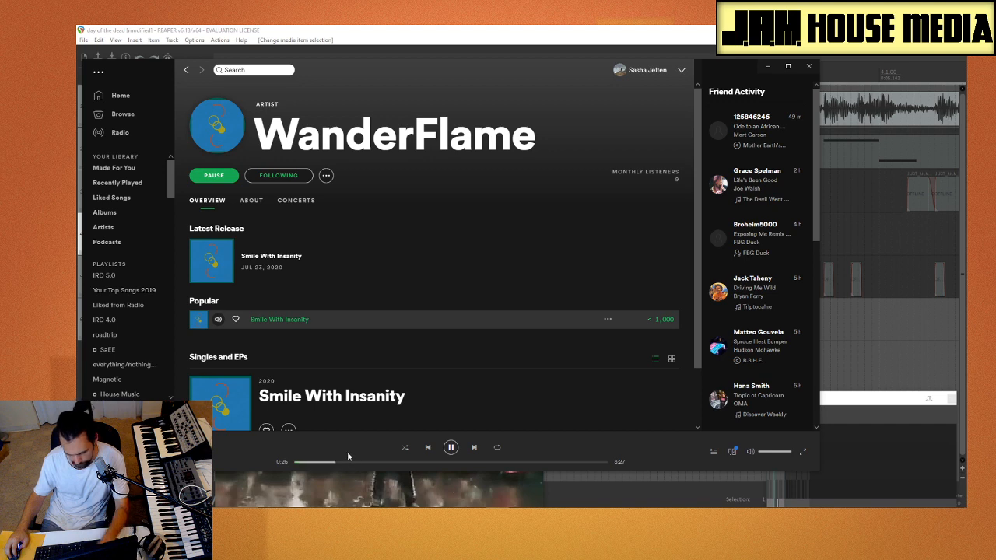
scroll(385, 236, down, 2)
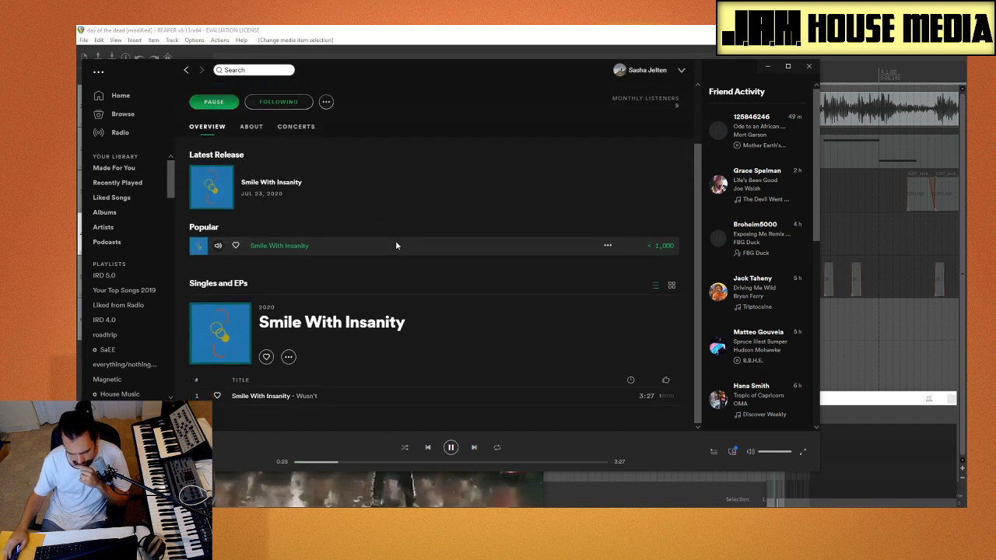
scroll(396, 246, up, 2)
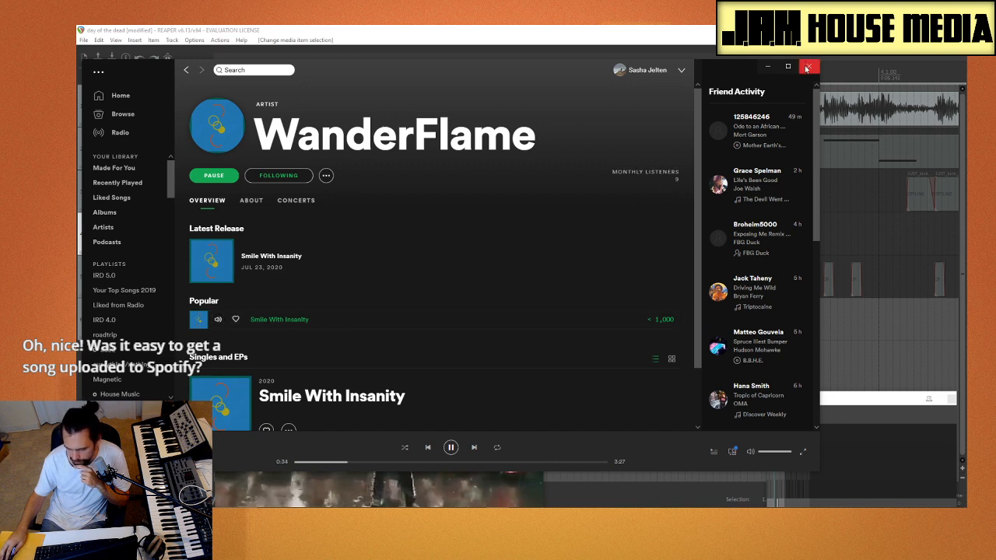
key(space)
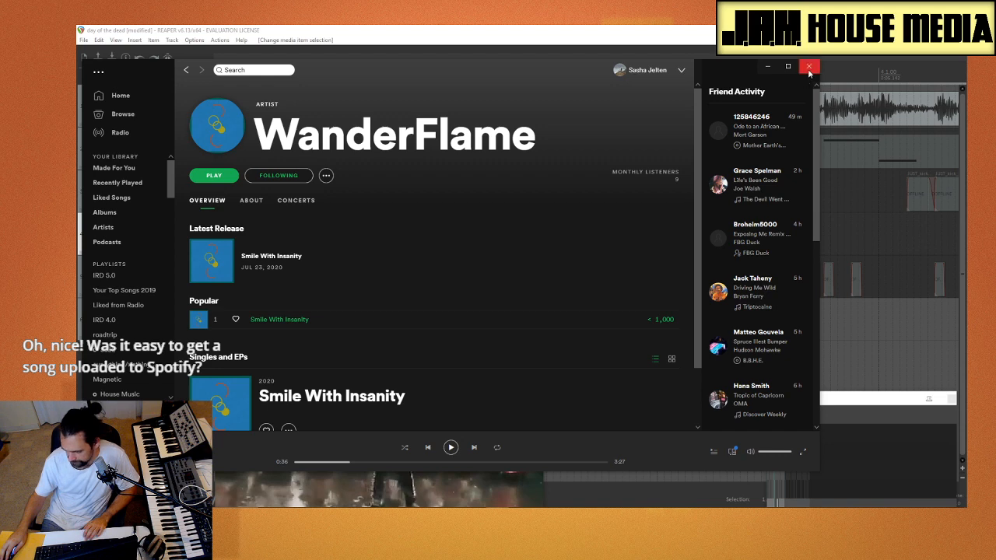
click(809, 68)
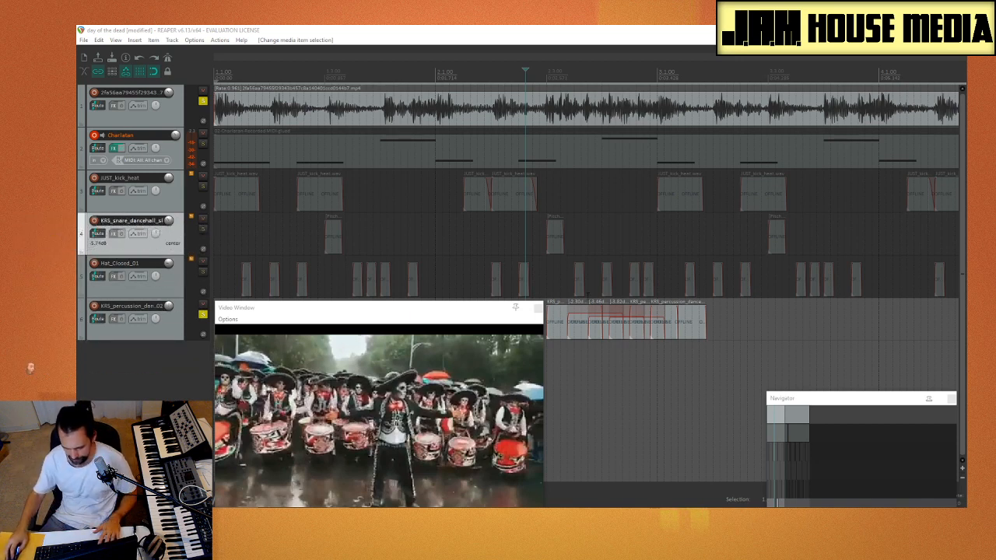
Step: Set the edit cursor to beat 4 of bar 2 in REAPER and move the Video Window away from the percussion hits
click(604, 237)
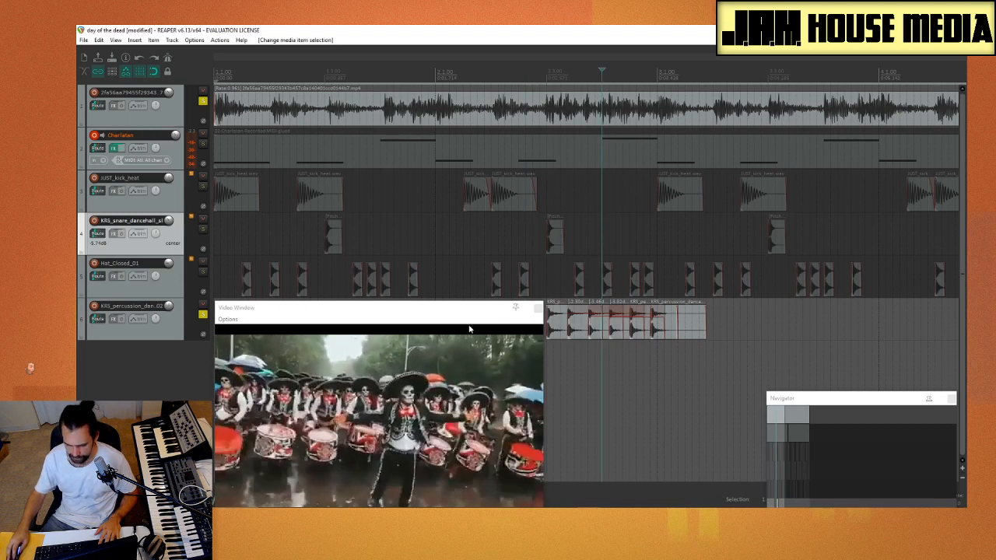
click(401, 311)
drag(344, 273, 327, 249)
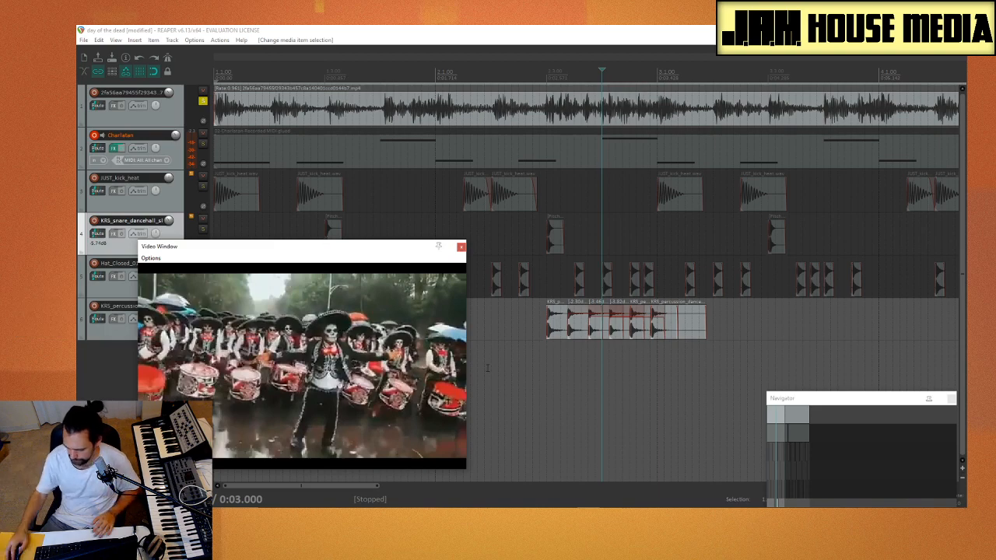
Step: Switch to a new browser window and open soundcloud.com/dashboard
key(alt+Tab)
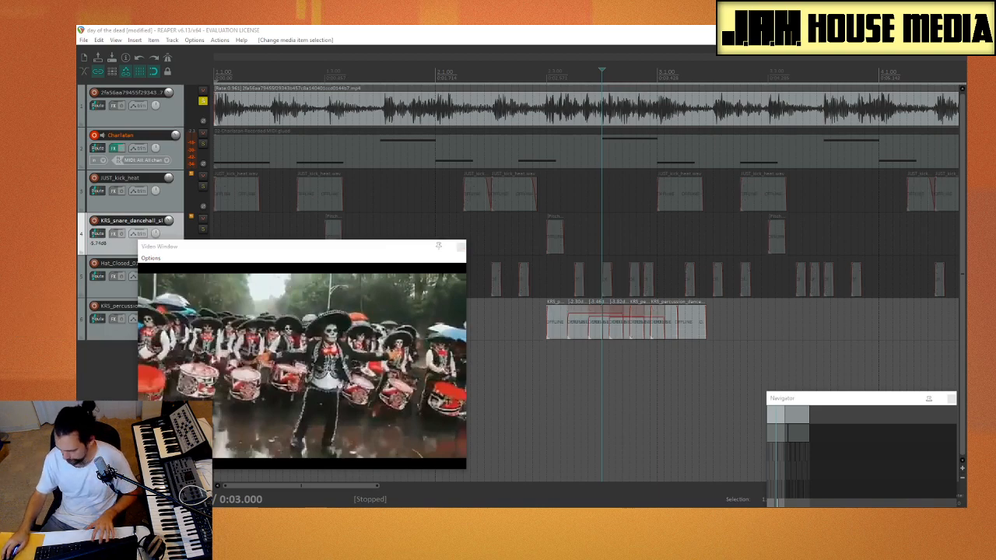
drag(963, 350, 378, 70)
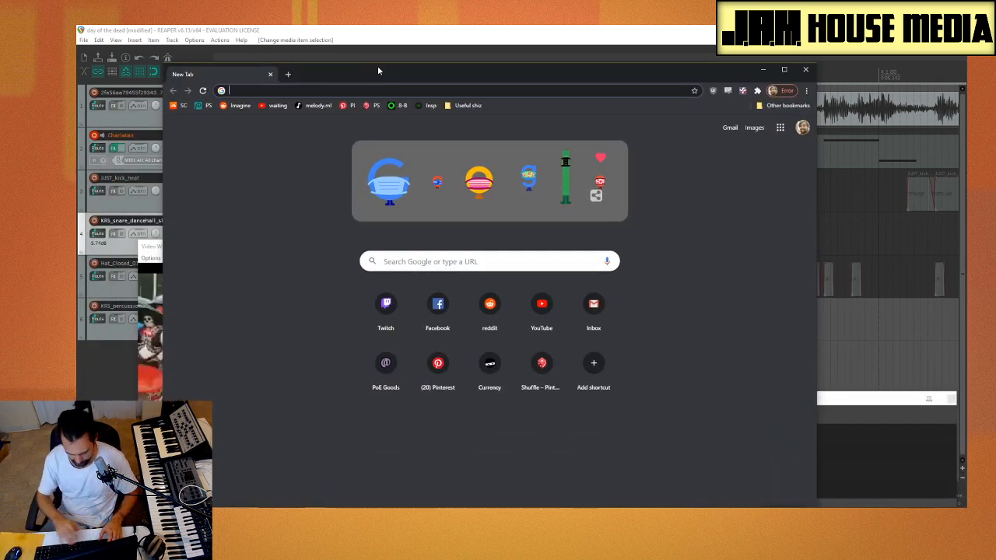
text(soundcloud.com/dashboard)
key(Return)
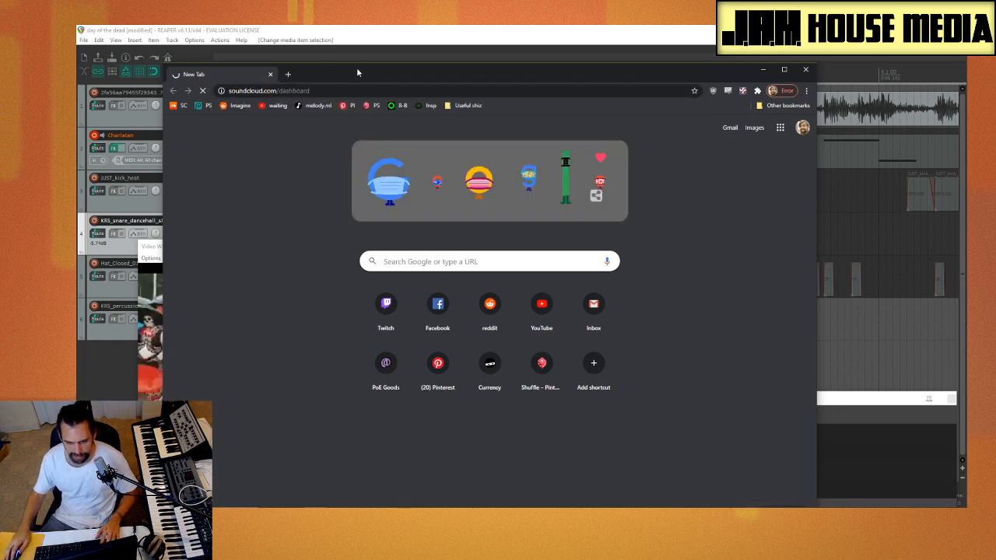
drag(357, 67, 355, 43)
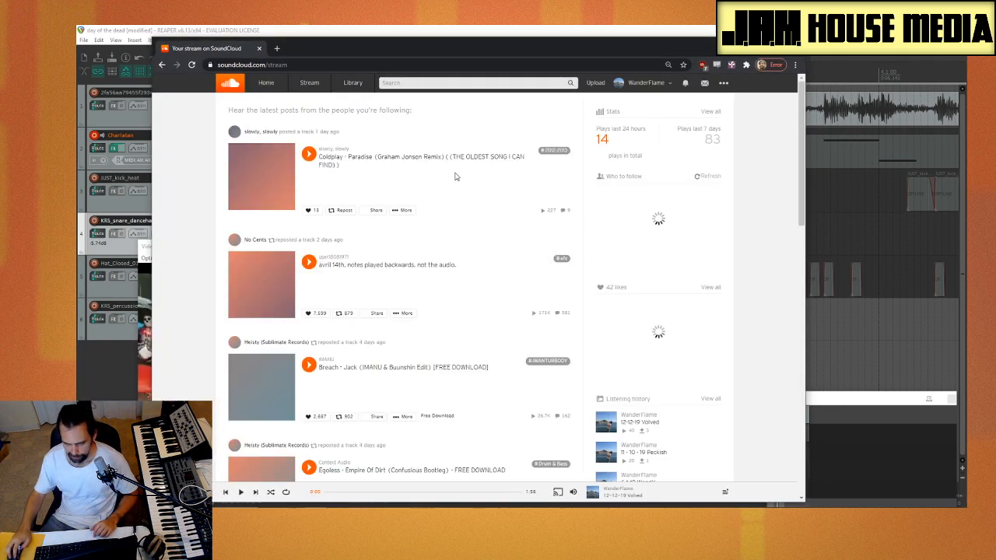
Step: Open the signed-in account's SoundCloud profile and show its popular tracks
click(645, 83)
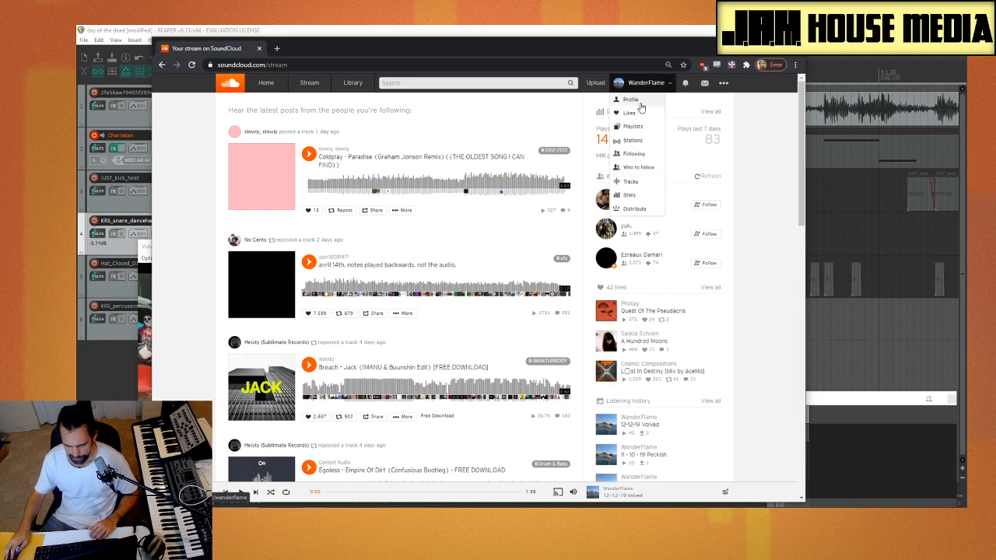
click(630, 99)
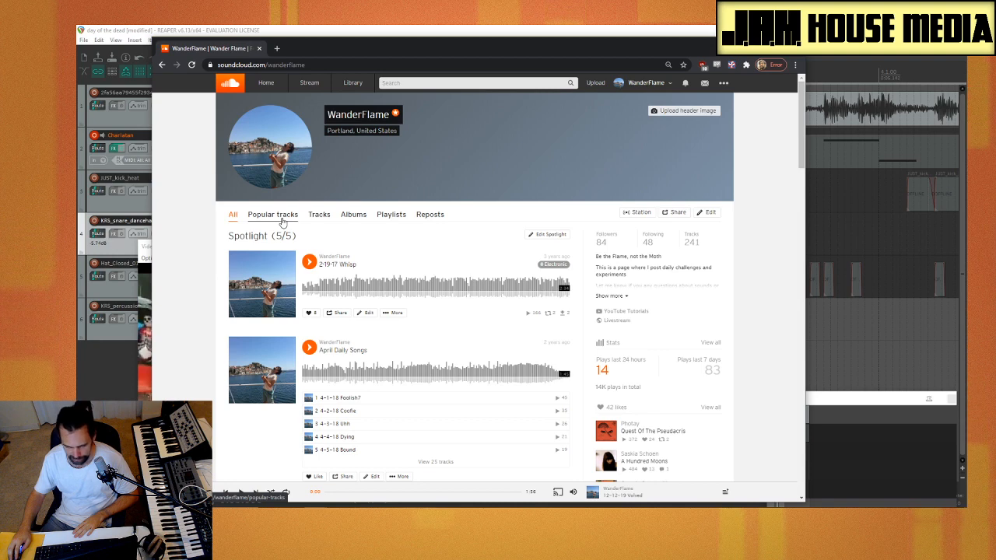
click(276, 215)
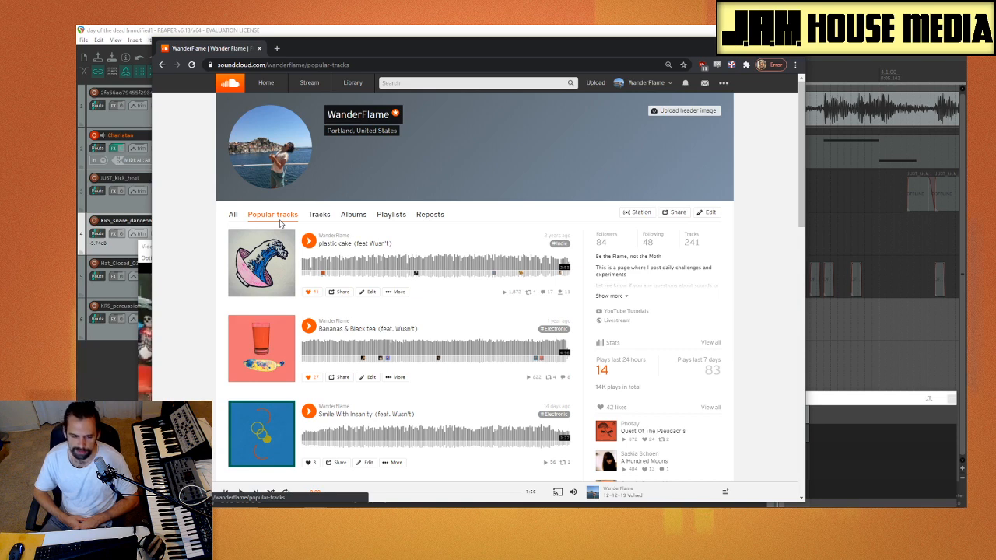
Step: Play plastic cake (feat Wusn't), look over its track page and return to the popular tracks
click(312, 245)
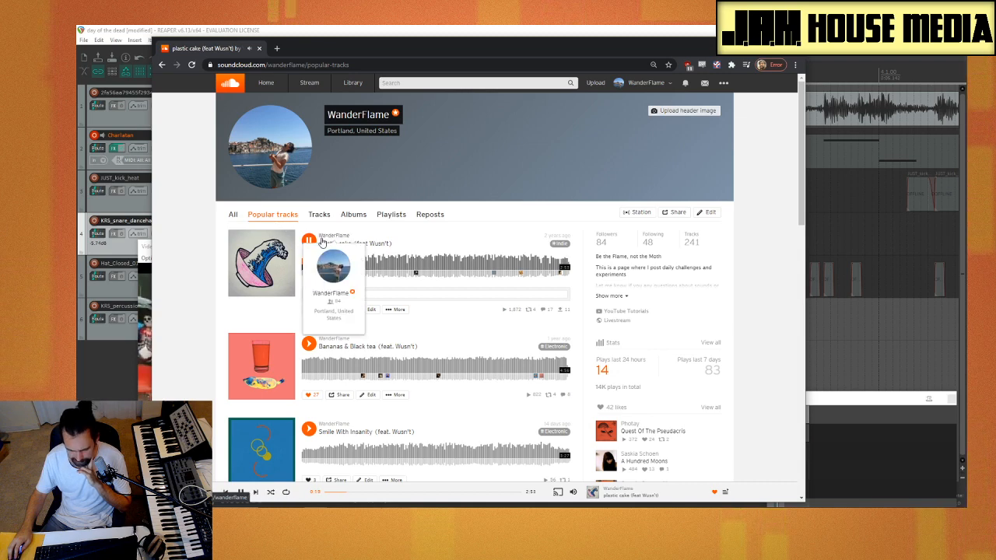
click(377, 244)
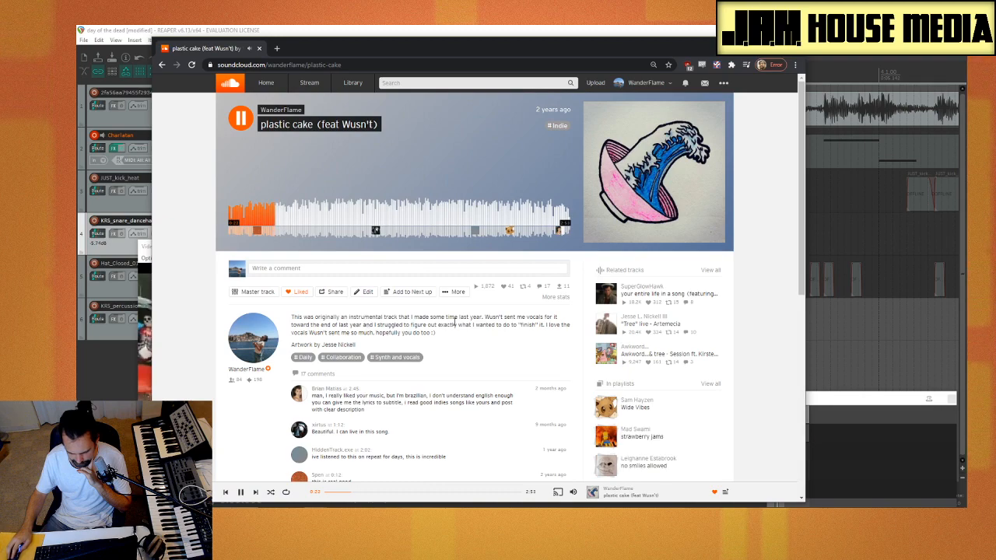
scroll(530, 373, down, 3)
scroll(529, 374, up, 3)
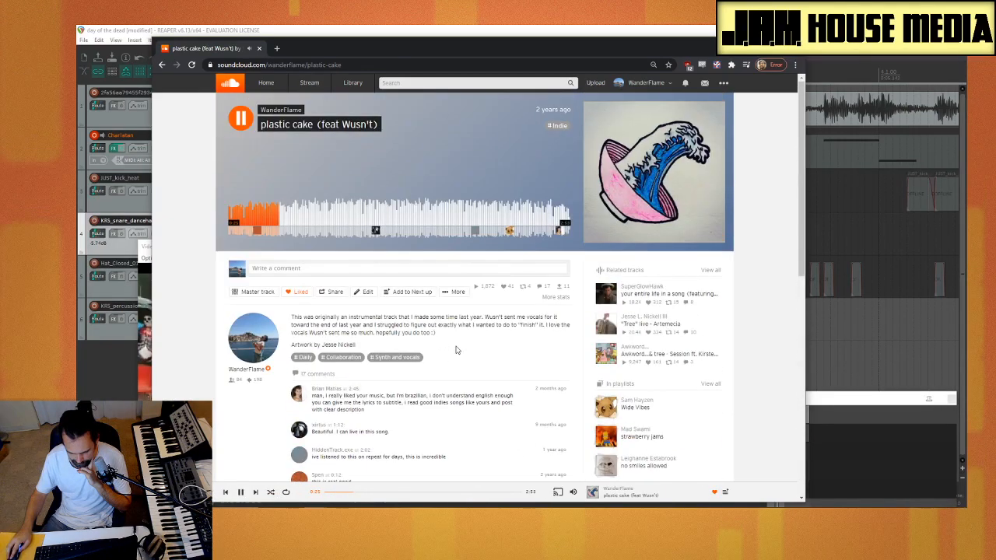
click(164, 65)
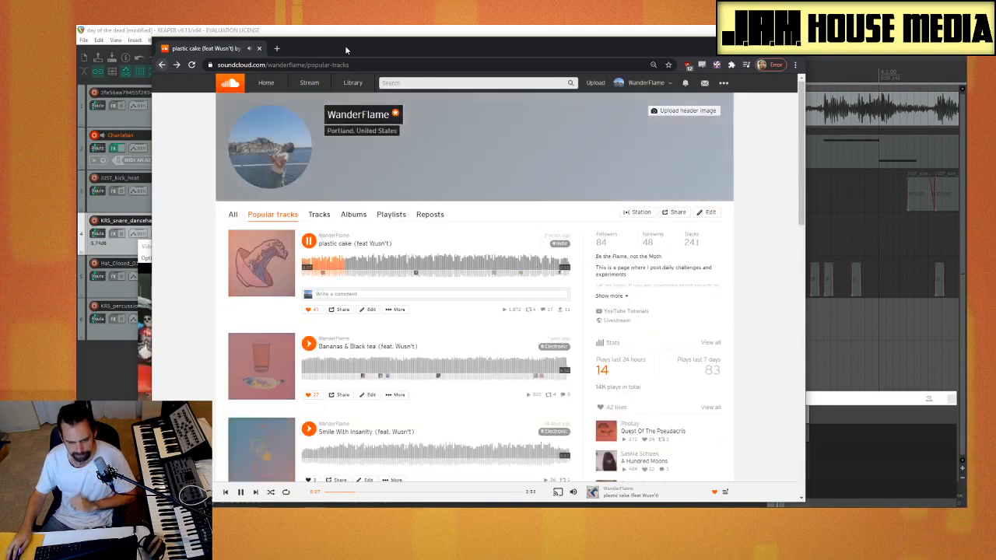
Step: Reopen the plastic cake (feat Wusn't) track page and close the browser to return to REAPER
key(alt+Tab)
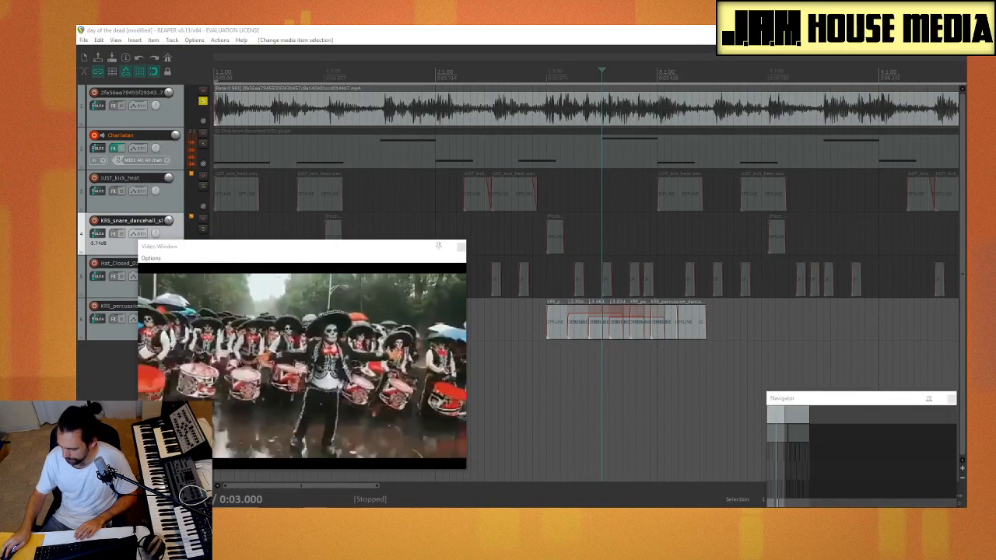
key(alt+Tab)
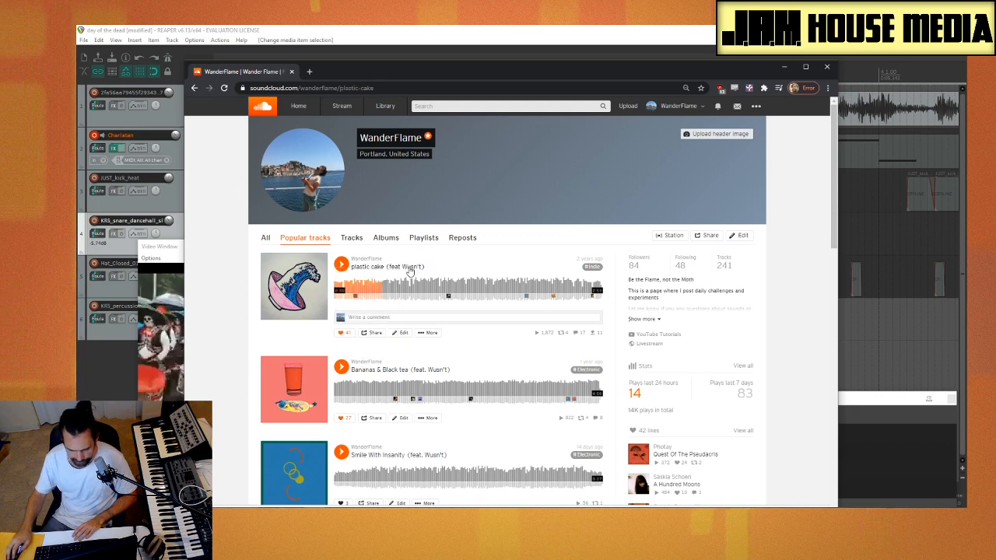
click(410, 268)
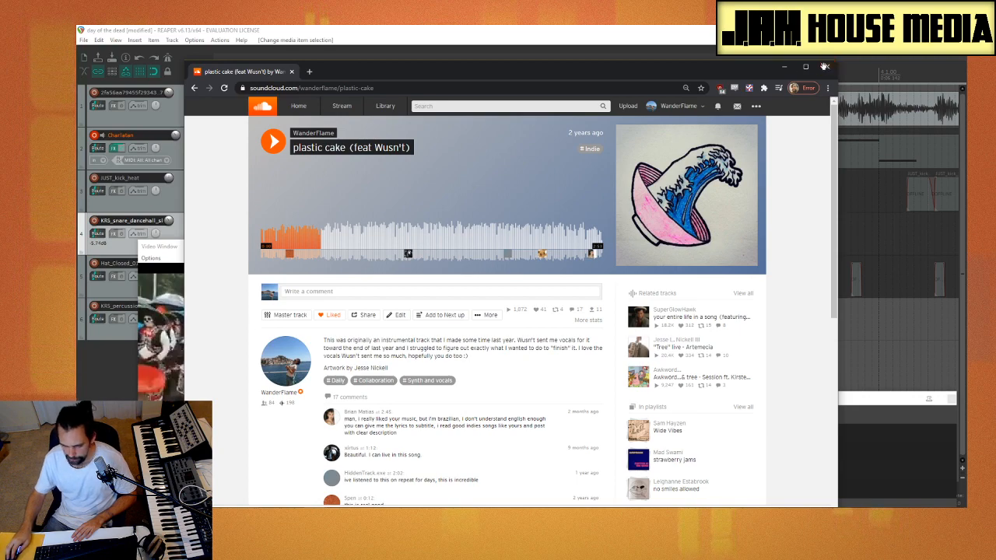
click(826, 68)
Step: Place the Video Window over the middle of the arrangement and return the edit cursor to the project start
drag(367, 245, 647, 152)
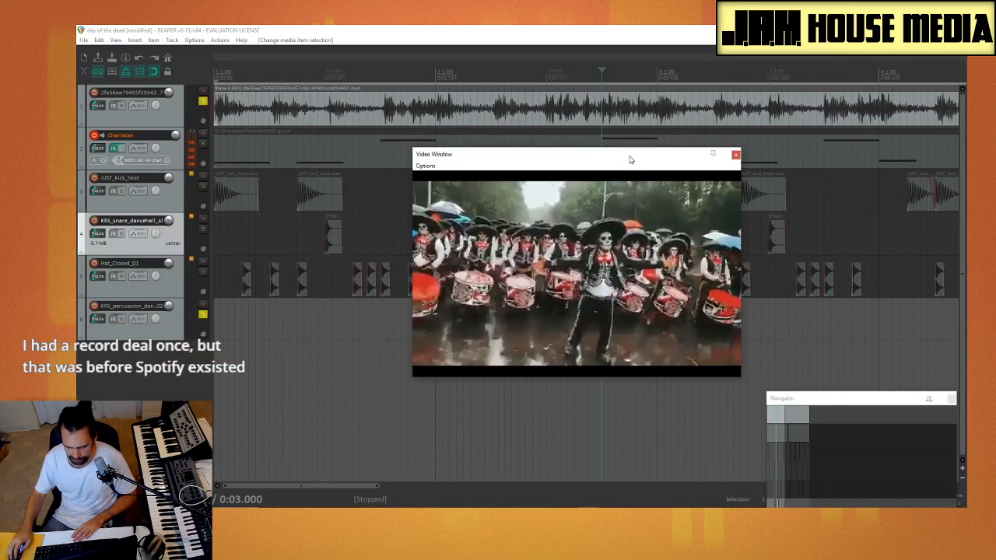
click(337, 333)
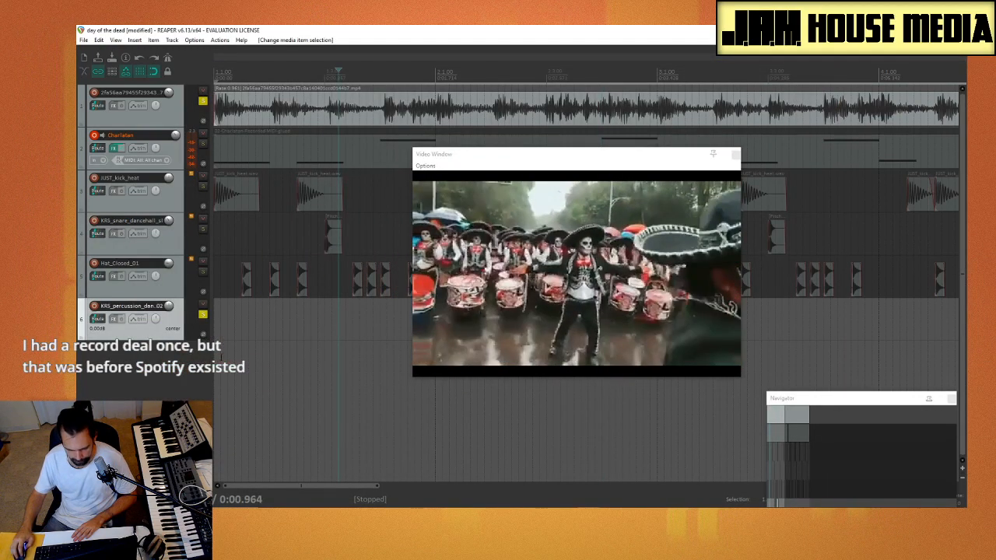
key(Home)
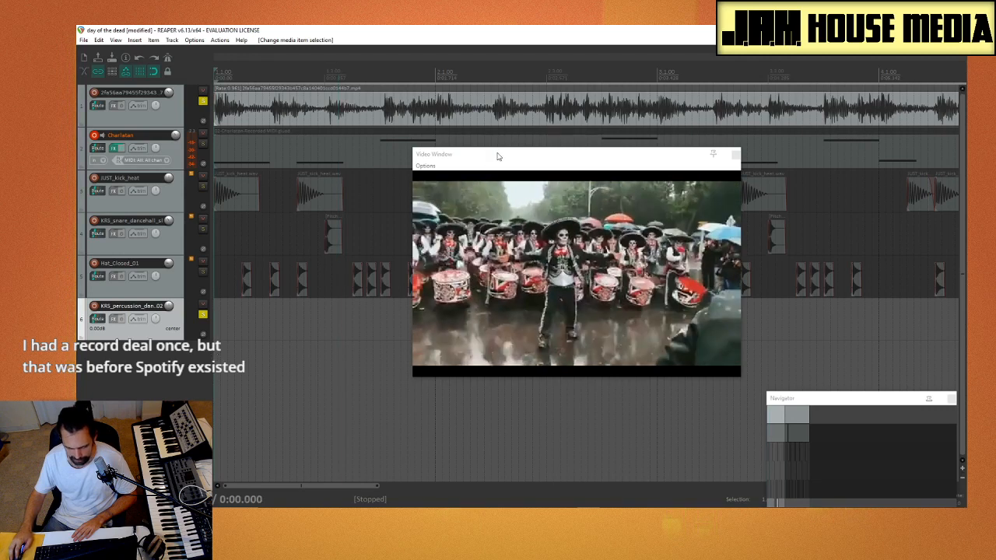
drag(502, 158, 458, 120)
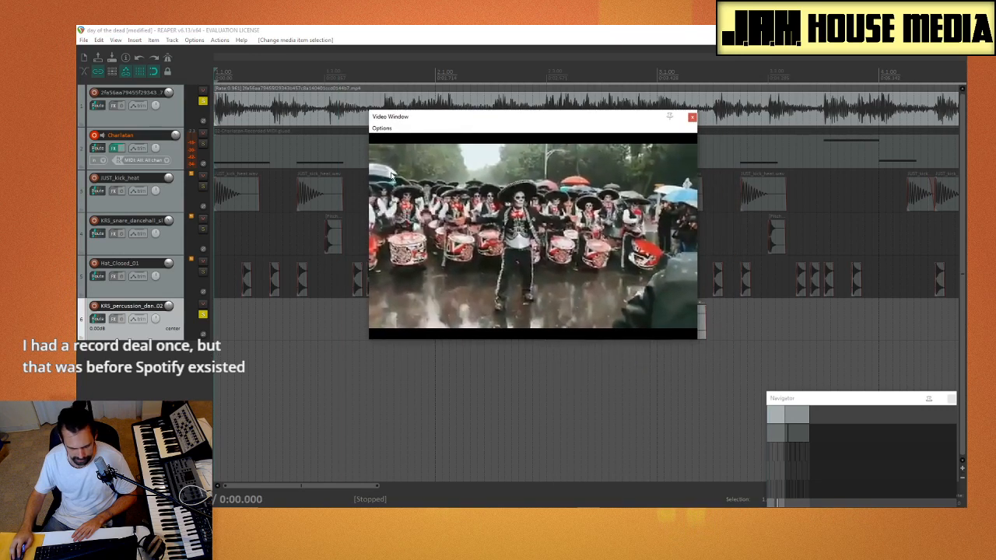
Step: Play the opening of the project from bar 1 to check the soloed video audio and percussion against the video
scroll(307, 189, down, 4)
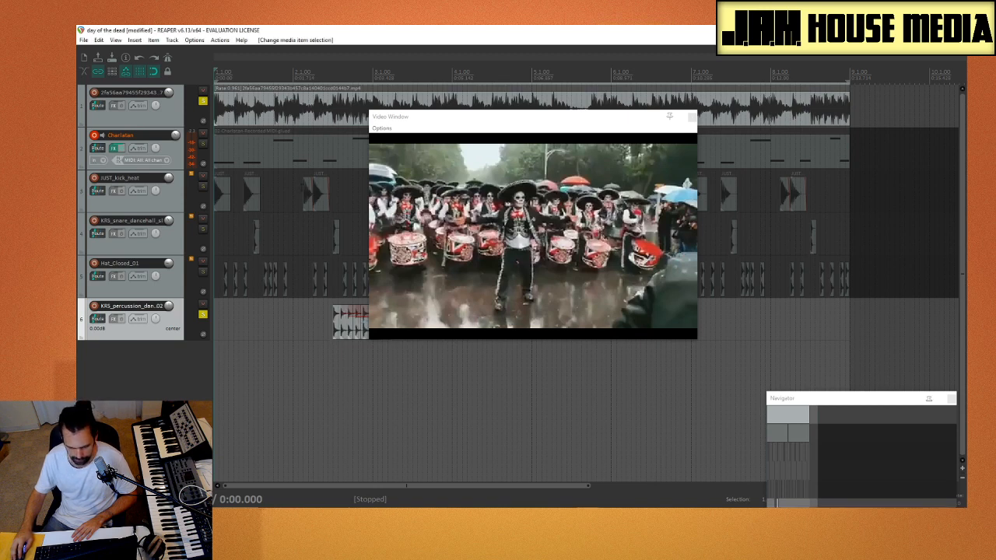
drag(786, 468, 737, 434)
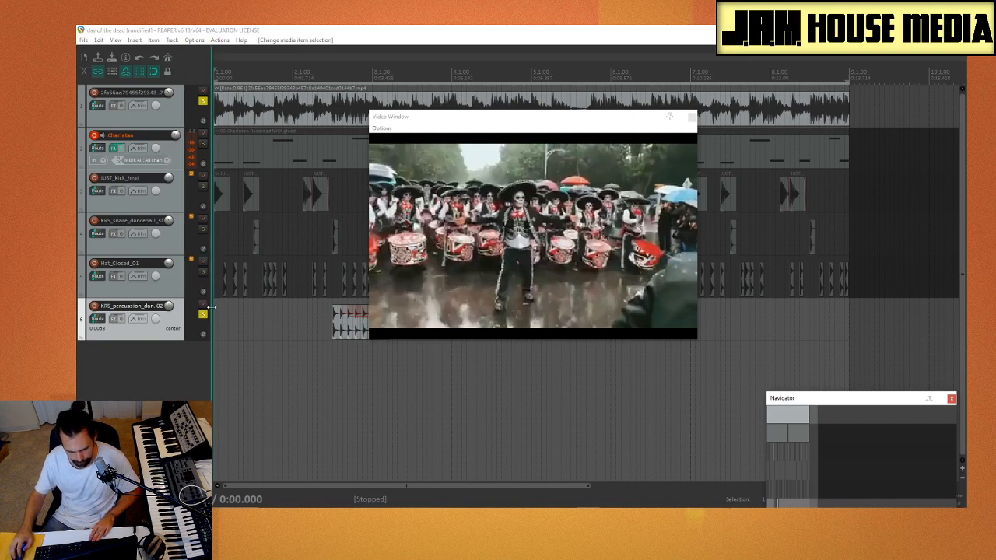
key(space)
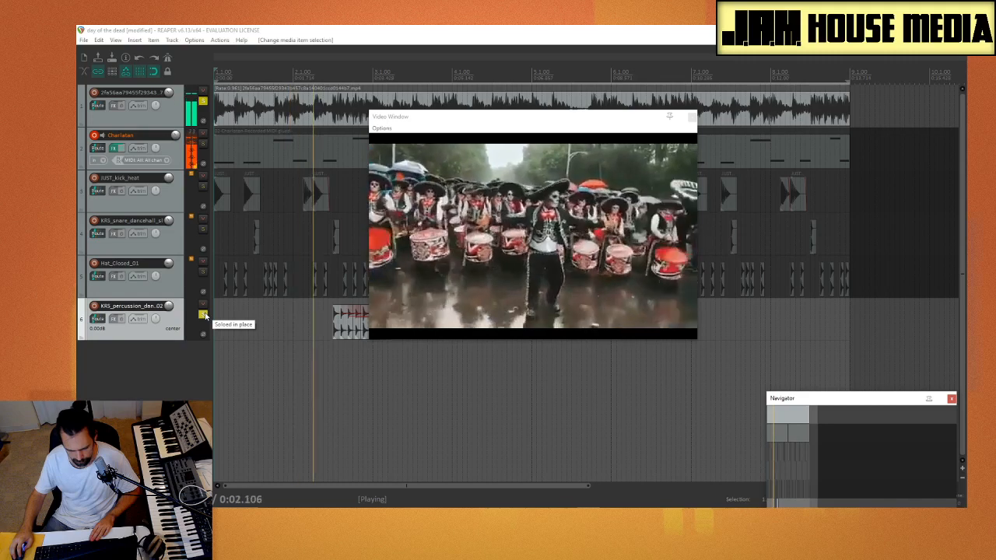
key(space)
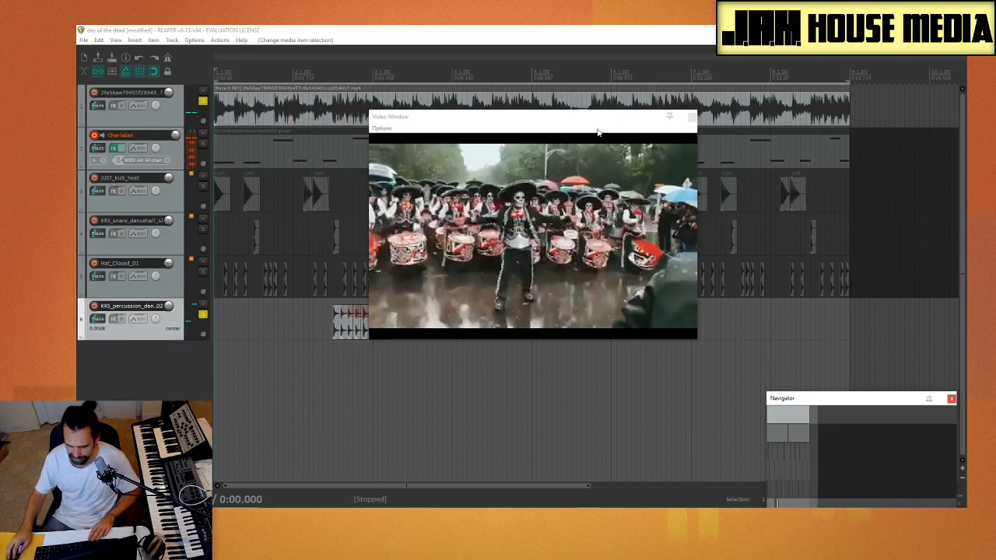
scroll(345, 353, up, 3)
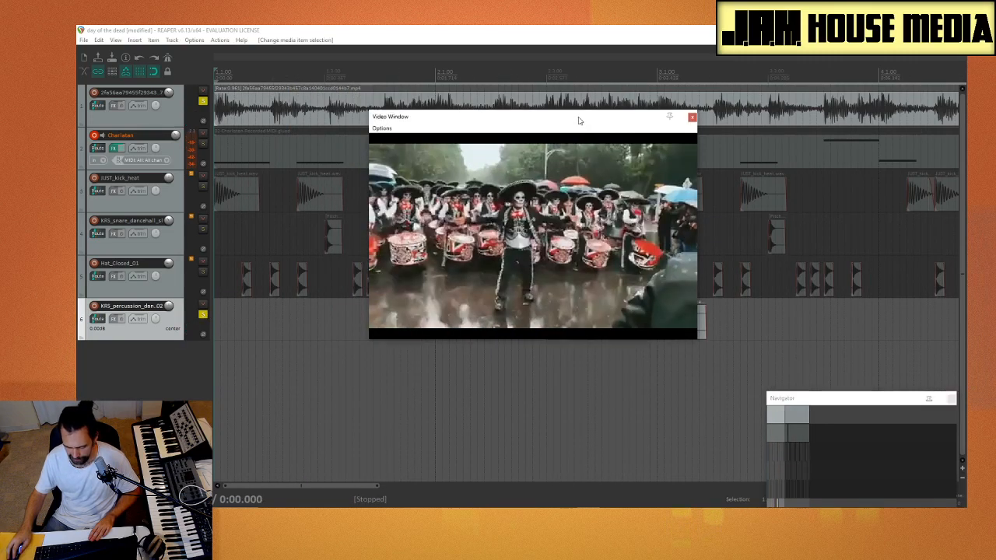
Step: Move the Video Window clear of the percussion fill on track 6 and hide the arrangement grid lines
drag(591, 117, 342, 131)
scroll(776, 336, up, 2)
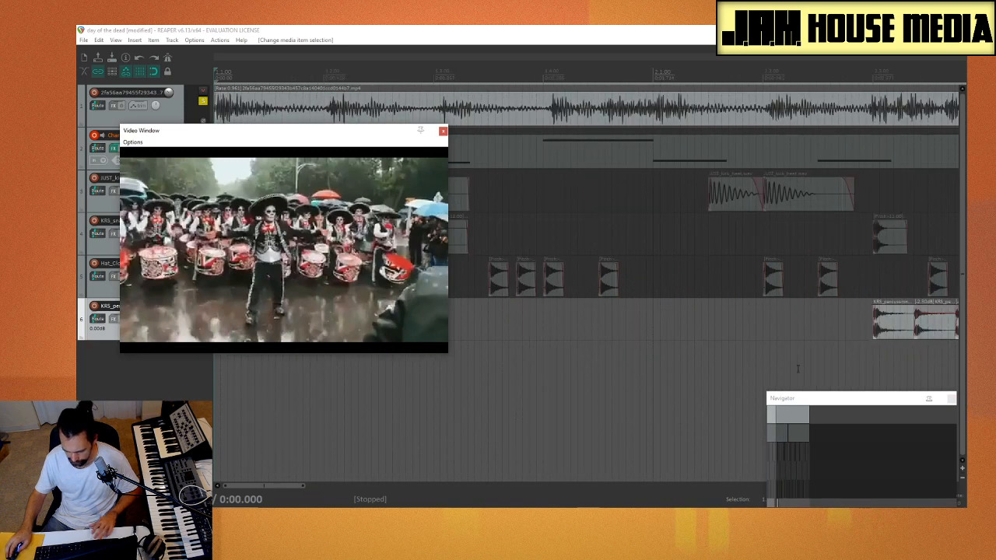
scroll(731, 343, right, 5)
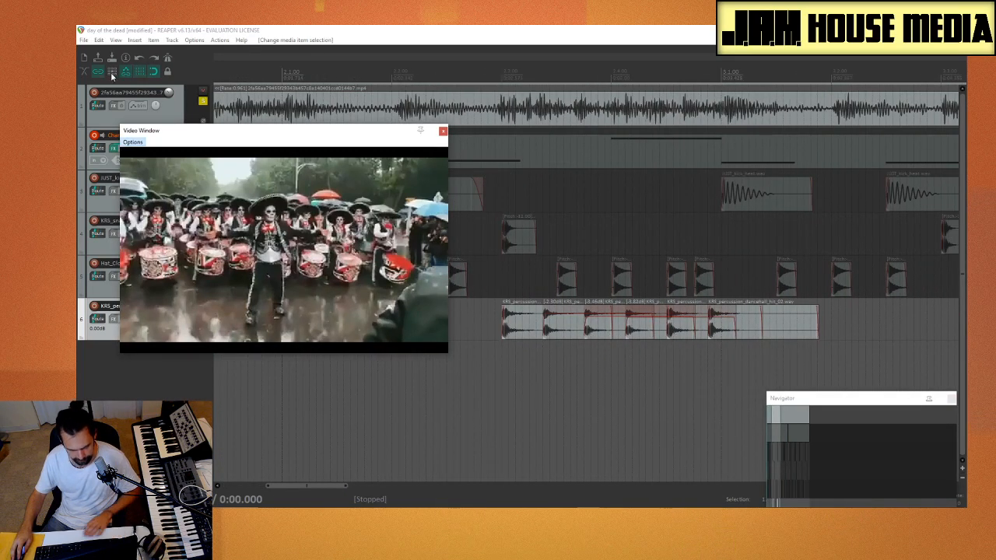
click(139, 72)
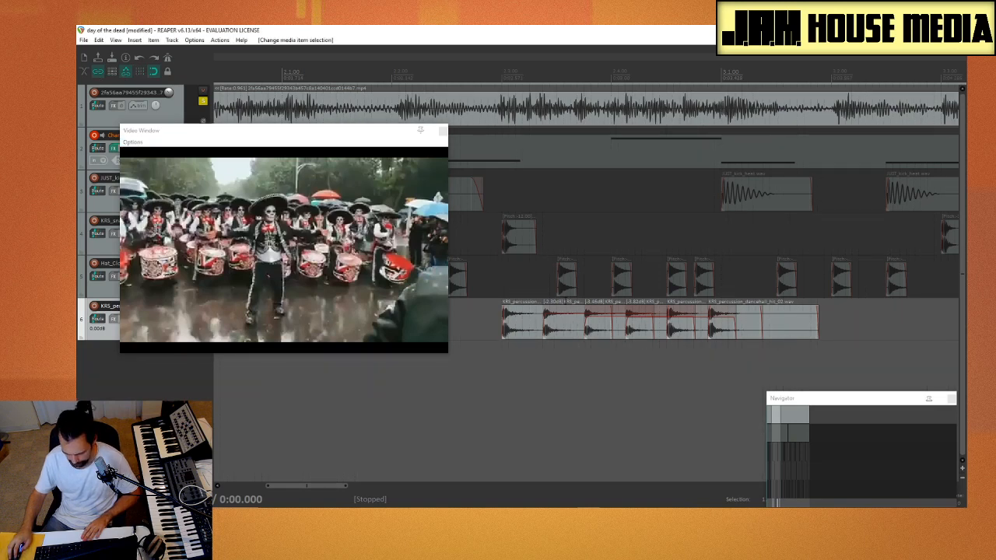
Step: Shift the second, third and fourth percussion hits slightly earlier and play the fill against the video
mouse_move(568, 320)
mouse_down()
mouse_move(580, 320)
mouse_move(549, 324)
mouse_up()
click(471, 366)
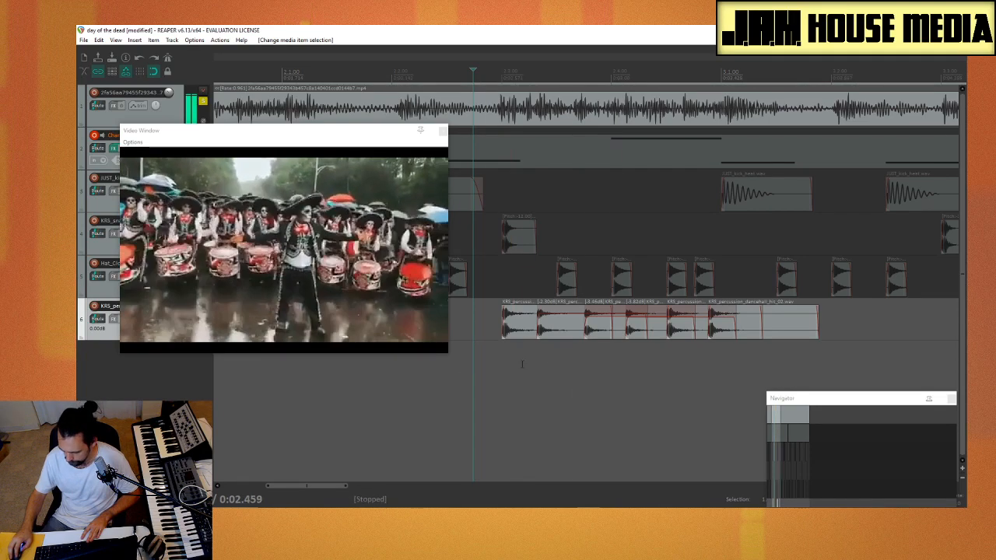
drag(600, 331, 557, 331)
drag(638, 336, 639, 337)
click(654, 333)
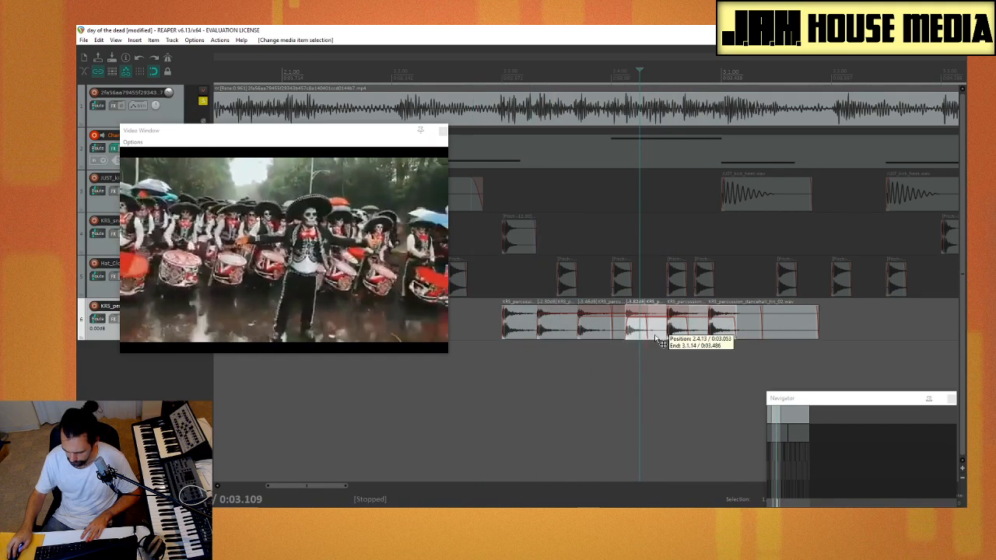
drag(654, 333, 643, 333)
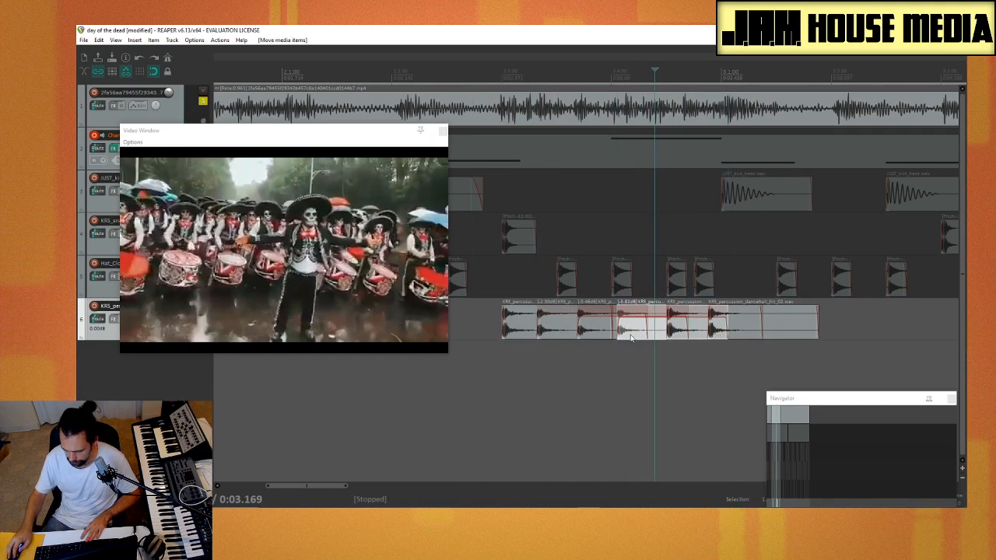
click(494, 376)
key(space)
key(space)
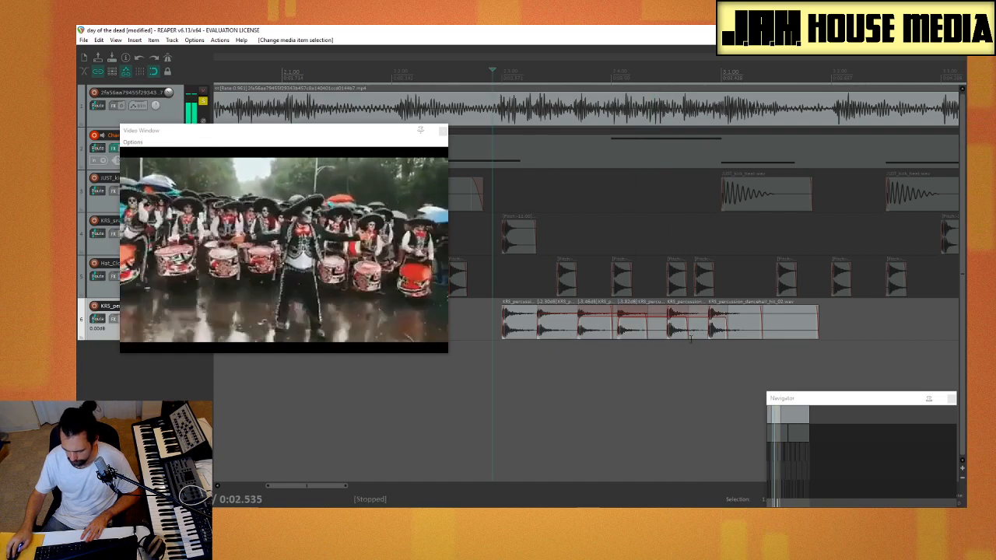
Step: Shift the fifth and sixth percussion hits slightly earlier to tighten the end of the fill, and replay it
drag(684, 333, 683, 335)
click(692, 347)
mouse_move(746, 318)
mouse_down()
mouse_move(736, 330)
mouse_move(747, 322)
mouse_move(758, 335)
mouse_move(748, 334)
mouse_up()
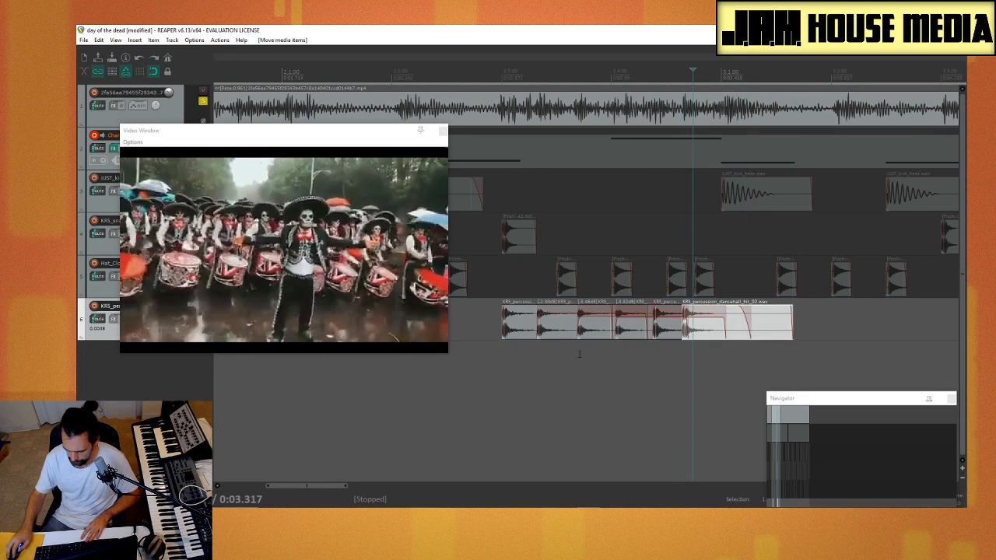
click(490, 355)
key(space)
key(space)
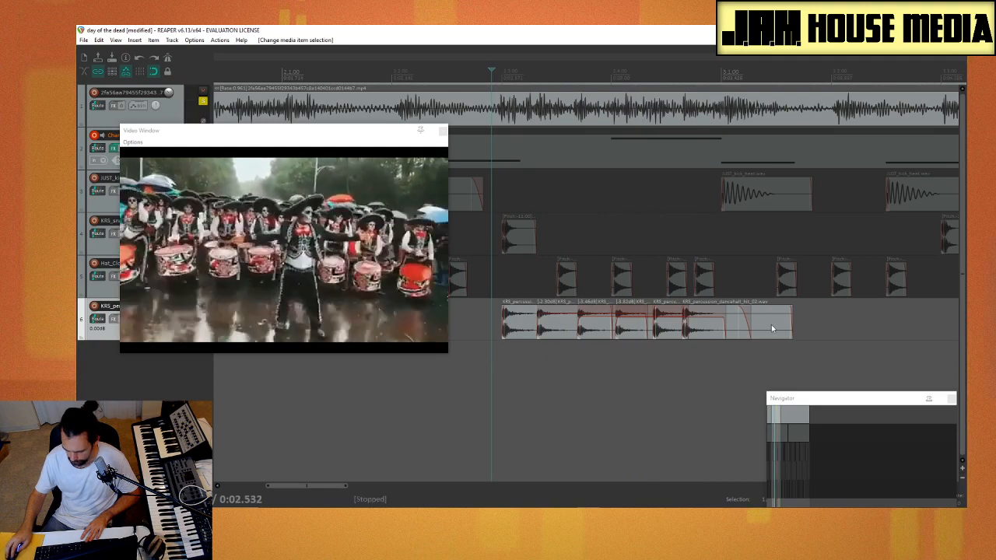
Step: Nudge the last percussion hit slightly later and replay the fill to check its timing
drag(792, 328, 796, 330)
click(470, 330)
key(space)
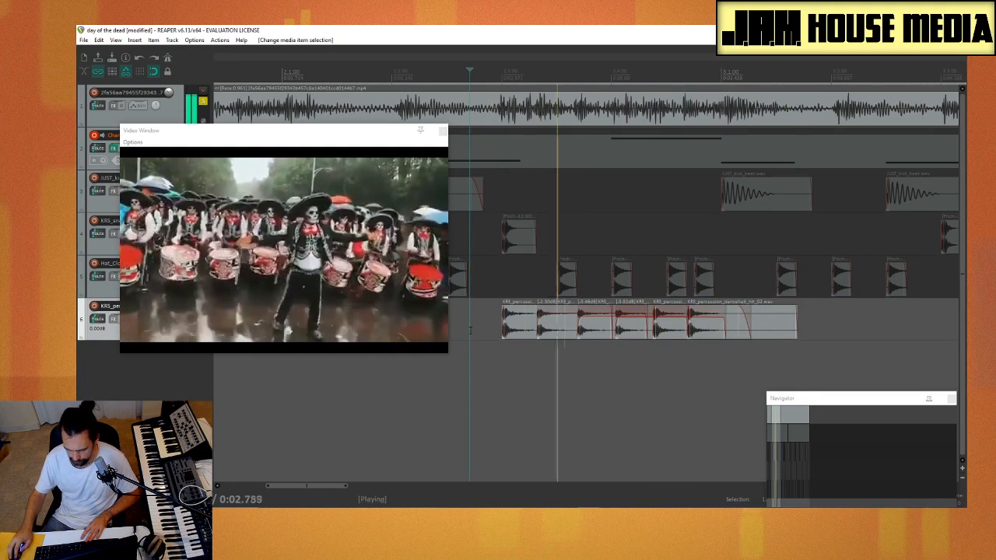
click(478, 334)
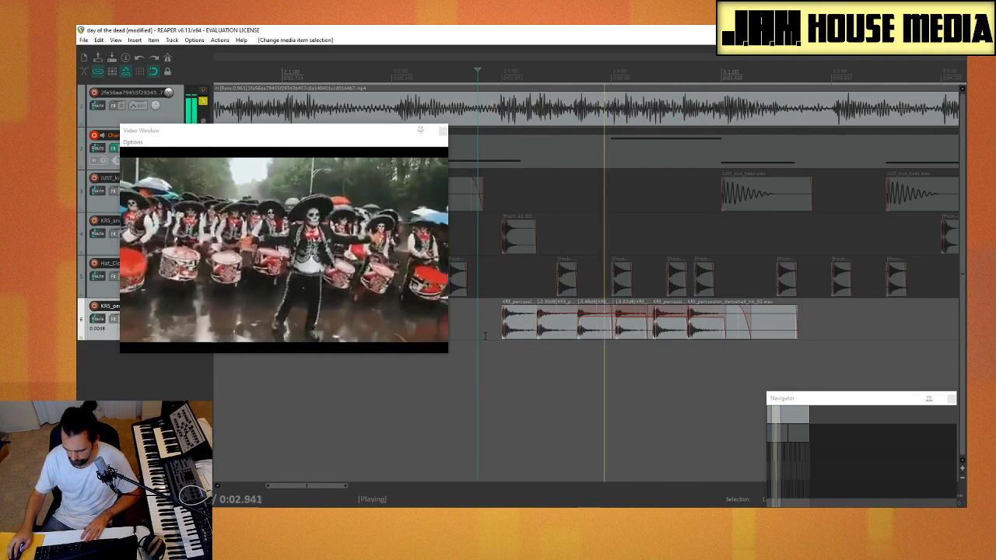
key(space)
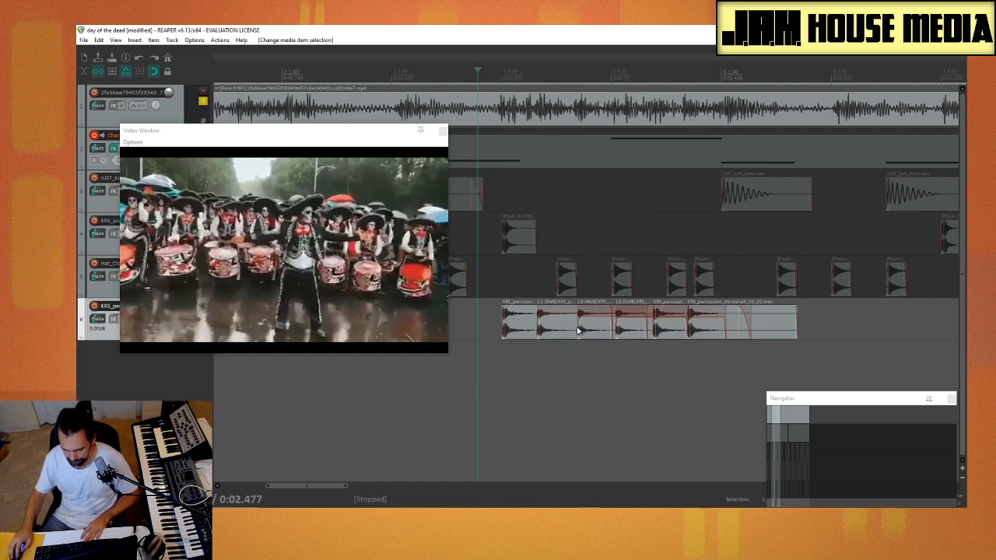
Step: Lower the item volumes of the second and third percussion hits and set the fifth hit to about -4.20 dB
drag(588, 317, 559, 325)
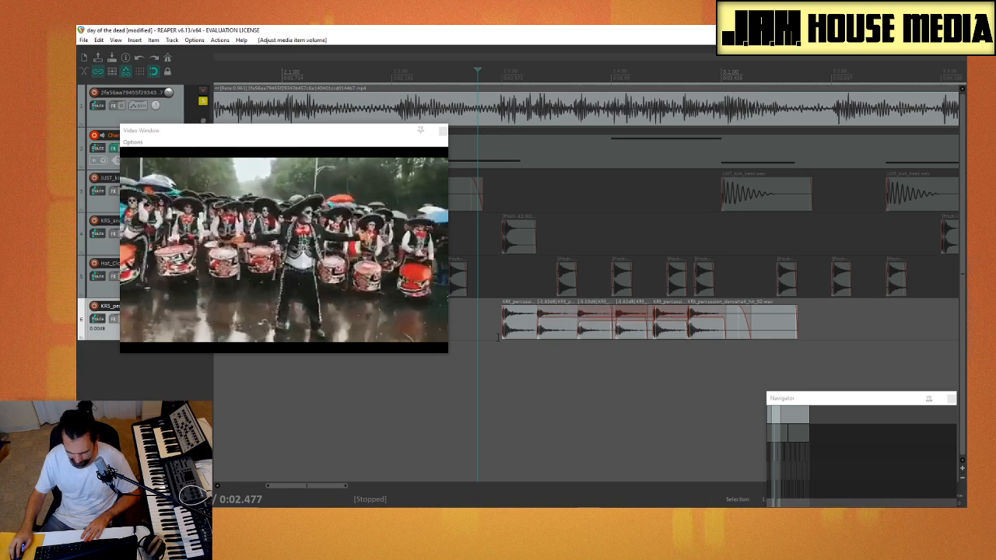
click(668, 329)
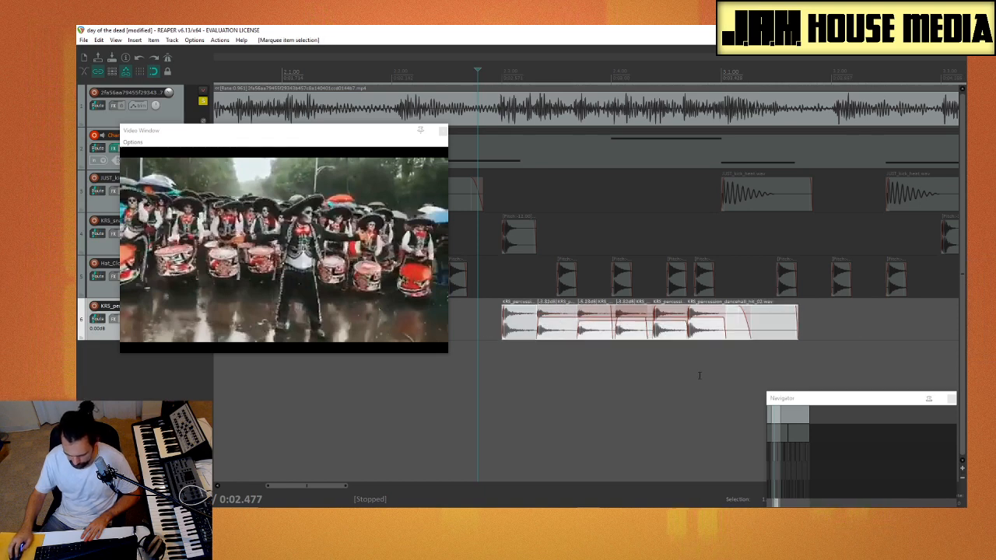
click(671, 314)
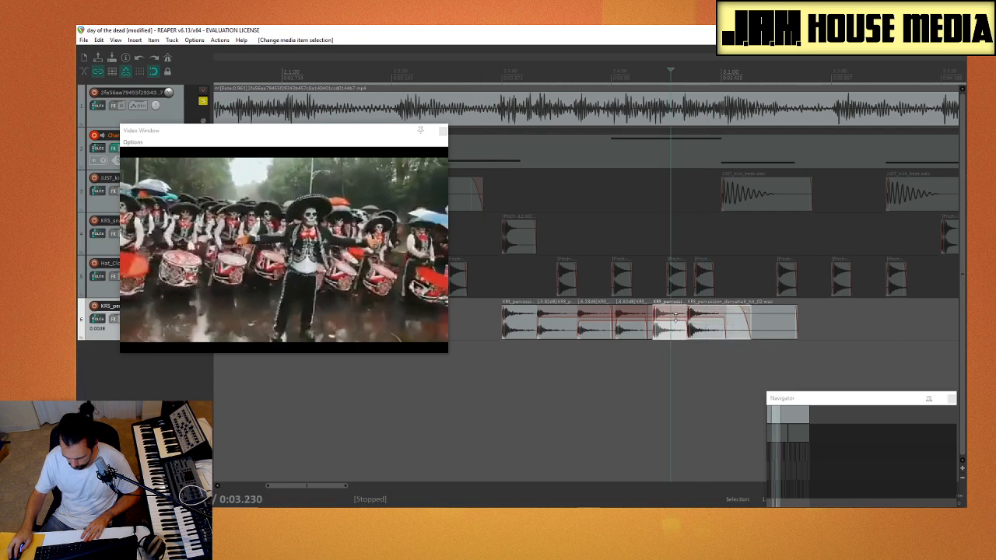
click(673, 308)
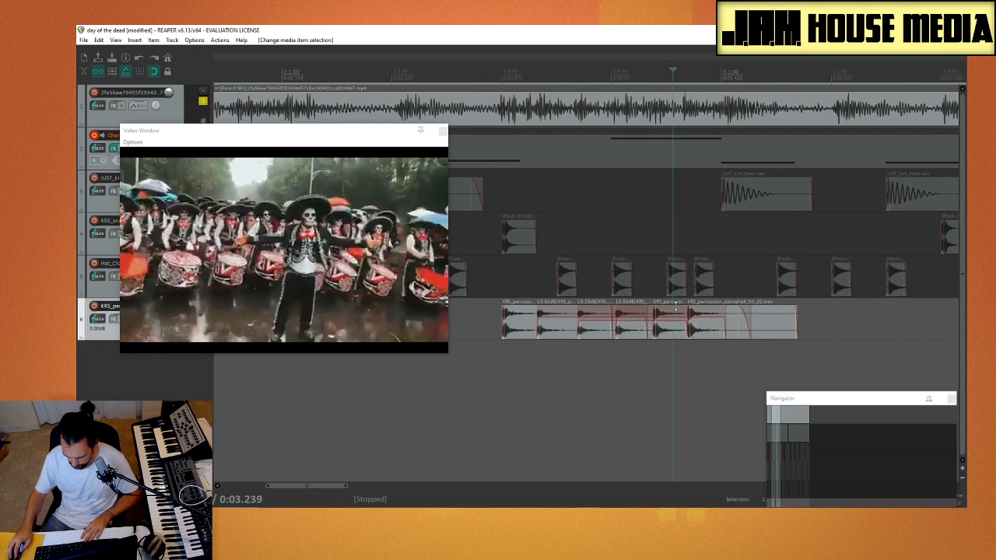
click(675, 306)
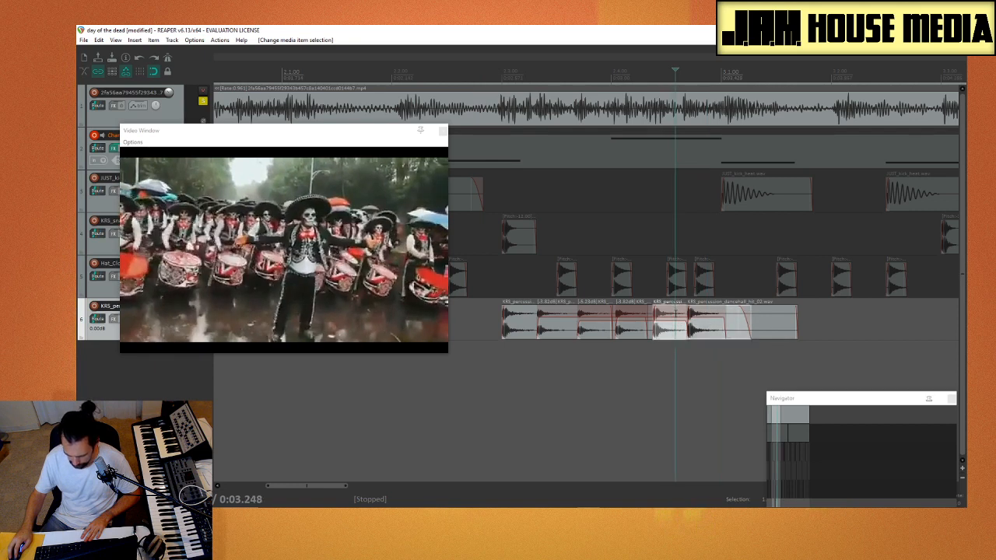
click(675, 303)
click(675, 308)
drag(675, 308, 675, 315)
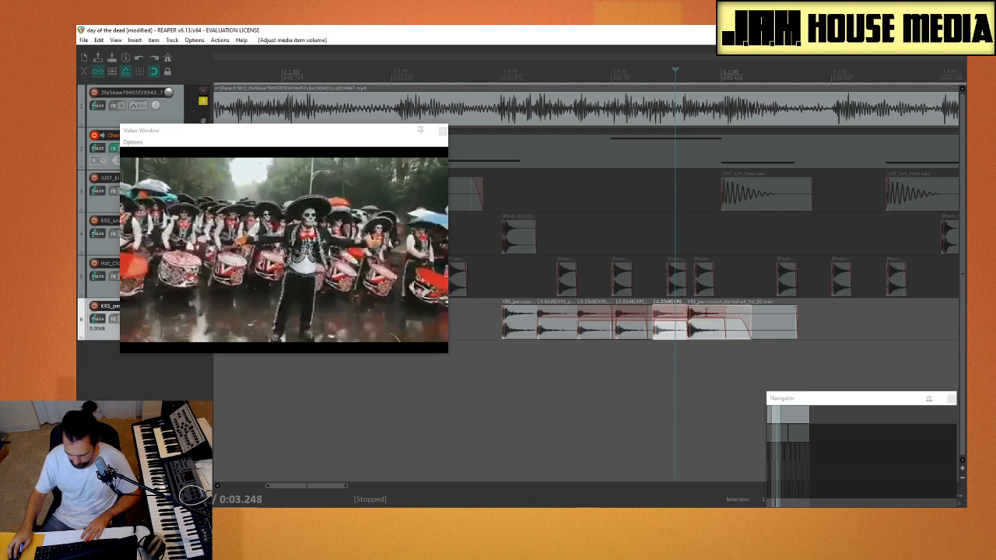
Step: Set the last percussion hit's volume to -4.80 dB and the fourth hit's to -2.00 dB, and replay the fill
click(735, 312)
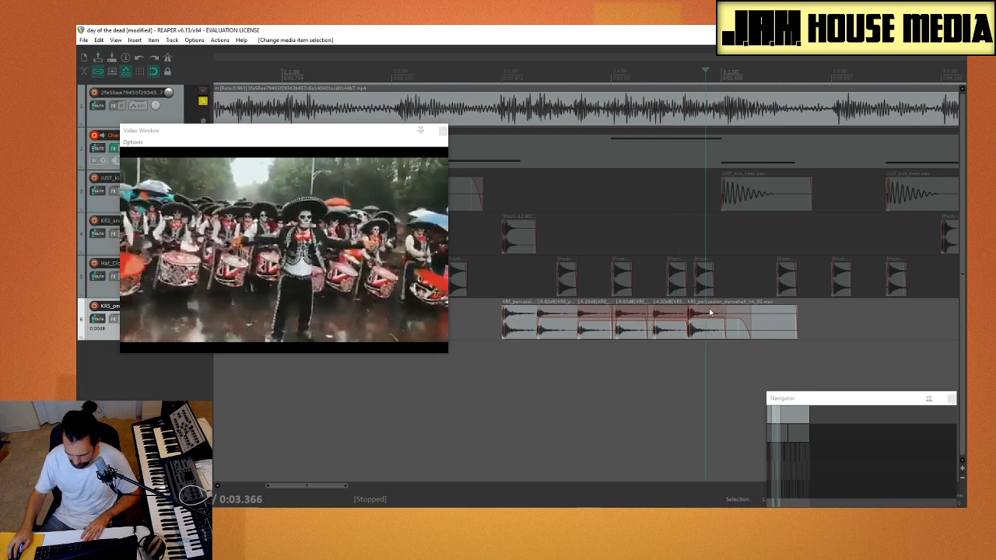
click(783, 333)
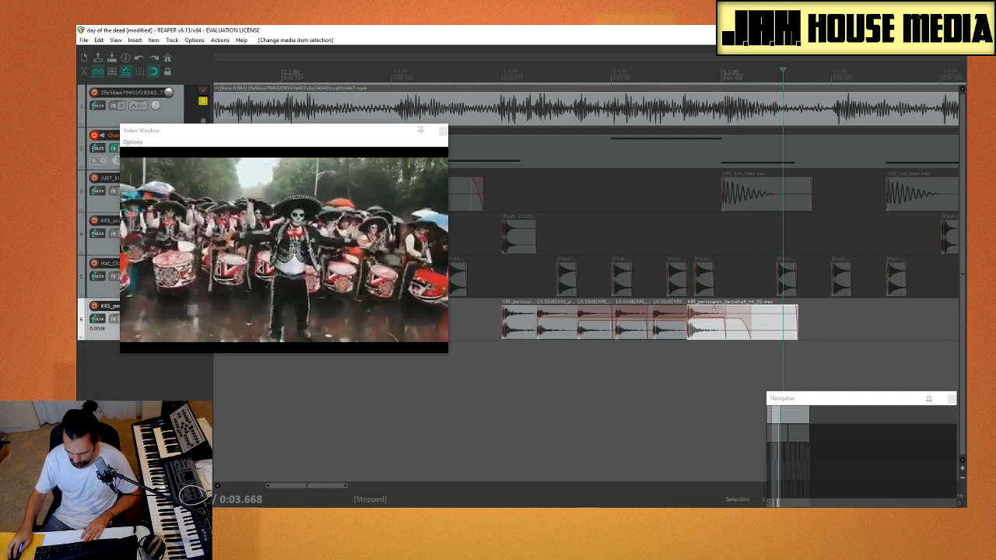
drag(711, 307, 714, 314)
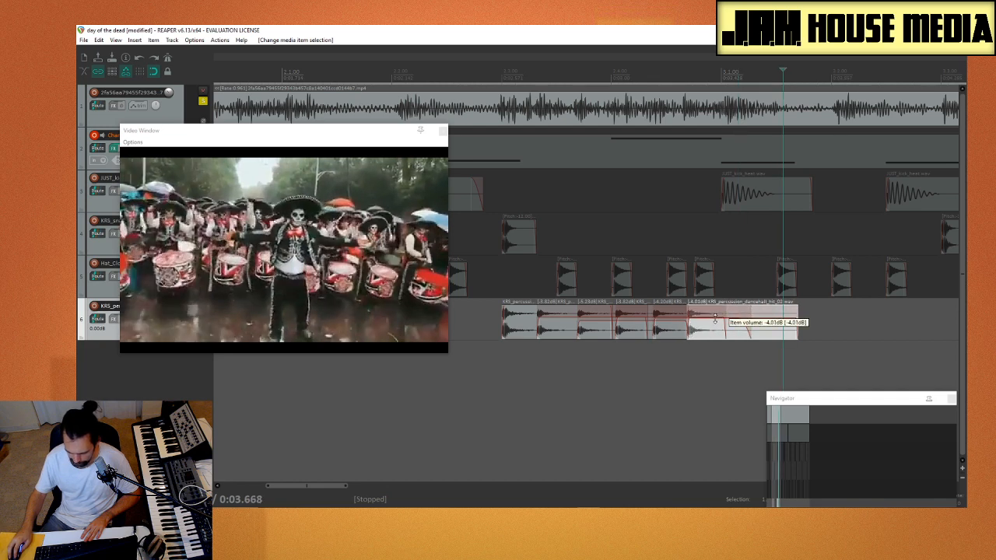
click(630, 339)
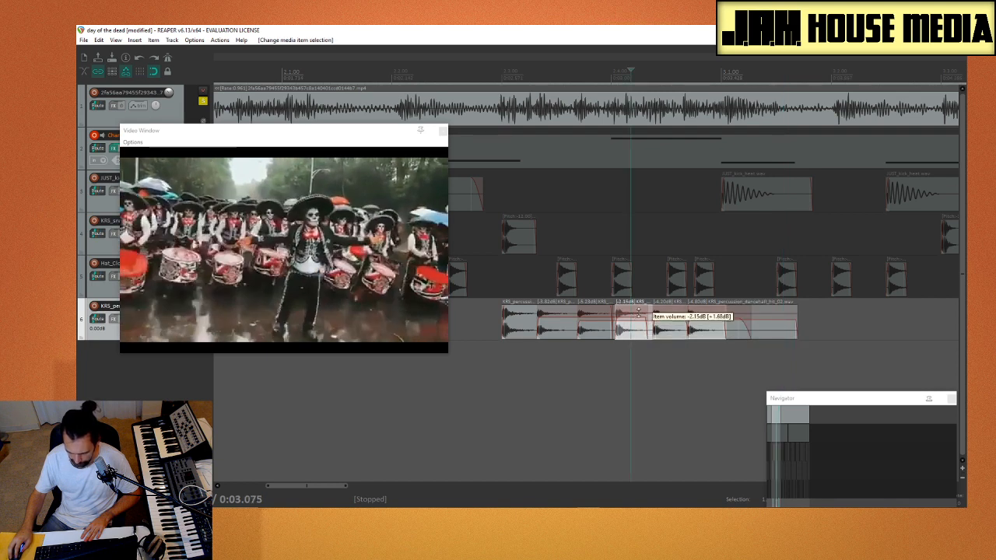
click(475, 370)
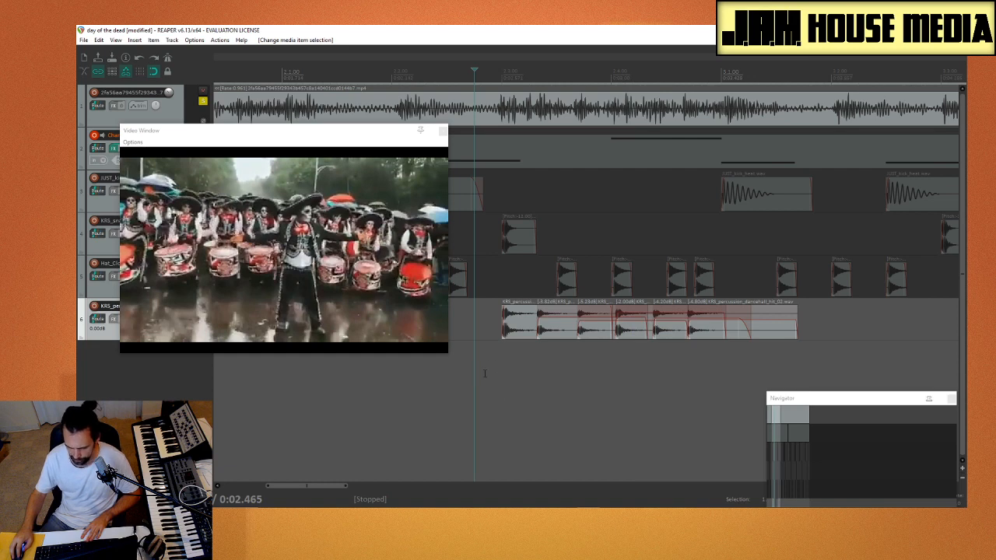
key(space)
key(space)
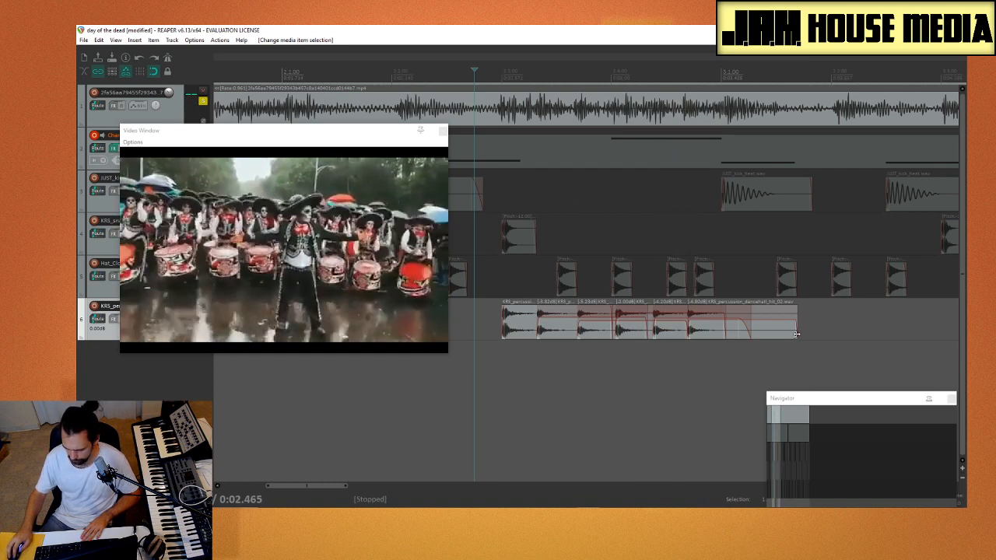
Step: Select all six percussion hits and set their pitch adjustment to -12 semitones in the item properties
drag(776, 330, 524, 317)
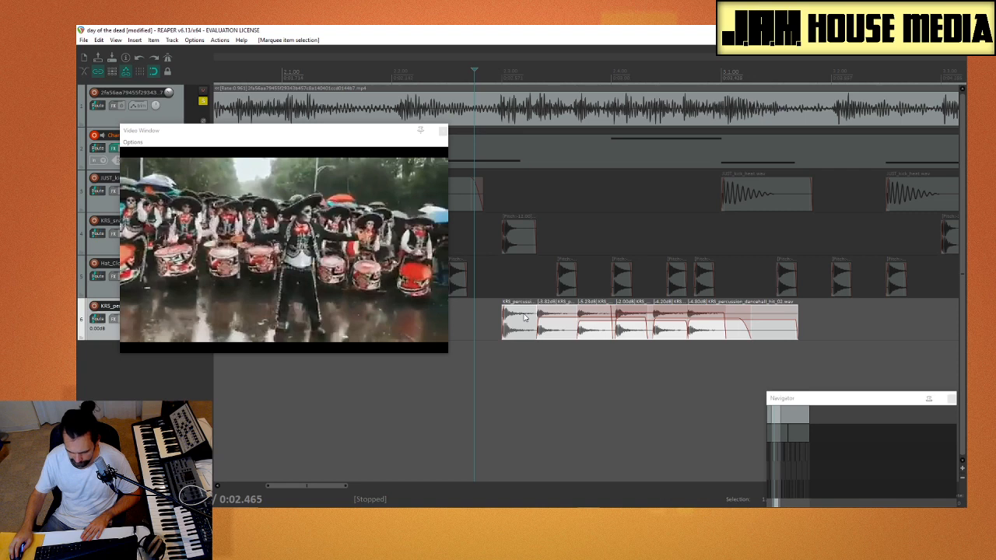
right_click(524, 317)
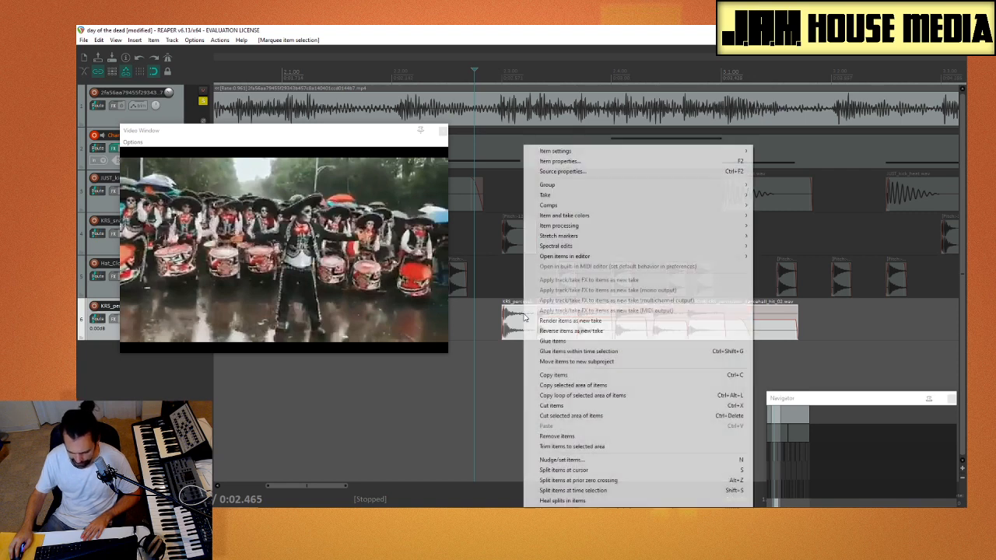
click(575, 161)
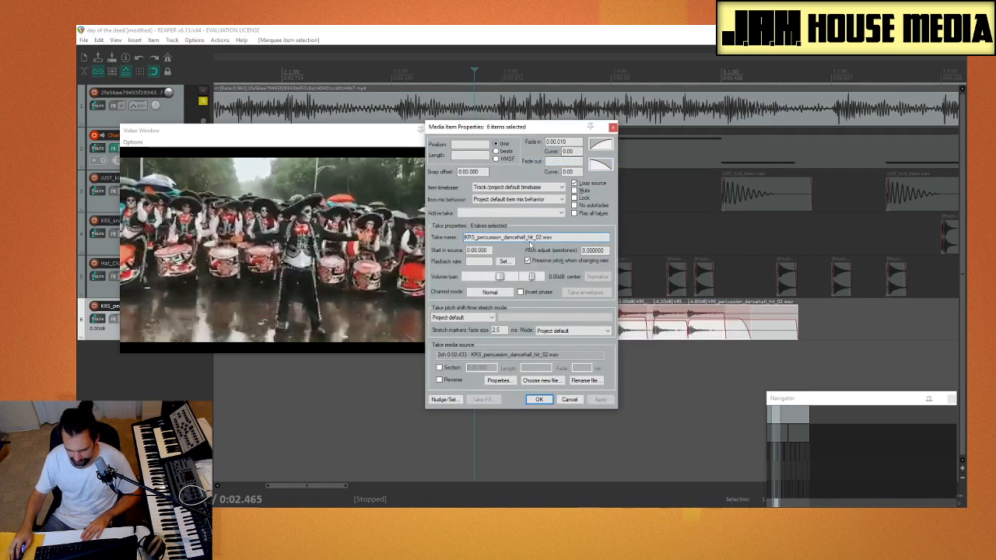
drag(579, 250, 575, 251)
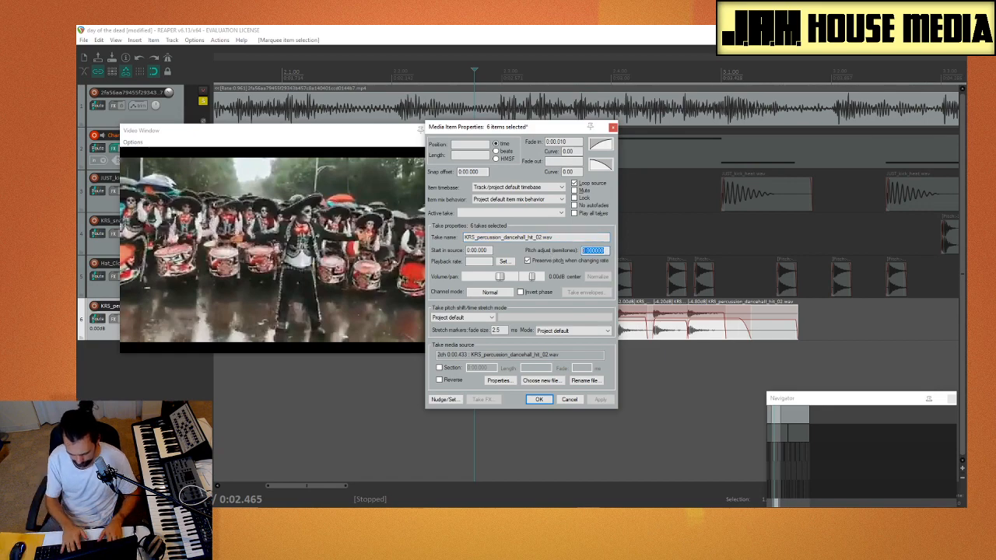
click(540, 400)
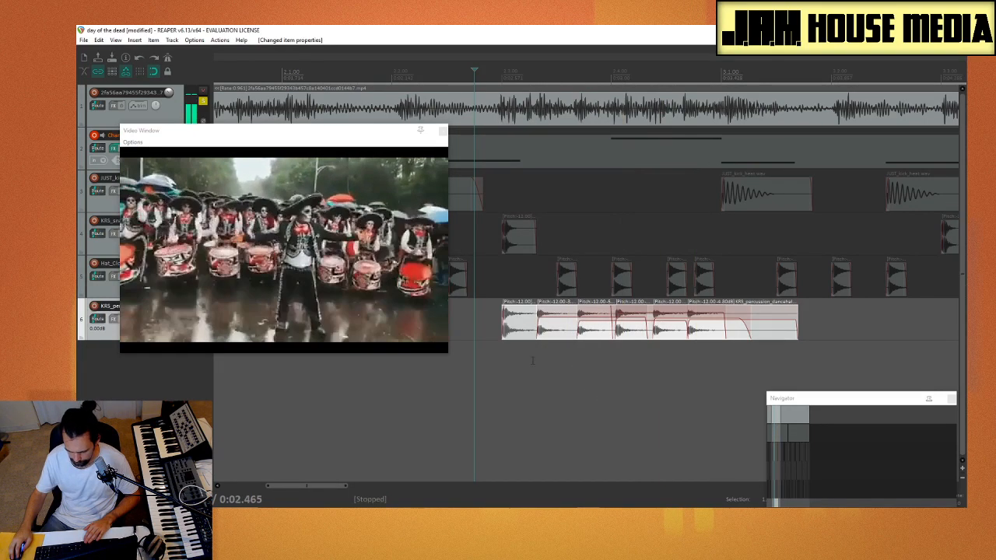
Step: Play the pitched-down percussion fill several times from just before its first hit to judge the sound against the video
click(480, 377)
key(space)
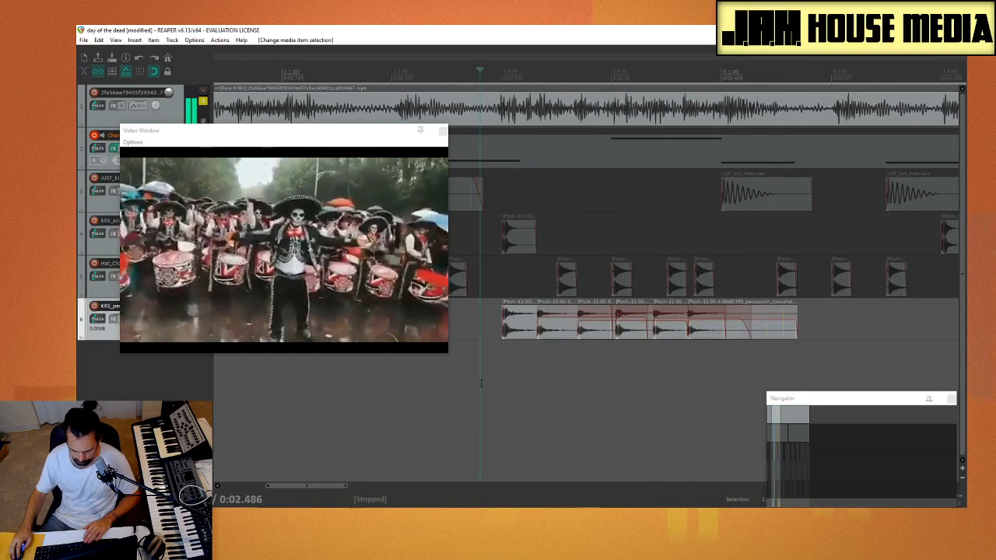
key(space)
key(space)
key(space)
click(471, 407)
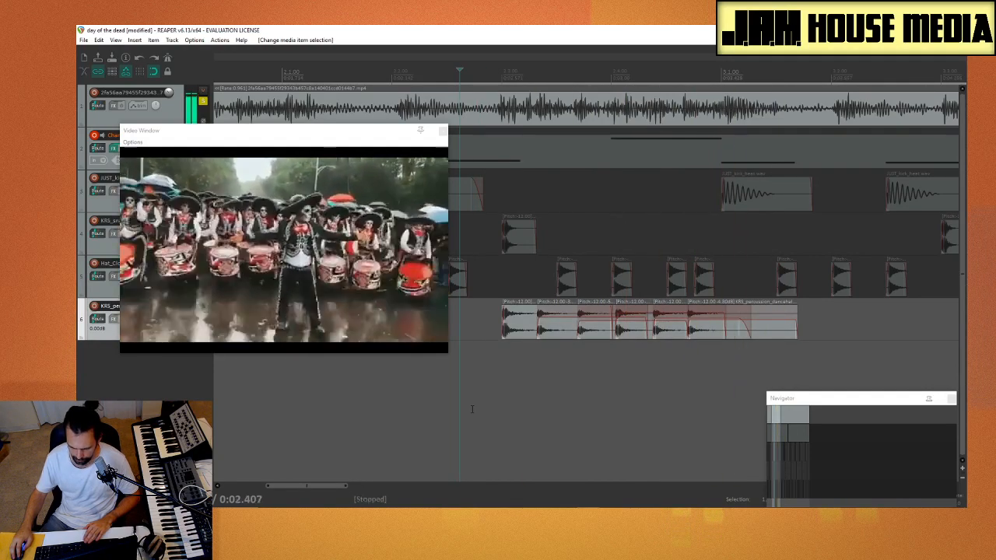
key(space)
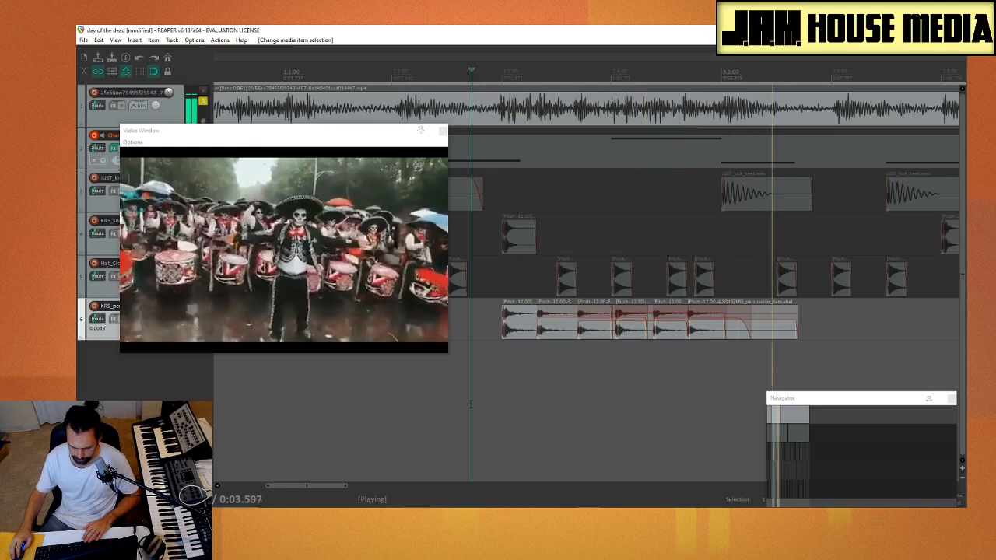
key(space)
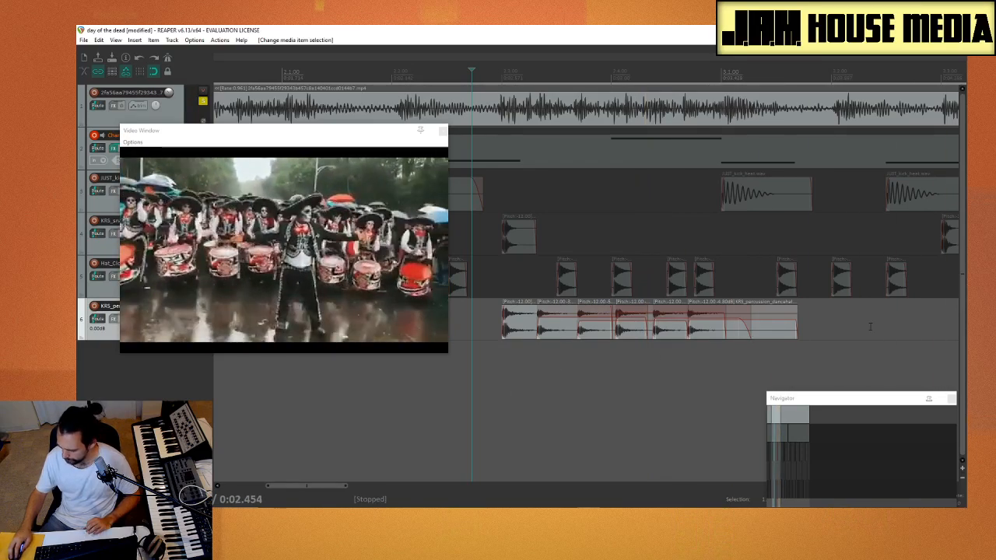
drag(938, 311, 539, 343)
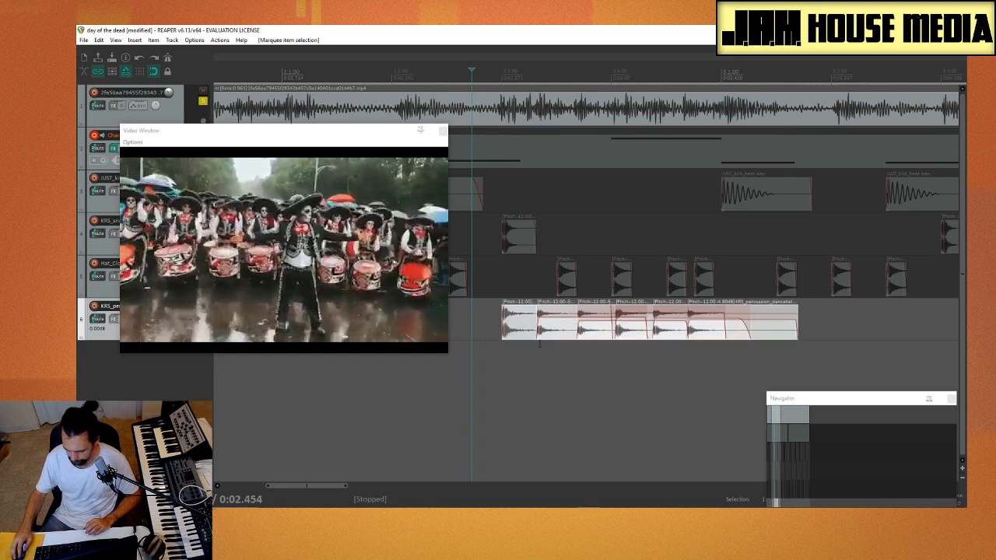
right_click(526, 331)
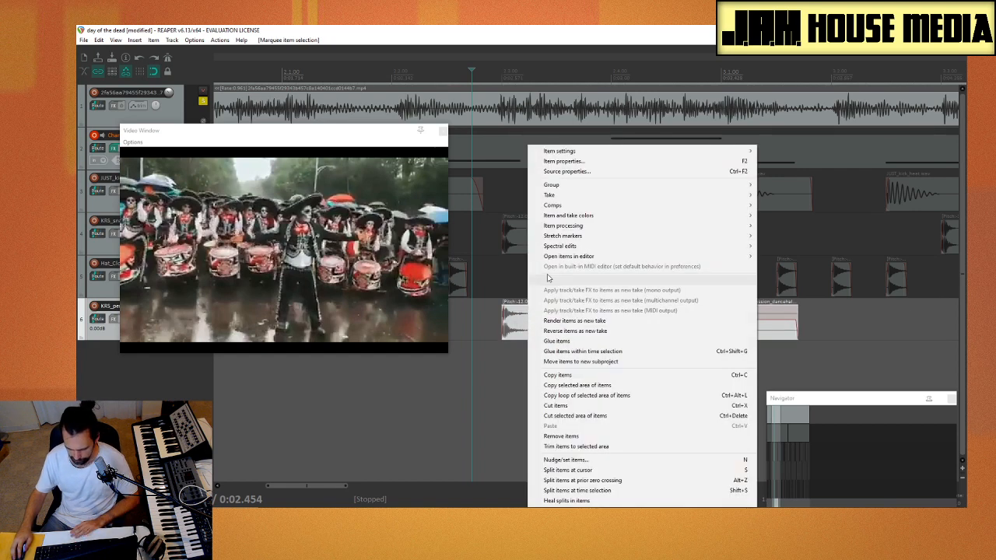
click(609, 162)
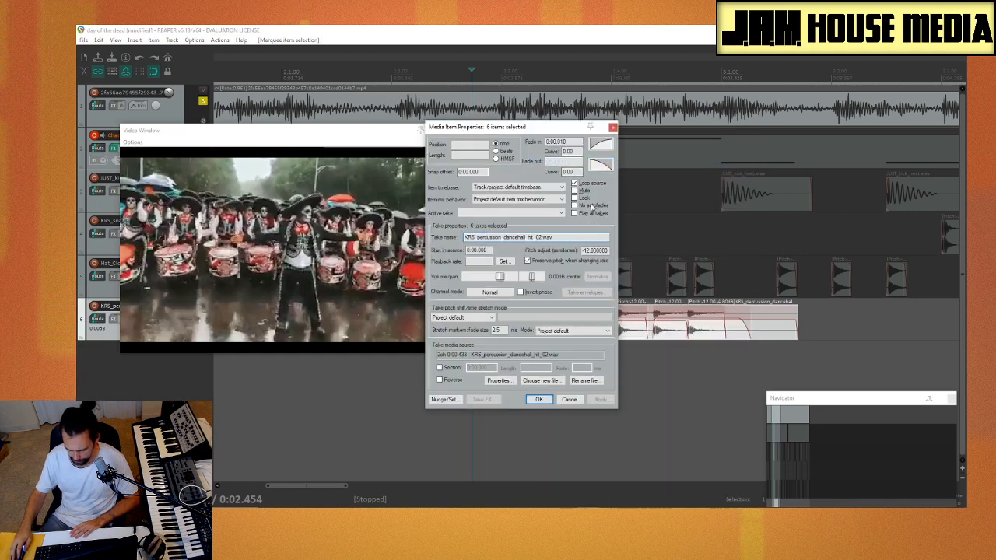
click(612, 126)
click(537, 328)
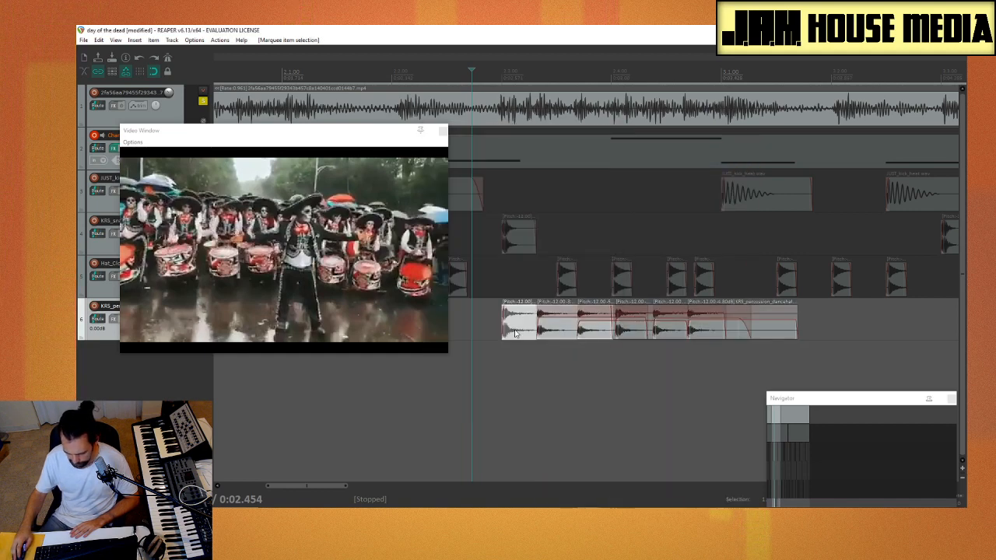
drag(843, 333, 514, 336)
right_click(520, 334)
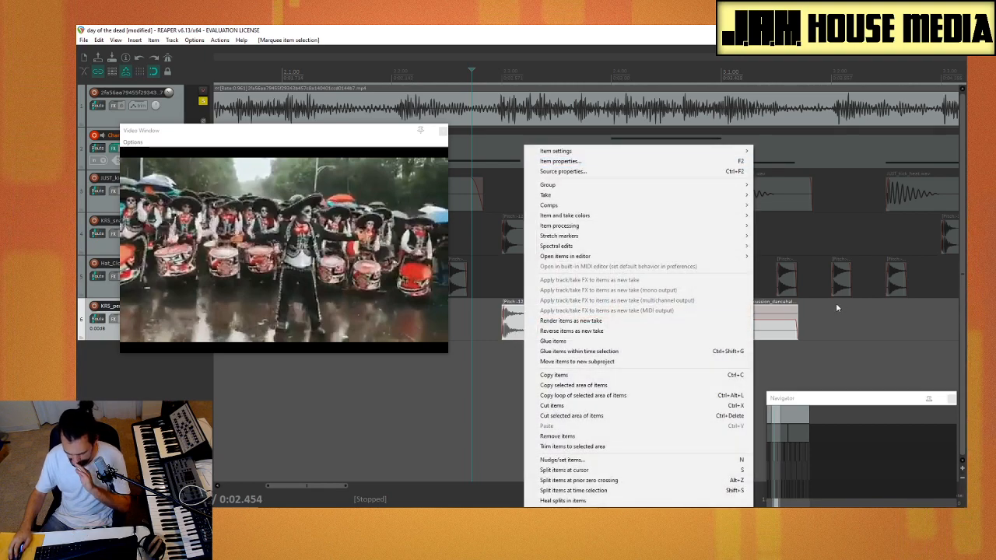
click(853, 355)
drag(876, 320, 585, 344)
key(F2)
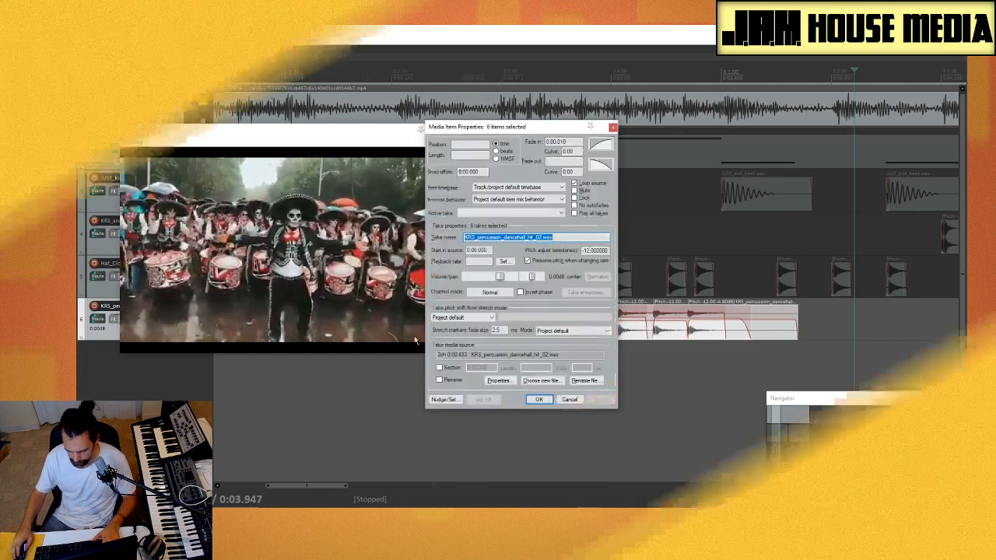
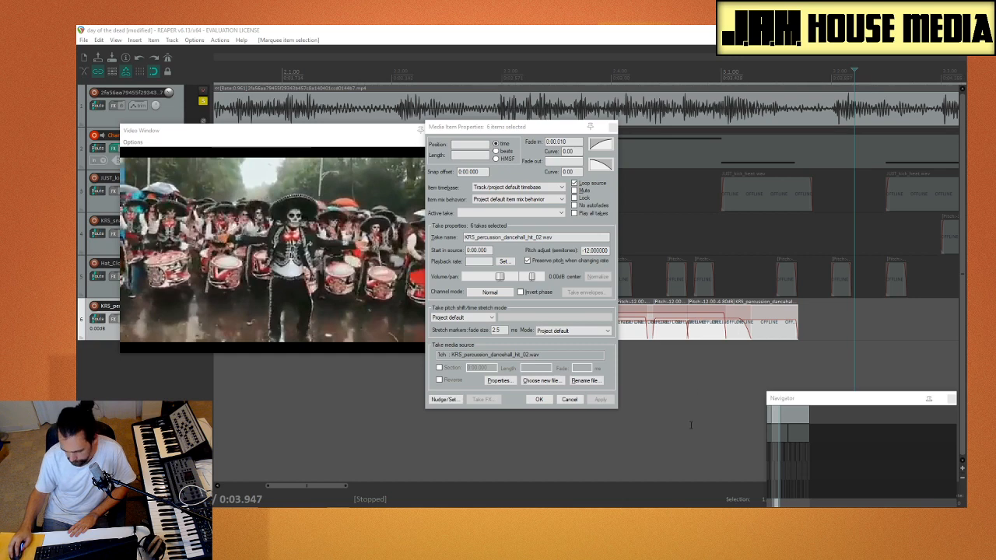
key(Return)
click(402, 386)
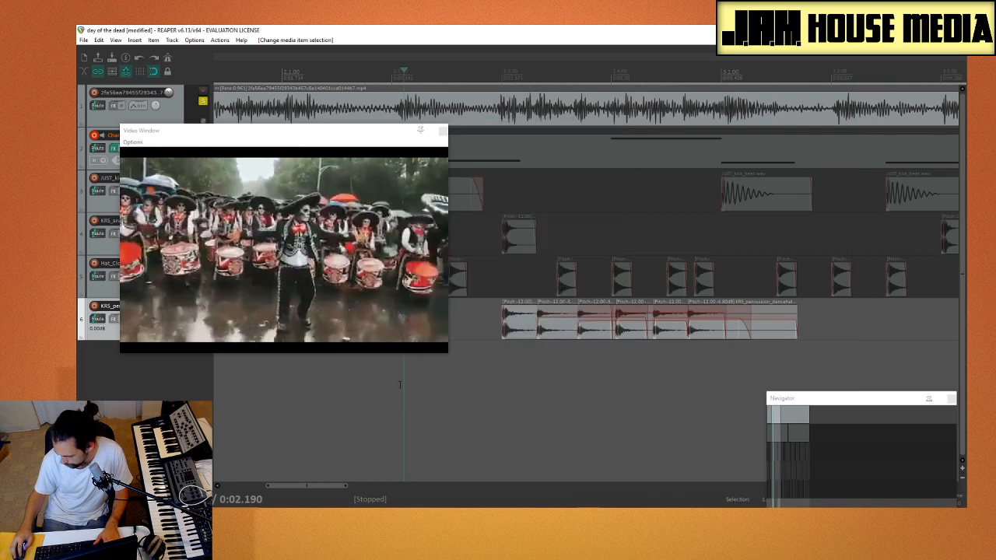
key(F2)
key(Escape)
key(F2)
key(Escape)
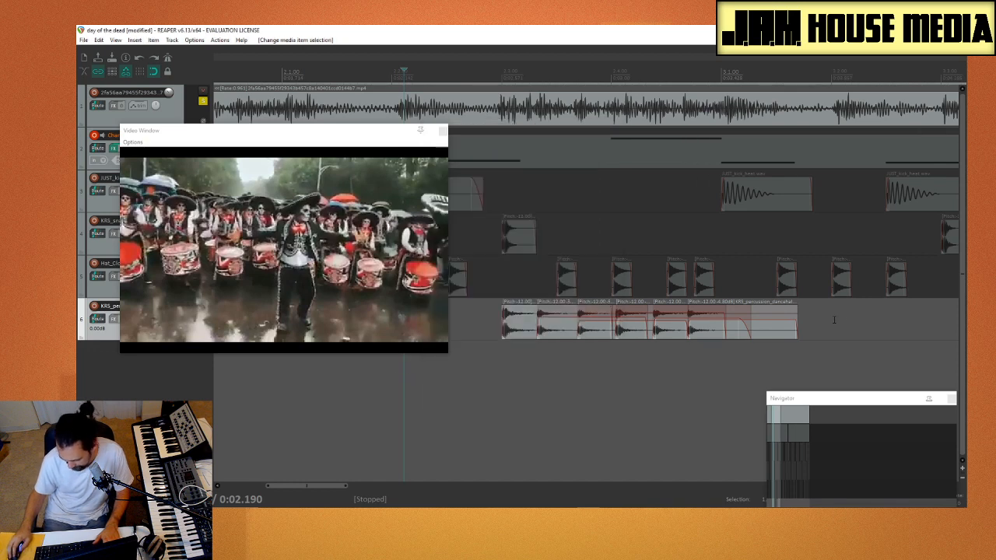
Step: Set the pitch adjustment of all six percussion hits to -24 semitones and briefly play them back
drag(833, 319, 459, 311)
key(F2)
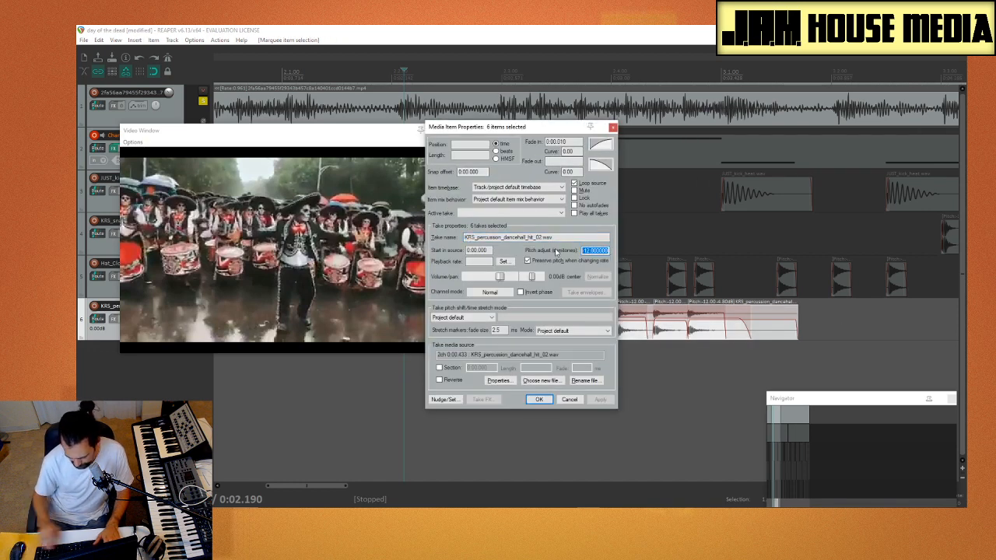
key(BackSpace)
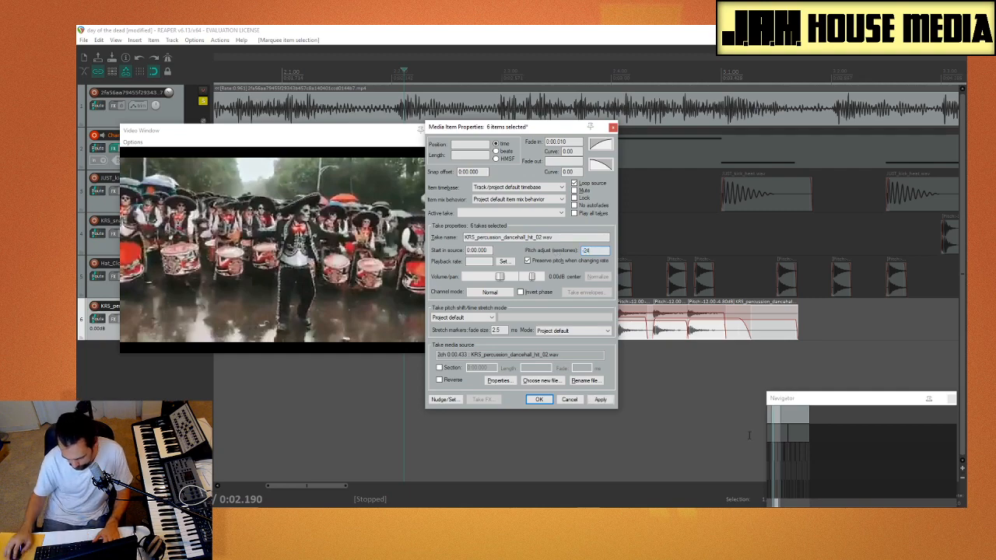
click(571, 399)
key(space)
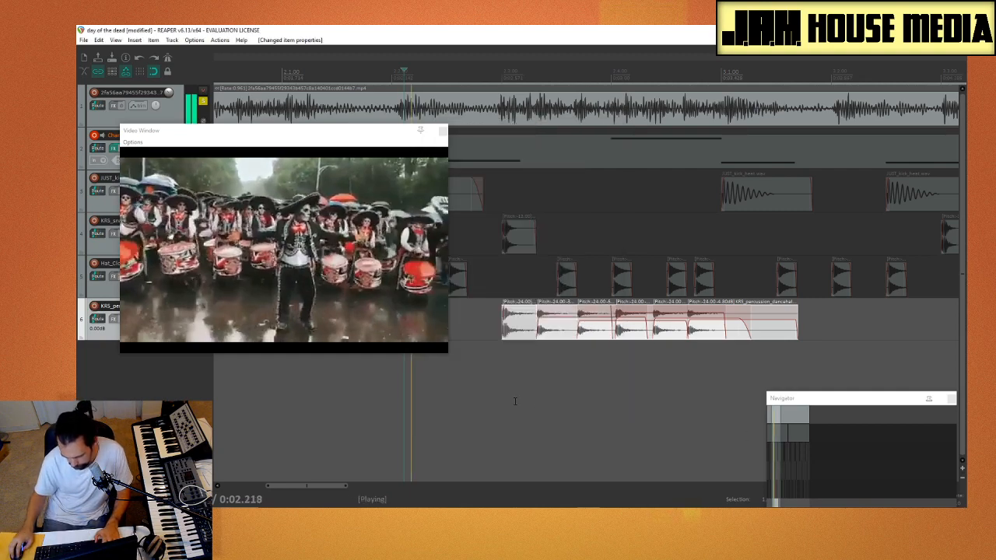
key(space)
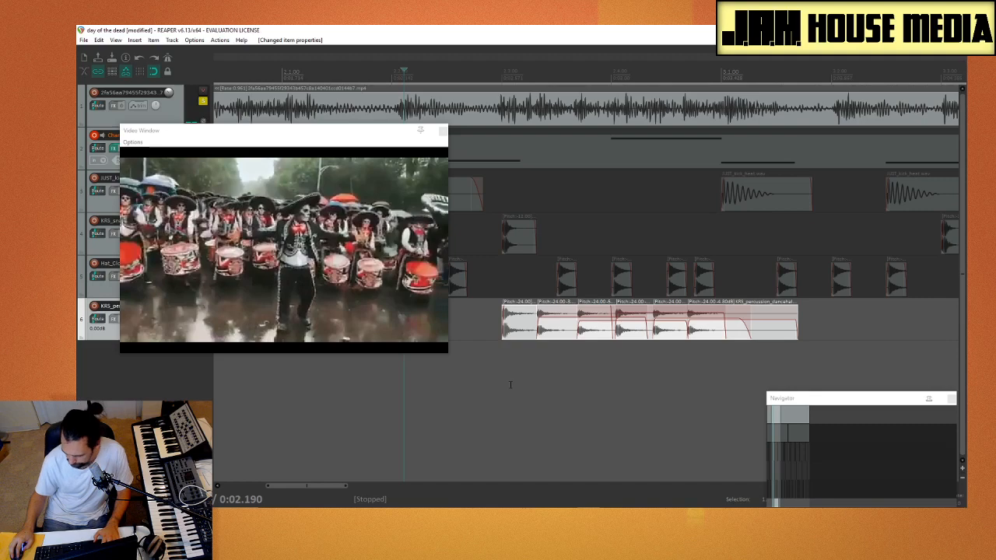
Step: Close the video window and unsolo the video track and the percussion track
scroll(454, 380, down, 4)
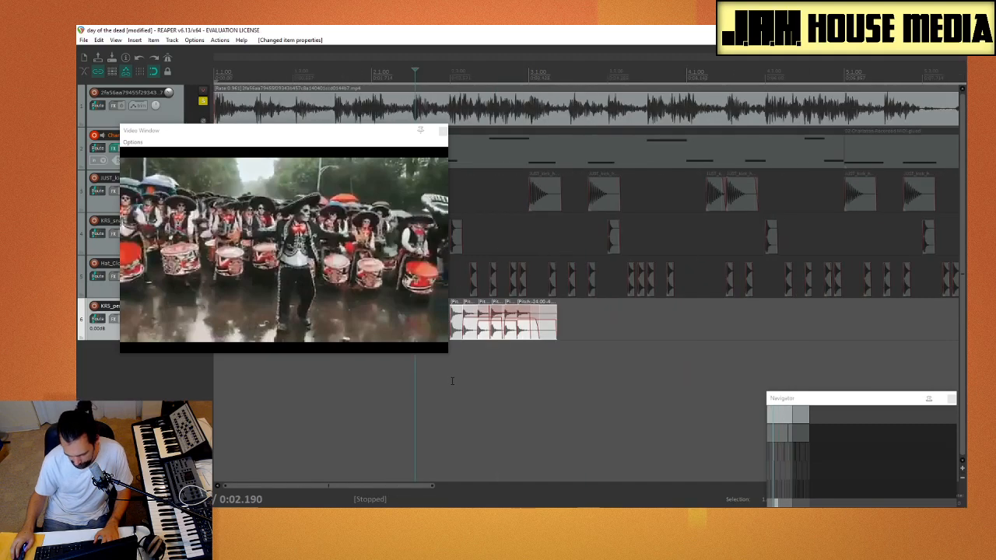
click(442, 132)
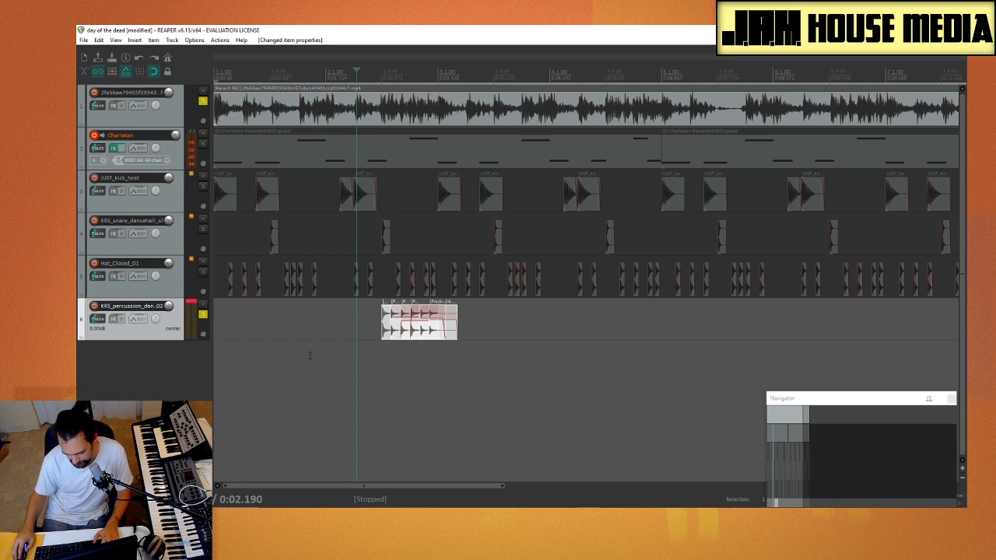
scroll(309, 355, down, 3)
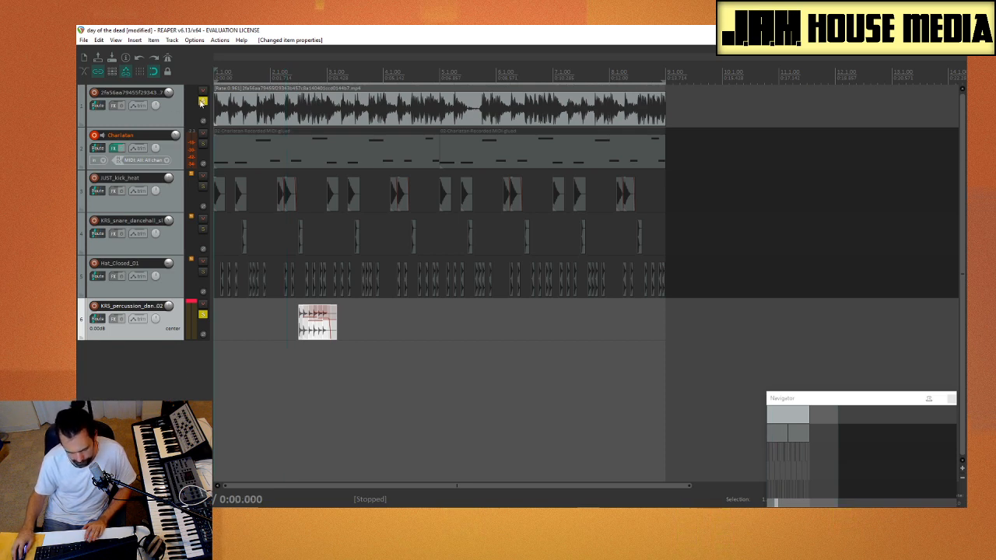
click(201, 102)
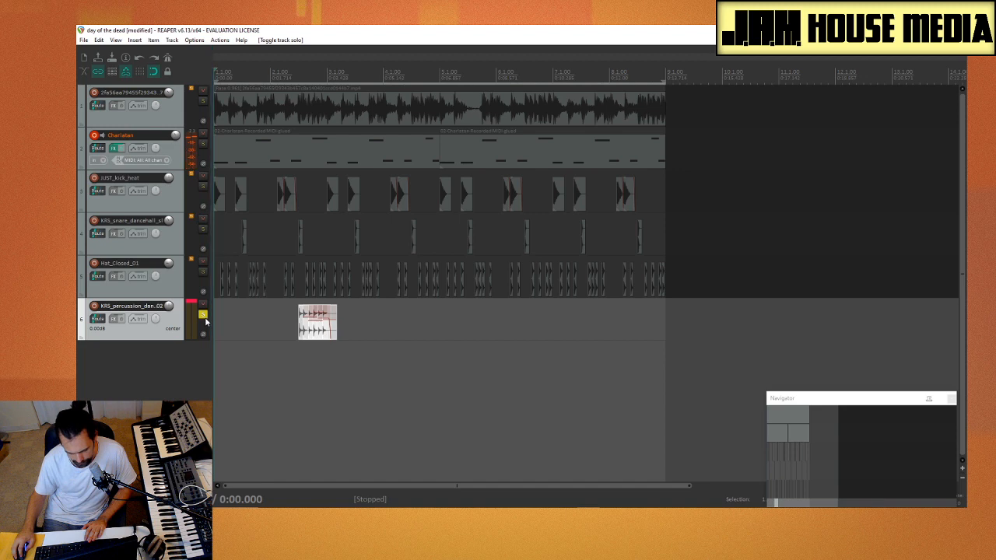
click(203, 314)
Step: Play the full mix from the start and from just before the percussion fill, checking it against the video
key(space)
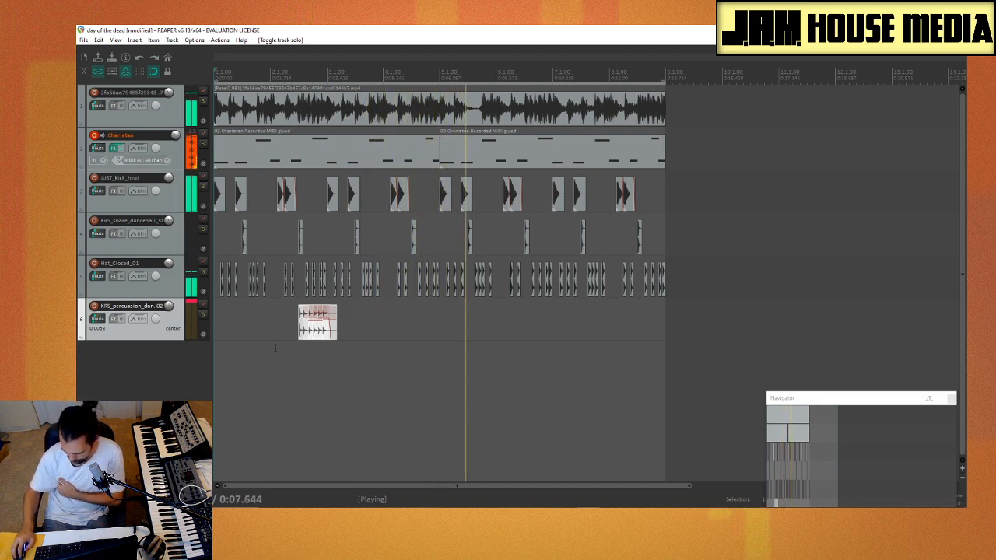
key(Delete)
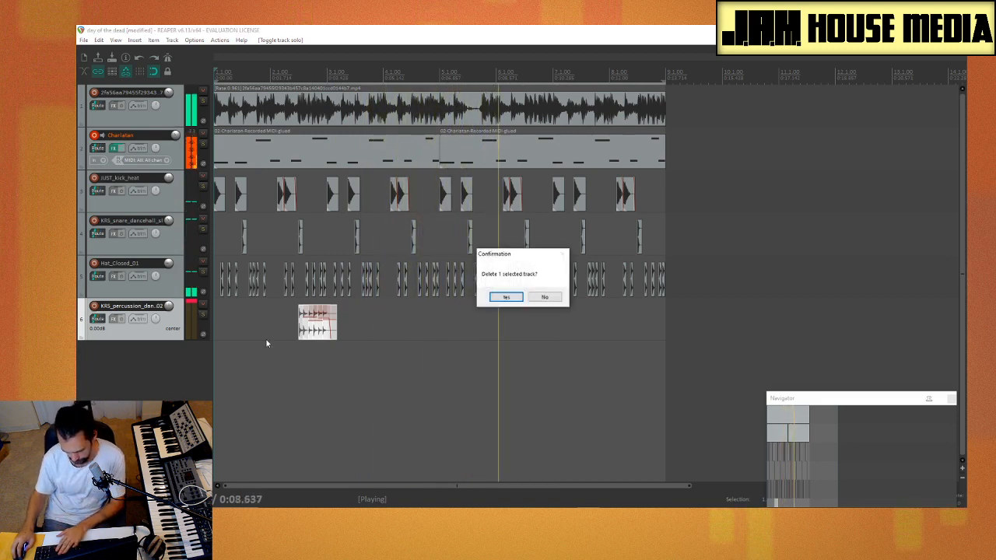
click(547, 297)
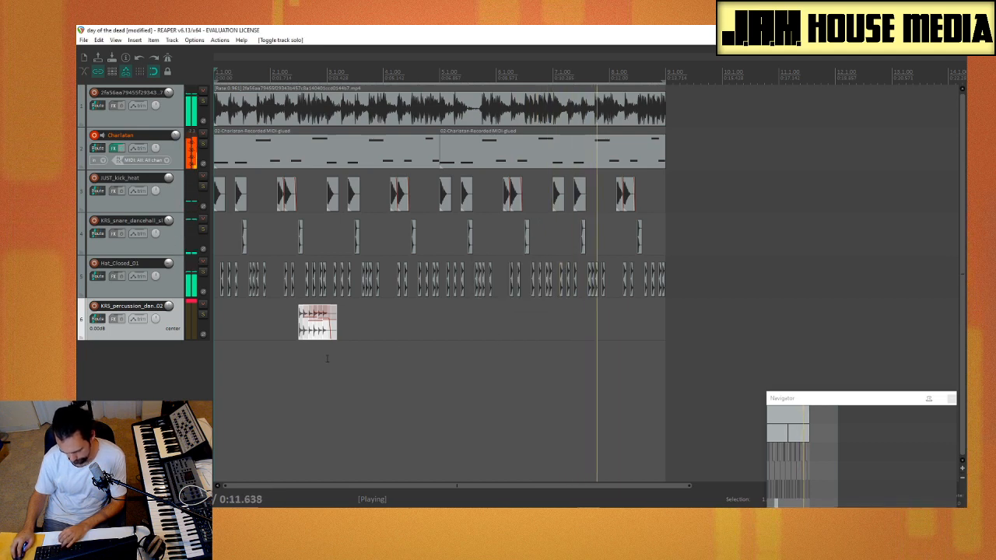
click(272, 349)
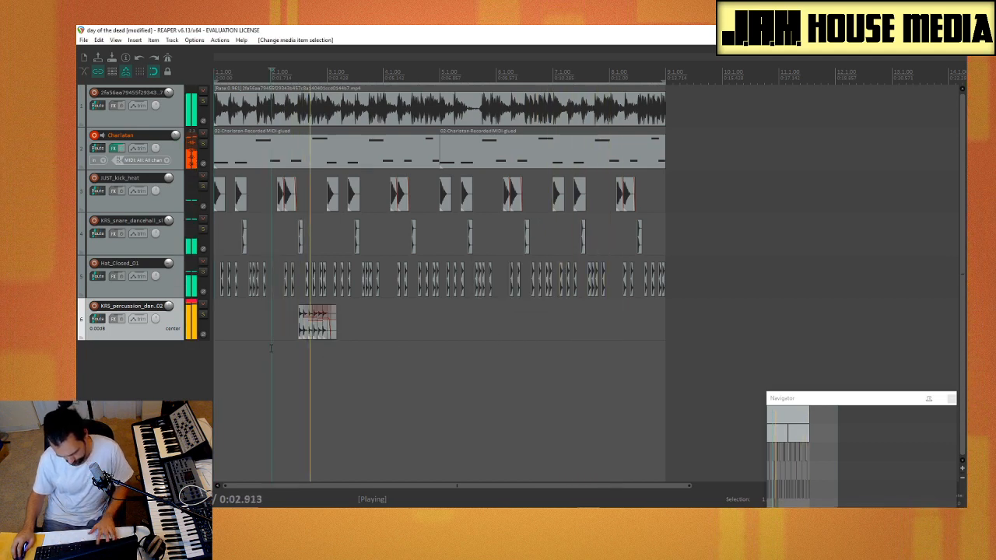
key(ctrl+shift+v)
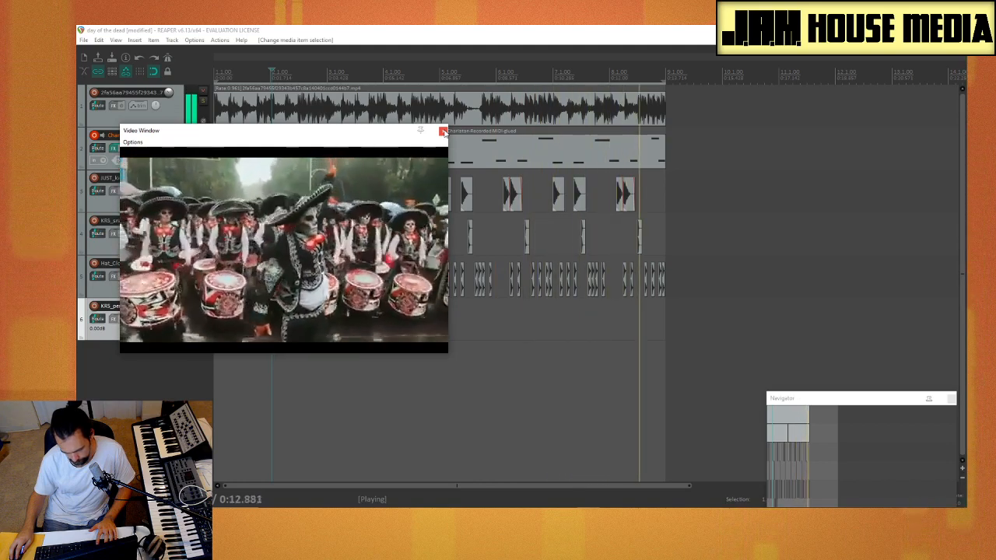
click(442, 132)
key(space)
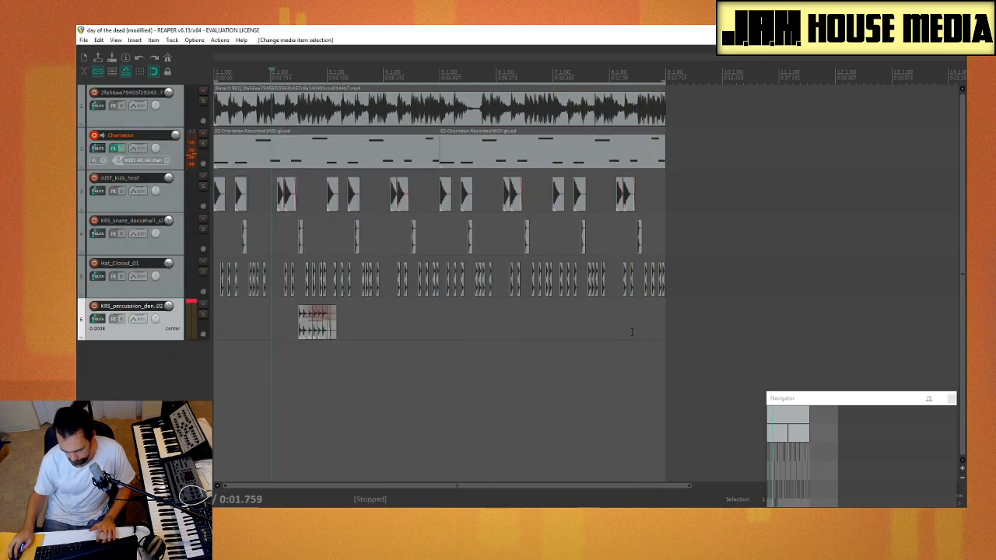
Step: Mute the percussion track and play the beat from the beginning of the project
click(202, 303)
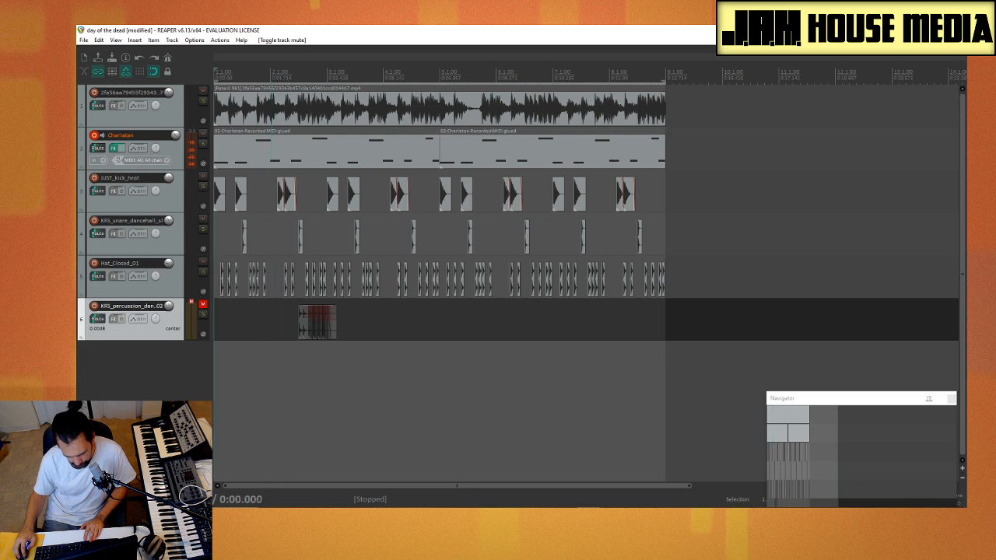
key(Home)
key(space)
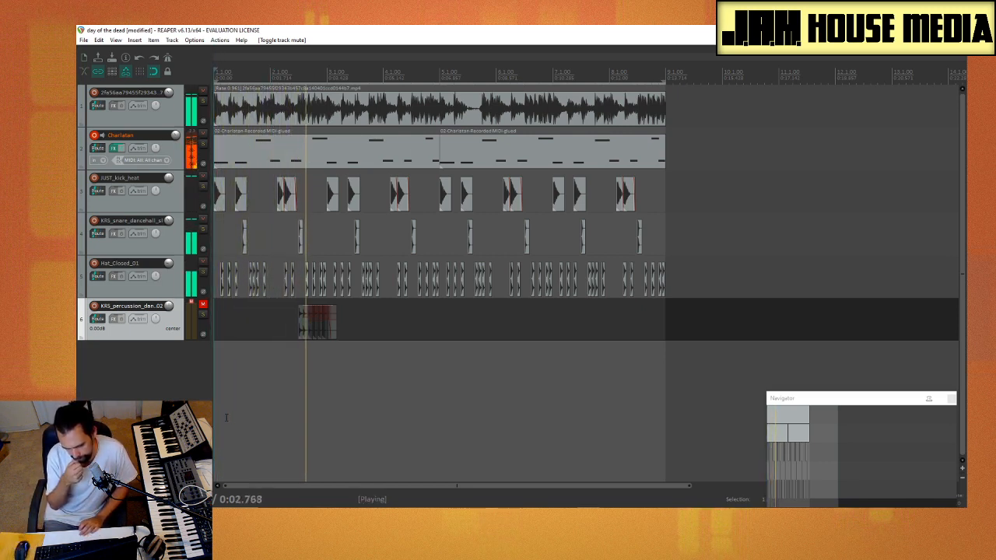
Step: Insert the Charlatan (x86) virtual instrument on a new track below the percussion track
right_click(115, 376)
click(155, 404)
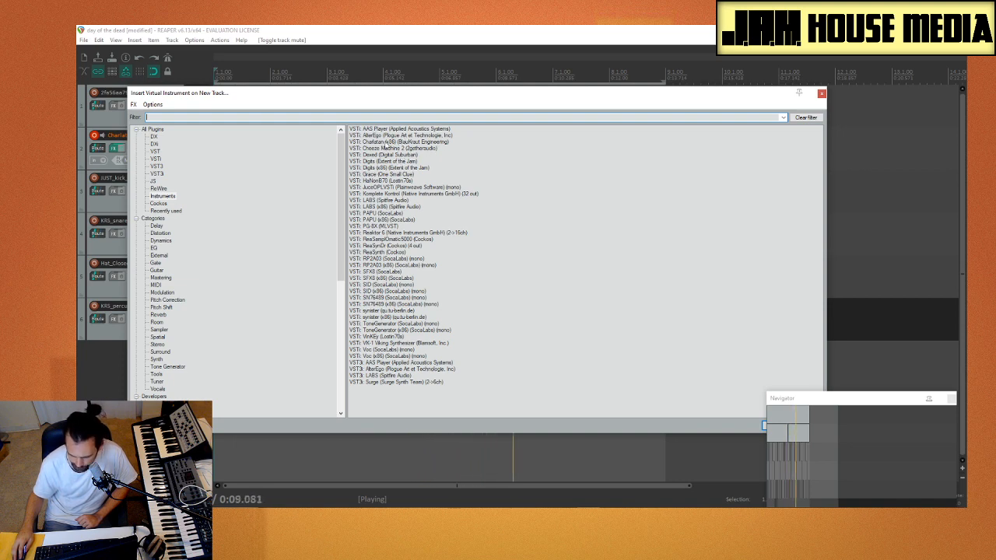
click(380, 142)
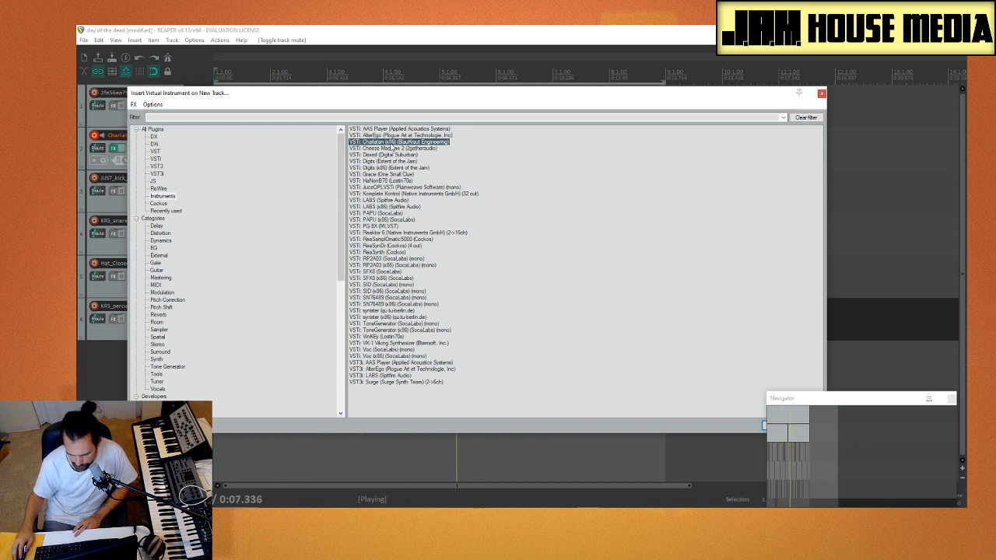
double_click(393, 143)
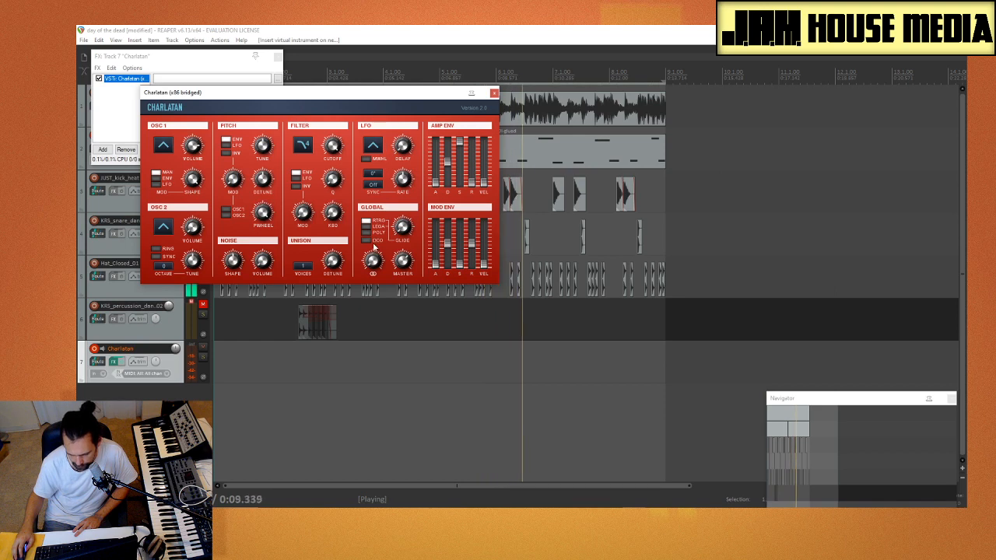
Step: Disarm recording on the original Charlatan track, move the new synth's windows aside and play the beat to audition the new Charlatan
click(264, 405)
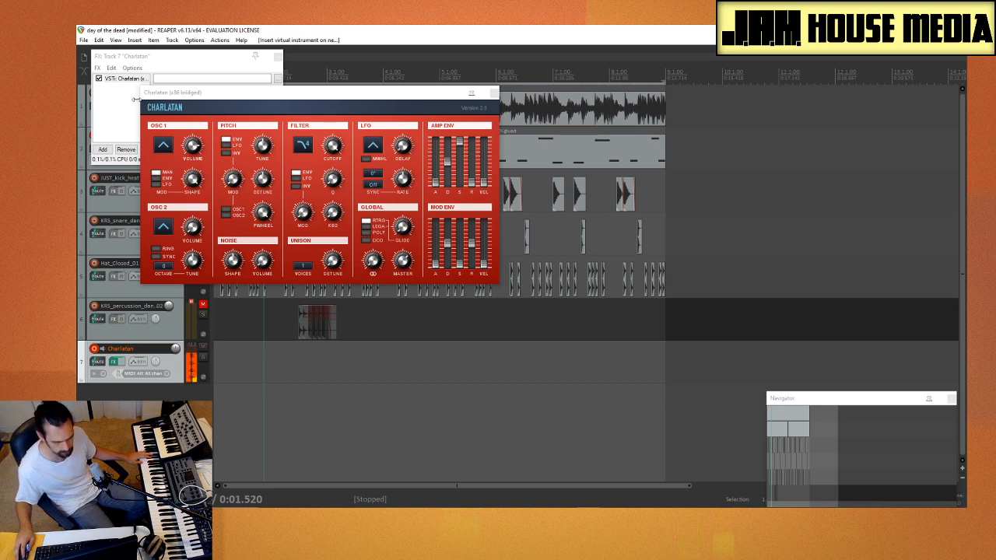
drag(178, 51, 285, 64)
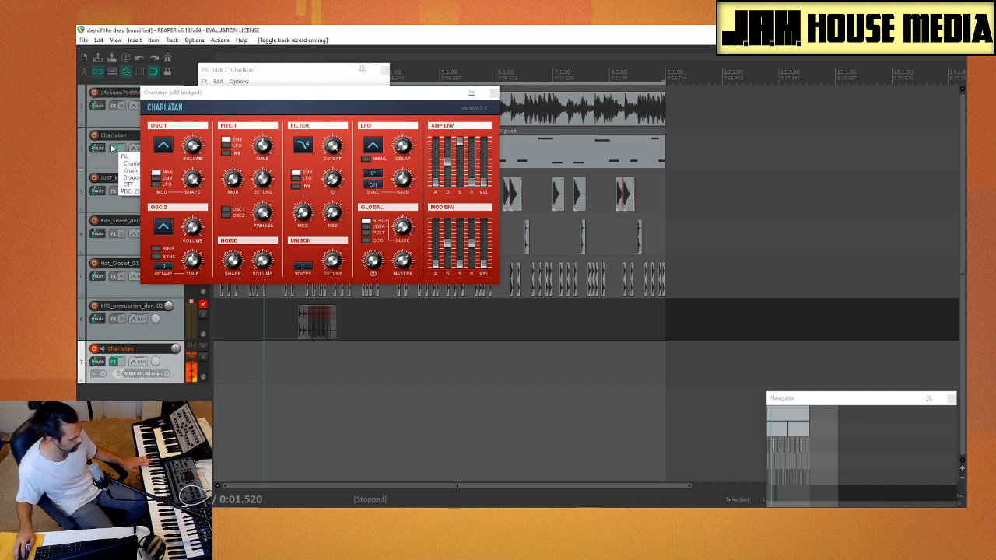
key(space)
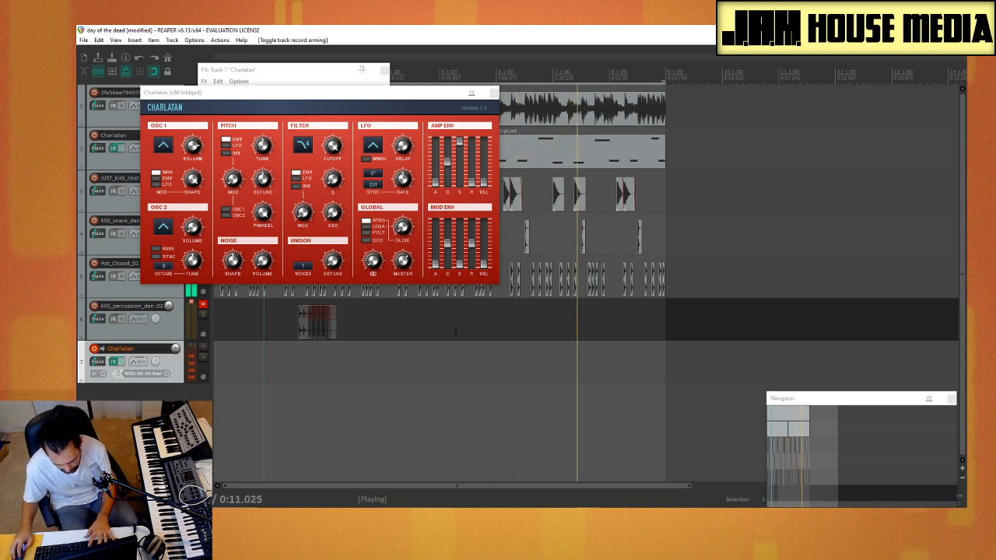
drag(245, 93, 379, 85)
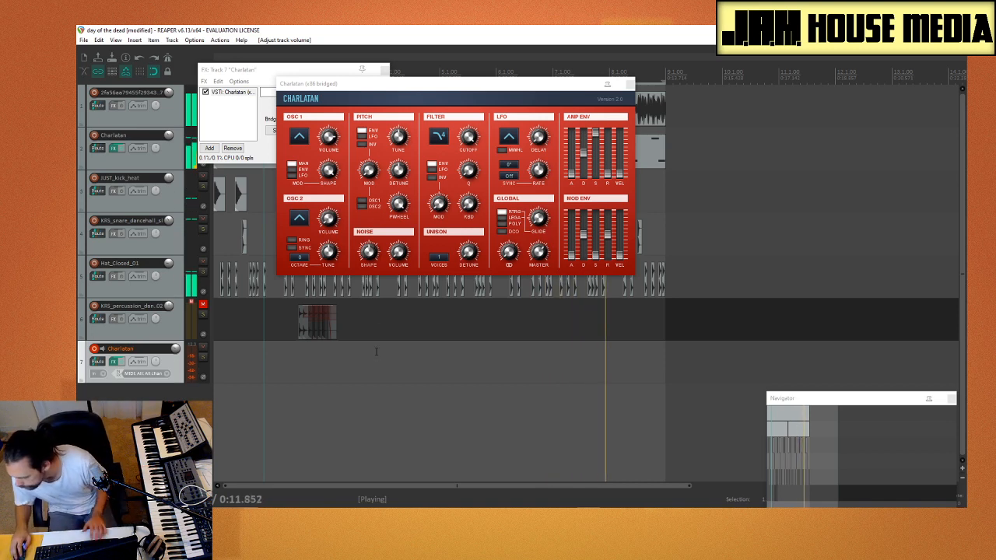
key(space)
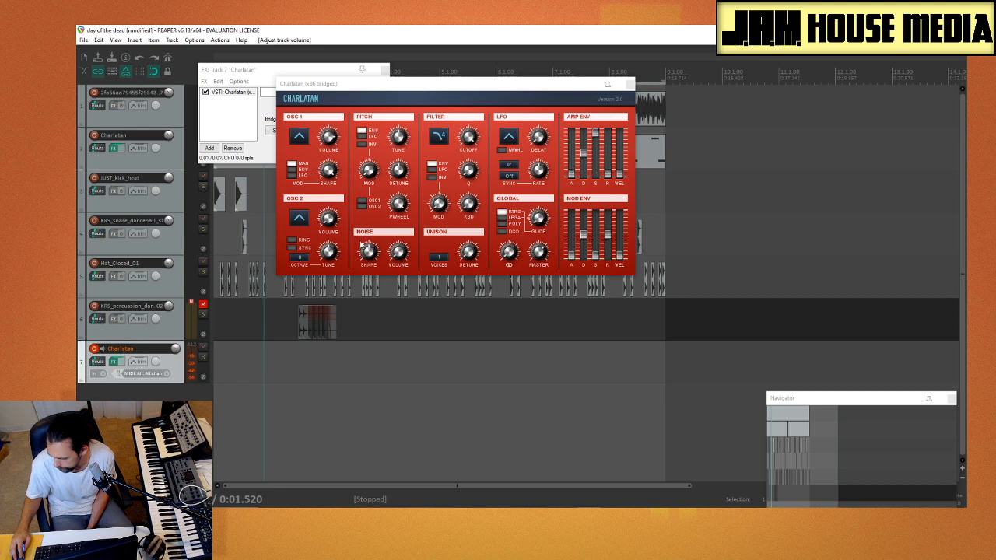
click(231, 113)
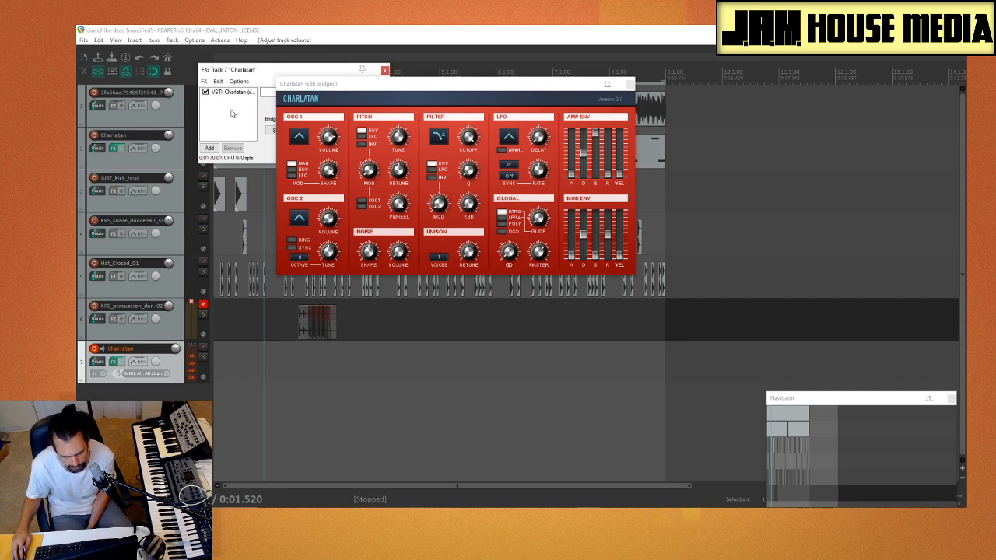
click(210, 147)
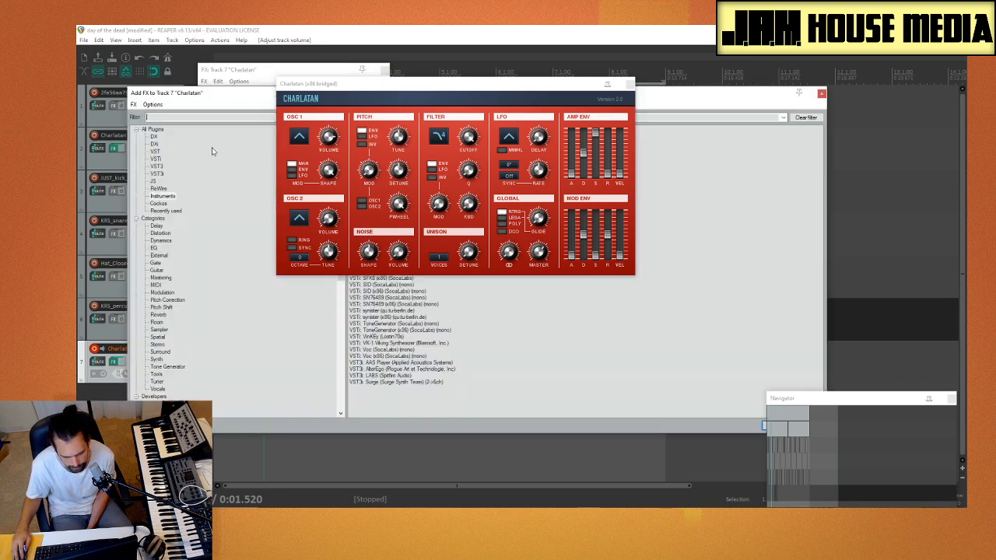
click(634, 91)
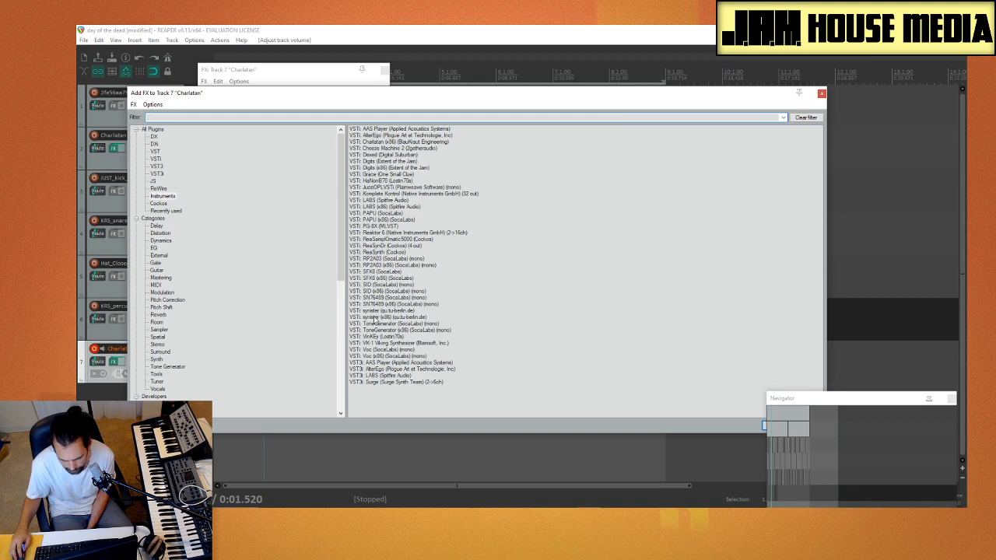
click(115, 442)
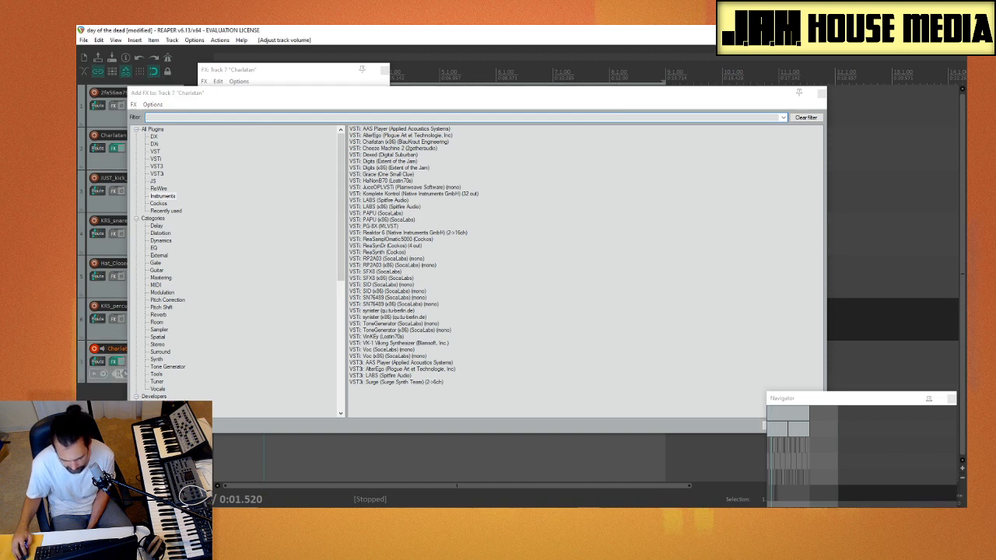
Step: Insert the VK-1 Viking Synthesizer on a new track below the second Charlatan, and disarm recording on that Charlatan track
right_click(124, 418)
click(159, 444)
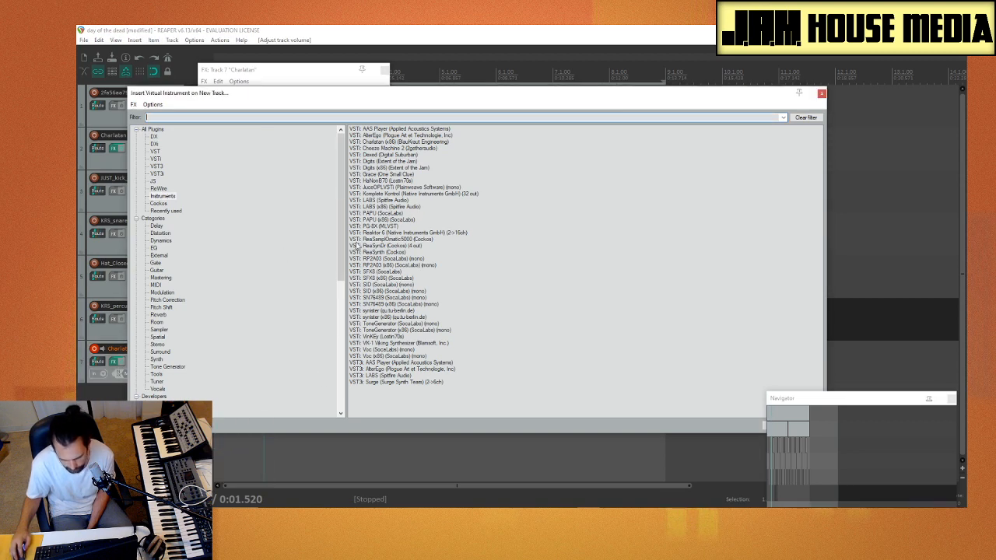
click(402, 344)
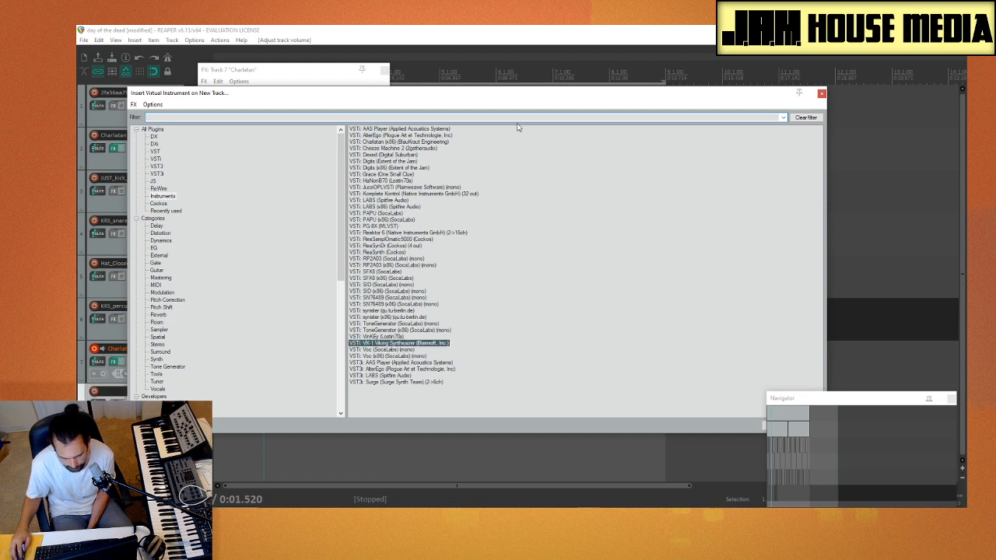
click(821, 93)
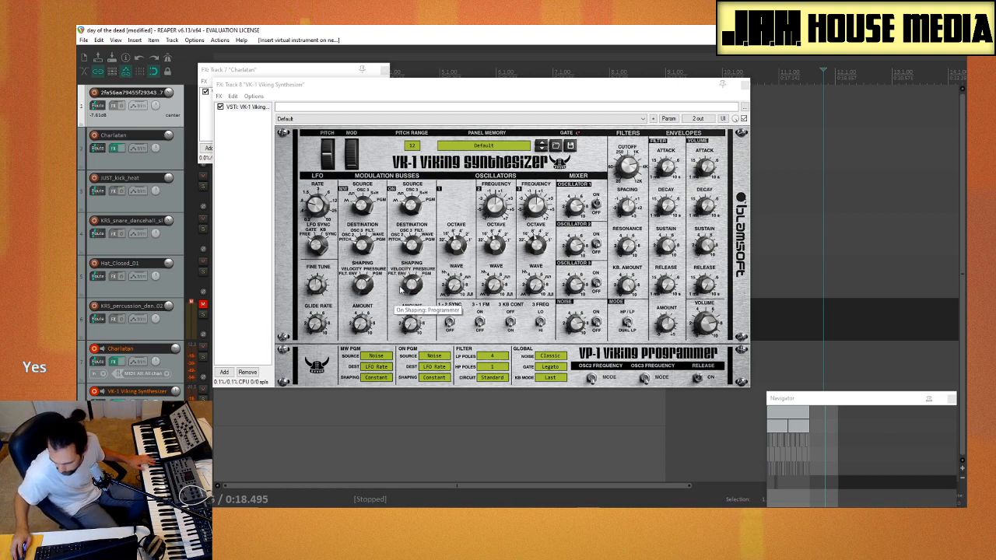
click(94, 349)
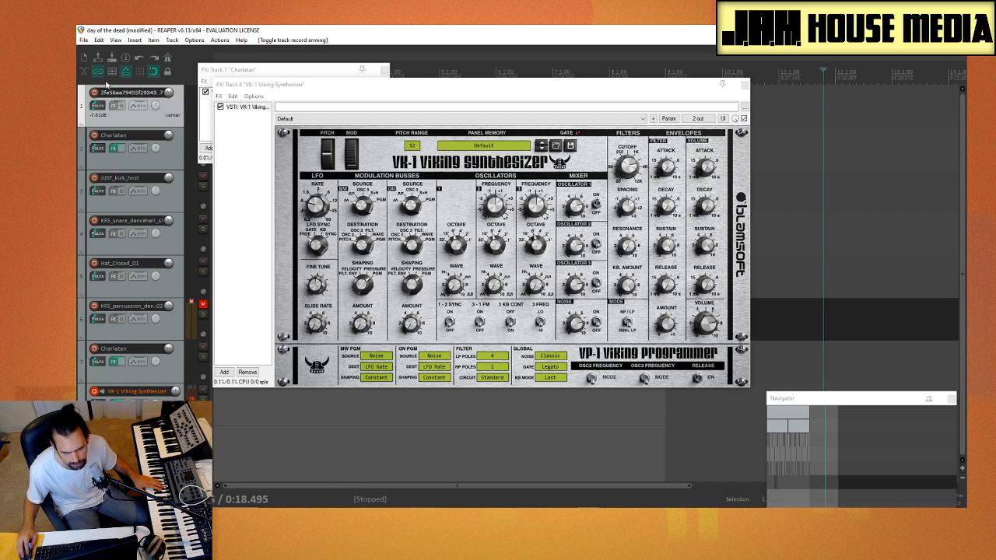
drag(453, 85, 476, 78)
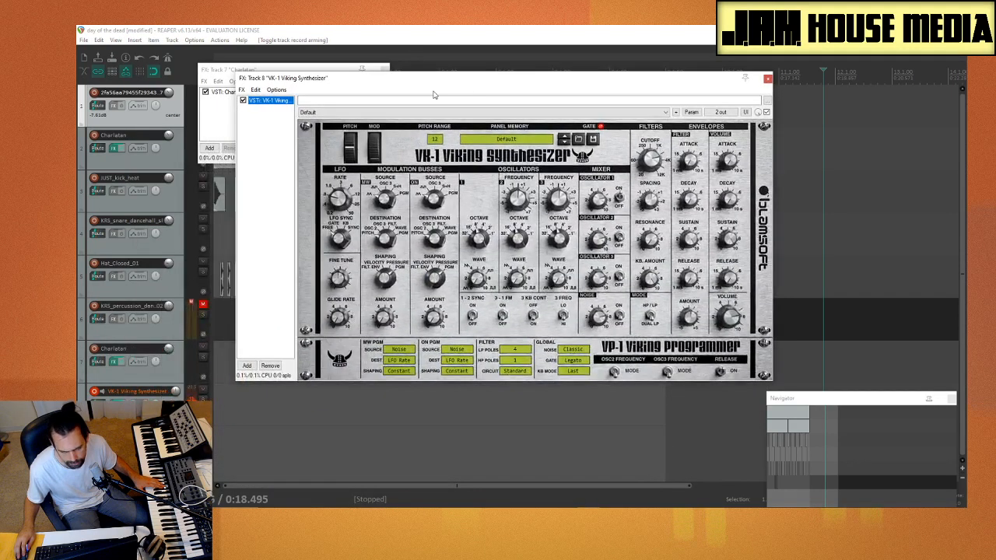
Step: Experiment with the Viking's modulation source and oscillator wave, and set the filter Spacing to about -0.2
click(390, 200)
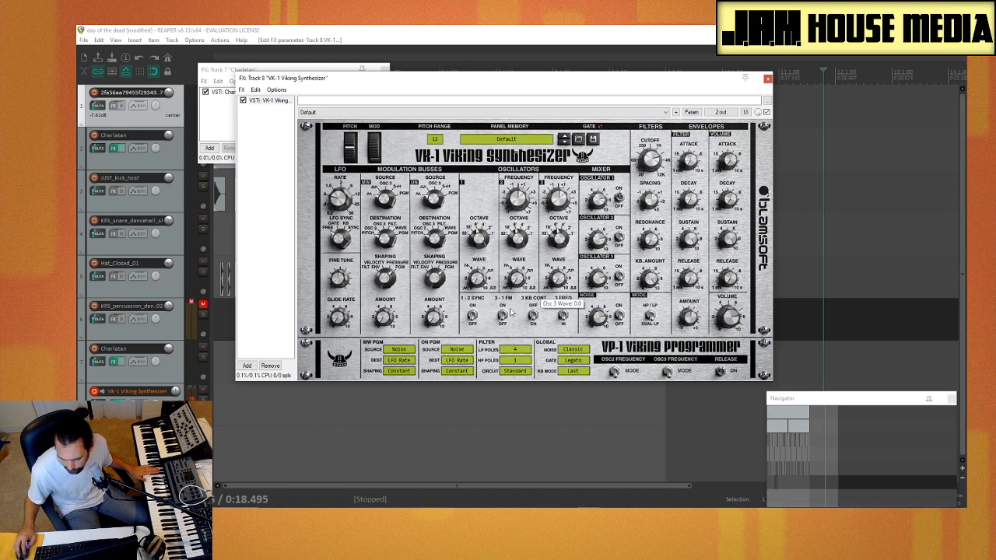
drag(485, 282, 503, 251)
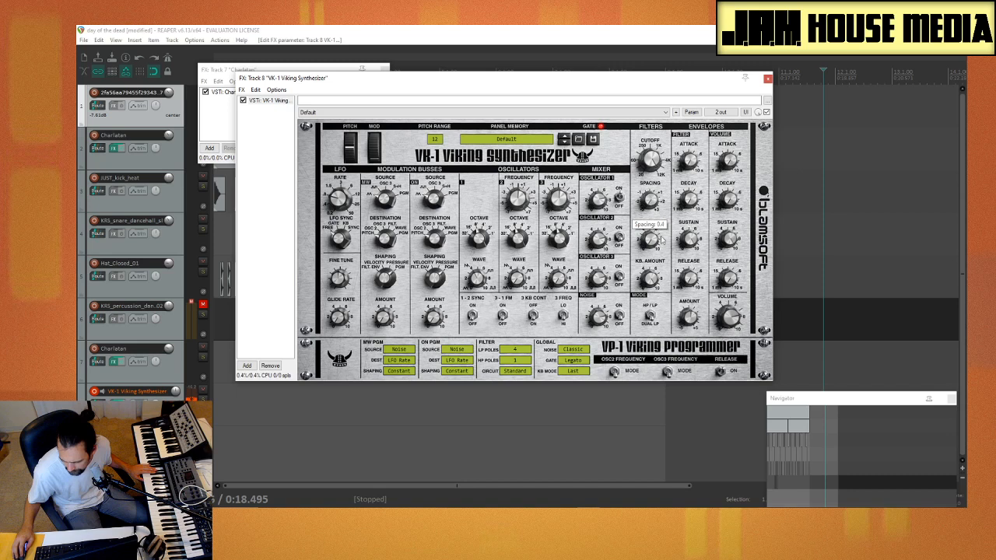
mouse_move(658, 220)
mouse_down()
mouse_move(638, 179)
mouse_move(652, 204)
mouse_up()
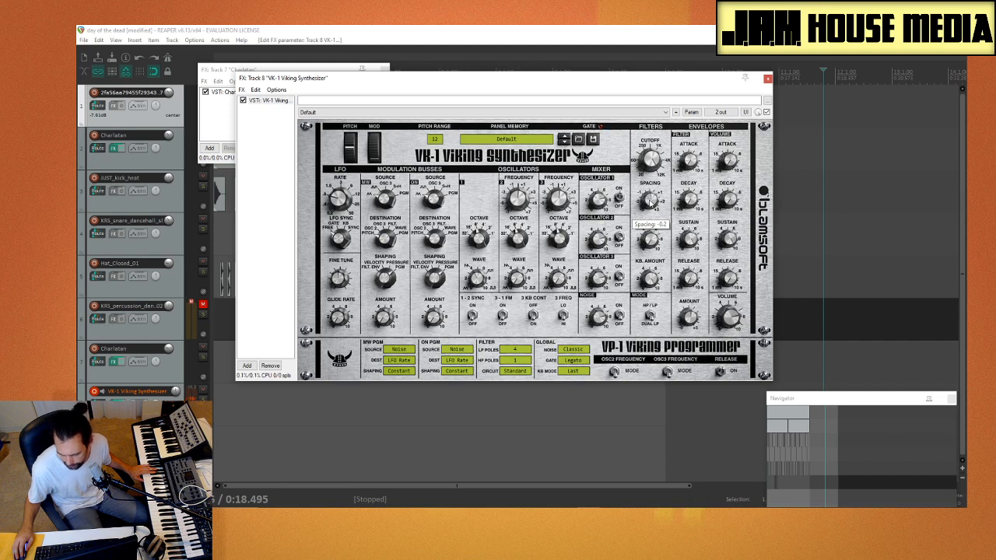
right_click(650, 203)
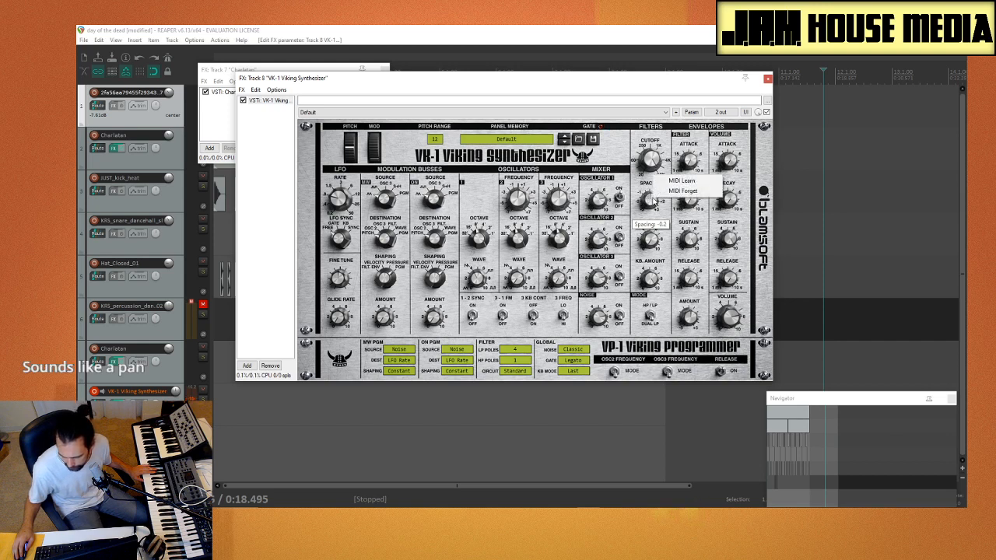
click(651, 206)
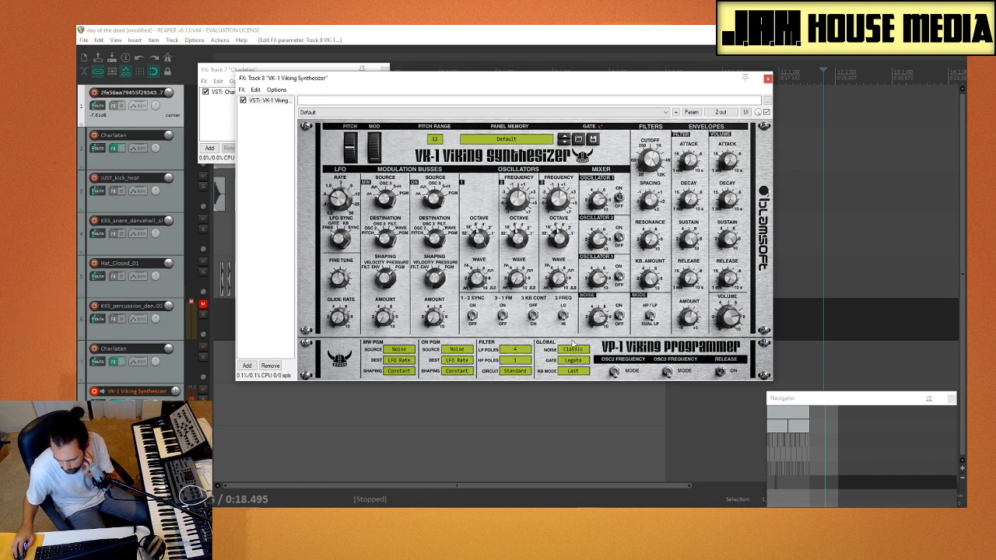
Step: Examine the options offered for the Viking's global gate source, noise type and keyboard mode
click(576, 364)
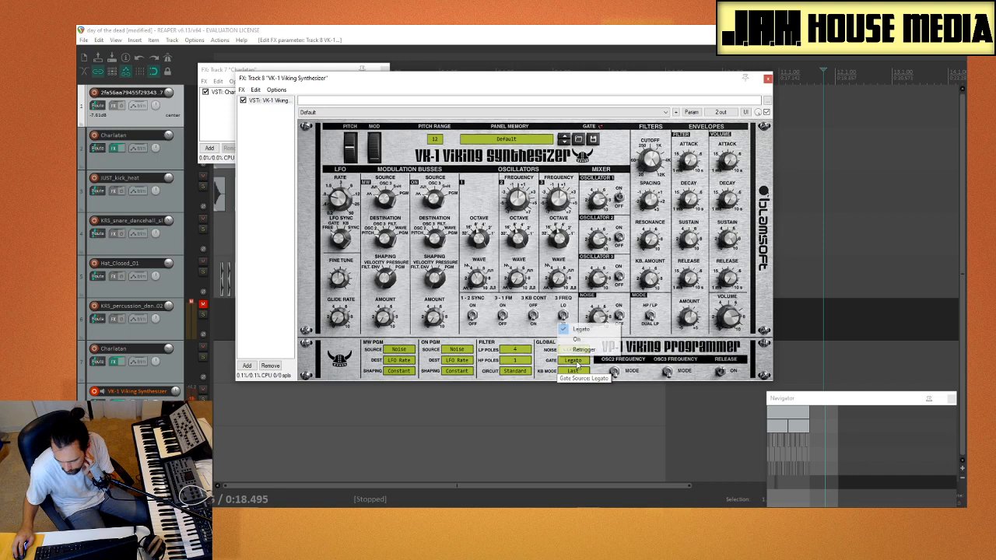
click(521, 338)
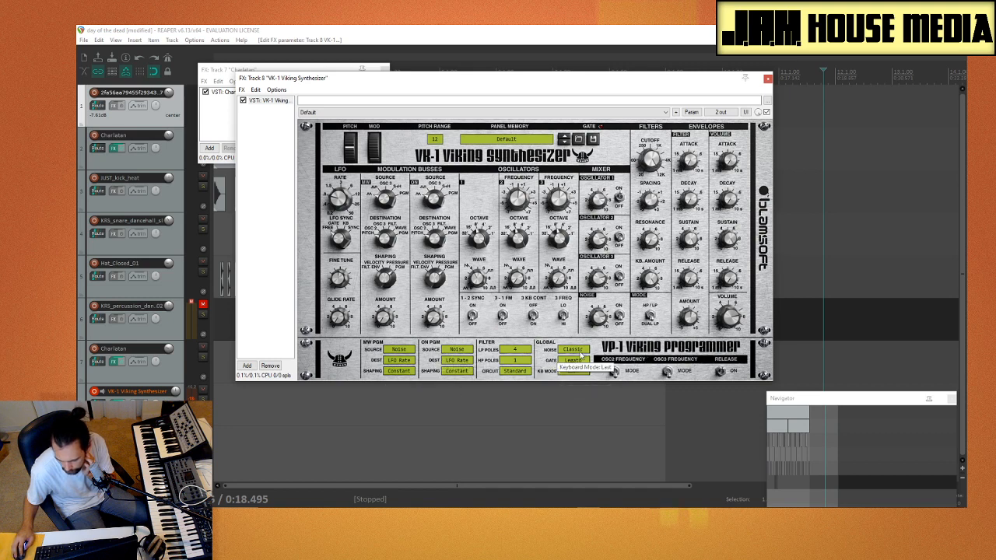
click(571, 350)
click(543, 356)
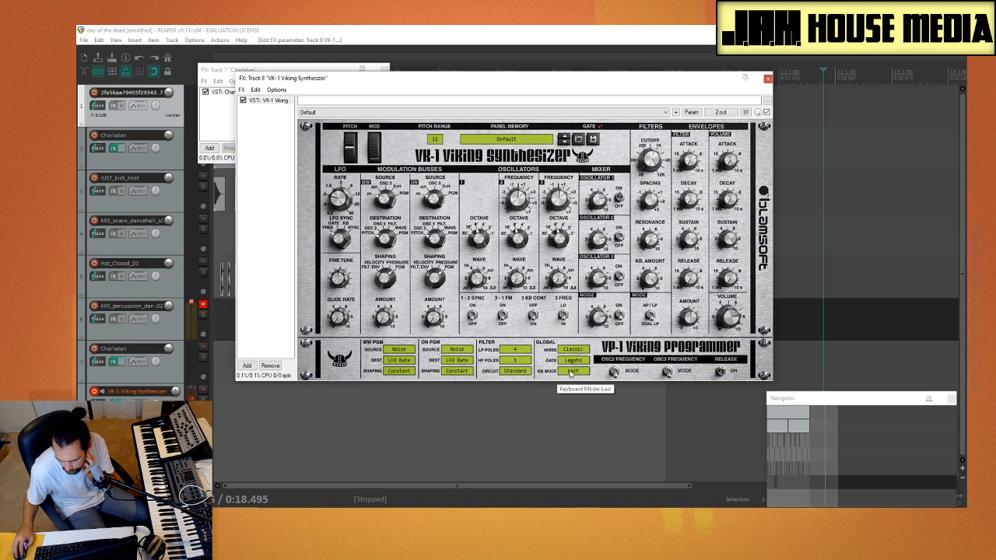
click(571, 372)
click(551, 373)
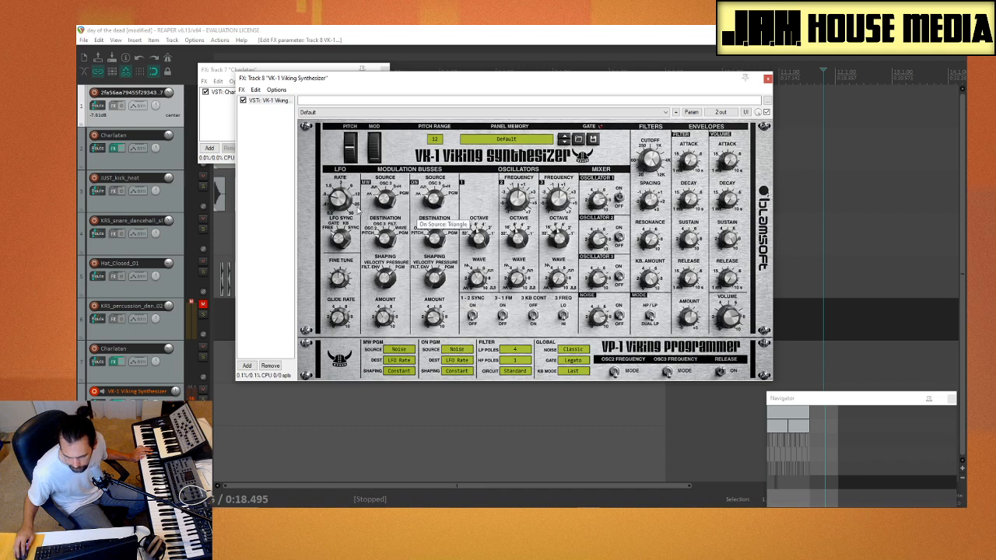
Step: Adjust the Viking's LFO rate and the On modulation bus amount, and try OSC 3 as that bus's source
mouse_move(360, 185)
mouse_down()
mouse_move(363, 177)
mouse_move(361, 194)
mouse_up()
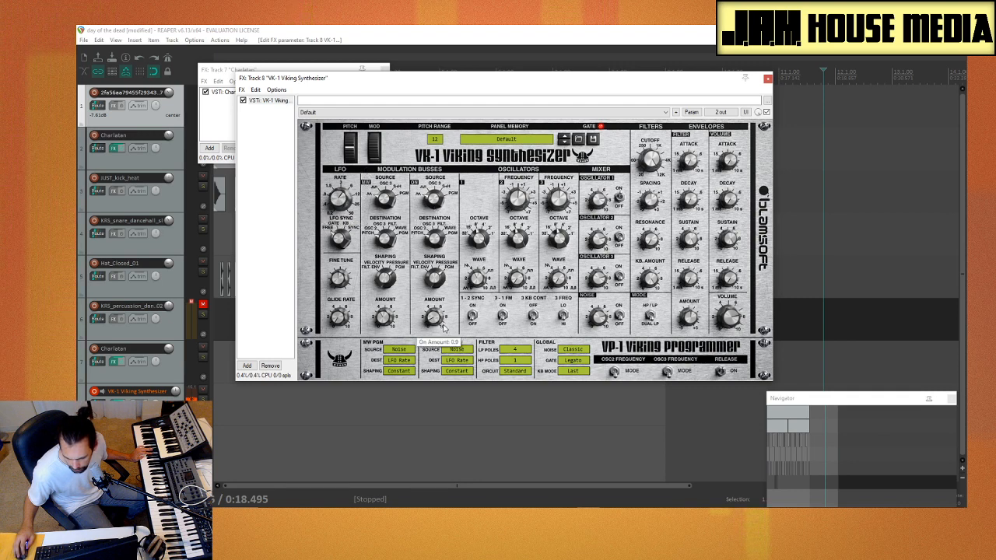
drag(443, 327, 449, 327)
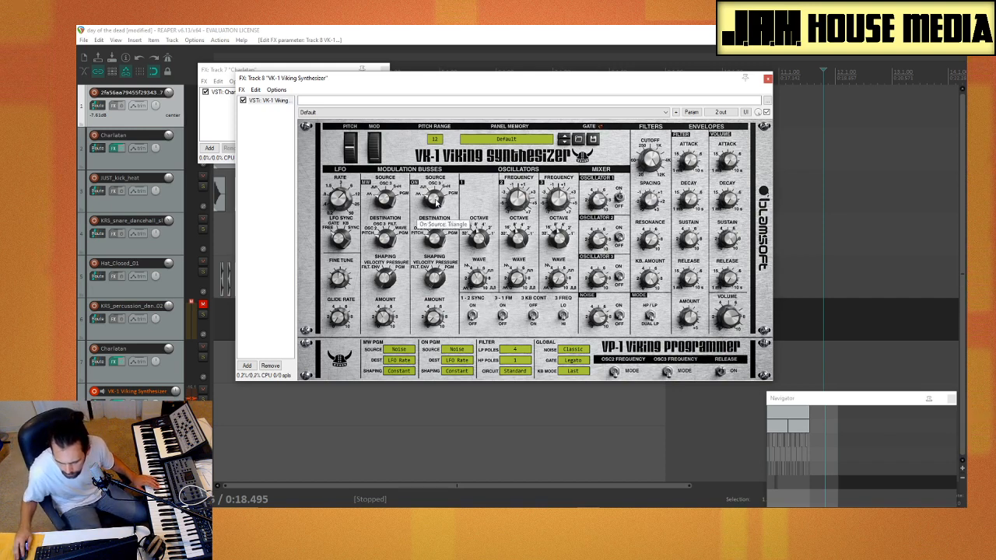
drag(436, 202, 406, 204)
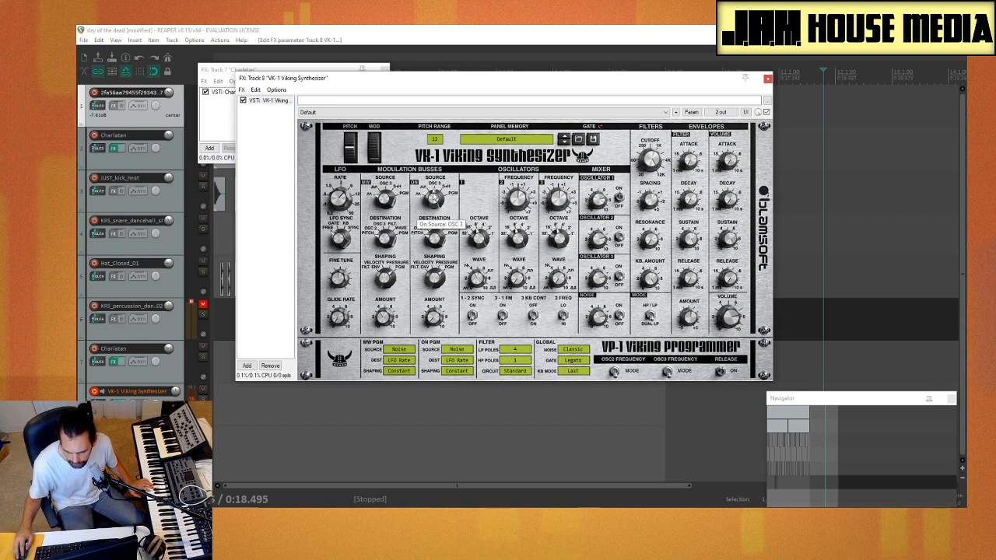
drag(434, 197, 444, 226)
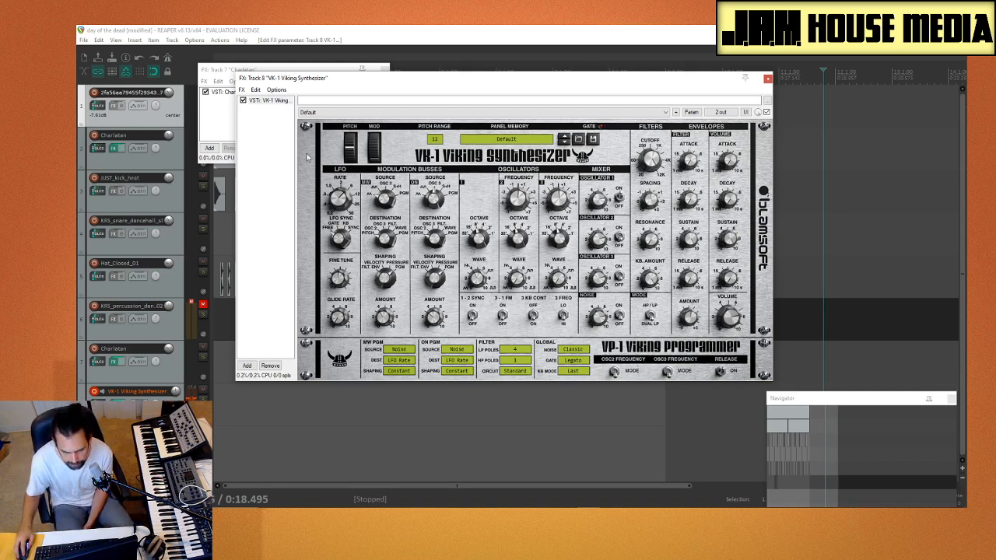
Step: Add the Krush (Tritik) distortion effect to the Viking synthesizer track
click(264, 207)
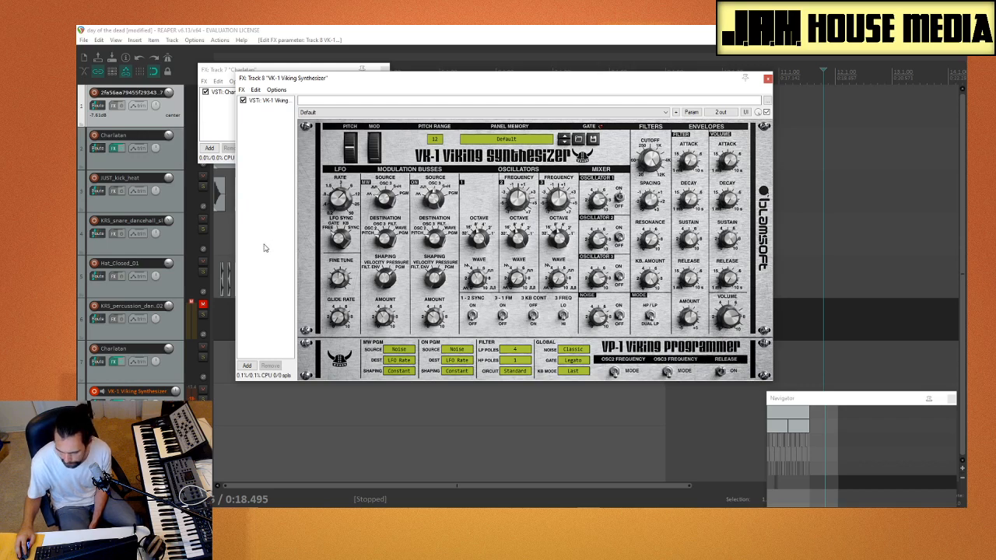
click(248, 366)
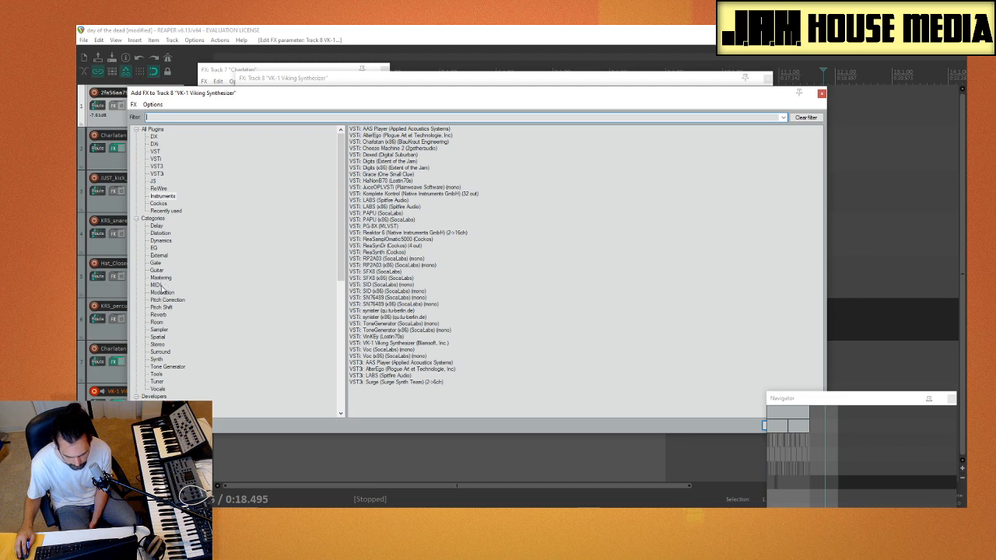
click(161, 233)
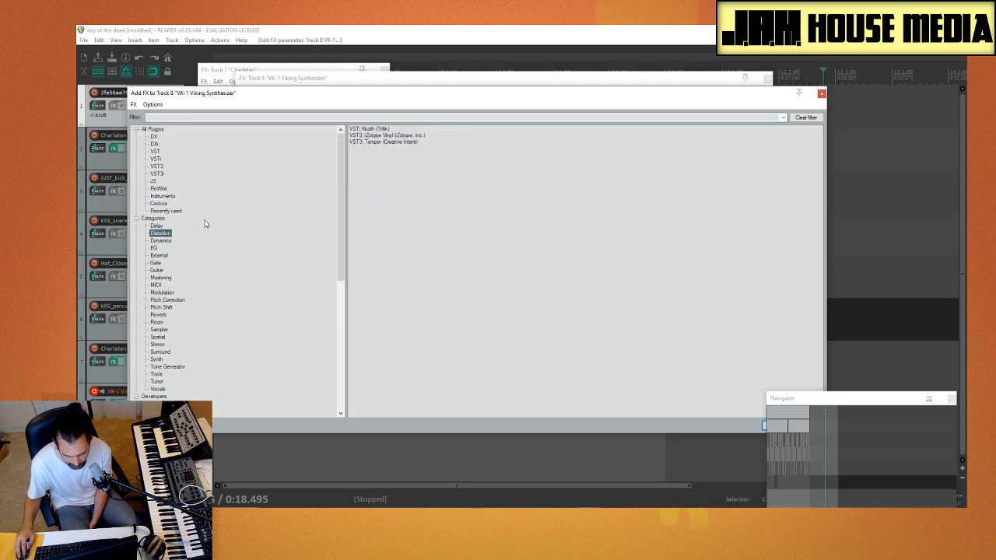
double_click(386, 130)
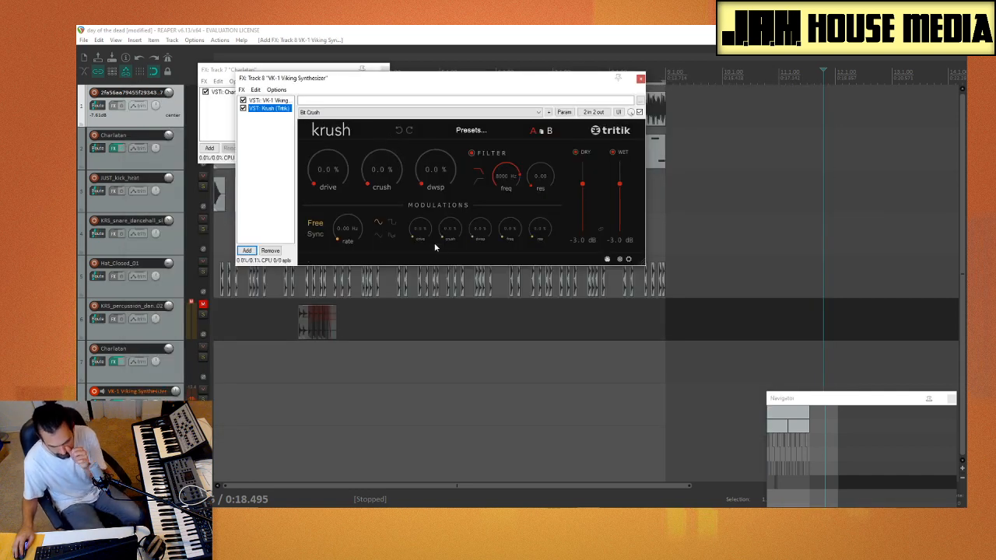
Step: Set Krush's drive to 58.4%, crush to 72.0% and dwsp to 22.0%, and adjust the Viking track's volume
drag(329, 173, 330, 169)
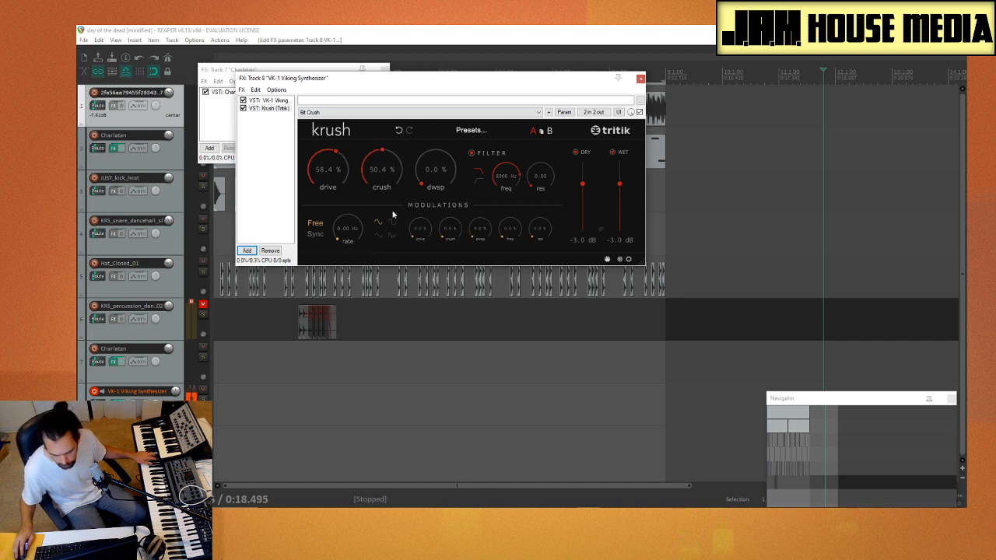
drag(434, 172, 447, 137)
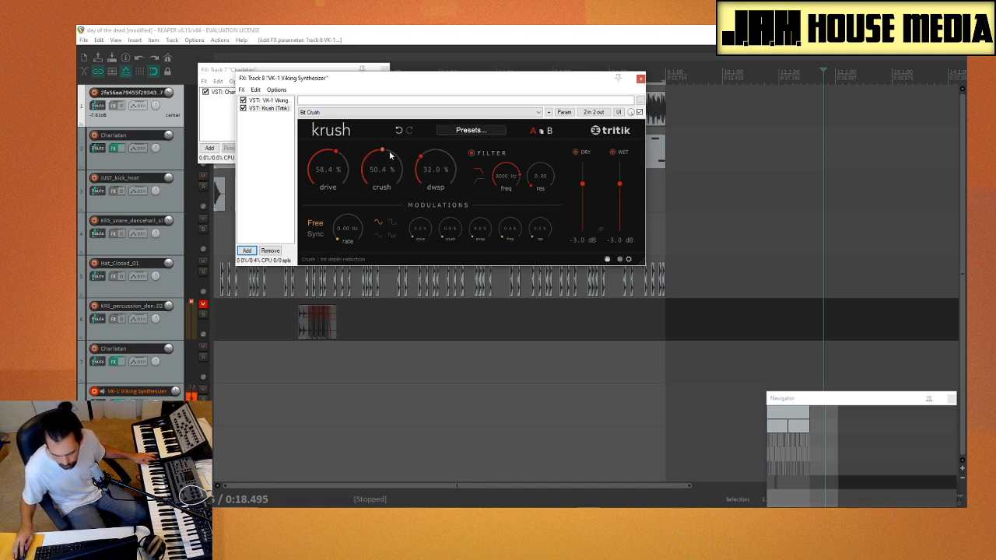
drag(392, 167, 392, 170)
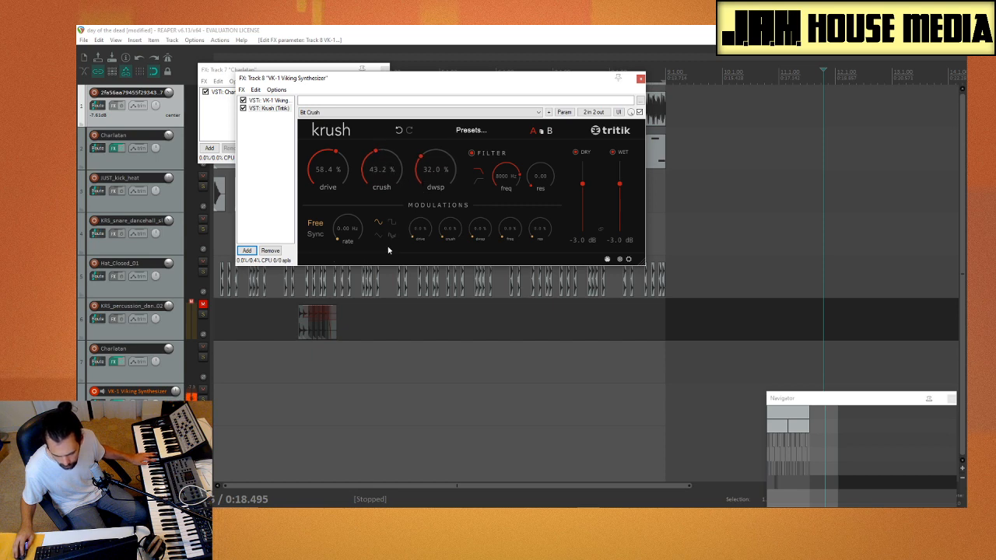
drag(176, 391, 176, 395)
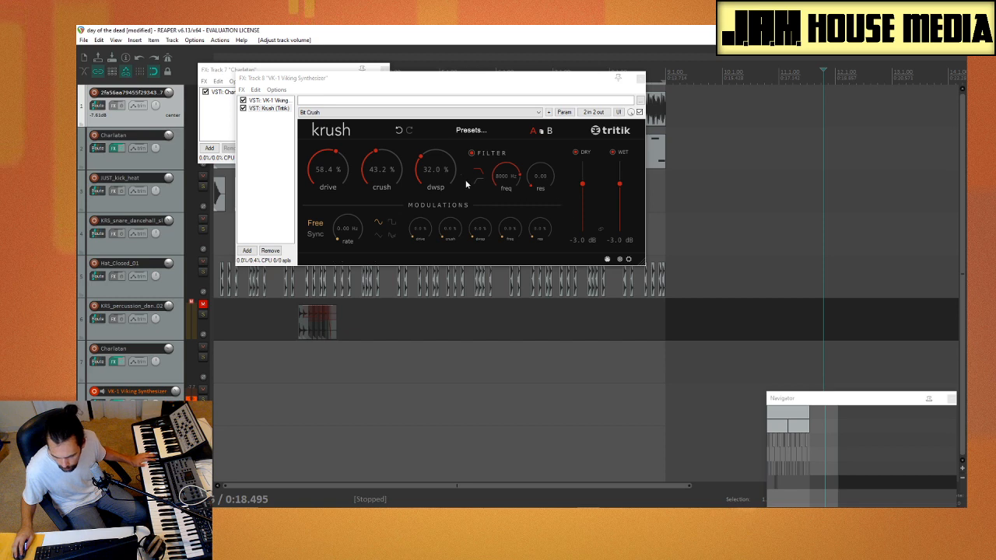
drag(436, 175, 391, 142)
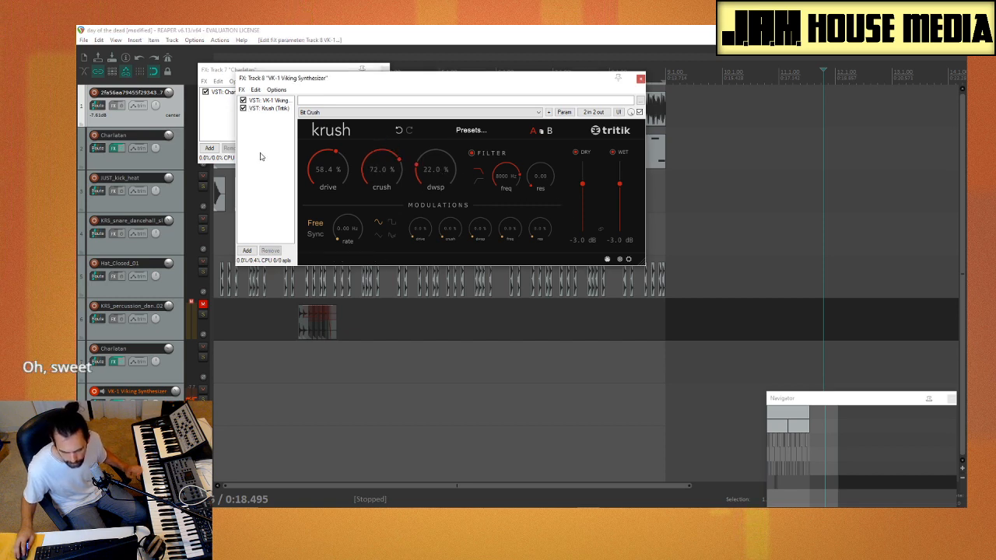
Step: Browse the available reverb plug-ins and add OrilRiver to the Viking synthesizer track's effects
click(247, 251)
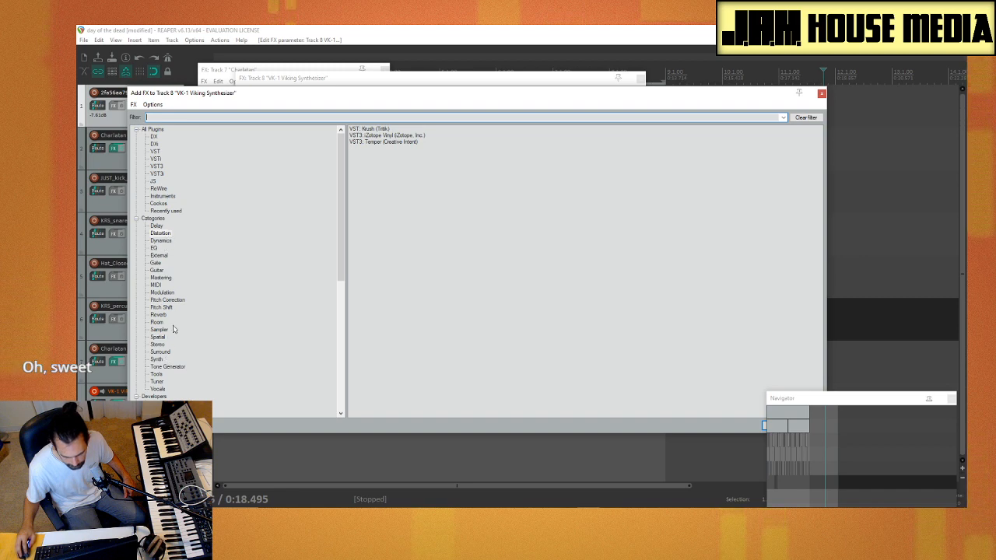
click(159, 315)
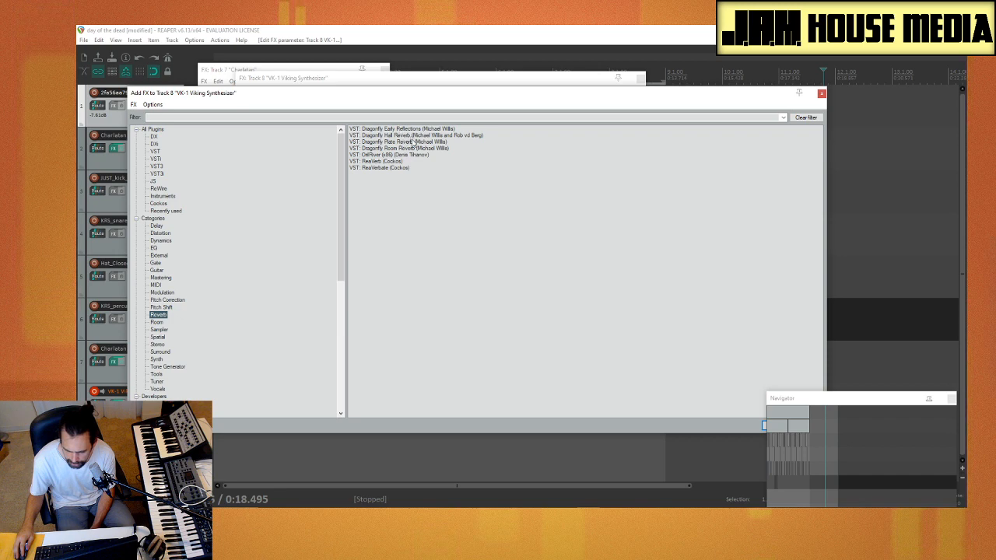
key(Down)
key(Down)
key(Down)
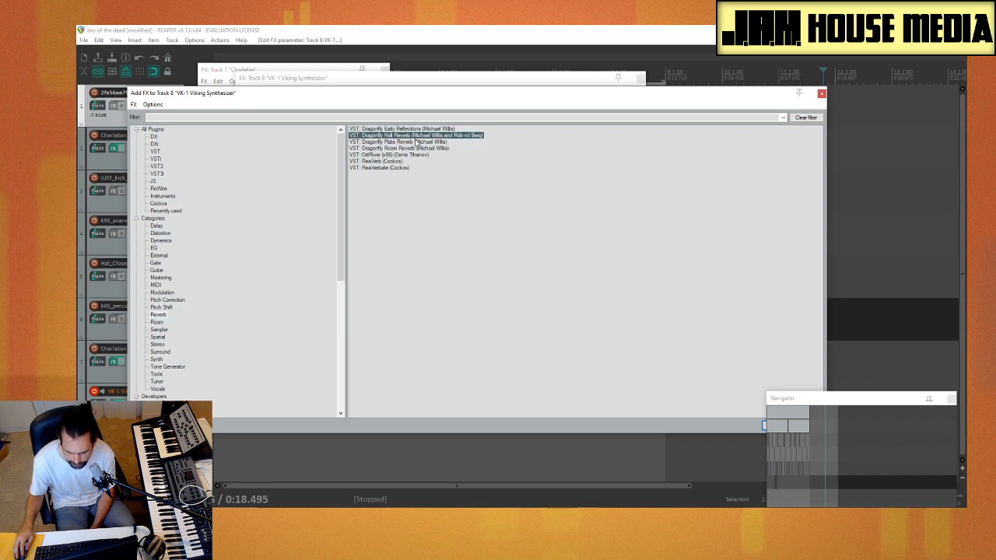
key(Down)
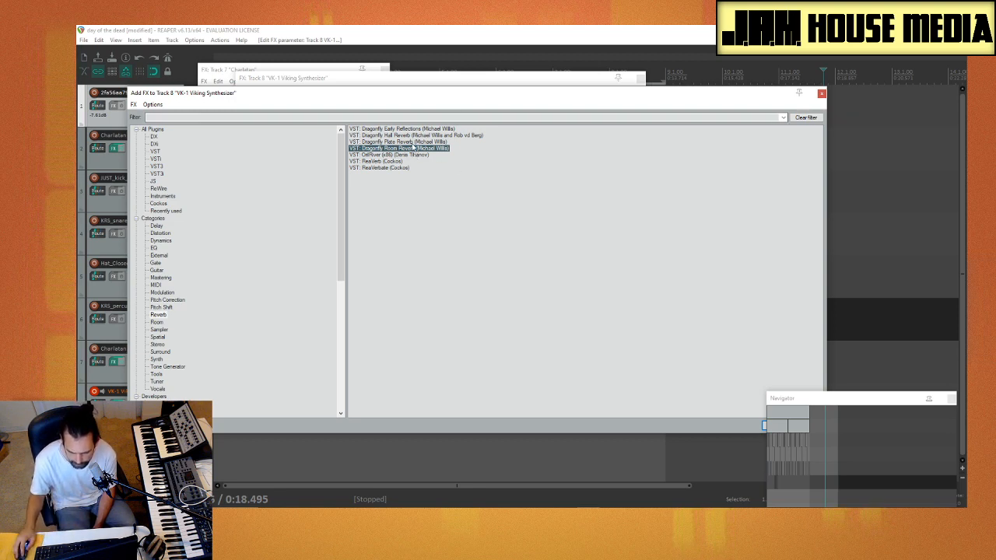
click(413, 142)
key(Up)
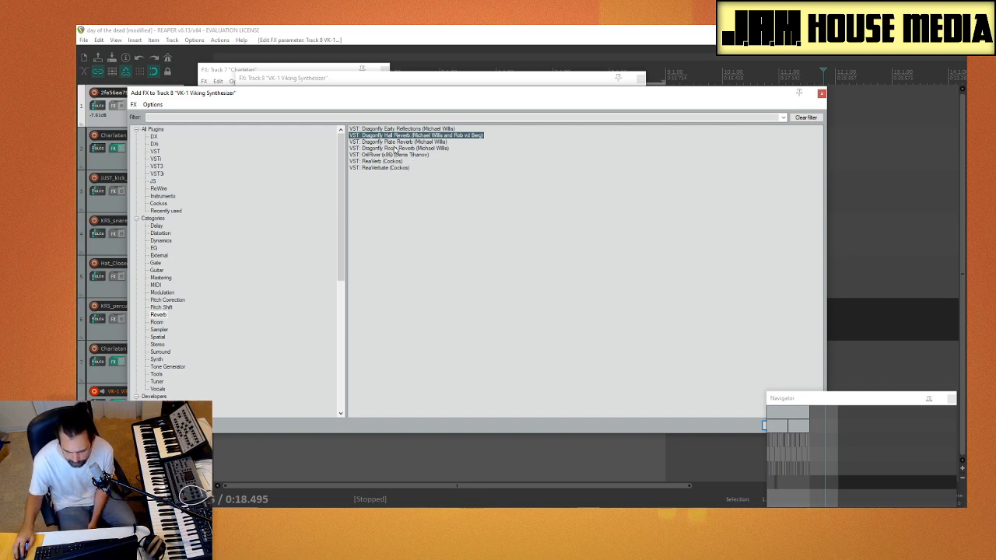
click(397, 155)
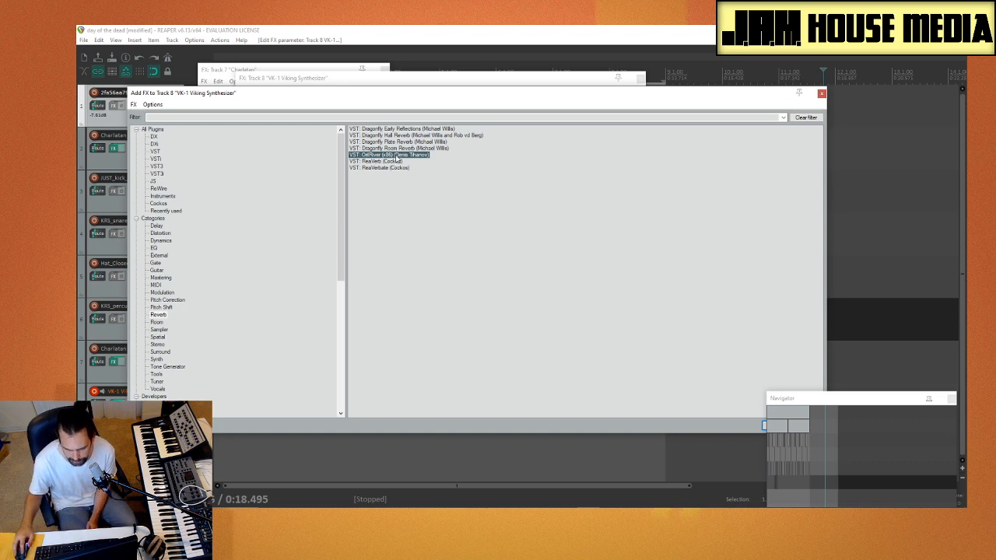
double_click(384, 157)
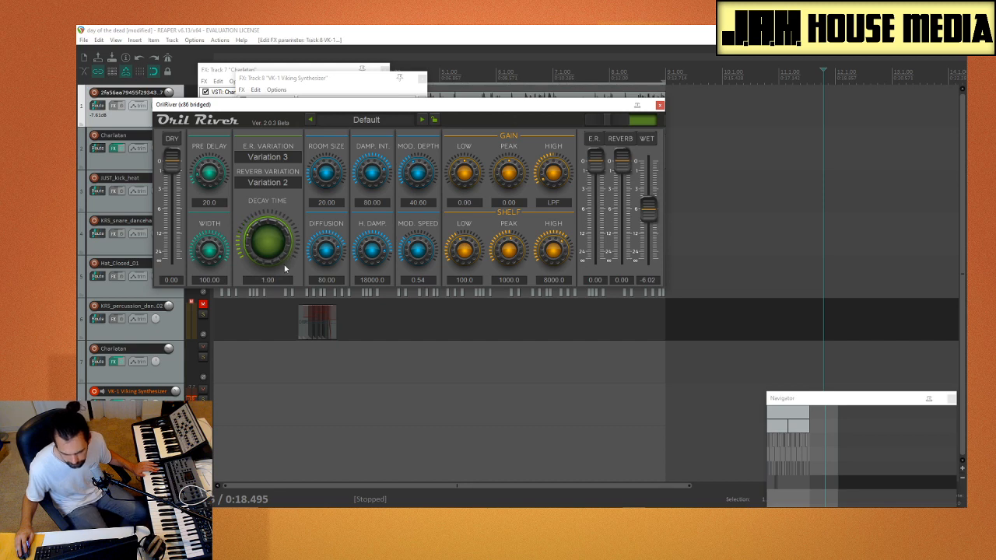
Step: Try OrilRiver with a decay time of 4.23, and remove it from the Viking track's effects chain
click(272, 158)
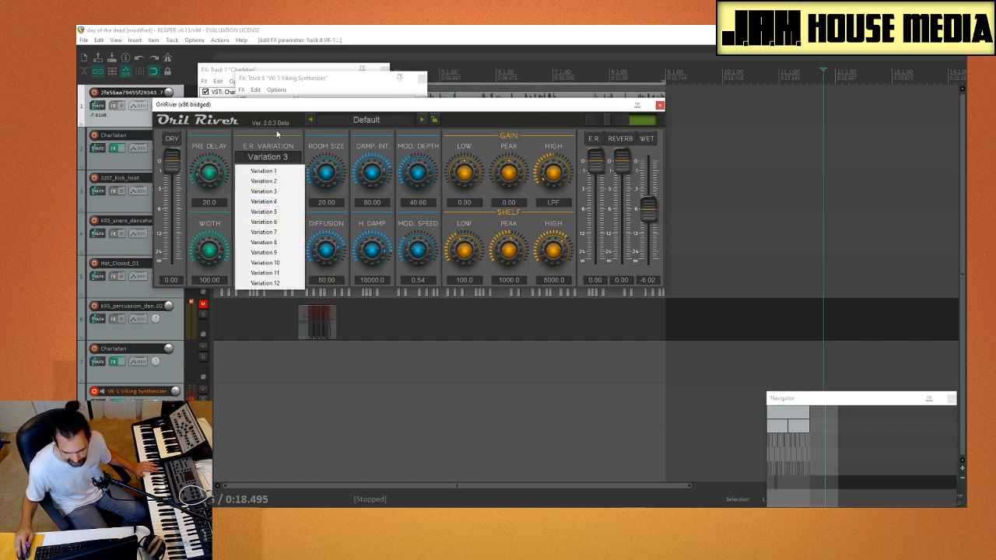
click(288, 144)
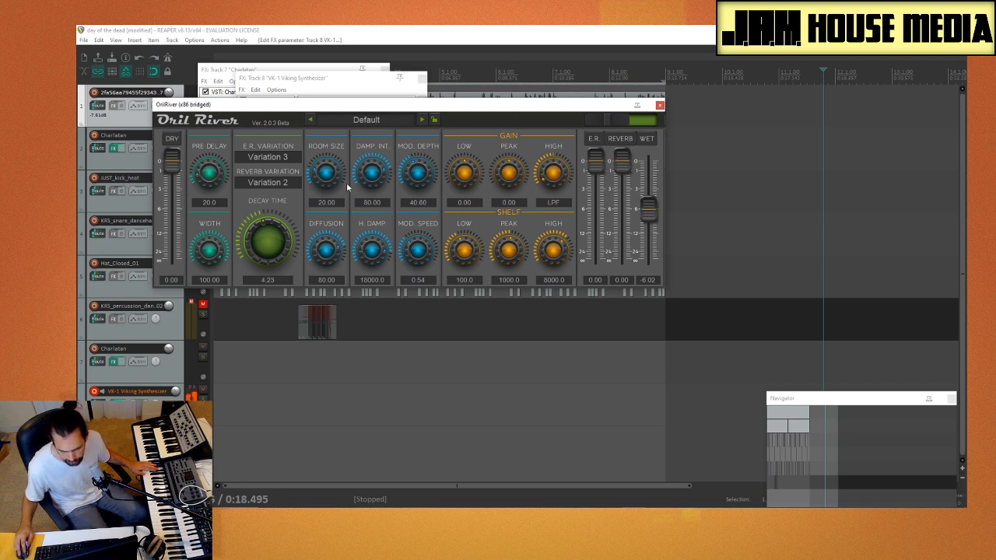
click(659, 106)
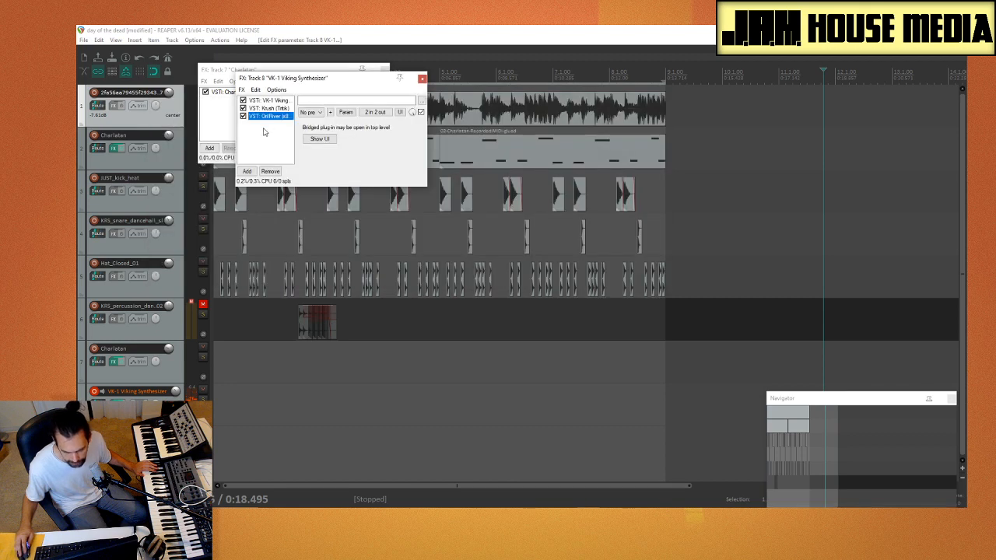
click(270, 170)
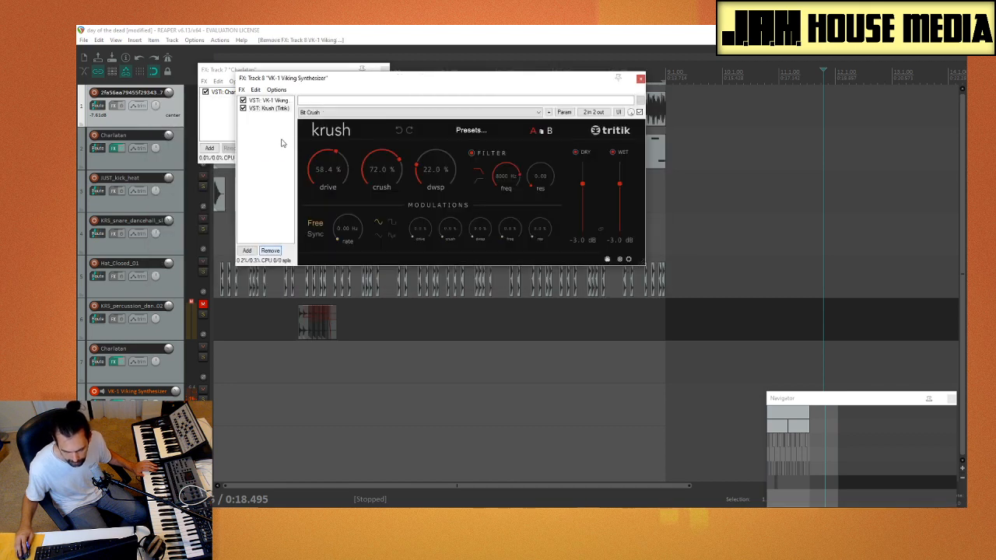
Step: Add the Dragonfly Room Reverb effect to the Viking synthesizer track
click(247, 251)
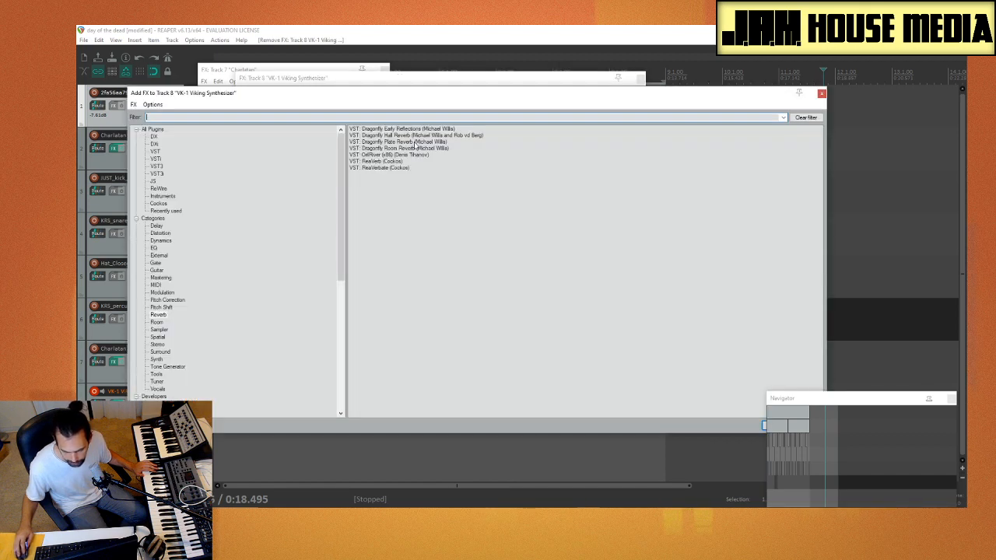
click(417, 143)
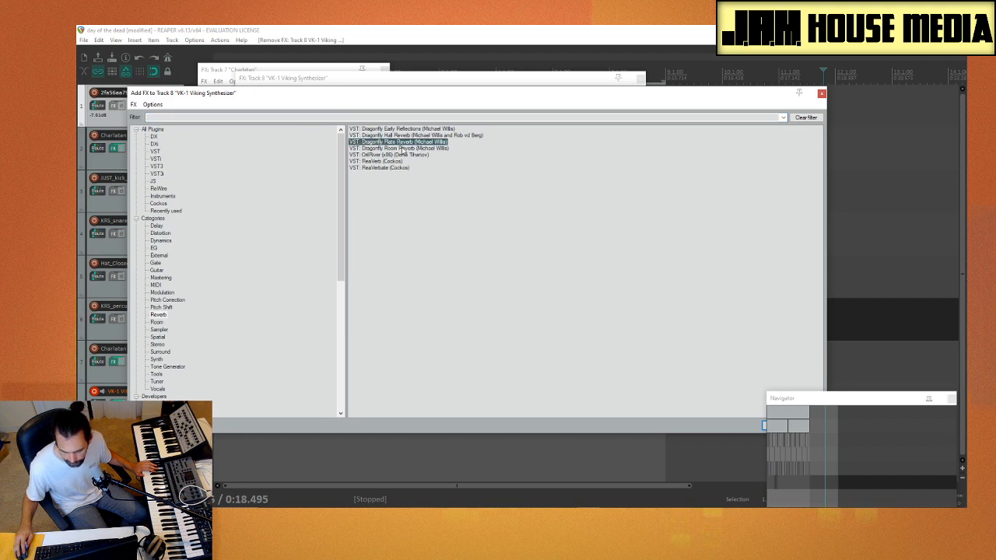
double_click(397, 148)
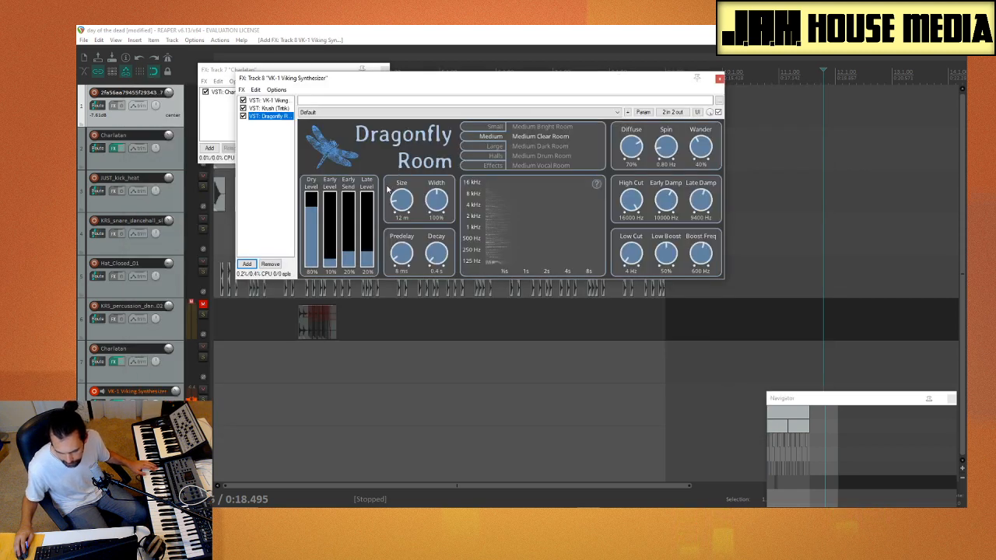
Step: Try Dragonfly Room's Small Clear Room preset with early level 55%, early send 72%, late level 80% and size 17 m
click(495, 127)
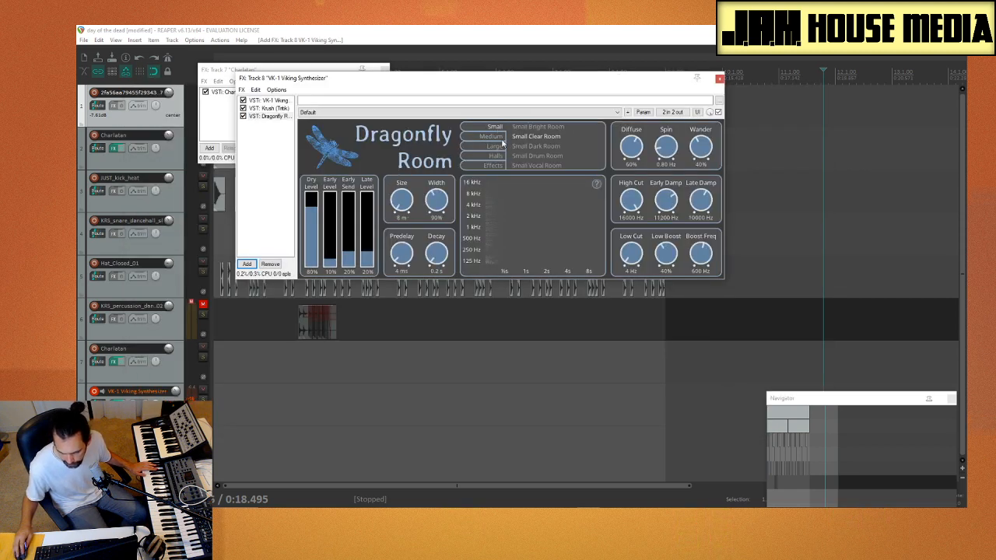
click(533, 146)
click(536, 136)
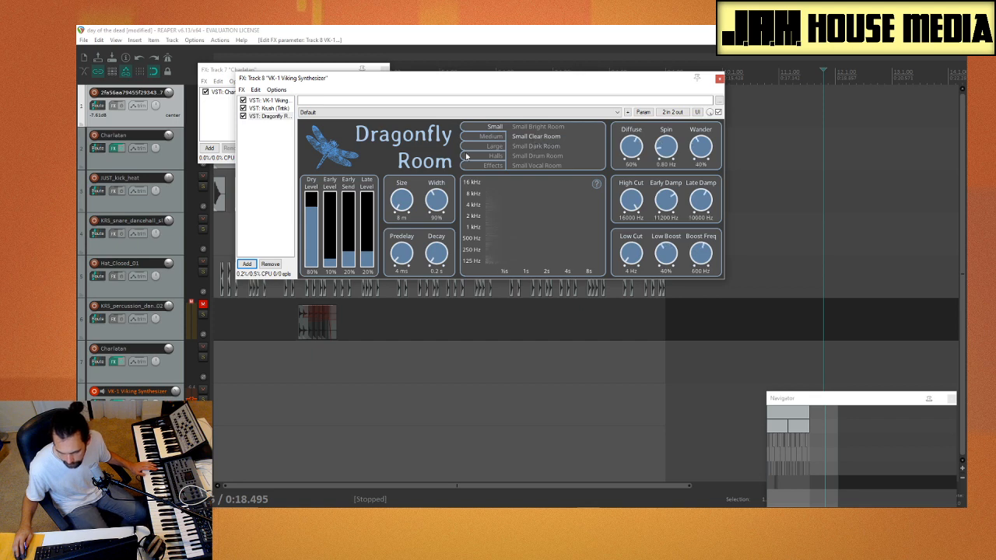
drag(331, 233, 336, 222)
drag(349, 231, 368, 206)
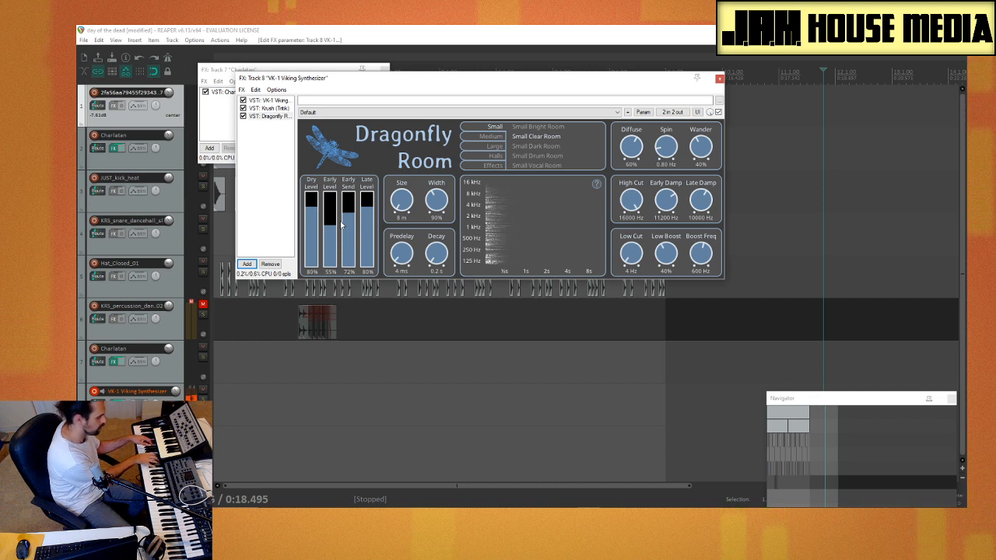
drag(402, 201, 425, 169)
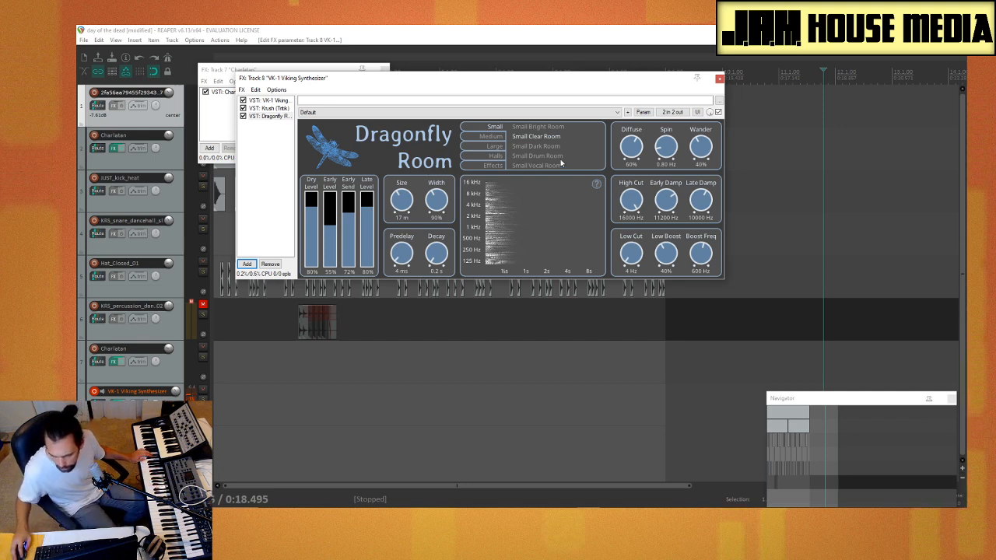
Step: Try Dragonfly Room's Percussion Hall preset with early send at 42% and late level at 41%
click(495, 156)
click(534, 155)
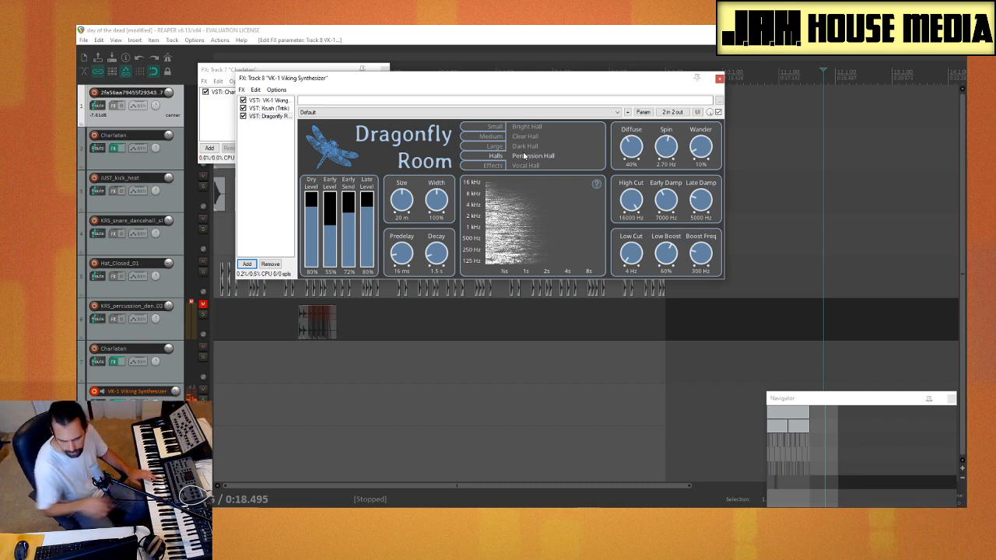
click(290, 101)
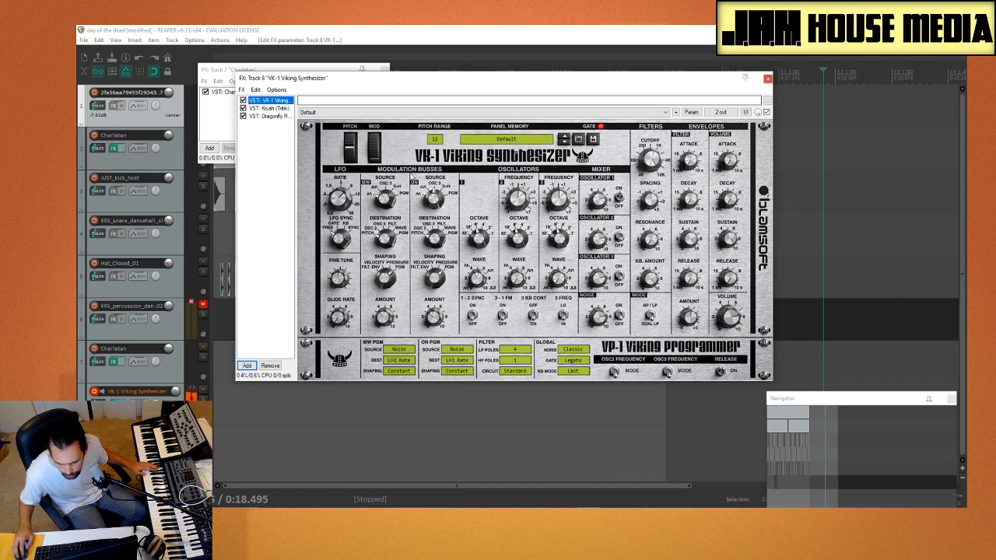
click(270, 118)
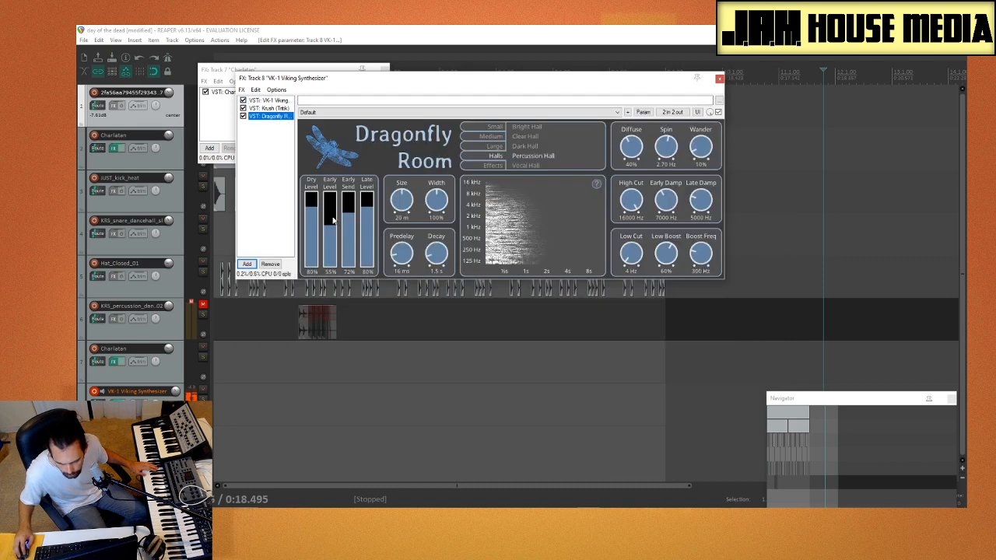
mouse_move(365, 222)
mouse_down()
mouse_move(370, 232)
mouse_move(354, 237)
mouse_up()
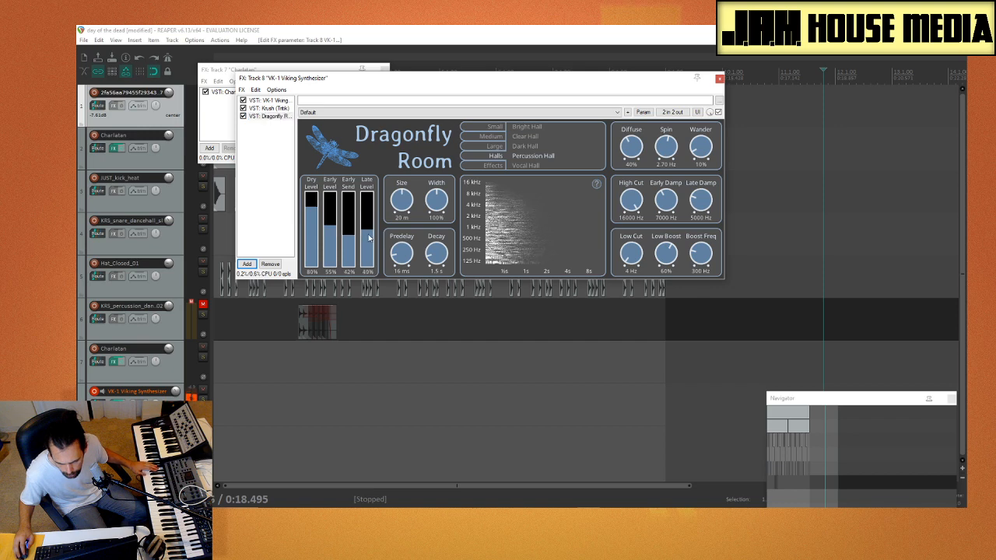
click(365, 236)
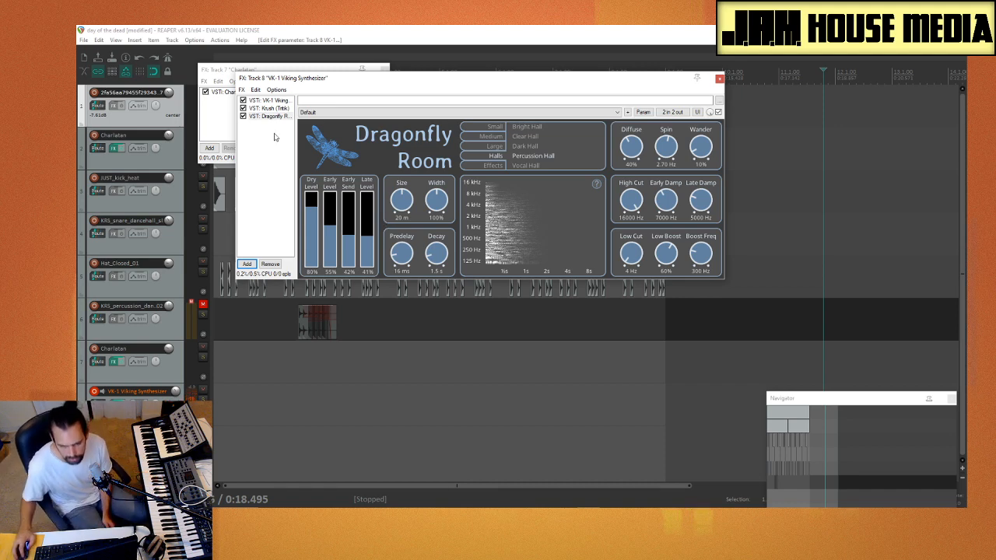
Step: Check the Viking's volume envelope and oscillator settings and the Dragonfly Room plug-in's information
click(280, 101)
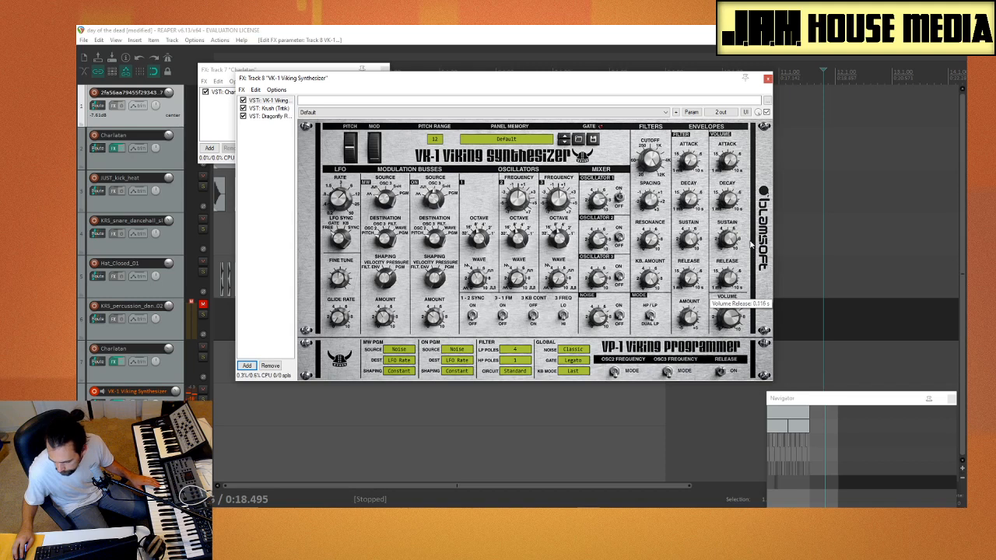
drag(751, 233, 752, 246)
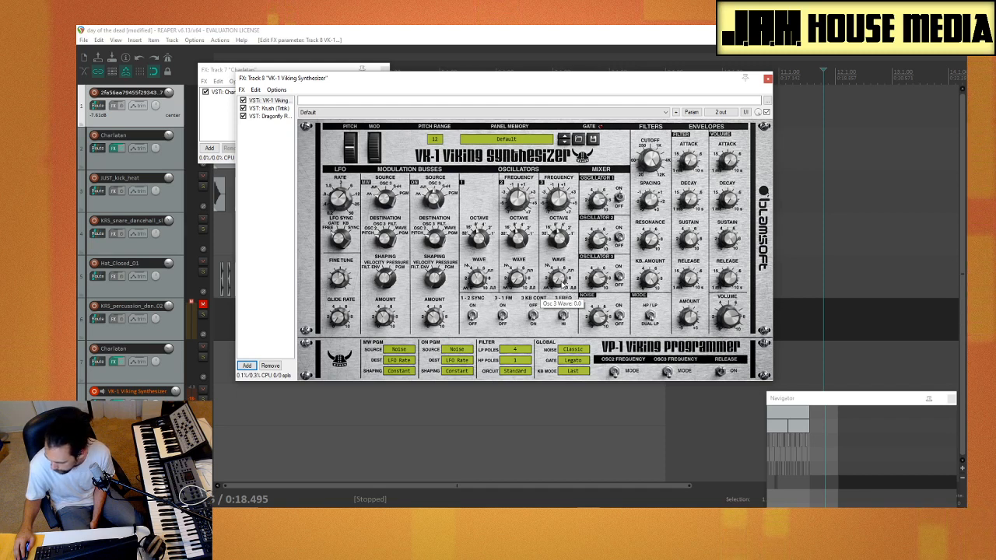
click(253, 117)
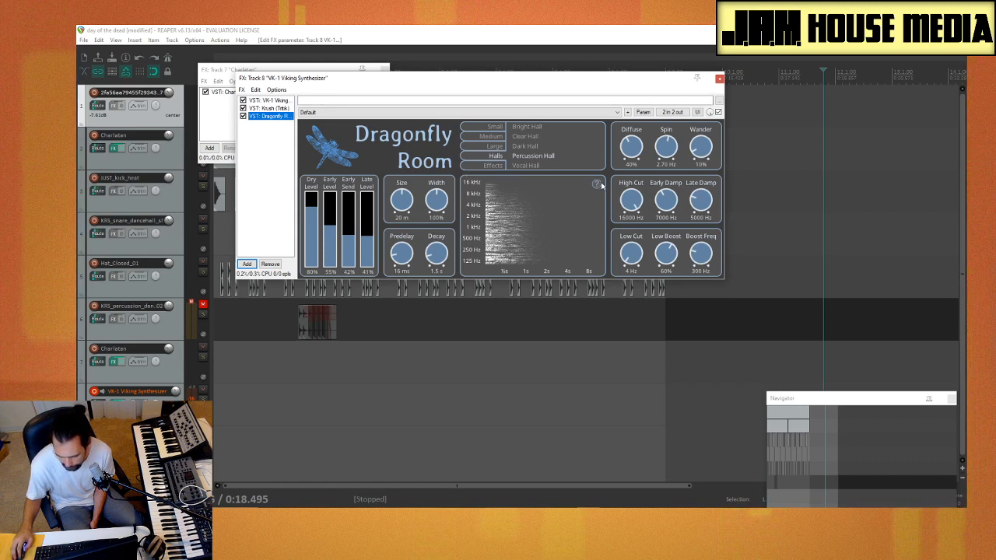
click(596, 185)
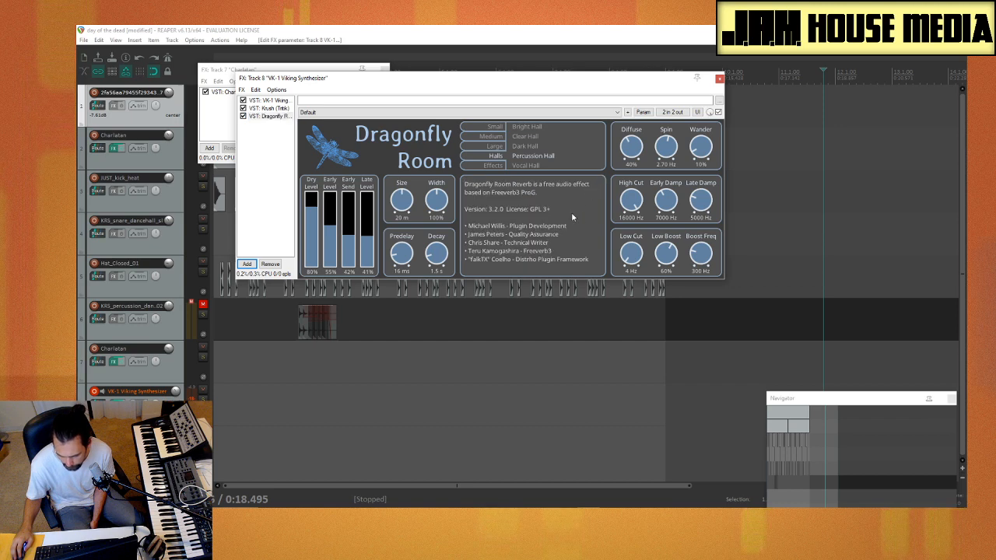
click(580, 201)
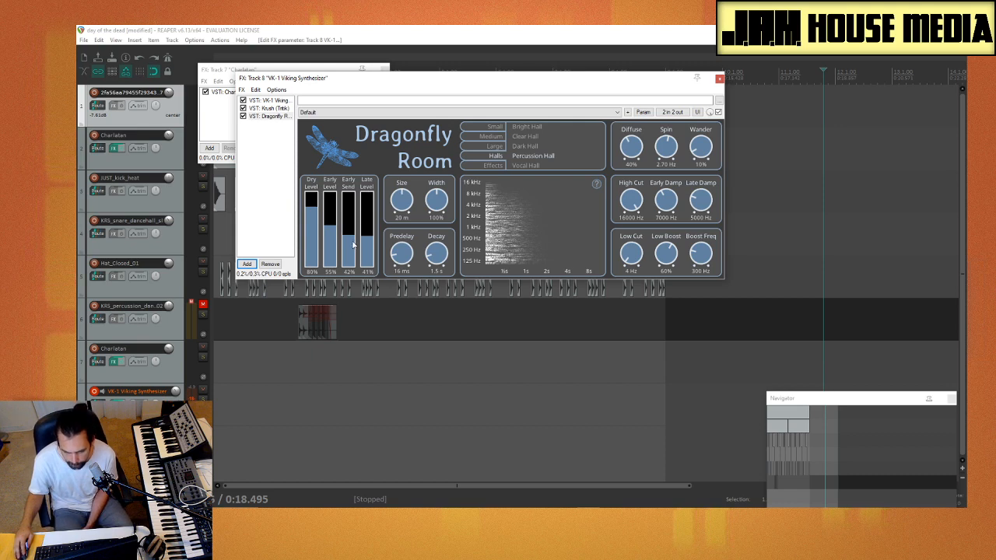
Step: Try Dragonfly Room with early send at 77% and late level at 29%, and remove it from the Viking track
drag(373, 246, 369, 200)
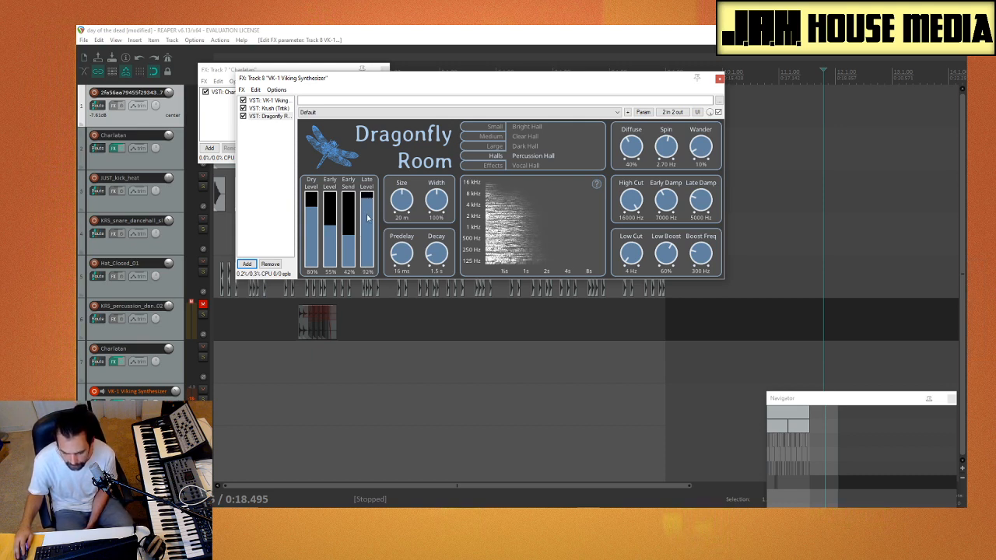
drag(369, 202, 352, 219)
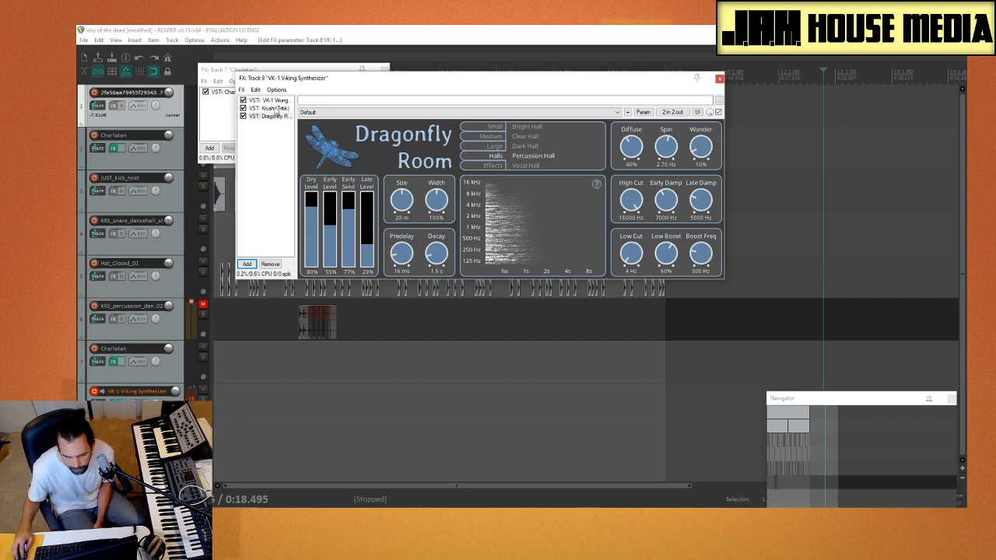
click(269, 263)
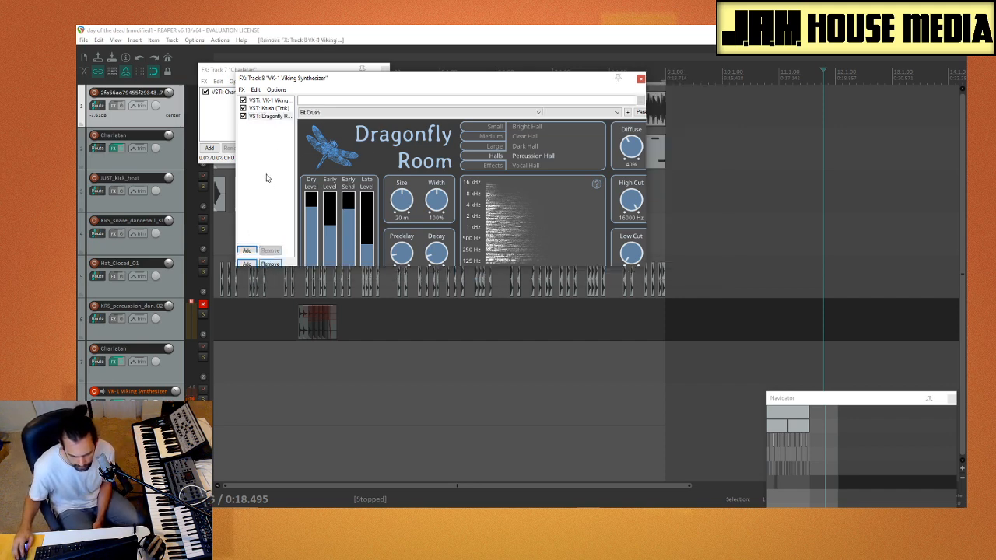
Step: Add Dragonfly Early Reflections to the Viking track using Damaged Goods, wet level 68%, size 42 m and width 128%
click(247, 250)
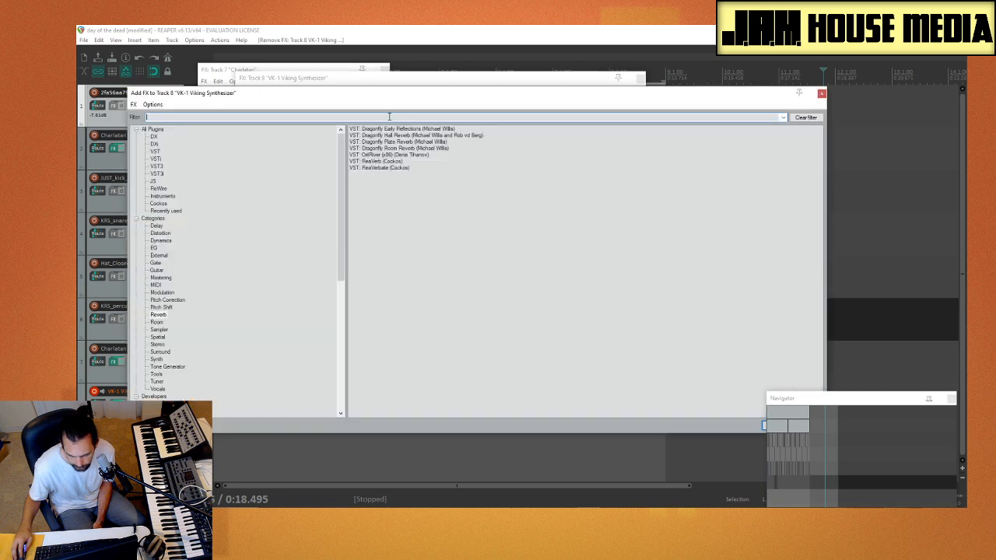
double_click(427, 129)
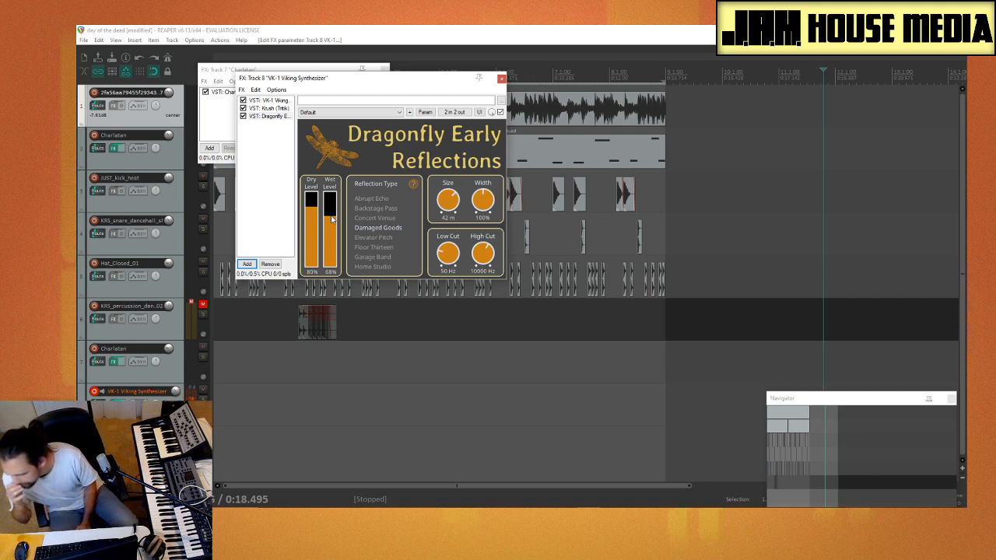
drag(488, 201, 502, 181)
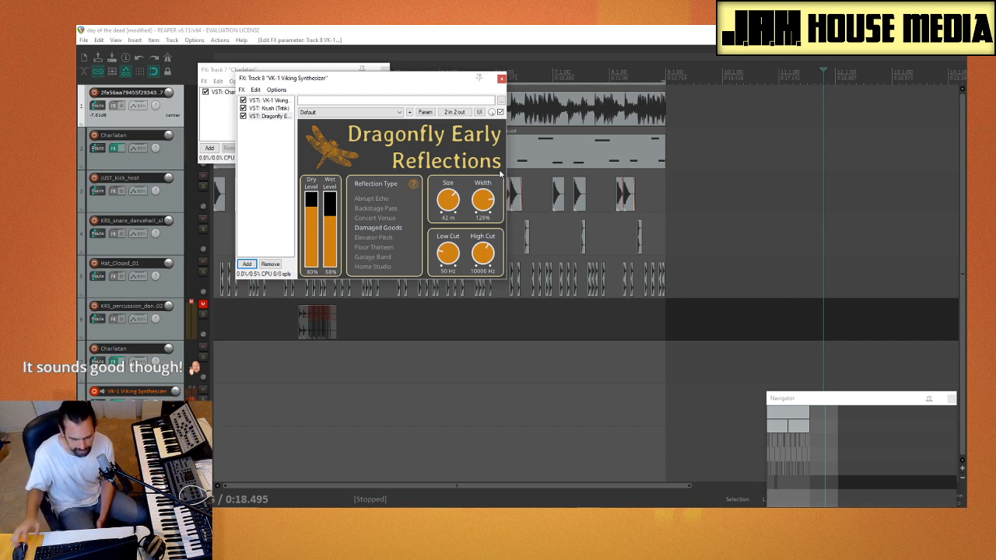
click(501, 80)
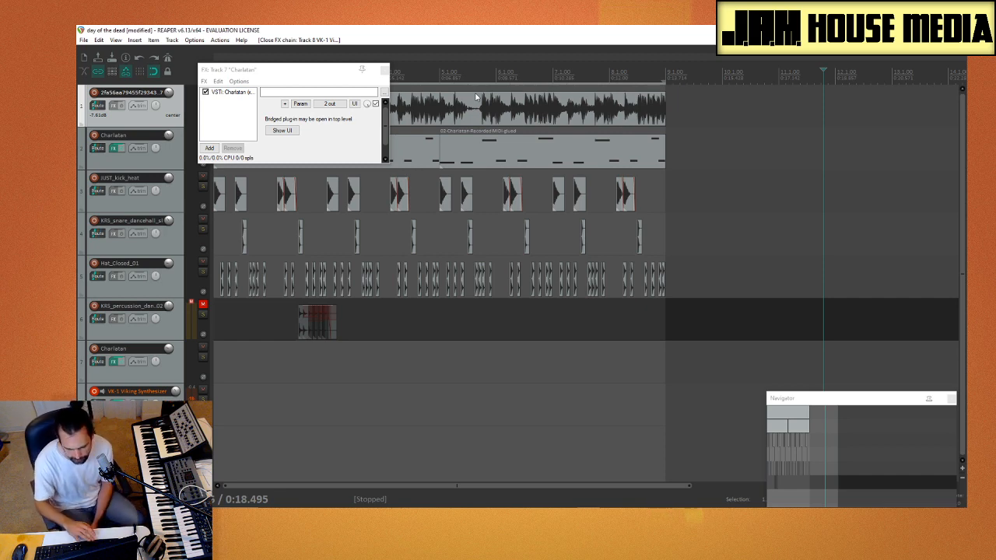
Step: Play the beat, show the mixer, and set the volume of the Charlatan track with the recorded MIDI to -0.47 dB
key(space)
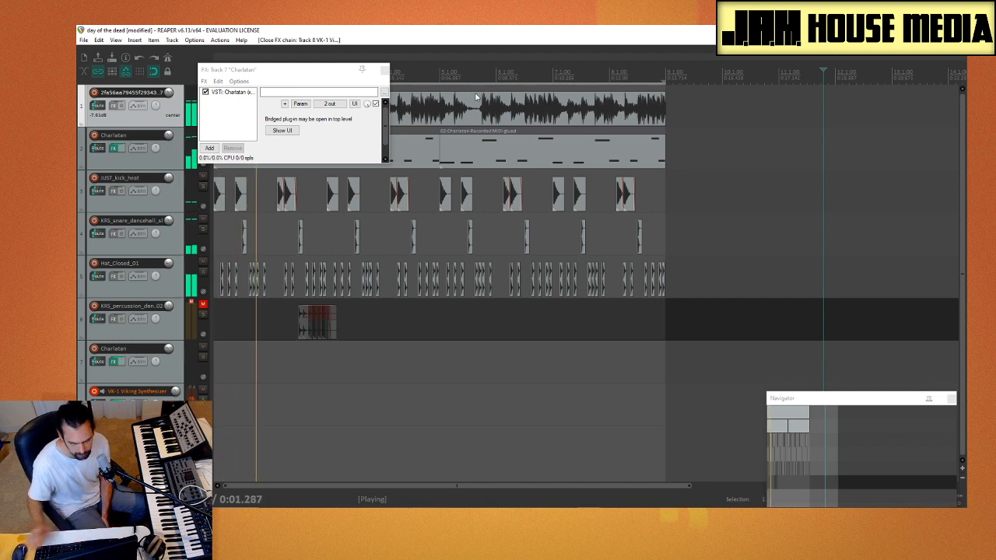
click(383, 70)
click(125, 163)
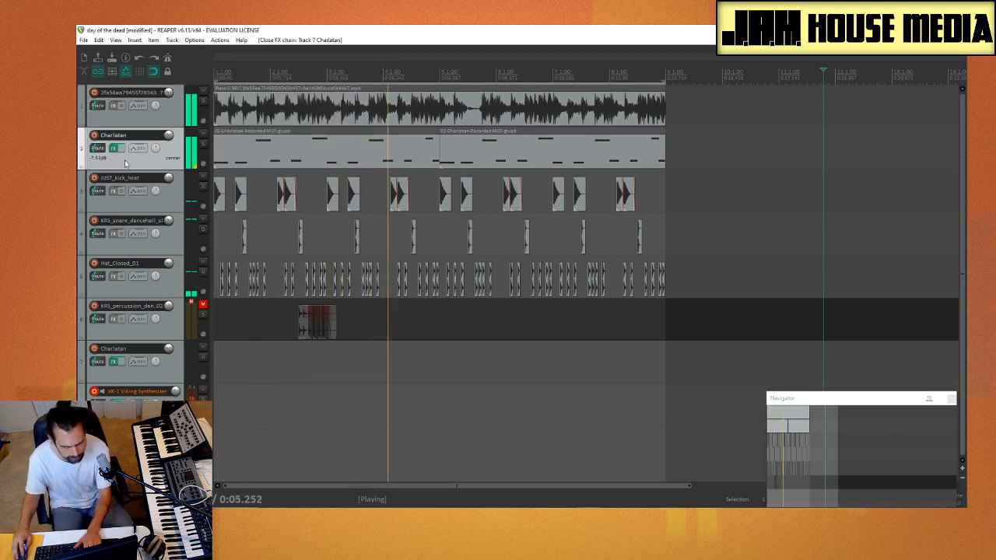
key(ctrl+m)
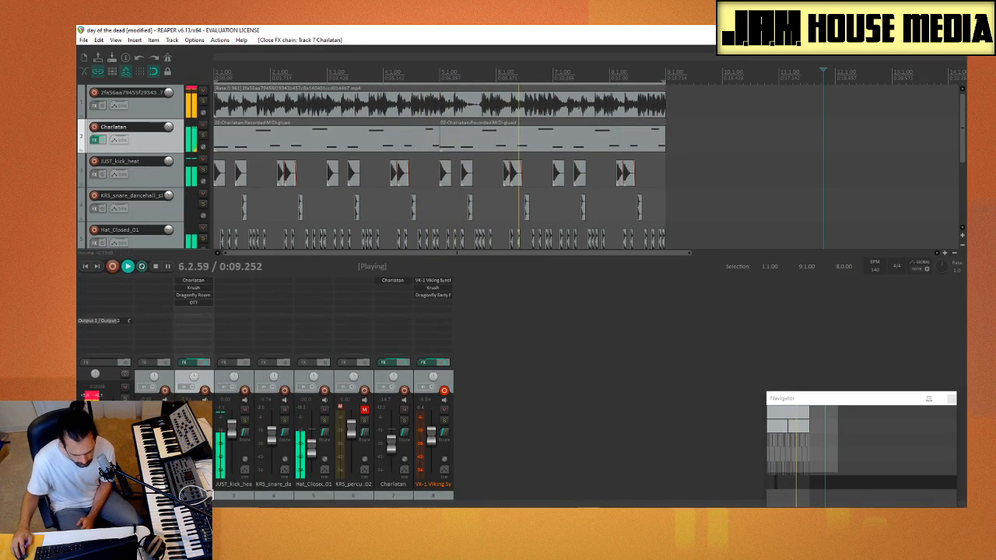
drag(153, 432, 194, 435)
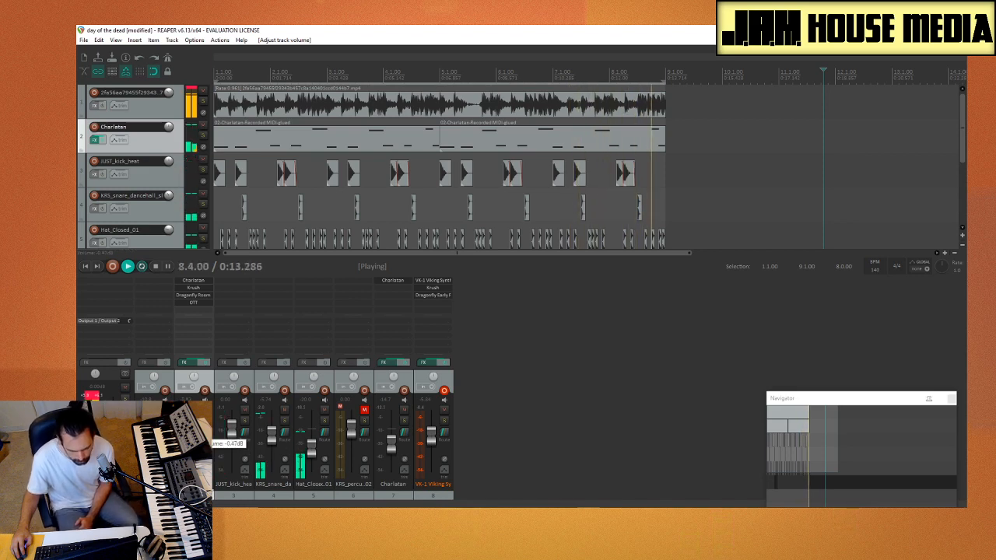
Step: Lower the wet level of Dragonfly Early Reflections on the VK-1 Viking Synthesizer track
scroll(151, 180, down, 3)
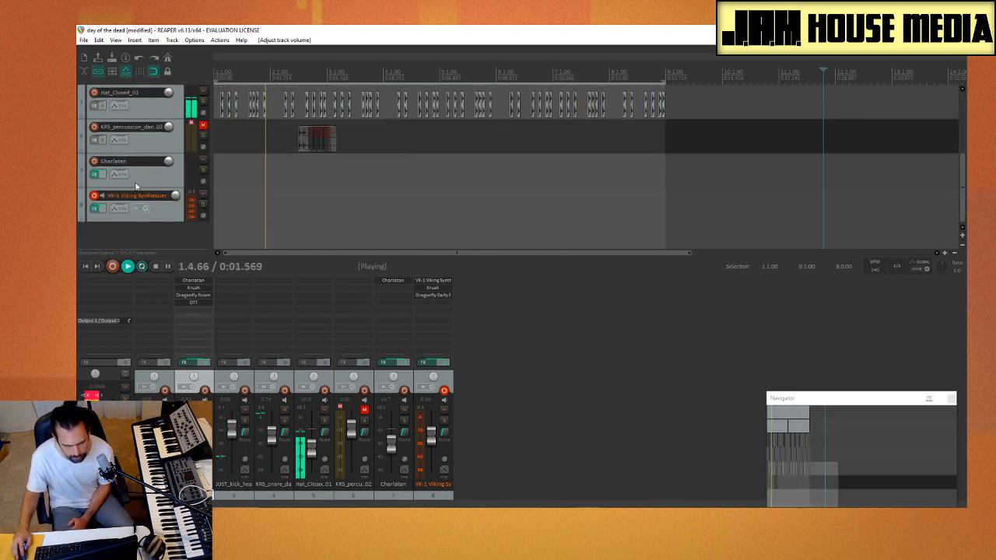
click(163, 204)
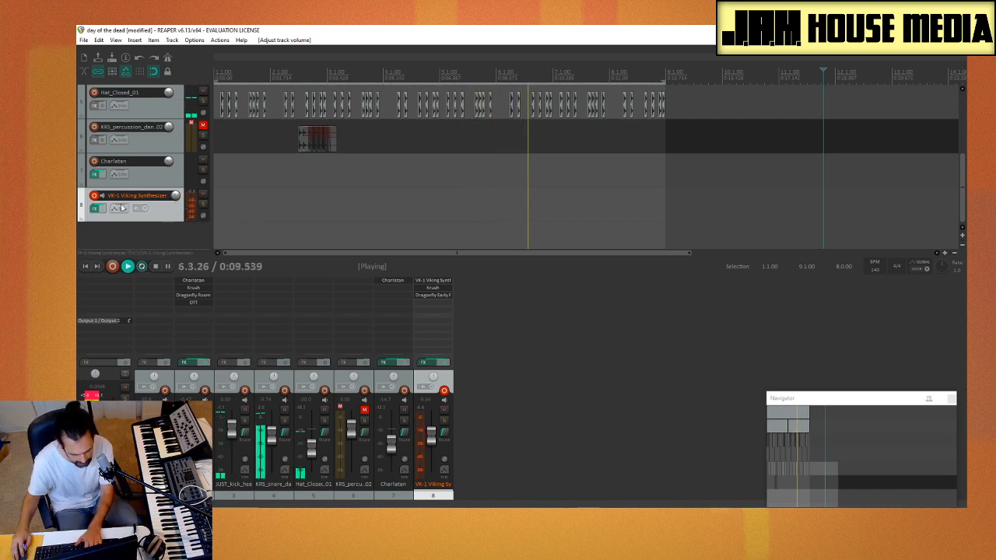
click(96, 208)
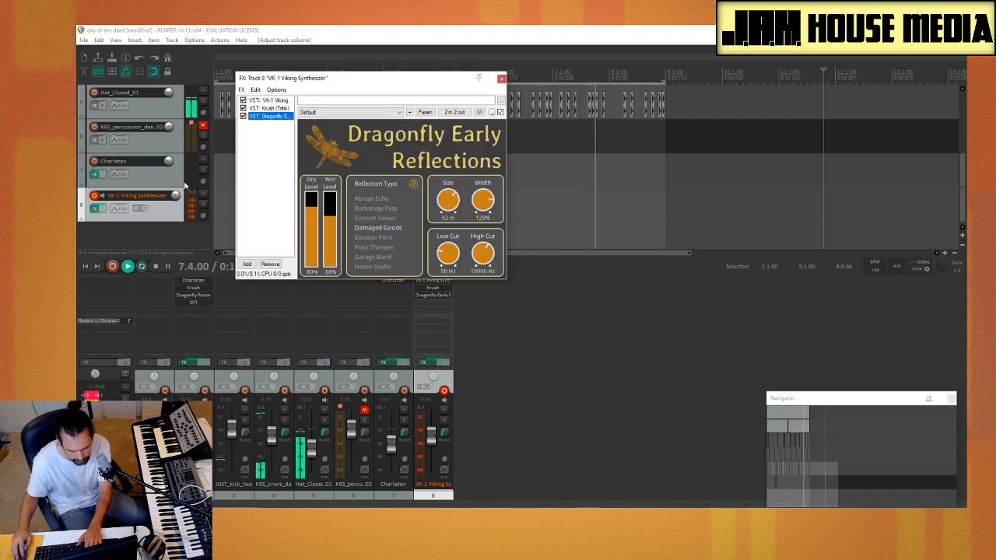
click(268, 100)
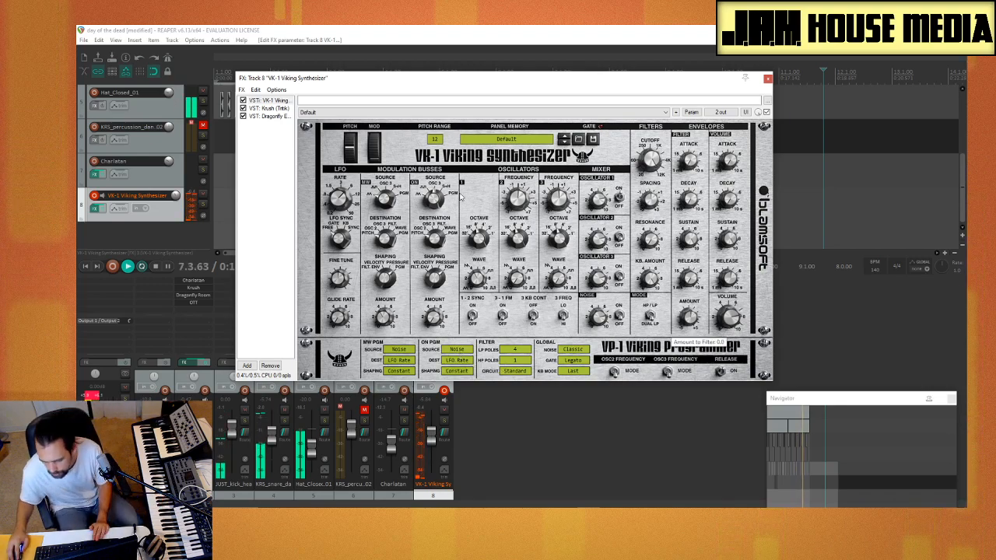
drag(426, 80, 383, 82)
click(226, 112)
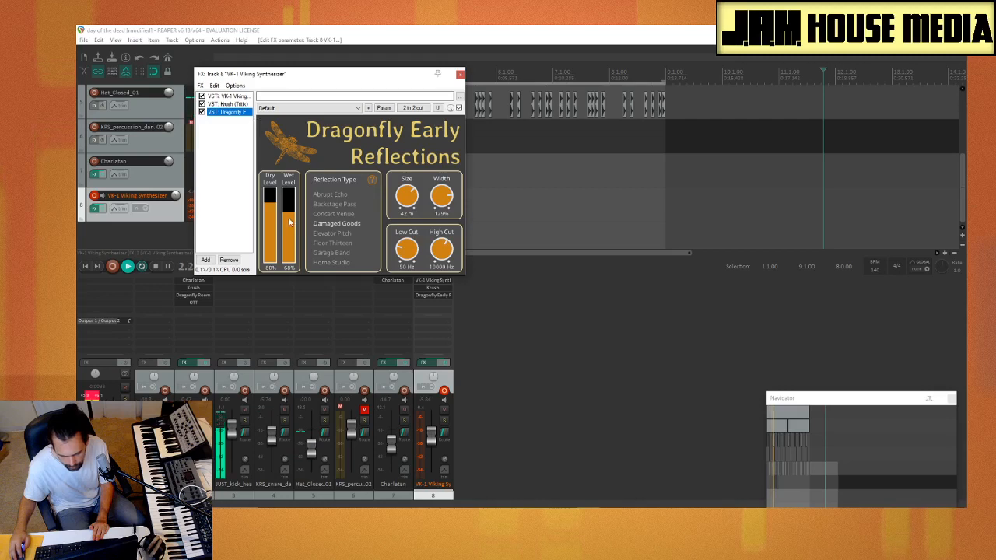
drag(290, 223, 290, 245)
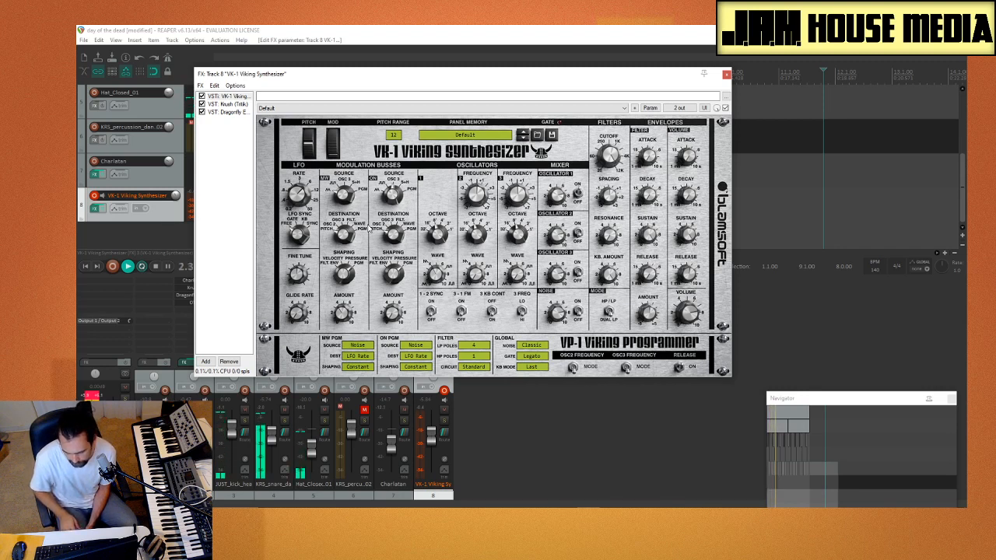
Step: Stop playback and load the Bright Lead preset ELP vs ELO in the VK-1 Viking Synthesizer
key(space)
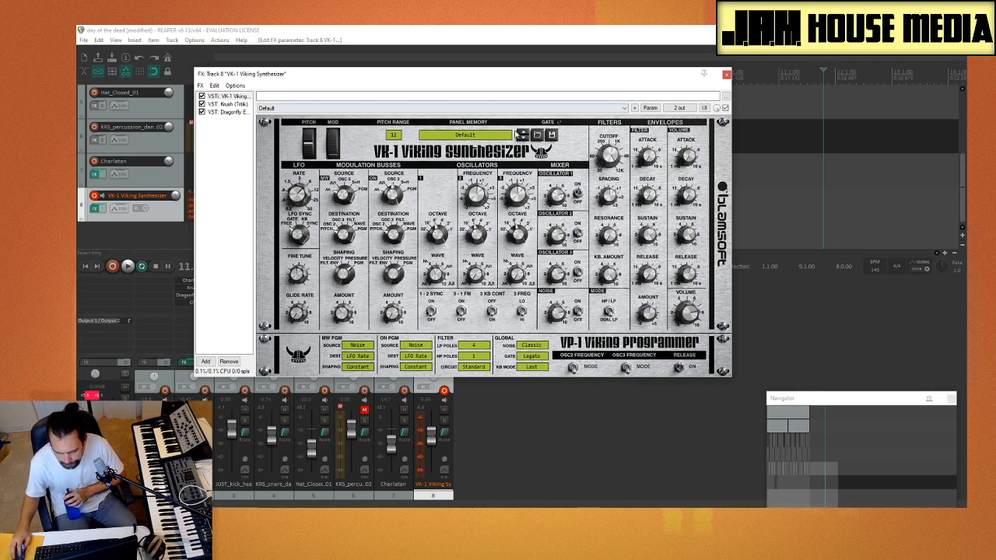
click(520, 134)
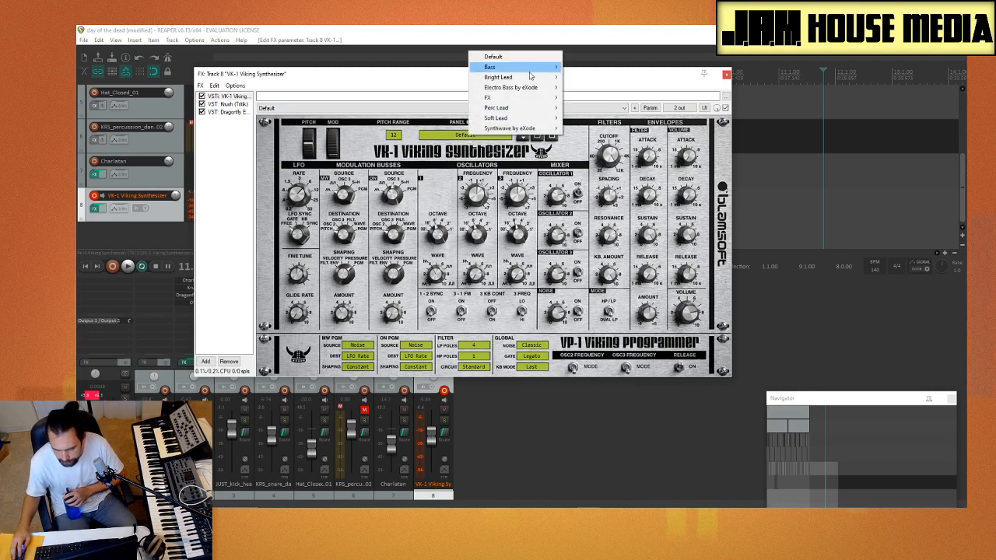
mouse_move(529, 70)
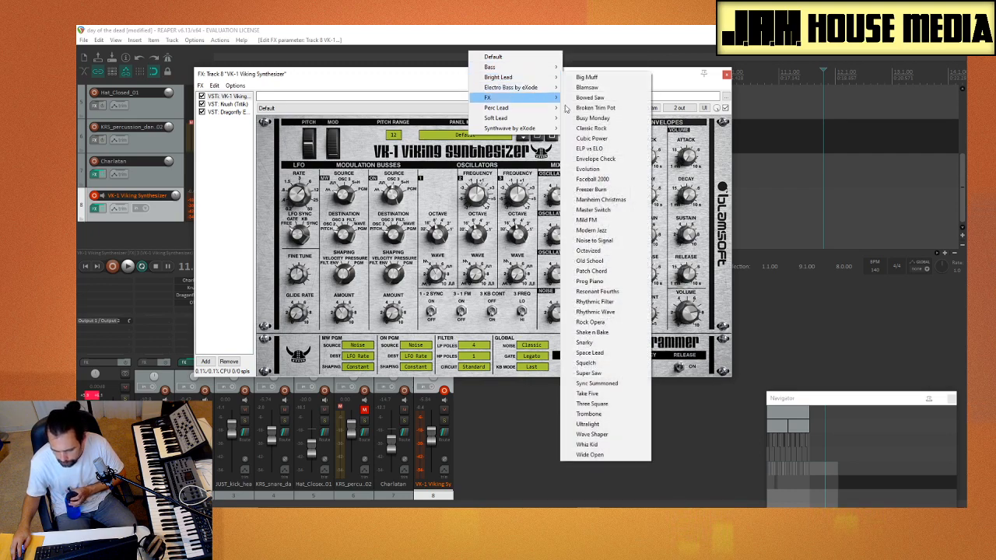
click(626, 148)
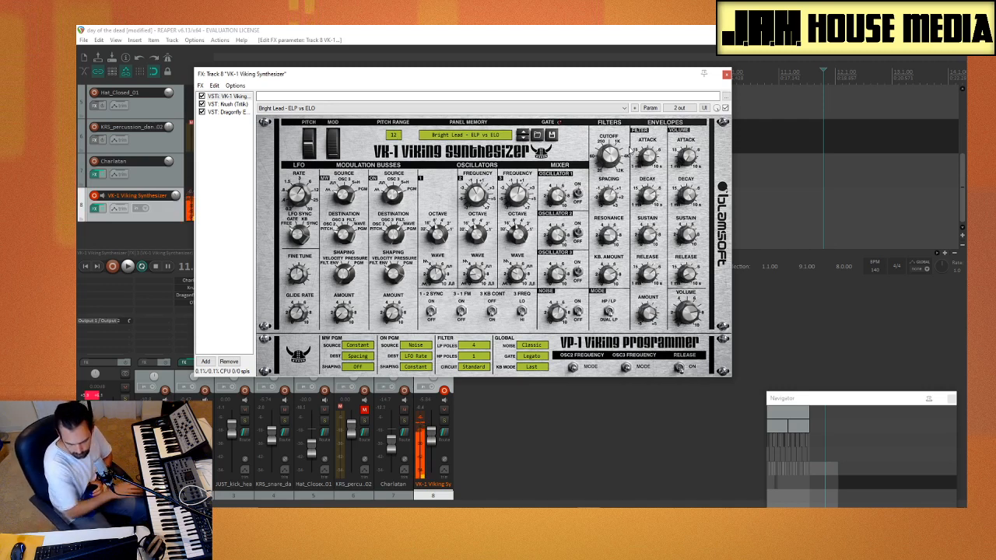
Step: Bypass Krush and Dragonfly Early Reflections on the Viking track and disarm the track for recording
click(202, 103)
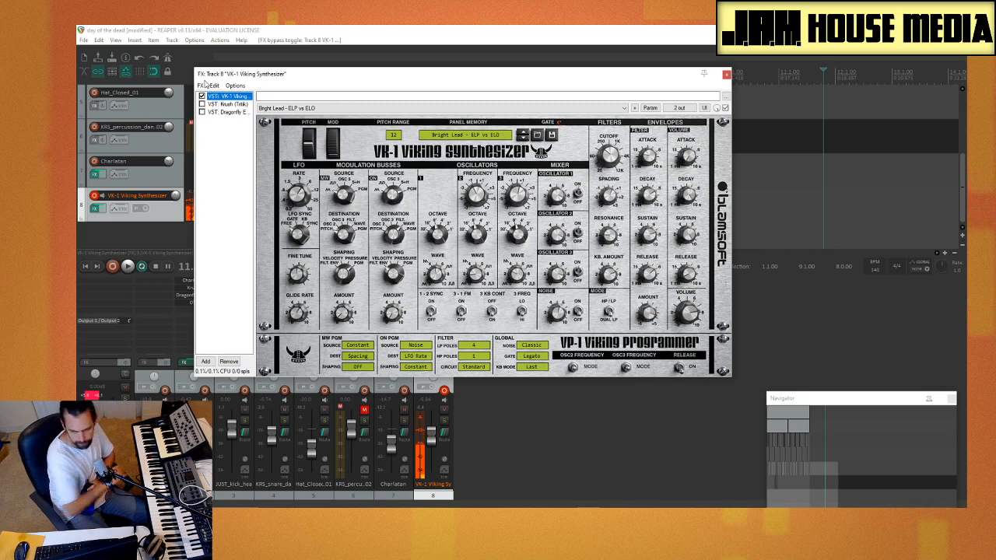
click(202, 95)
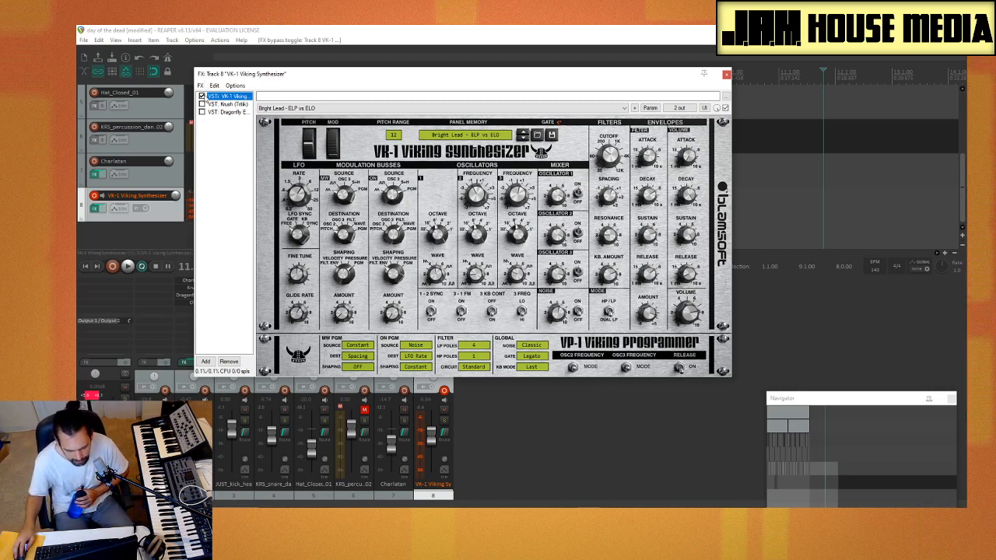
click(201, 96)
click(201, 103)
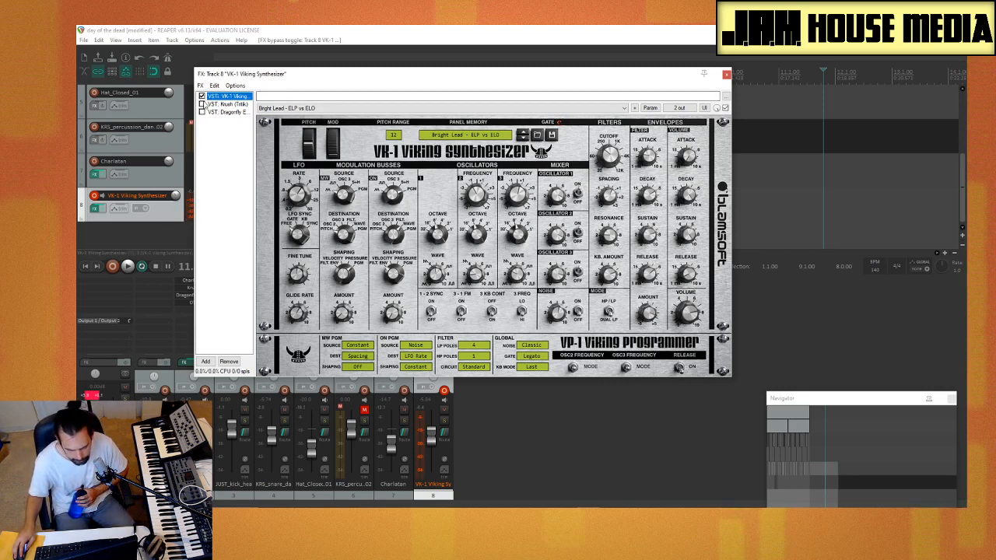
click(726, 74)
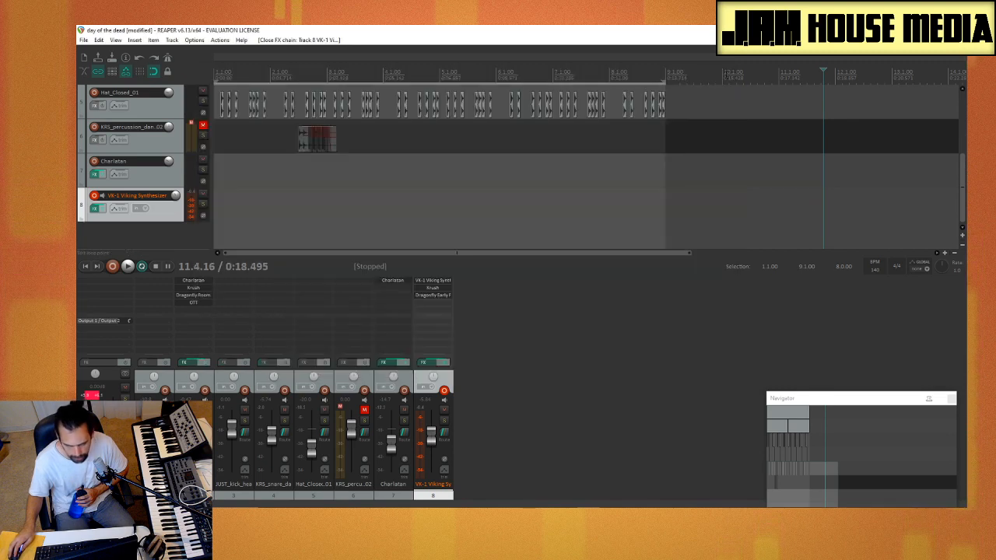
click(94, 195)
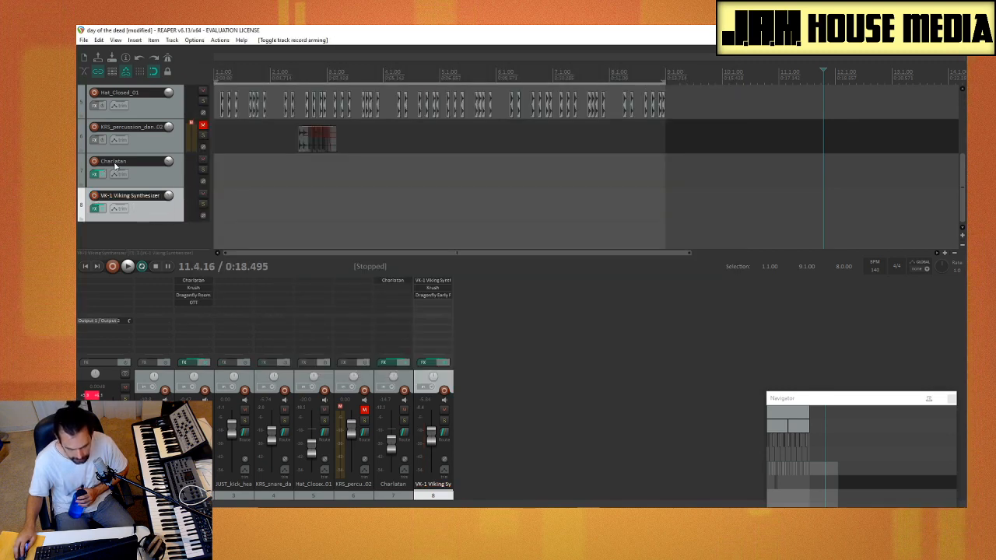
Step: Record-arm the empty Charlatan track 7 and switch its Charlatan synth to poly mode
click(95, 173)
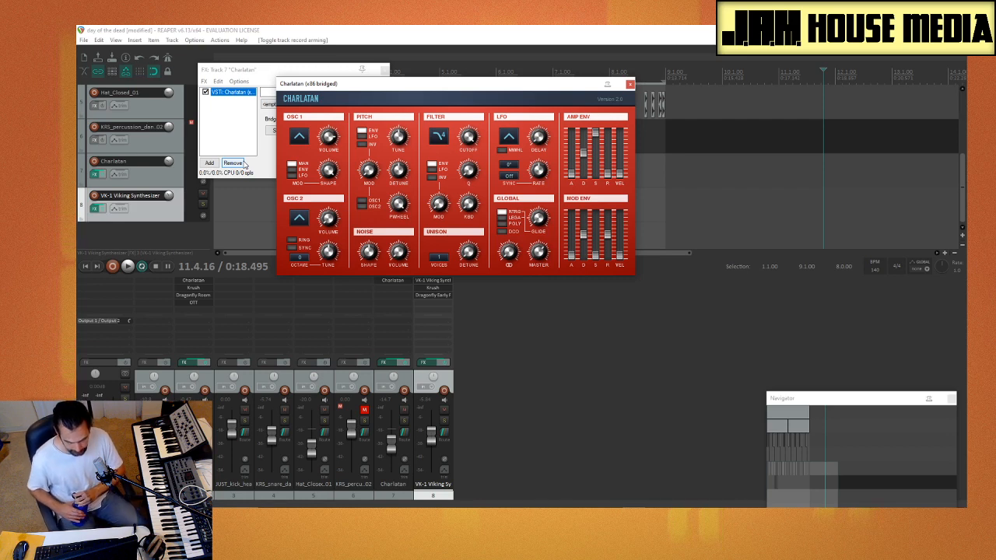
click(229, 115)
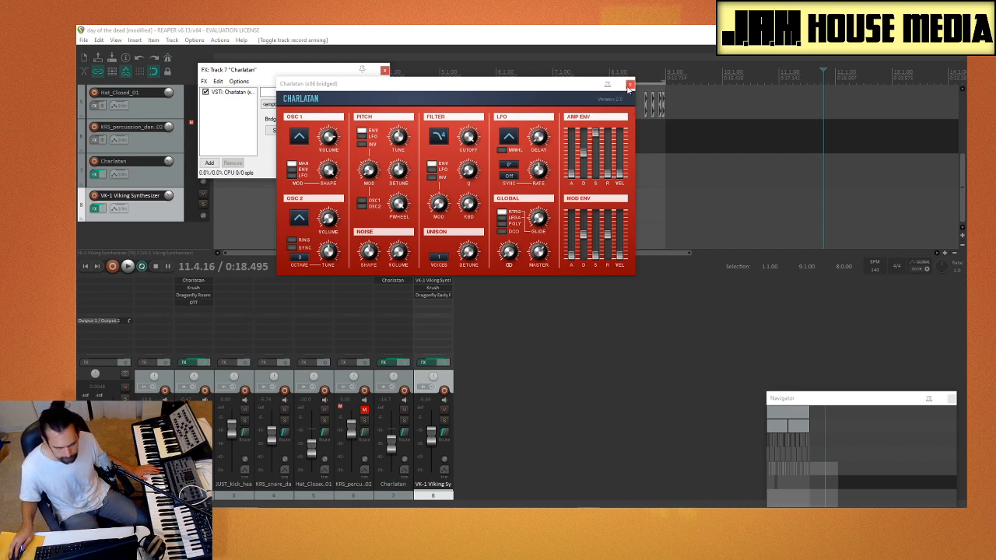
click(79, 164)
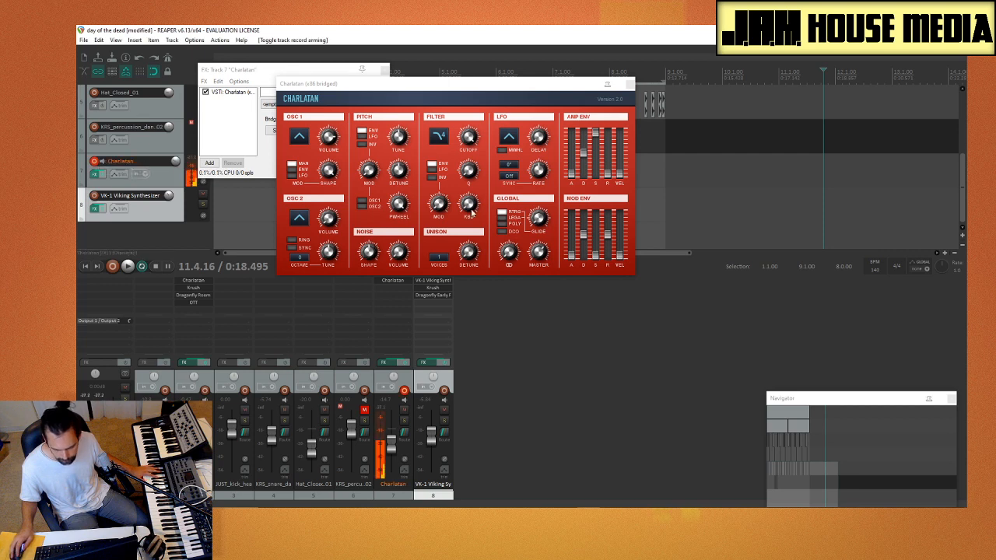
click(508, 227)
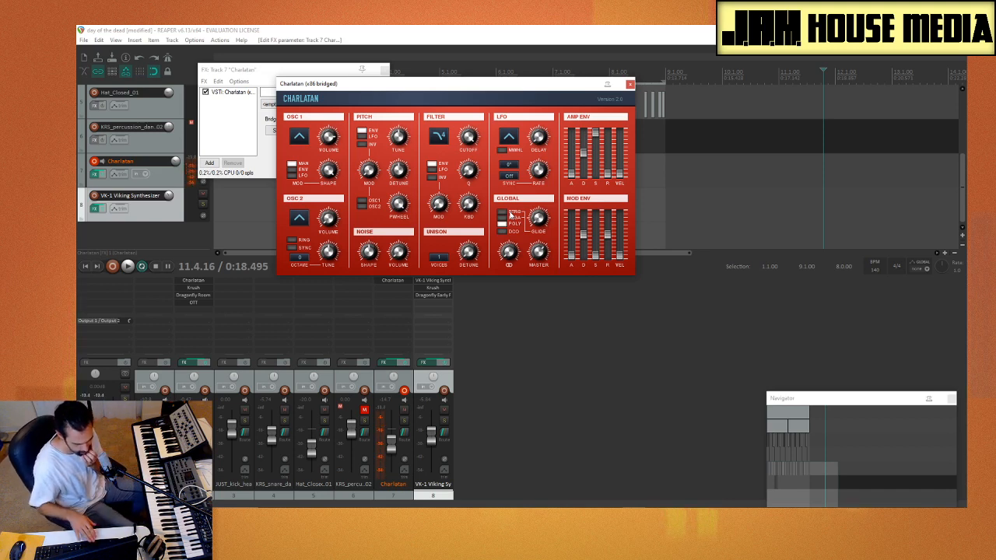
Step: Play back the beat to audition the Charlatan synth on track 7 against it
click(228, 212)
key(space)
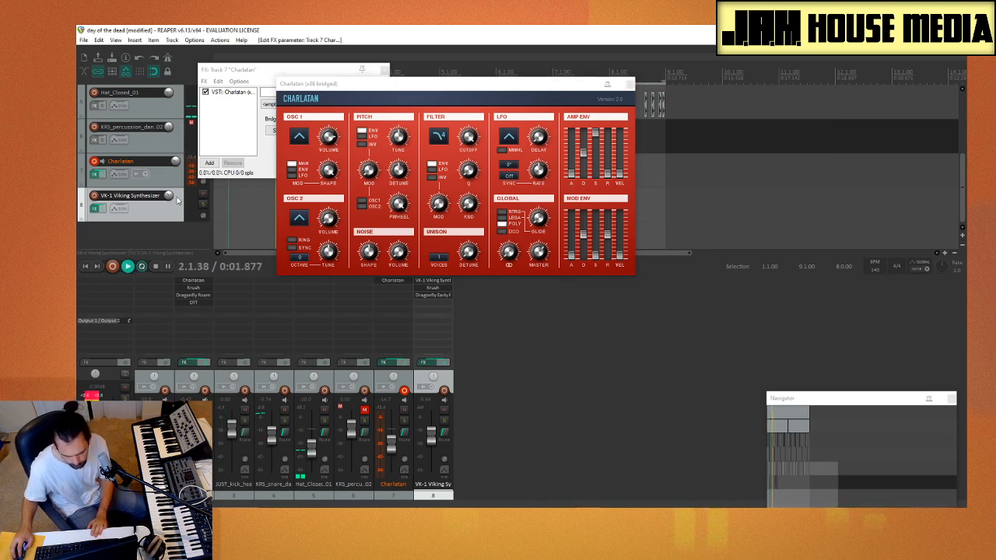
click(102, 184)
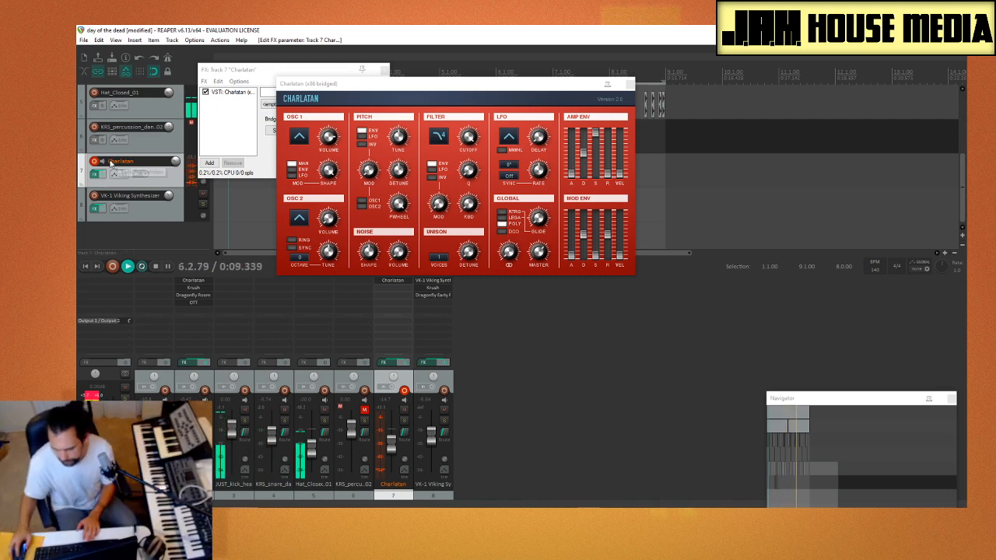
key(space)
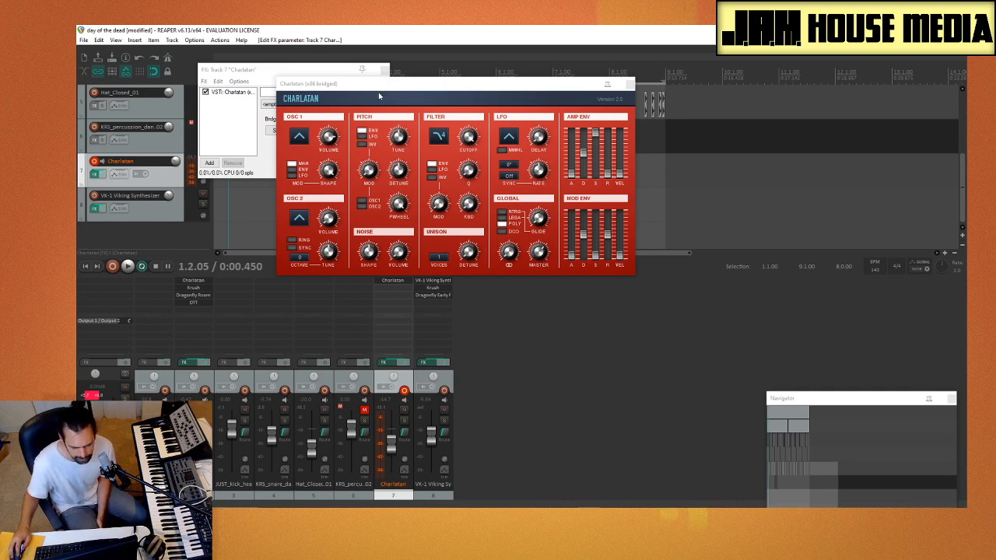
Step: Add the OrilRiver reverb to the Charlatan track 7, keeping the synth window clear of the effects list
drag(366, 75, 501, 80)
click(394, 69)
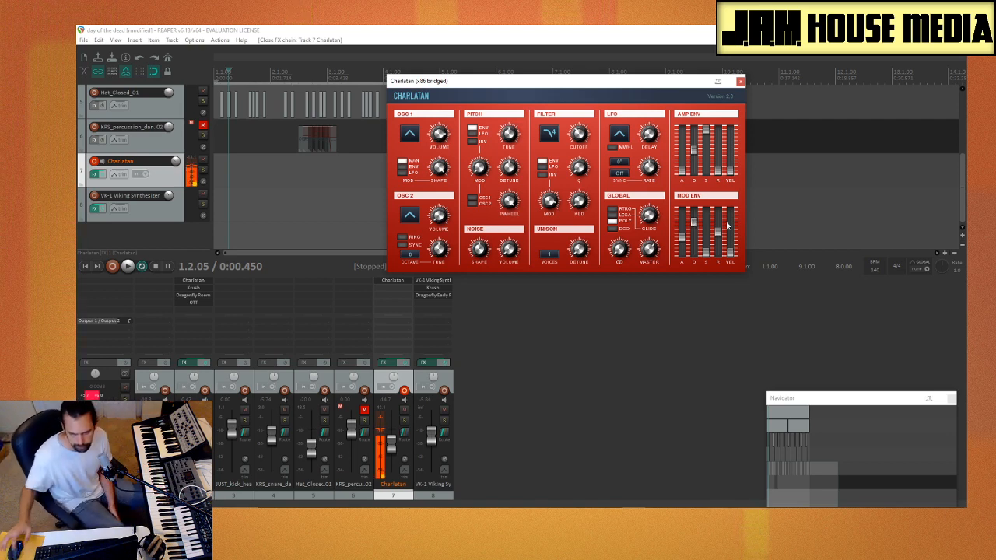
click(94, 174)
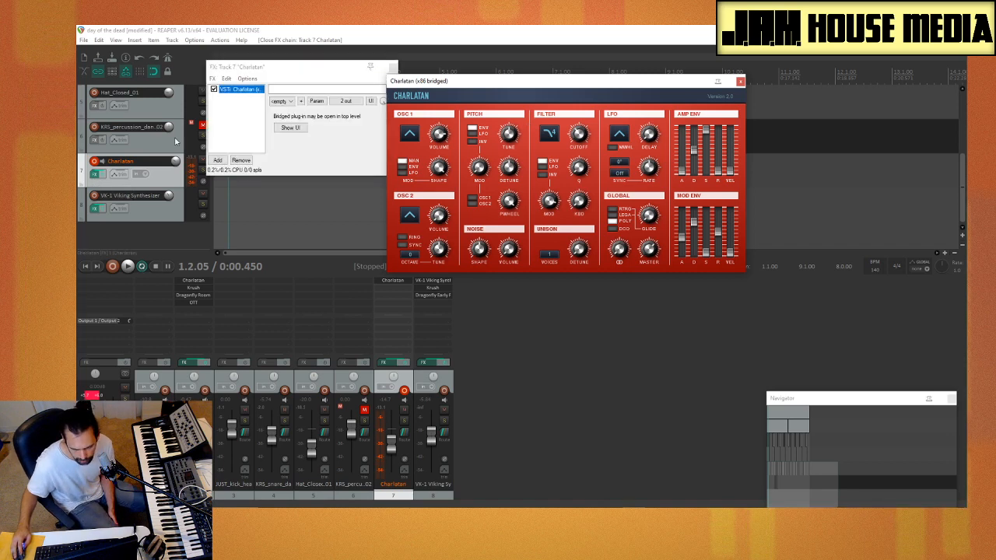
click(227, 162)
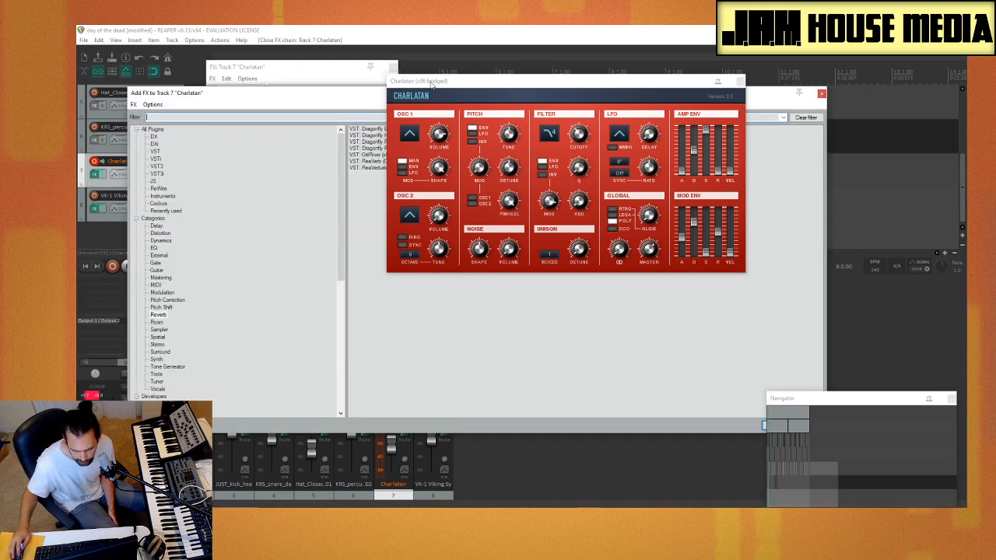
drag(499, 80, 734, 64)
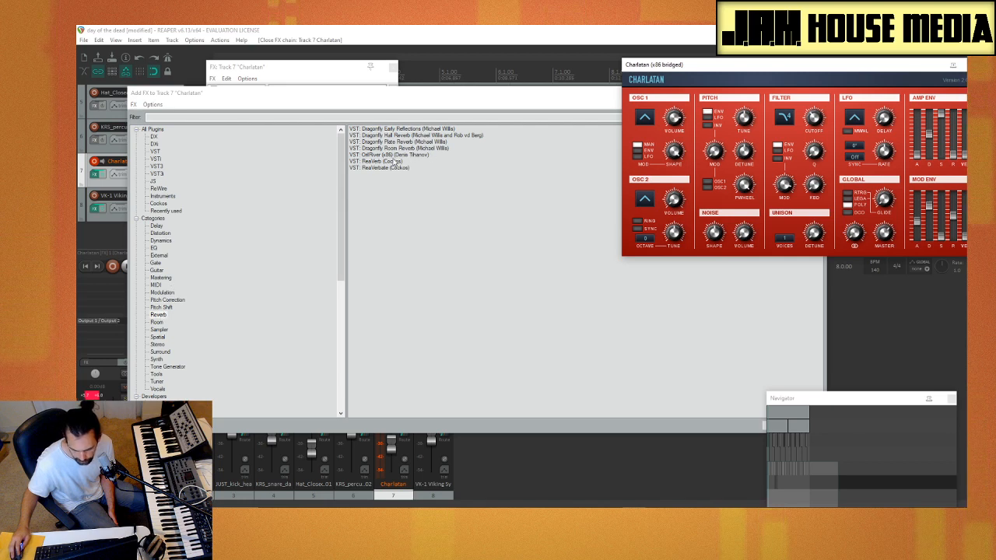
double_click(392, 155)
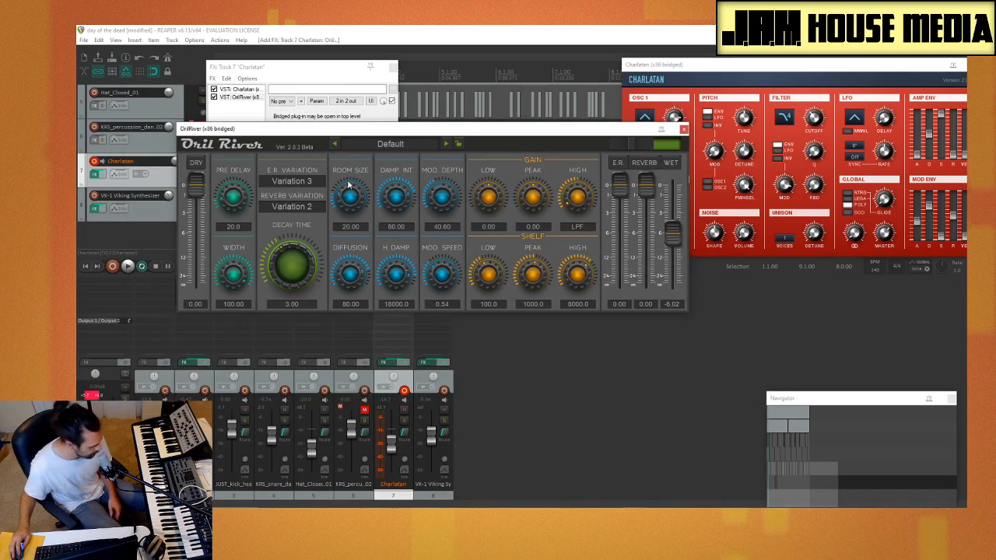
Step: Set OrilRiver's decay time to 0.51, room size to 7.50 and wet level to -7.96, and return to the Charlatan synth
drag(297, 271, 298, 245)
drag(674, 232, 682, 240)
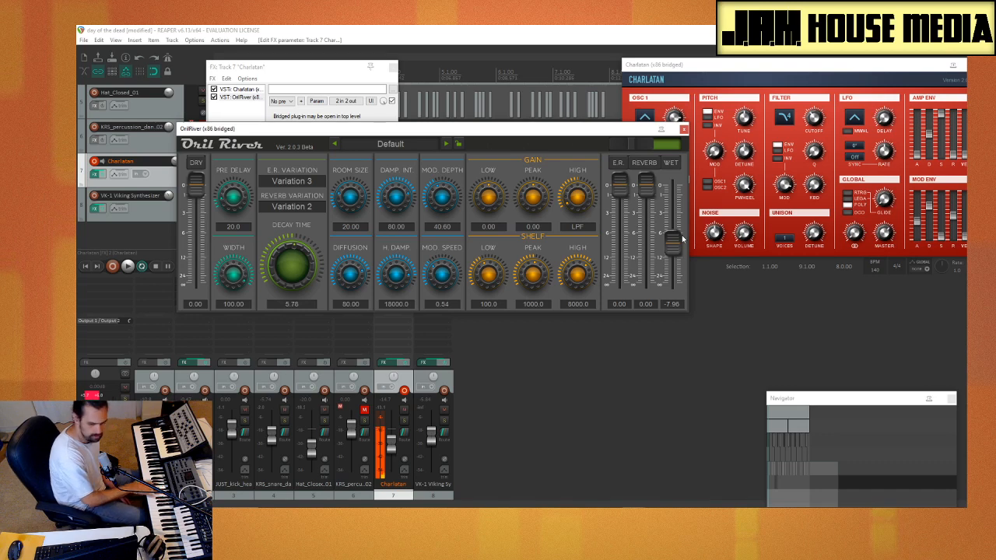
drag(354, 210, 360, 225)
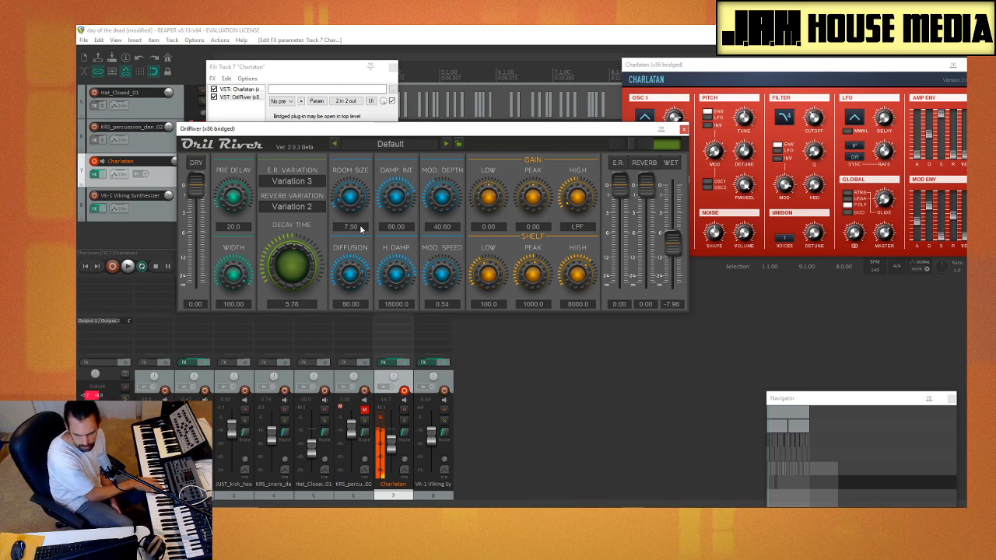
drag(301, 274, 313, 312)
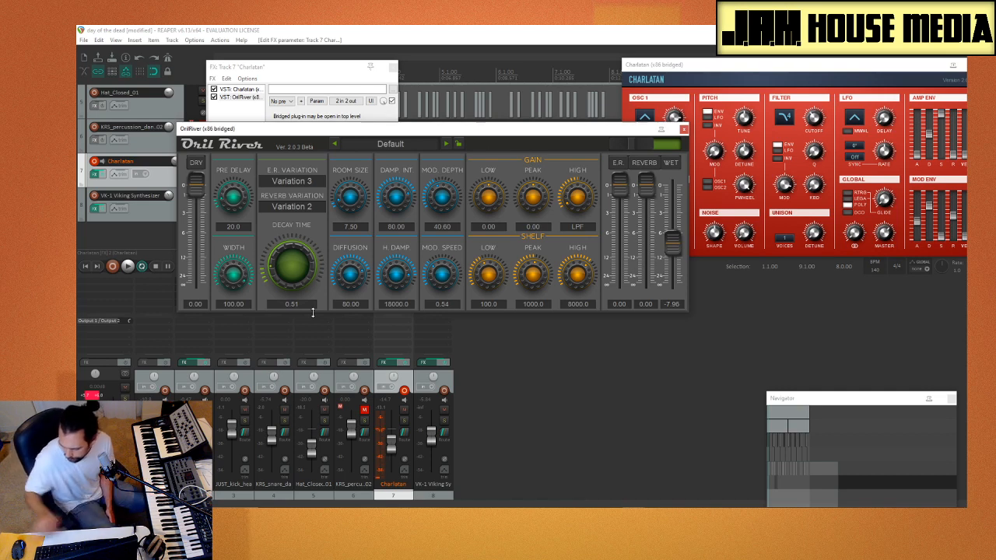
click(727, 76)
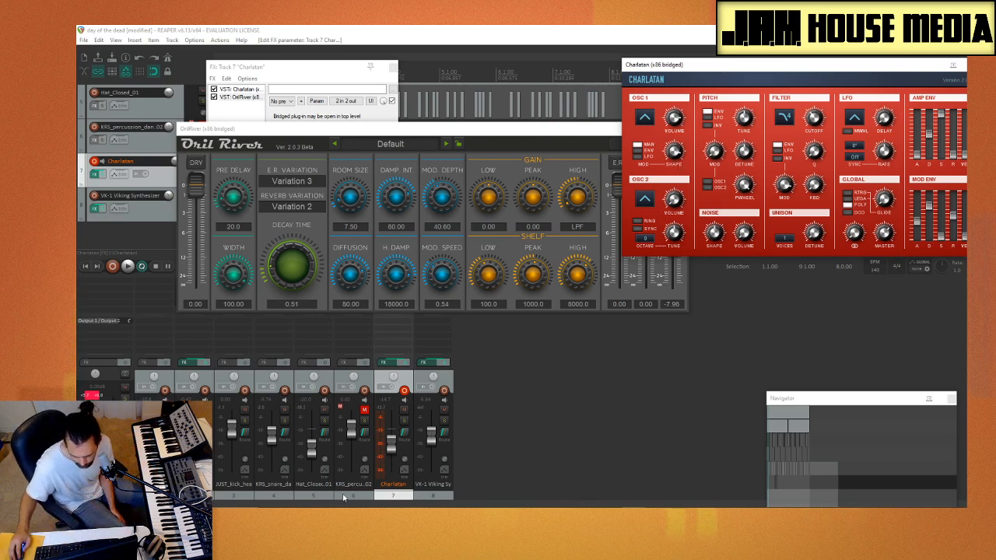
Step: Record a Charlatan synth part on track 7 against the looping beat, and stop the recording
click(95, 266)
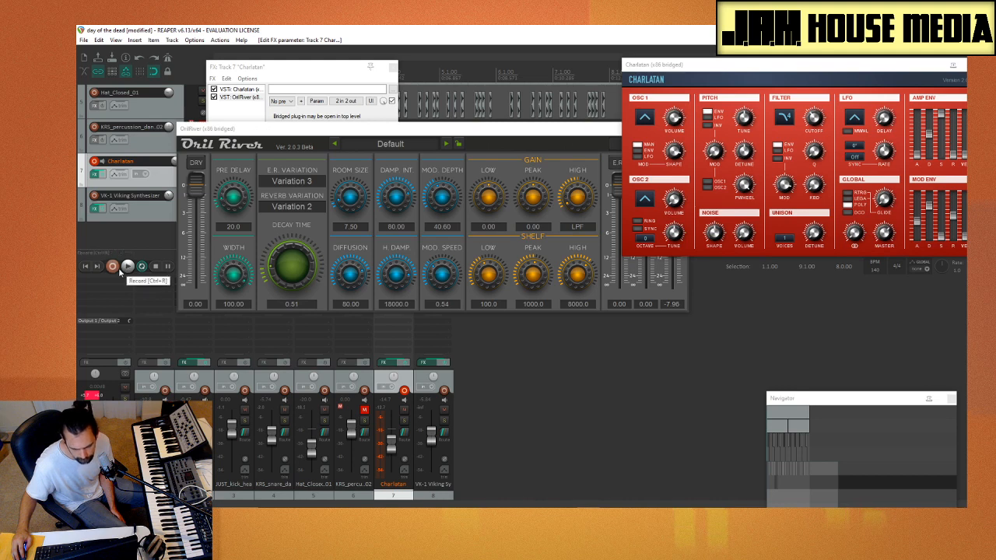
click(116, 267)
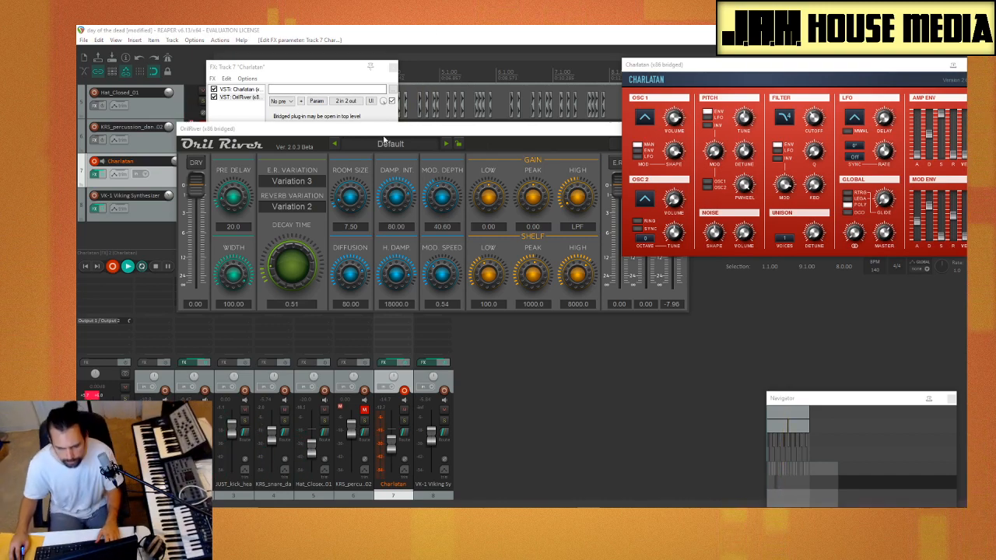
key(space)
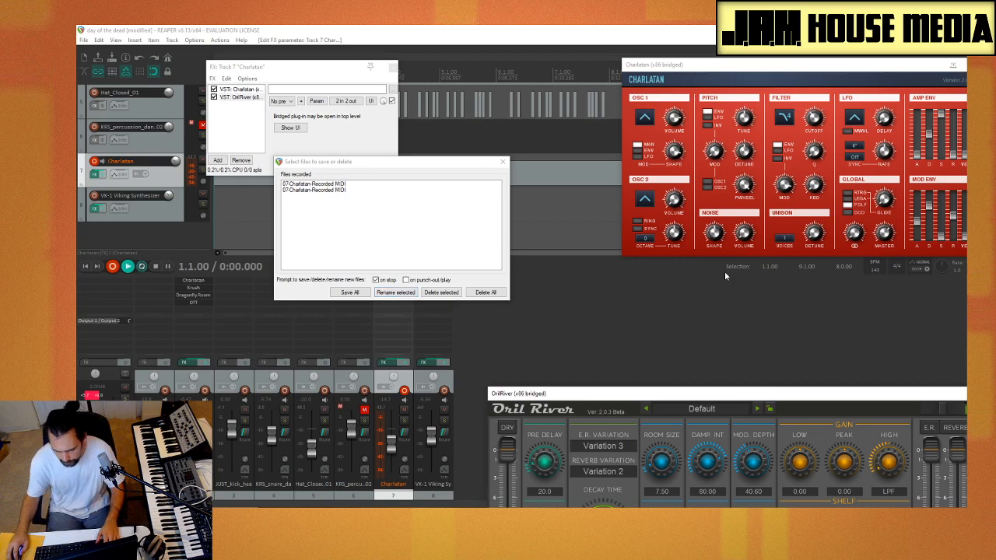
Step: Save all the recorded Charlatan MIDI files and close the synth, reverb and effects-list windows
drag(787, 80, 450, 132)
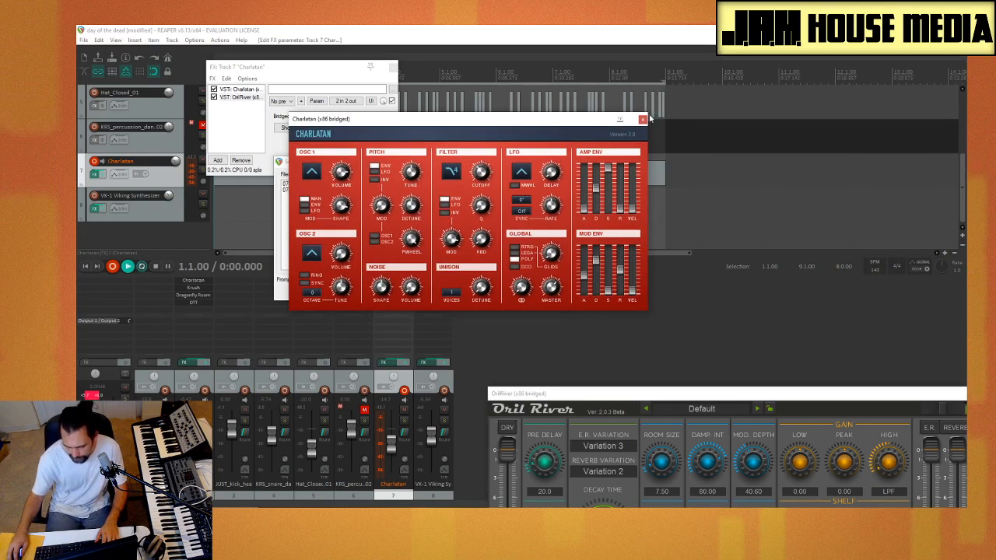
click(729, 266)
drag(780, 394, 396, 260)
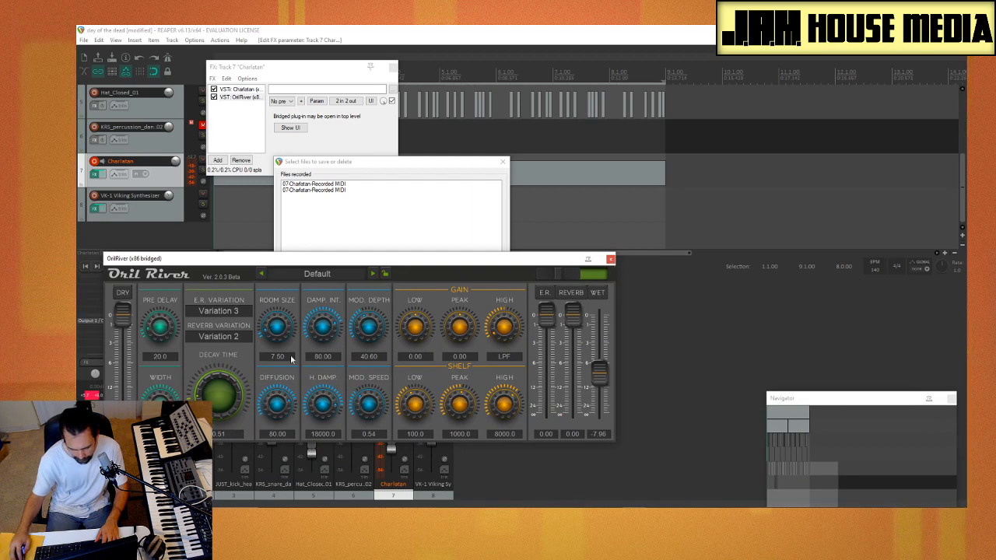
click(610, 259)
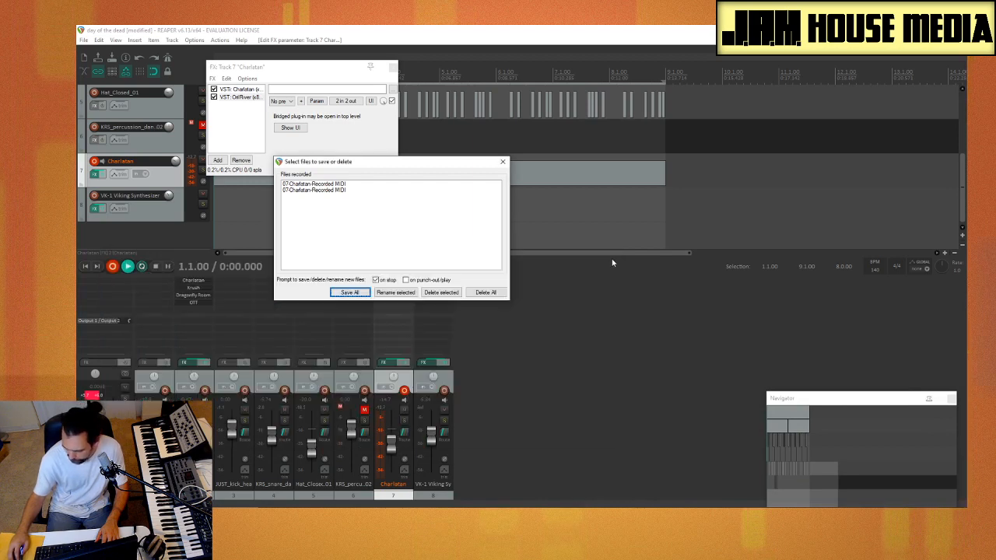
click(351, 292)
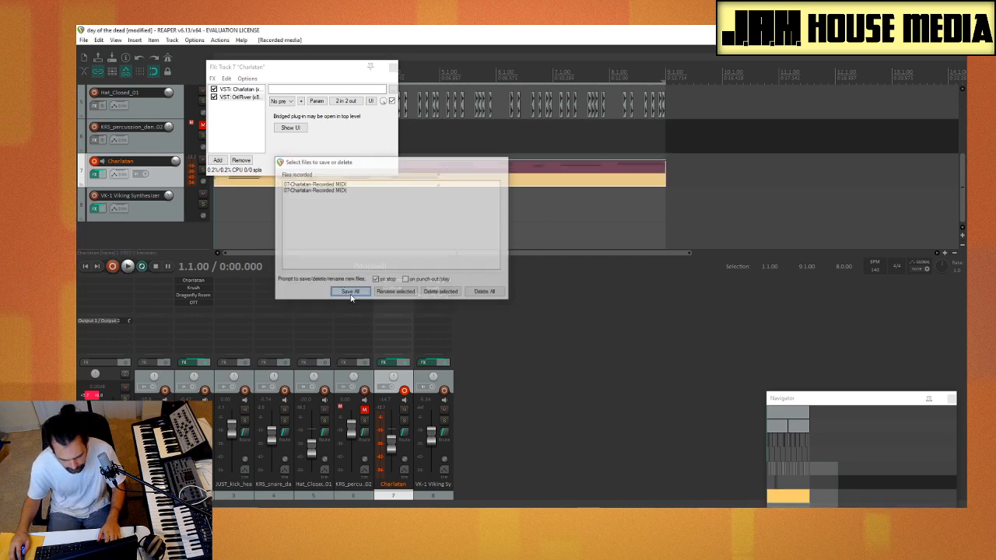
click(393, 67)
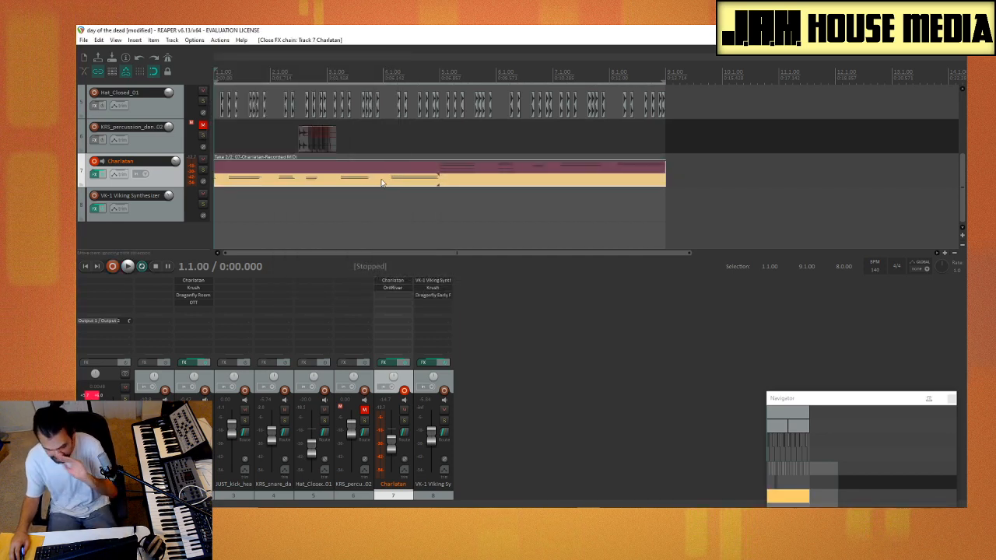
Step: Play the start of the recorded Charlatan part and open its lower take in the MIDI editor
key(space)
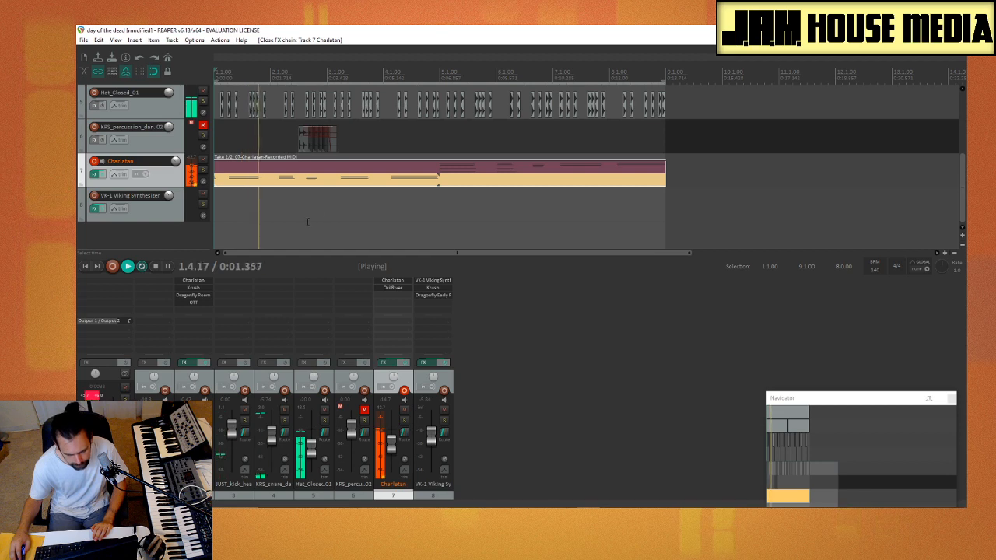
key(space)
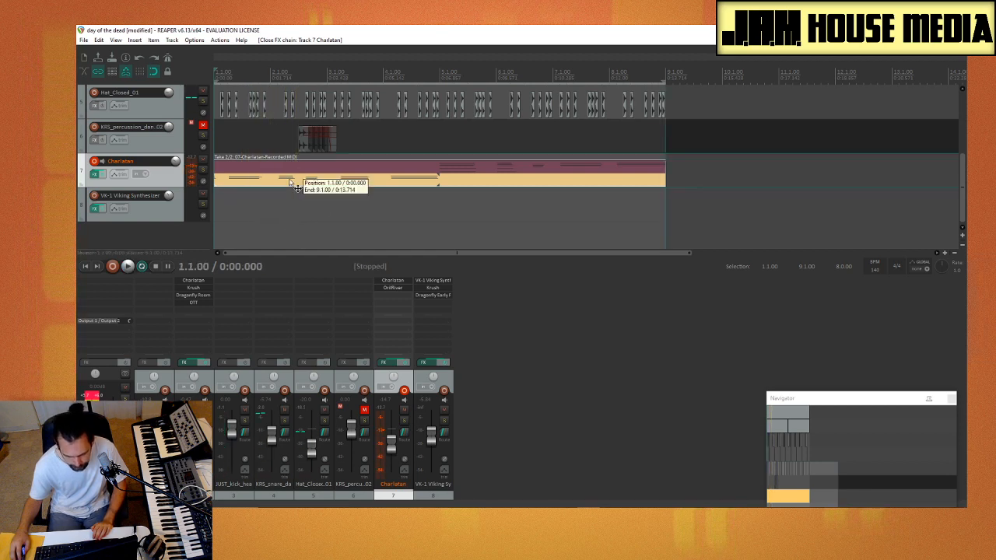
click(289, 185)
double_click(286, 187)
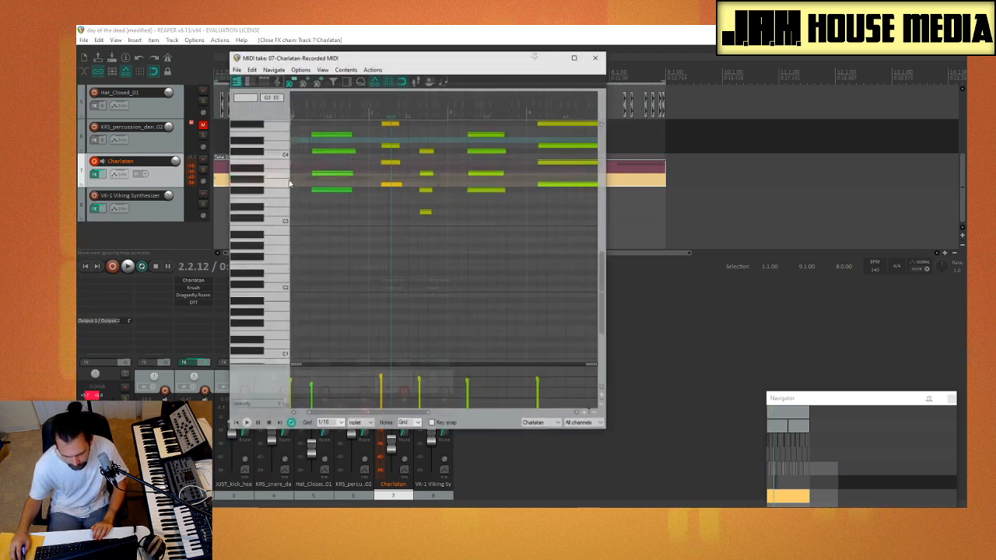
Step: Quantize all the notes of the lower take at 100% strength to a straight 1/8 grid
click(360, 82)
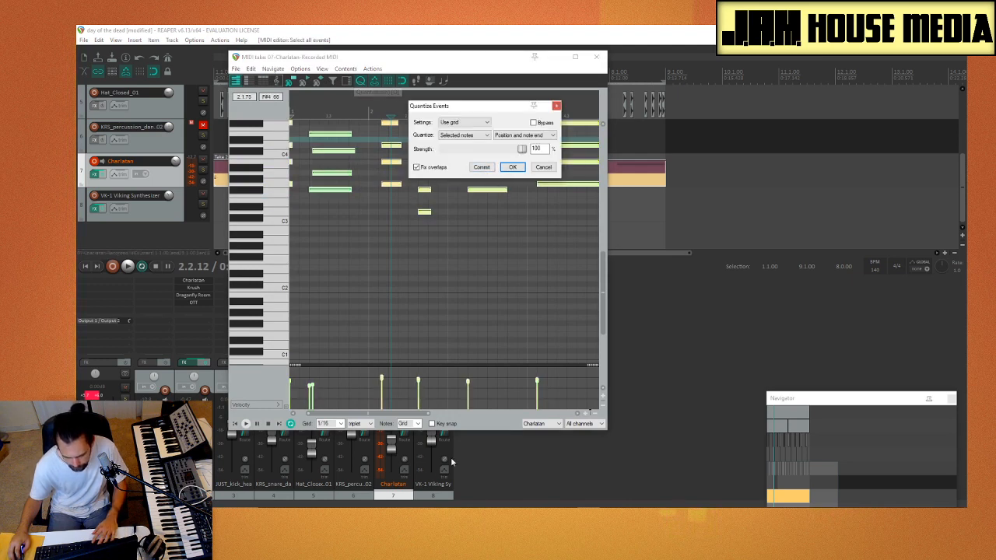
drag(404, 418, 308, 416)
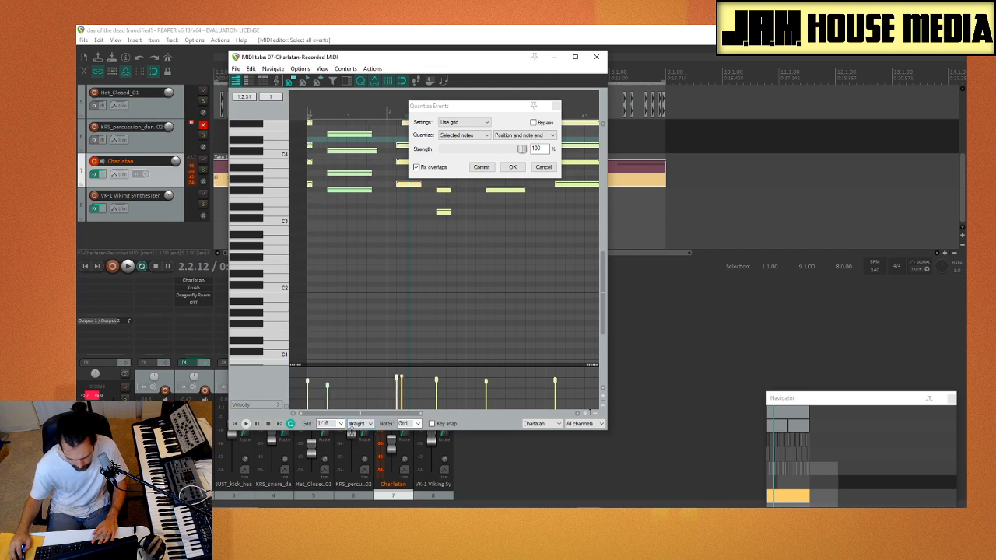
click(340, 424)
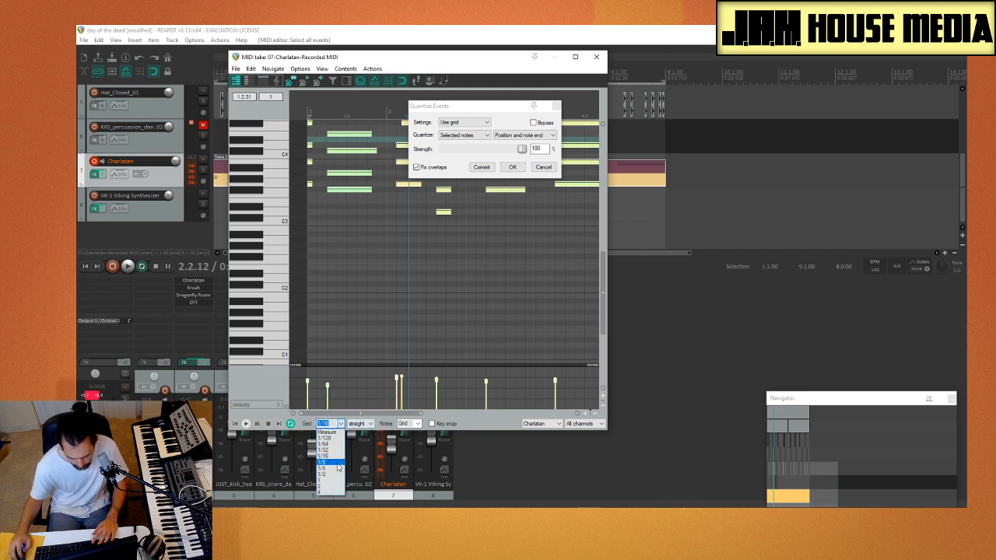
click(338, 463)
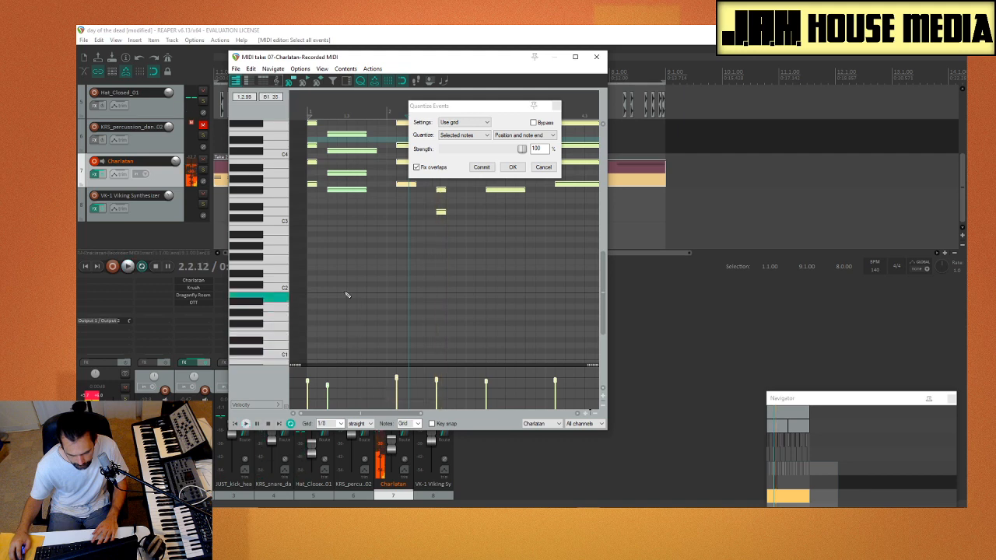
Step: Play back the quantized lower take with the beat, widening the MIDI editor to show more bars
key(space)
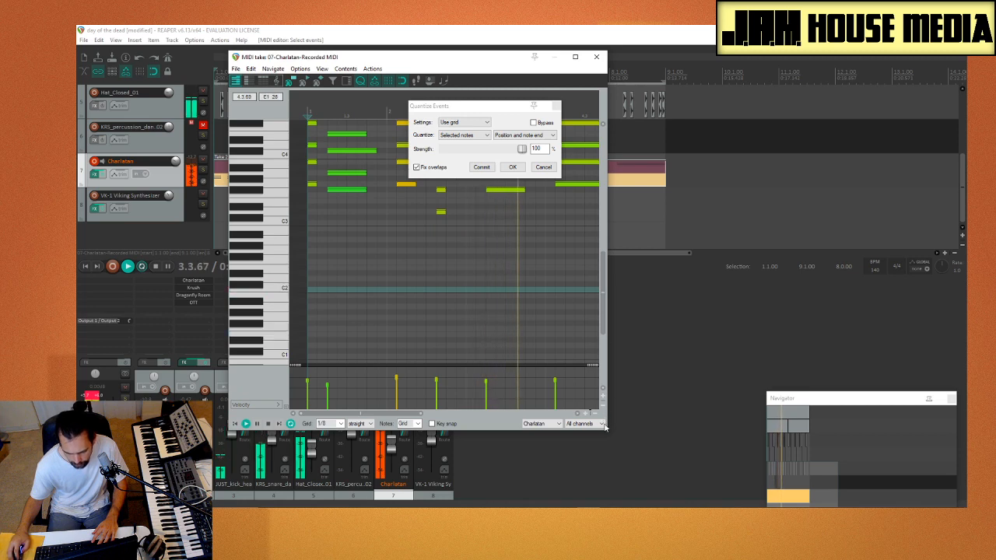
drag(604, 432, 859, 433)
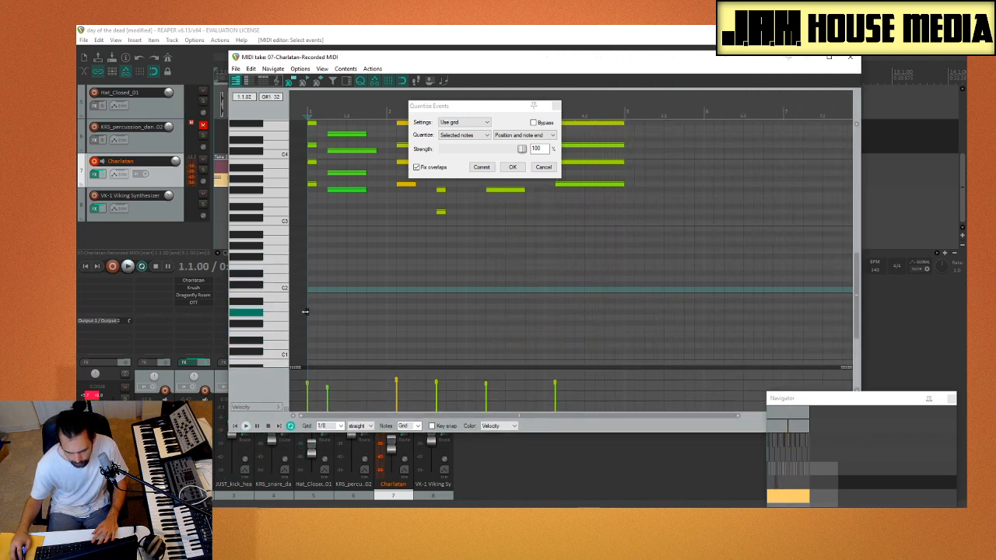
key(space)
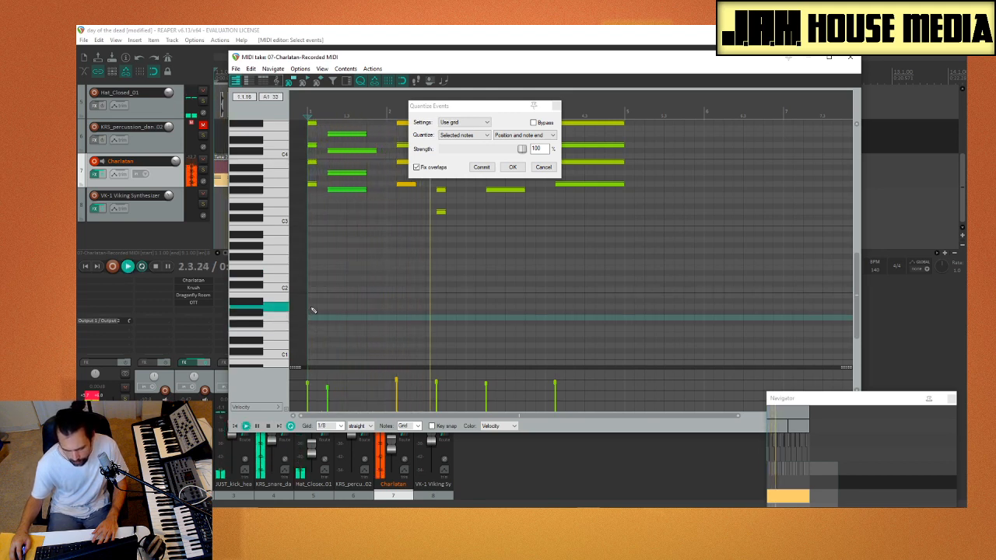
key(space)
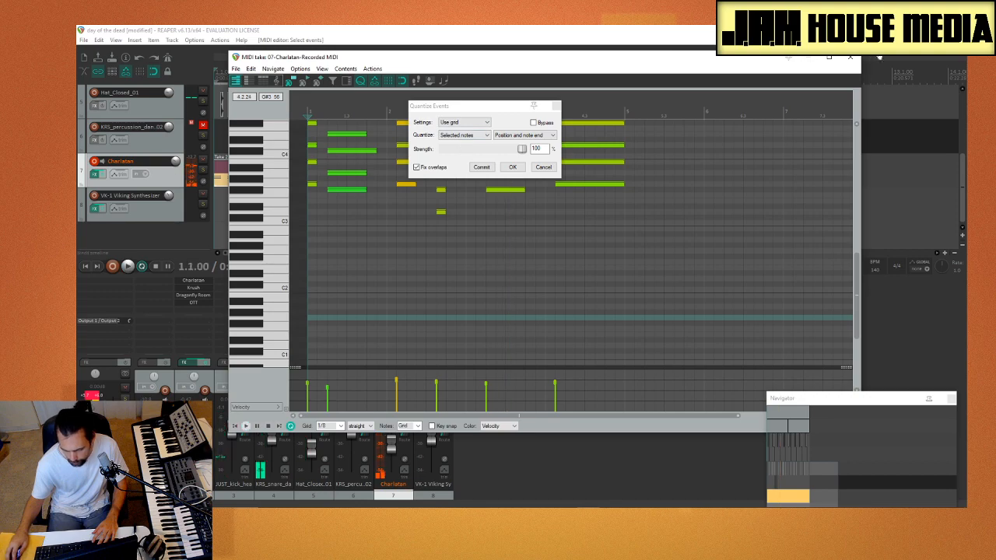
Step: Close the editor, open the upper Charlatan take instead, and play it from just before bar 5
click(854, 62)
double_click(503, 173)
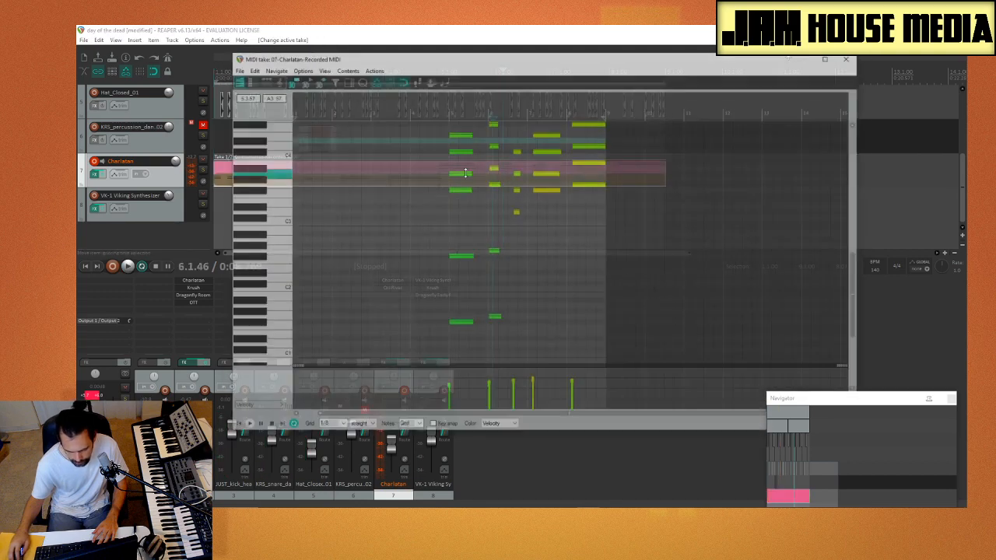
key(space)
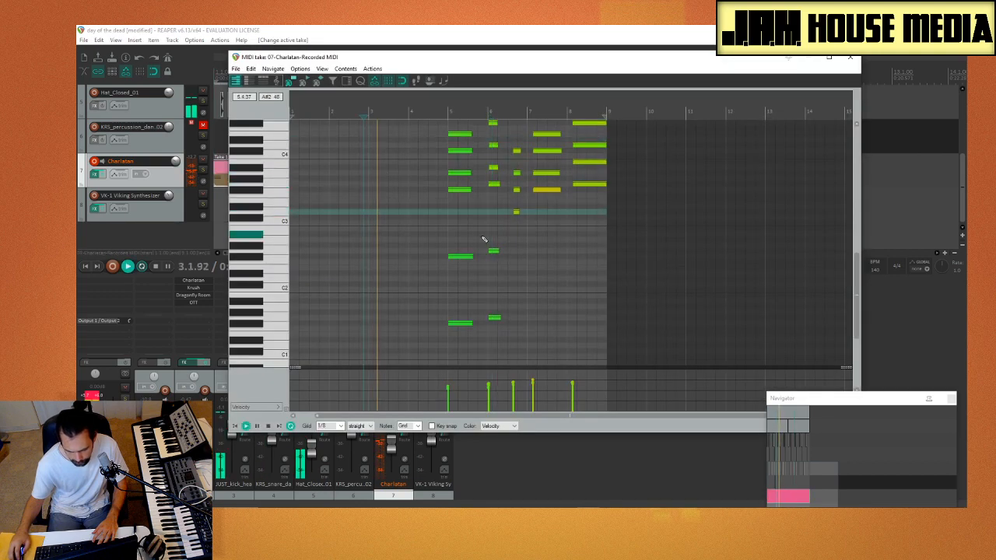
click(444, 162)
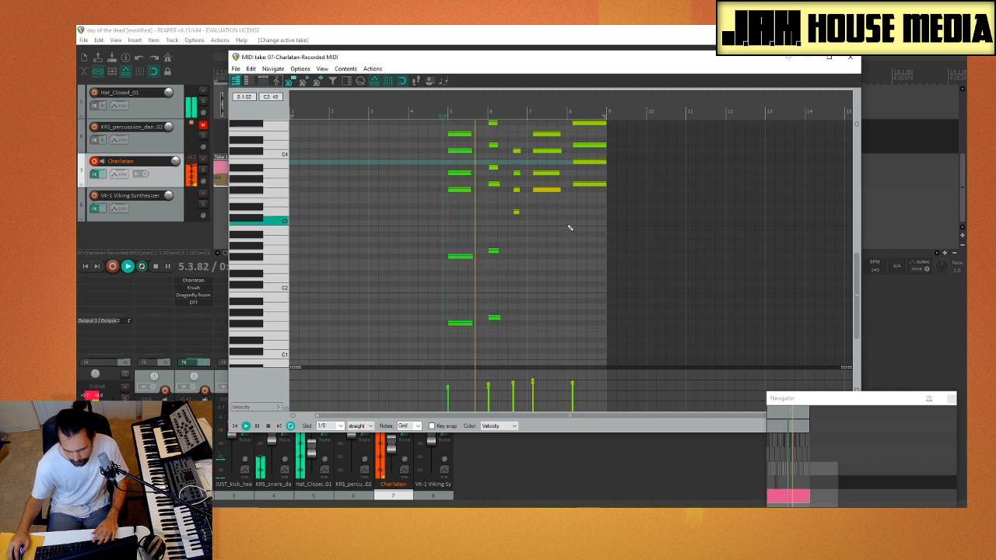
key(space)
Step: Quantize all the notes of the upper take to the grid at 100% strength
key(ctrl+a)
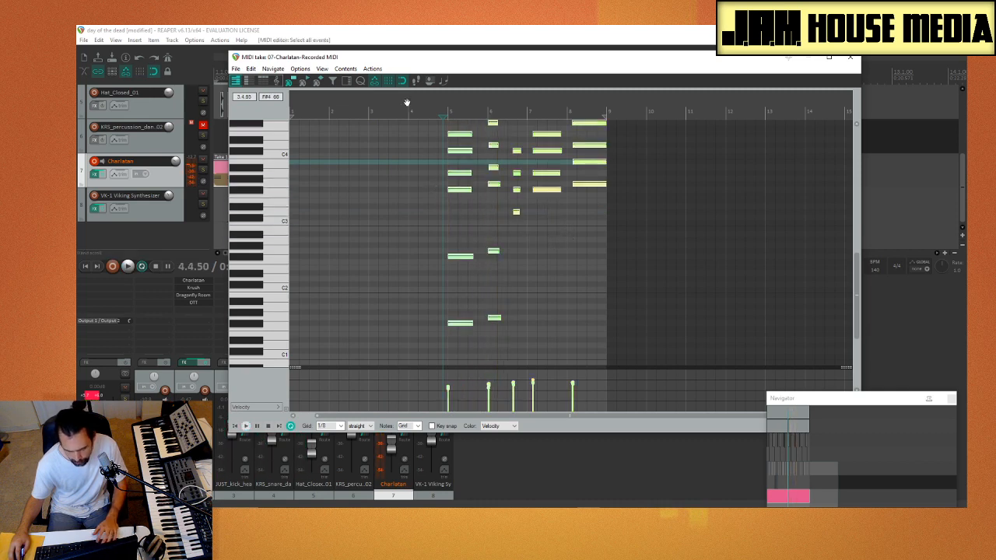
click(360, 82)
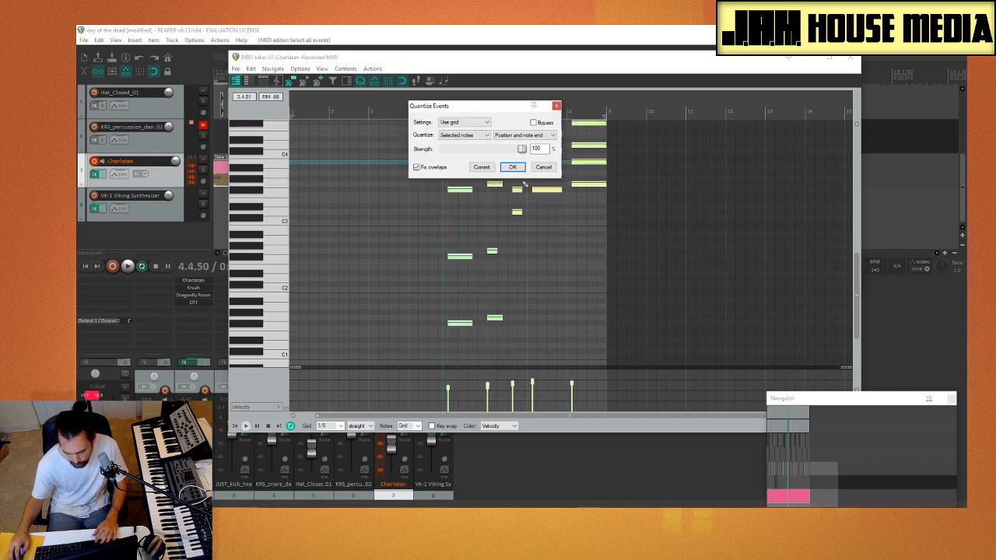
click(513, 167)
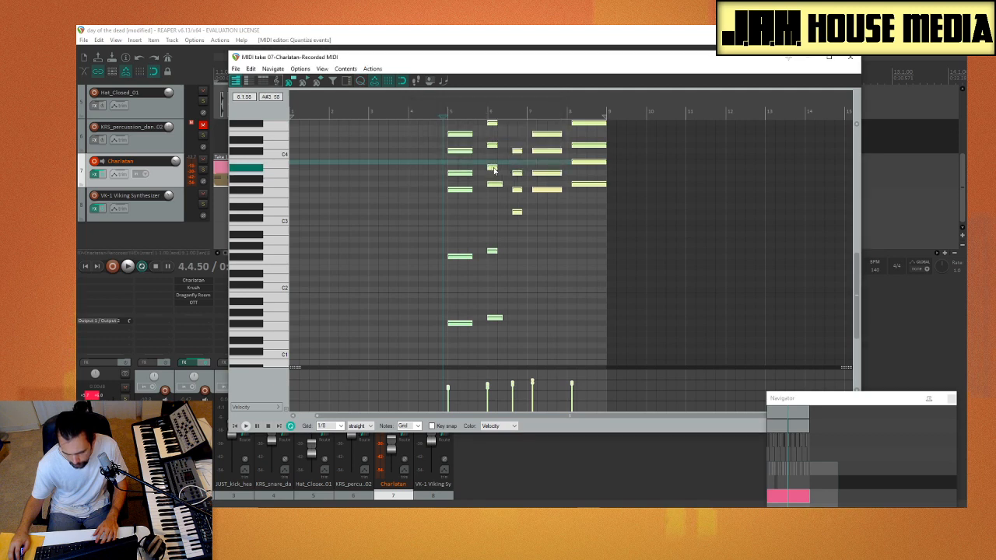
Step: Raise the A#3 note in the bar 6 chord by one semitone and play the chords back
click(493, 168)
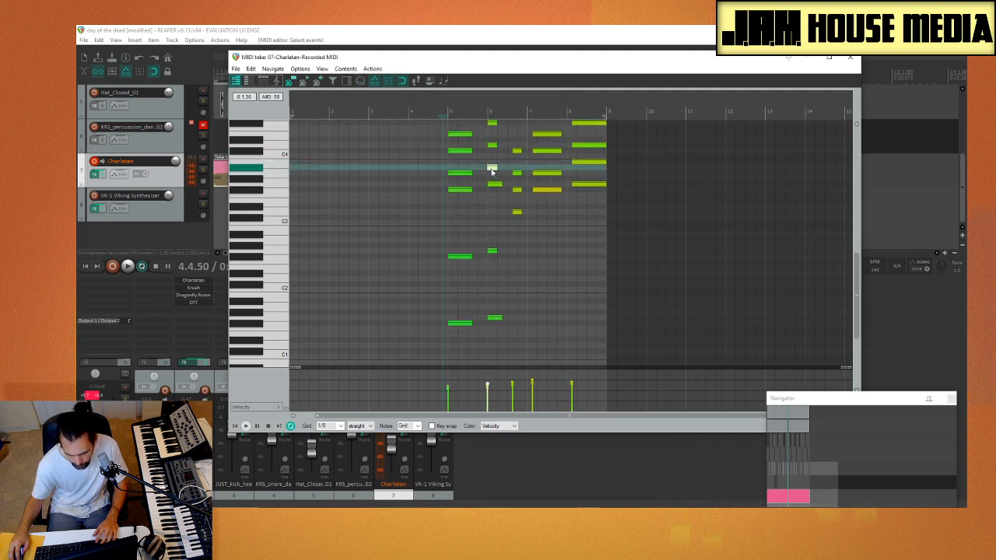
drag(493, 171, 491, 162)
key(space)
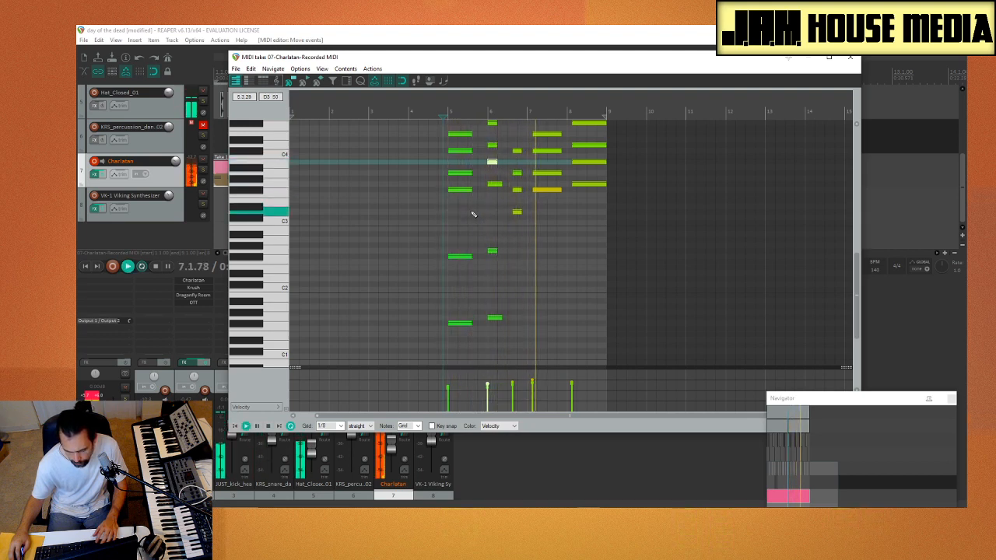
Step: Shift the bar 7 chord one eighth note later and replay the passage from bar 4
drag(542, 129, 554, 139)
click(495, 227)
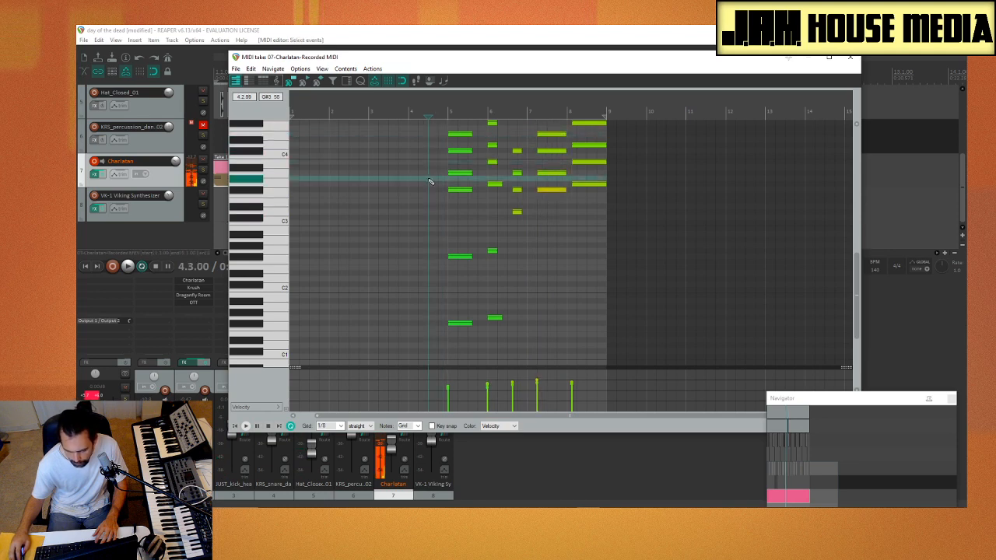
key(space)
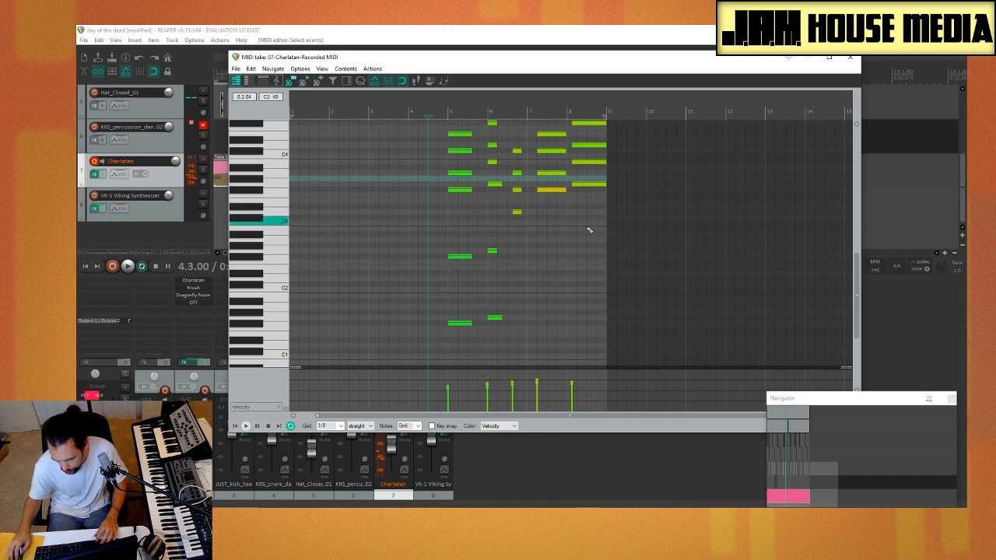
Step: Shorten the bar 8 chord and shift it one eighth note later, keeping the item's end at bar 9, and play it back
drag(591, 96, 592, 100)
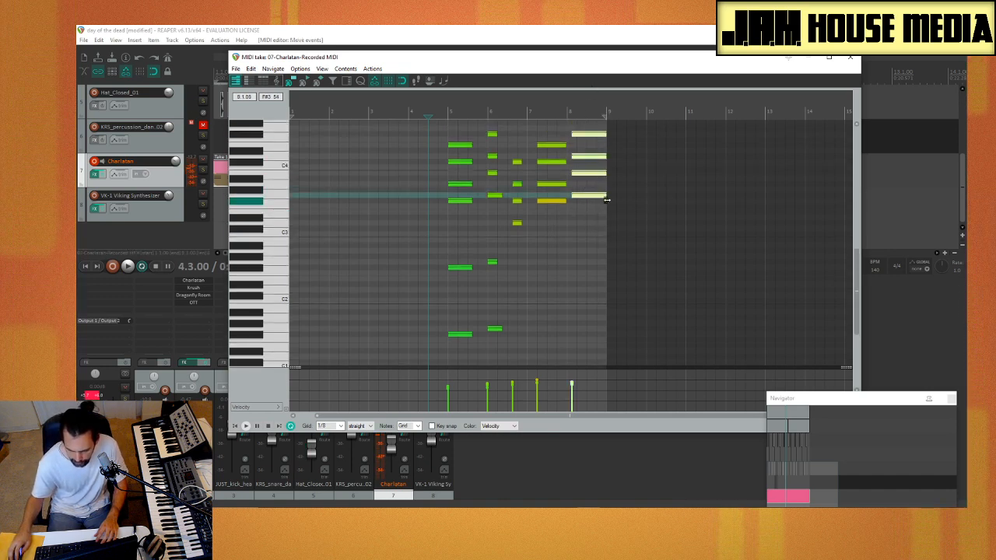
drag(608, 195, 599, 200)
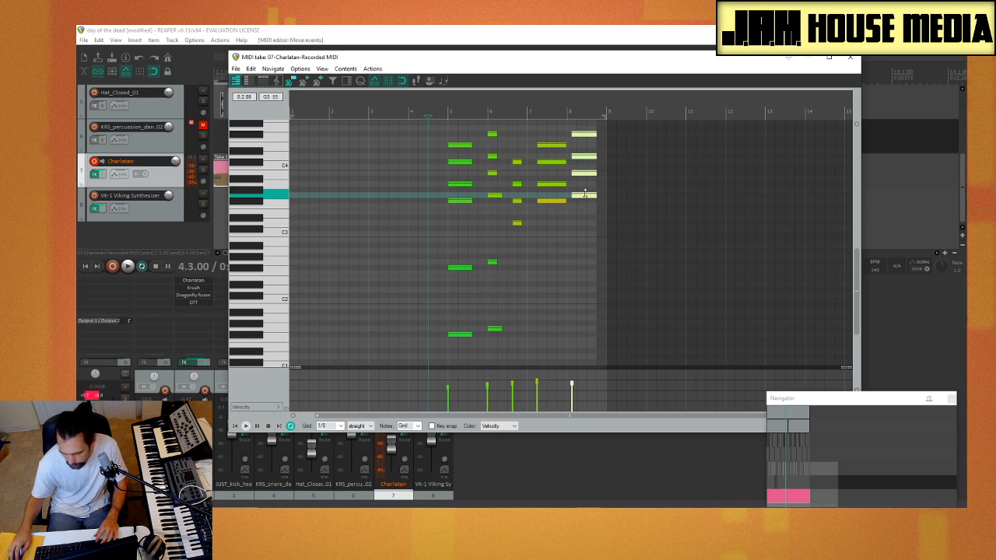
scroll(582, 147, up, 1)
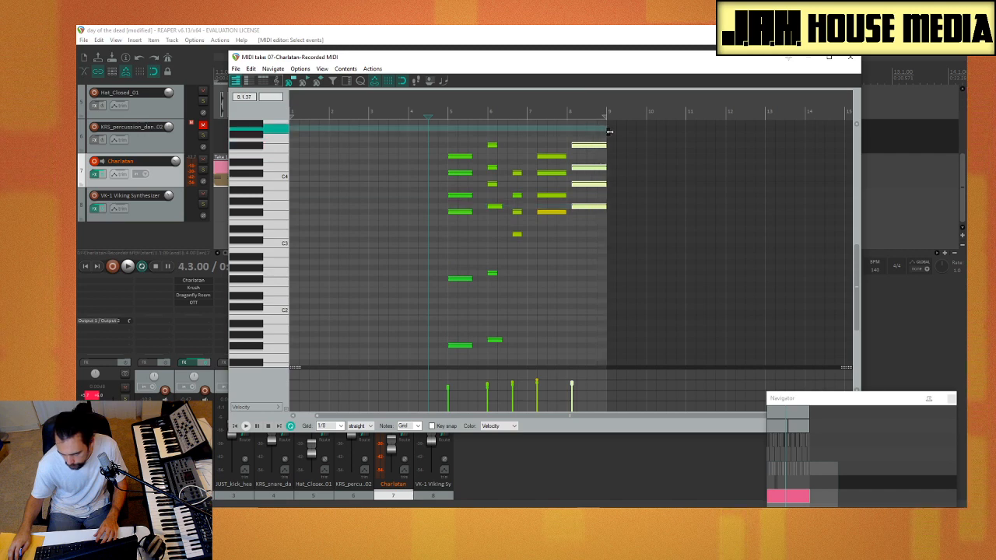
click(589, 137)
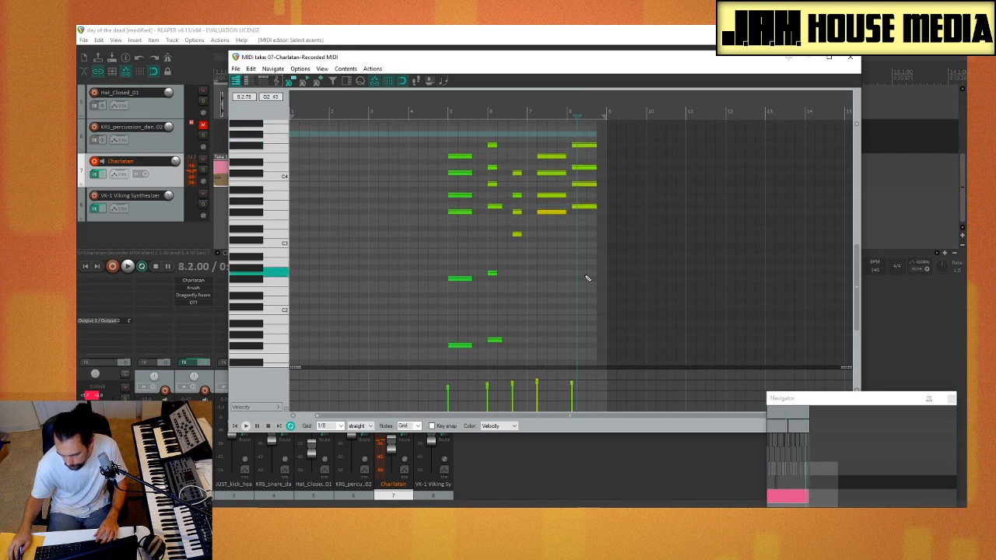
drag(596, 231, 608, 231)
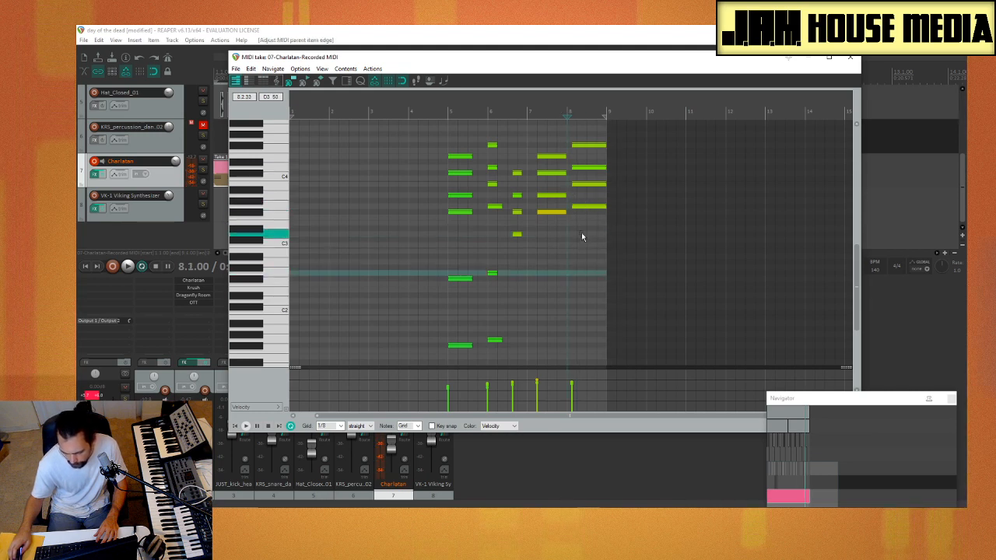
drag(582, 236, 592, 148)
key(space)
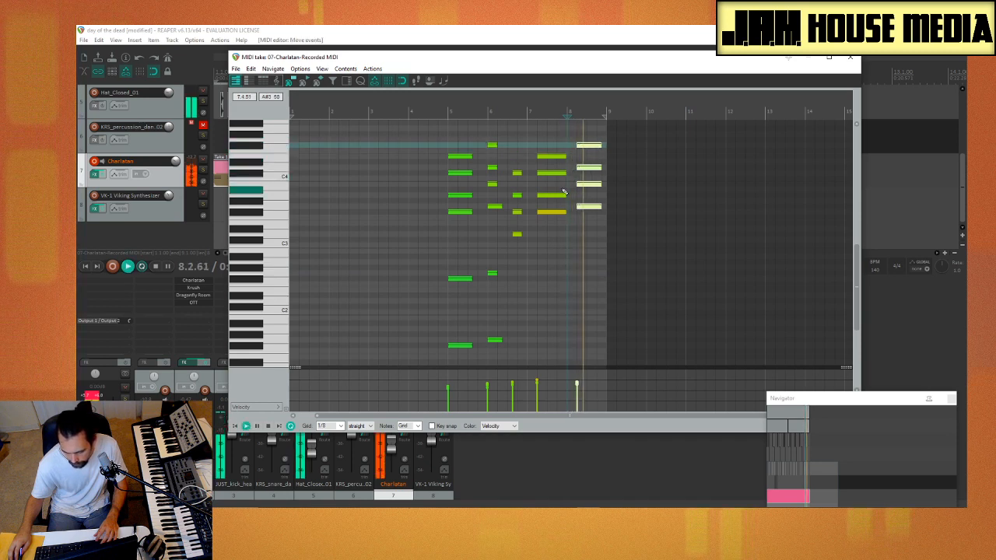
click(529, 255)
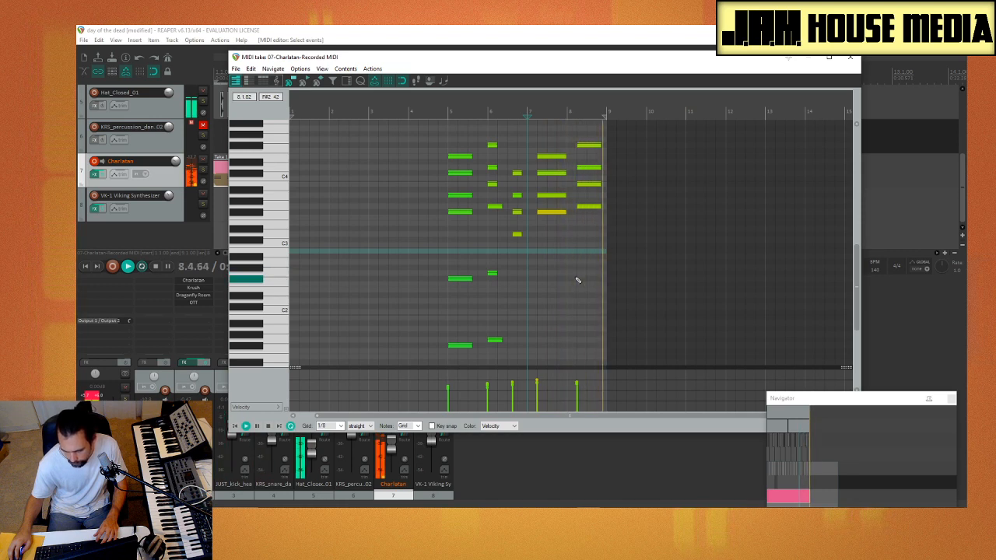
key(ctrl+e)
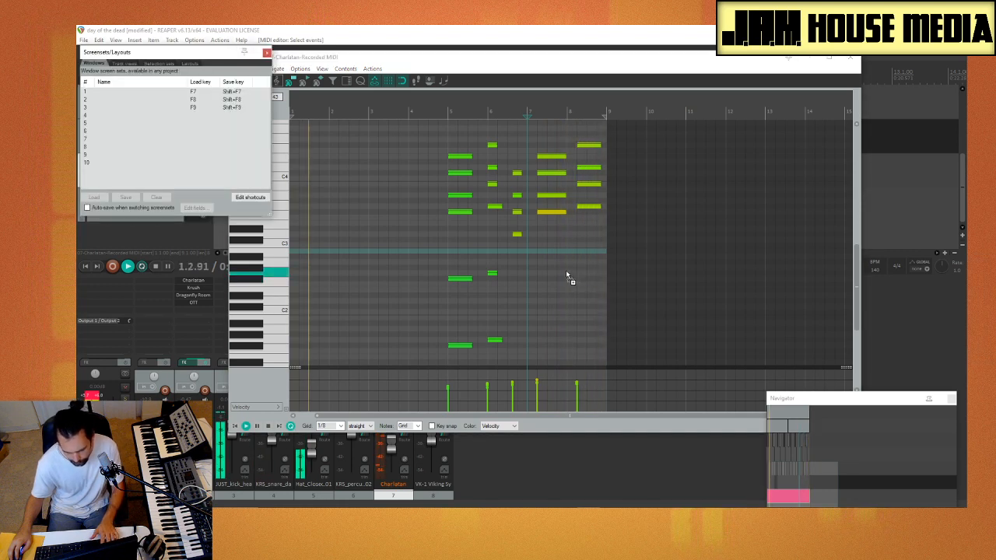
click(267, 53)
Step: Split the Charlatan item at bar 5 and glue its second half within the time selection
click(848, 57)
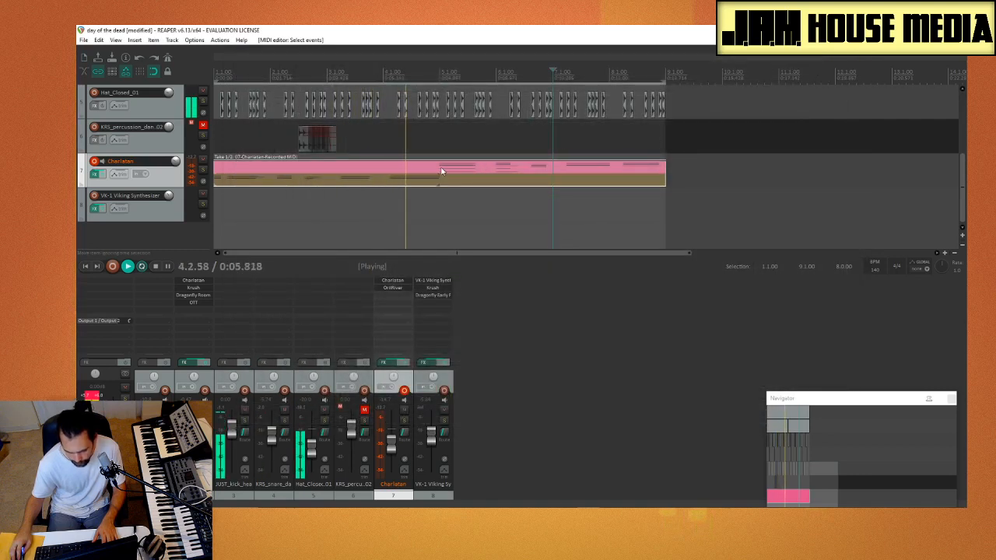
key(space)
key(s)
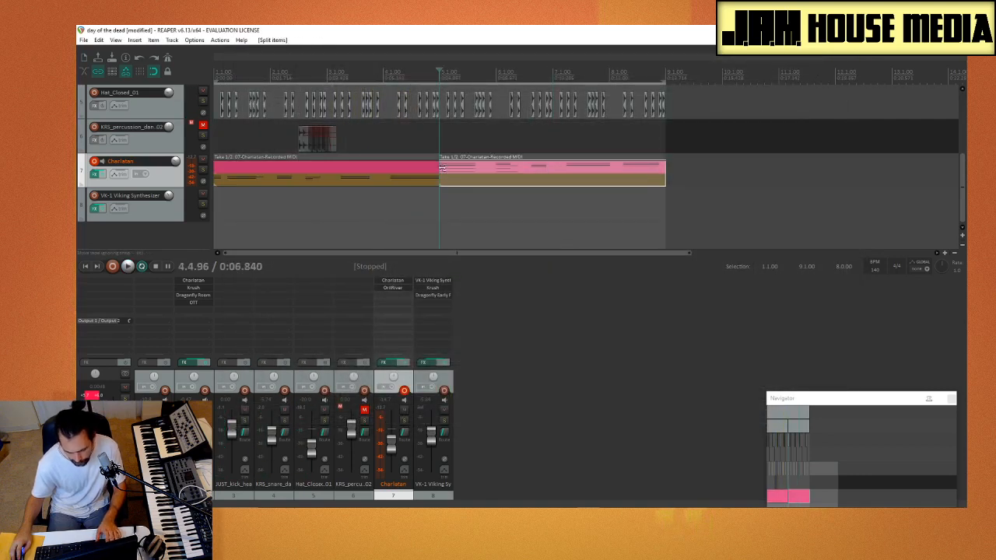
right_click(465, 170)
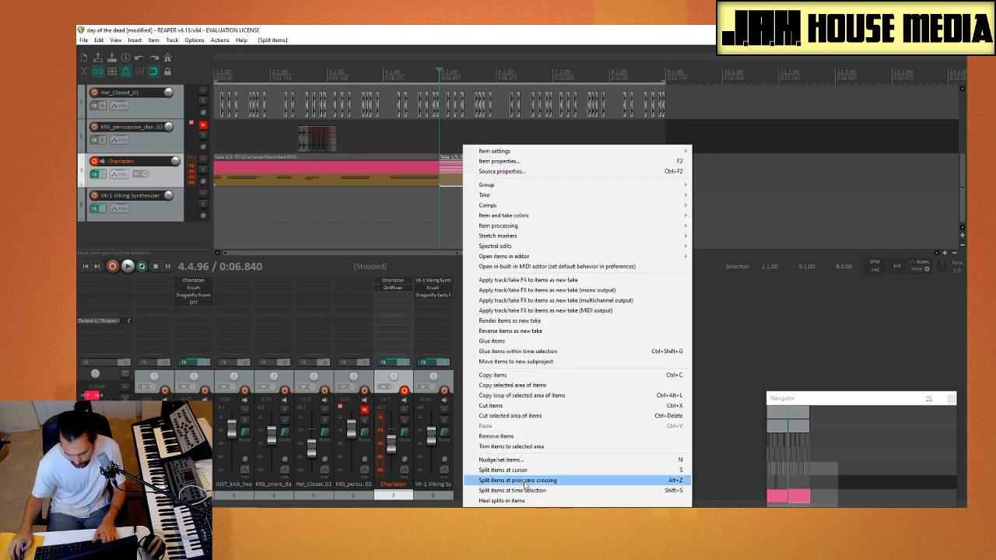
click(626, 352)
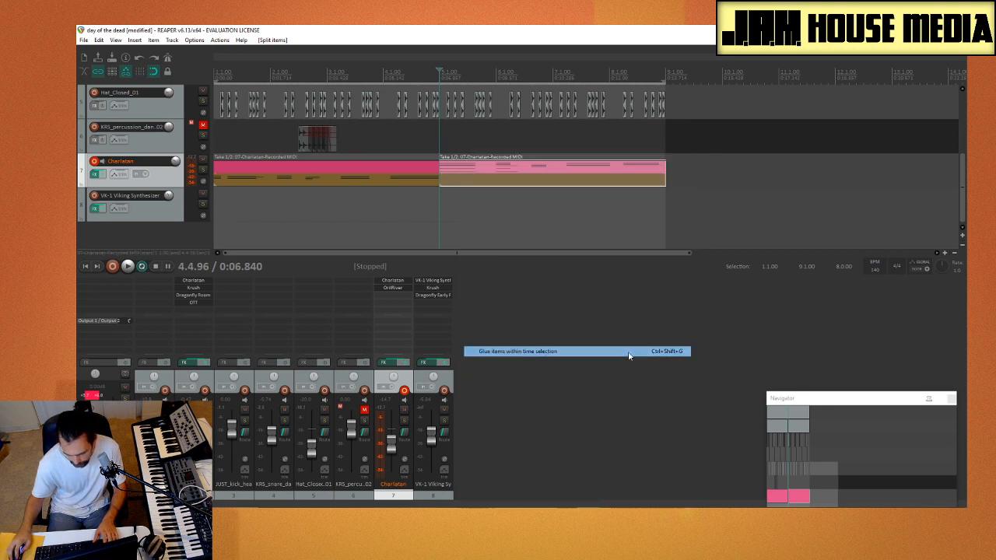
Step: Delete the glued Charlatan item and undo the deletion
click(405, 170)
right_click(414, 168)
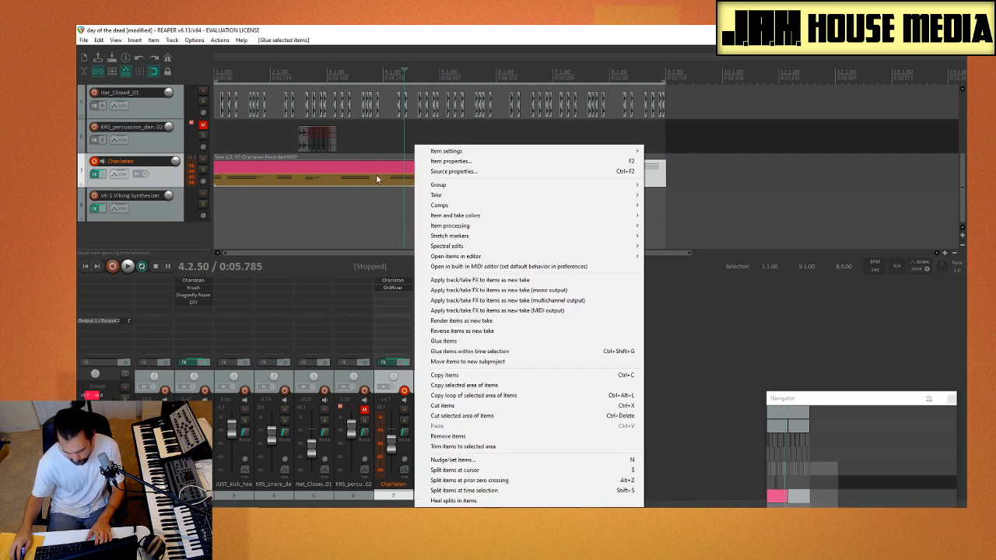
click(368, 169)
key(Delete)
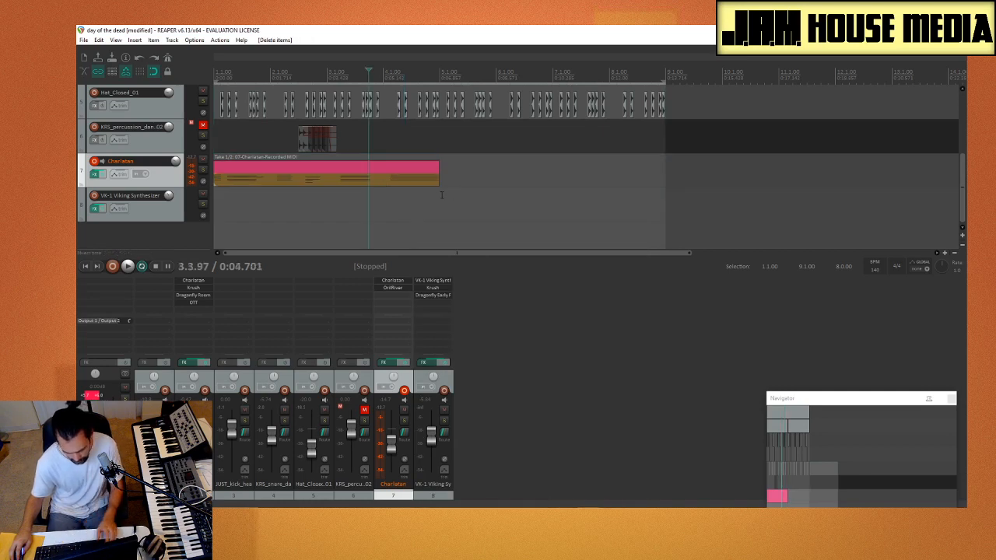
key(ctrl+z)
Step: Trim the empty first half off the glued Charlatan item and move the chords to start at bar 1
click(400, 185)
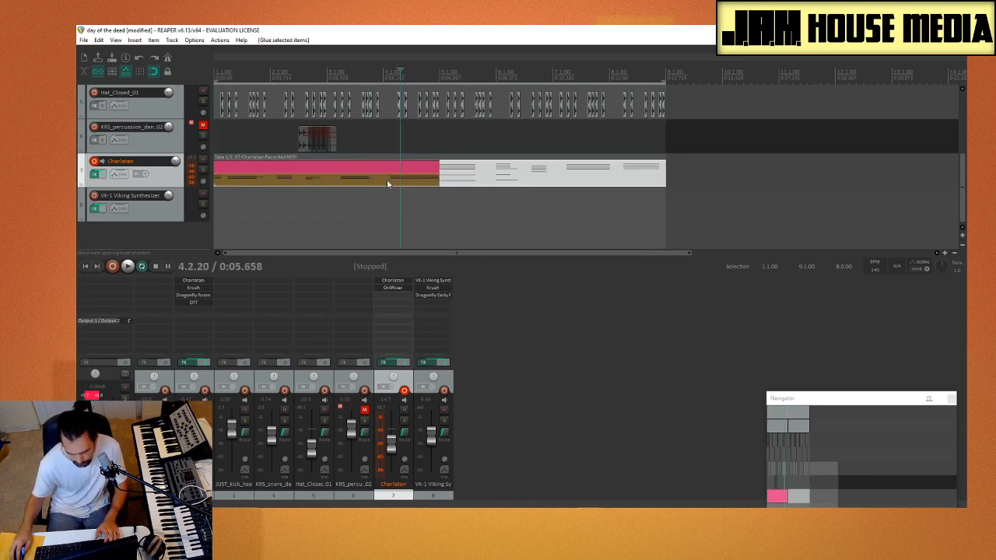
click(260, 172)
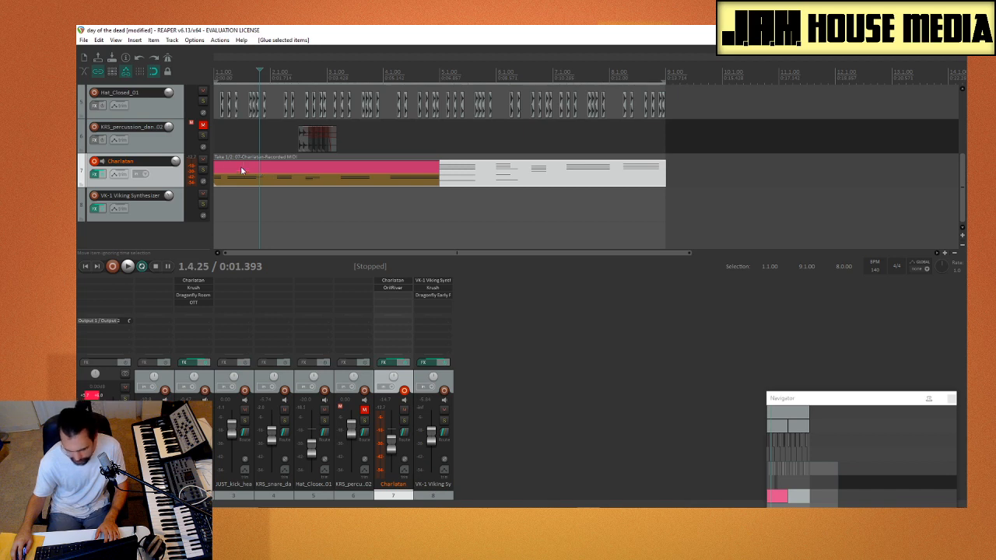
drag(225, 166, 594, 173)
click(402, 180)
click(418, 172)
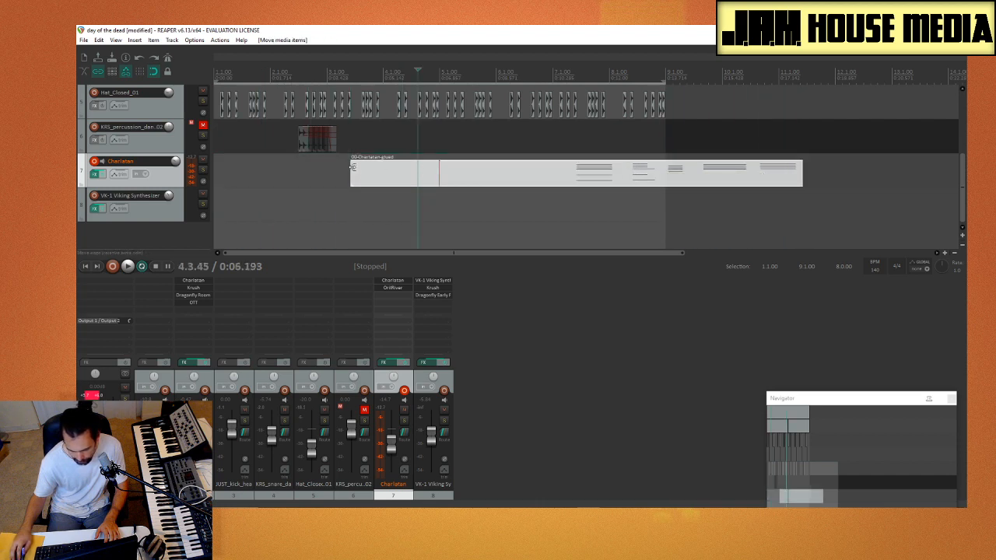
drag(351, 167, 247, 177)
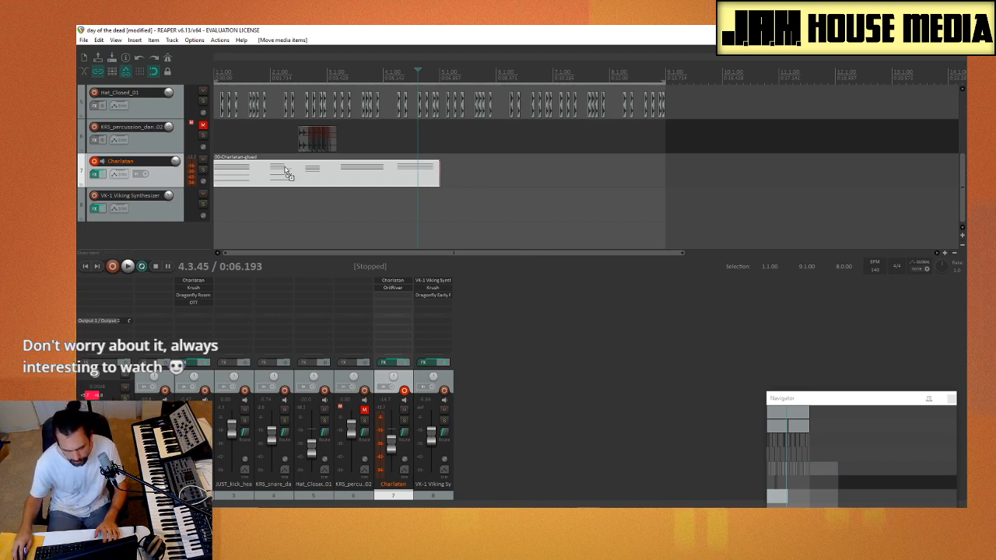
Step: Copy the glued Charlatan item to bar 5 and briefly play the arrangement from the start
drag(285, 170, 516, 179)
key(space)
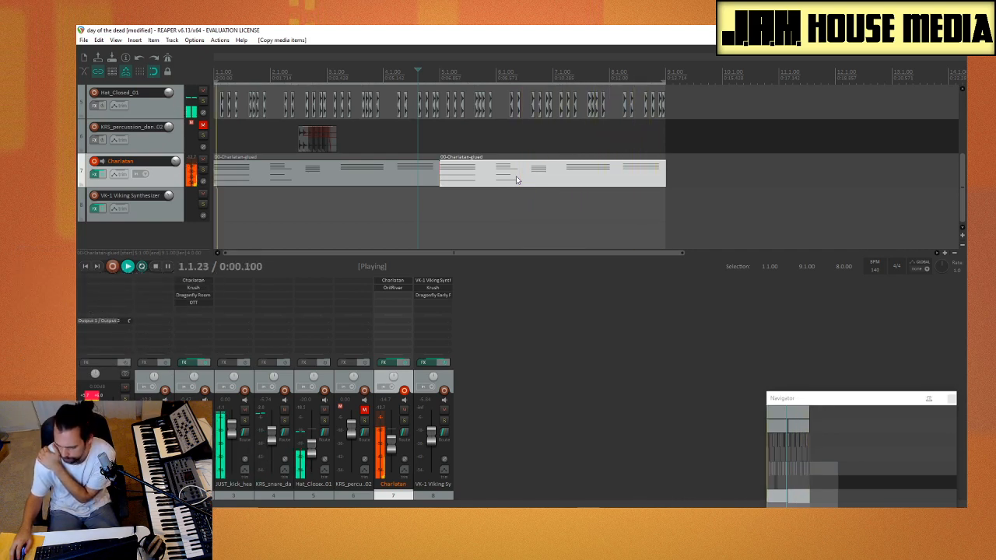
key(space)
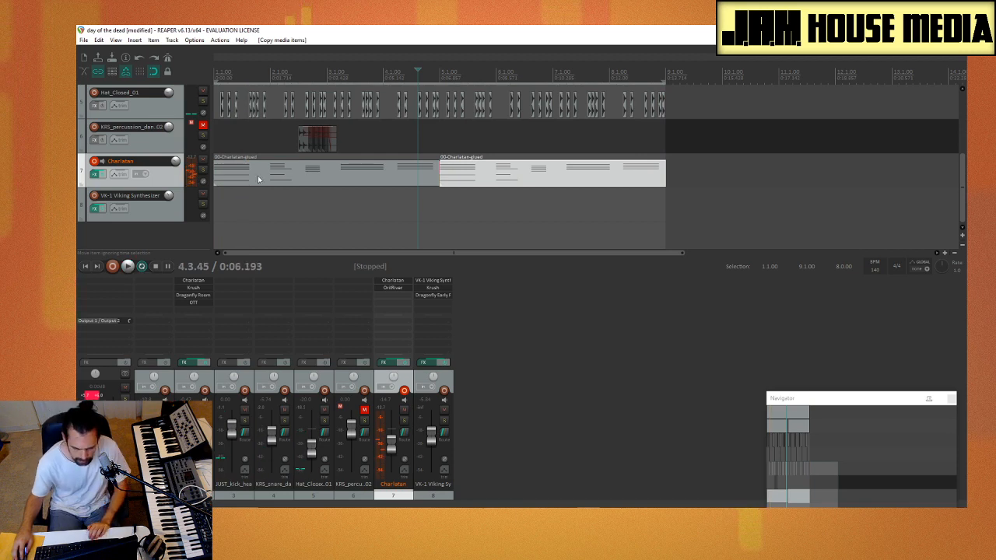
Step: Open the glued Charlatan copy at bar 5 in the MIDI editor
click(257, 179)
click(472, 177)
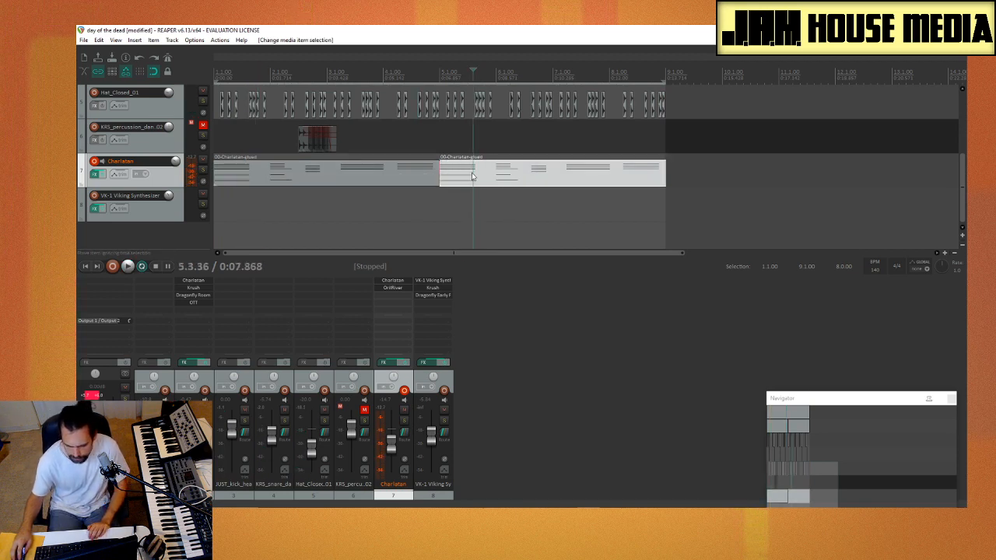
double_click(463, 179)
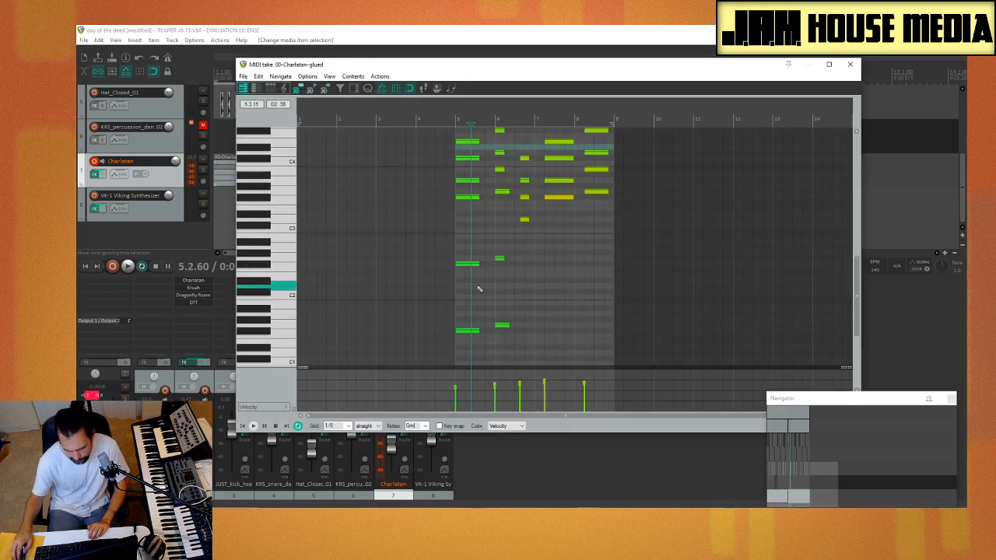
Step: Select the whole first chord at bar 5 of the Charlatan take, shift it slightly later and play it back
scroll(482, 323, down, 2)
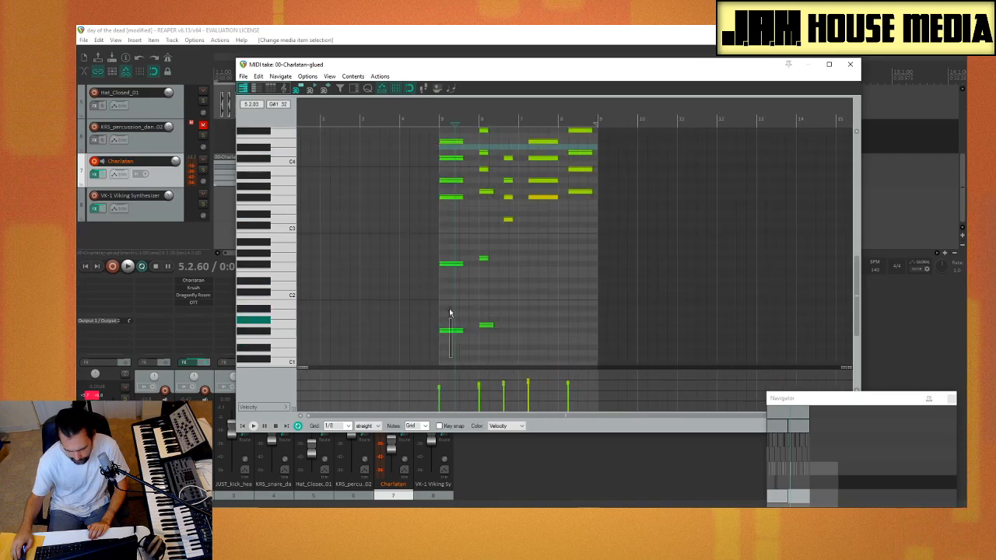
drag(452, 314, 427, 98)
drag(450, 212, 455, 213)
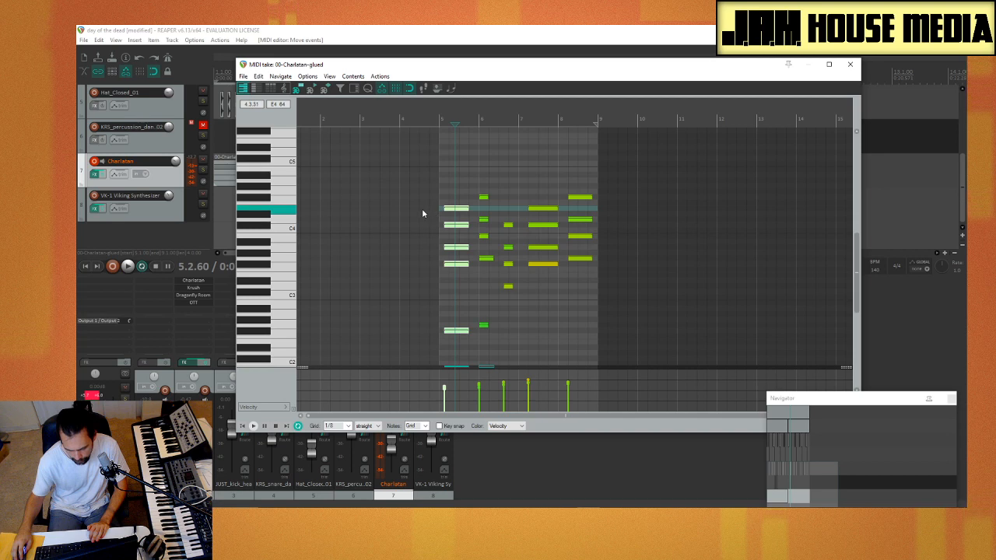
click(425, 213)
key(space)
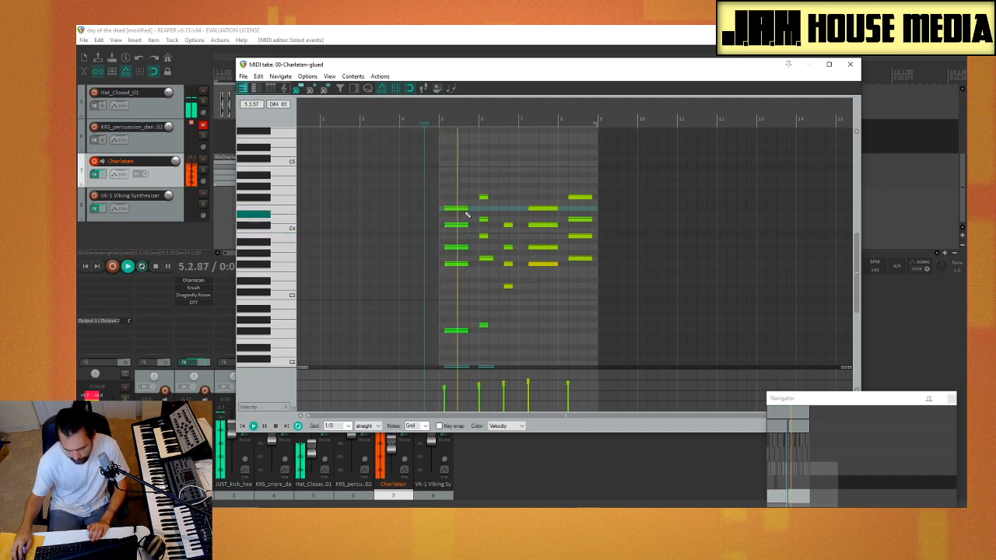
Step: Try to shift the bar 5 chord a little further and listen to its new timing
click(457, 210)
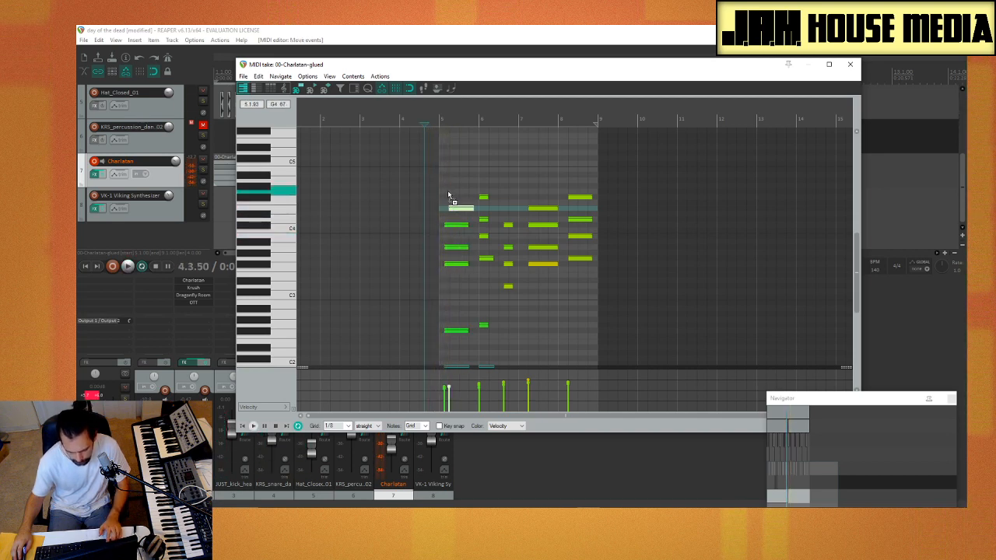
drag(451, 185, 465, 340)
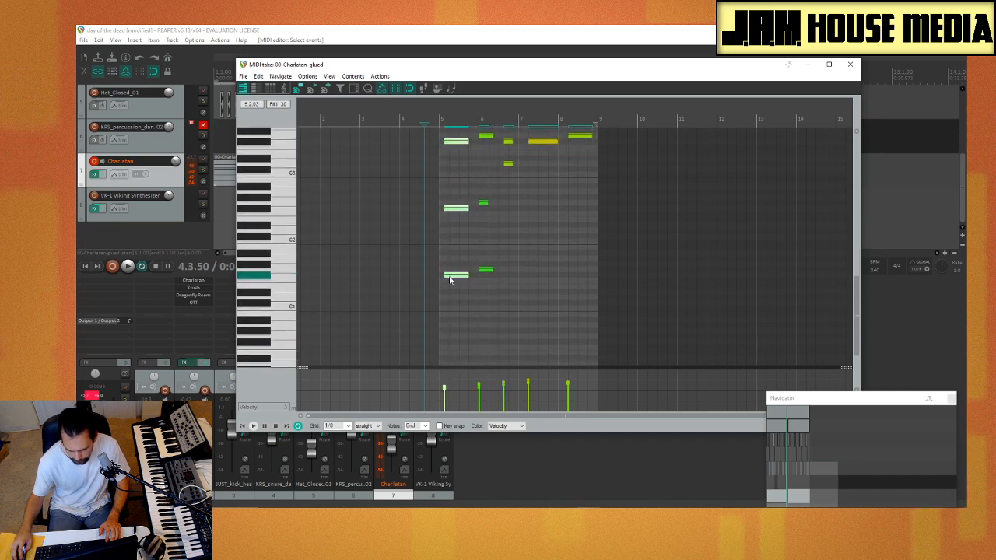
drag(450, 276, 455, 277)
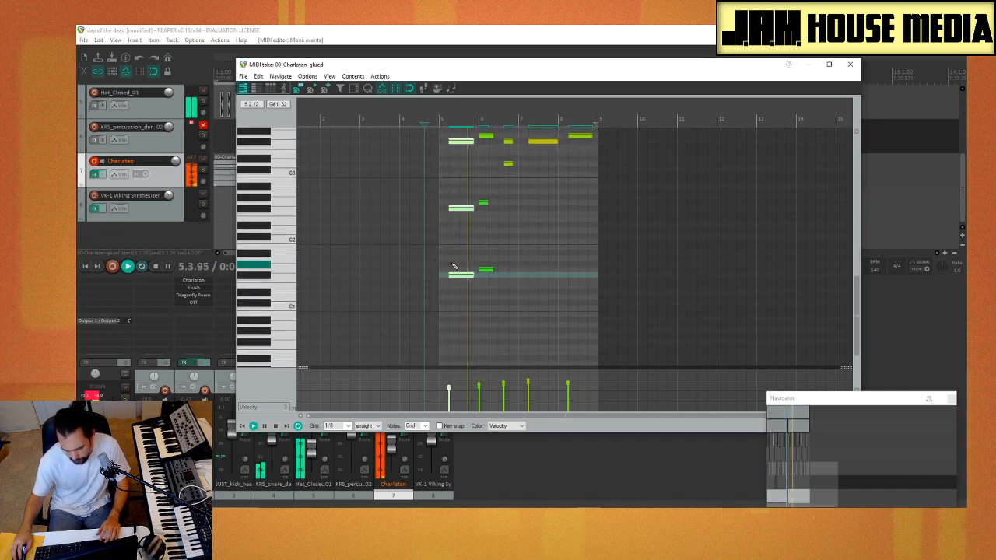
key(space)
Step: Move the bar 5 chord slightly back and the bar 6 chord slightly later, and play the result
drag(487, 305, 445, 263)
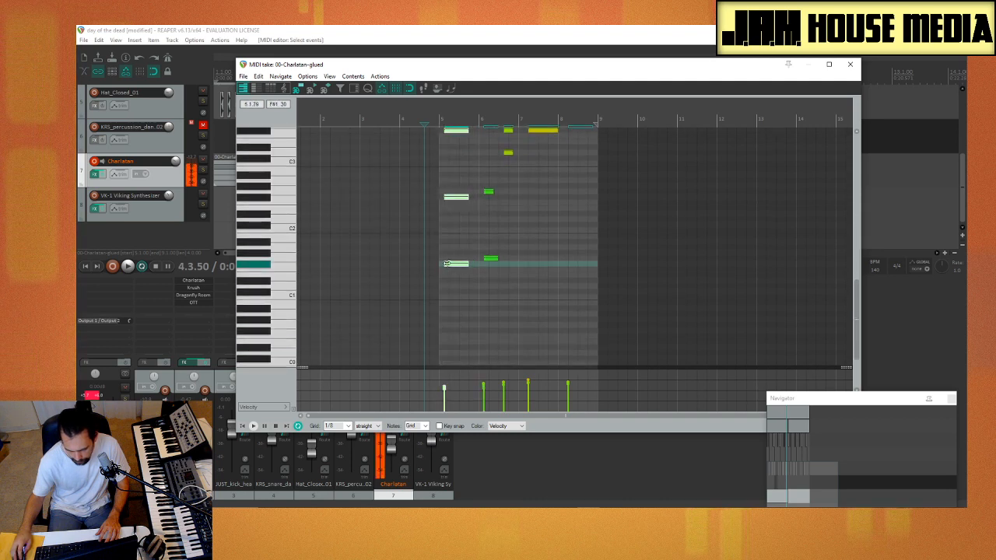
click(419, 273)
key(space)
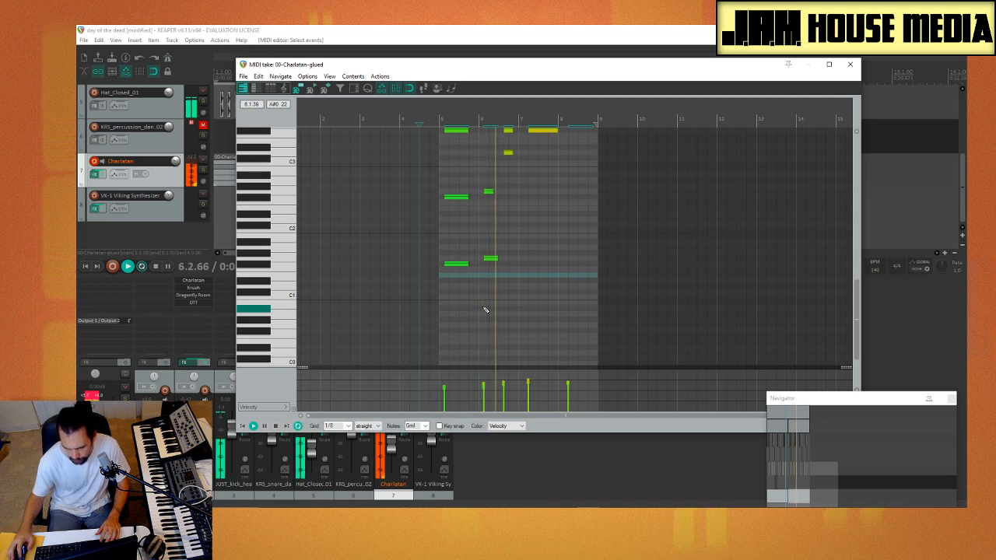
key(space)
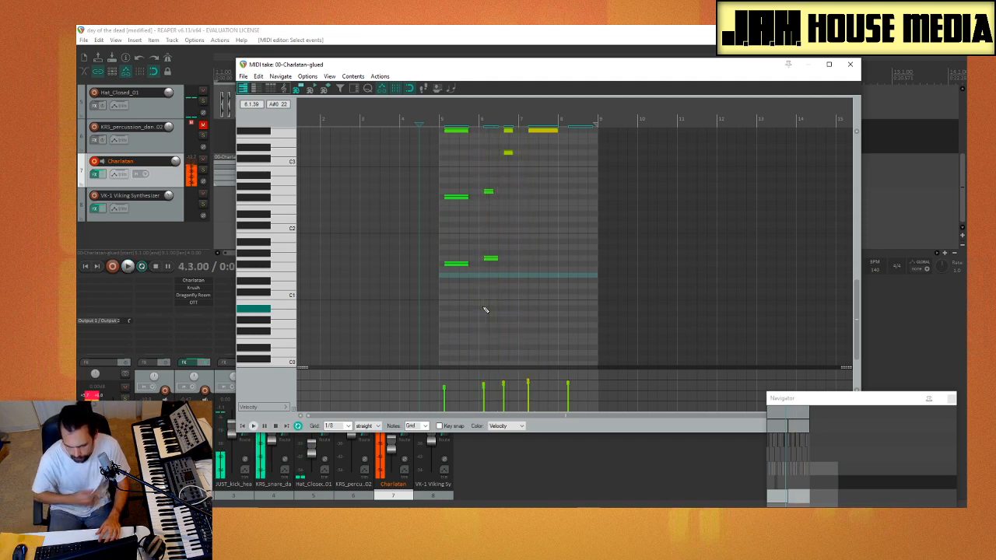
Step: Move the four-note chord at bar 7 slightly earlier and play the take back
scroll(544, 277, down, 4)
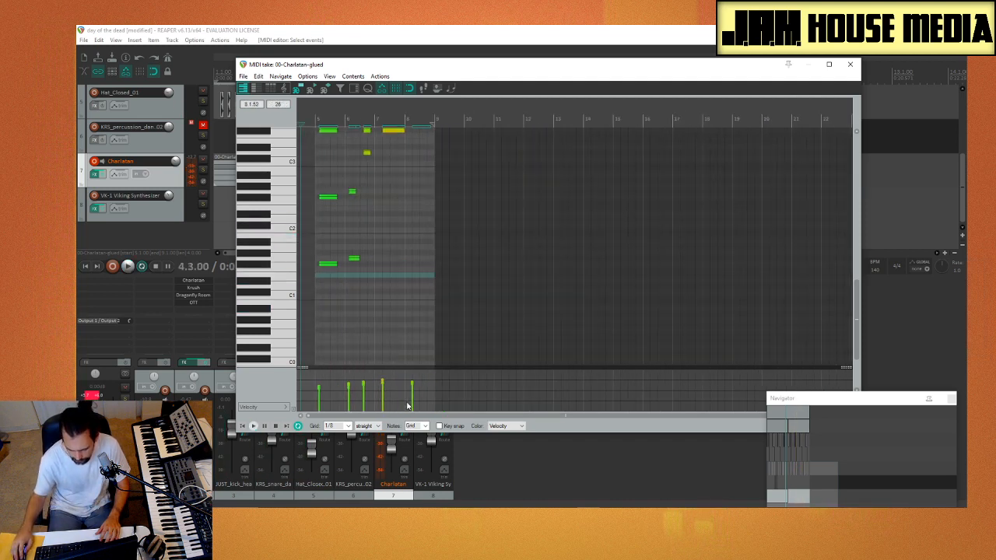
scroll(391, 199, up, 5)
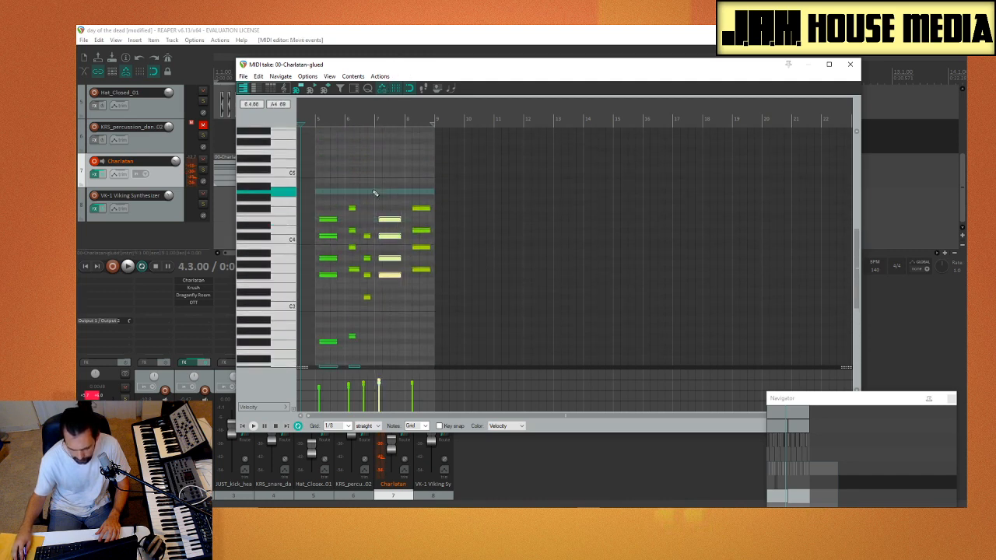
click(374, 193)
key(space)
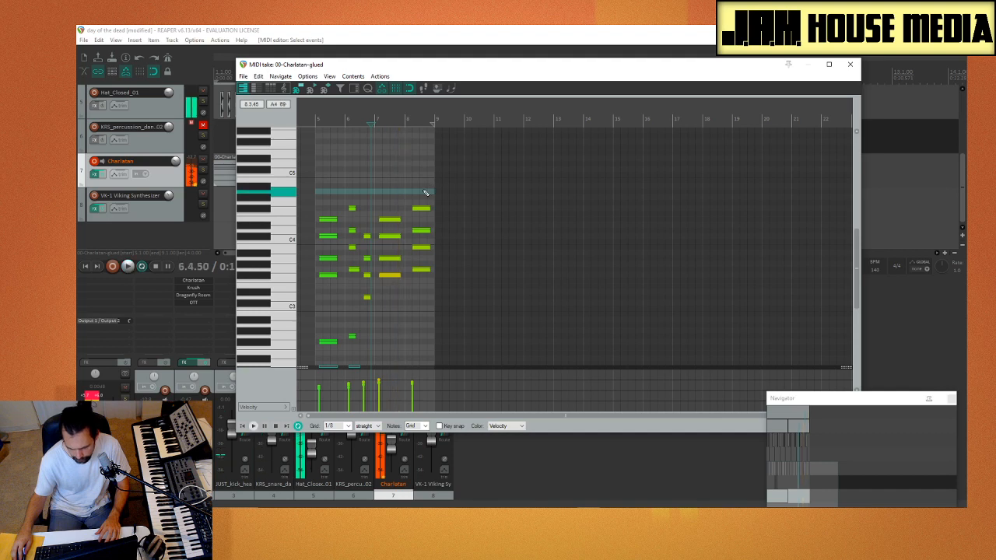
Step: Move the last chord at bar 8 slightly earlier and close the MIDI editor
drag(424, 287, 425, 287)
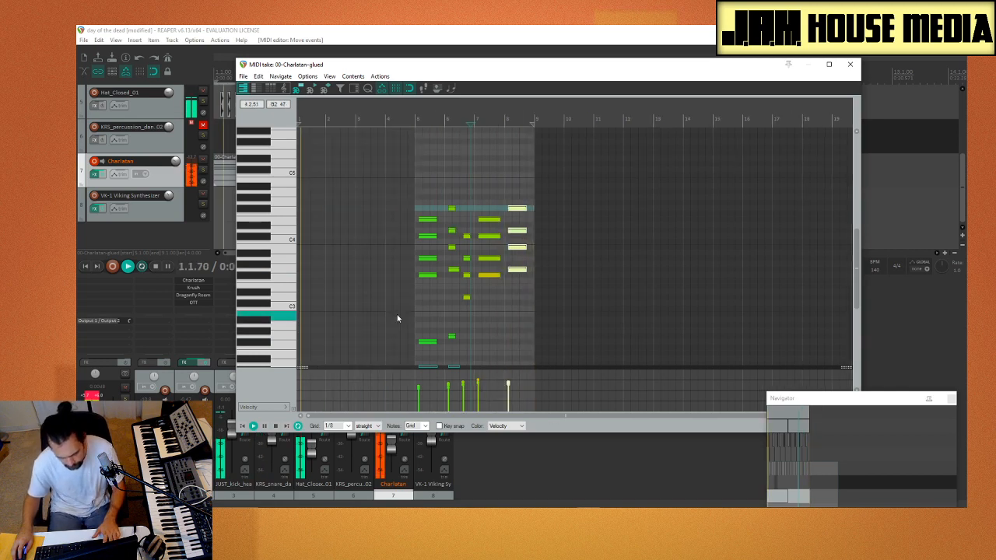
key(ctrl+e)
click(267, 55)
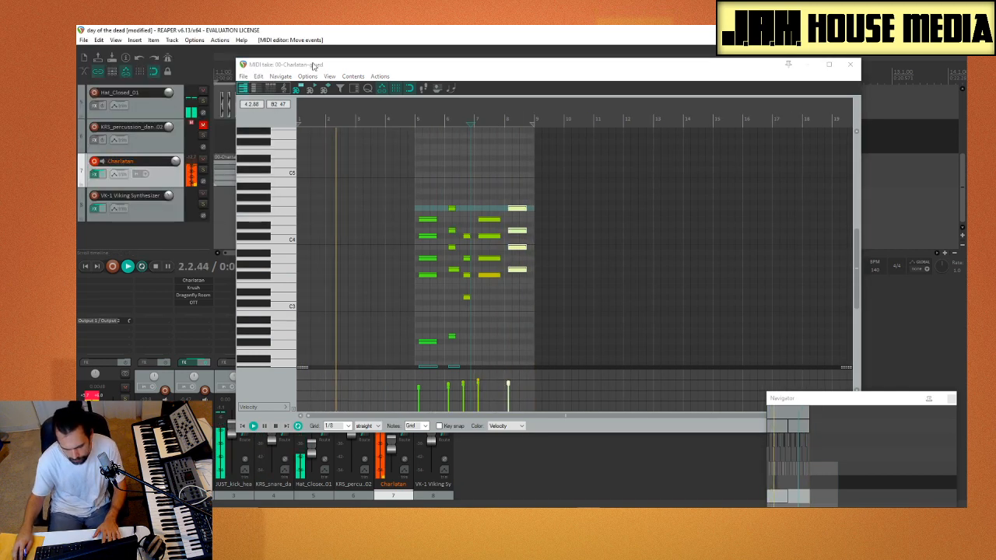
click(850, 64)
Step: Replace the Charlatan chord item in bars 1 to 4 with a copy of the edited item starting at bar 5
drag(505, 171, 167, 181)
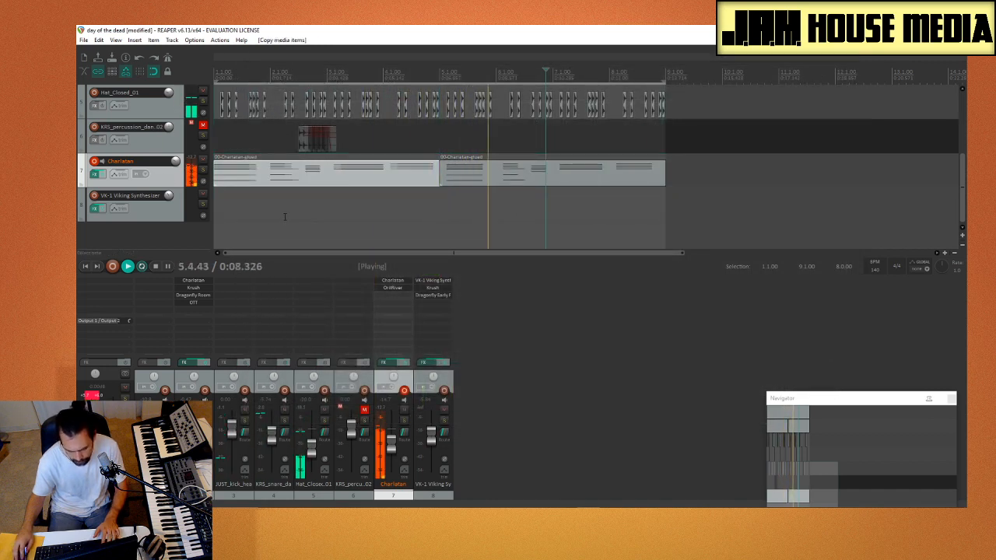
ctrl+click(289, 180)
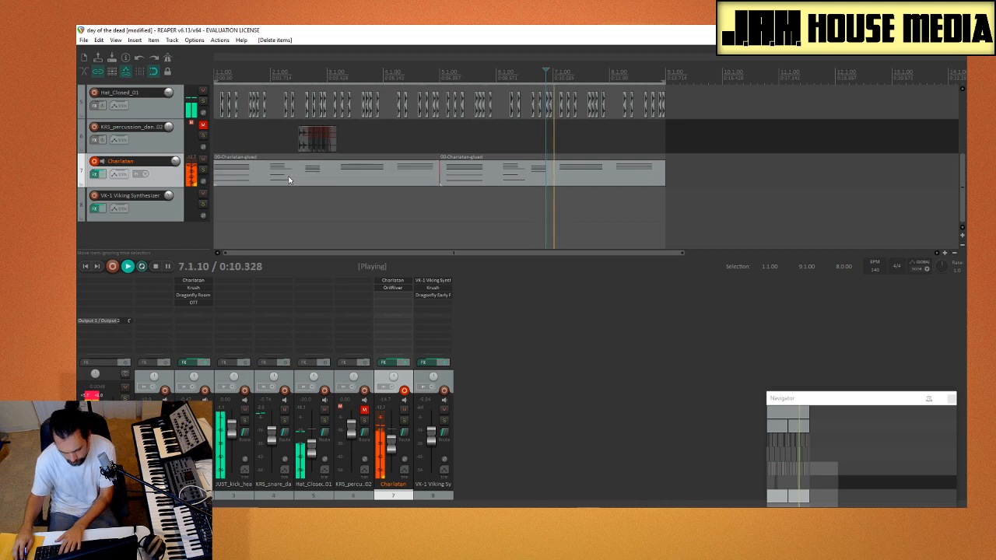
click(303, 180)
key(Delete)
drag(518, 183, 292, 183)
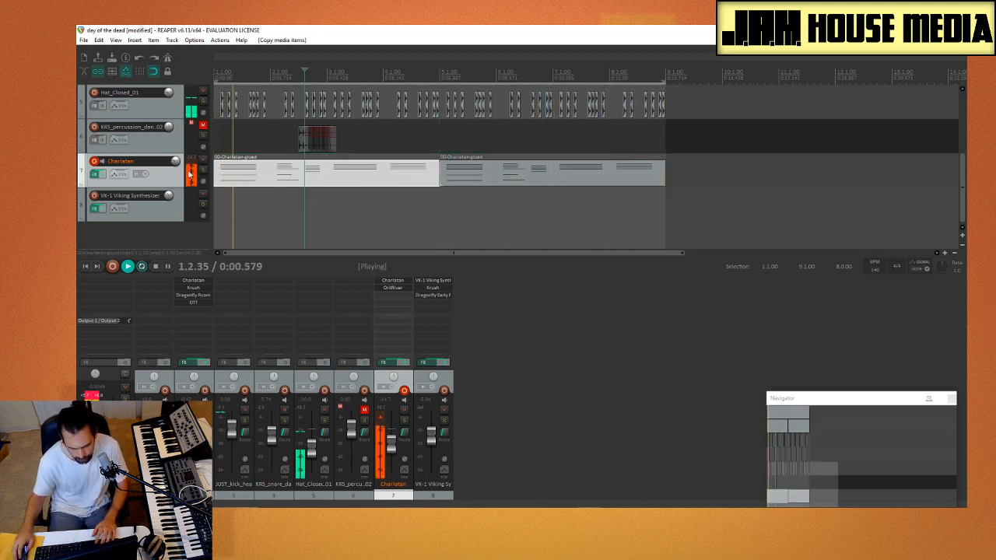
Step: Watch the first track's clip in the Video Window during playback and close the window
scroll(560, 136, up, 2)
scroll(560, 136, down, 3)
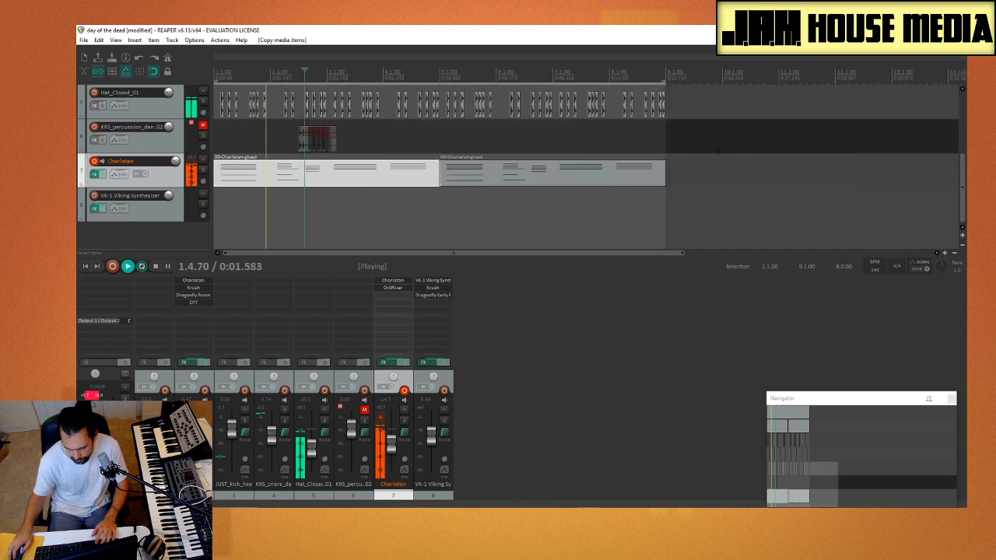
scroll(164, 115, up, 3)
click(156, 115)
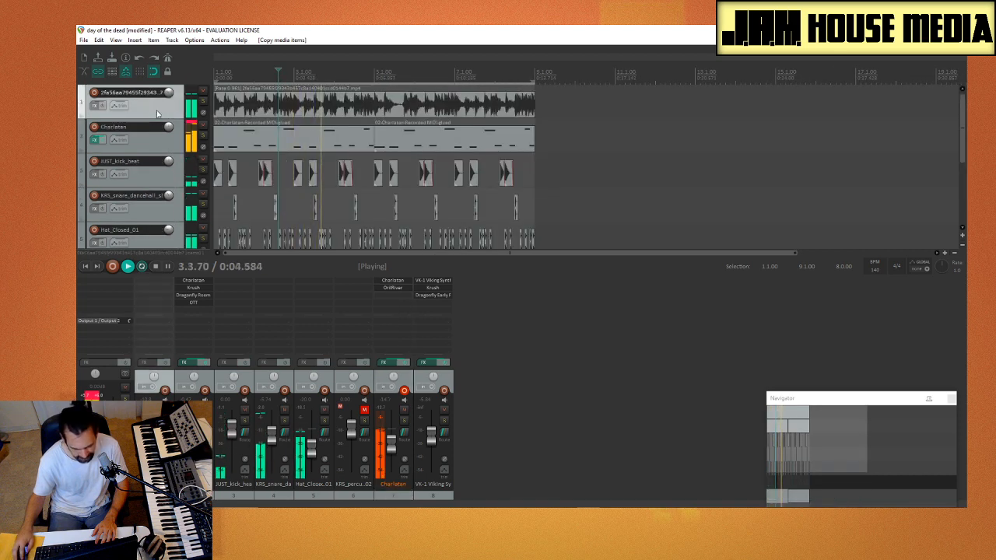
key(ctrl+shift+v)
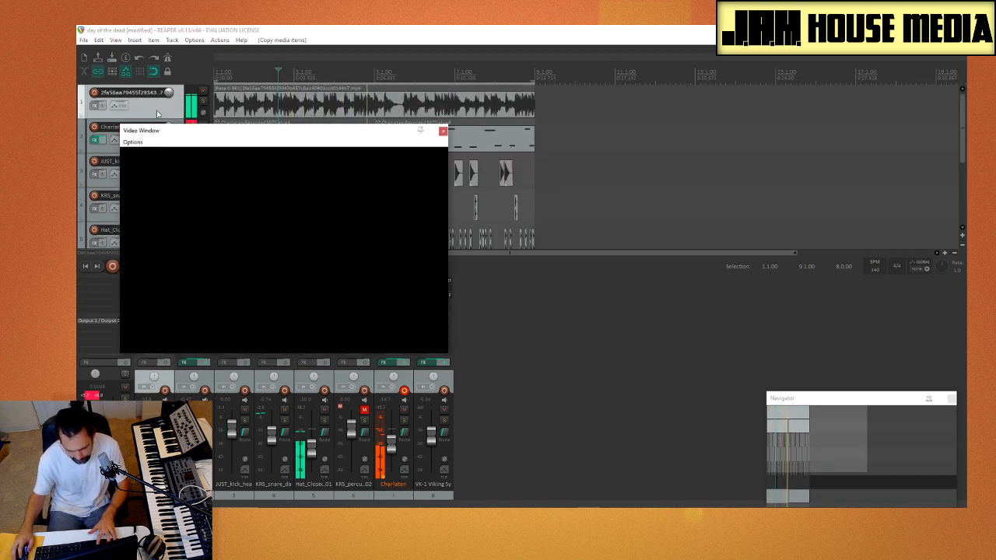
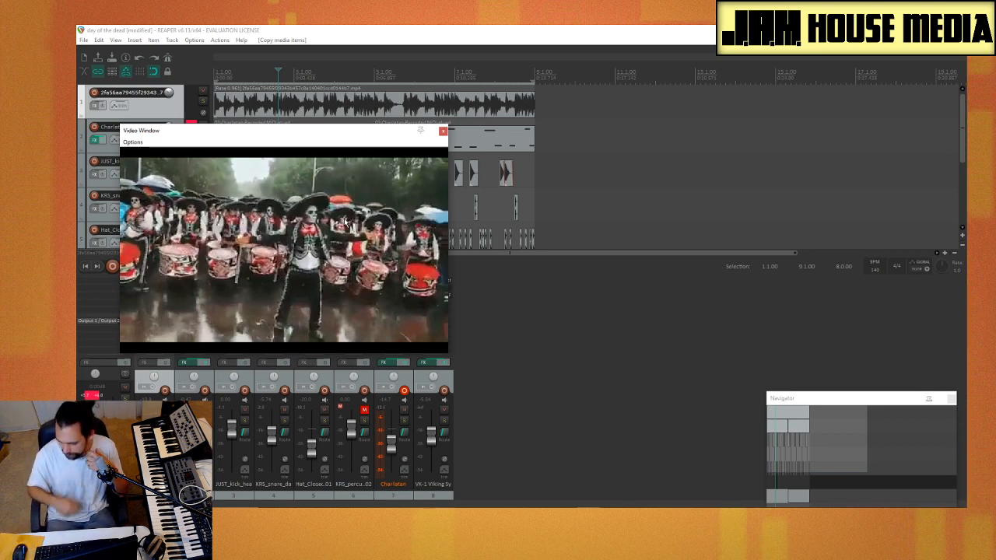
click(442, 130)
Step: Mute the Charlatan chord track, track 7
scroll(224, 177, down, 5)
scroll(220, 185, up, 4)
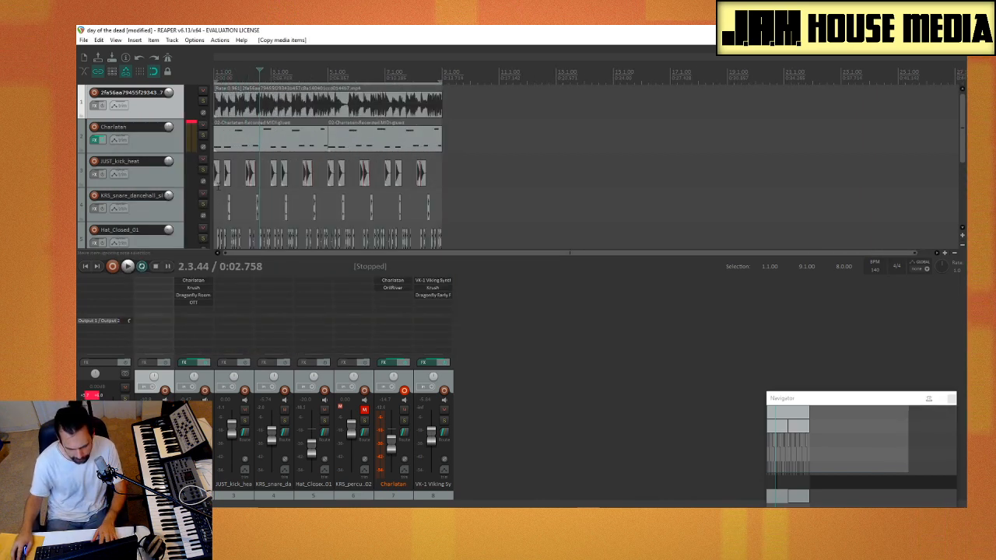
scroll(117, 209, down, 4)
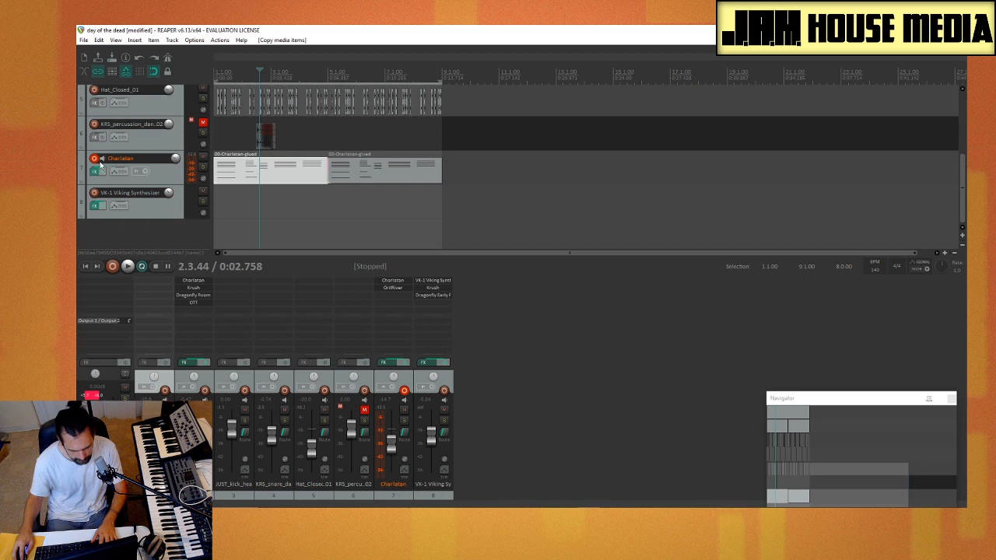
click(101, 158)
Step: Play the arrangement without the Charlatan chords while watching the first track's clip in the Video Window
scroll(244, 185, up, 4)
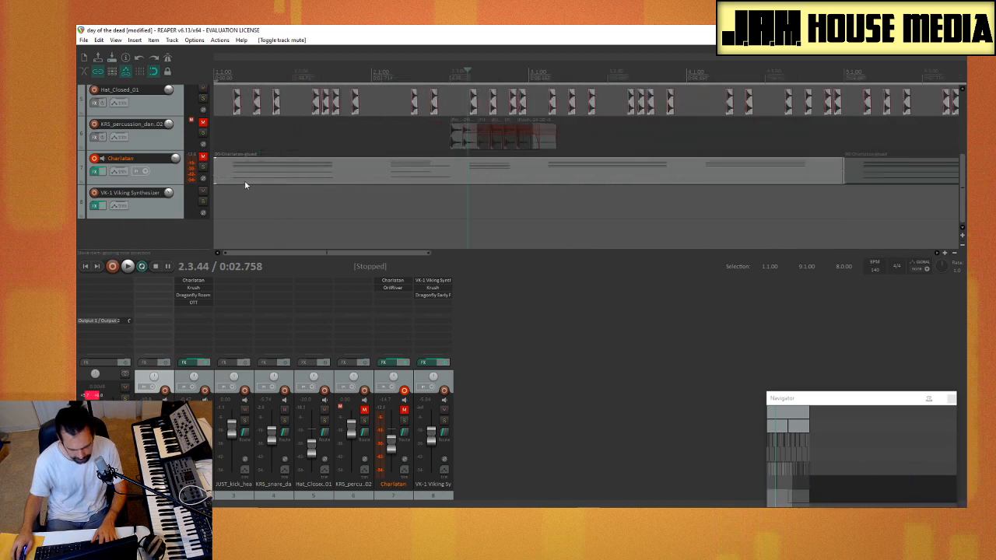
scroll(244, 185, down, 3)
scroll(244, 185, up, 1)
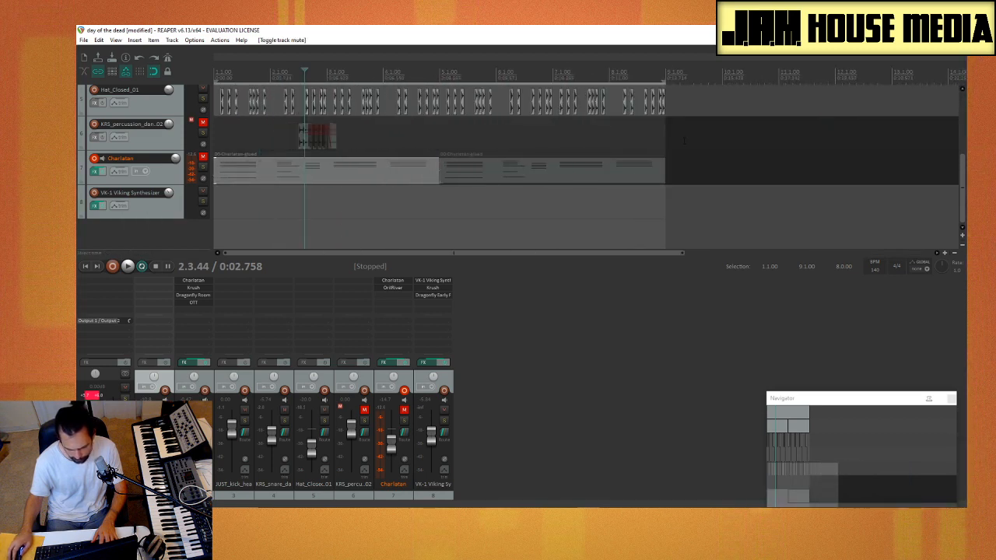
scroll(830, 117, up, 5)
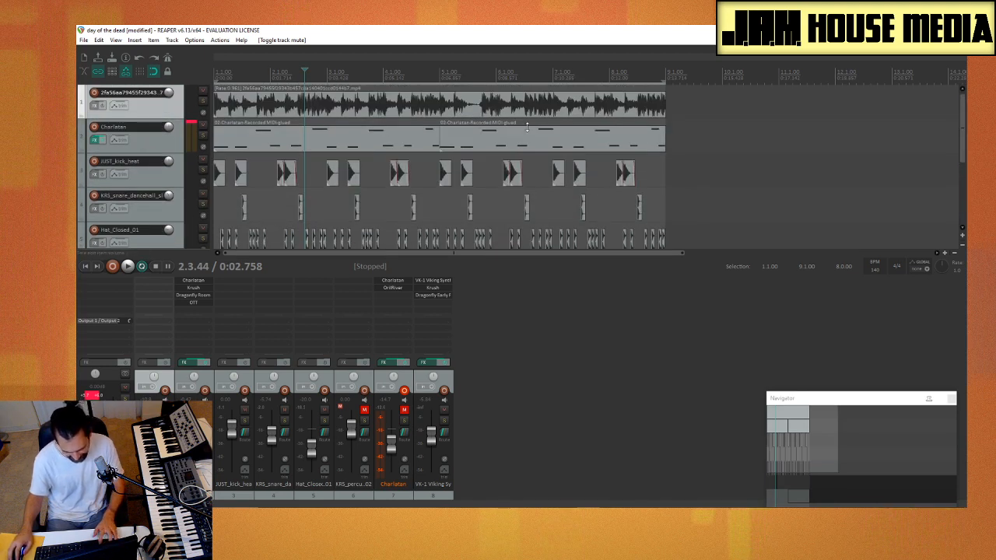
key(space)
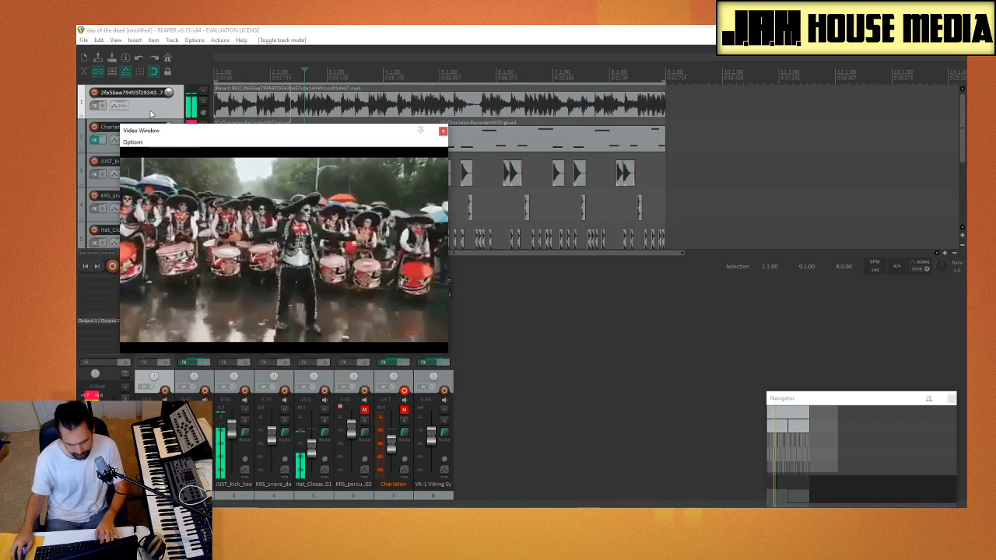
click(156, 115)
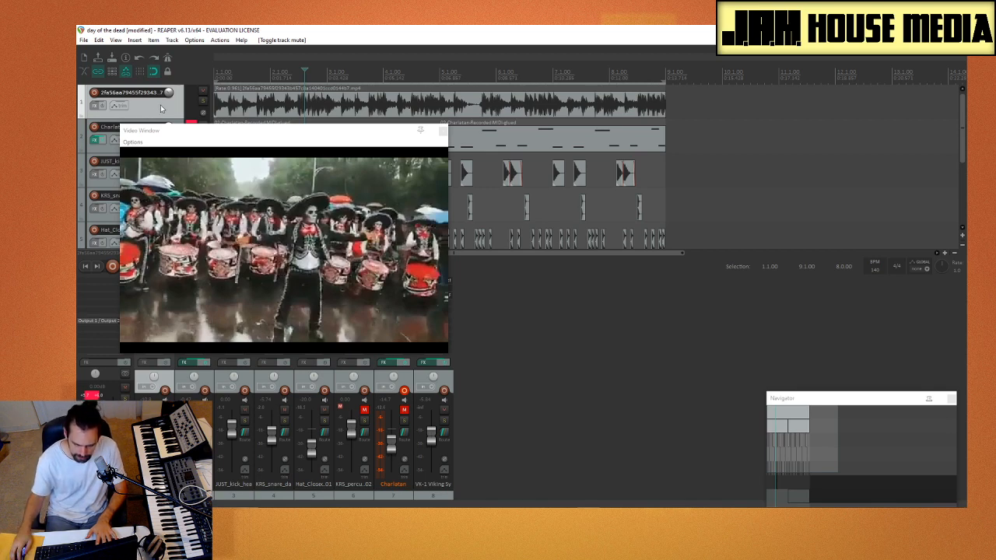
Step: Save the day of the dead project and close the Video Window
key(ctrl+n)
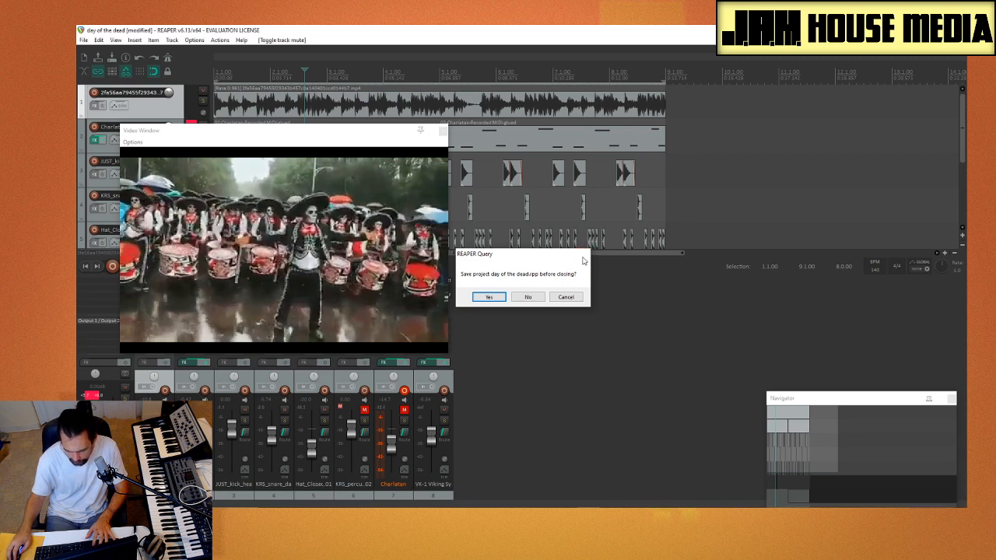
key(Escape)
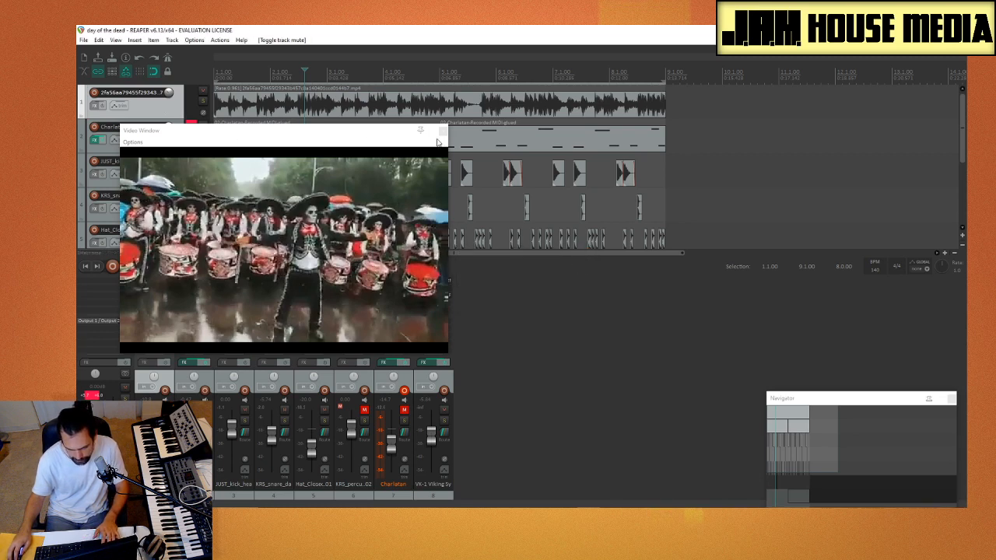
click(442, 137)
click(442, 133)
click(350, 109)
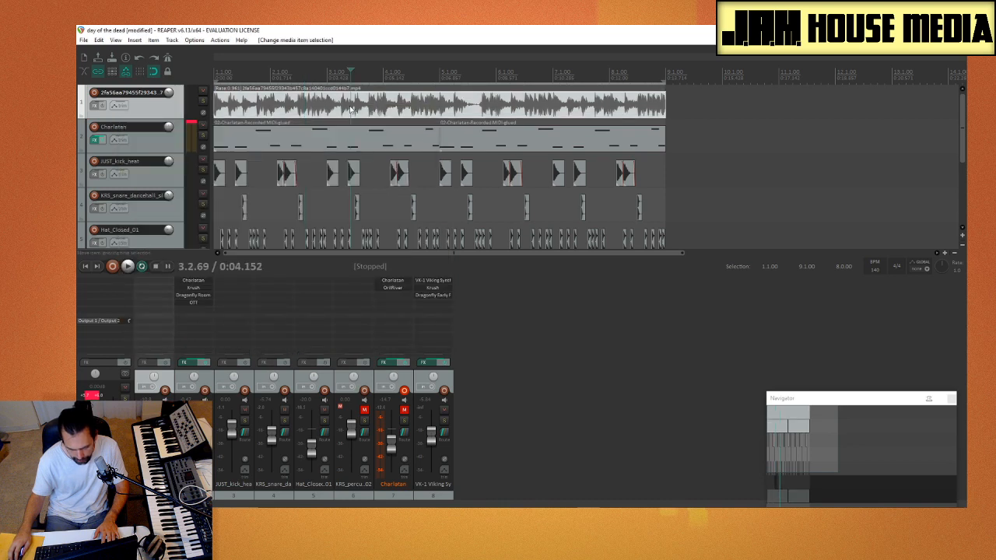
right_click(336, 109)
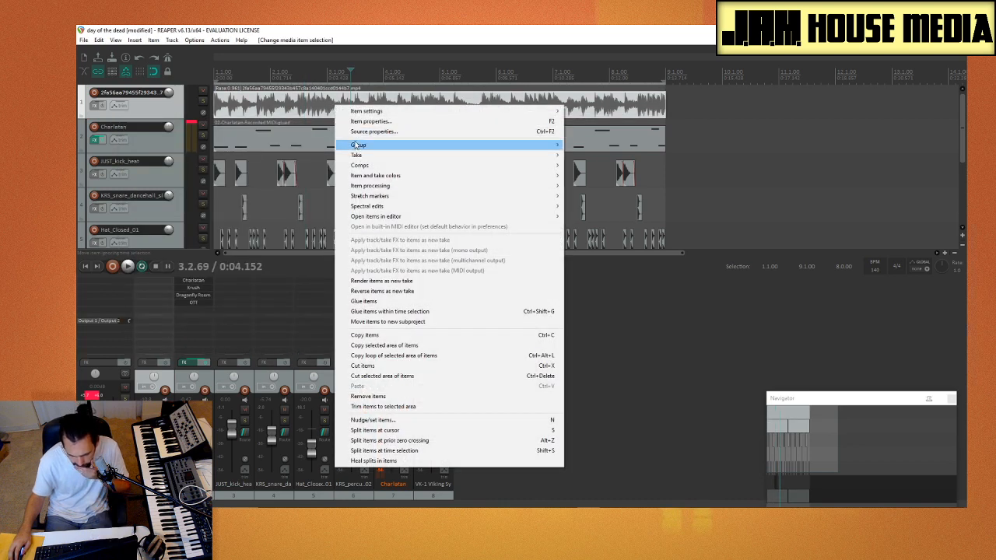
mouse_move(354, 146)
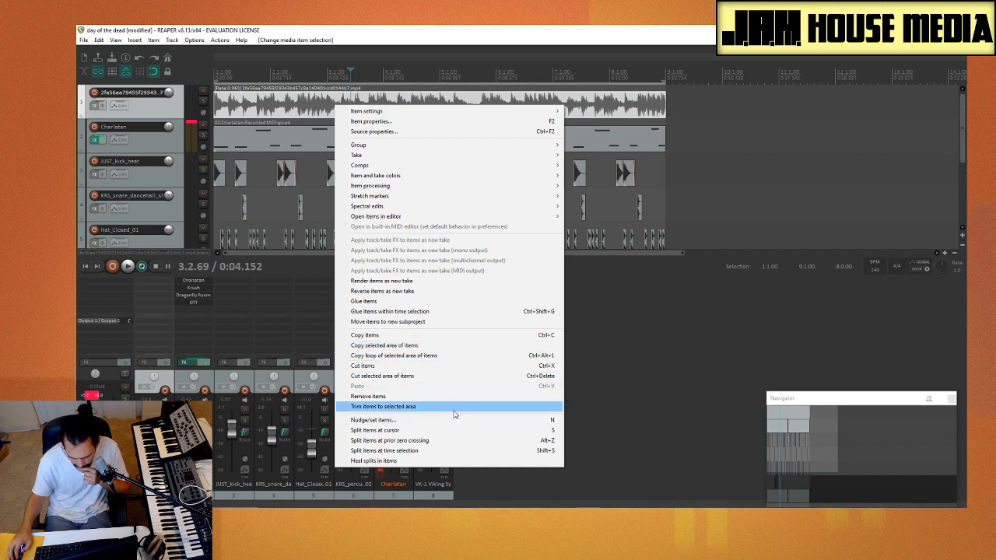
click(729, 155)
click(728, 151)
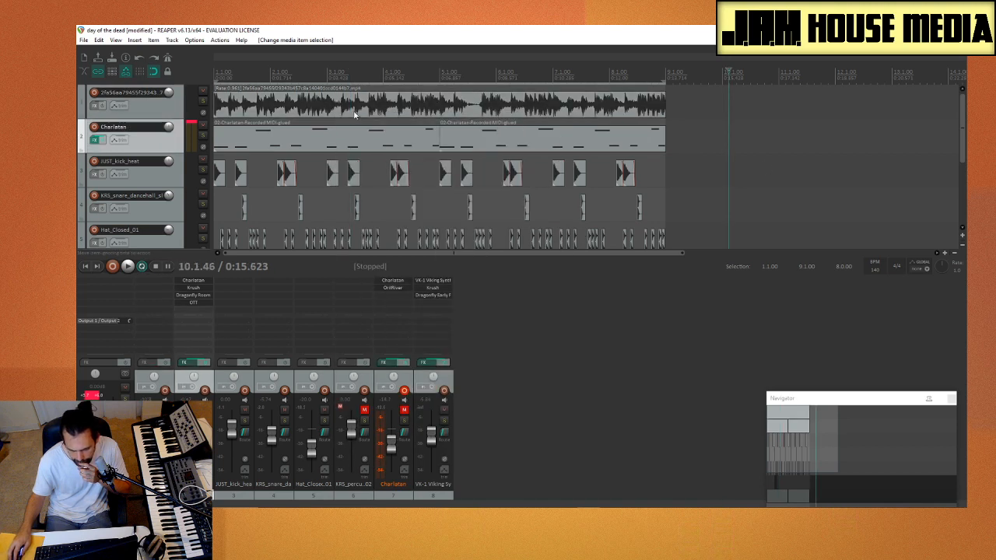
Step: Try gluing the first track's video clip within the time selection, and undo the glue
click(348, 107)
right_click(381, 112)
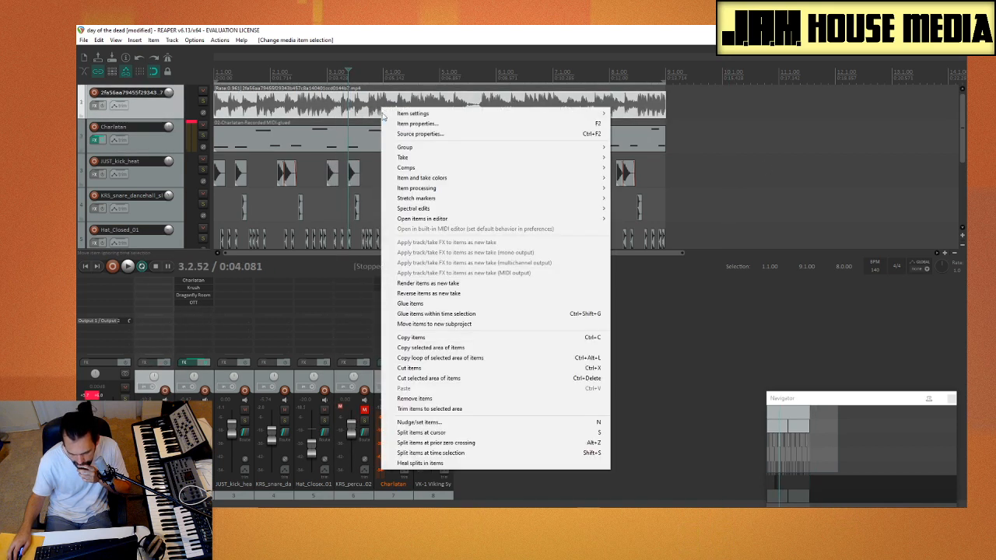
click(473, 314)
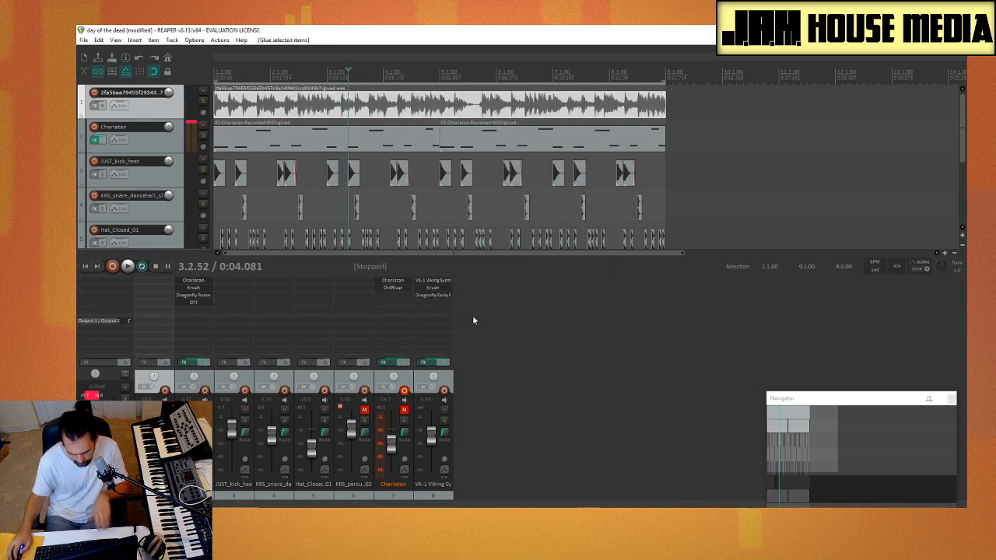
click(326, 135)
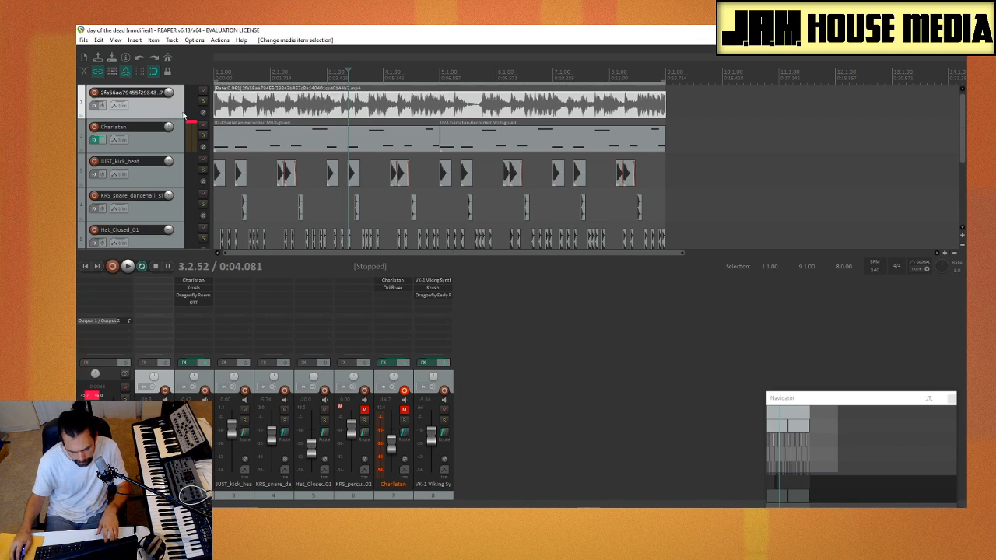
Step: Copy the first track's video clip onto a new track below the VK-1 Viking Synthesizer track and glue the copy
drag(292, 105, 152, 119)
mouse_move(132, 123)
mouse_down()
mouse_move(133, 242)
mouse_move(431, 157)
mouse_move(243, 224)
mouse_up()
right_click(299, 203)
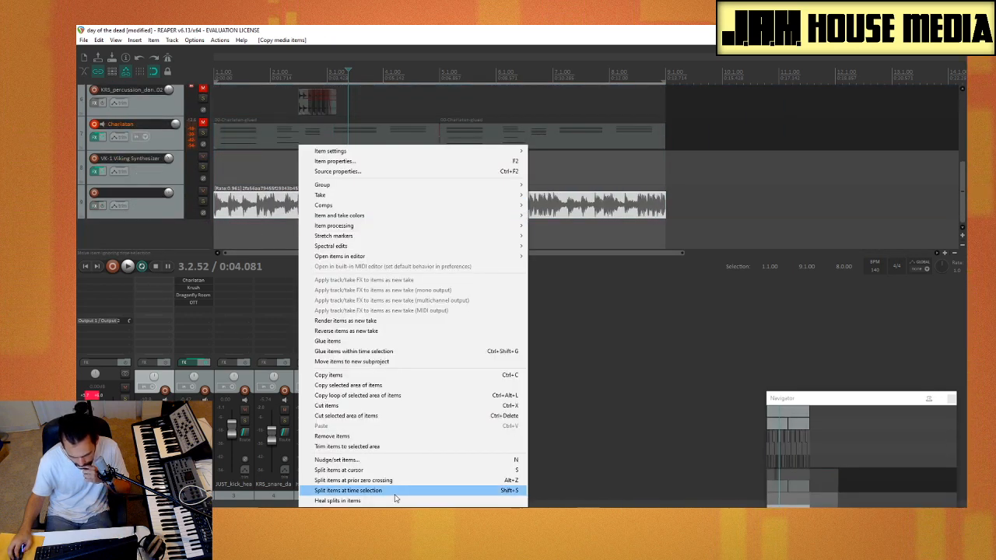
click(356, 343)
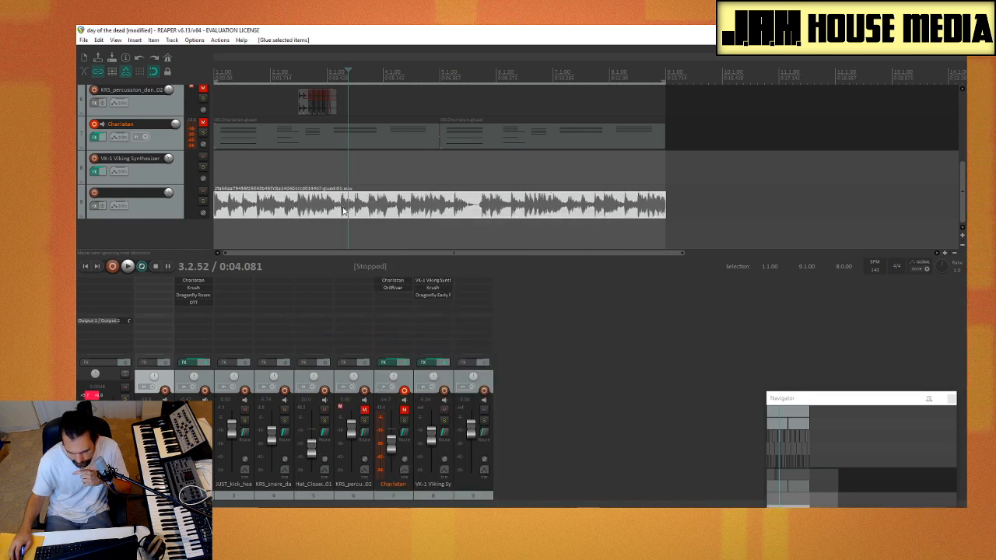
Step: Move the glued audio track directly beneath the video track and solo it during playback
click(329, 210)
drag(329, 210, 84, 128)
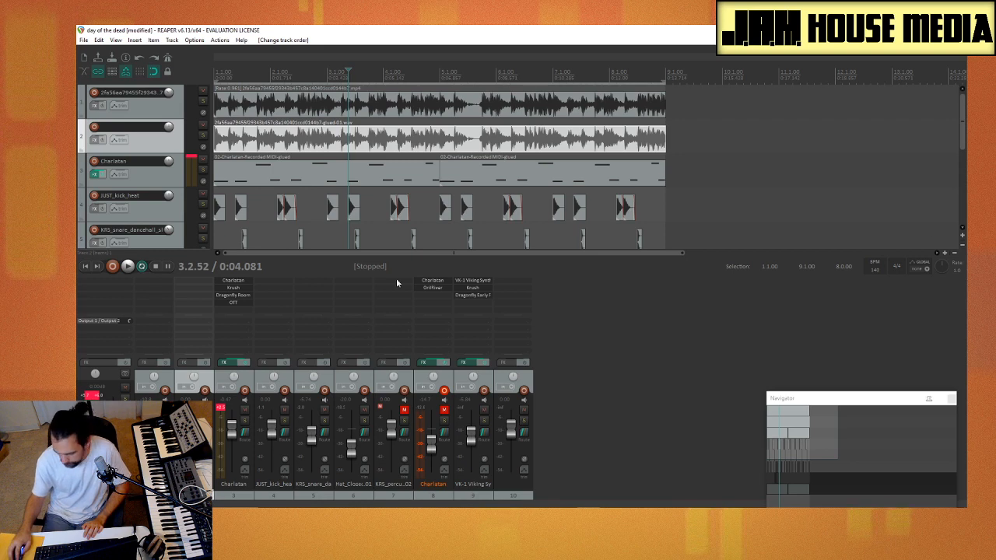
key(space)
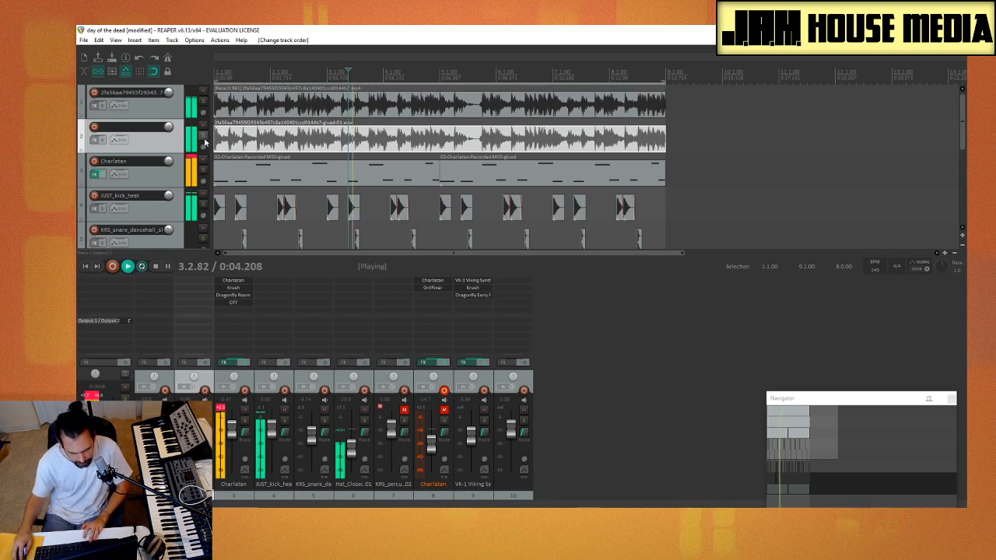
click(202, 134)
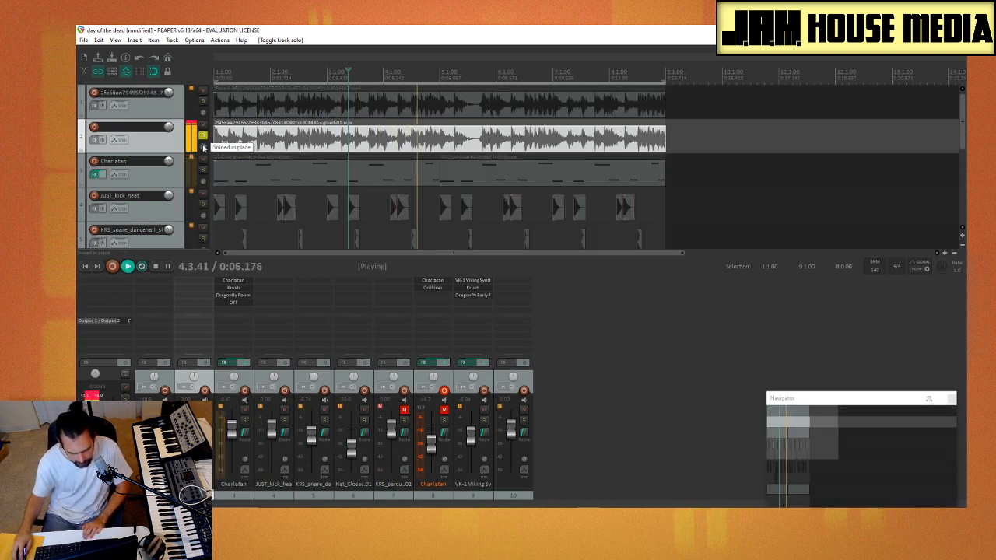
Step: Add the ReaEQ equalizer to the glued audio track, track 2
click(95, 140)
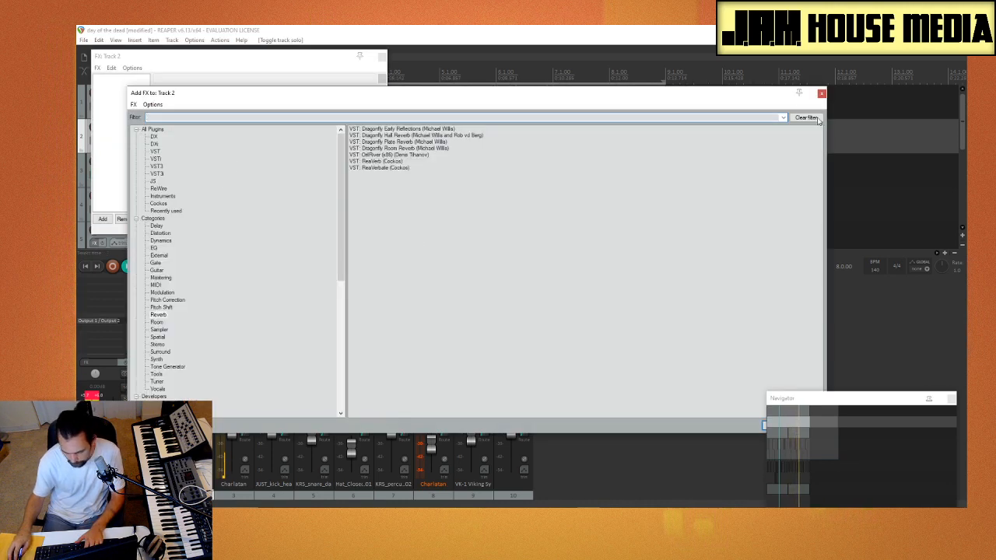
click(154, 248)
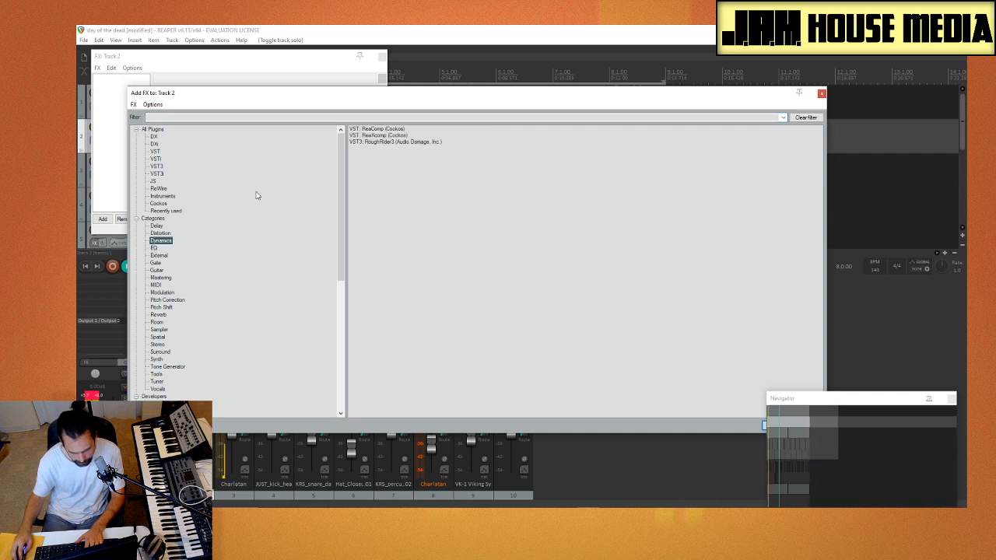
click(154, 247)
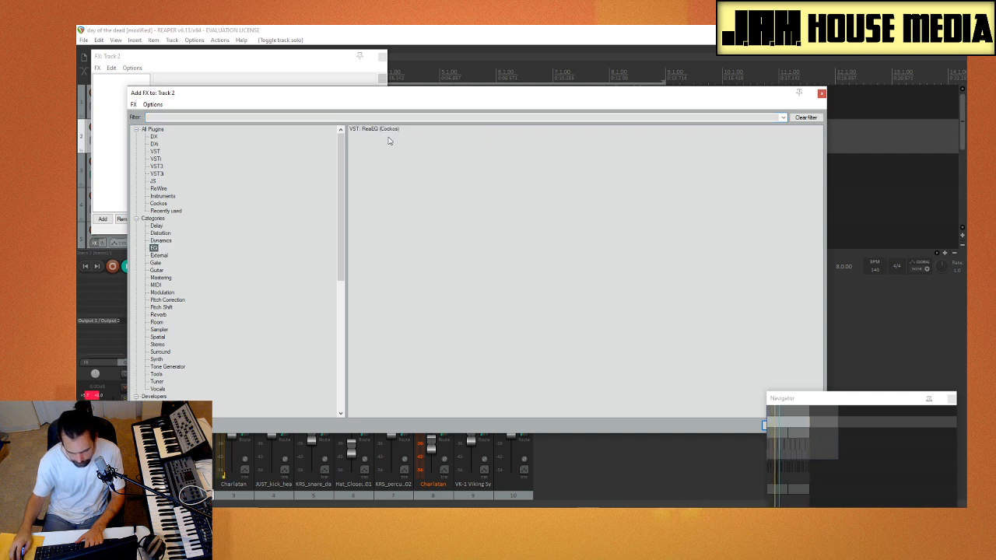
double_click(387, 129)
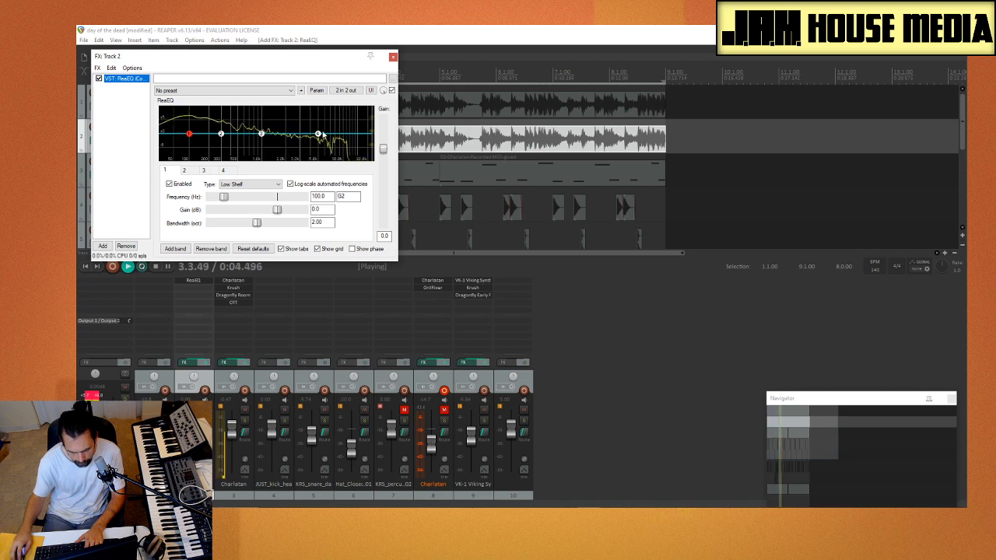
Step: Cut track 2's highs with ReaEQ's band 4 high shelf at about 233 Hz and -inf gain, and close the effects window
drag(319, 135, 220, 256)
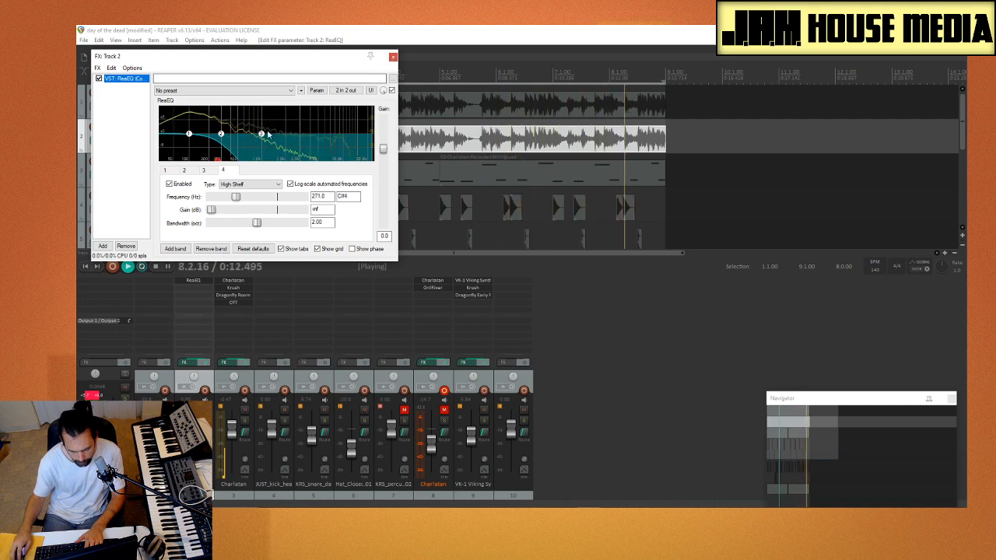
drag(218, 163, 214, 165)
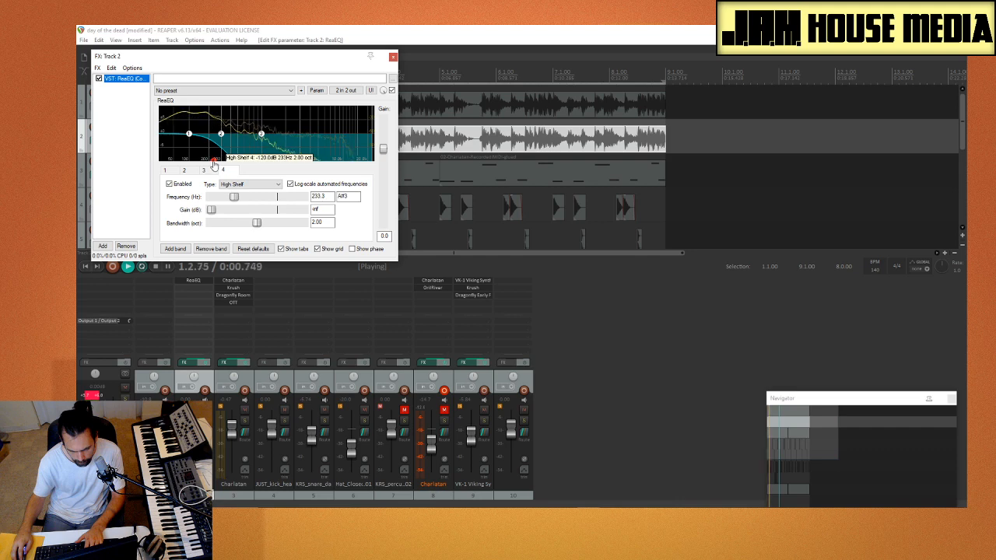
click(394, 58)
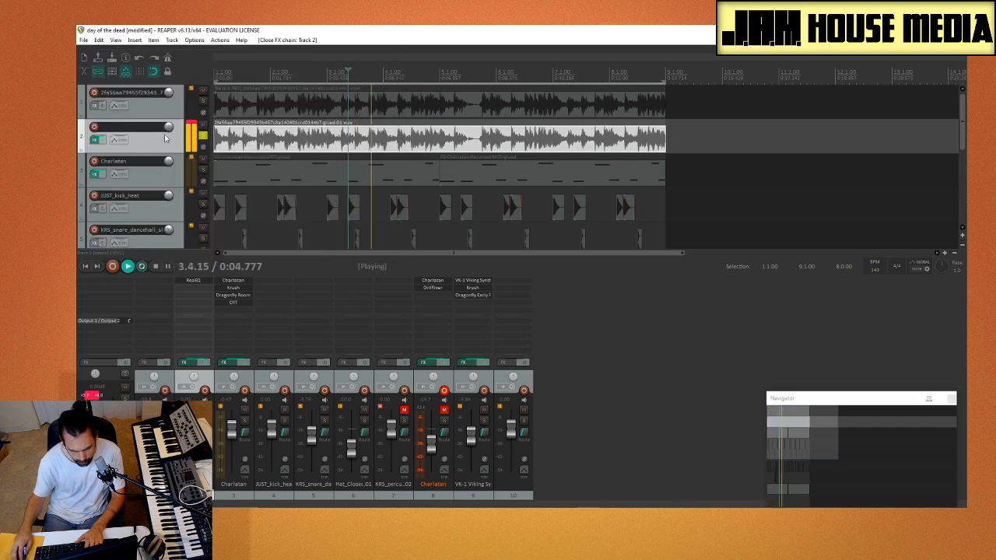
Step: Add the RoughRider3 compressor after ReaEQ in track 2's effects chain
click(95, 140)
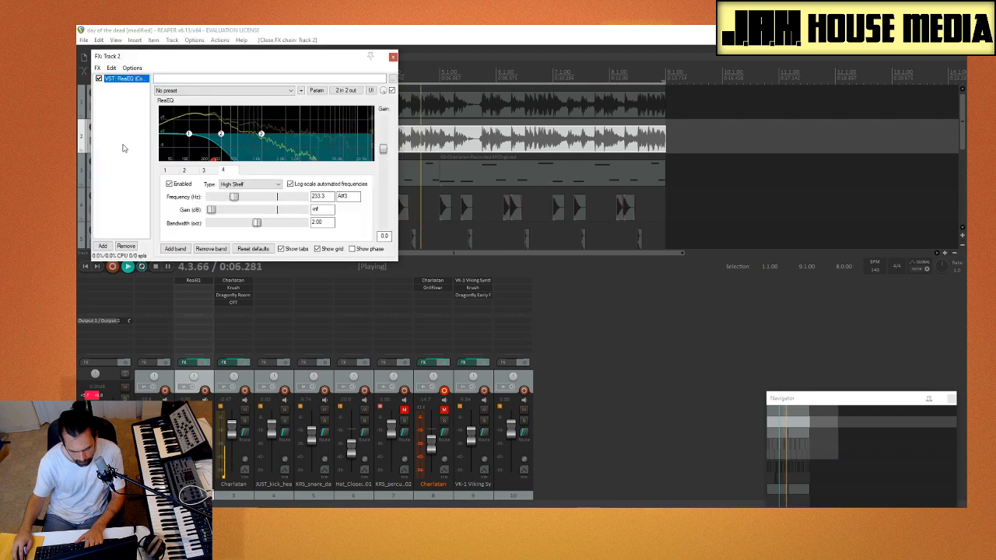
click(105, 245)
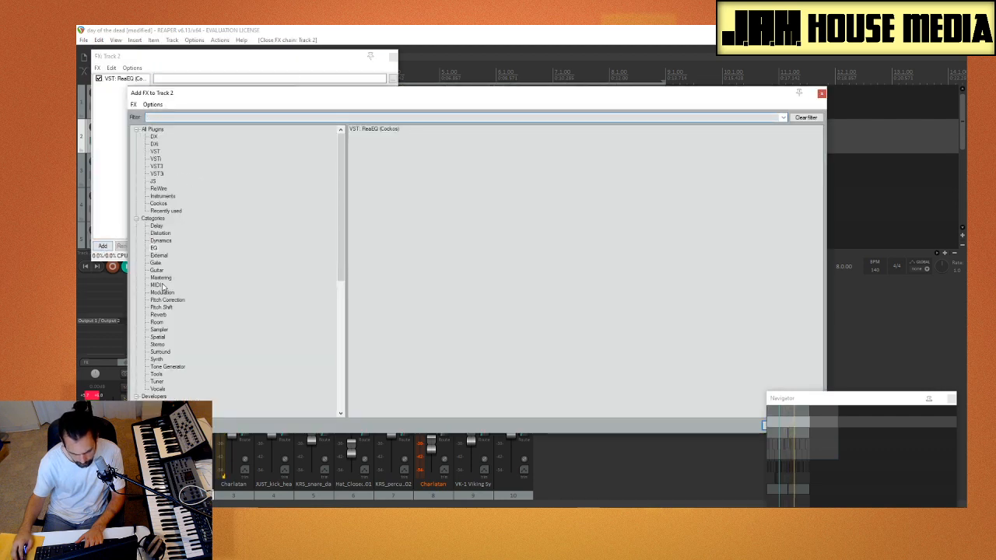
click(161, 241)
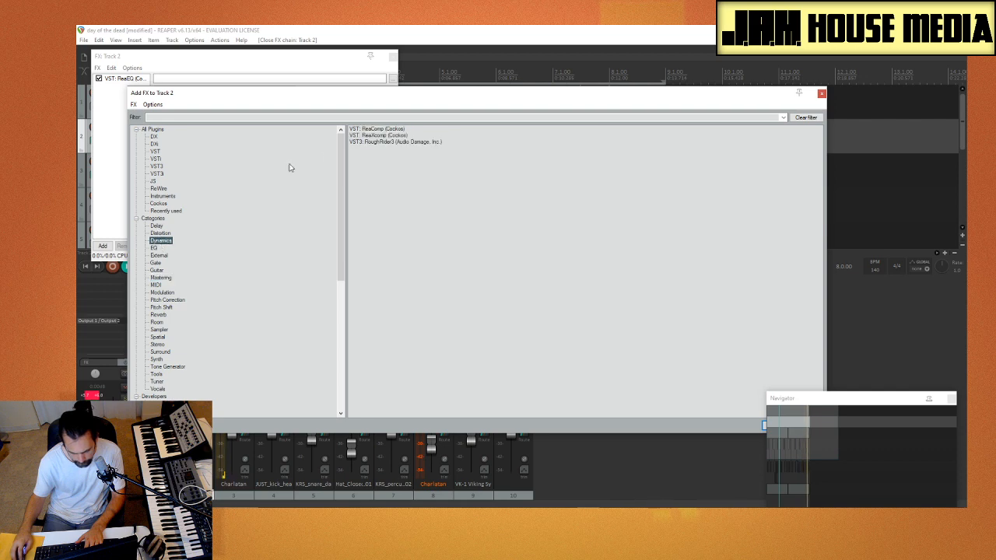
double_click(394, 142)
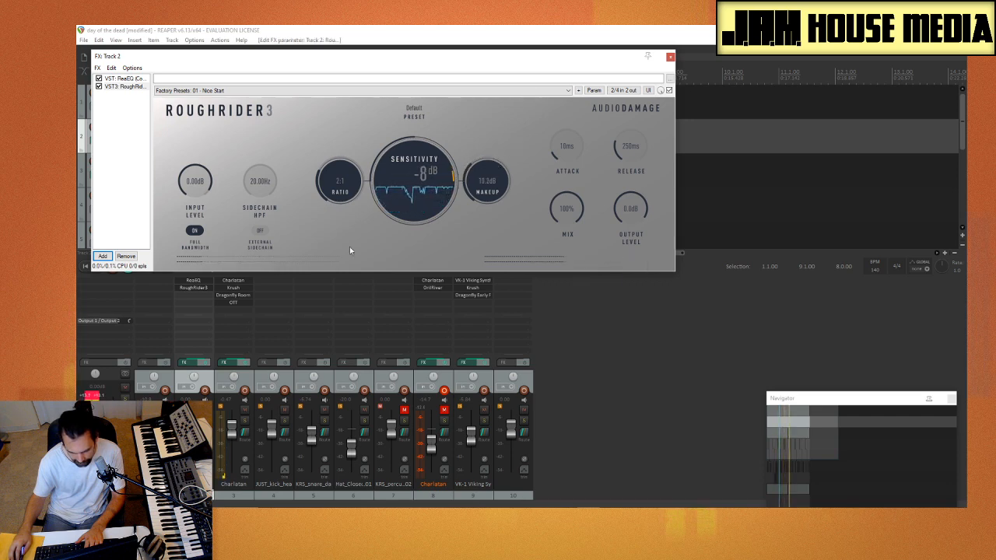
Step: Set RoughRider3's ratio to 4:1, makeup to 16.8 dB, sensitivity to -3 dB and input level to -6.20 dB
drag(193, 429, 193, 436)
drag(492, 181, 492, 173)
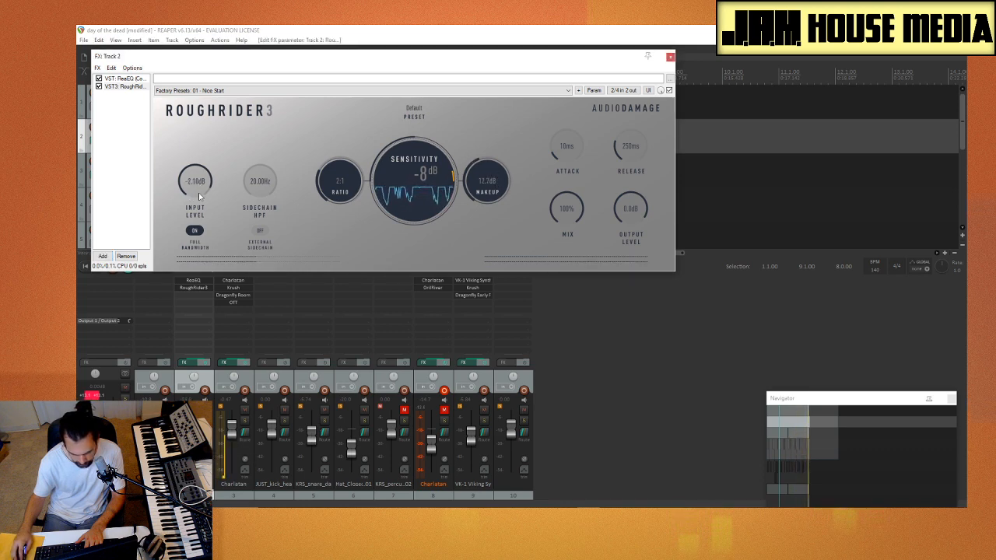
drag(199, 196, 203, 223)
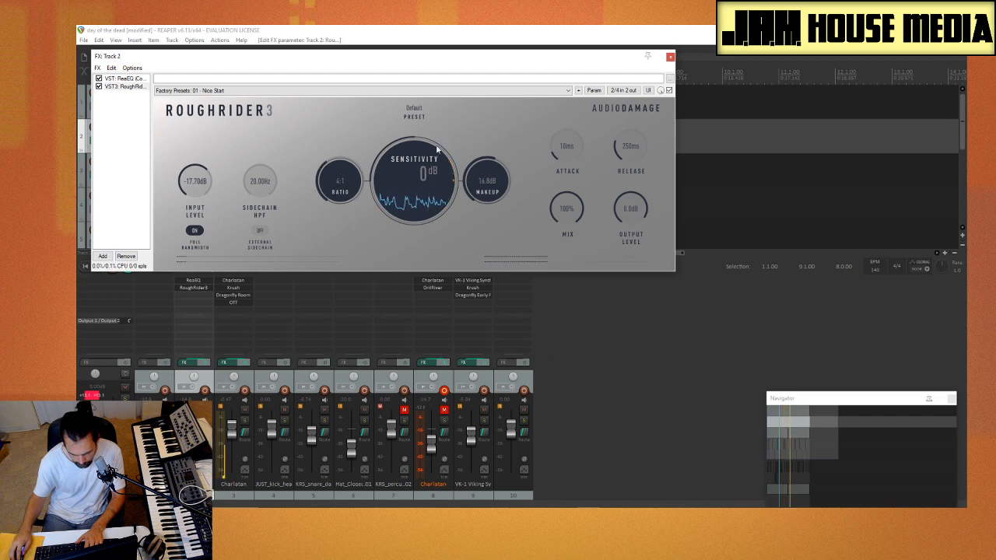
drag(201, 190, 207, 179)
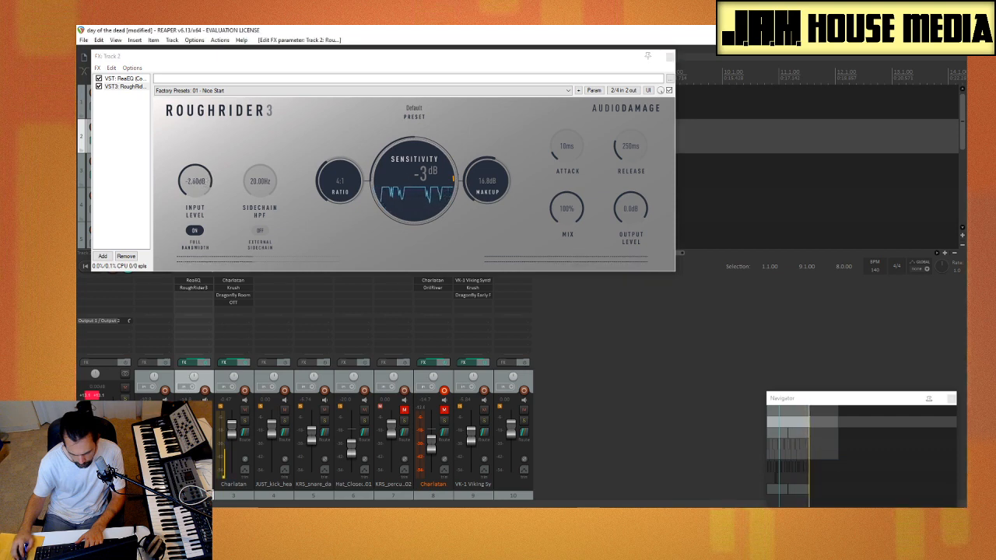
drag(207, 187, 207, 193)
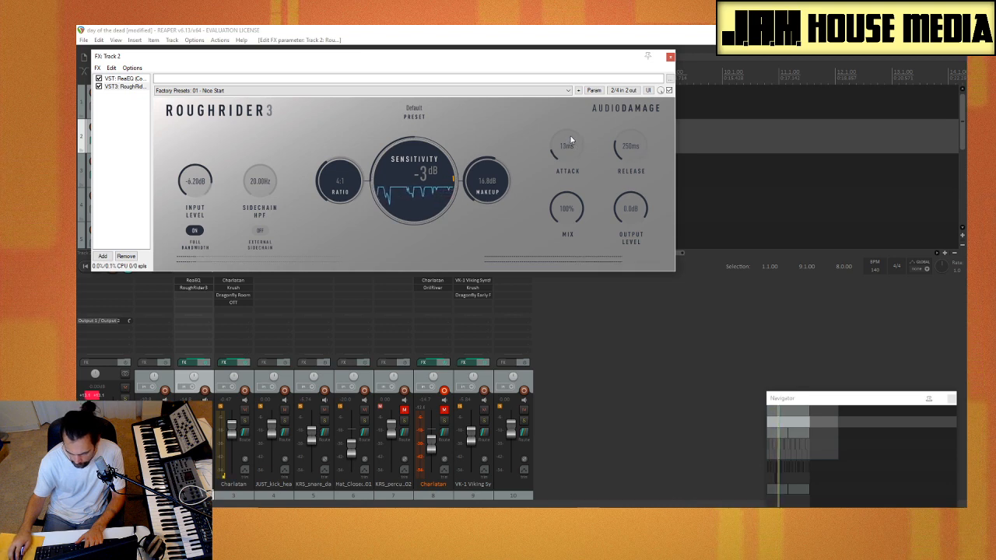
Step: Set RoughRider3's attack to 0 ms, release to 151 ms, makeup to 18.1 dB and sensitivity to -8 dB
drag(570, 136, 560, 150)
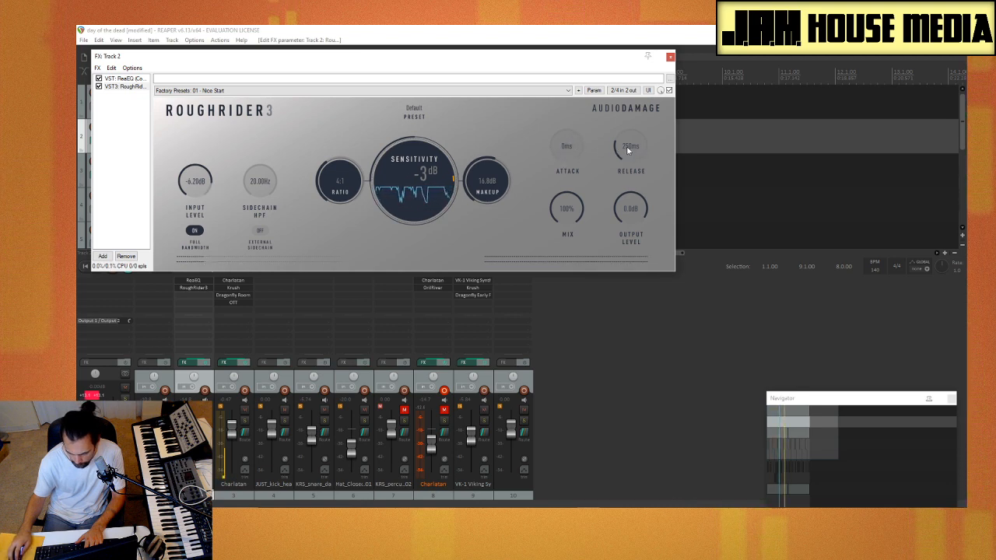
drag(628, 148, 628, 155)
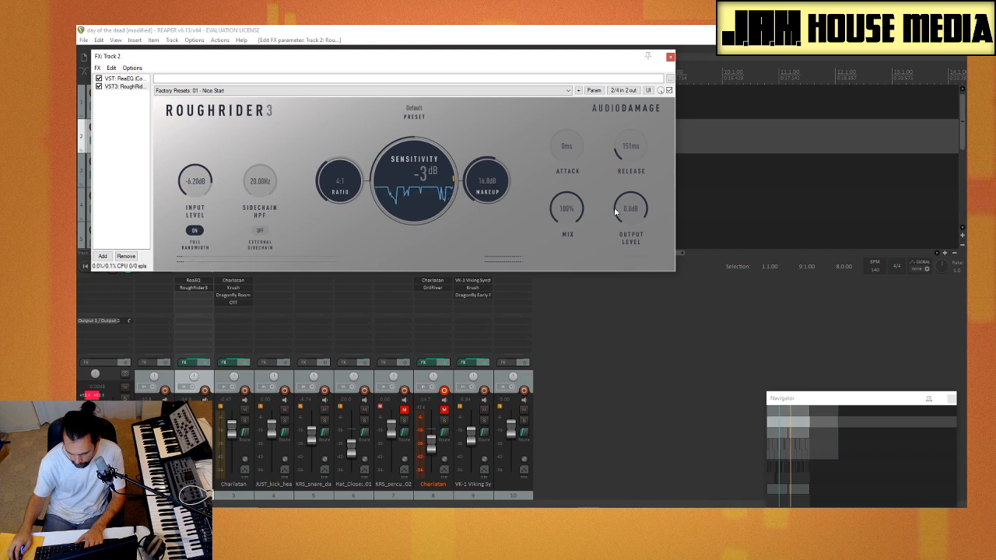
drag(496, 192, 498, 186)
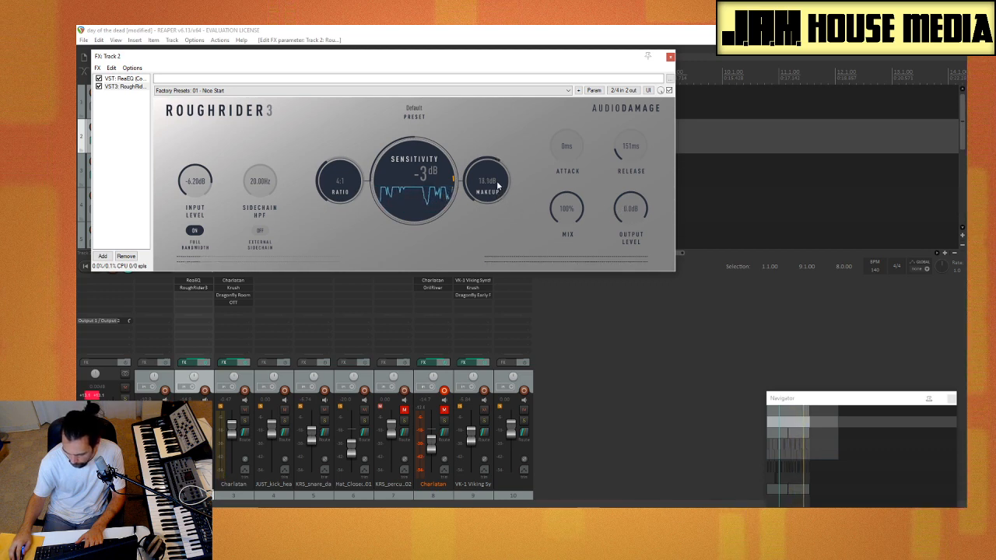
mouse_move(433, 197)
mouse_down()
mouse_move(433, 280)
mouse_move(455, 381)
mouse_move(434, 264)
mouse_move(437, 212)
mouse_up()
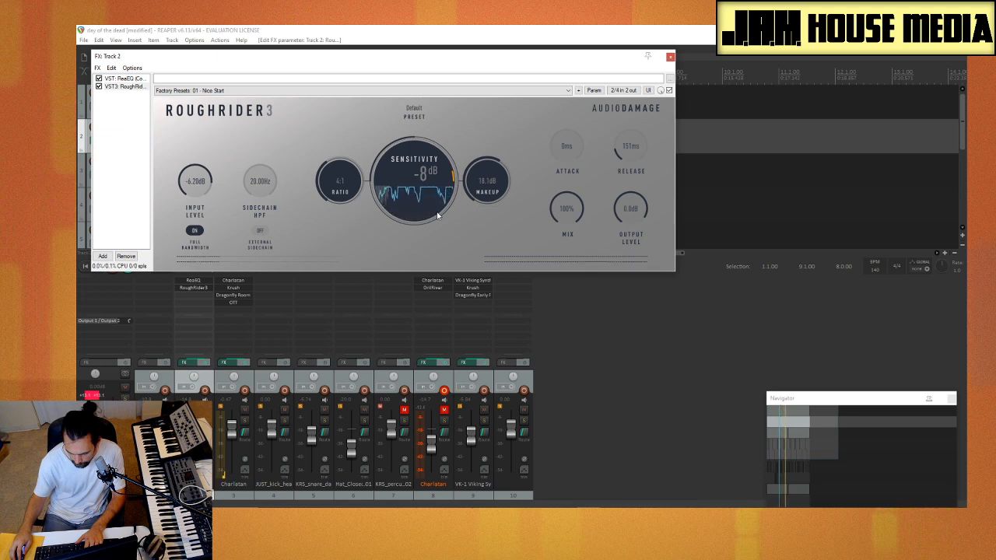
Step: Experiment with RoughRider3's ratio, mix, attack and makeup, ending at ratio 1:1, mix 100%, attack 9 ms and makeup 22.6 dB
drag(341, 185, 404, 142)
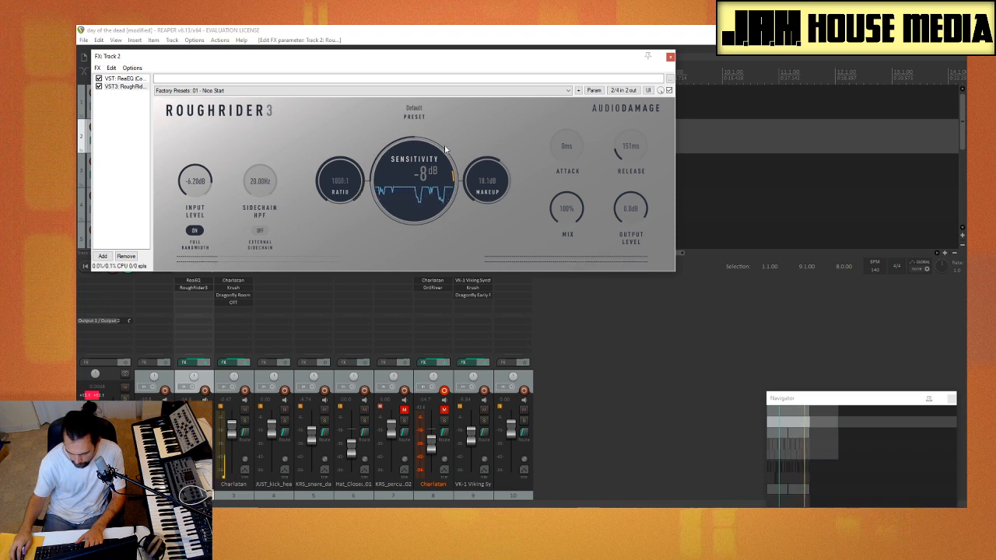
drag(486, 179, 480, 170)
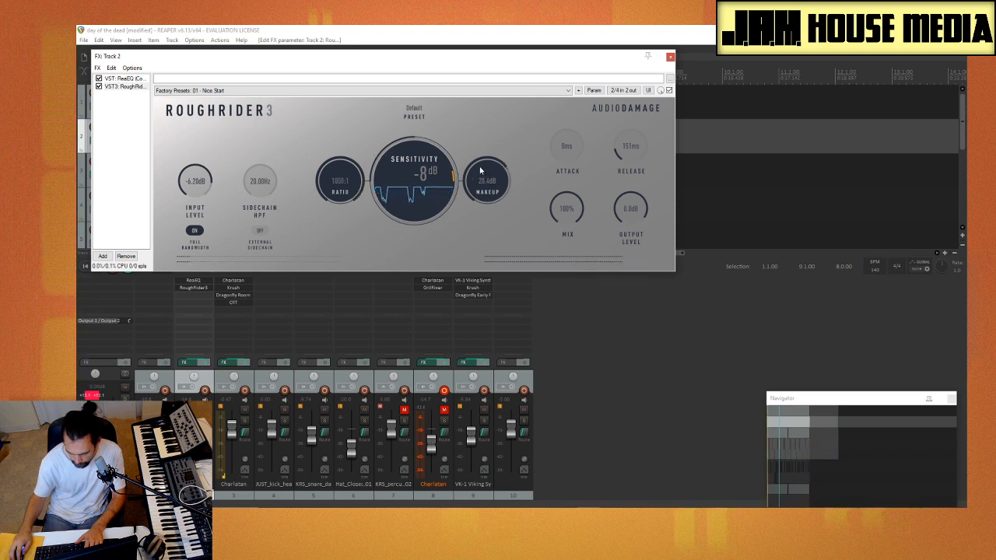
drag(348, 181, 356, 199)
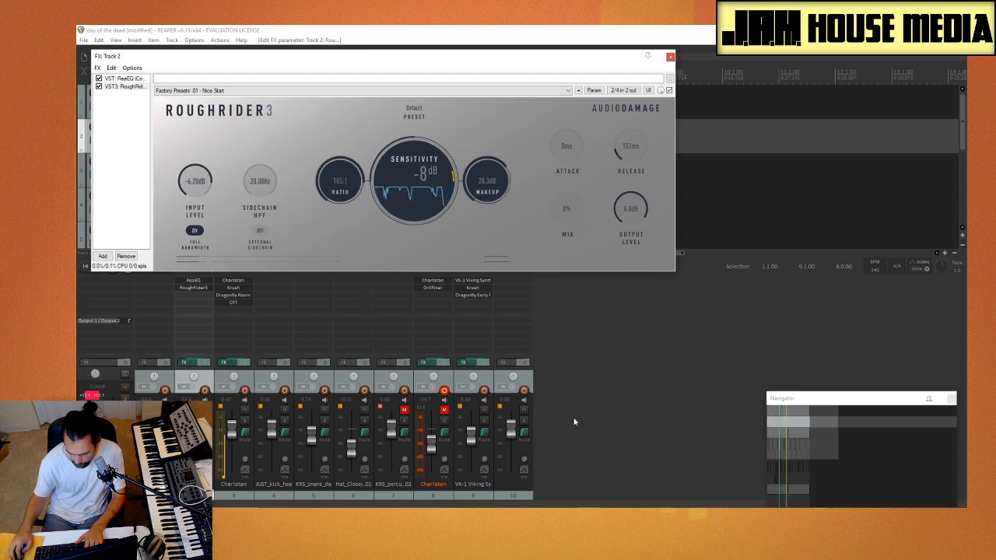
drag(574, 419, 527, 165)
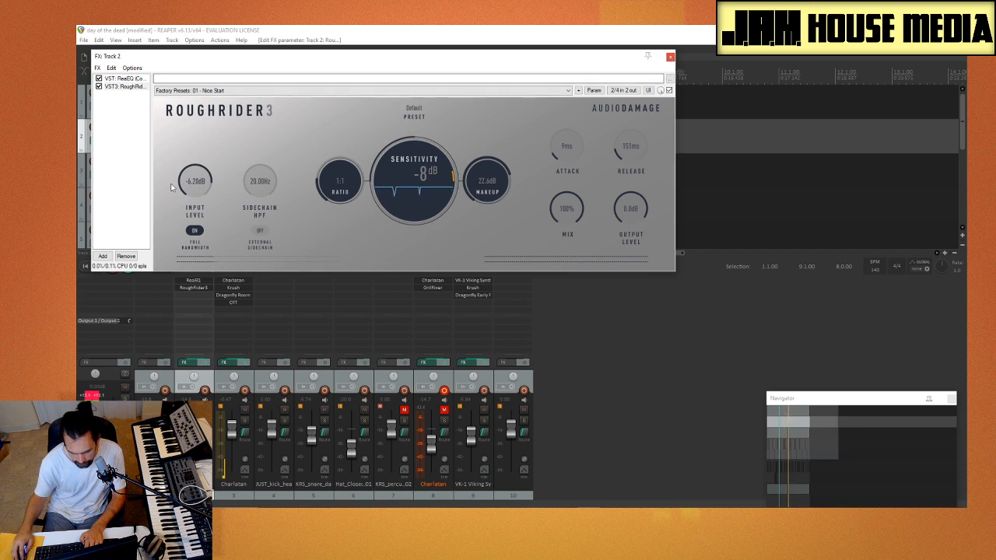
Step: Bypass RoughRider3 on track 2, then boost ReaEQ band 3 by 10 dB at 103.7 Hz and cut the high shelf to -inf at about 228 Hz
double_click(117, 79)
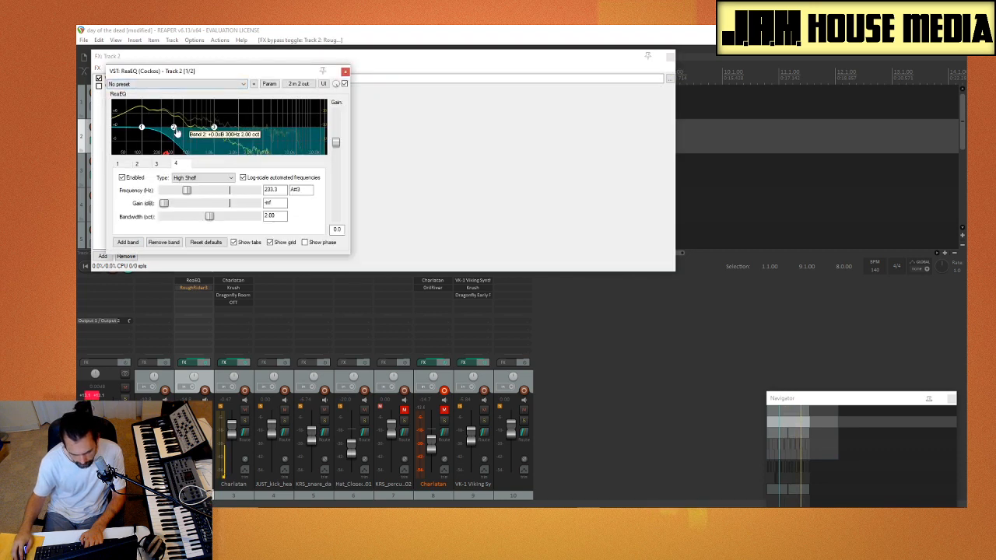
mouse_move(173, 126)
mouse_down()
mouse_move(215, 129)
mouse_move(159, 129)
mouse_move(155, 117)
mouse_move(178, 113)
mouse_move(118, 109)
mouse_move(180, 125)
mouse_move(174, 114)
mouse_move(144, 116)
mouse_move(206, 163)
mouse_move(192, 130)
mouse_up()
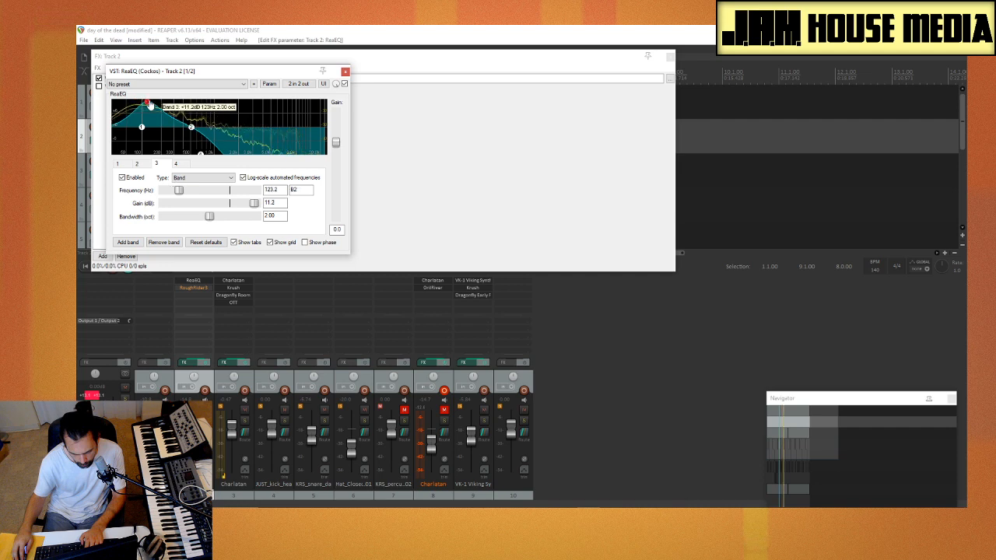
drag(171, 106, 145, 107)
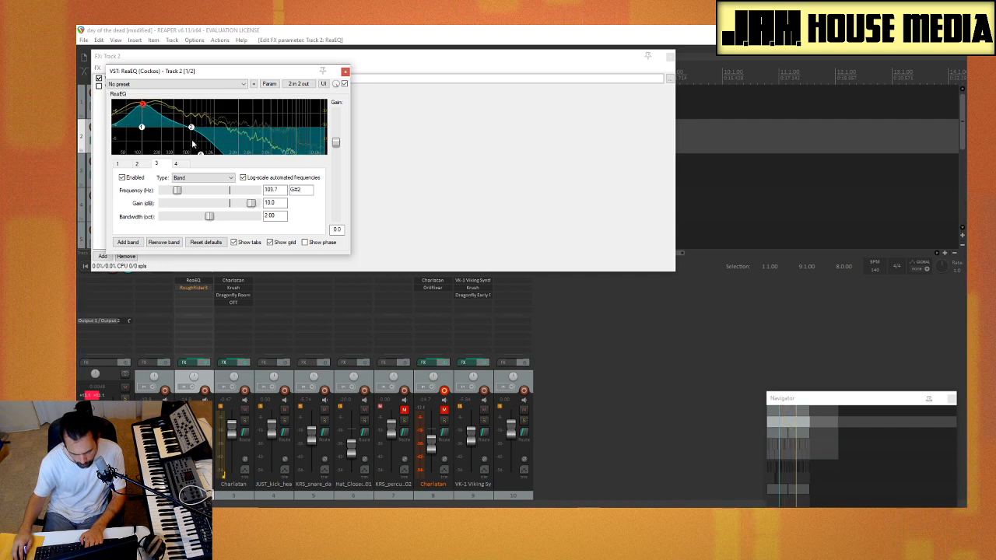
drag(200, 156, 165, 159)
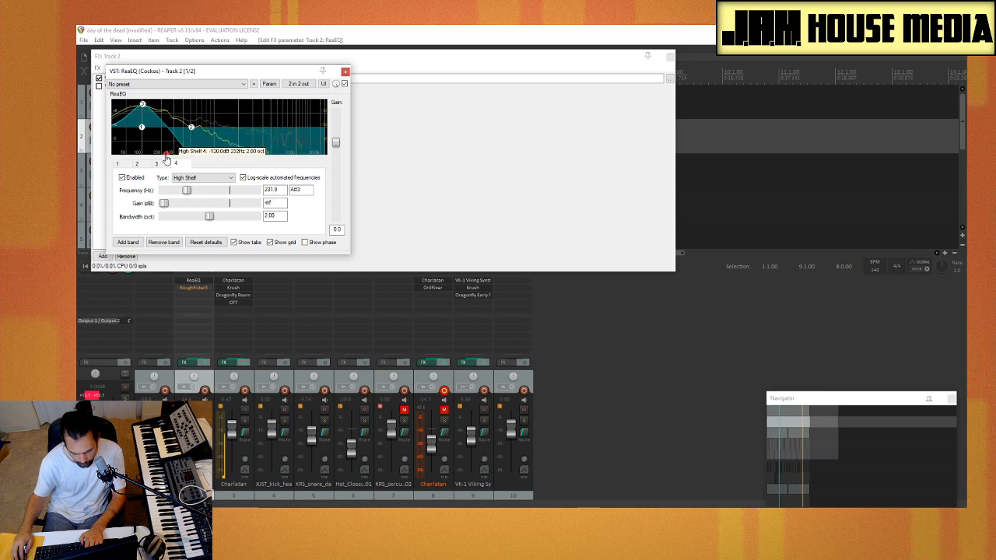
click(345, 72)
key(space)
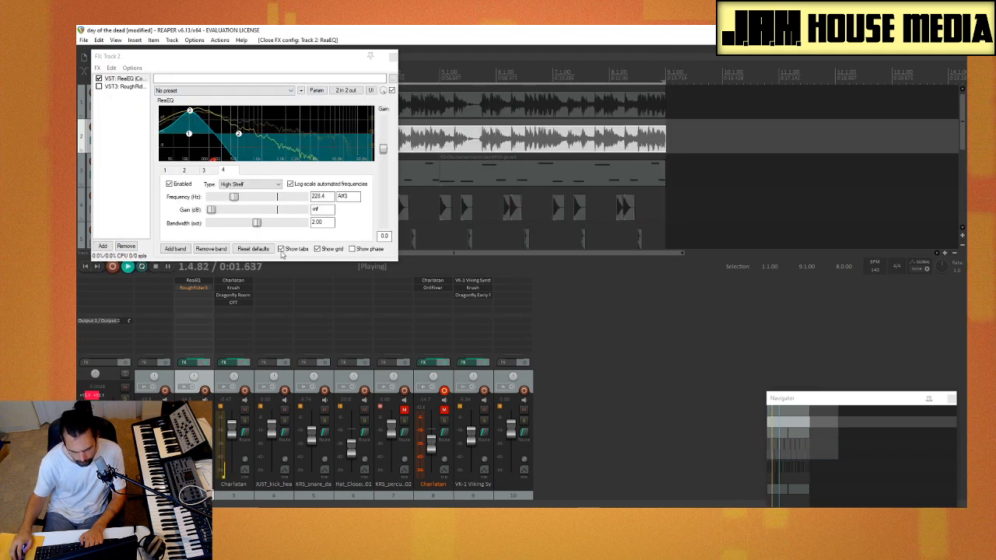
click(392, 56)
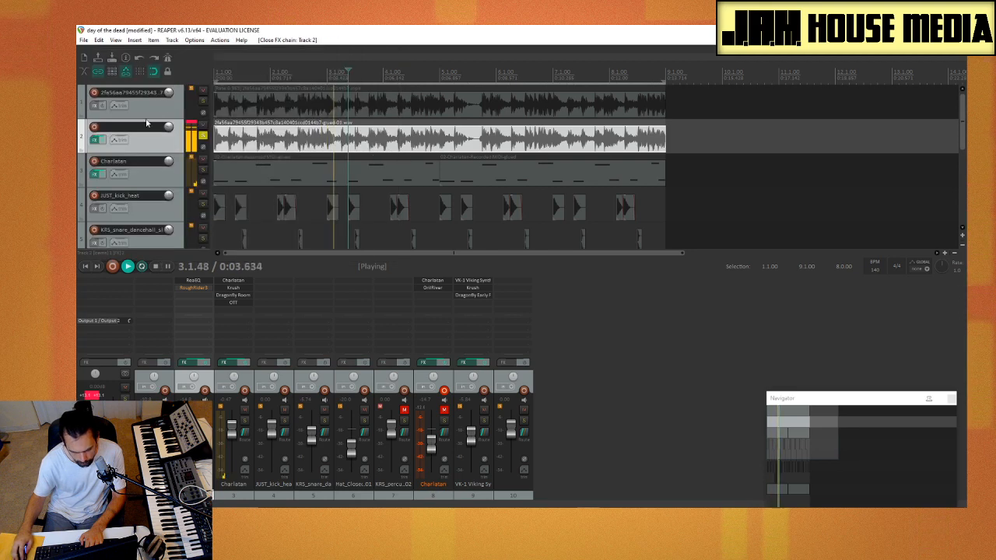
Step: Solo track 1 along with track 2 and add ReaEQ to track 1's effects chain
click(203, 101)
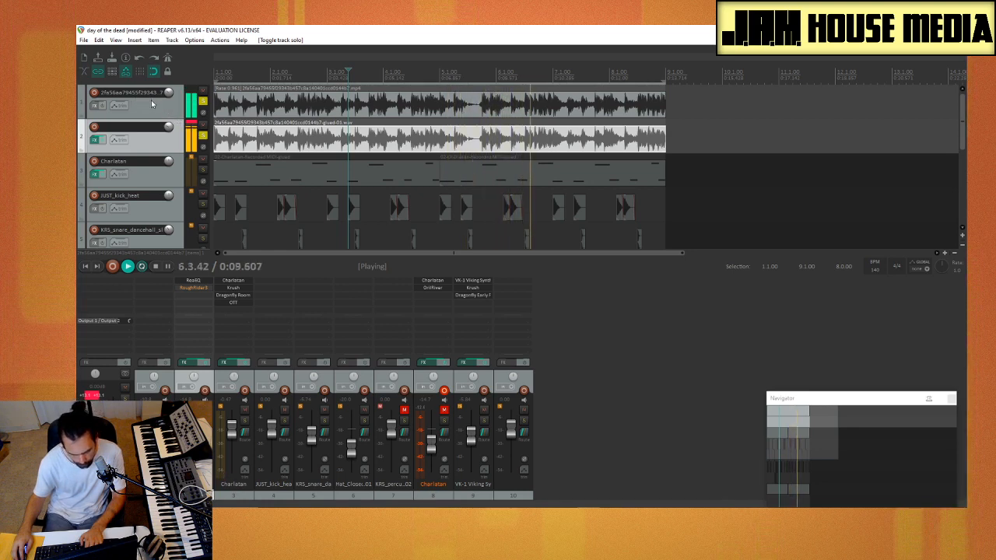
click(94, 111)
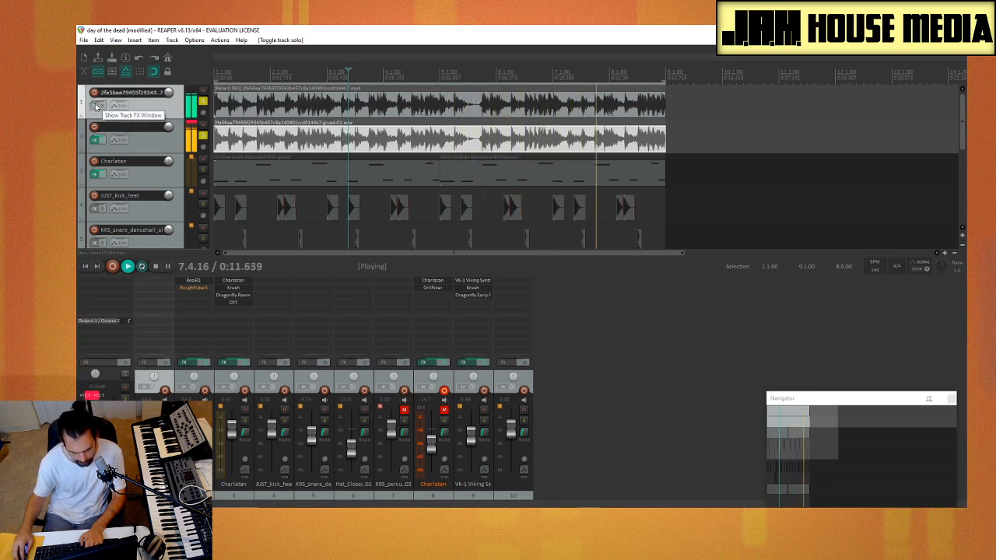
click(96, 106)
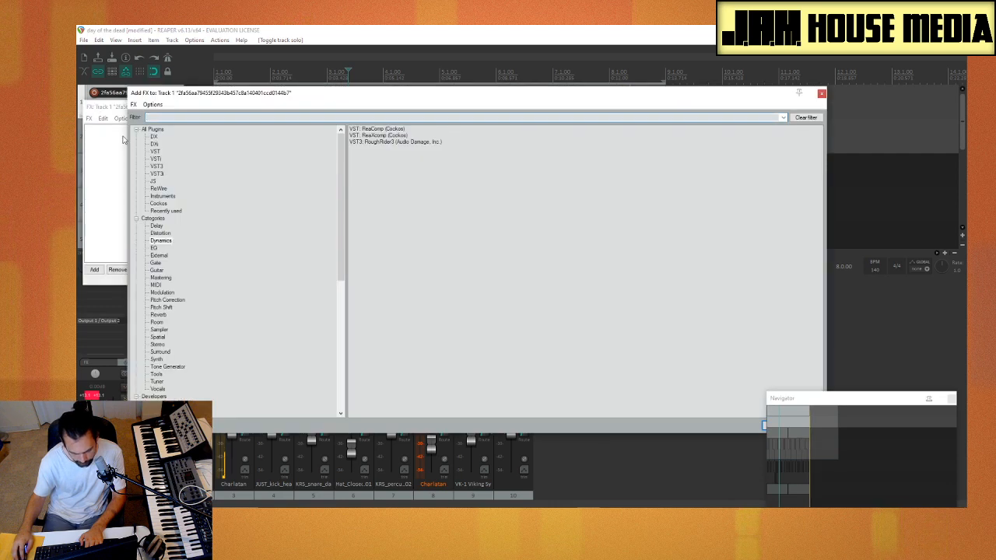
click(155, 247)
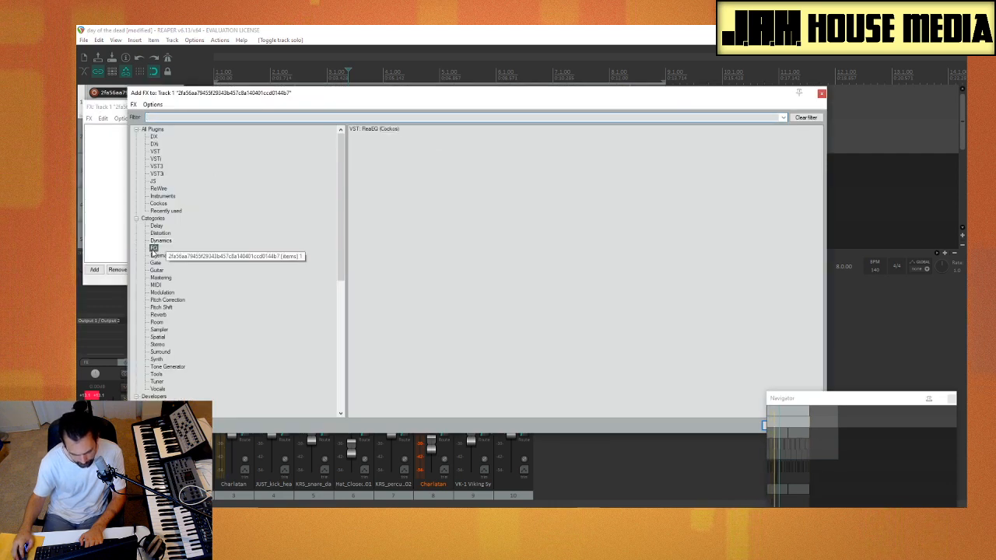
double_click(389, 129)
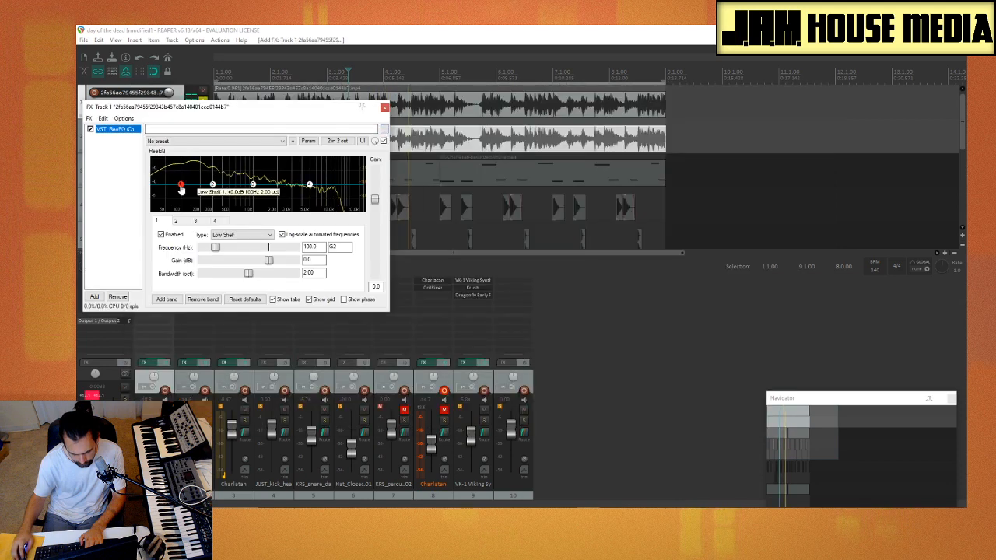
Step: Cut track 1's lows and extreme highs in ReaEQ, boost band 3 by 9 dB at about 9013 Hz, and unsolo the track
drag(181, 185, 216, 300)
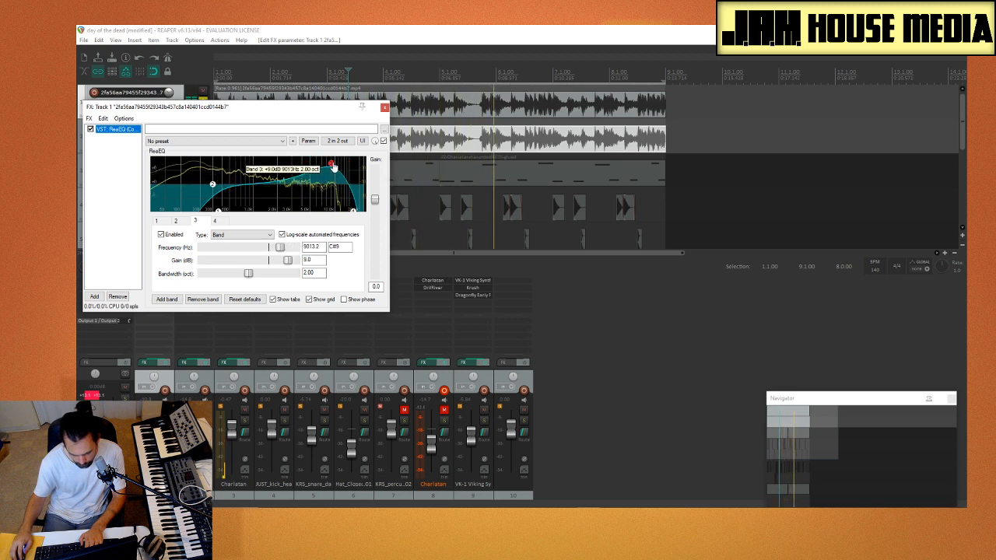
click(384, 108)
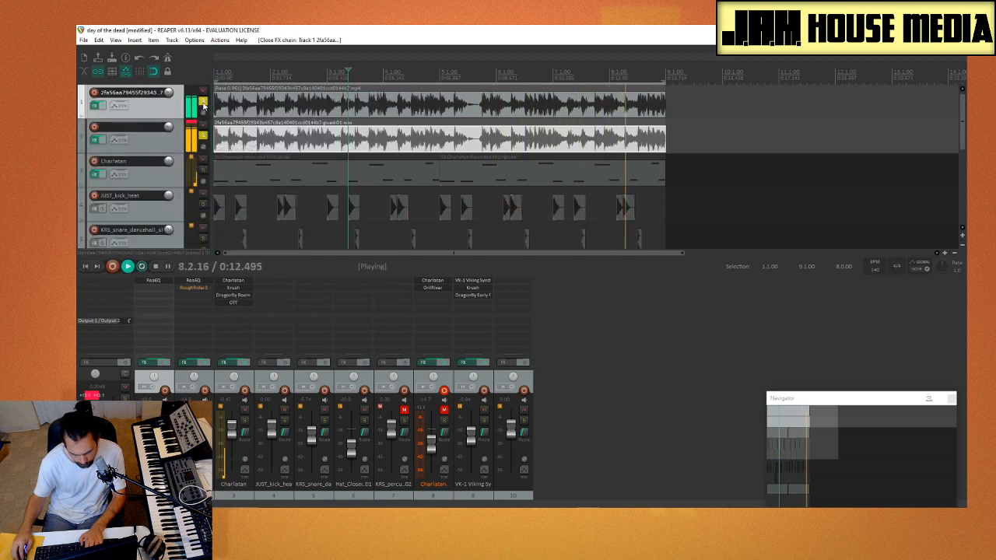
click(203, 102)
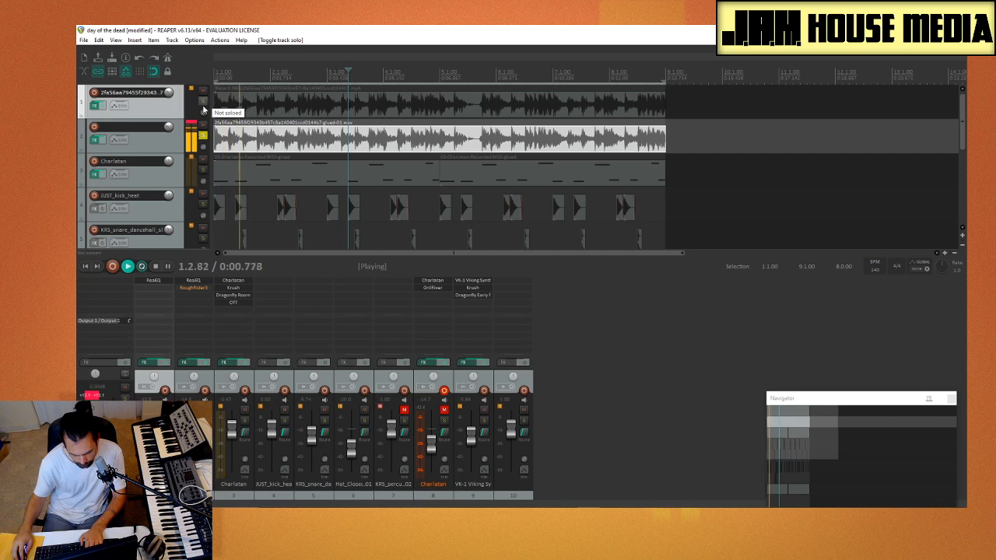
click(196, 123)
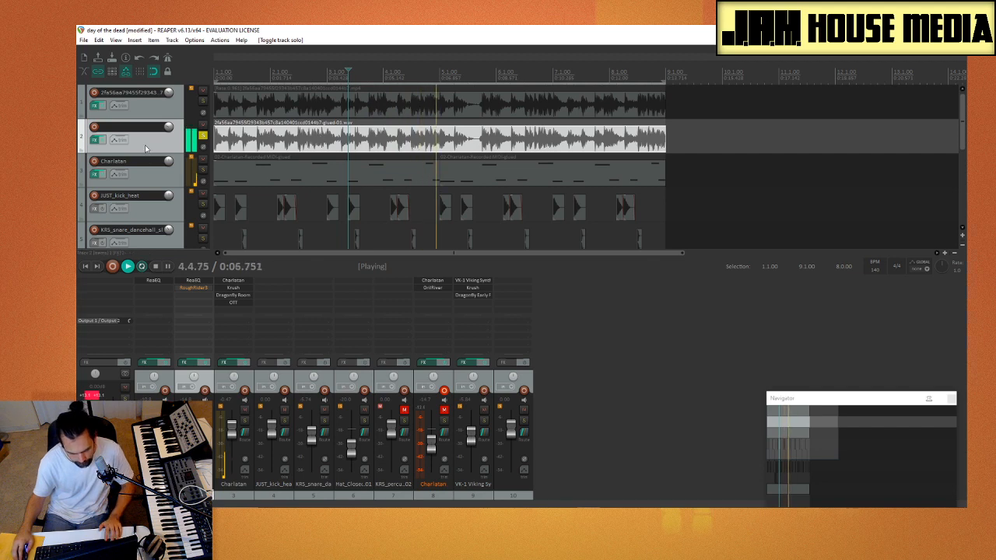
Step: Insert a new track below track 2, copy track 2's audio item onto it from the project start, and solo it
scroll(145, 148, down, 5)
scroll(85, 206, up, 5)
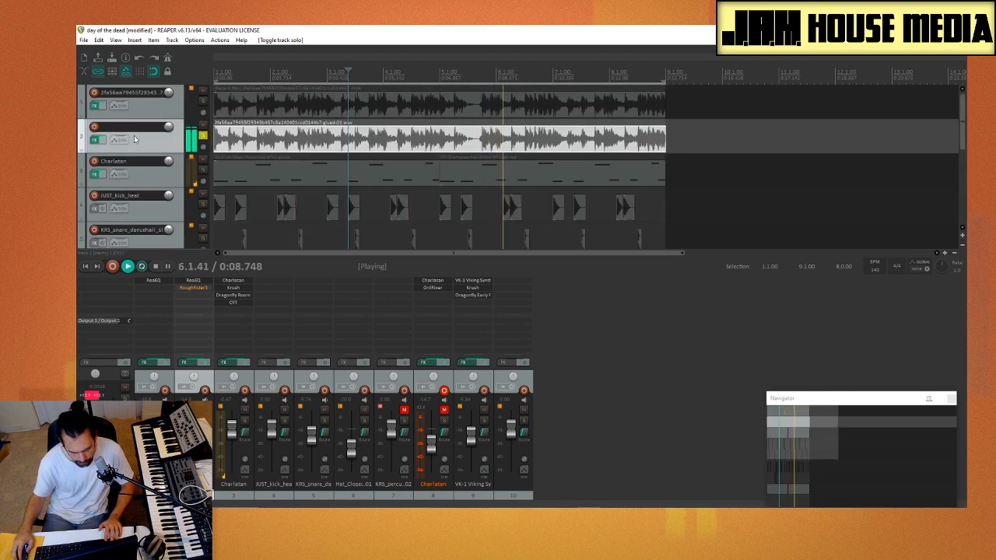
click(172, 39)
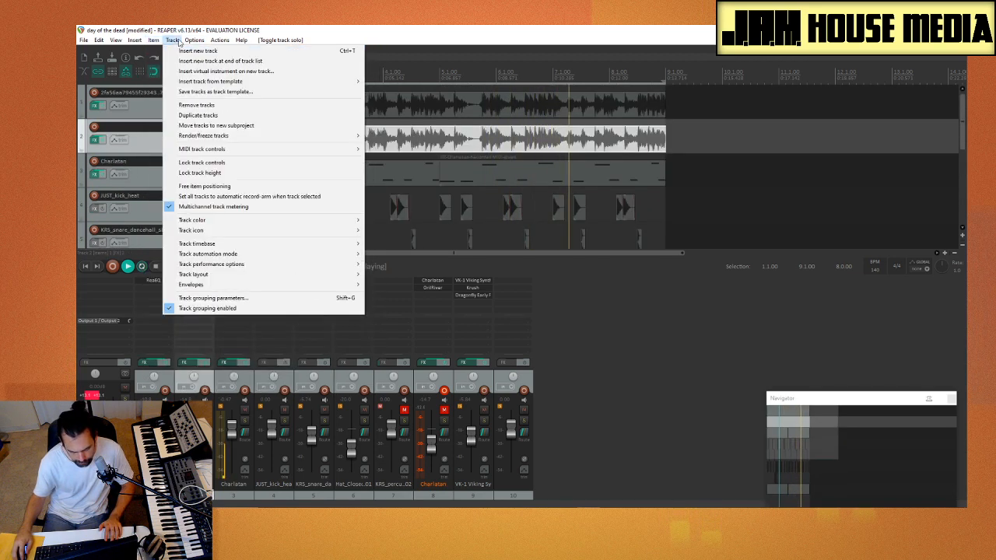
click(177, 42)
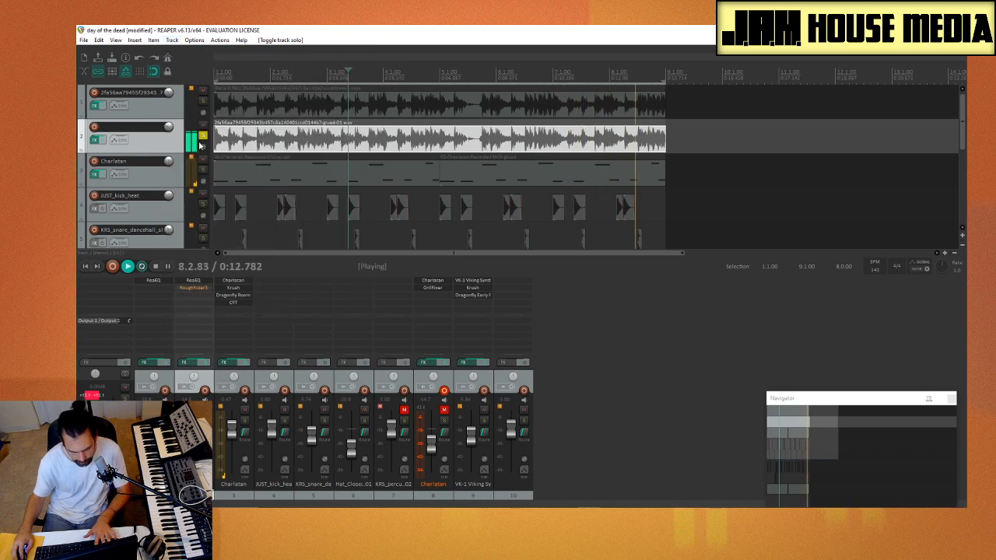
key(ctrl+t)
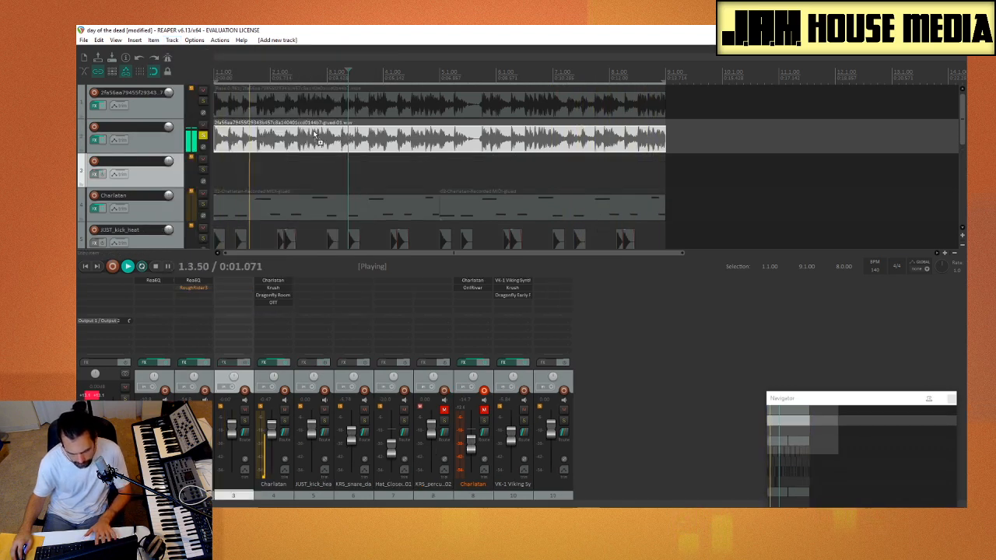
drag(317, 138, 279, 174)
click(204, 169)
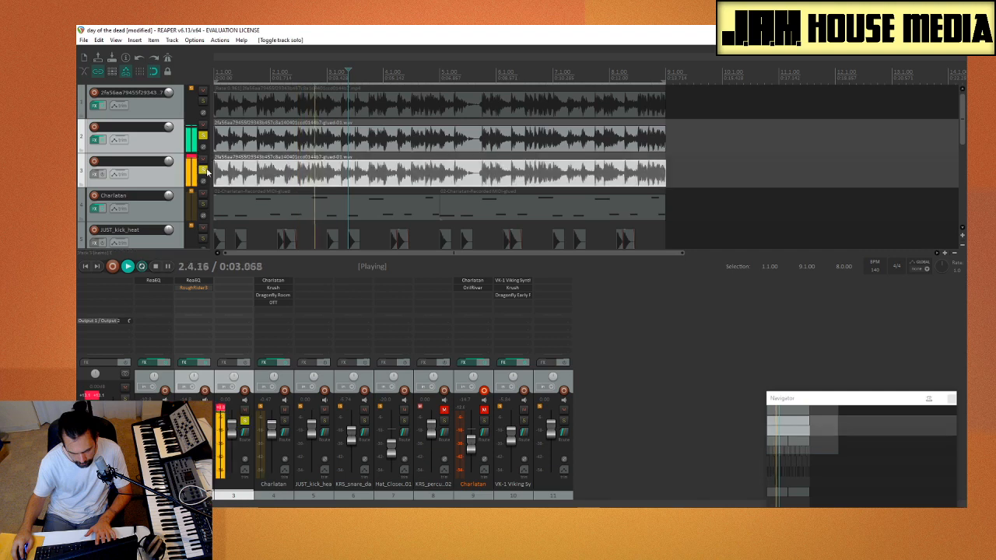
Step: Solo track 1 as well and add ReaEQ to the new track 3
click(203, 101)
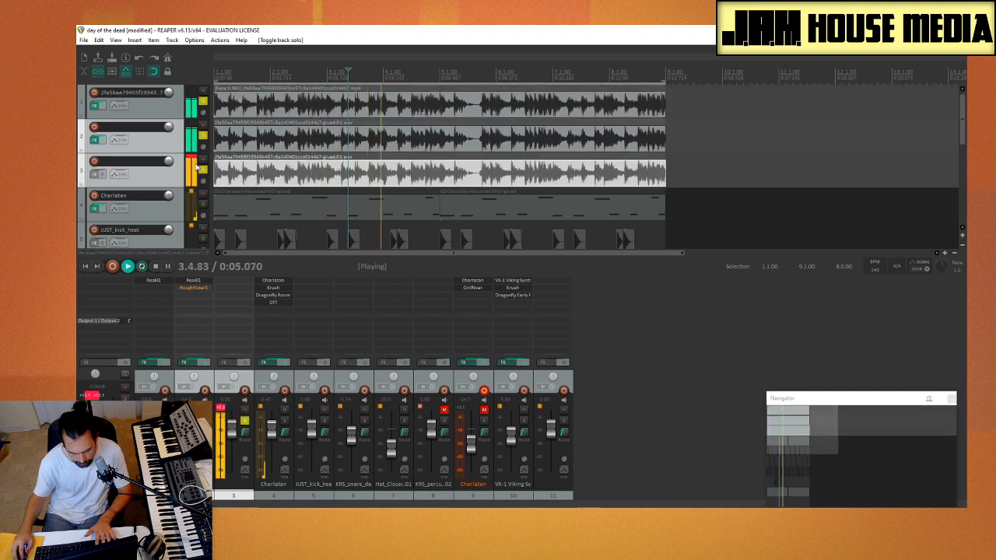
click(94, 175)
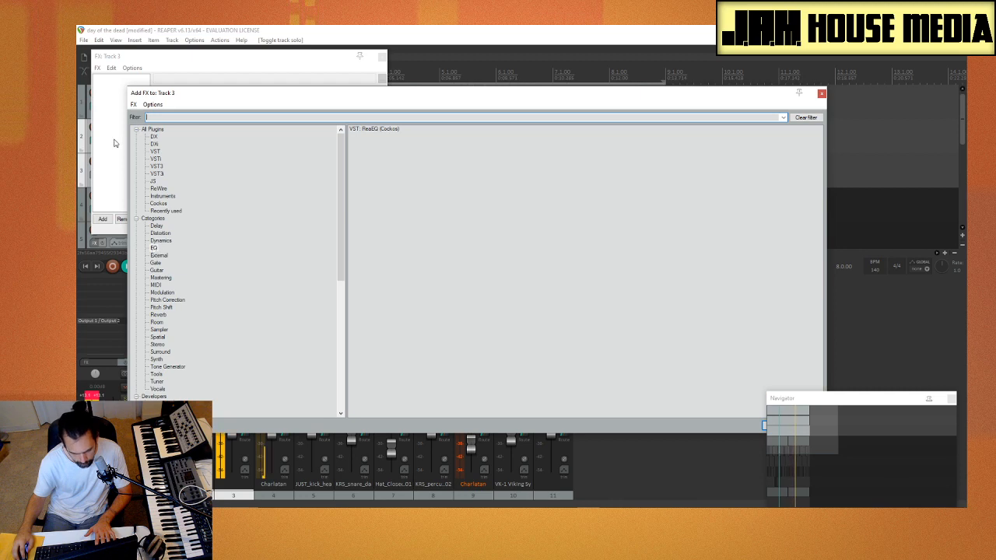
double_click(372, 130)
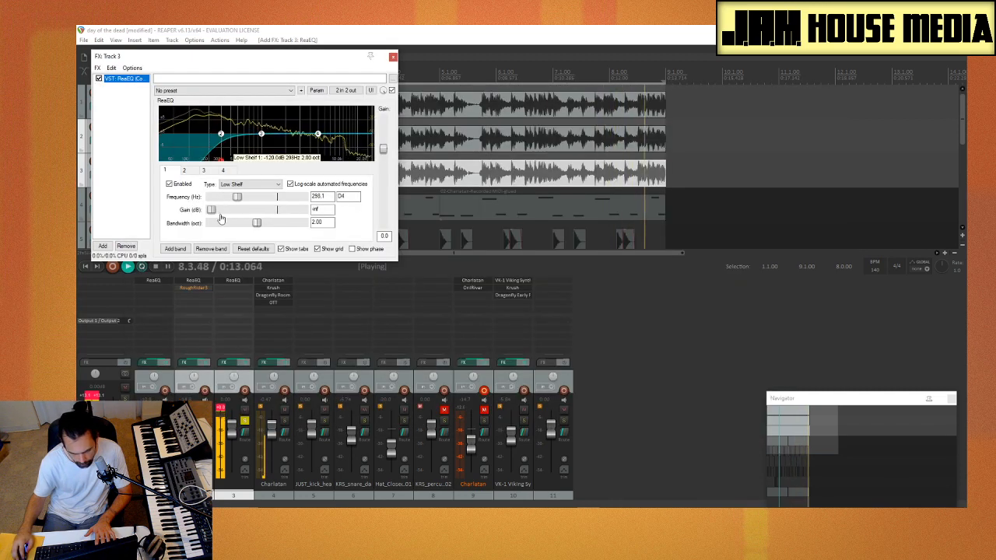
Step: Shape track 3's ReaEQ with a -inf low shelf at about 298 Hz, a -inf high shelf at about 2316 Hz and +4.6 dB at 1530 Hz
drag(317, 135, 292, 201)
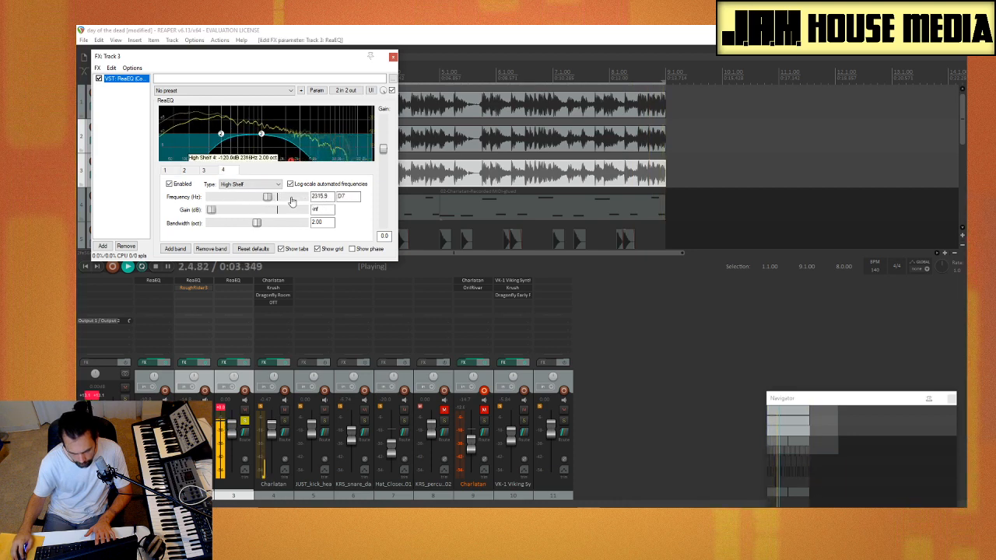
click(263, 135)
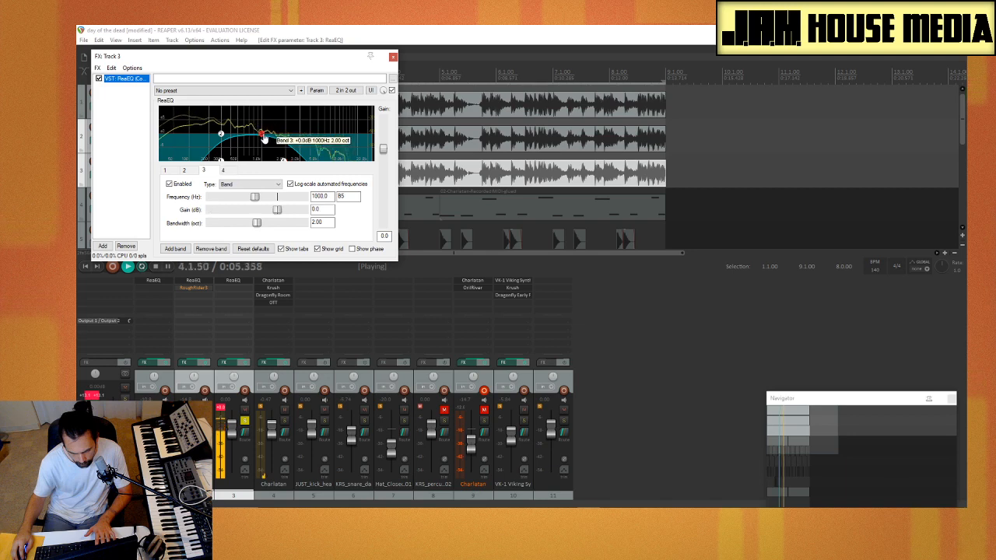
drag(265, 138, 279, 128)
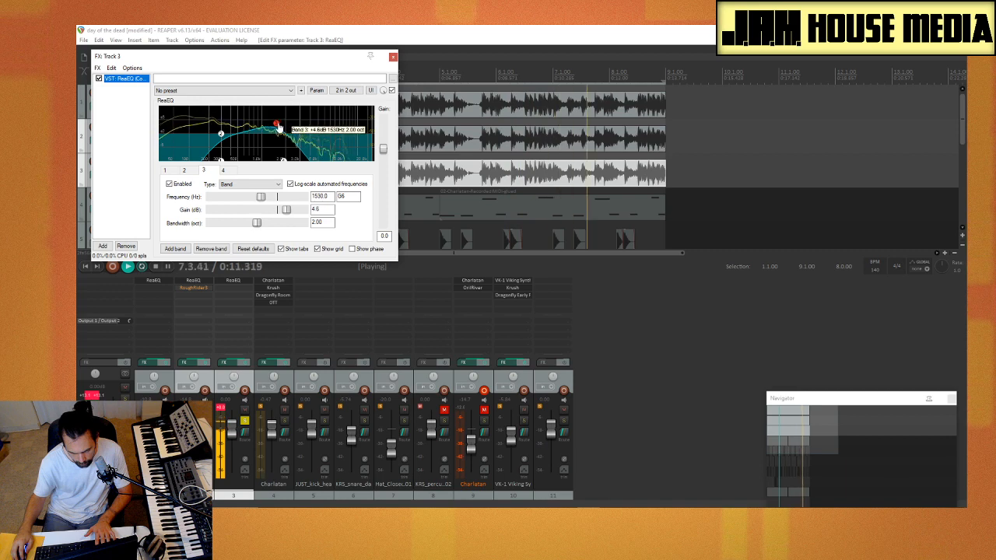
click(392, 56)
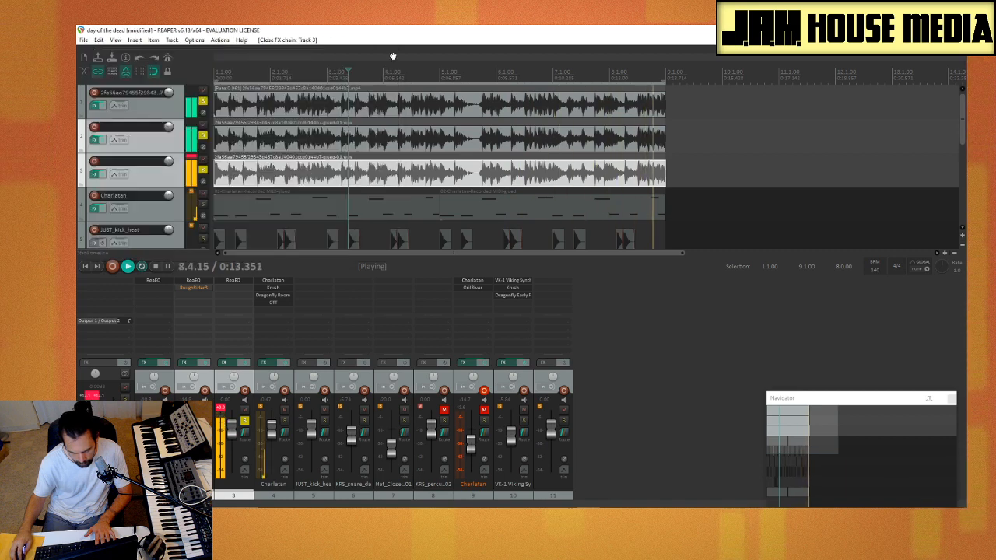
Step: Clear the solos on tracks 1, 2 and 3 and adjust track 3's volume while the full beat plays
click(203, 136)
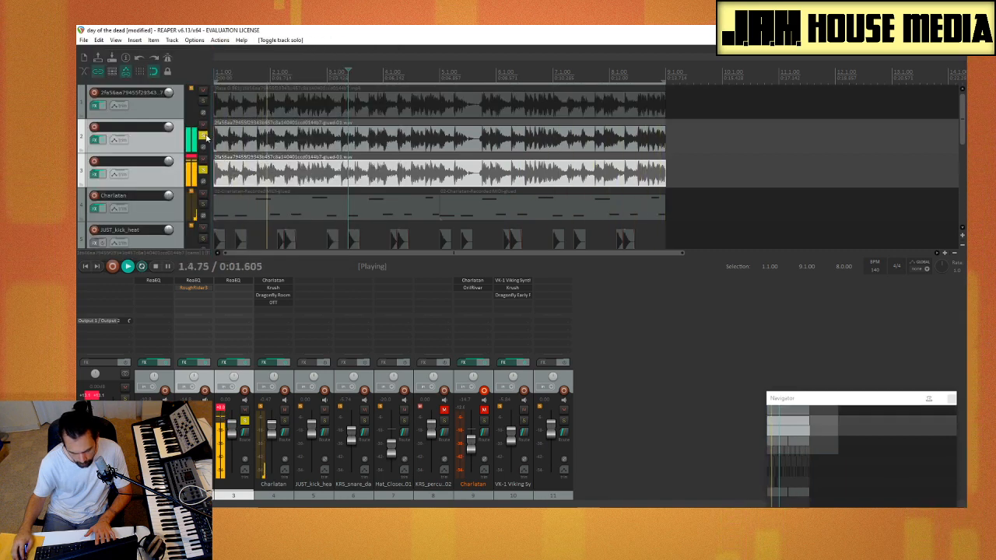
click(203, 136)
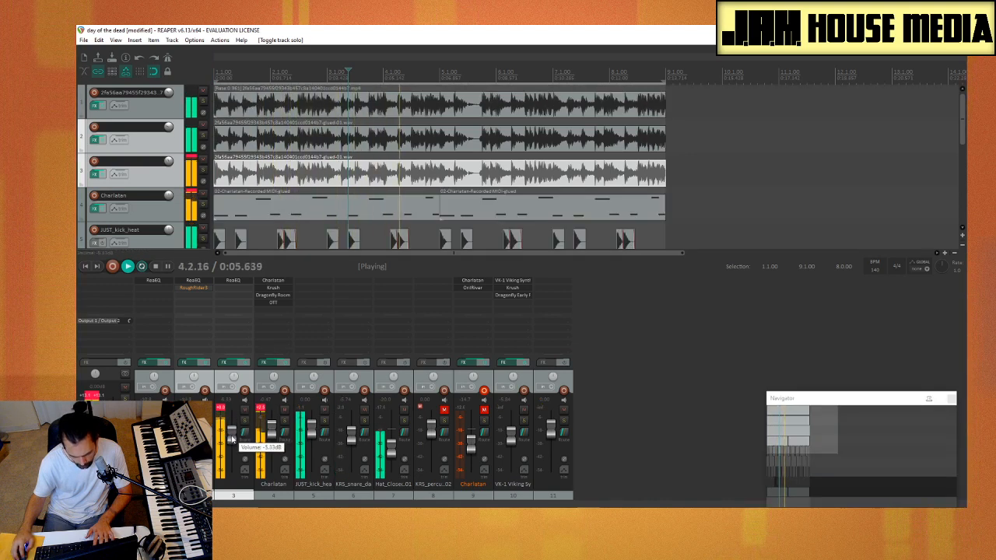
scroll(231, 440, down, 6)
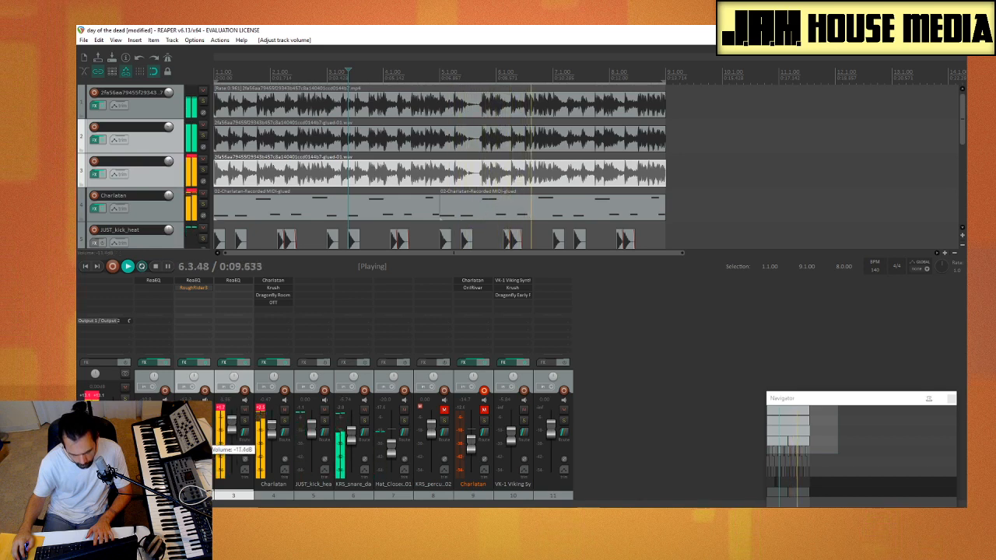
key(space)
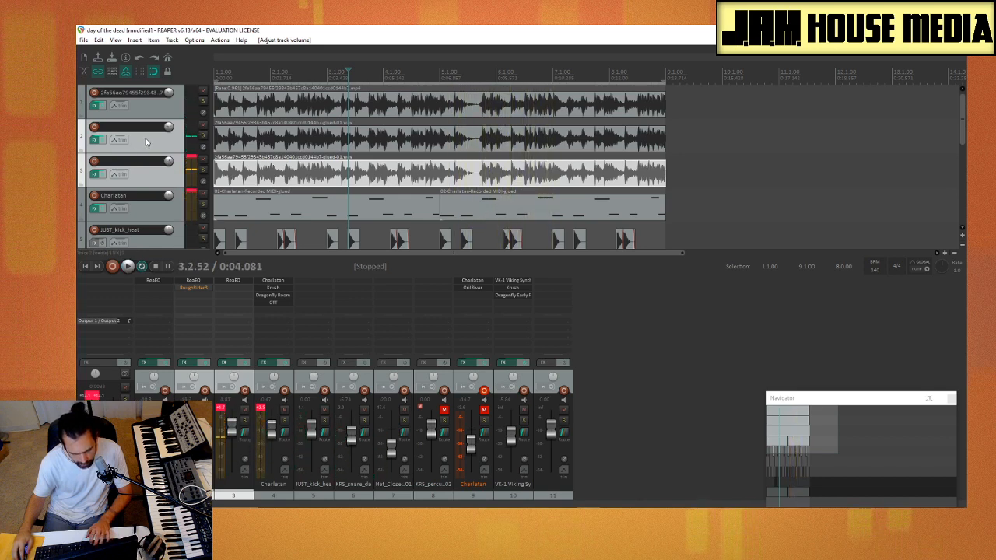
Step: Select only track 3, lower its volume well below the other tracks, and play back the full mix to check the balance
scroll(231, 440, up, 2)
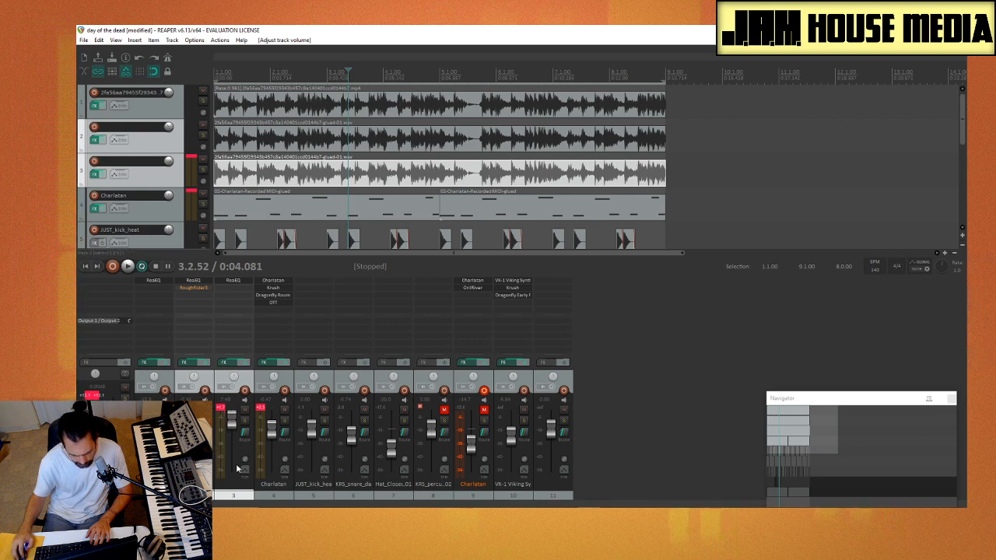
click(166, 183)
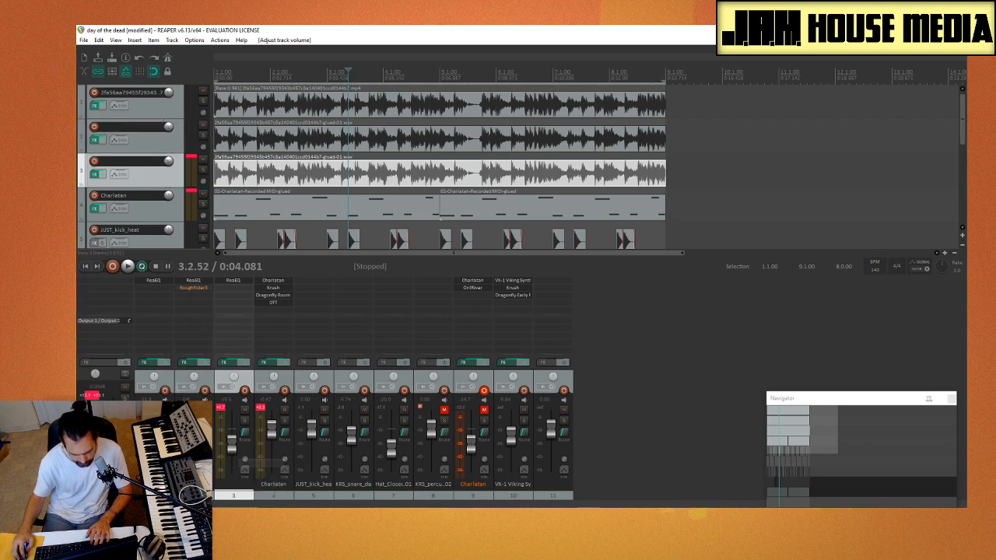
key(space)
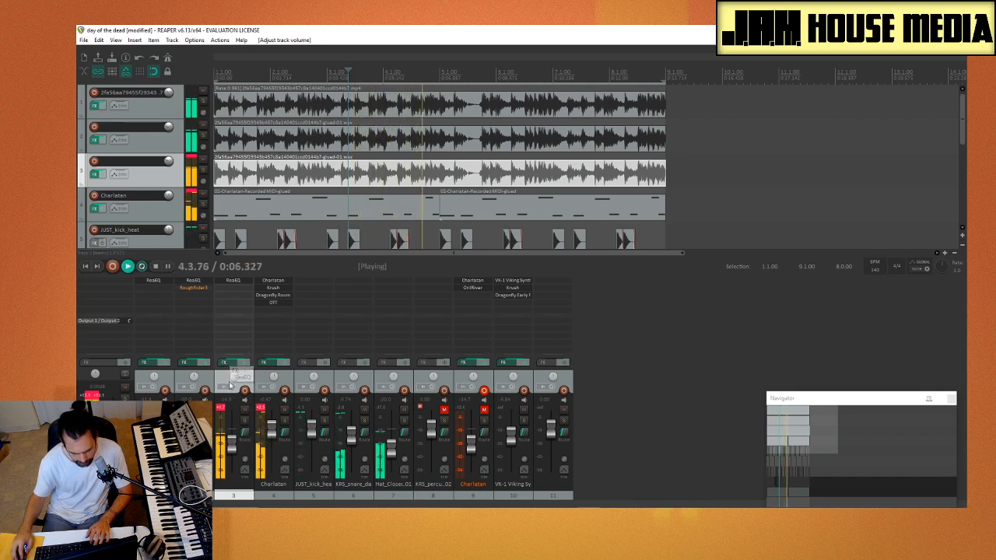
key(space)
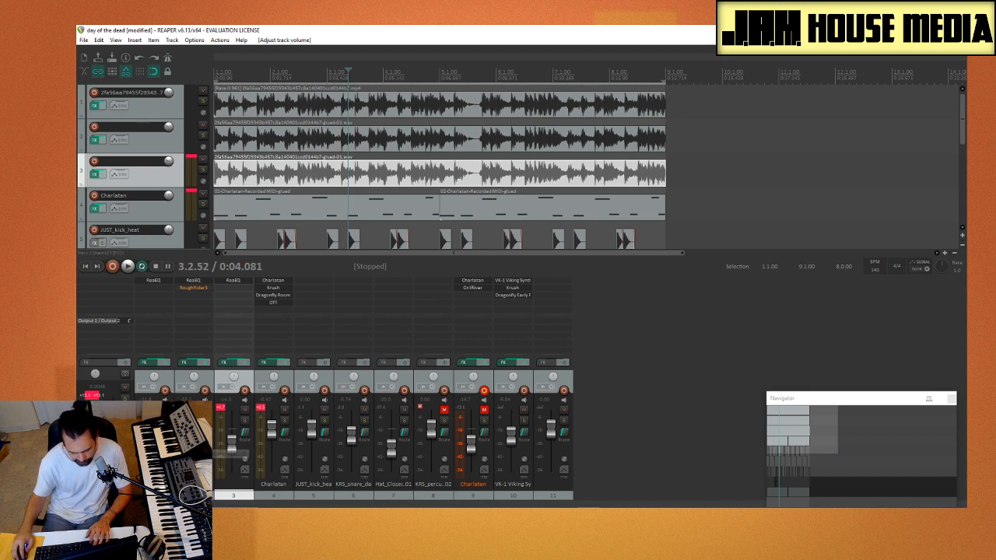
Step: Play the beat and lower the volume of the Charlatan synth on track 4, checking it both soloed and in the full mix
key(space)
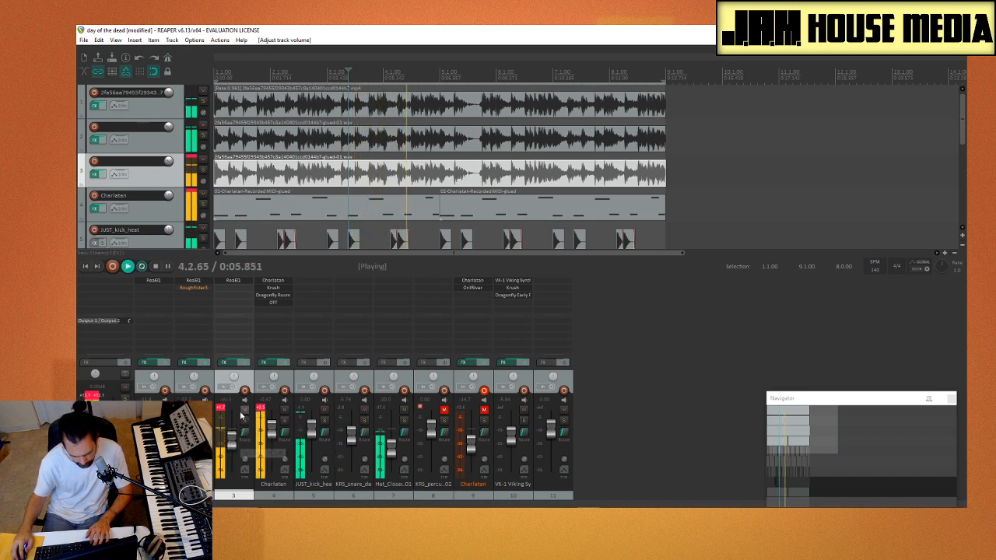
click(259, 409)
drag(272, 429, 272, 440)
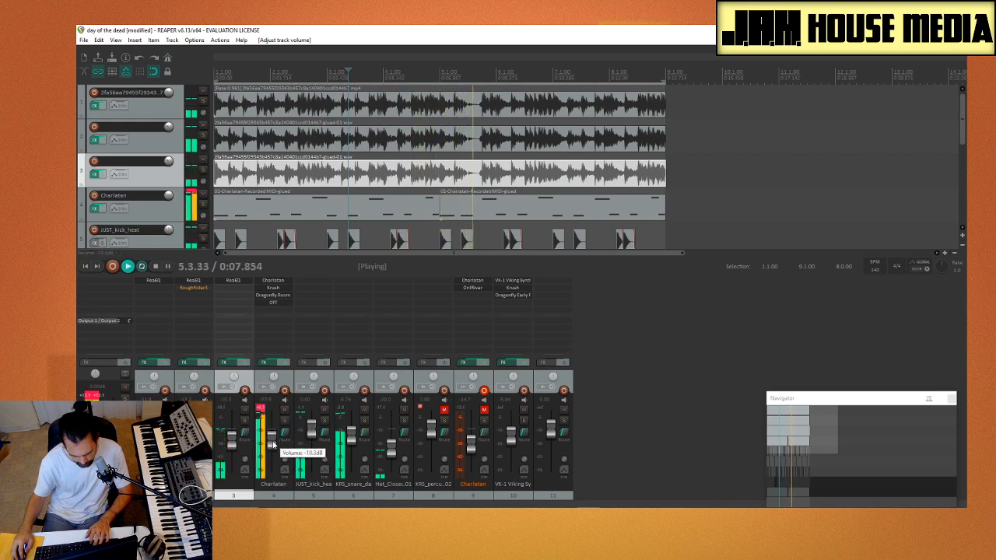
click(263, 409)
click(285, 421)
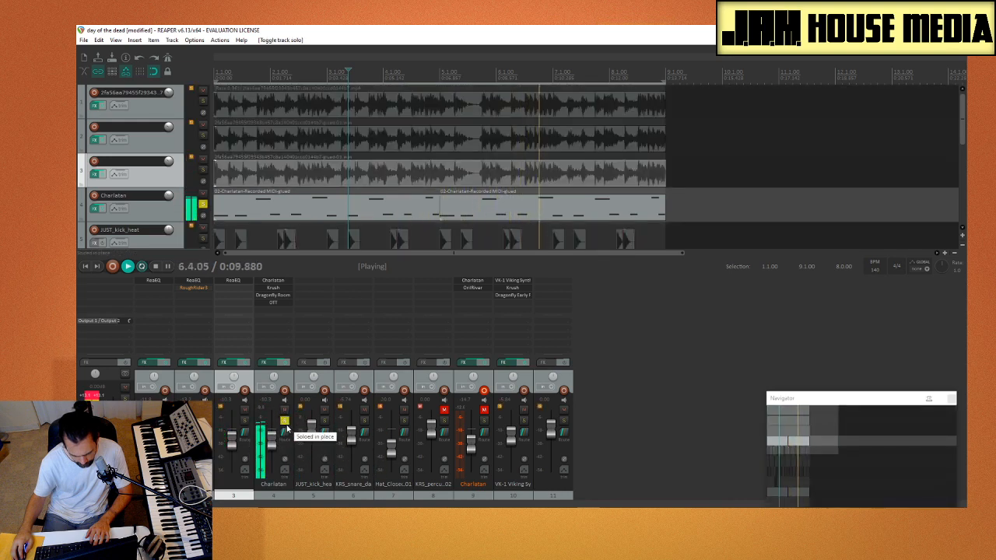
click(285, 421)
mouse_move(272, 438)
mouse_down()
mouse_move(288, 431)
mouse_move(276, 438)
mouse_up()
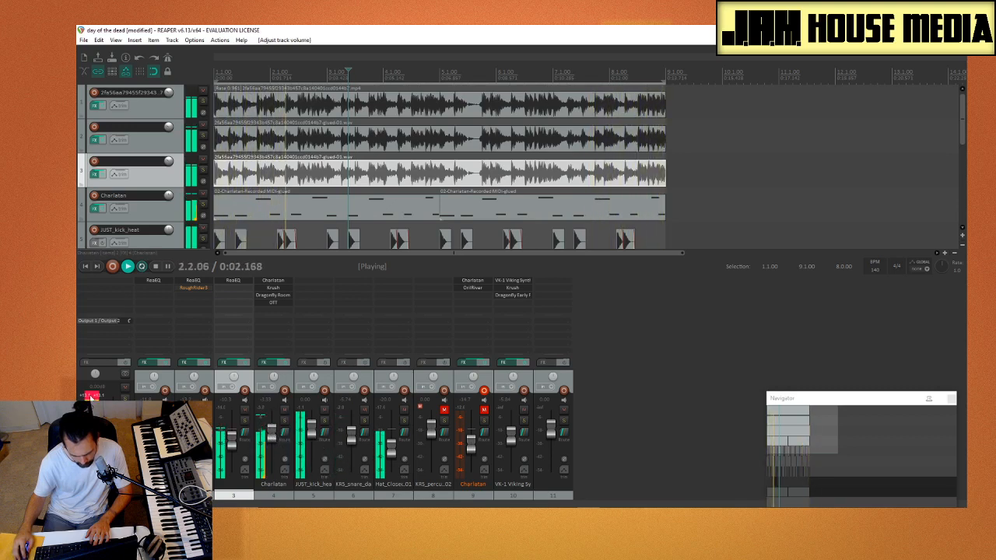
Step: Reset the master peak indicator and audition the video's audio layers with solos, leaving only track 3 soloed
click(92, 395)
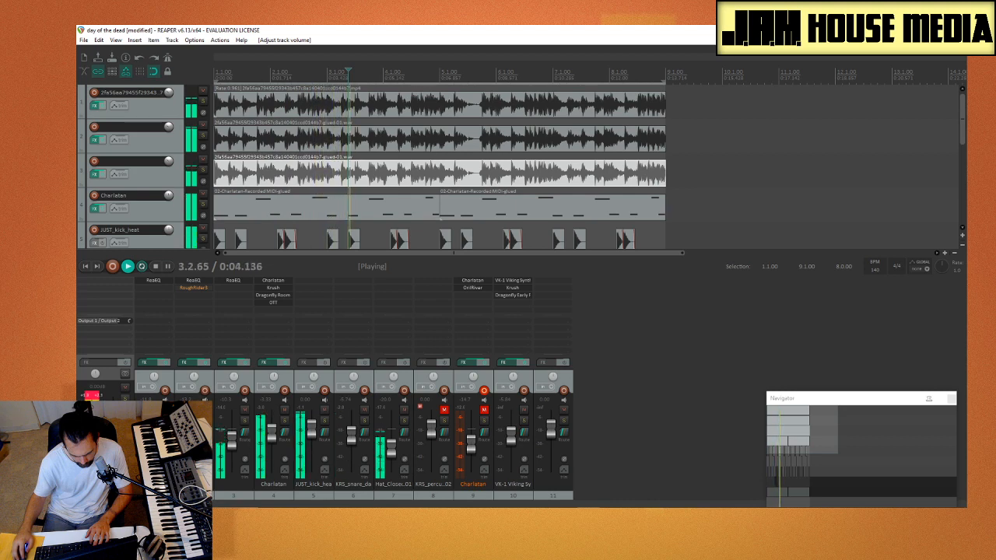
click(205, 420)
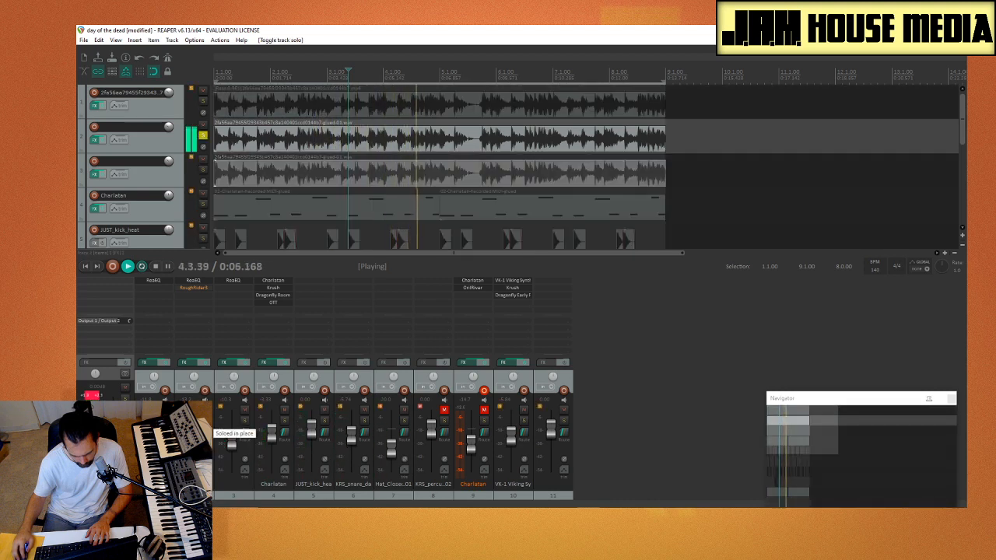
click(165, 420)
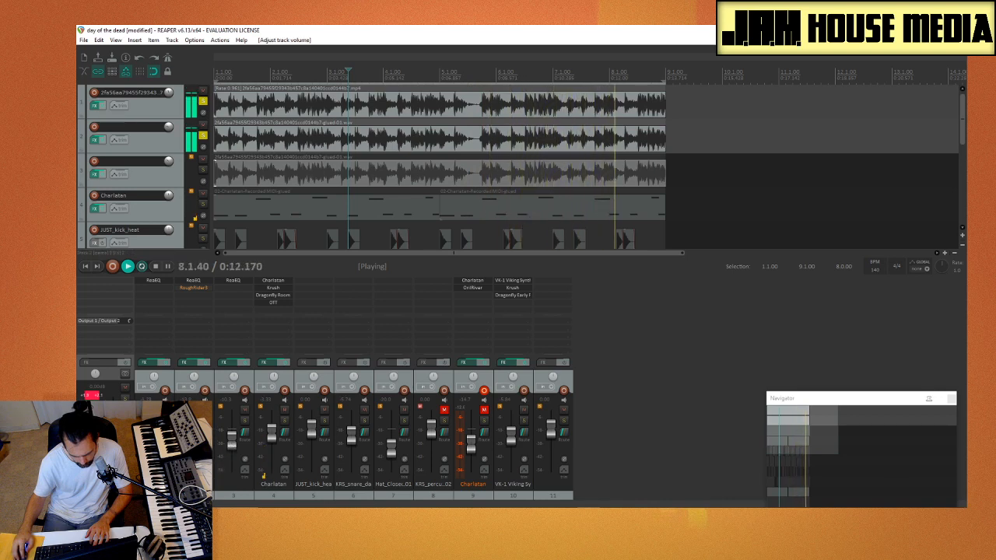
click(244, 420)
click(204, 420)
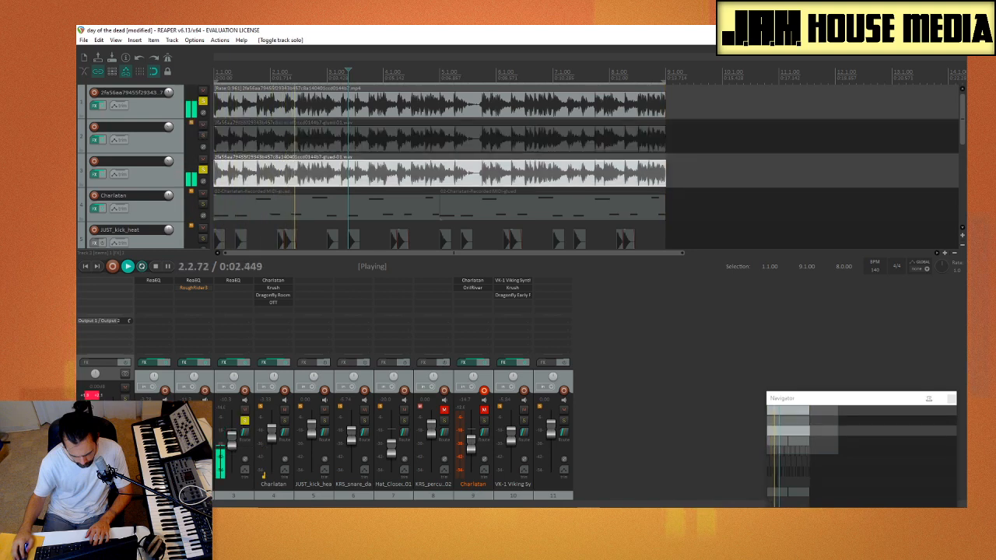
click(165, 420)
Step: Raise track 3's volume, clear its solo and fine-tune its level against the full mix
drag(230, 441, 238, 434)
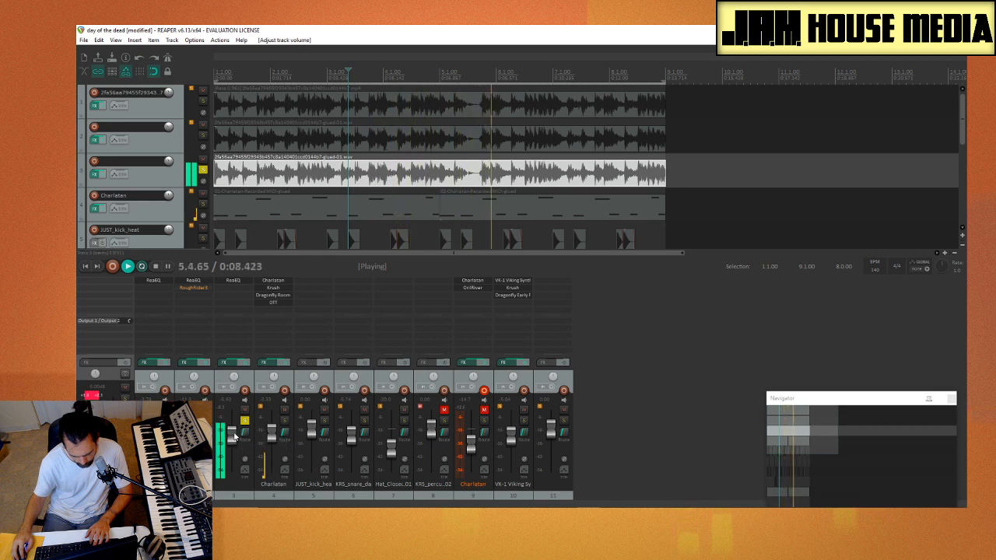
click(244, 420)
drag(235, 434, 235, 439)
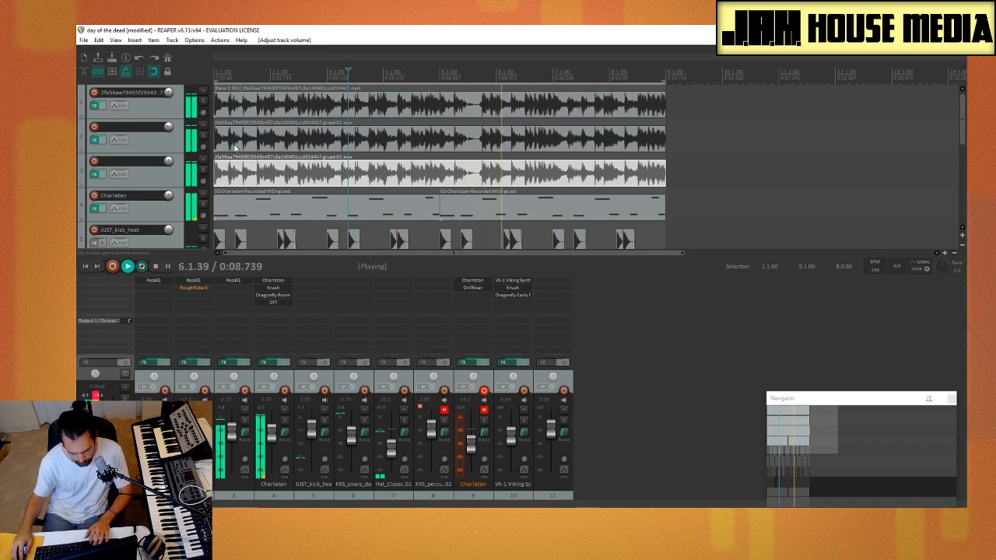
Step: Select the video clip on track 1 and open the Video Window over the arrangement, clear of the track controls
scroll(280, 186, up, 5)
scroll(281, 187, down, 7)
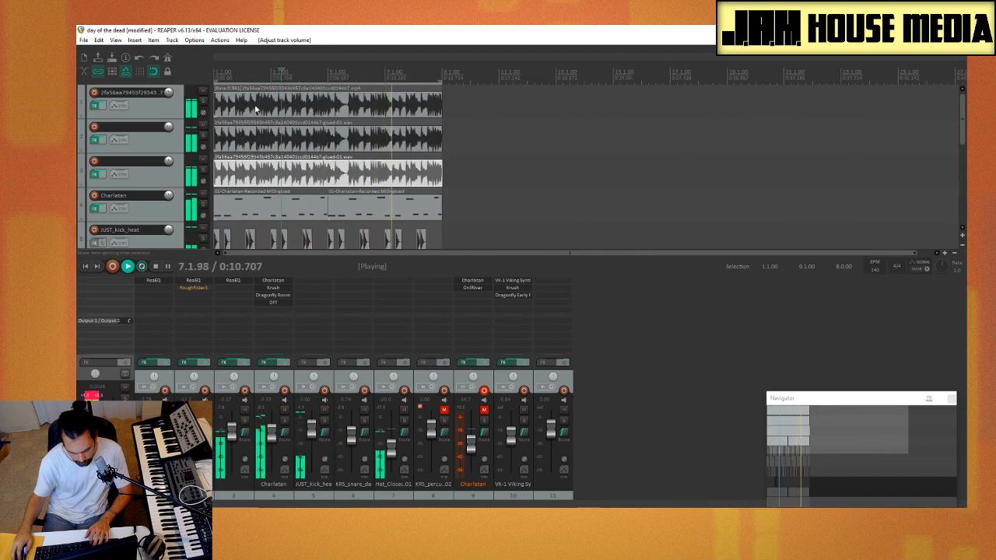
click(255, 110)
key(ctrl+shift+v)
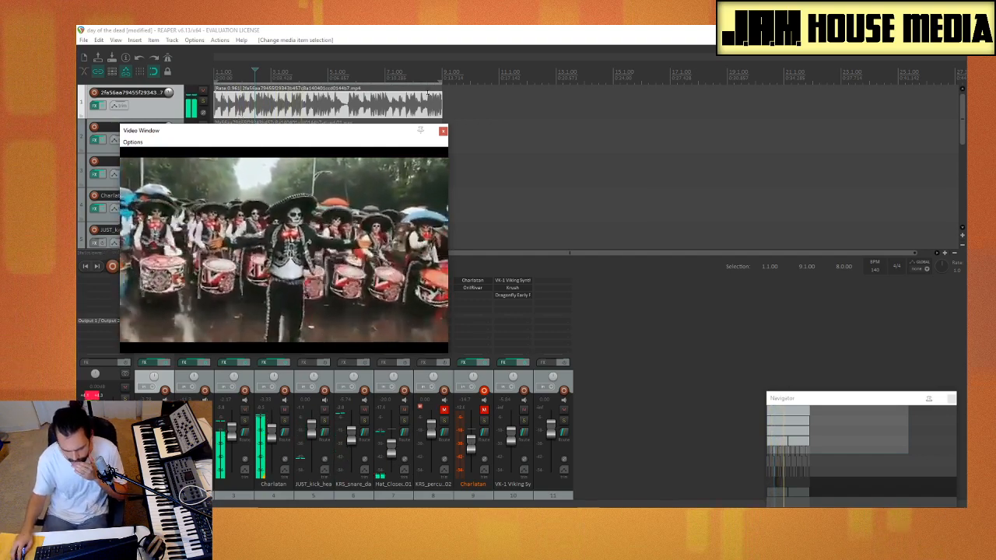
click(443, 130)
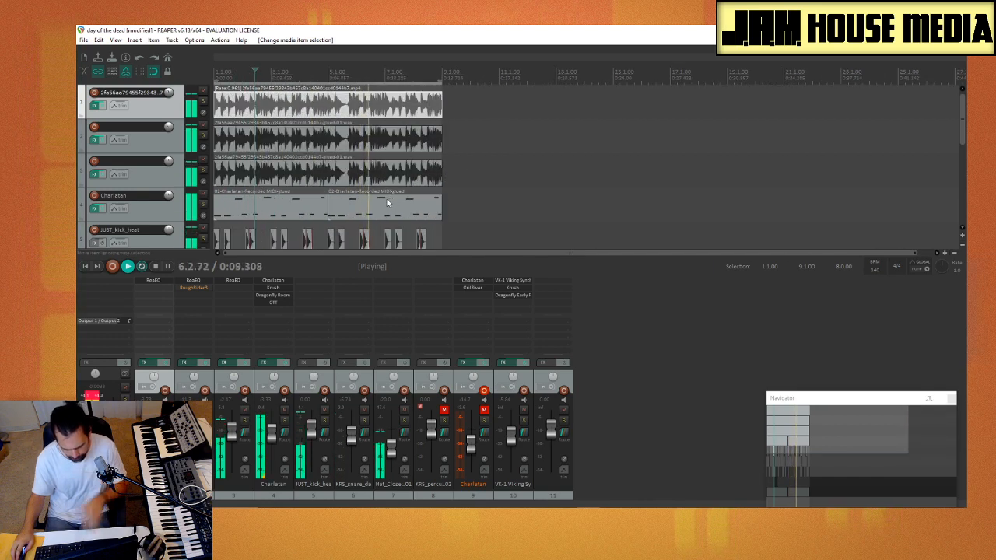
key(ctrl+shift+v)
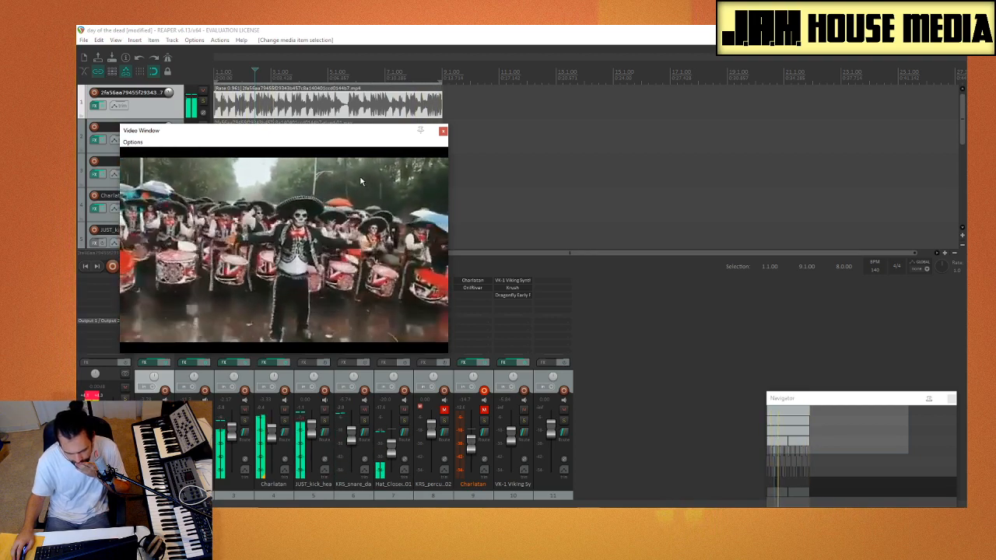
drag(188, 136, 271, 122)
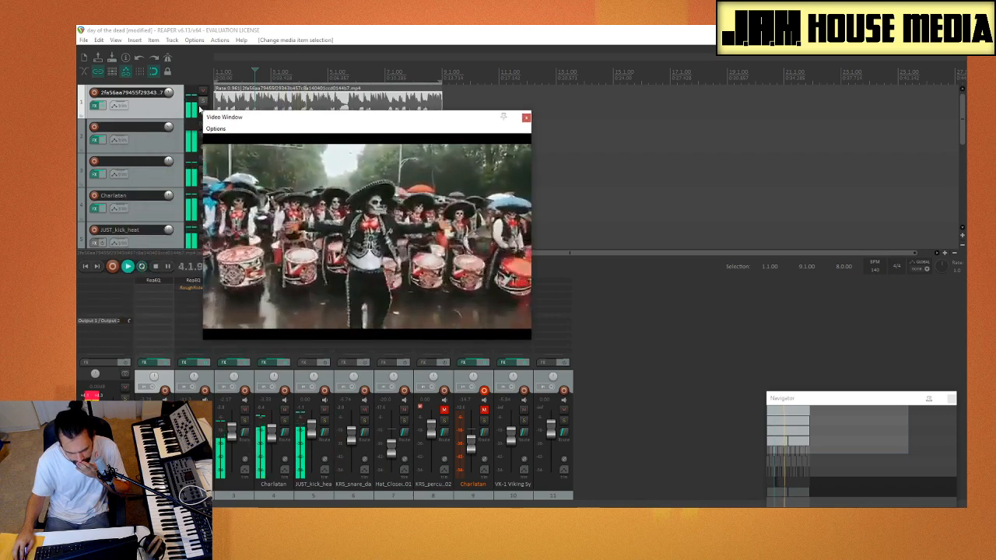
Step: Mute tracks 2 and 3 to hear the beat with only track 1 of the clip's audio layers
click(165, 410)
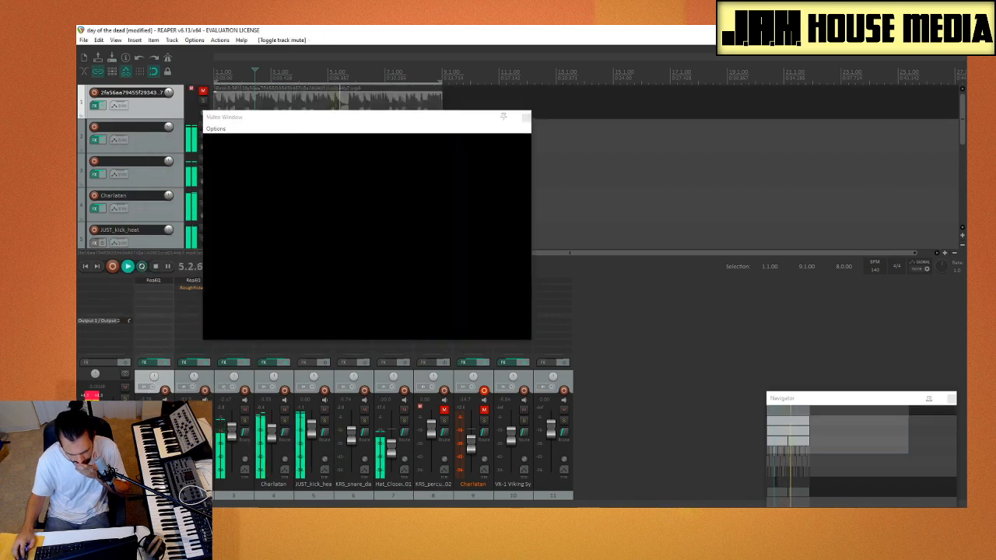
click(204, 409)
click(244, 409)
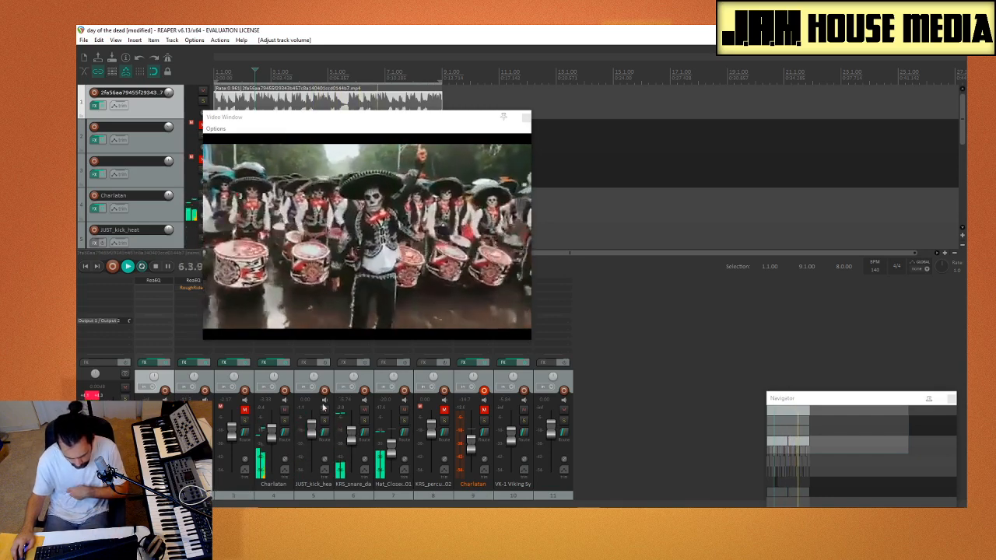
Step: Solo the Charlatan synth on track 4 and set its Dragonfly Room reverb decay to 1.6 s
click(283, 420)
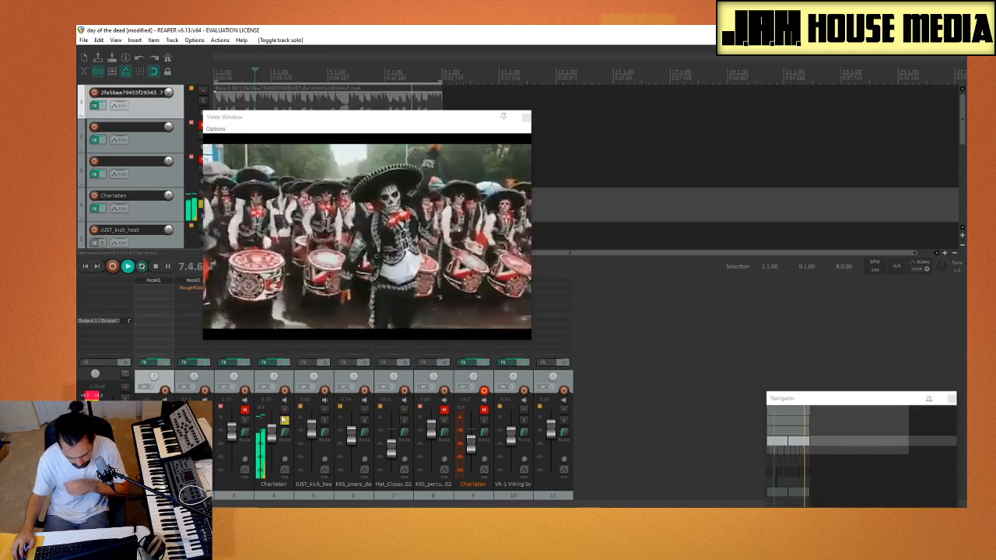
click(264, 363)
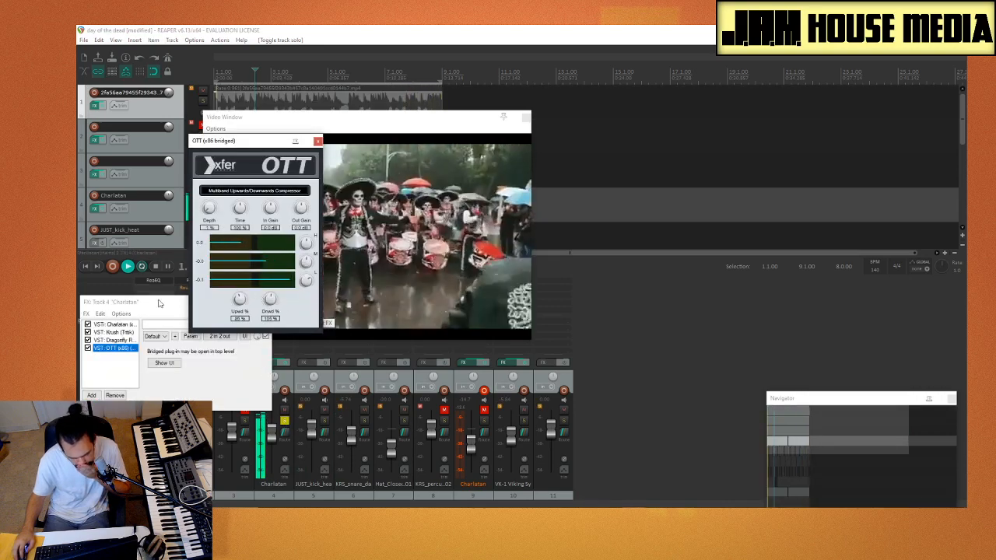
click(113, 332)
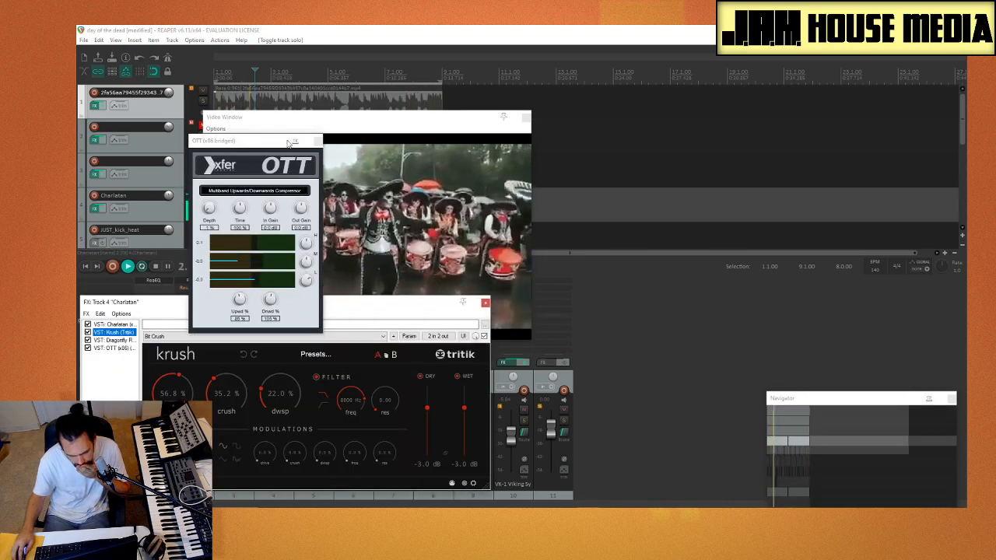
click(317, 141)
drag(277, 303, 393, 166)
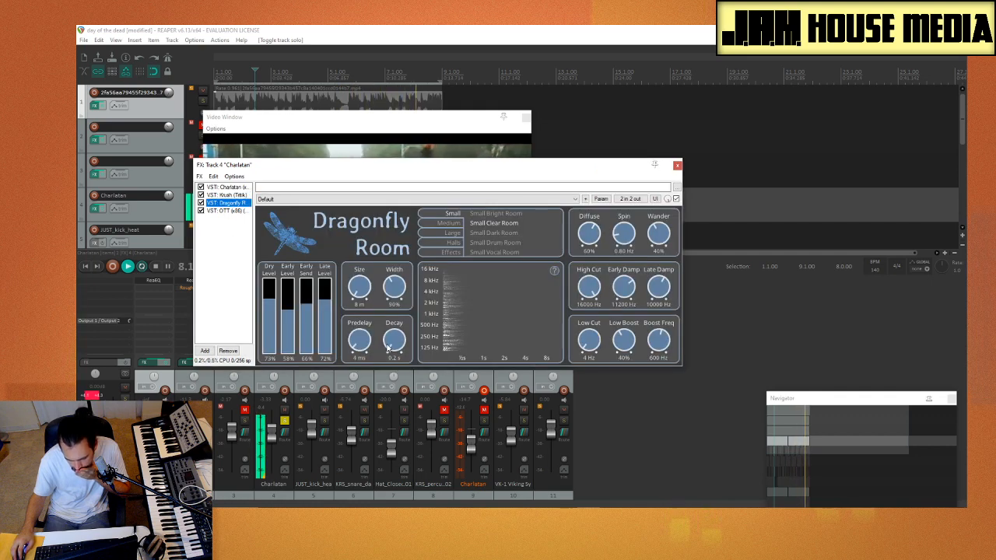
drag(404, 348, 412, 329)
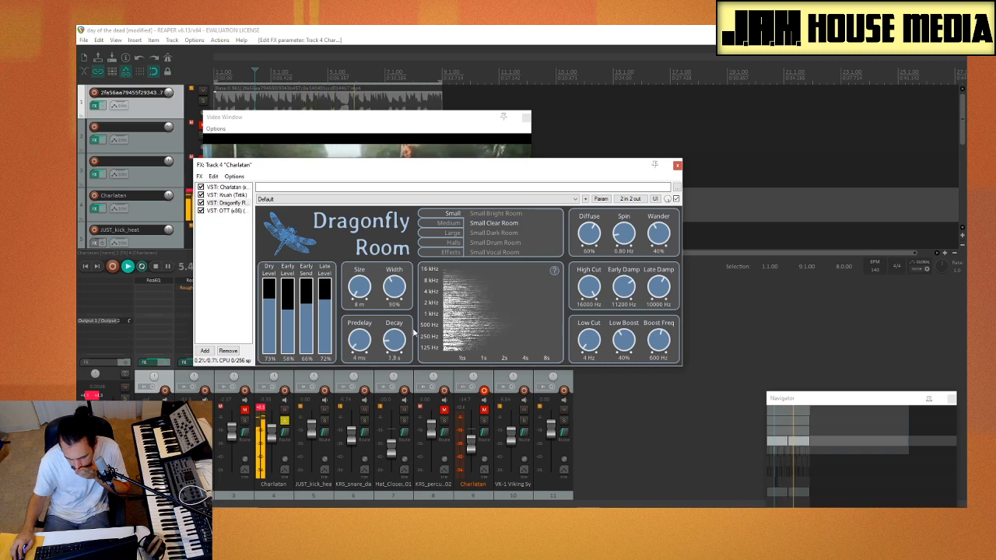
drag(413, 332, 416, 334)
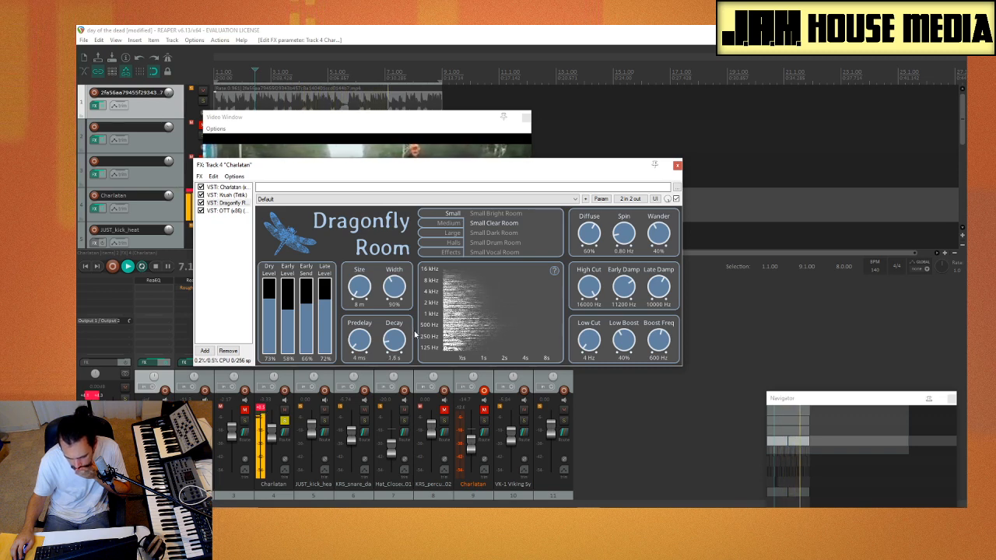
Step: Lower the wet level of Krush on track 4 to -5.5 dB and close the effects chain
click(234, 194)
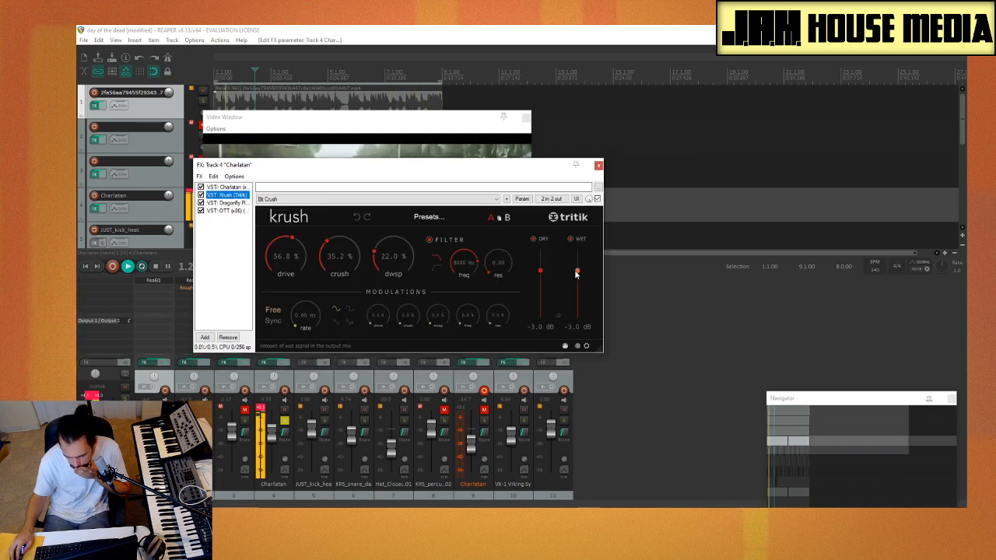
mouse_move(576, 272)
mouse_down()
mouse_move(580, 347)
mouse_move(577, 272)
mouse_up()
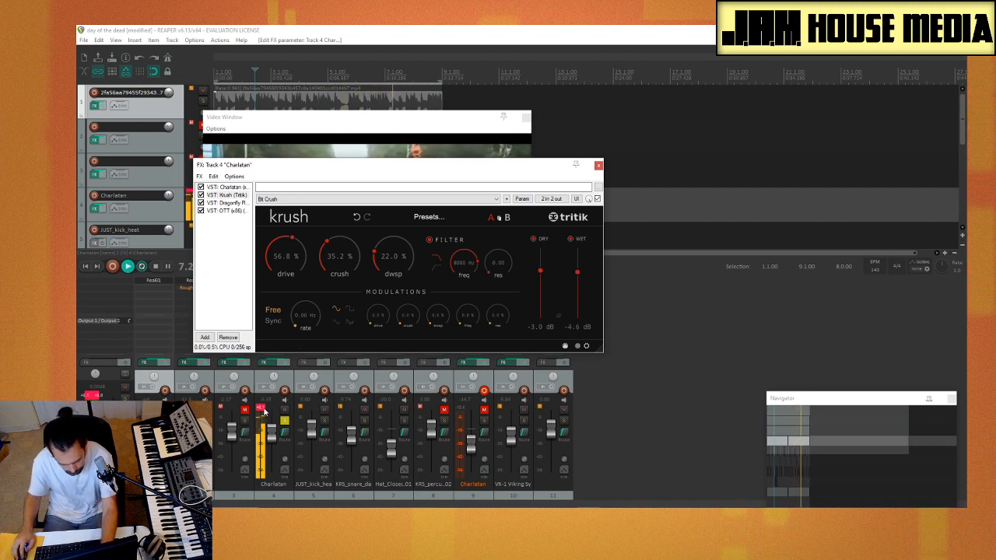
drag(578, 272, 581, 276)
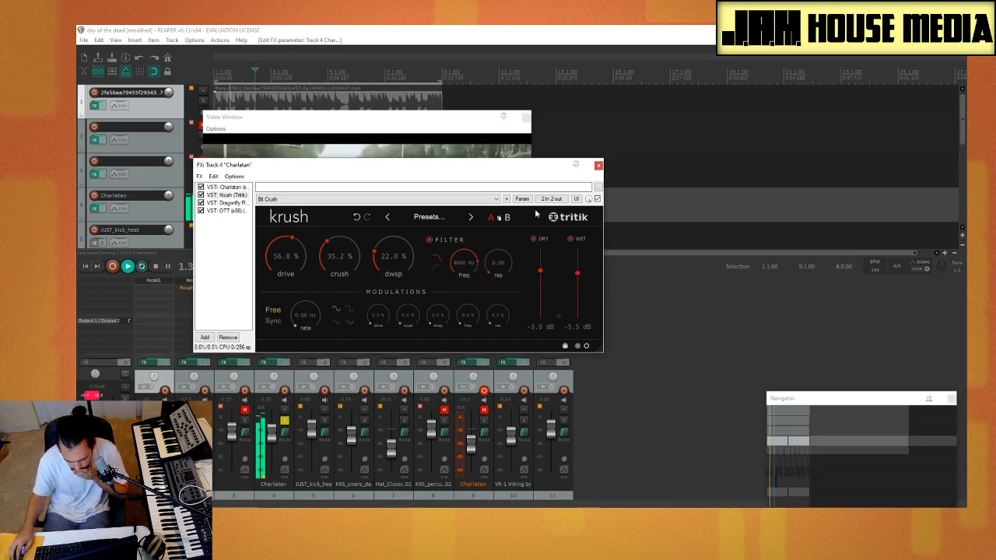
click(598, 166)
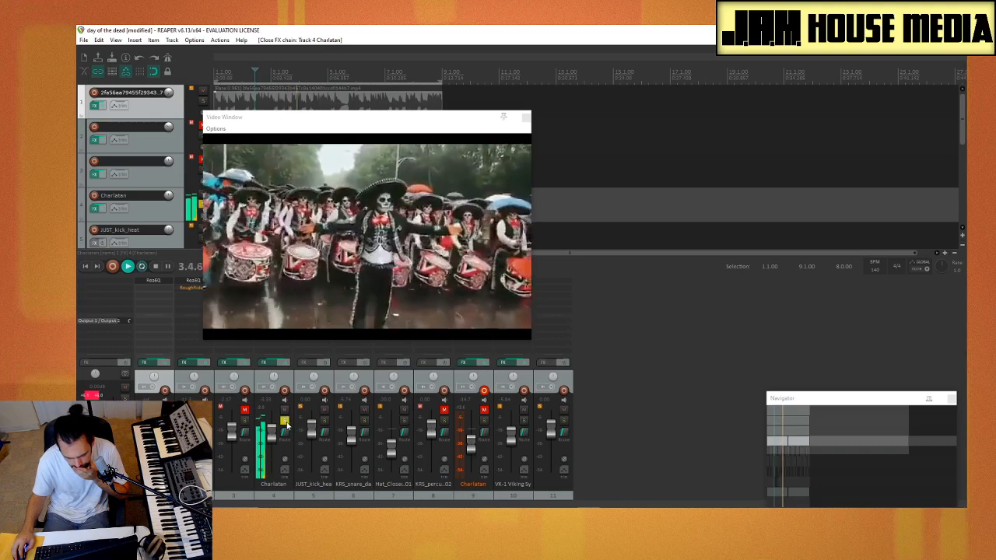
Step: Clear track 4's solo and the mutes on tracks 2 and 3, and adjust the volumes of tracks 1 and 2
click(285, 421)
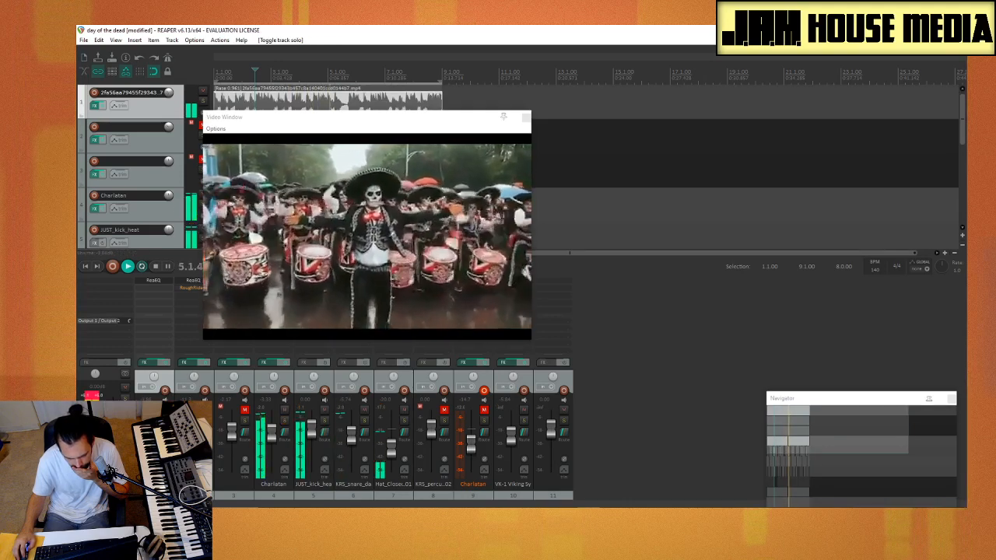
drag(151, 430, 151, 428)
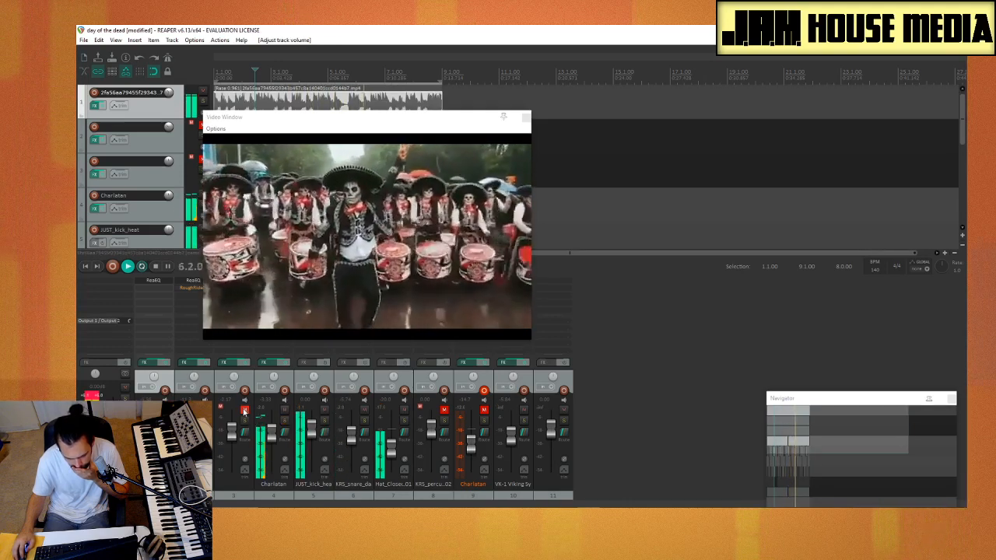
click(244, 410)
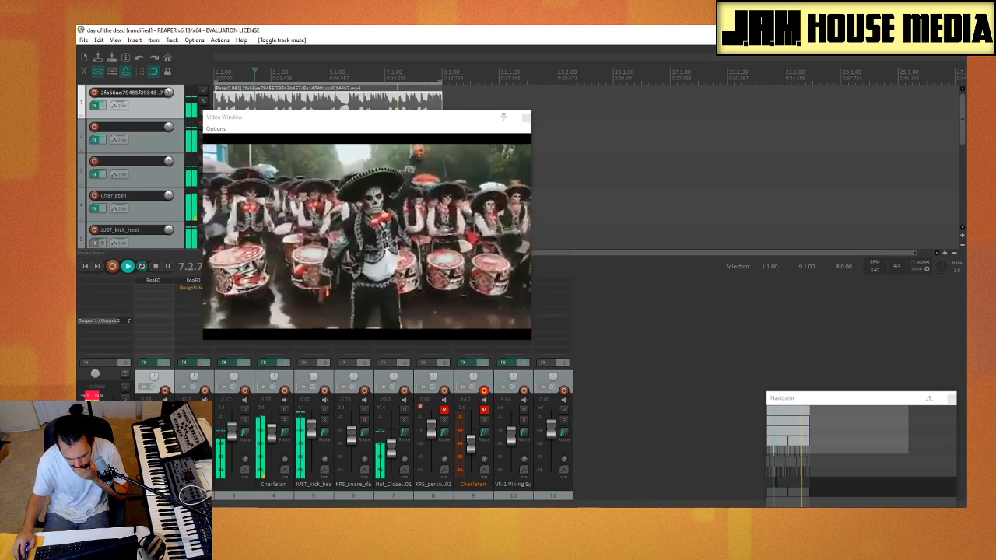
drag(151, 428, 191, 445)
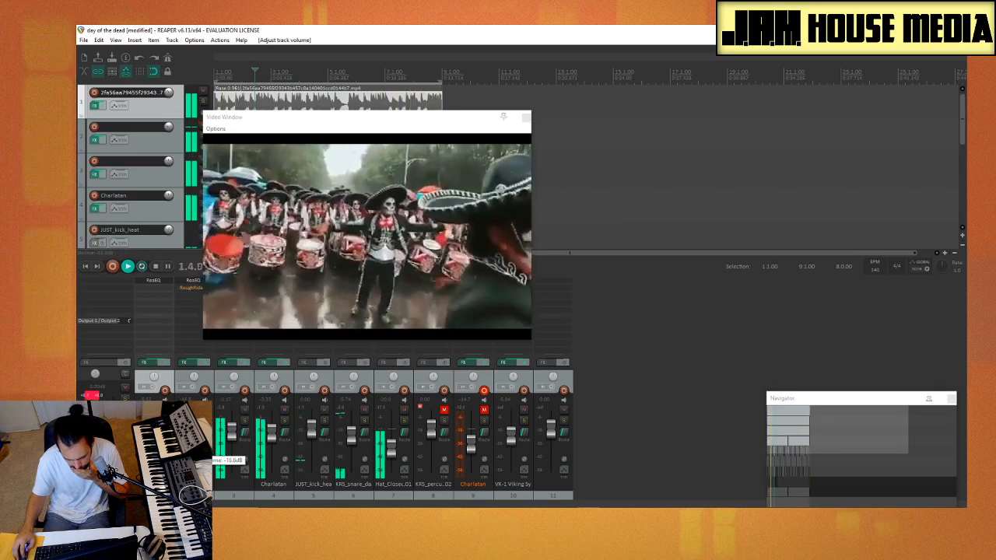
Step: Solo track 4, set Dragonfly Room's Early Level to 53%, Early Send to 50% and Late Level to 47%, and clear the solo
click(285, 421)
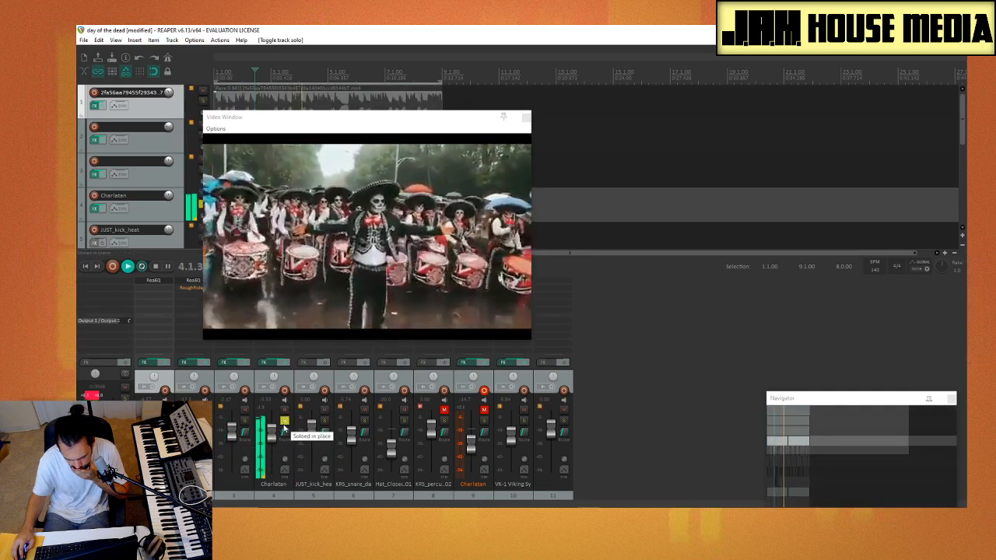
click(267, 362)
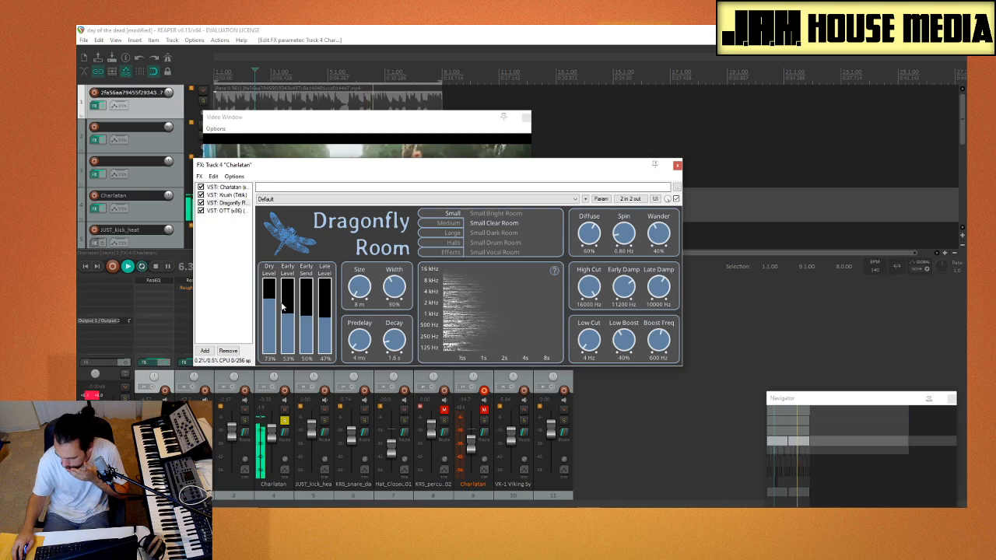
click(677, 166)
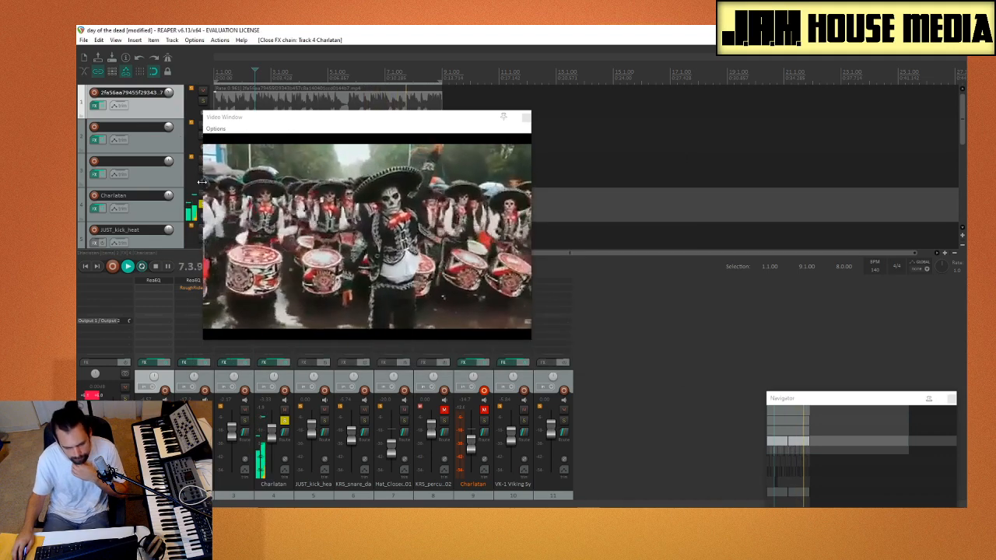
click(285, 421)
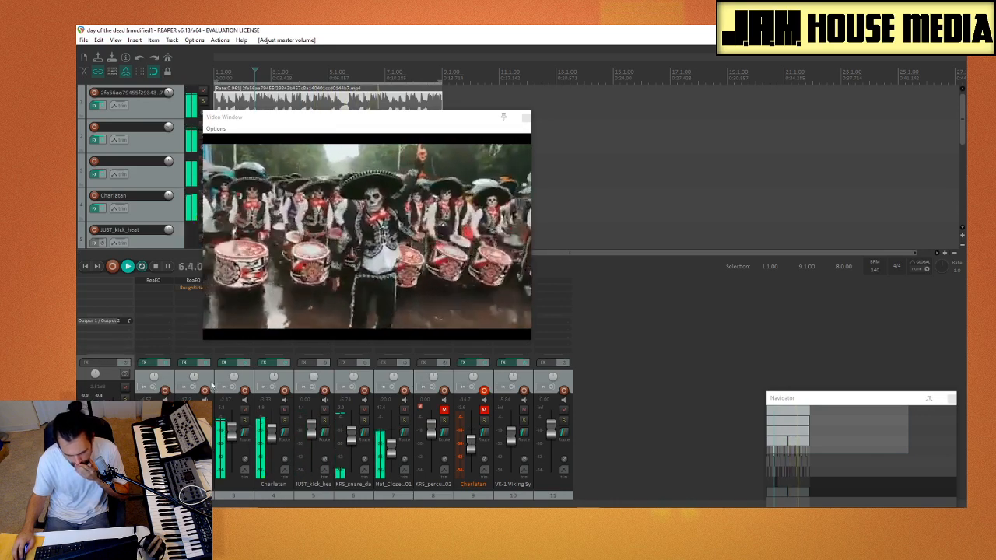
Step: Mute track 3, then copy the video clip onto a new track directly below track 1
click(245, 410)
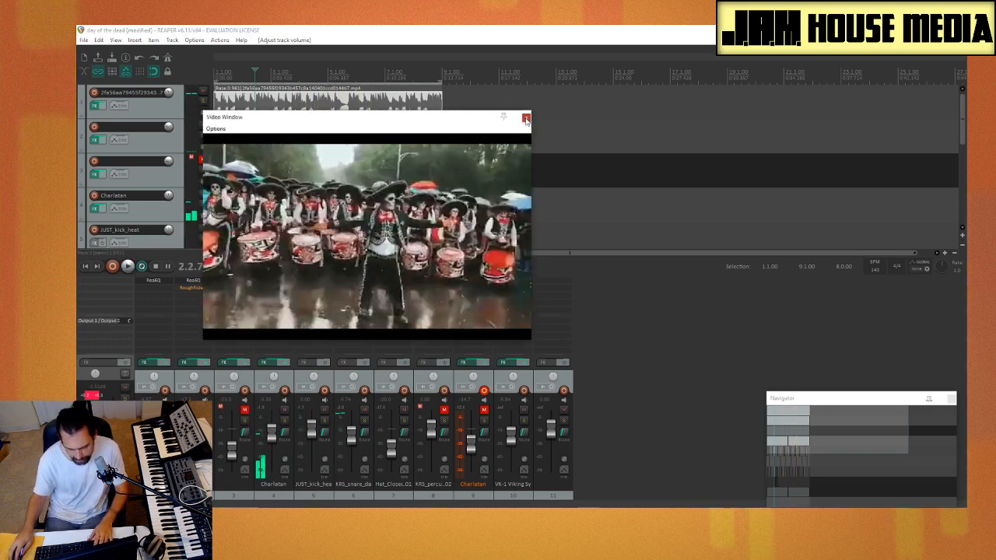
click(525, 119)
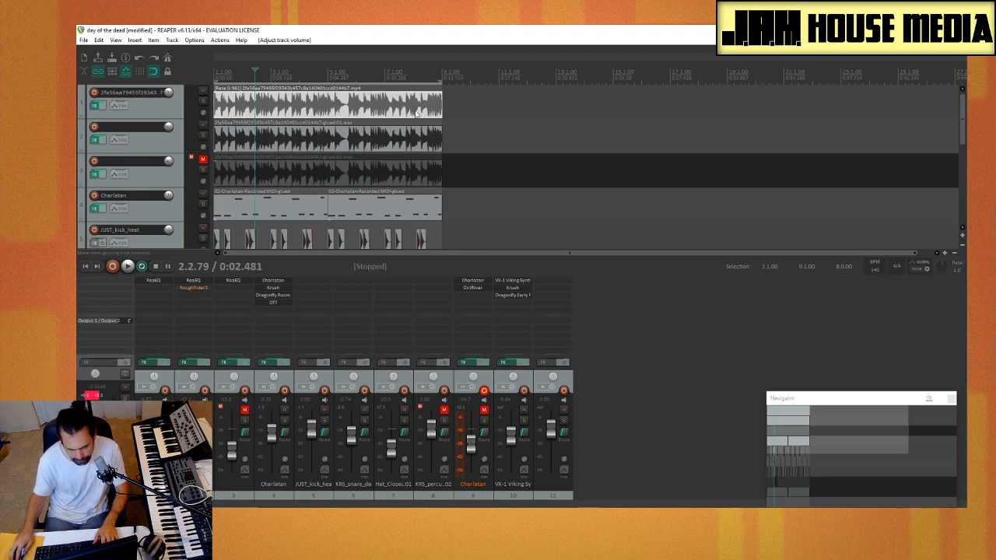
click(328, 105)
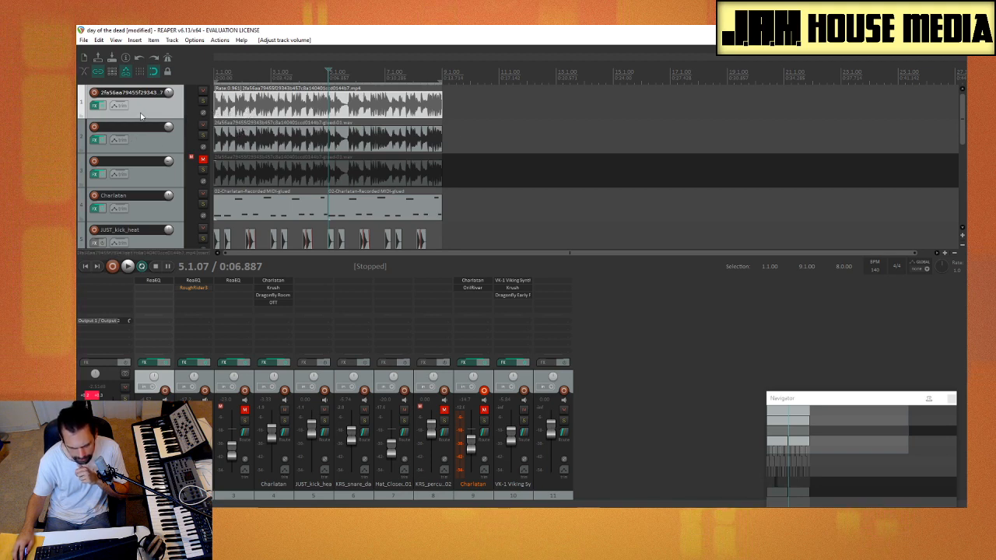
key(ctrl+t)
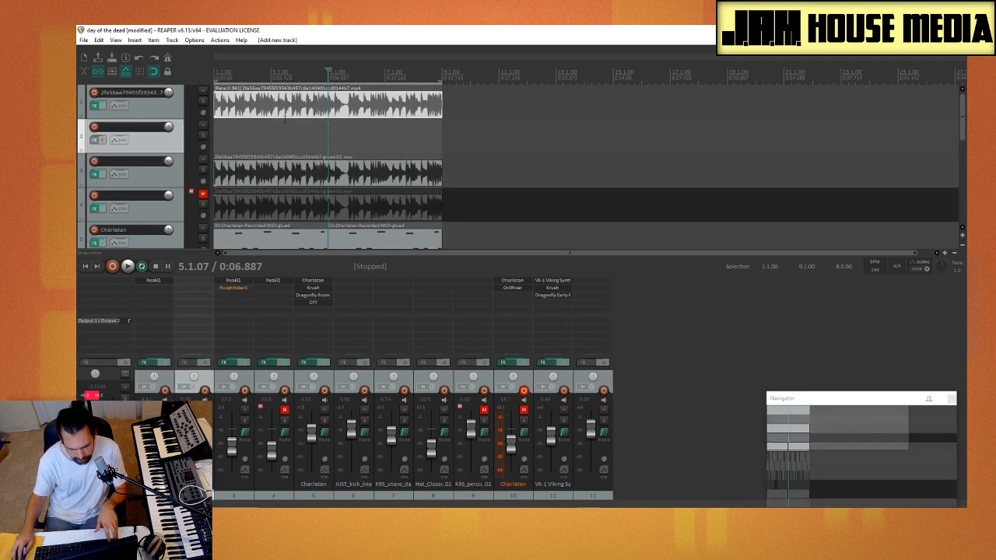
drag(282, 104, 286, 129)
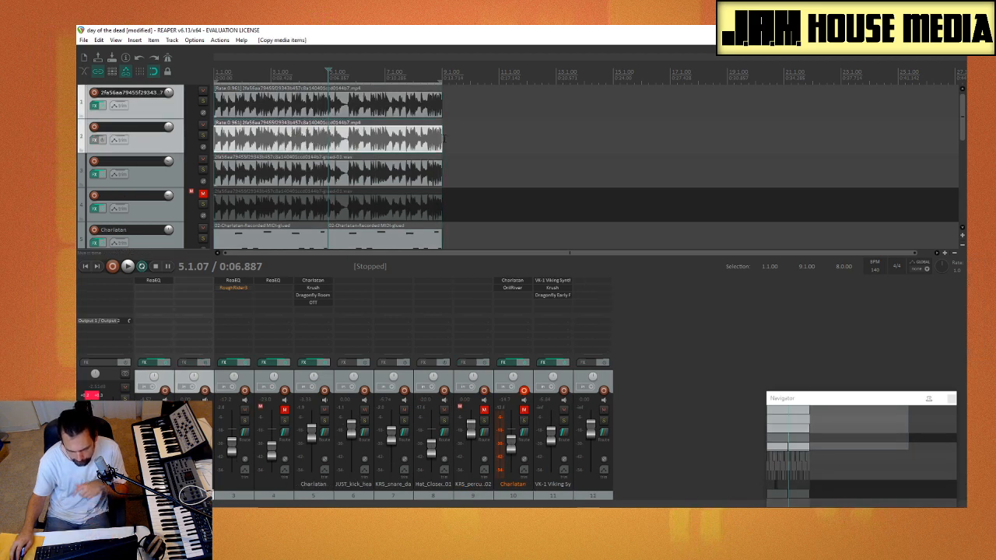
Step: Trim the clips on tracks 2, 3 and 4 to their first four bars and repeat them from bar 5
drag(442, 139, 397, 146)
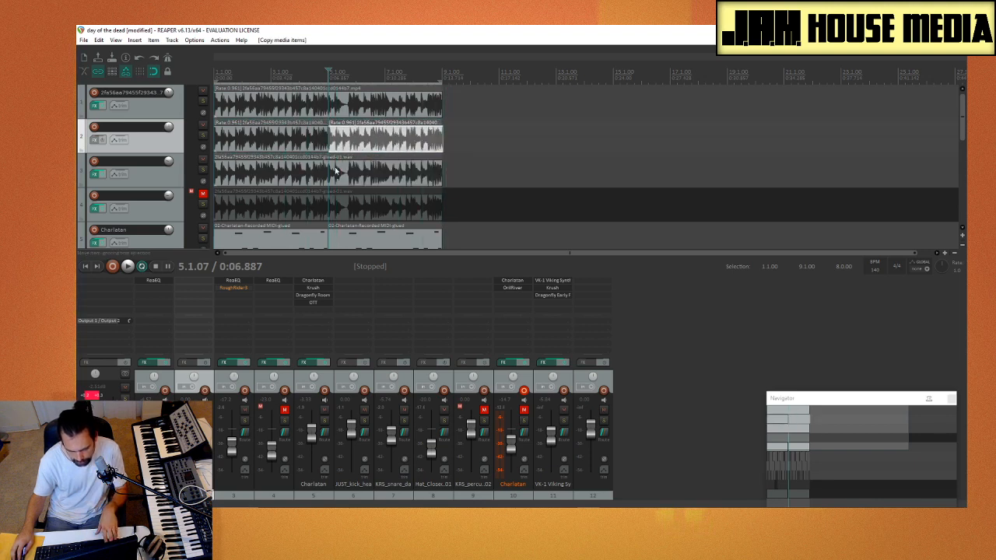
click(414, 173)
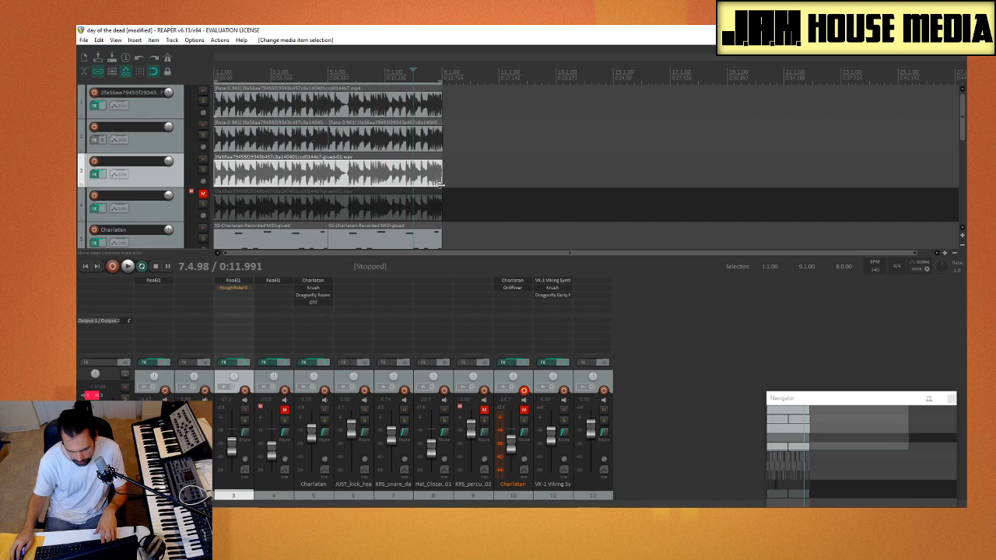
ctrl+click(440, 207)
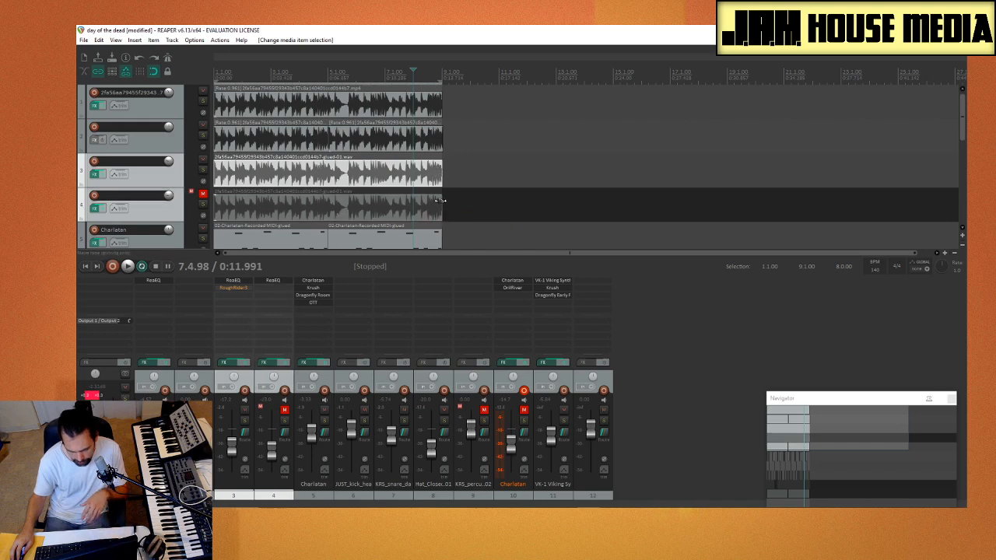
drag(440, 205, 410, 207)
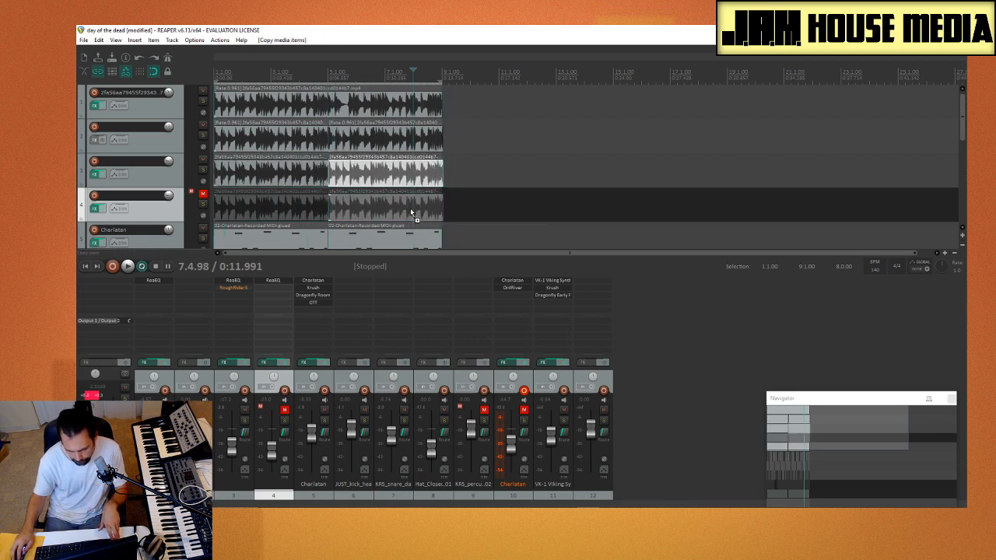
Step: Play track 1 in solo, turn its volume down and clear the solo
click(171, 111)
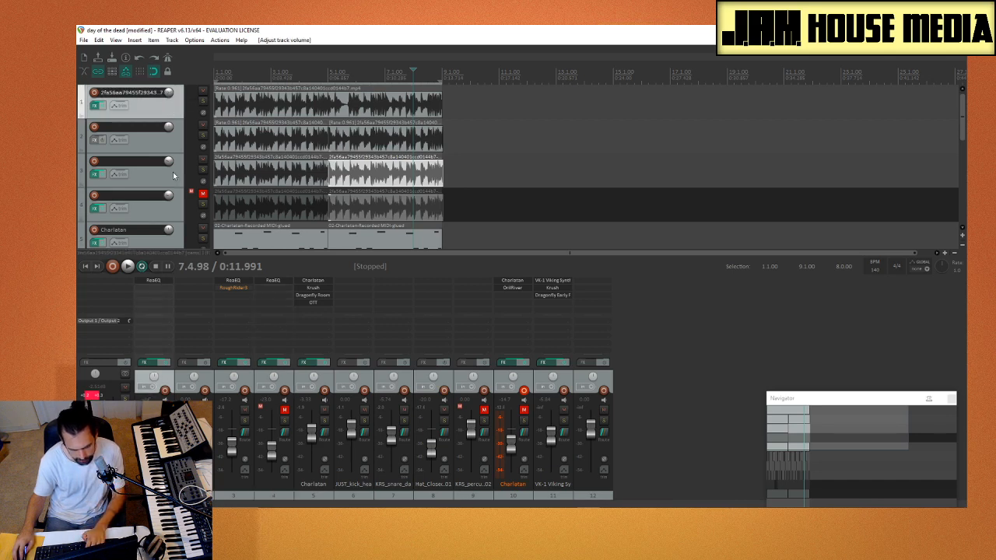
click(203, 100)
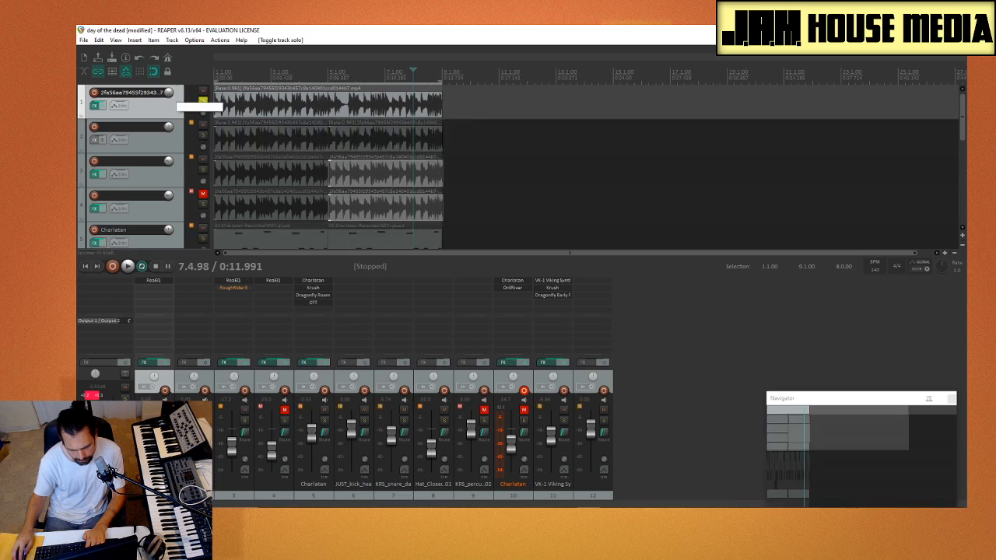
double_click(170, 94)
key(space)
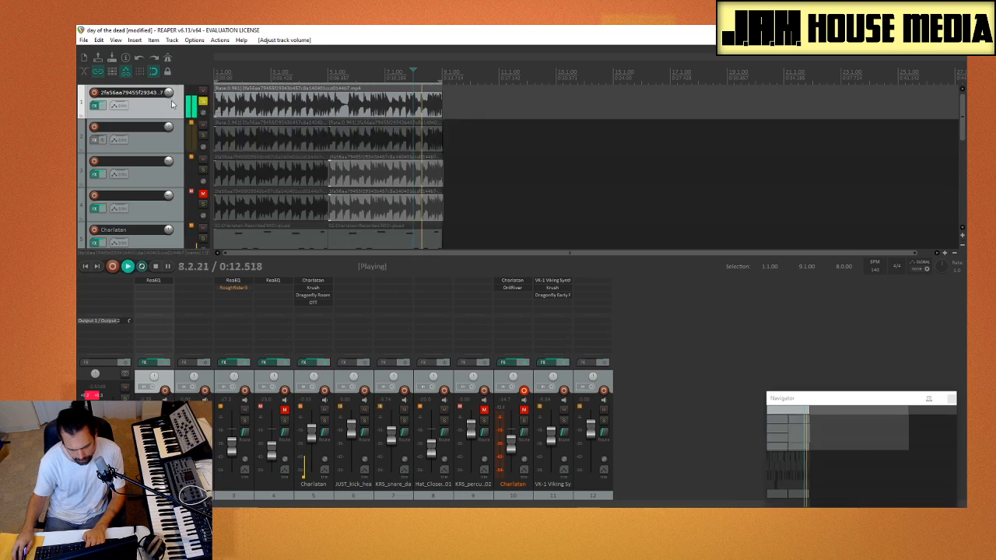
scroll(168, 94, down, 4)
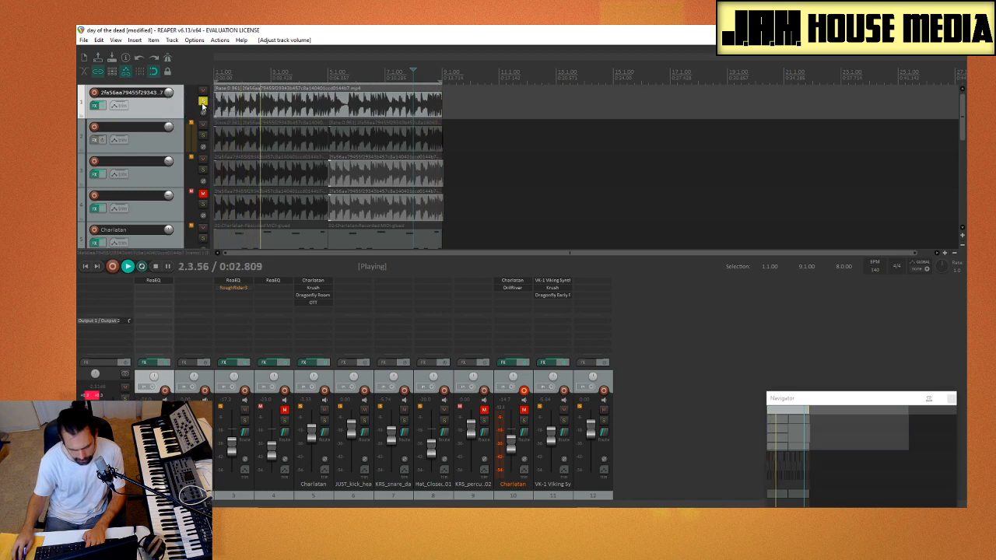
click(202, 102)
Step: Solo track 2, add ReaEQ with a low shelf at 1245.1 Hz and -inf gain, and clear the solo
click(203, 136)
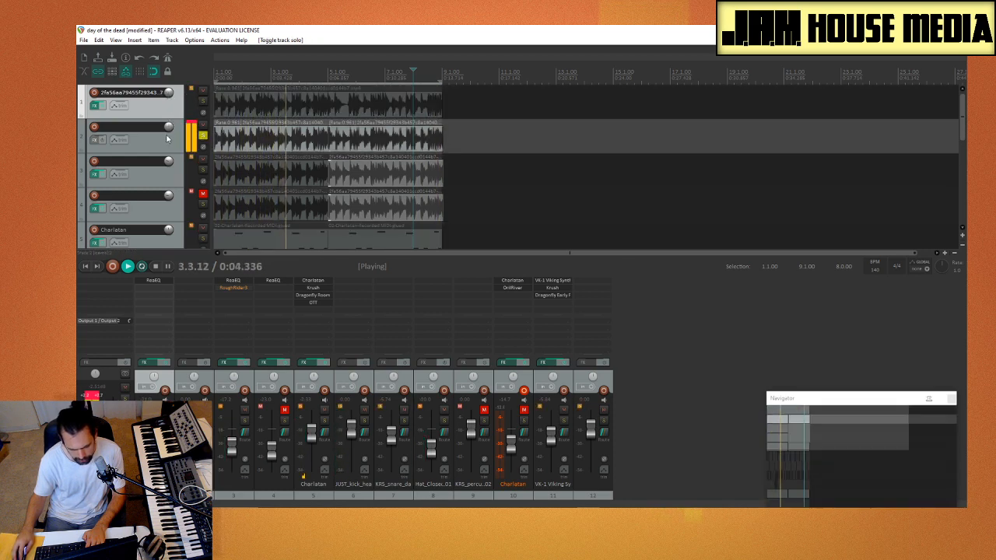
click(94, 141)
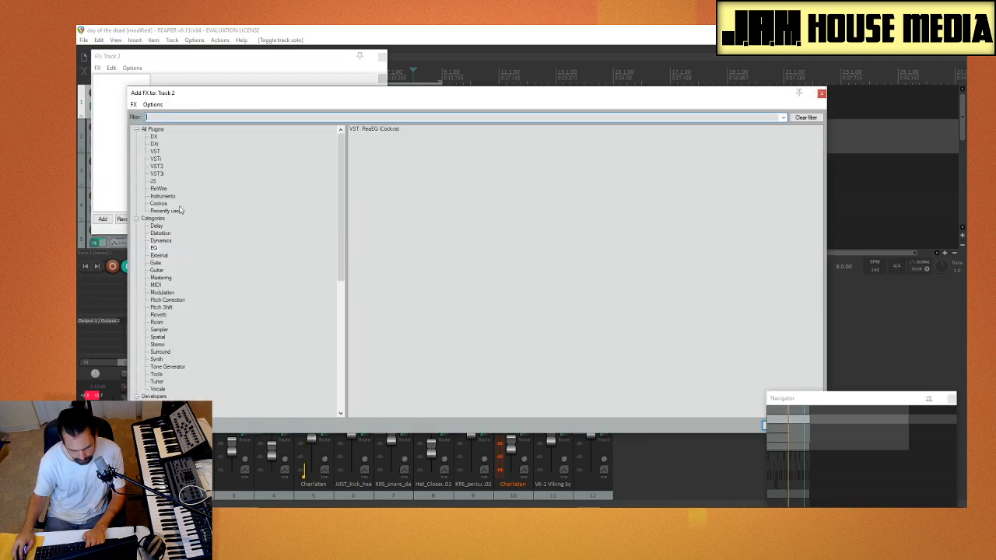
double_click(382, 130)
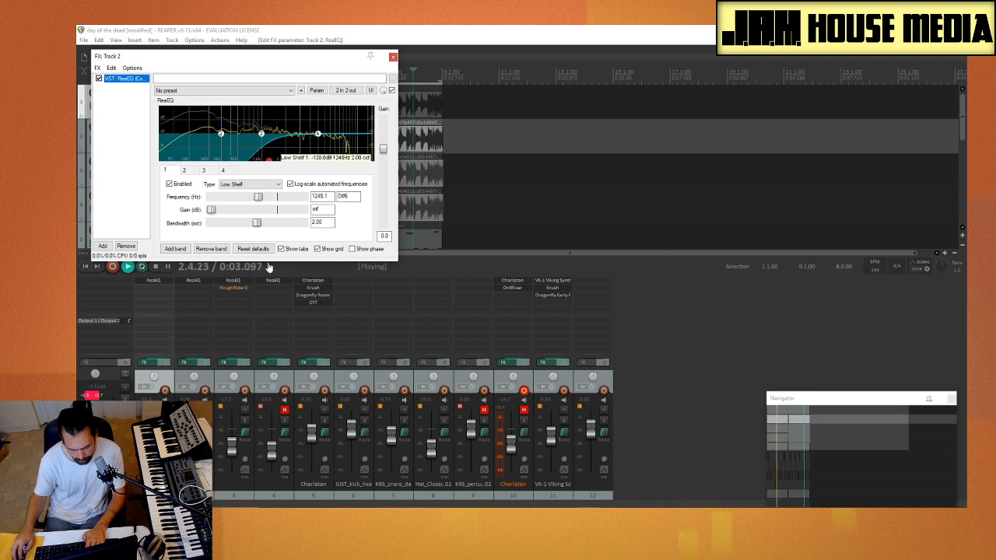
click(393, 58)
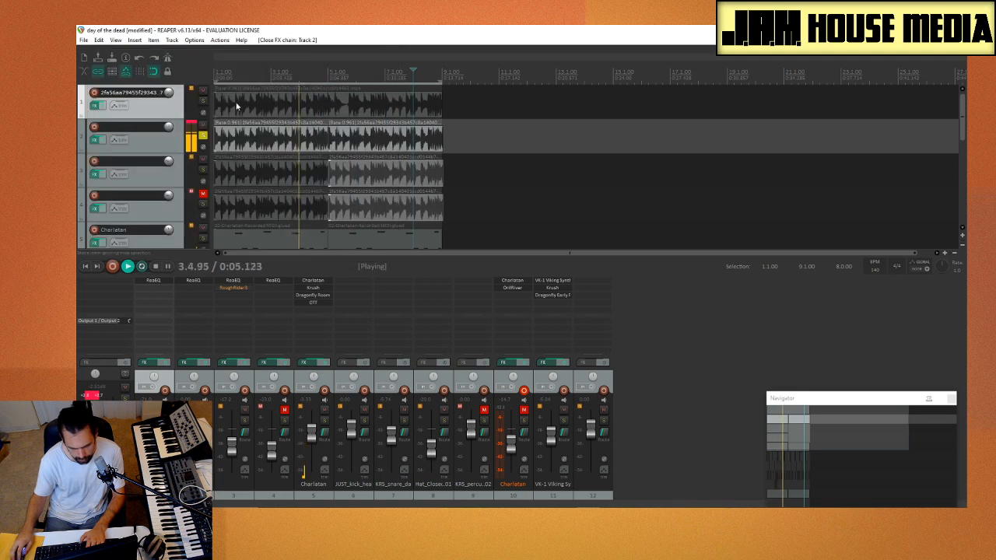
click(203, 137)
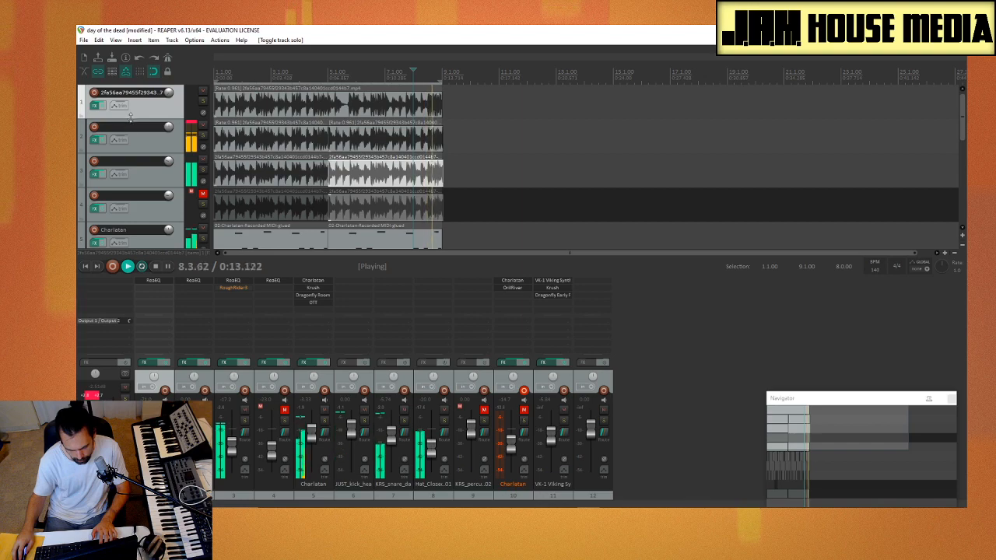
Step: Watch the video clip against the full mix, stop playback and close the video window
key(ctrl+shift+v)
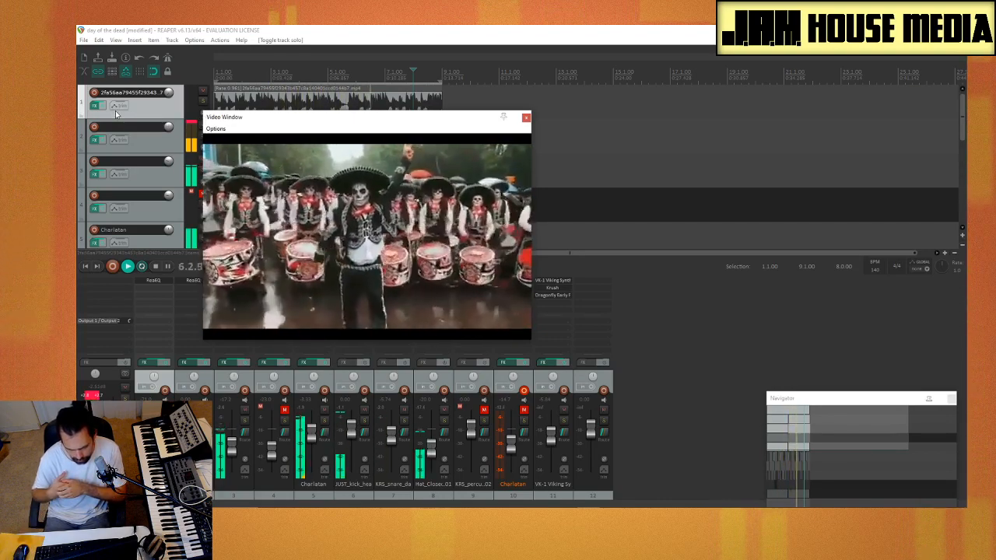
key(space)
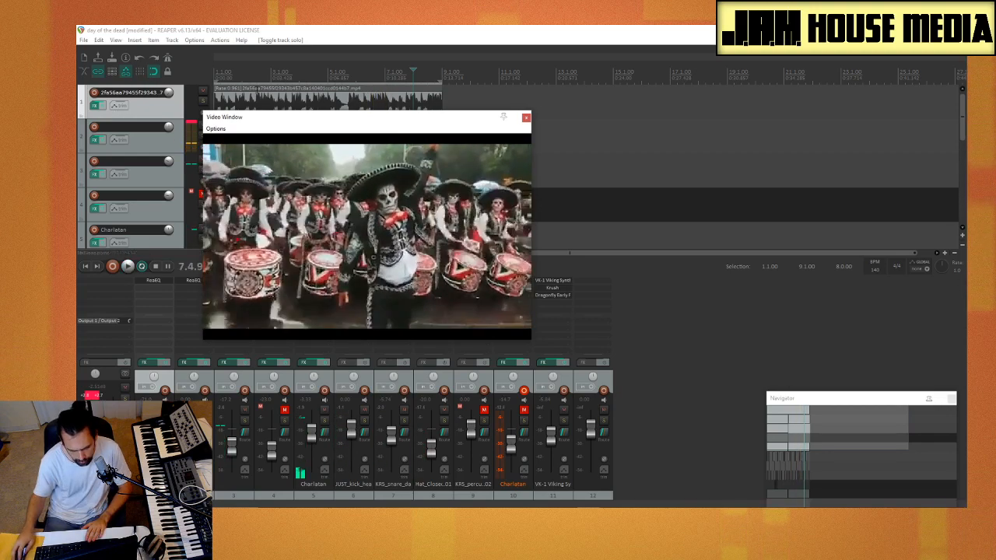
drag(325, 118, 558, 257)
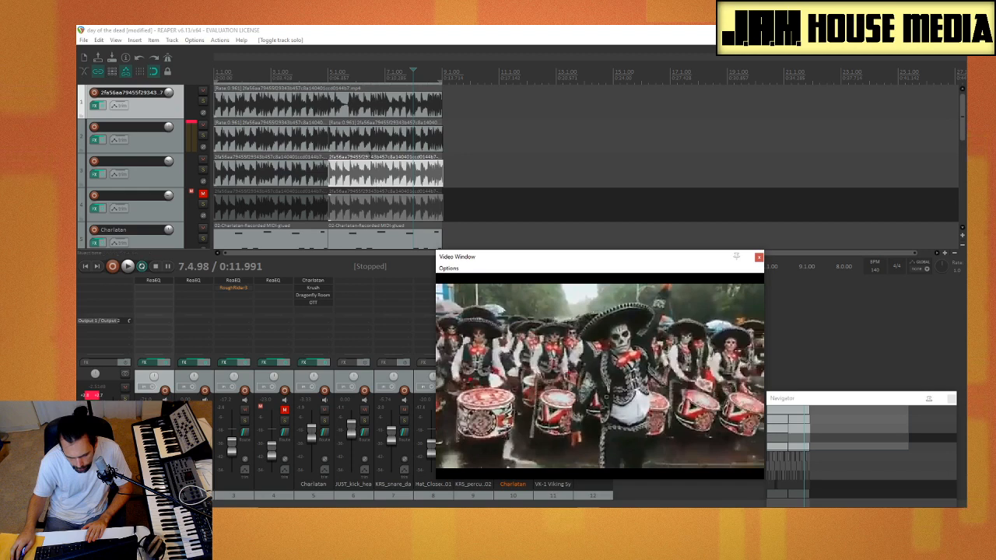
click(758, 257)
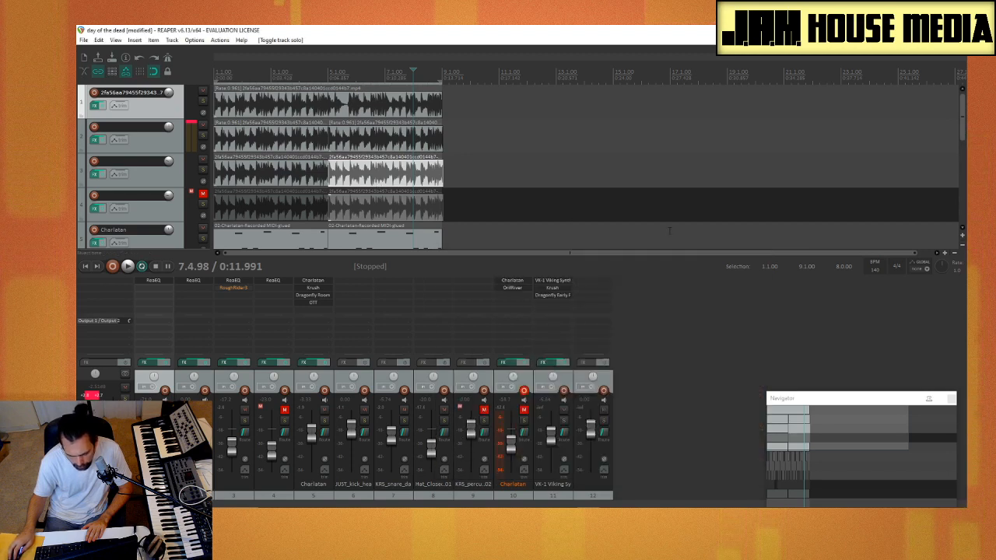
Step: Listen to the equalised track 2 in solo and clear the solo
click(179, 142)
key(space)
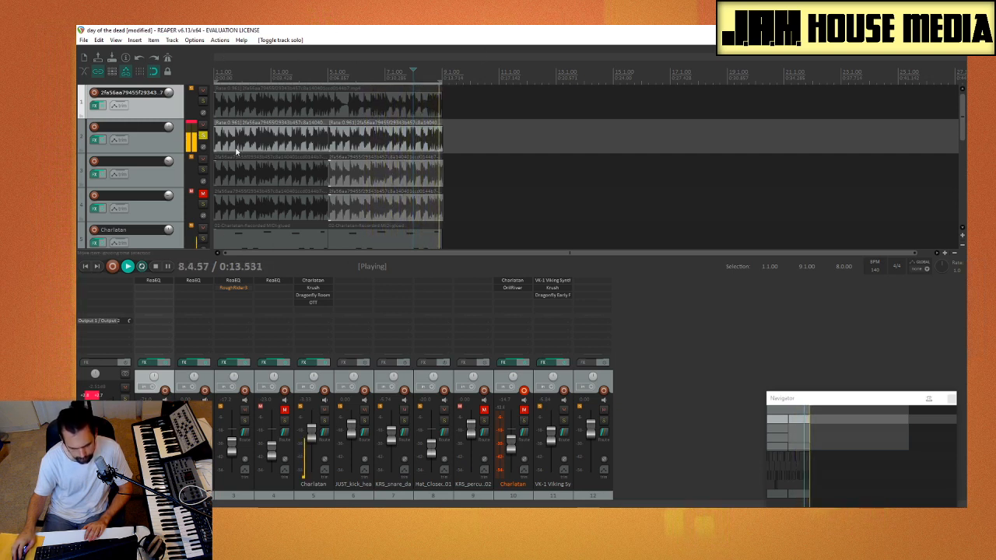
click(203, 138)
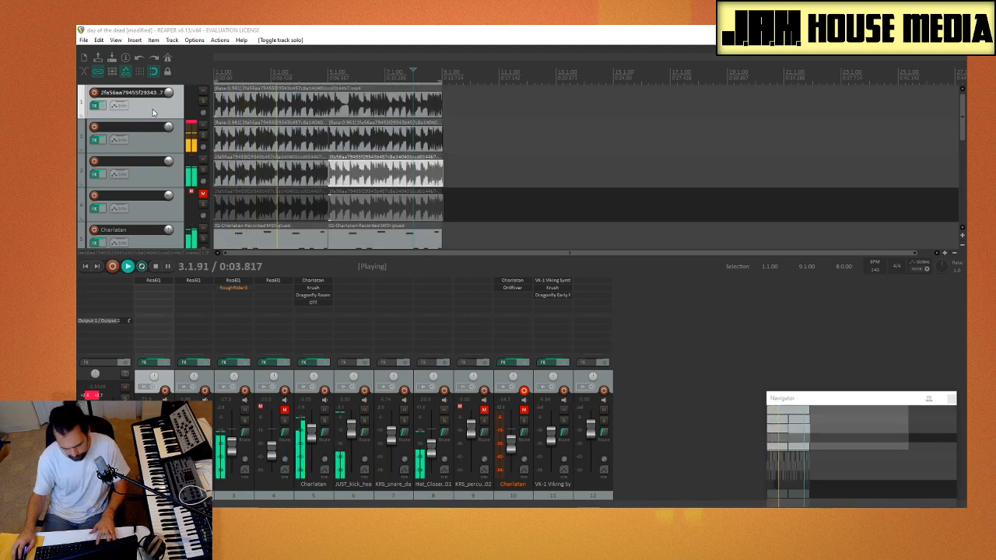
Step: Reopen the video window and play the full mix against the picture, with stops in between
key(ctrl+shift+v)
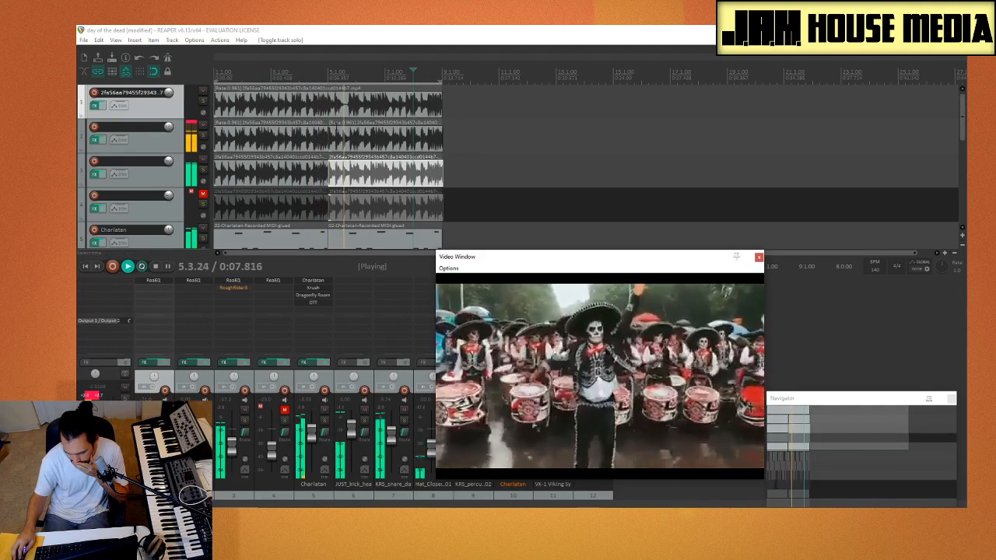
key(space)
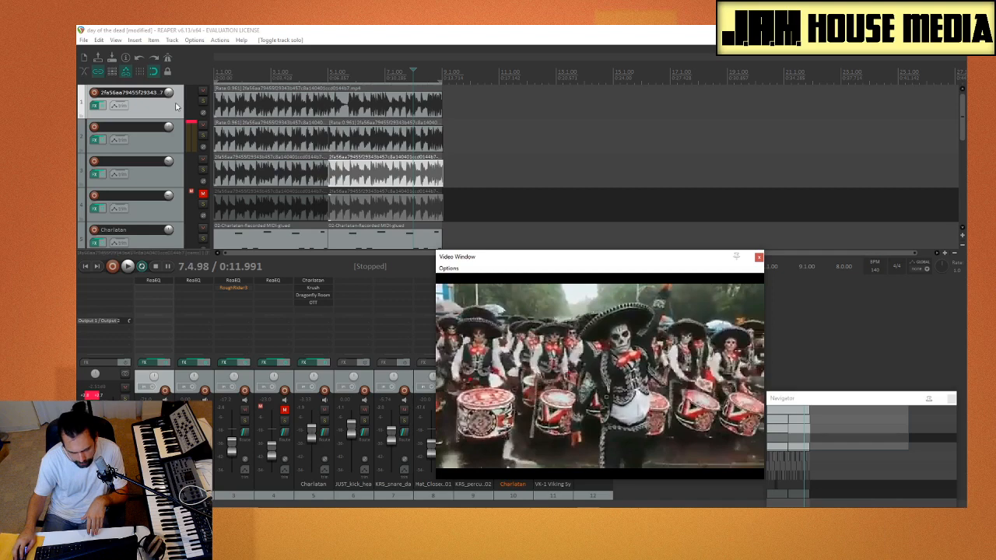
key(space)
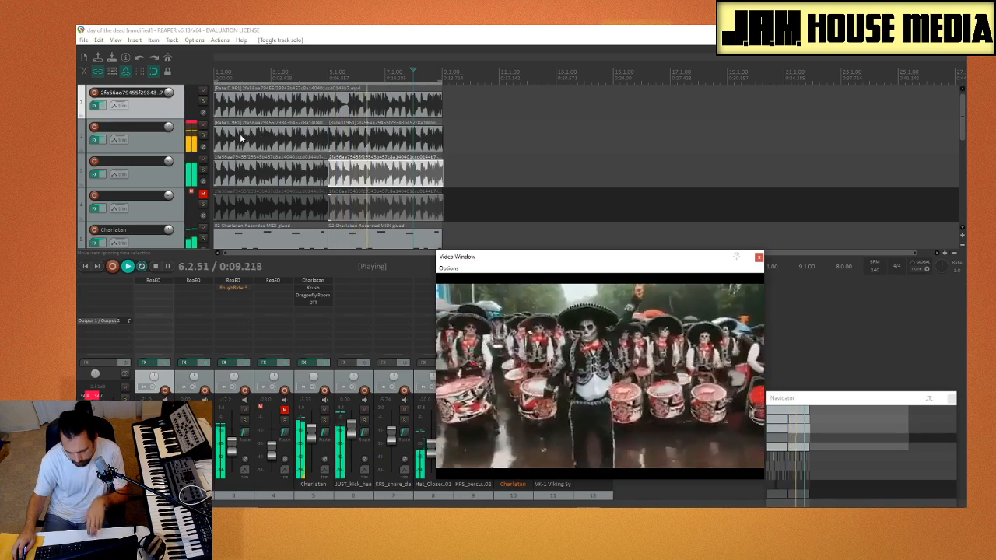
key(space)
scroll(343, 182, up, 2)
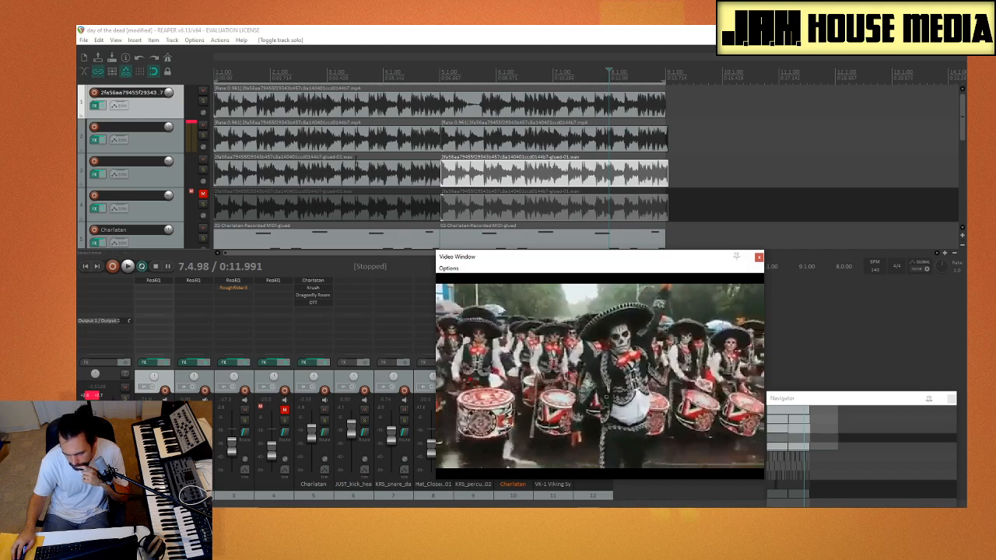
Step: Turn on the metronome, solo tracks 2 and 3, and play them against the click to check their timing
click(168, 60)
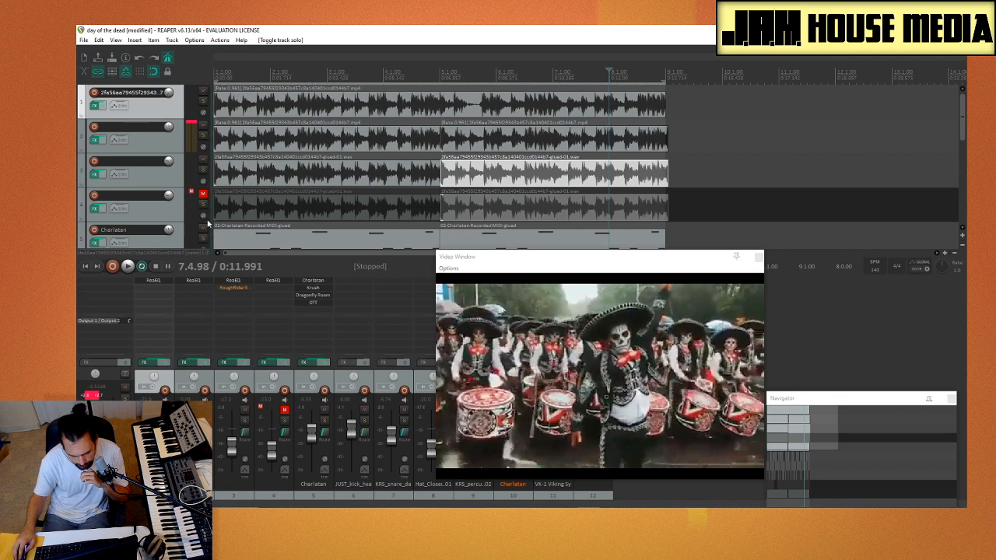
scroll(203, 218, down, 4)
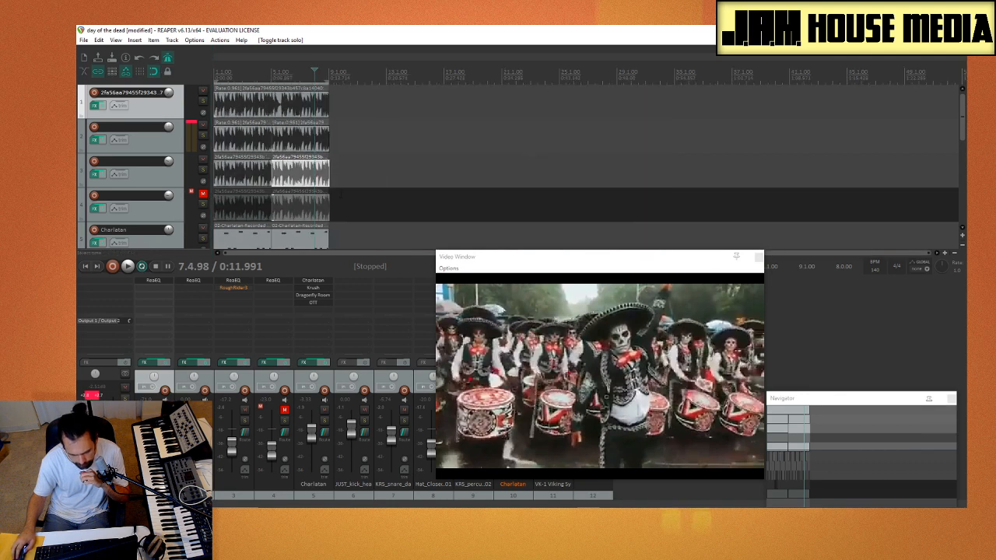
click(203, 160)
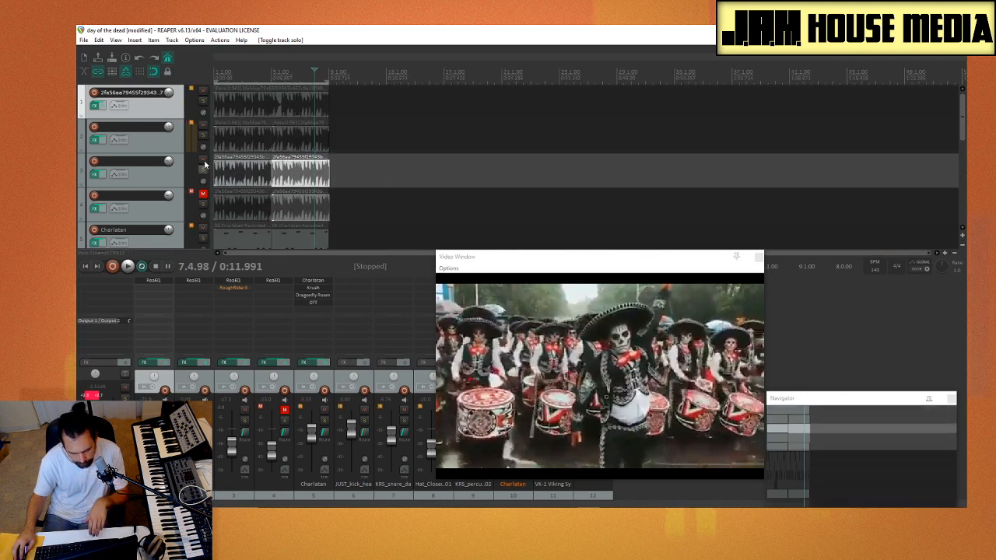
click(203, 138)
key(space)
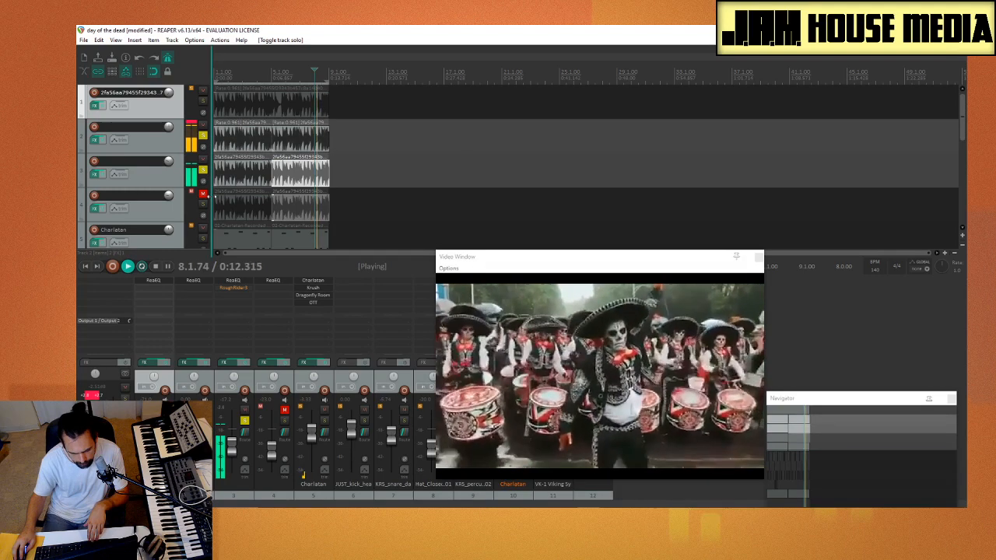
click(203, 200)
click(204, 200)
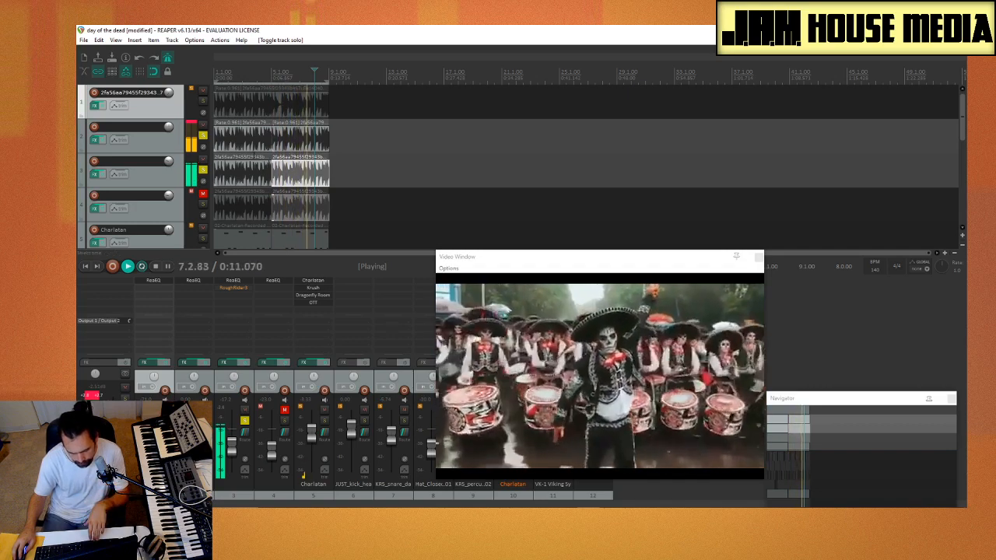
key(space)
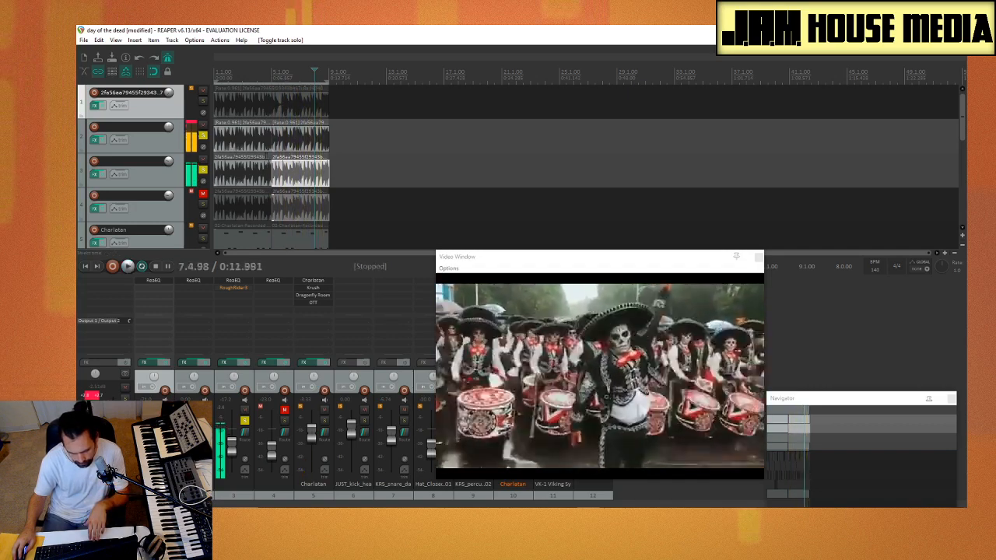
scroll(236, 159, up, 8)
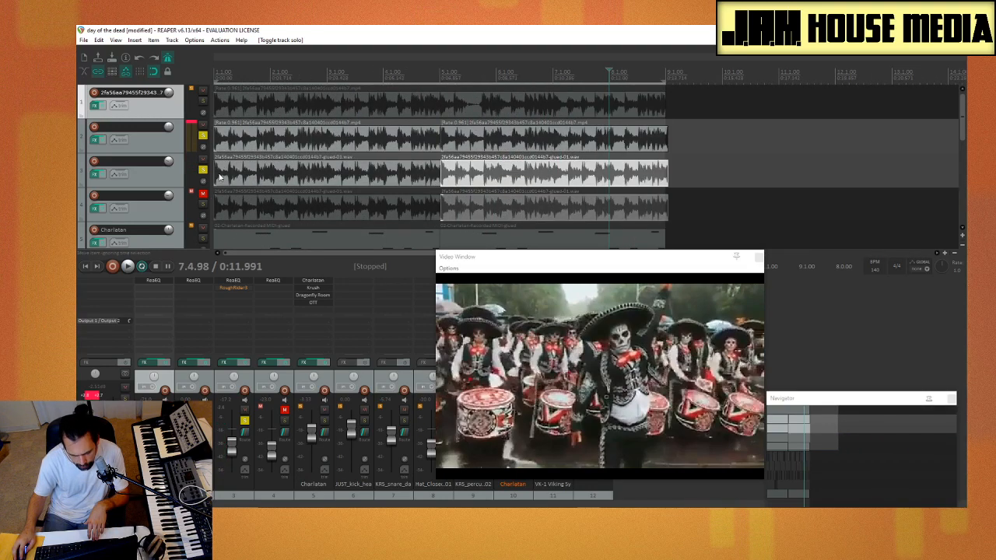
Step: Play the soloed tracks 2 and 3 from the start through the loop point to check their timing
click(219, 180)
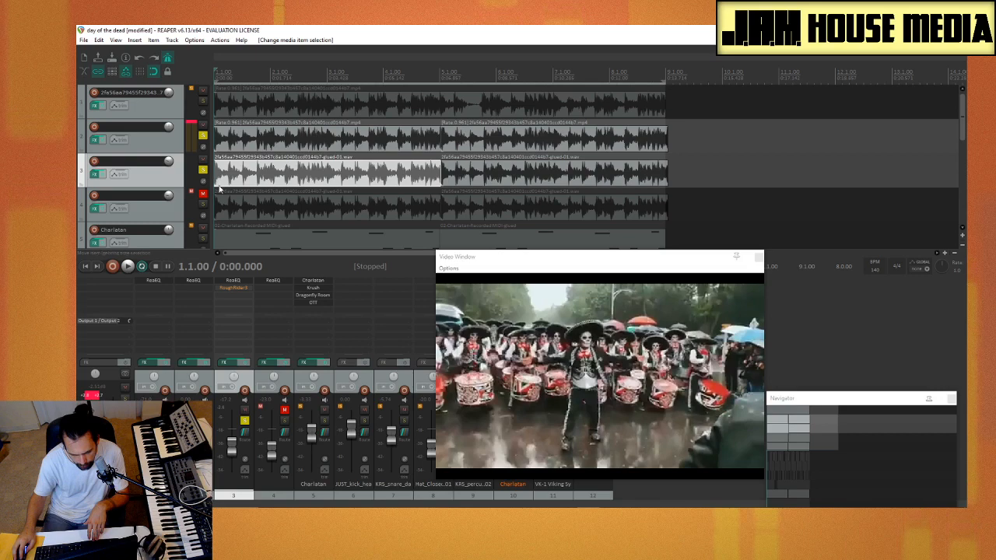
key(space)
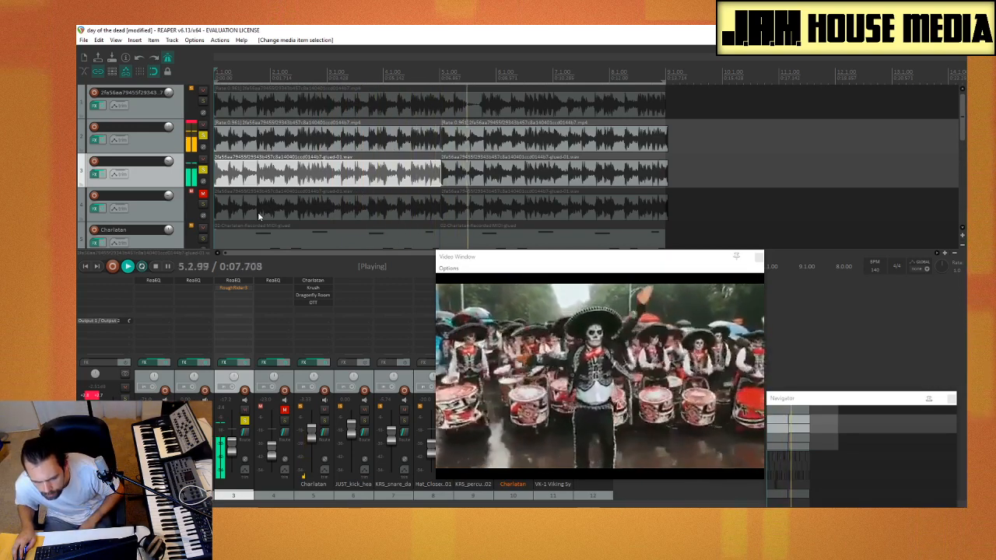
key(space)
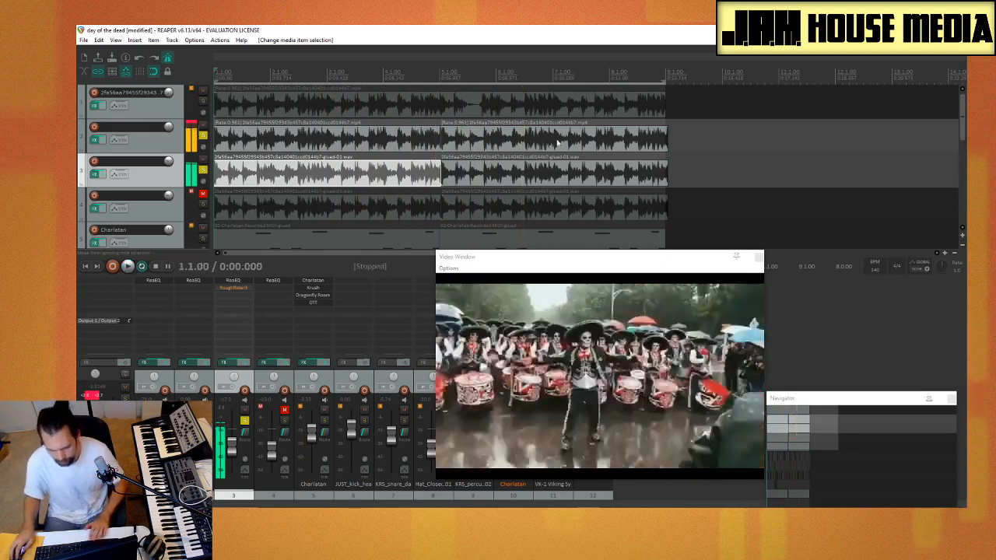
Step: Delete the second copies of the clips on tracks 2, 3 and 4, from bar 5 onward
click(512, 146)
drag(512, 145, 526, 205)
key(Delete)
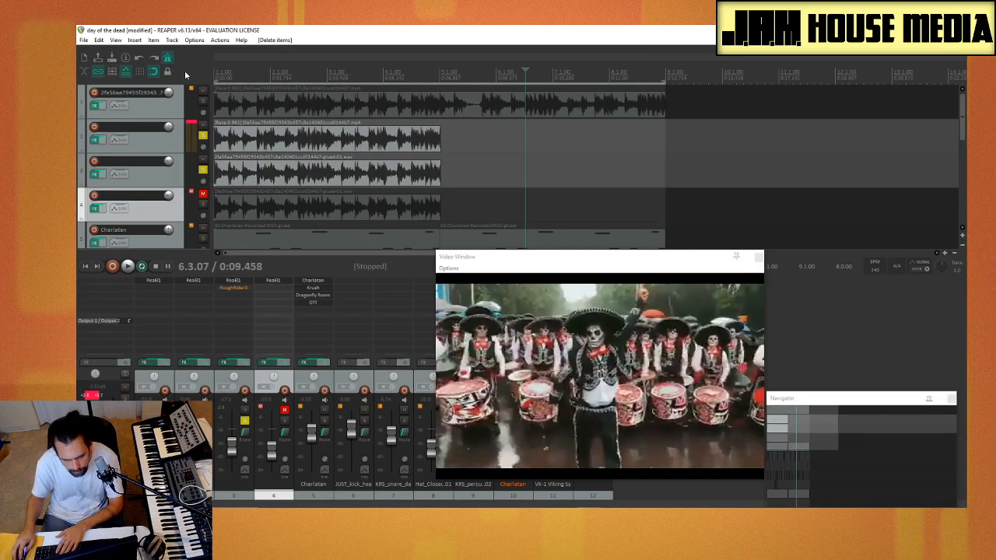
Step: Show the grid lines and resize the remaining clips on tracks 2 to 4 to end exactly at bar 5
click(139, 71)
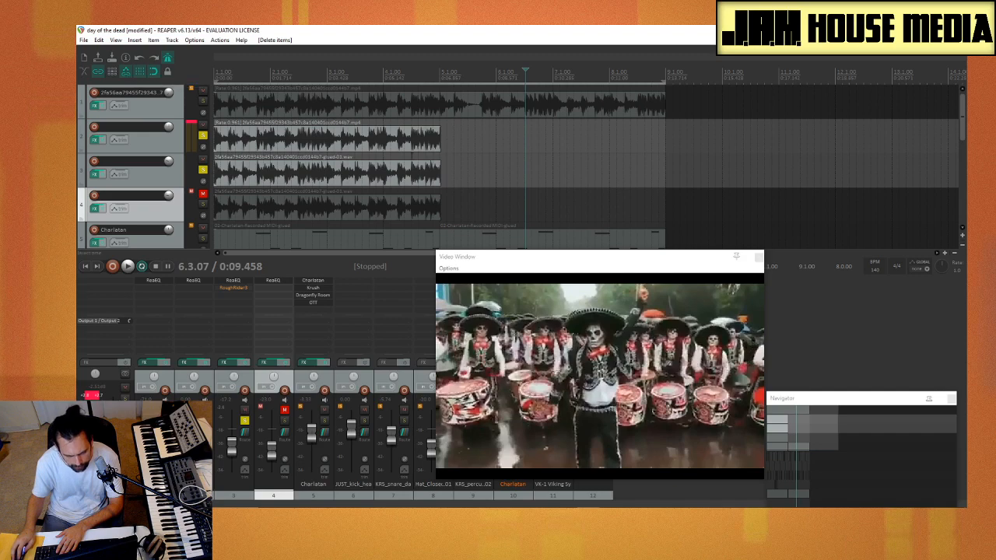
drag(439, 142, 440, 221)
key(Left)
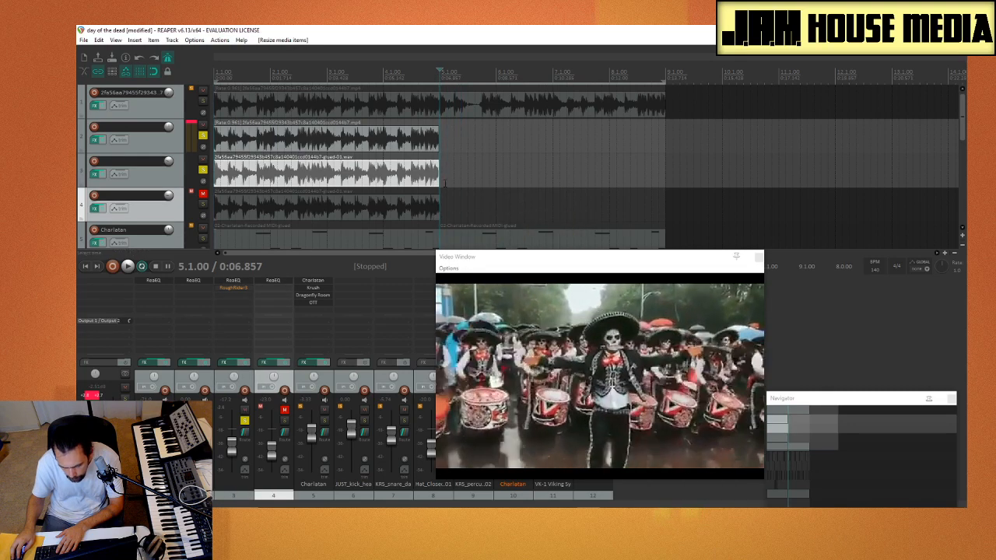
drag(435, 180, 438, 182)
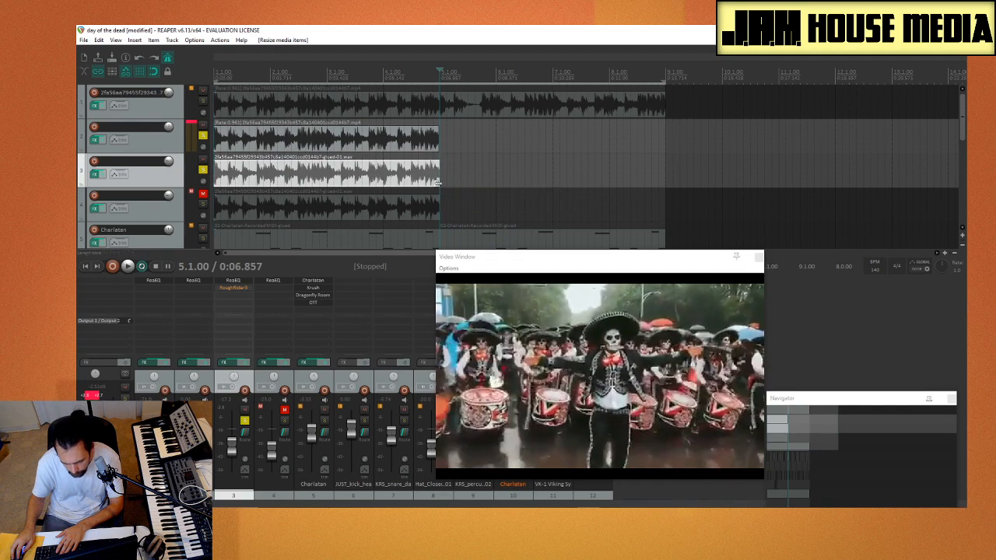
Step: Copy the trimmed clips on tracks 2 to 4 so that the copies start at bar 5
drag(434, 145, 241, 210)
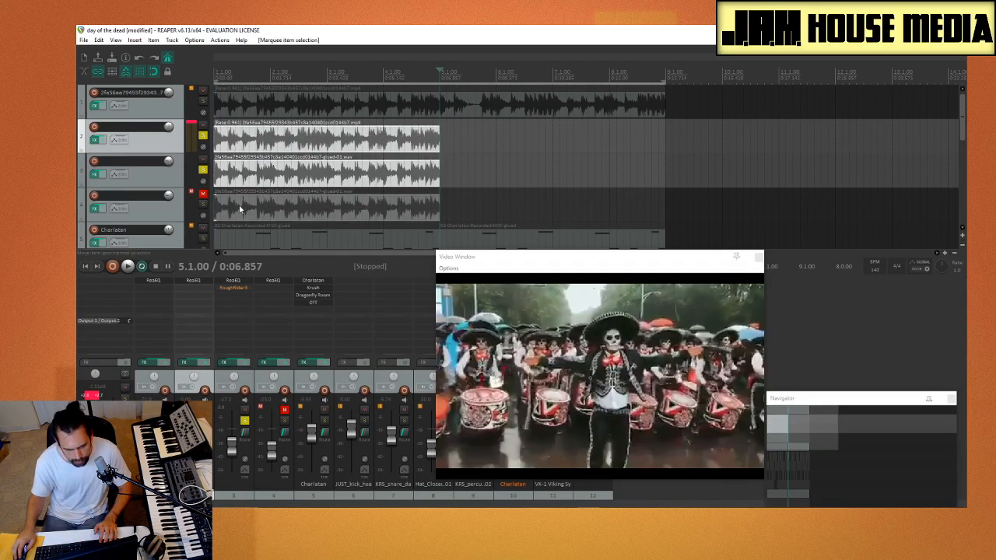
drag(230, 142, 460, 152)
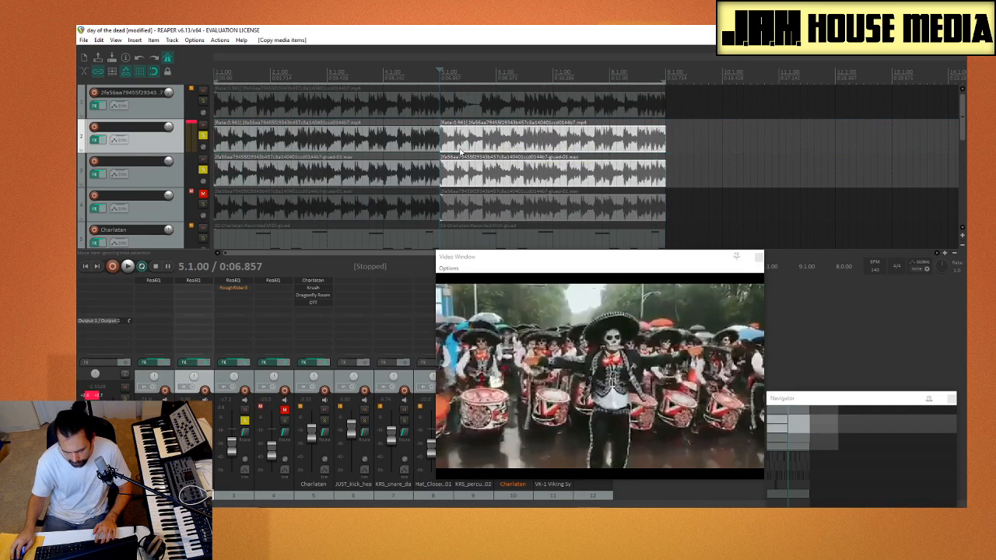
Step: Play the repeated clips, listen to track 3 alone and clear the solos to bring back the full mix
key(space)
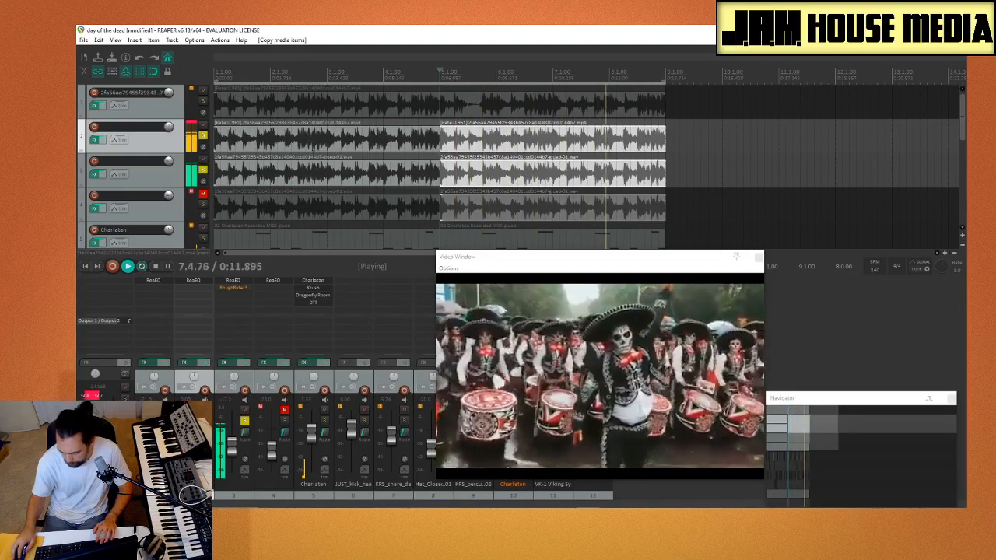
click(204, 168)
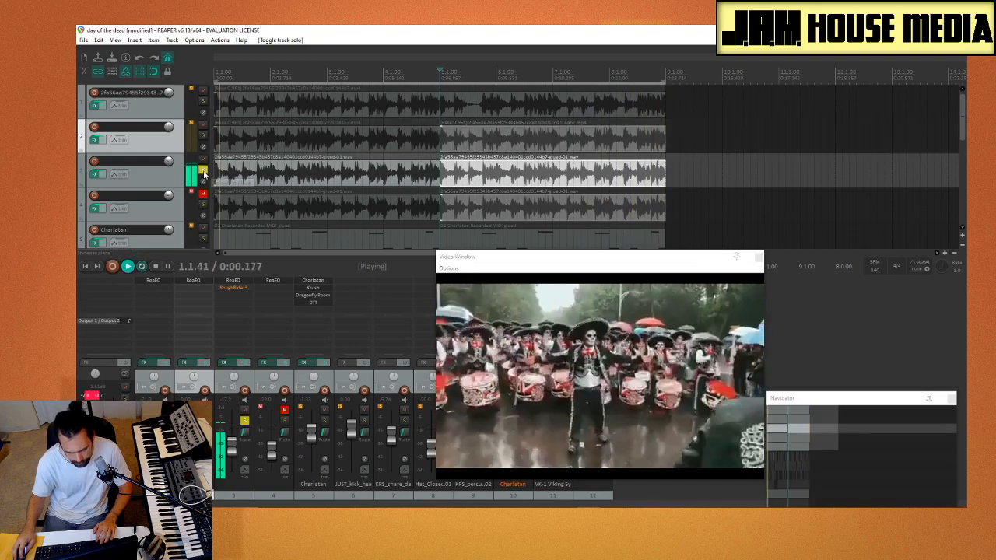
click(204, 171)
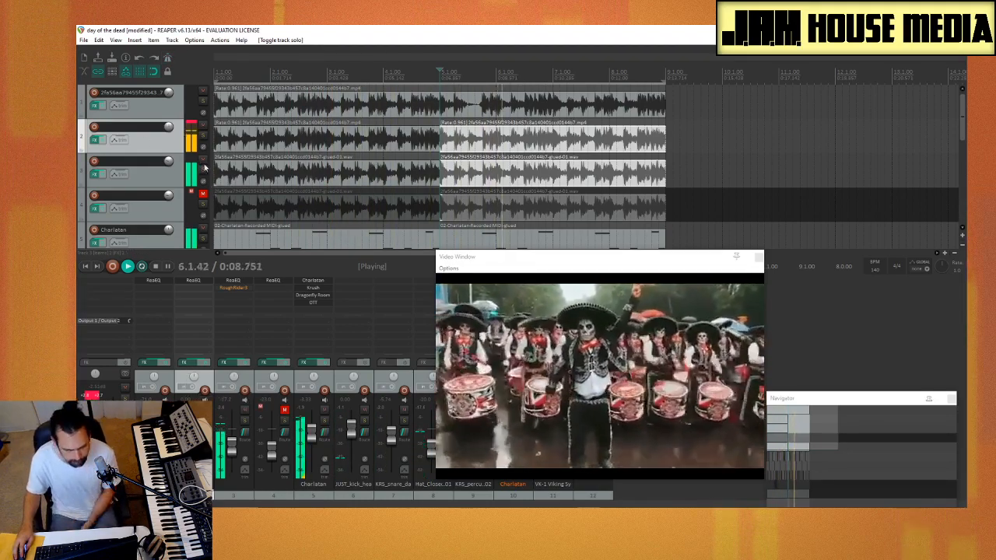
Step: Compare the mix with tracks 2 and 3 muted and unmuted, leave both unmuted and stop playback
click(203, 125)
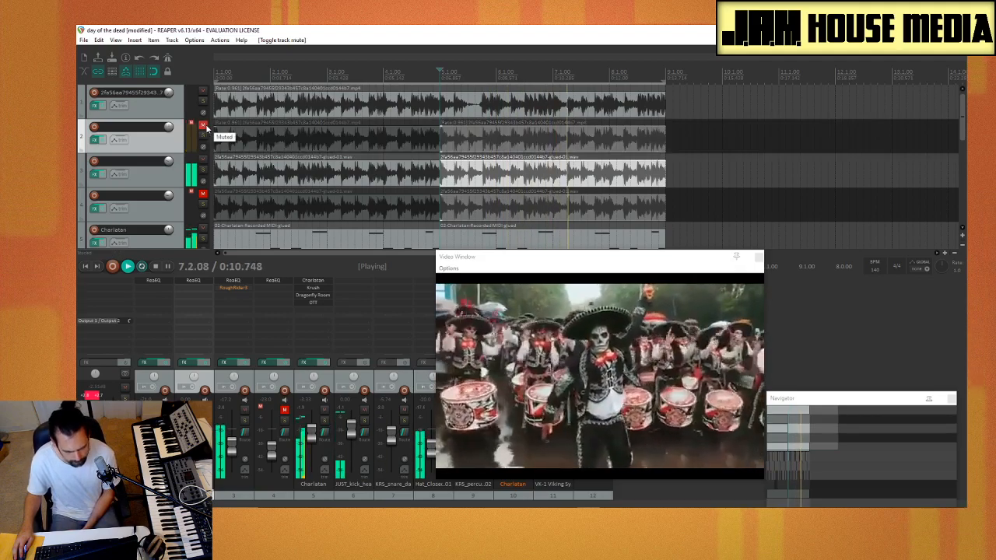
click(203, 125)
click(202, 160)
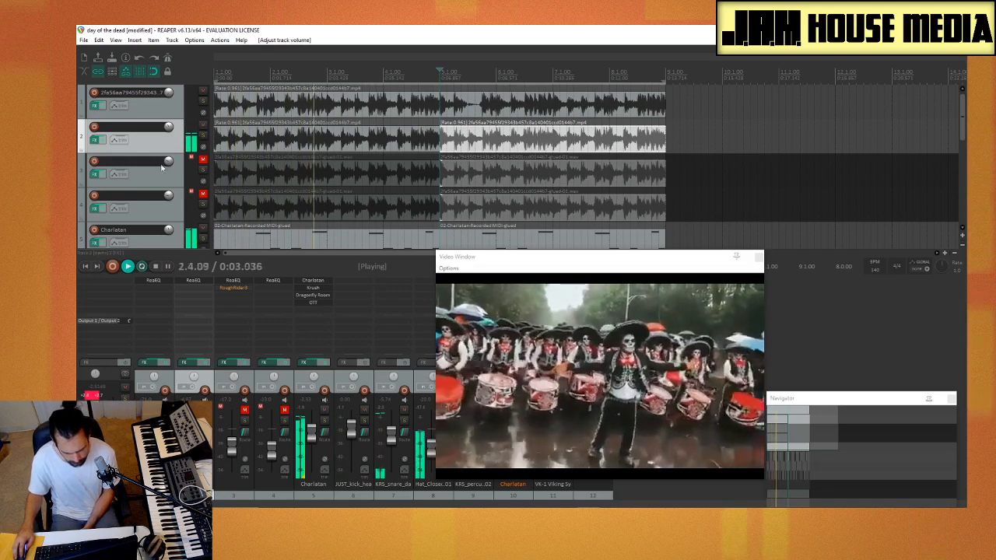
click(202, 160)
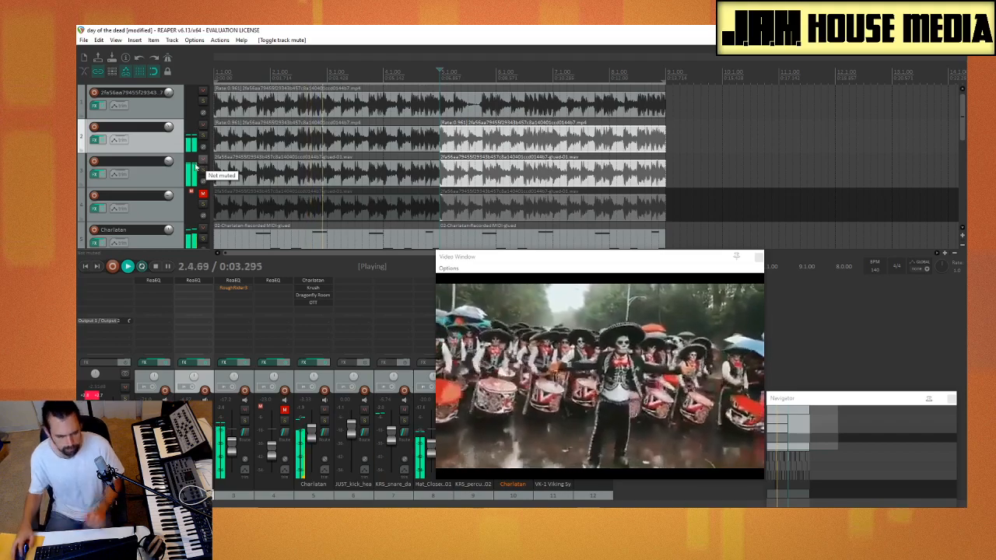
click(203, 158)
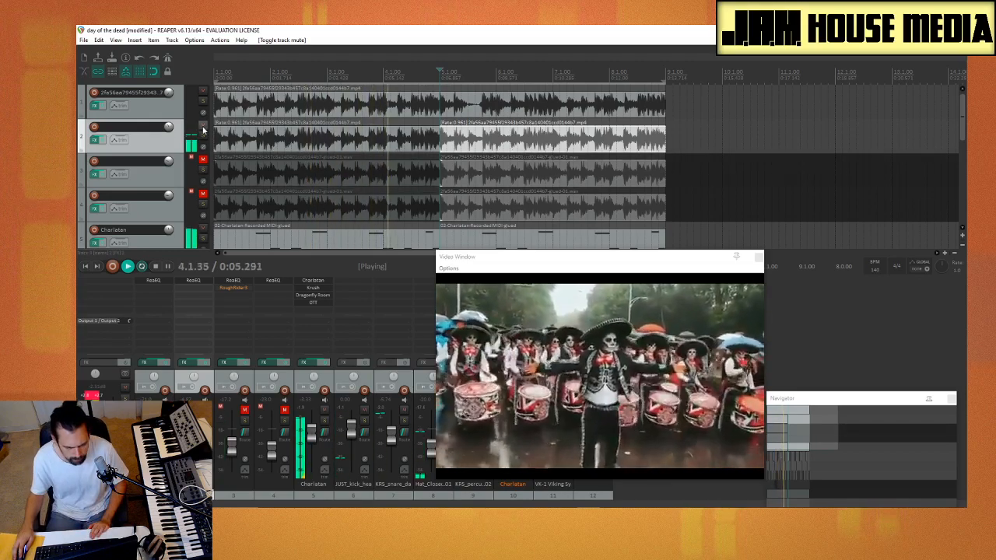
click(203, 126)
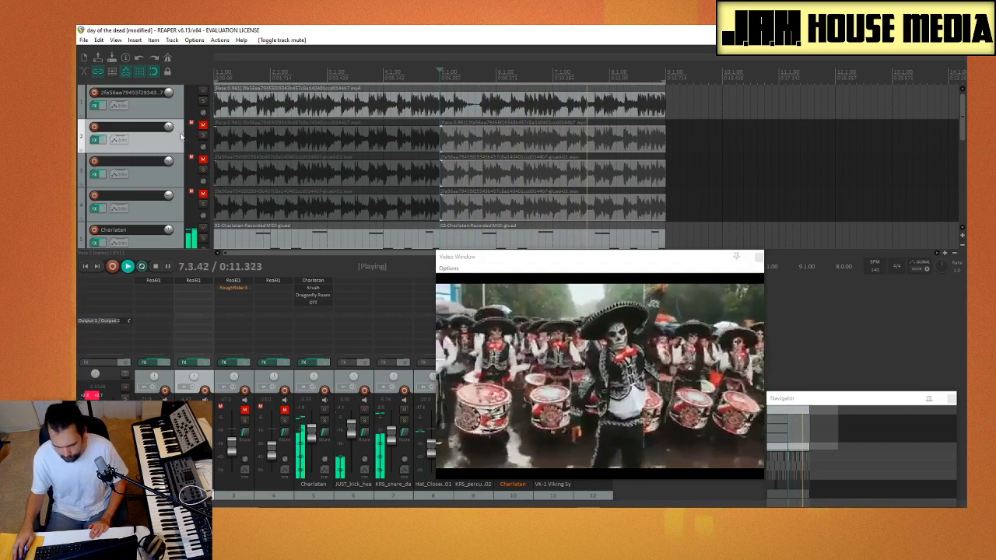
click(203, 126)
click(202, 159)
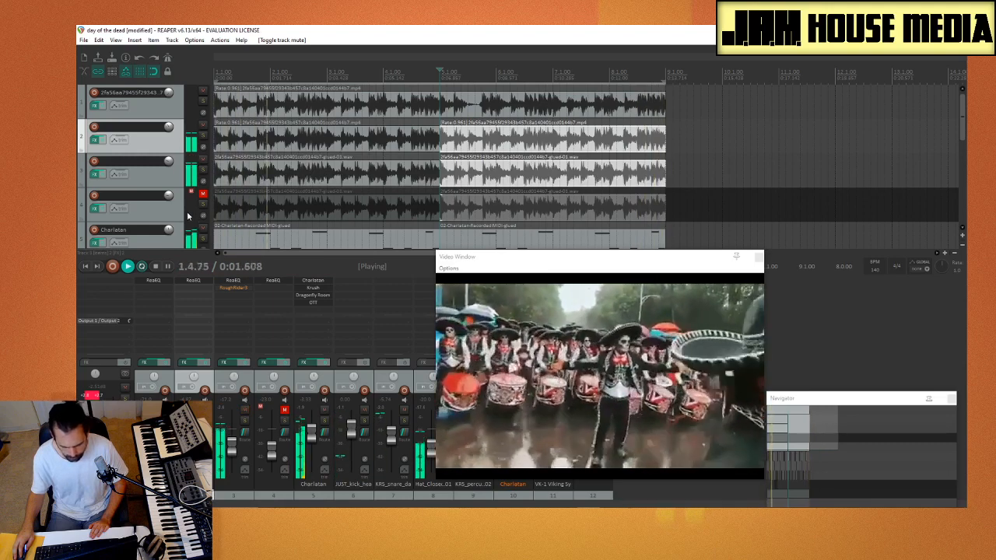
key(space)
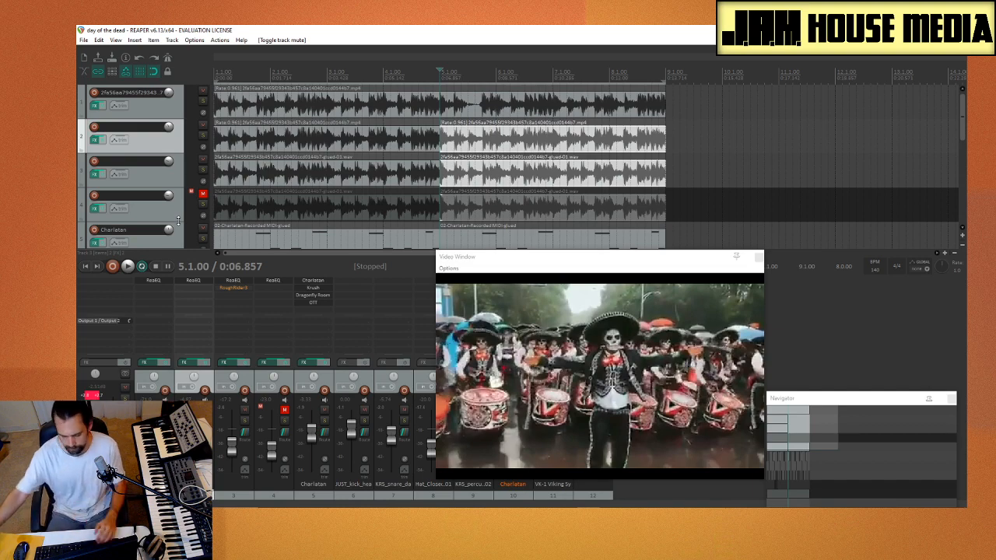
Step: Lower the master volume slightly during playback and move the video window over the track area
key(space)
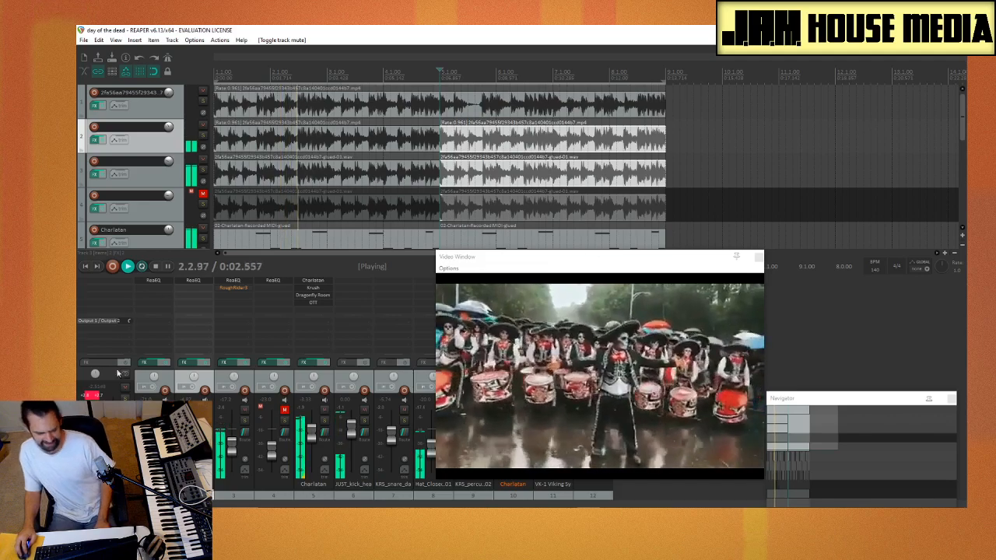
drag(111, 431, 110, 434)
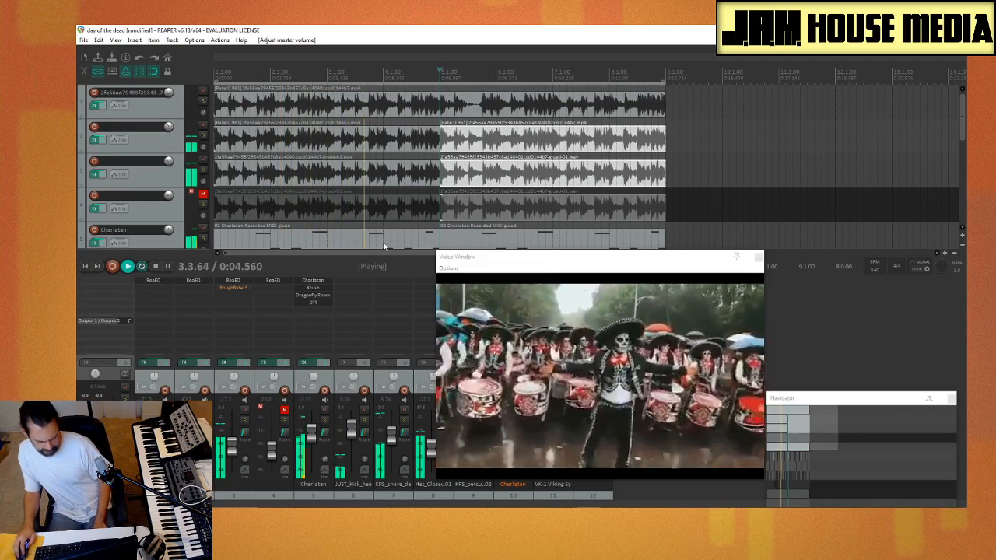
drag(594, 260, 501, 117)
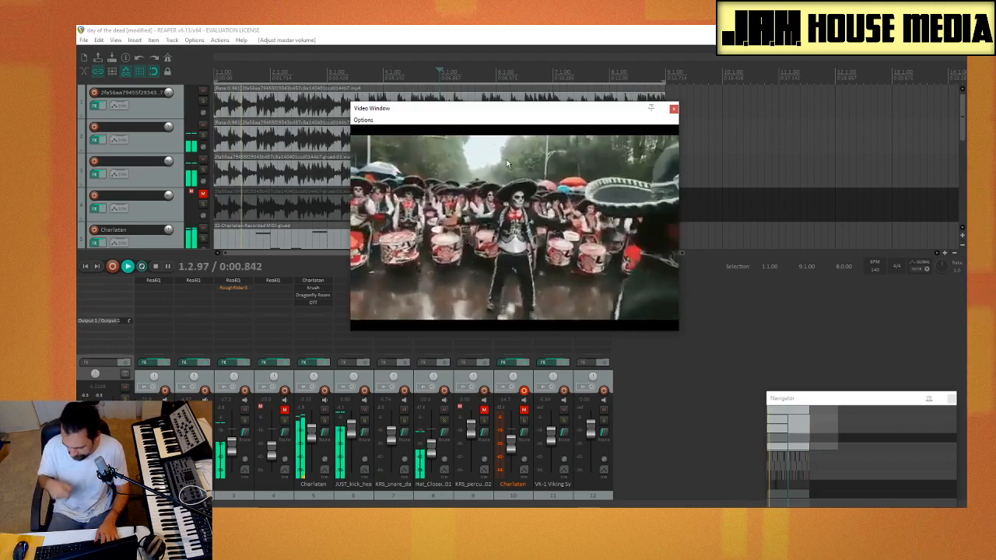
key(space)
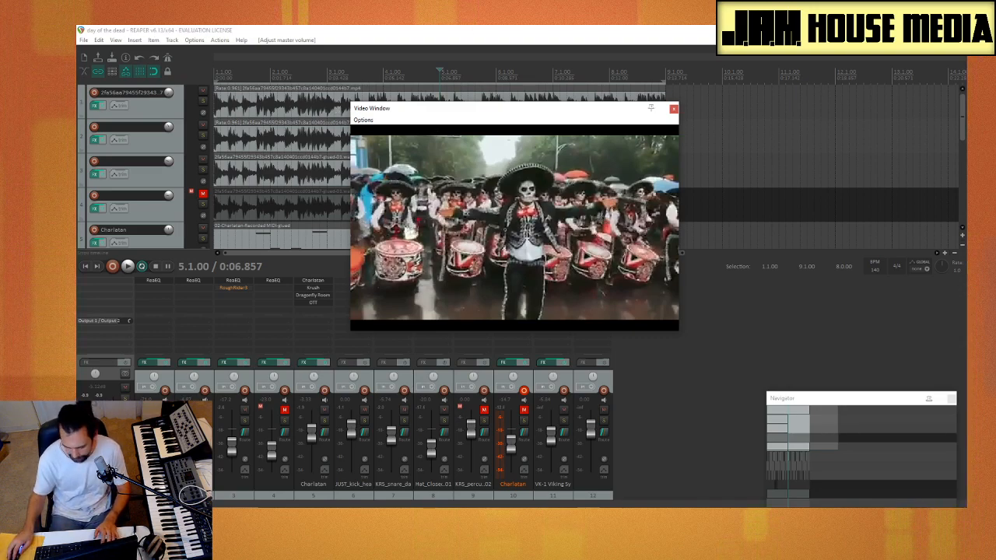
Step: Switch to Reason, log in with the remembered account details and open the recent song "Volved 134BPM.reason"
key(super+d)
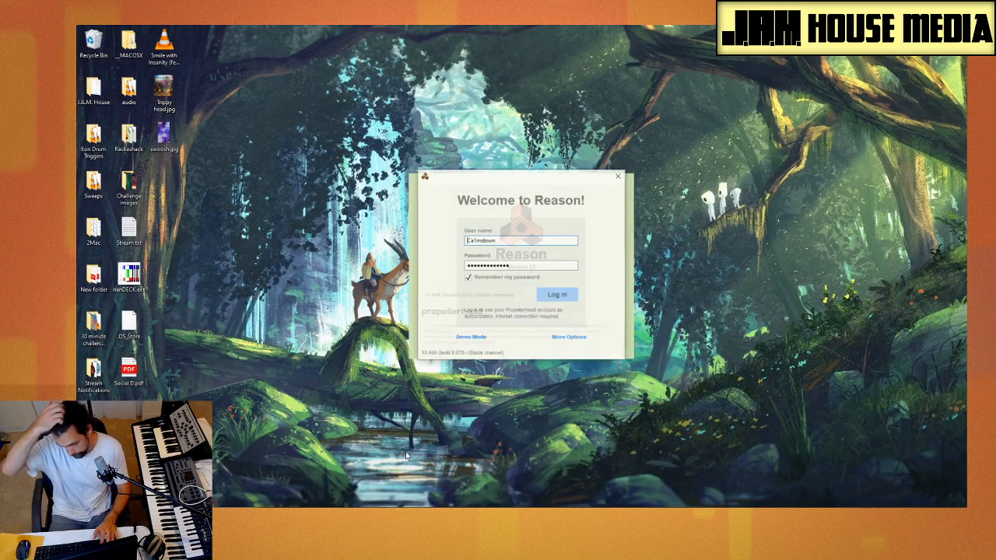
key(Return)
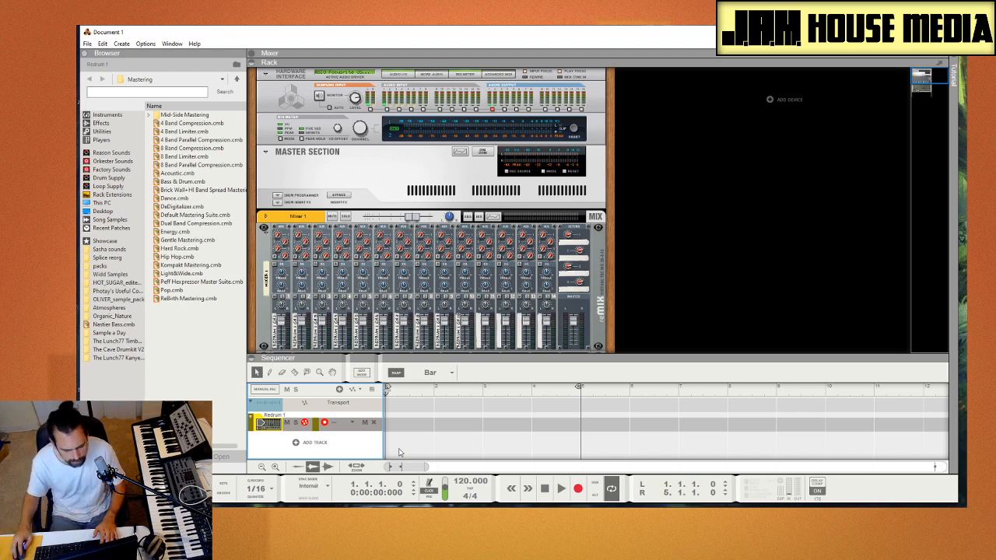
click(88, 44)
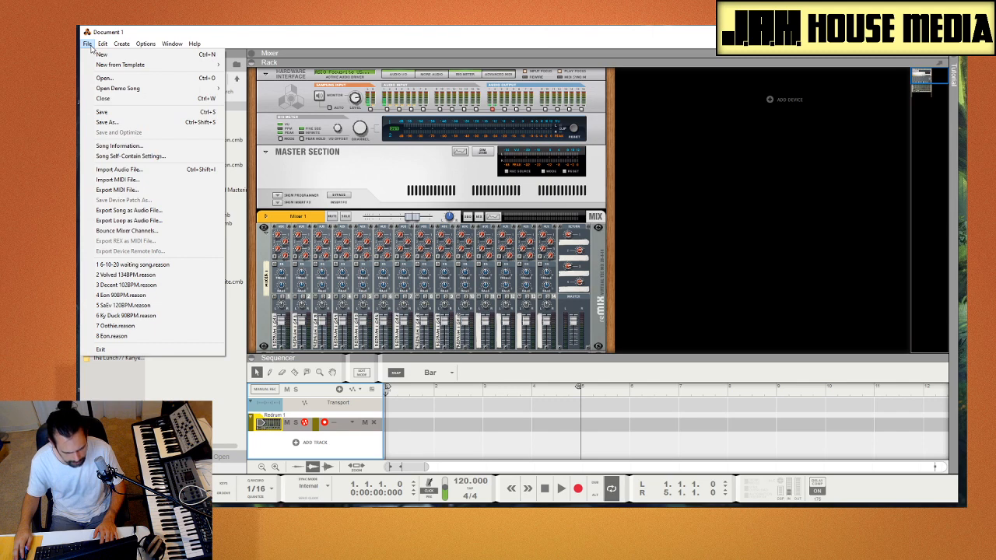
click(182, 277)
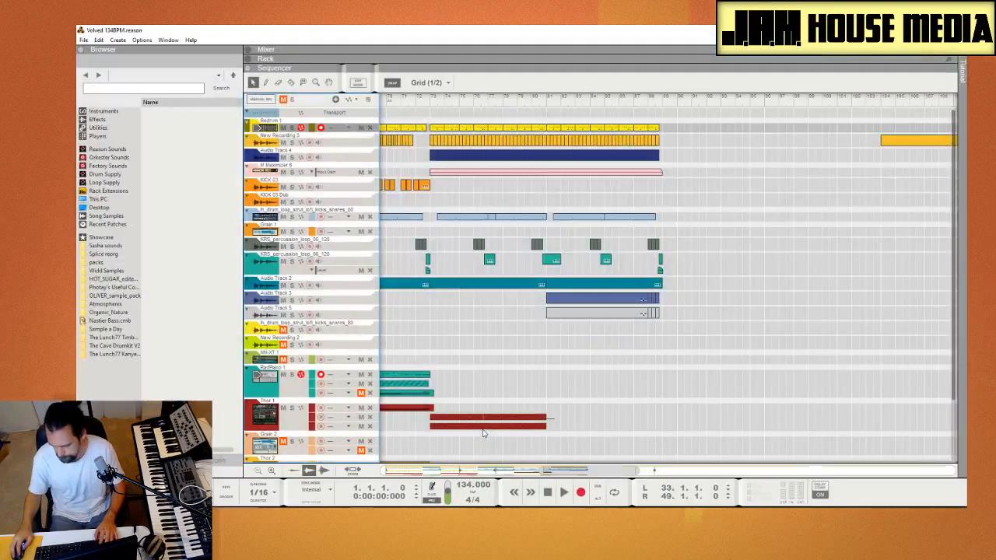
Step: Play the Volved song and look through its whole arrangement, from the drum tracks to the sweeps
key(space)
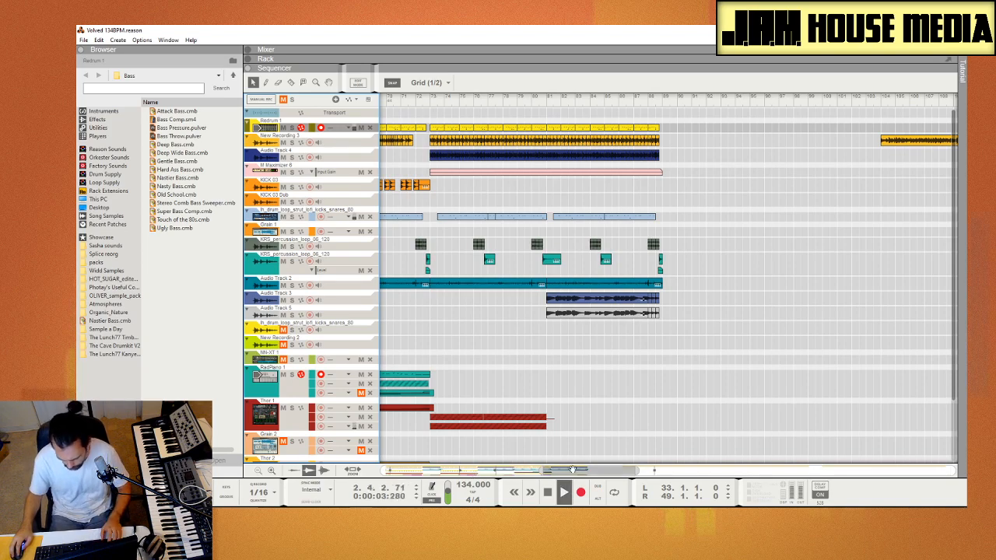
drag(572, 470, 531, 472)
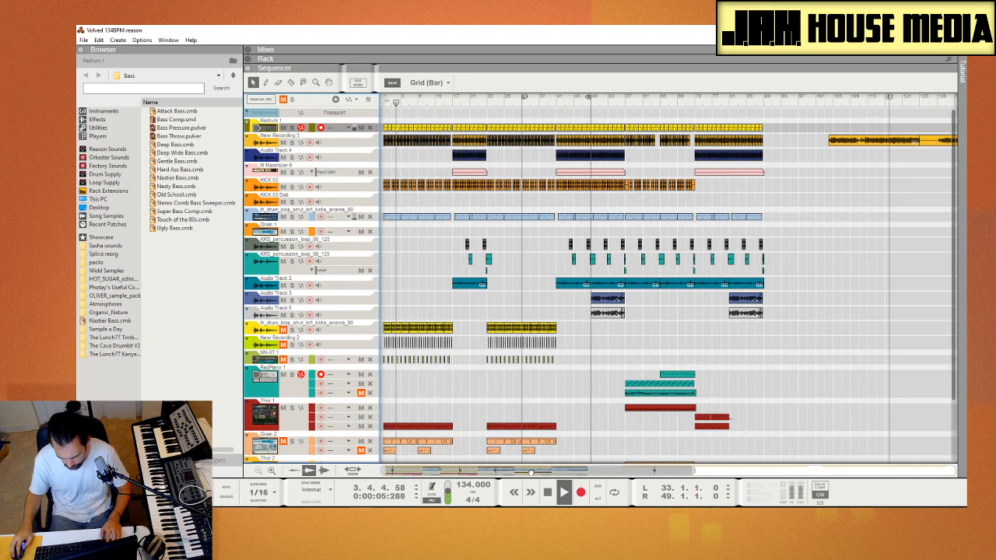
scroll(444, 322, down, 3)
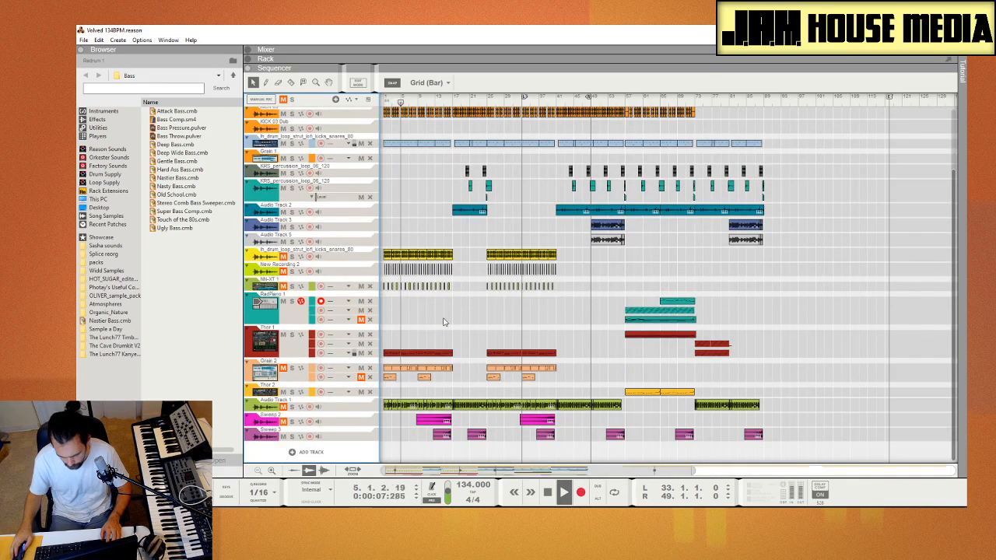
scroll(447, 317, up, 3)
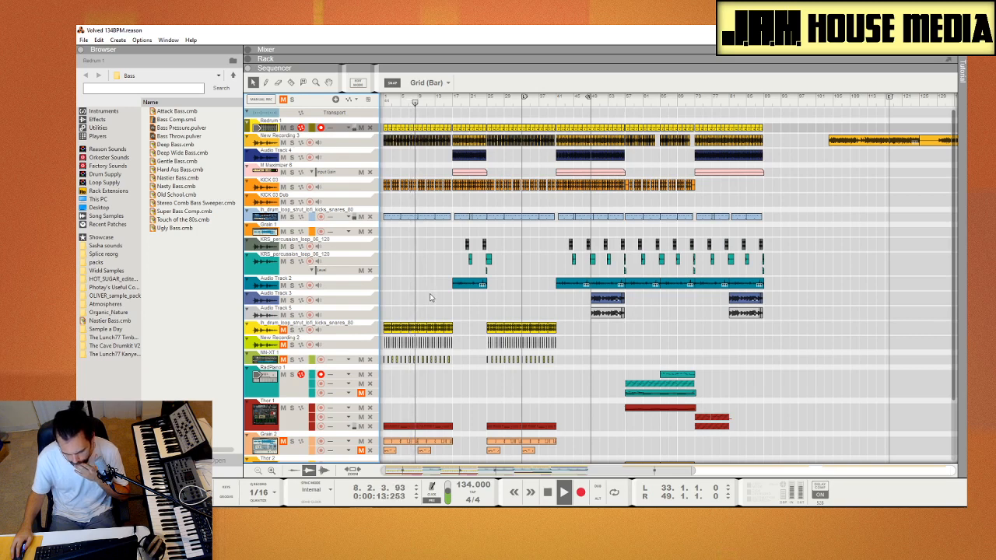
scroll(430, 297, down, 3)
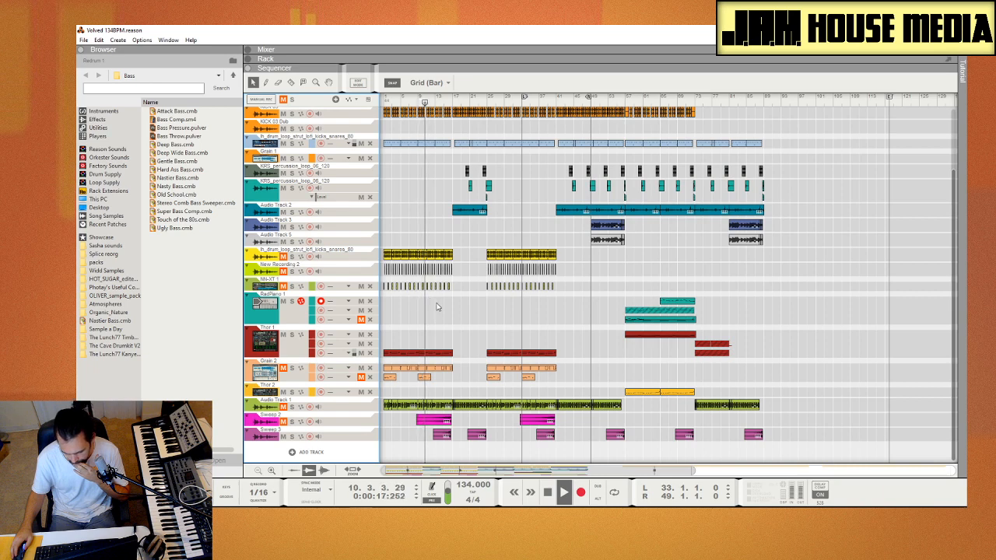
scroll(437, 308, up, 3)
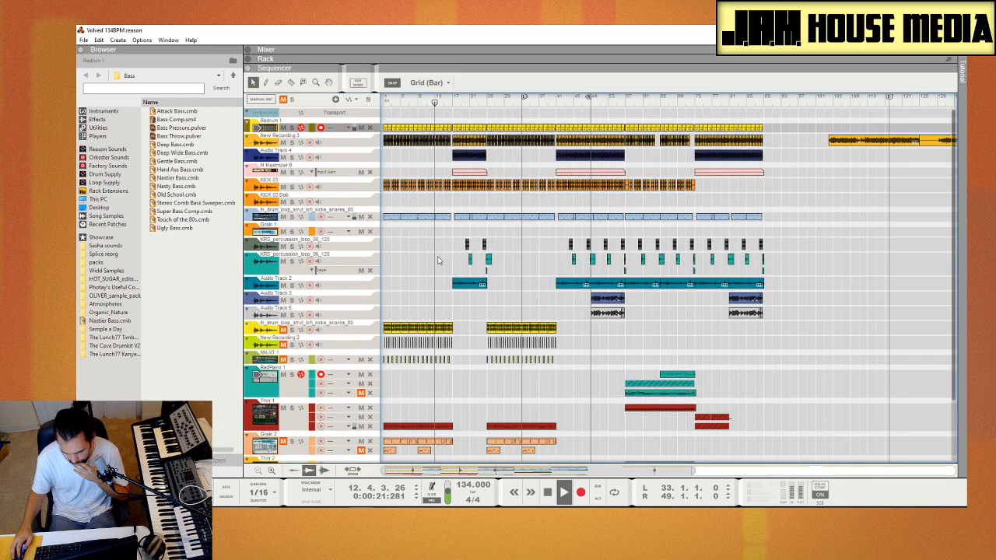
scroll(447, 284, down, 1)
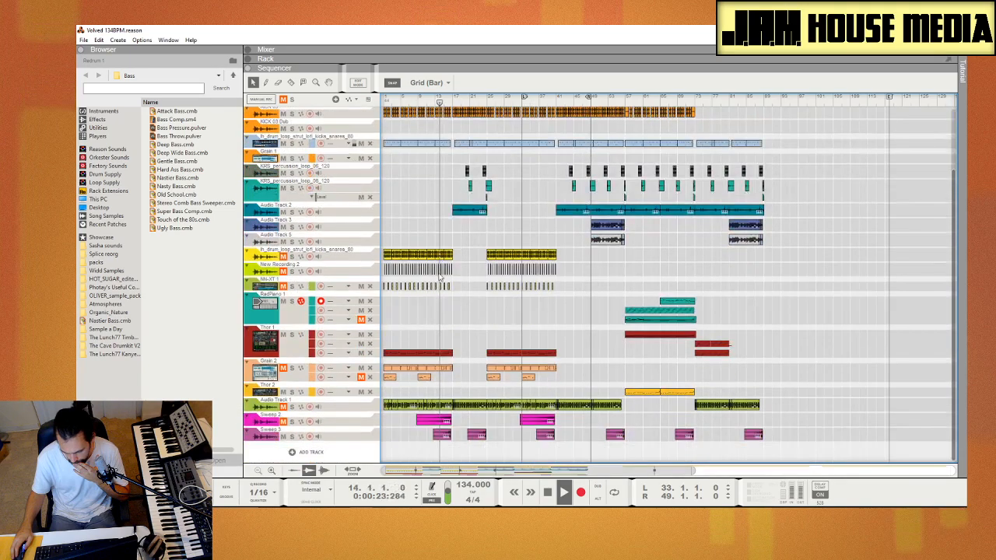
scroll(460, 304, down, 1)
scroll(461, 303, up, 1)
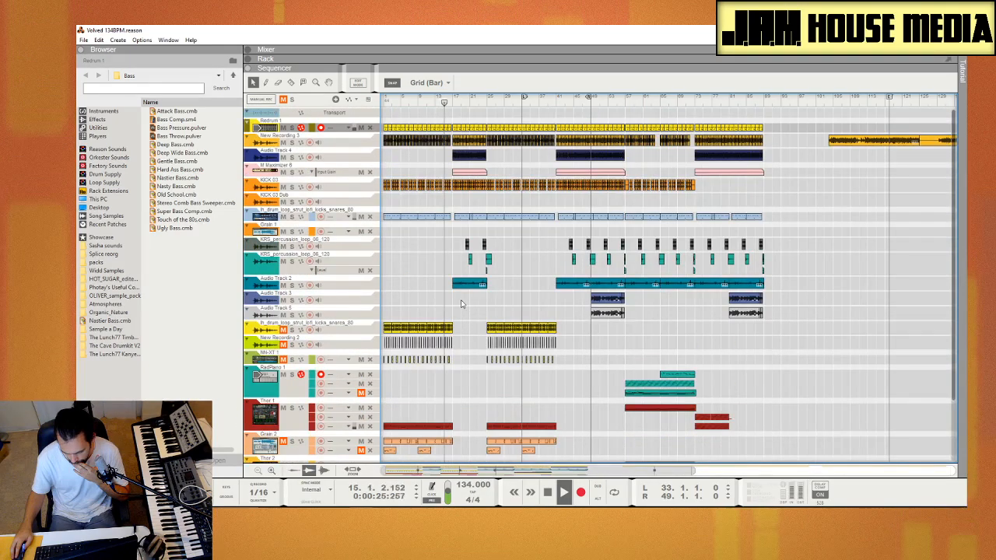
Step: Look through the Volved arrangement down to the sweep tracks during playback, and resume playing from bar 41
scroll(461, 303, down, 2)
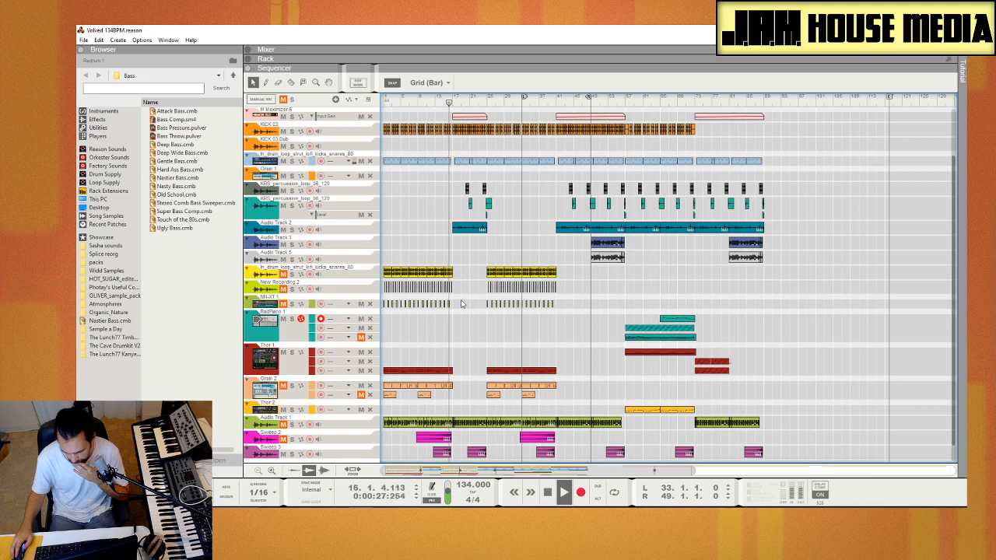
scroll(460, 304, down, 1)
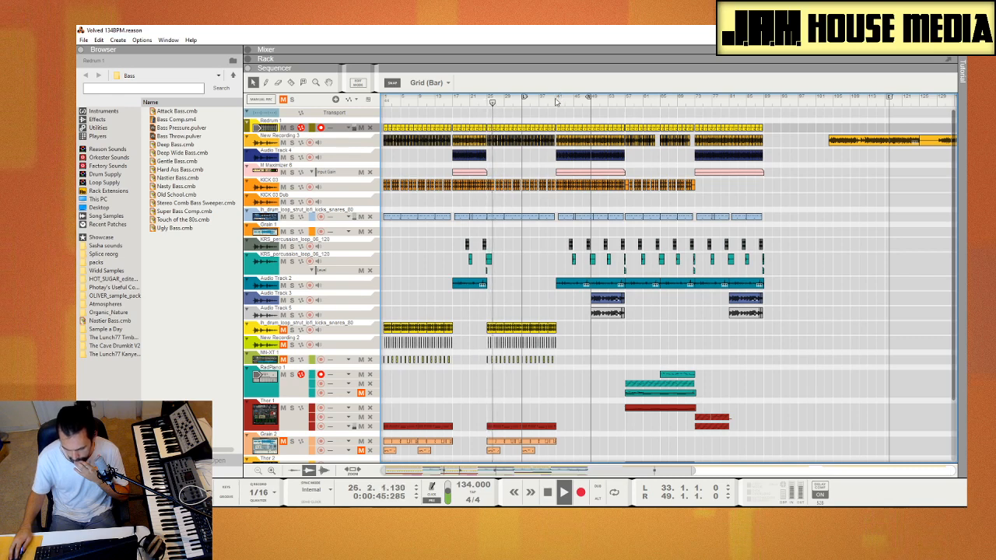
scroll(535, 308, down, 3)
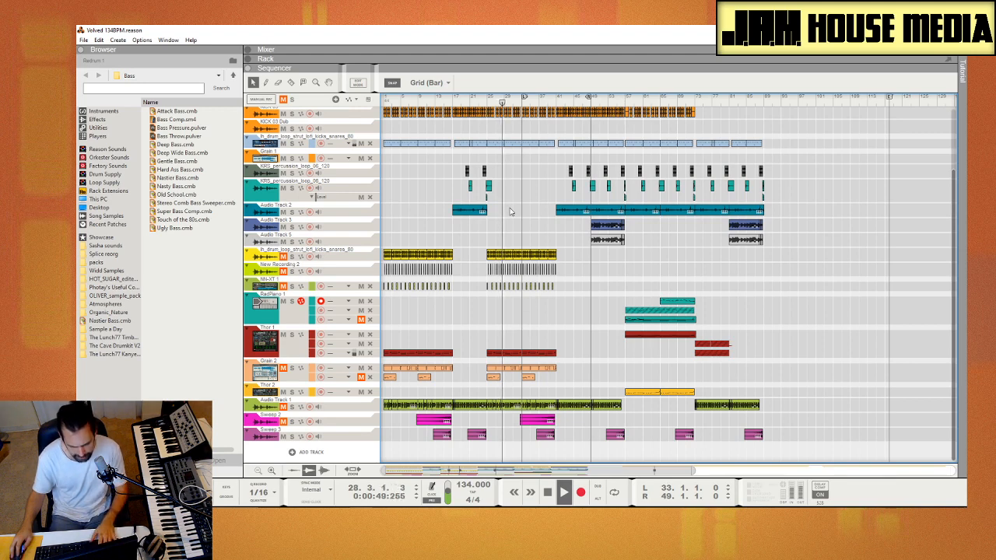
key(space)
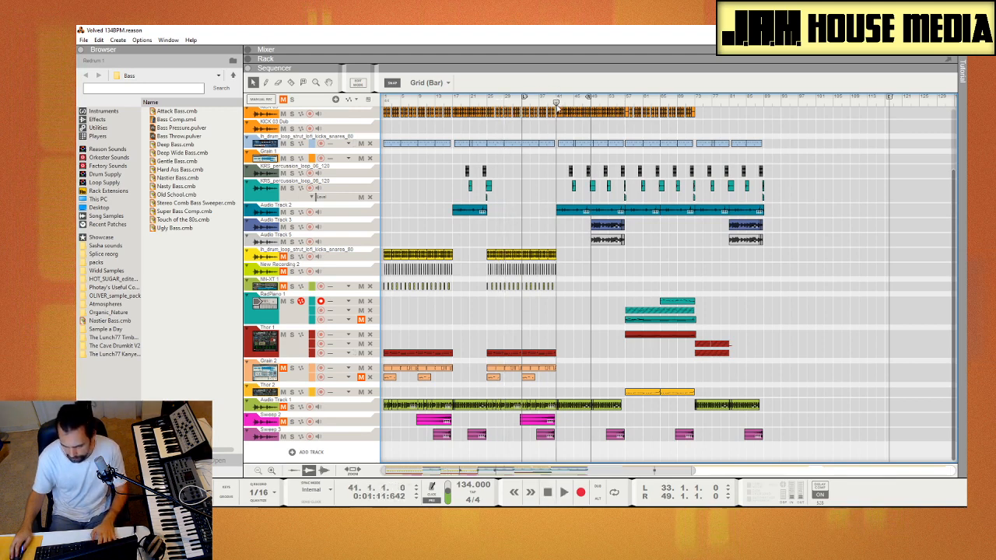
key(space)
click(556, 102)
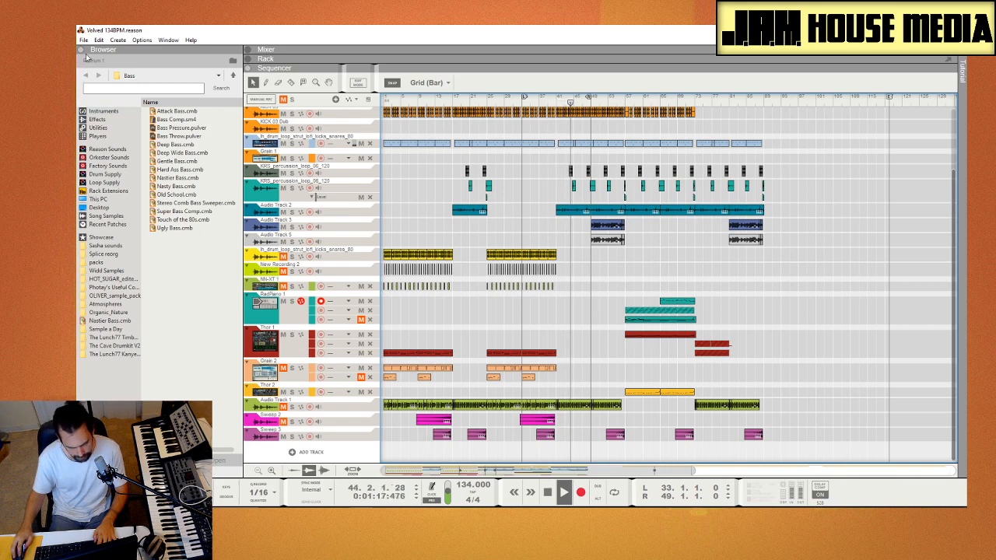
Step: Set the Focusrite audio interface's buffer size to 16 samples in the audio preferences
click(83, 40)
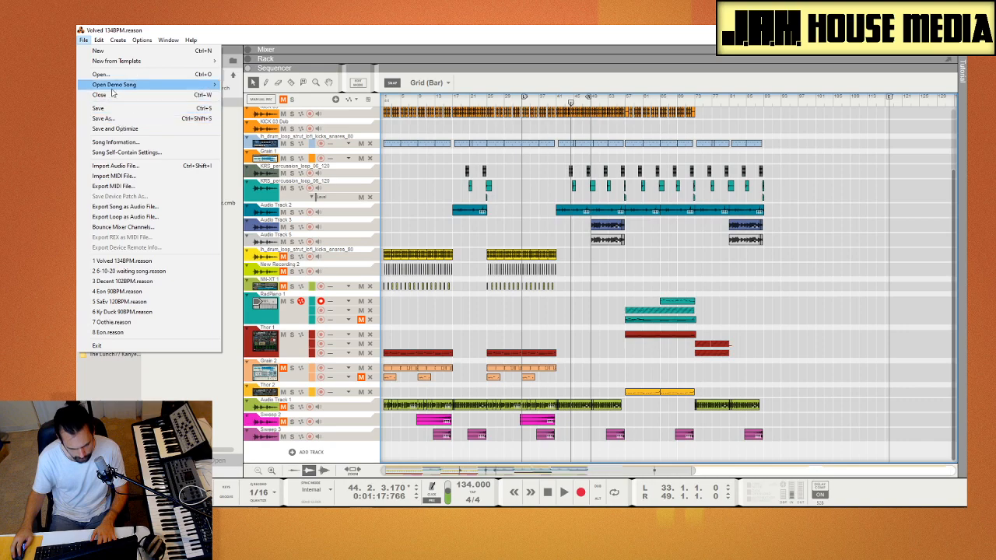
mouse_move(98, 43)
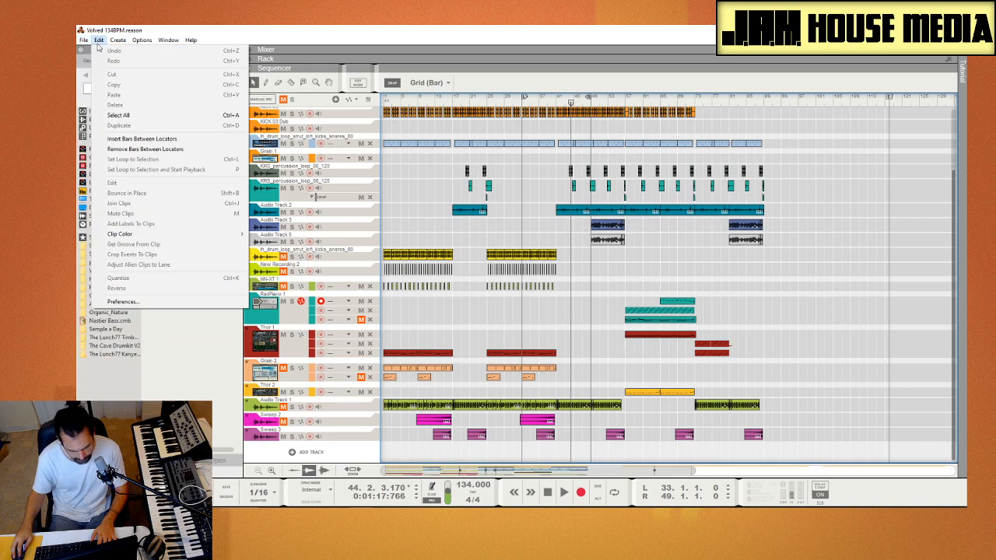
click(179, 302)
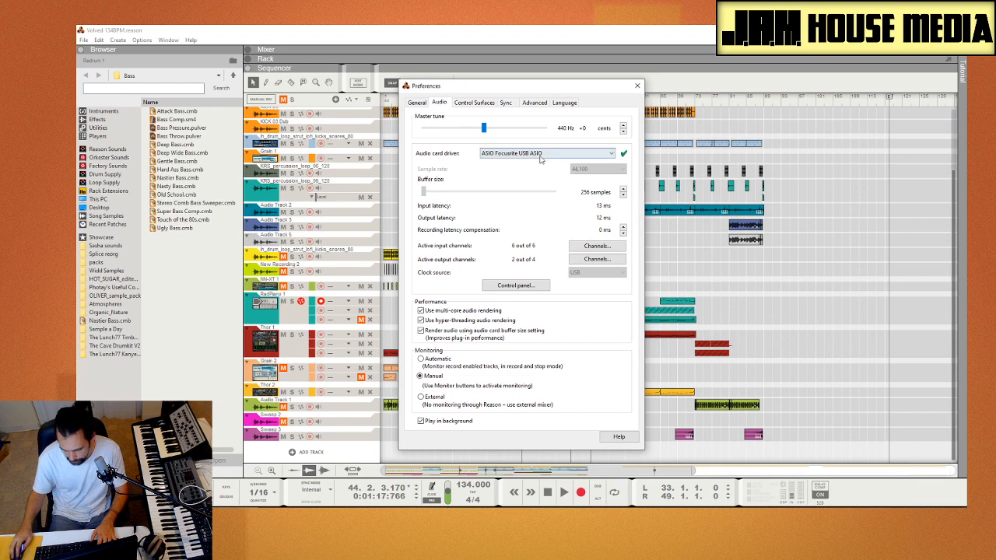
click(520, 286)
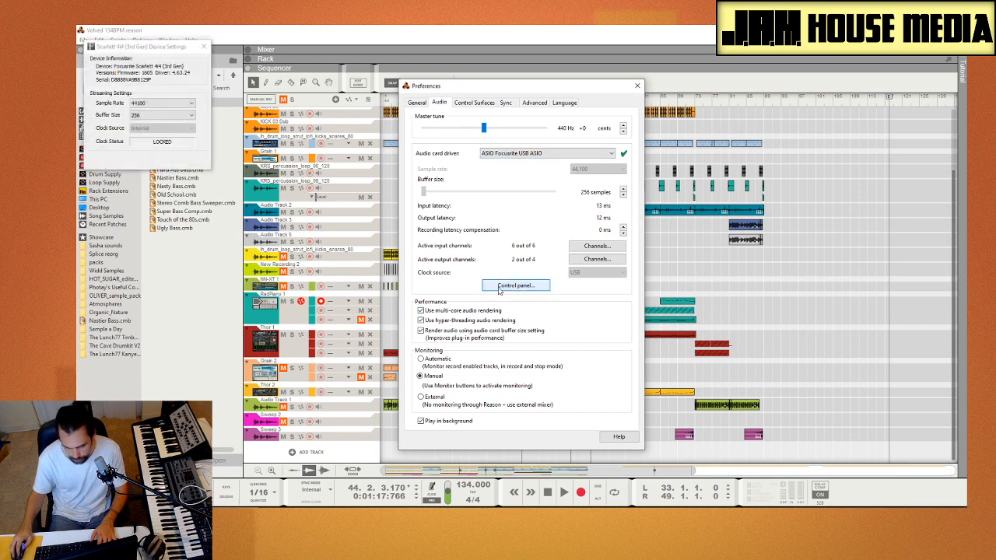
click(139, 116)
click(173, 100)
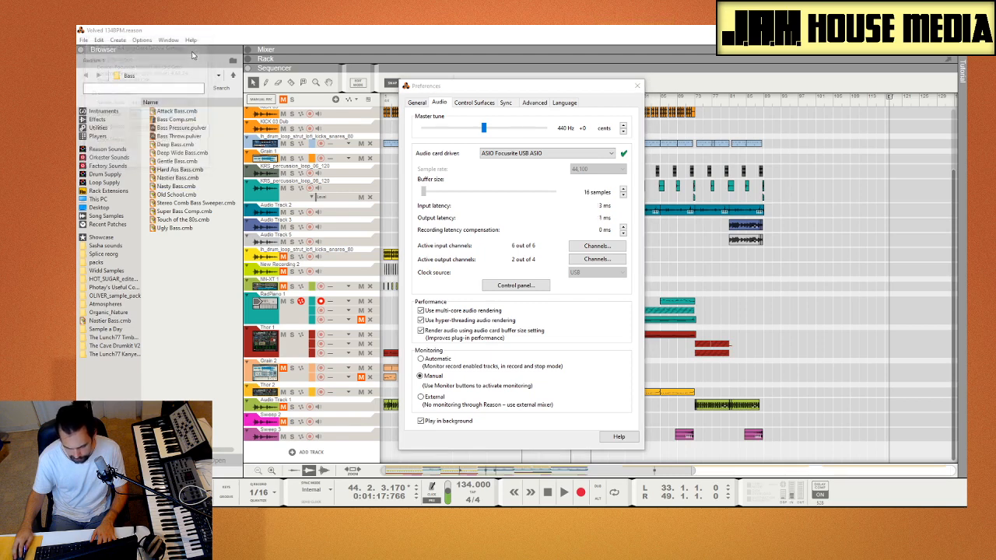
click(629, 91)
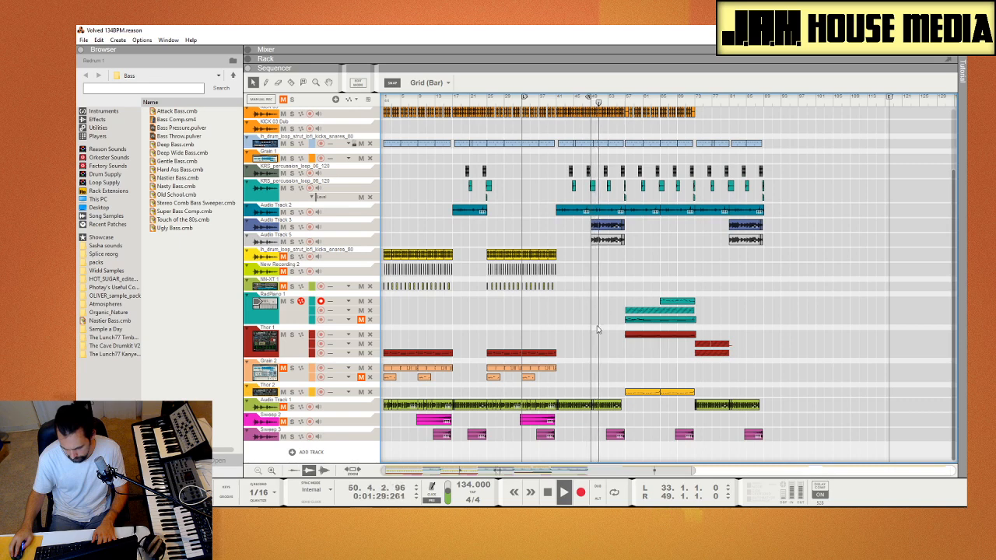
Step: Solo the Thor 1, RadPiano 1 and drum tracks during playback to hear them apart, and clear the solos
scroll(597, 329, up, 3)
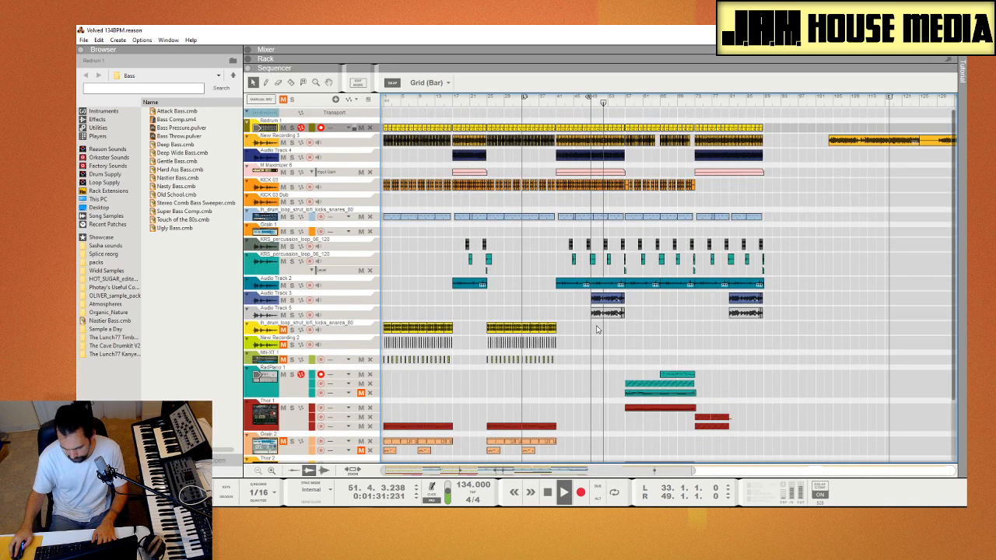
scroll(596, 330, down, 3)
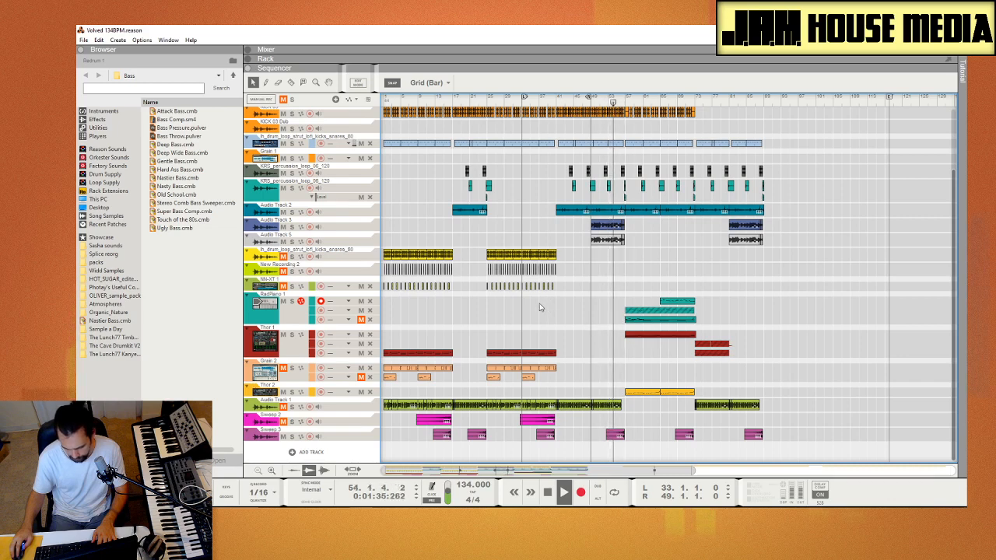
scroll(556, 335, up, 3)
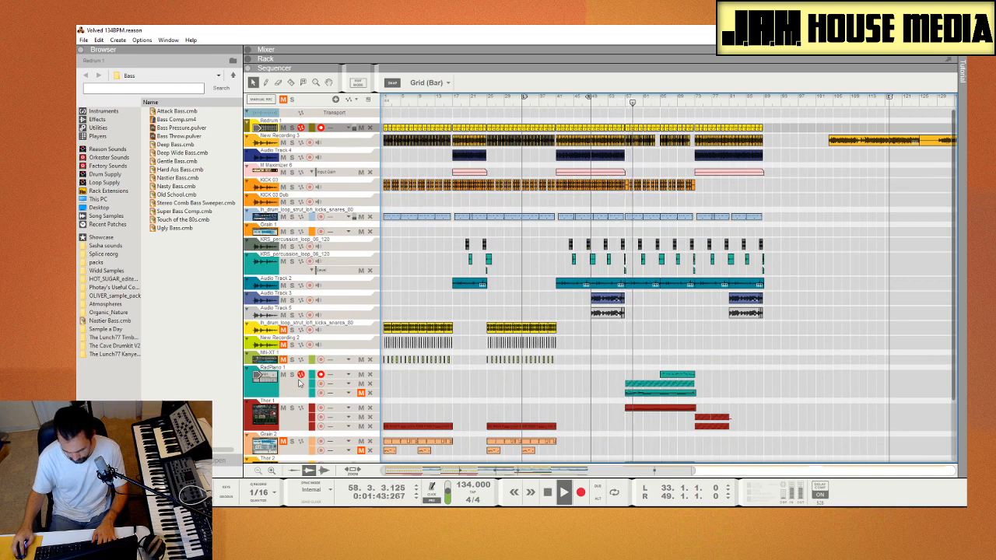
click(291, 408)
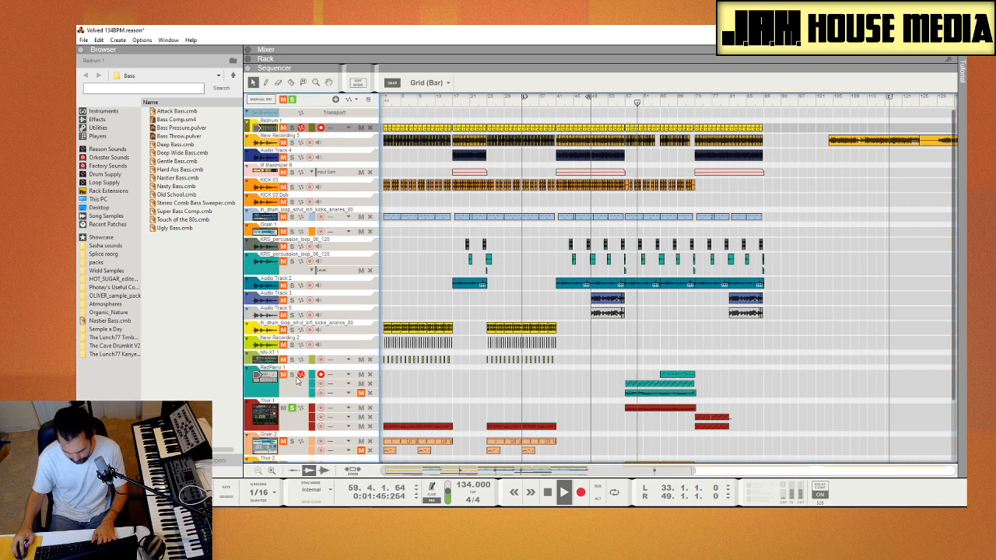
click(294, 381)
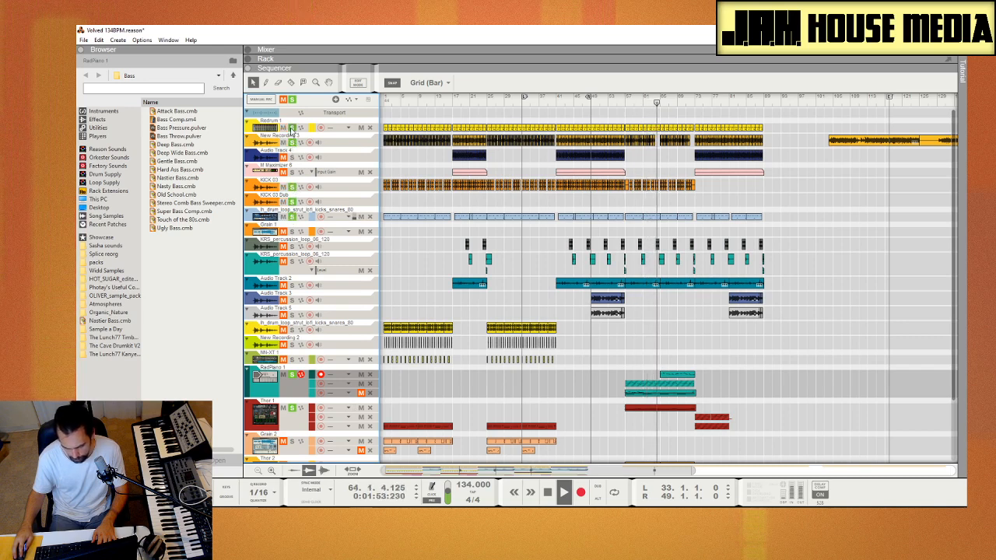
scroll(292, 130, down, 3)
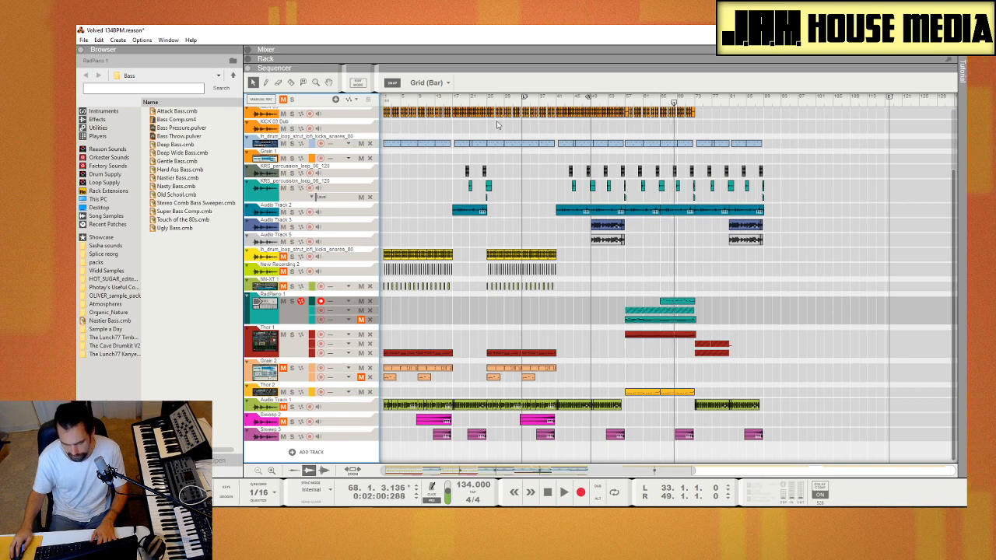
Step: Play the Volved song from bar 40 and look over its drum, synth and sweep tracks
click(551, 101)
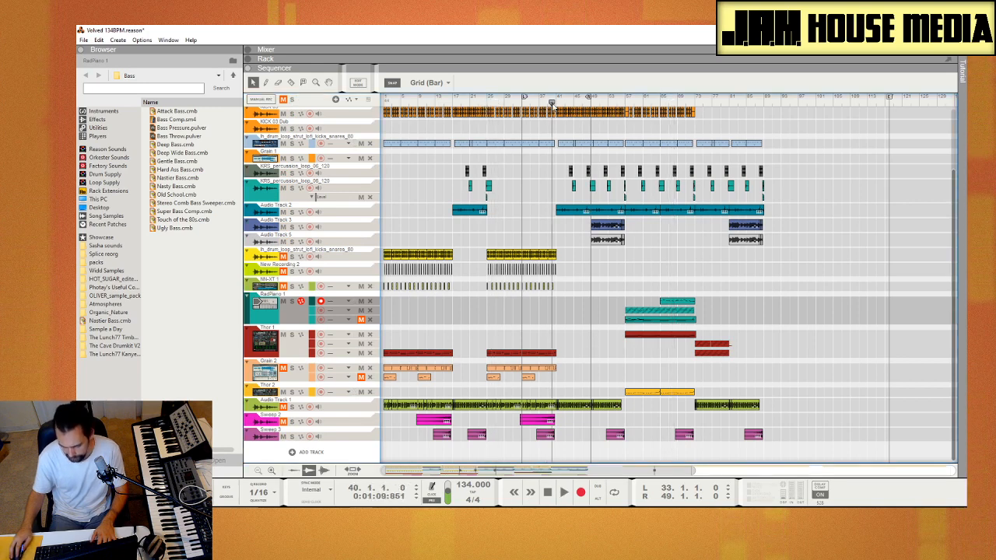
scroll(549, 121, up, 4)
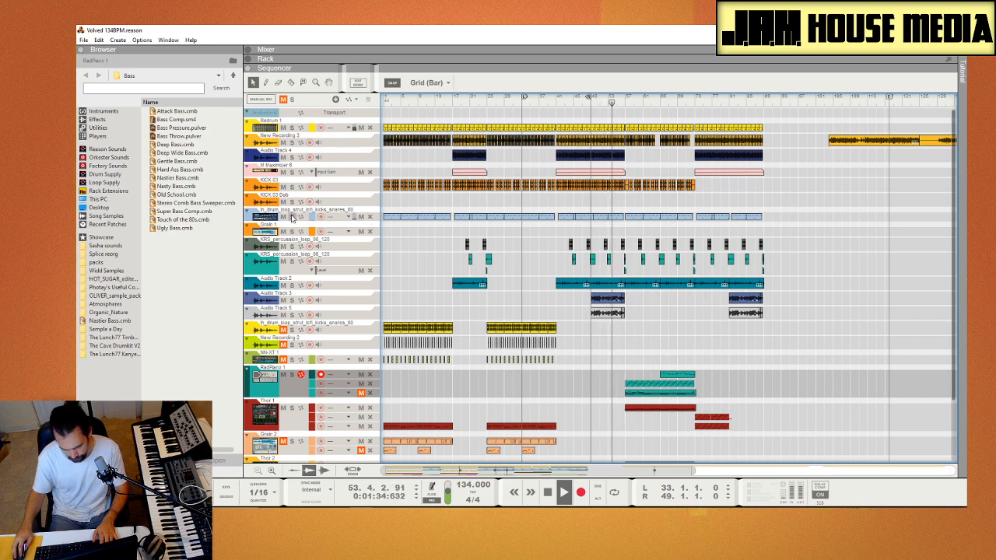
scroll(513, 291, down, 3)
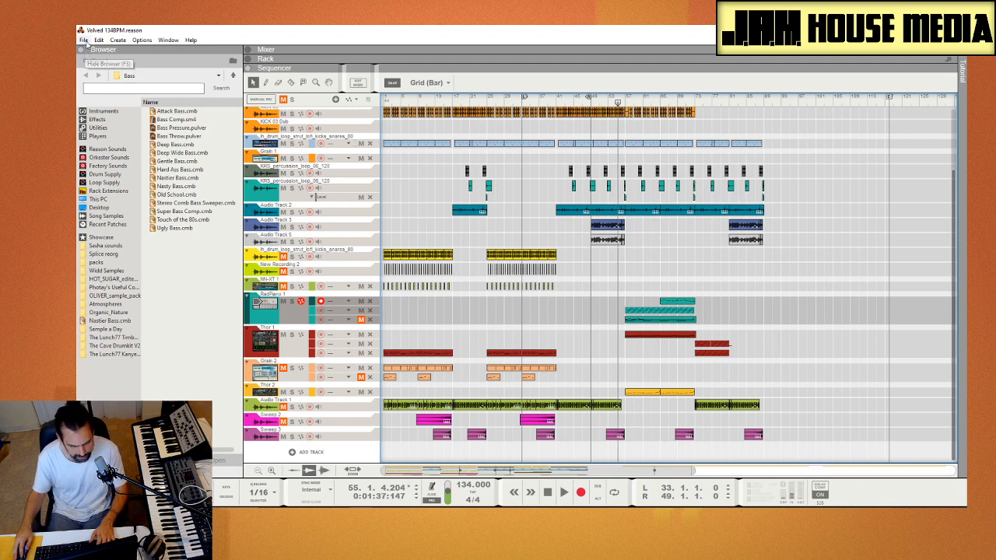
Step: Open the recent song "Decent 102BPM.reason" and play it from bar 5
click(84, 40)
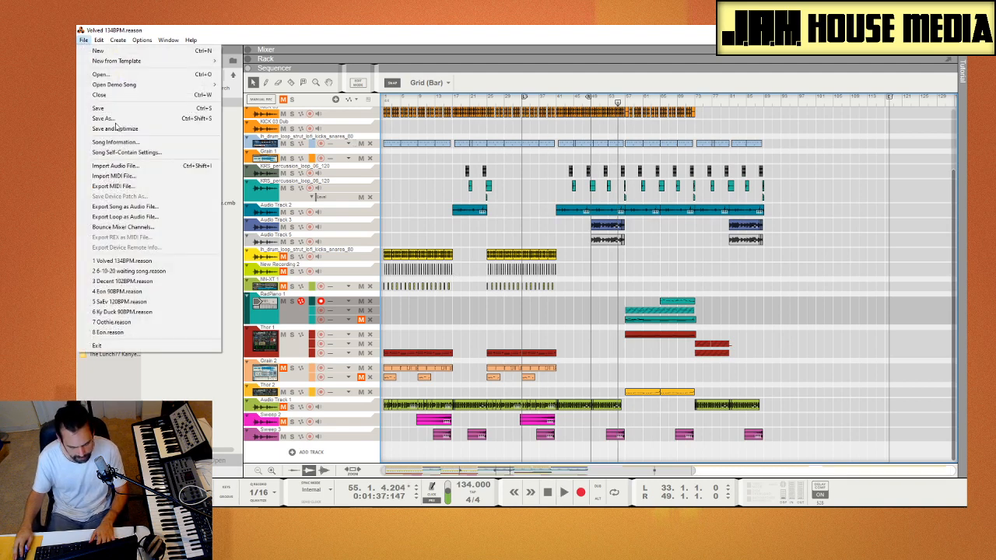
click(179, 284)
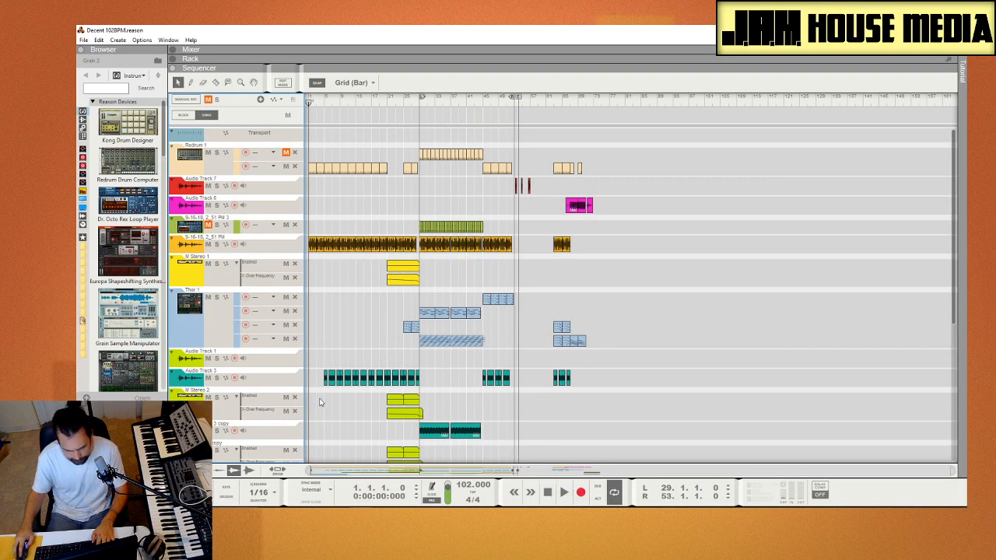
scroll(319, 402, down, 8)
scroll(320, 401, up, 8)
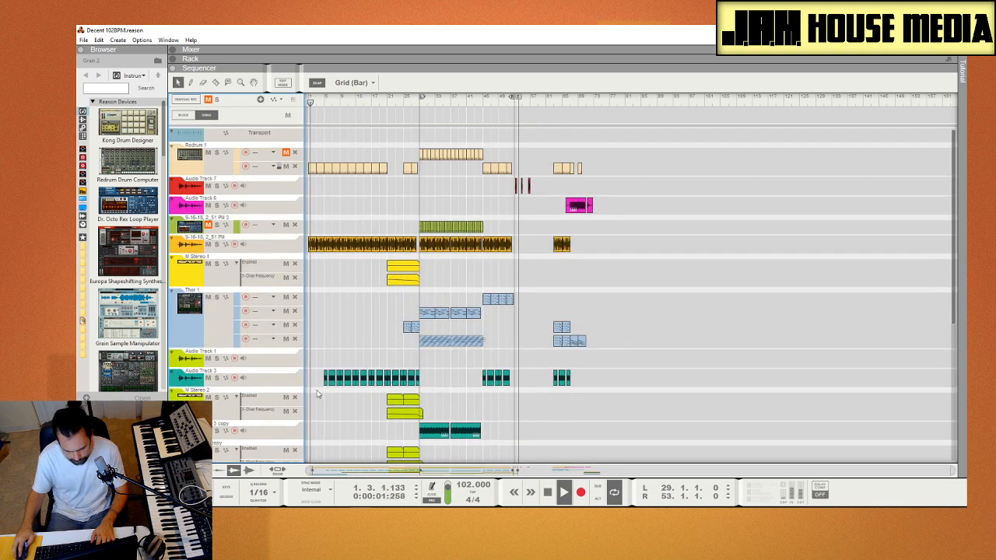
scroll(318, 401, down, 8)
click(323, 106)
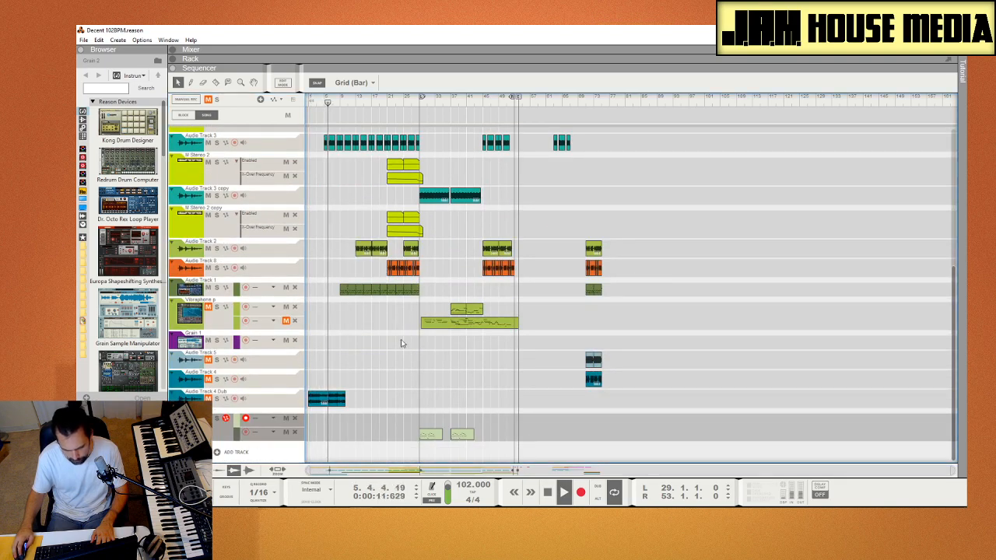
Step: Examine the whole Decent arrangement during playback, from the Redrum track through the Thor and audio tracks to the lowest tracks
scroll(403, 358, up, 8)
scroll(397, 357, down, 6)
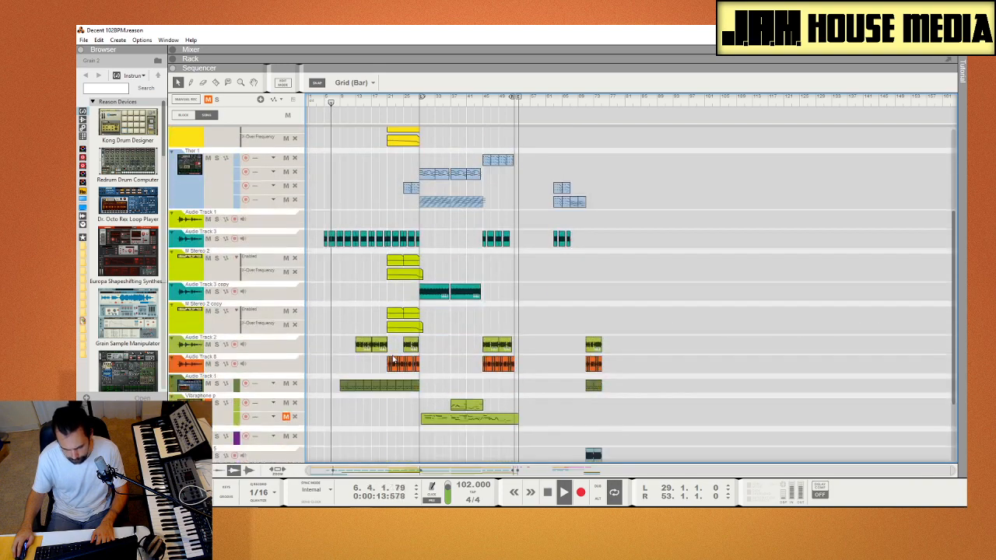
scroll(391, 357, down, 3)
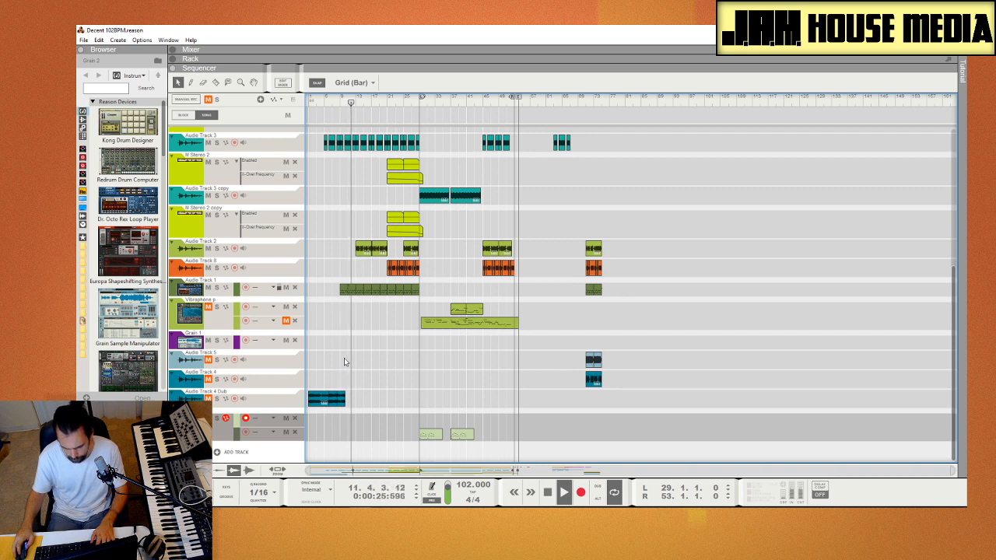
scroll(343, 357, up, 5)
scroll(344, 358, down, 2)
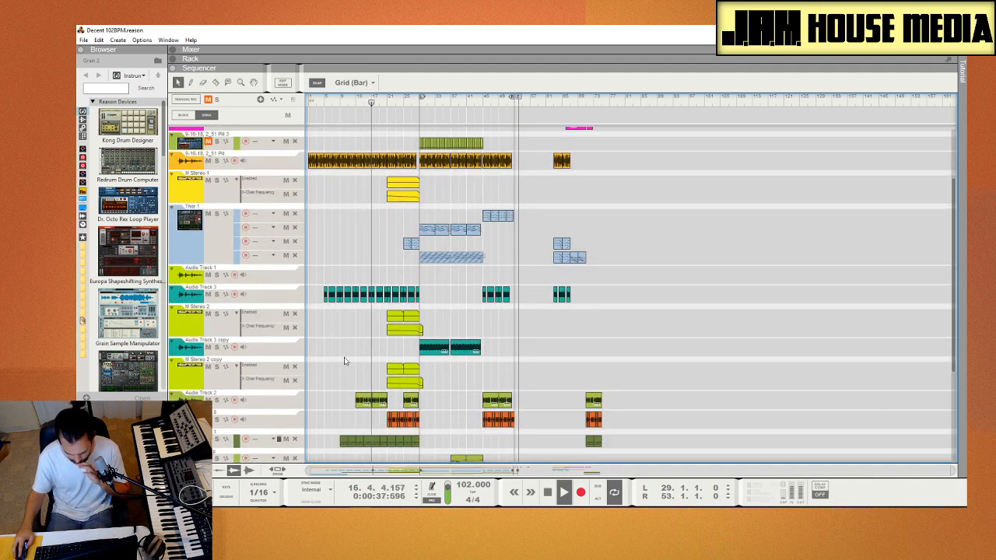
scroll(343, 350, down, 3)
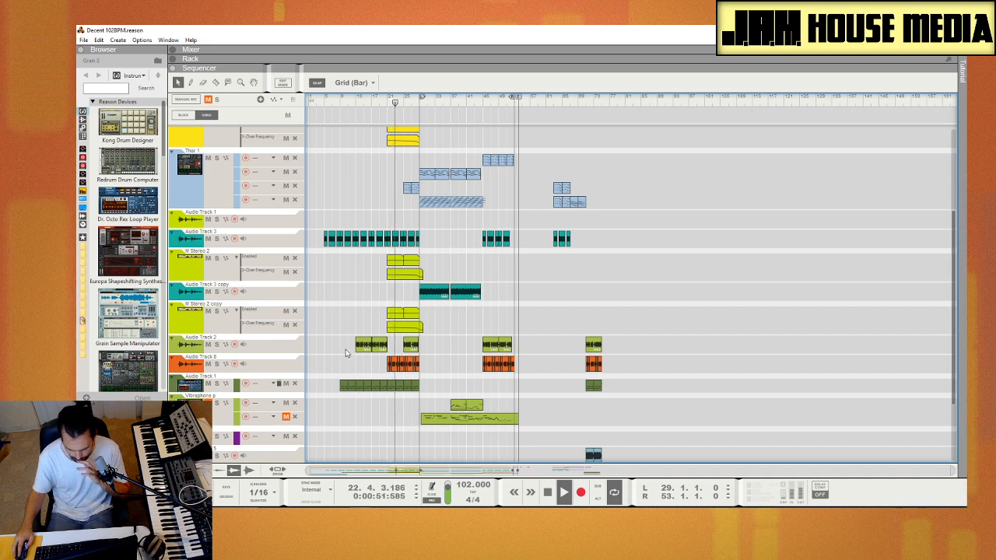
scroll(346, 350, up, 4)
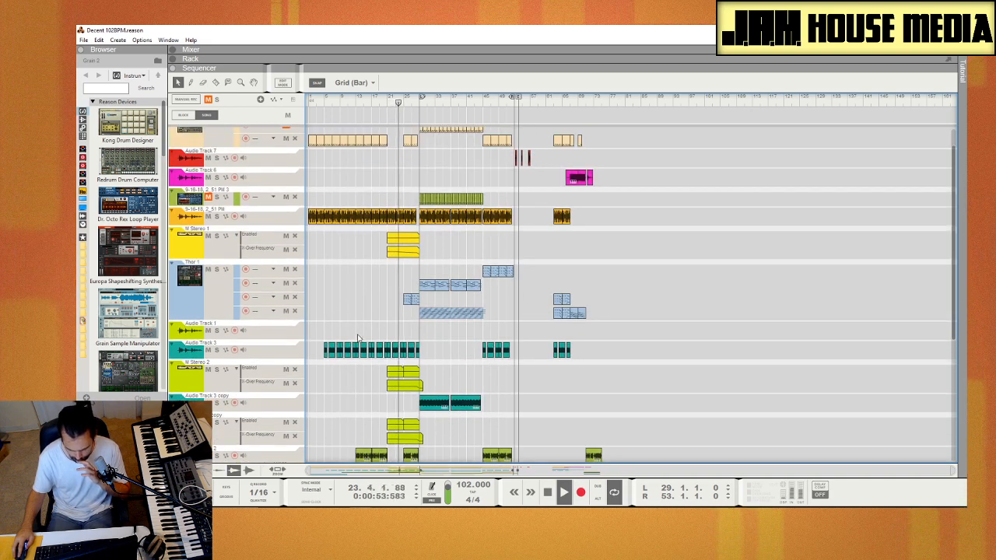
scroll(366, 343, down, 3)
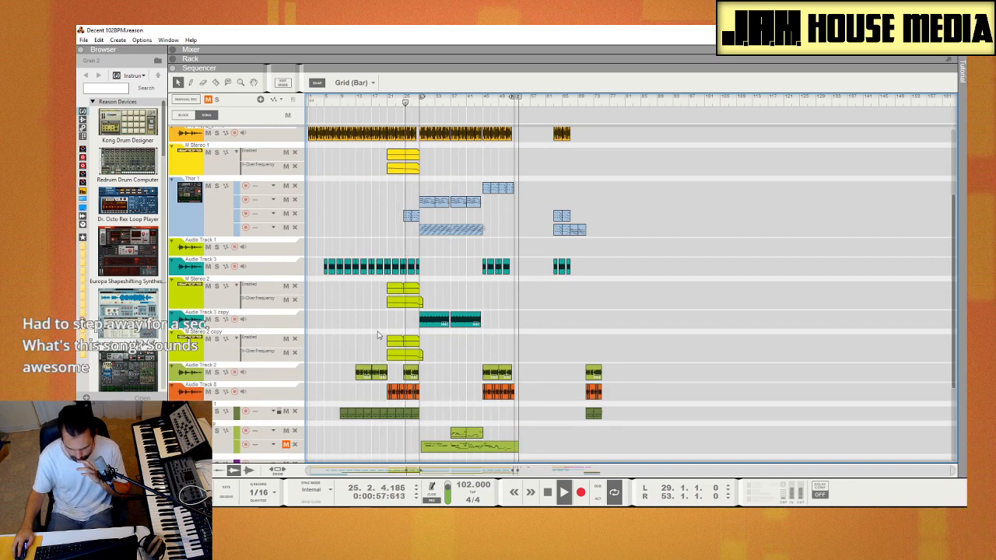
scroll(376, 330, up, 4)
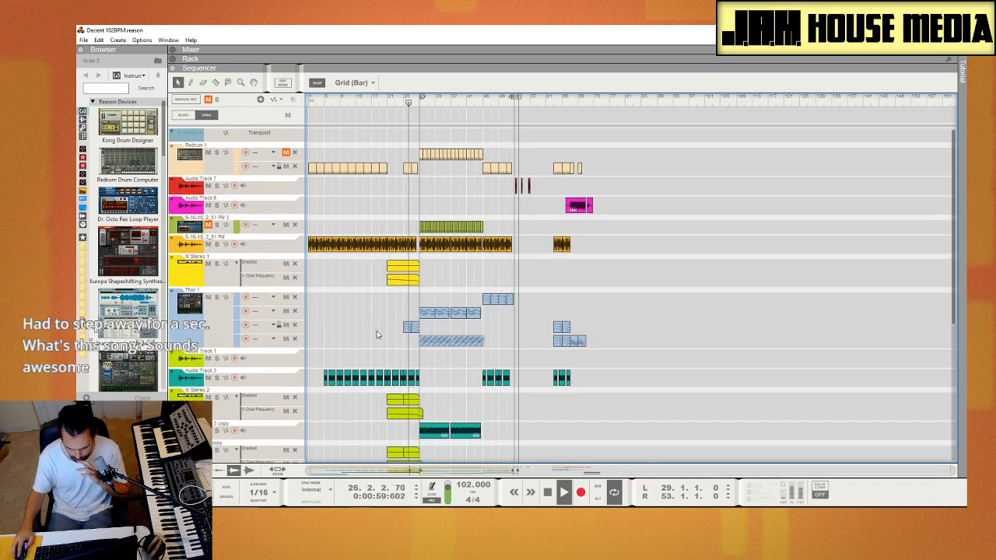
scroll(375, 337, down, 5)
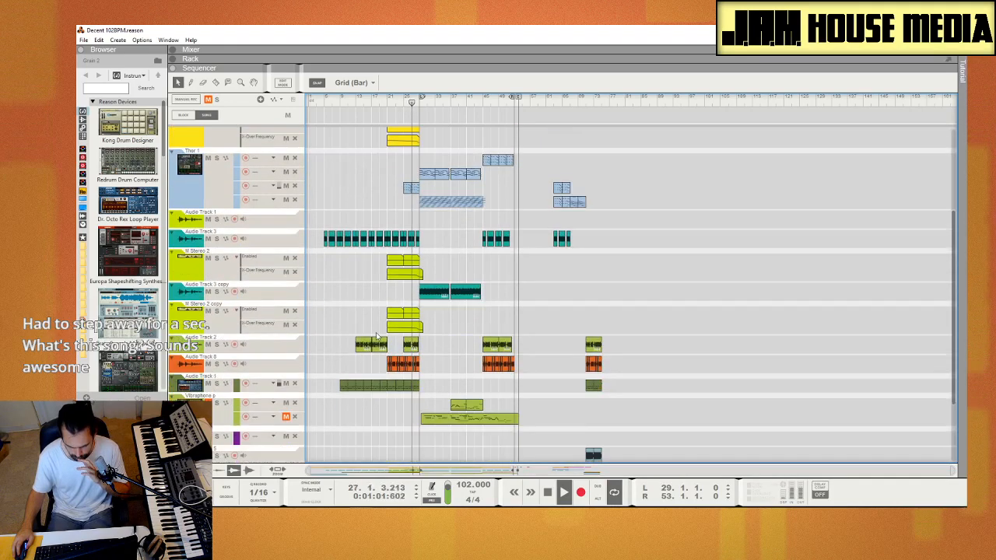
scroll(378, 336, up, 4)
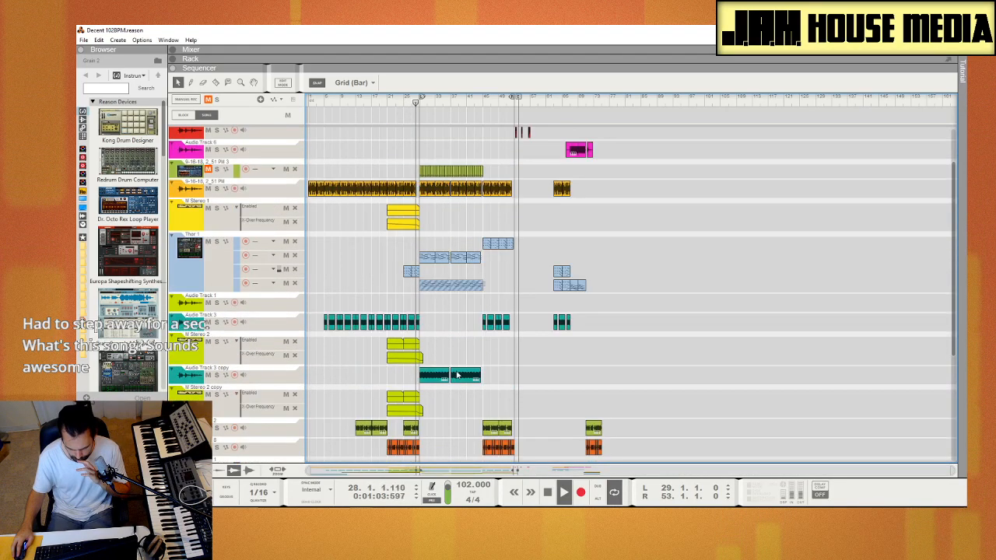
scroll(467, 415, up, 1)
scroll(467, 416, up, 1)
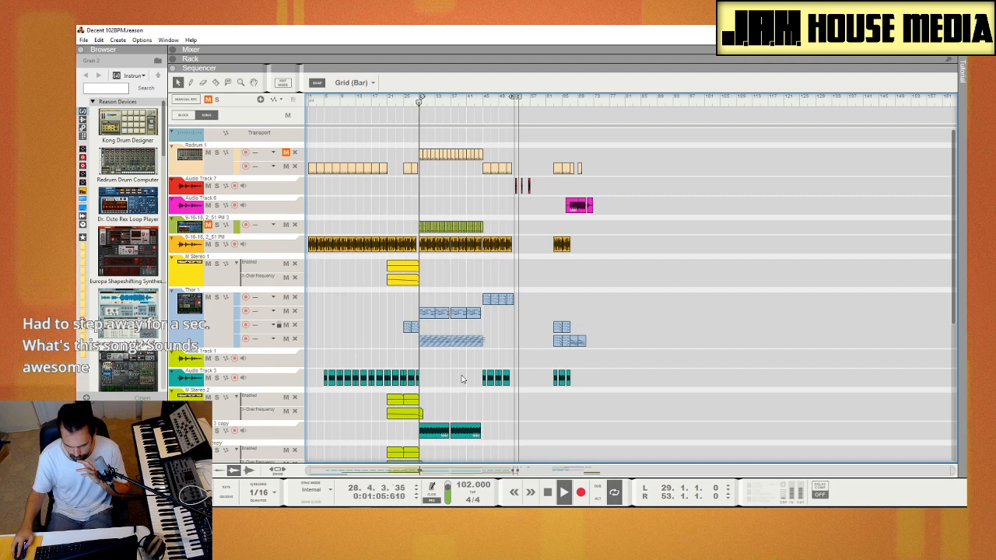
scroll(459, 376, down, 4)
scroll(458, 375, down, 4)
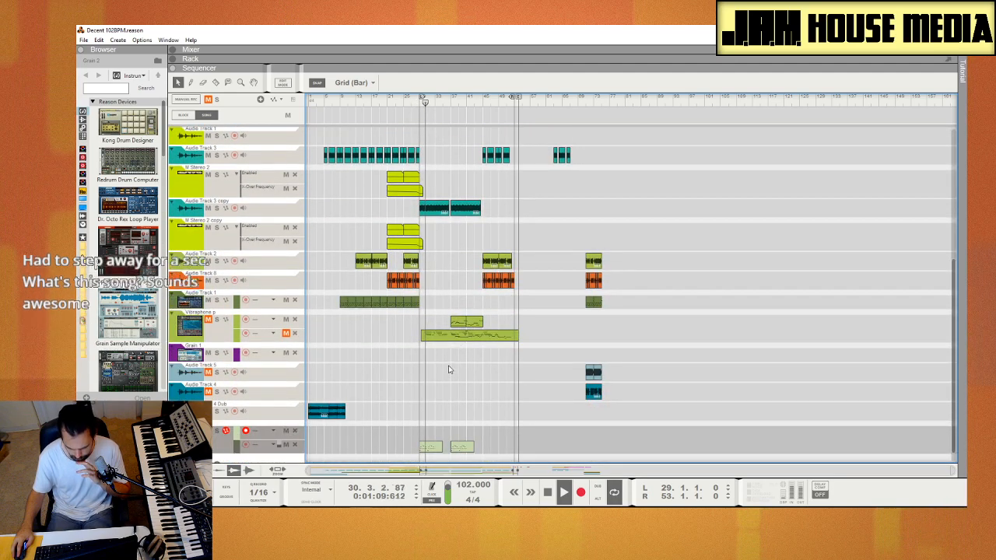
Step: Restart playback of the Decent song from bar 37
scroll(447, 370, up, 5)
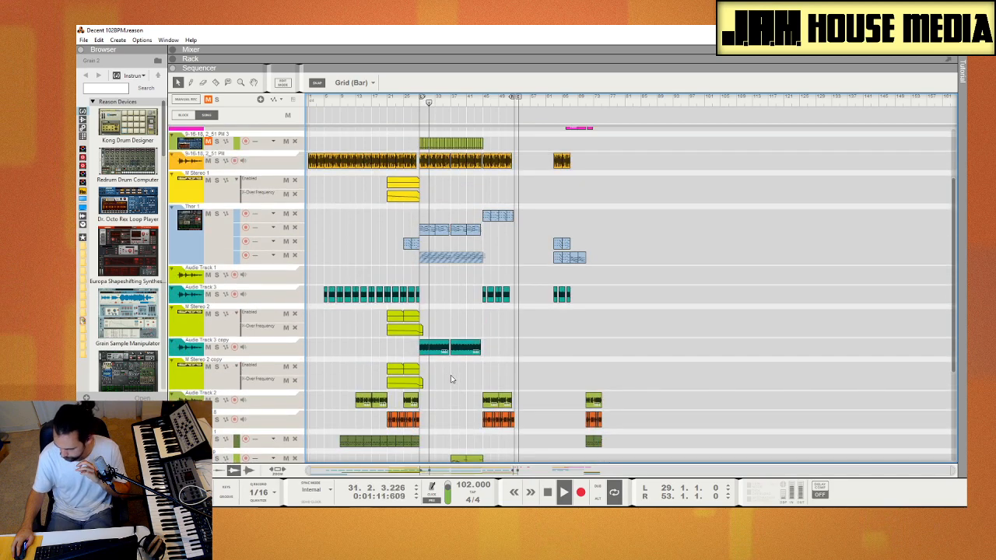
scroll(450, 379, up, 3)
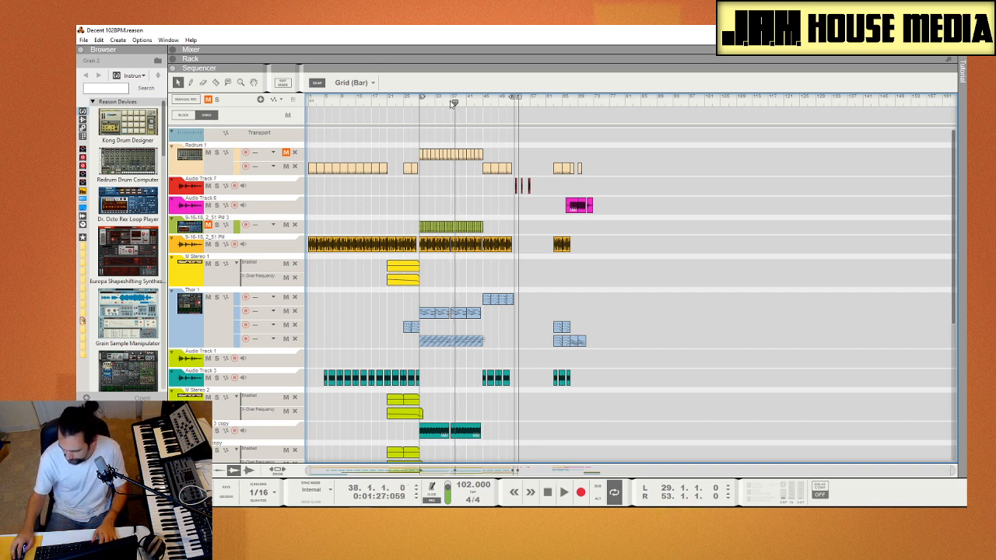
click(449, 105)
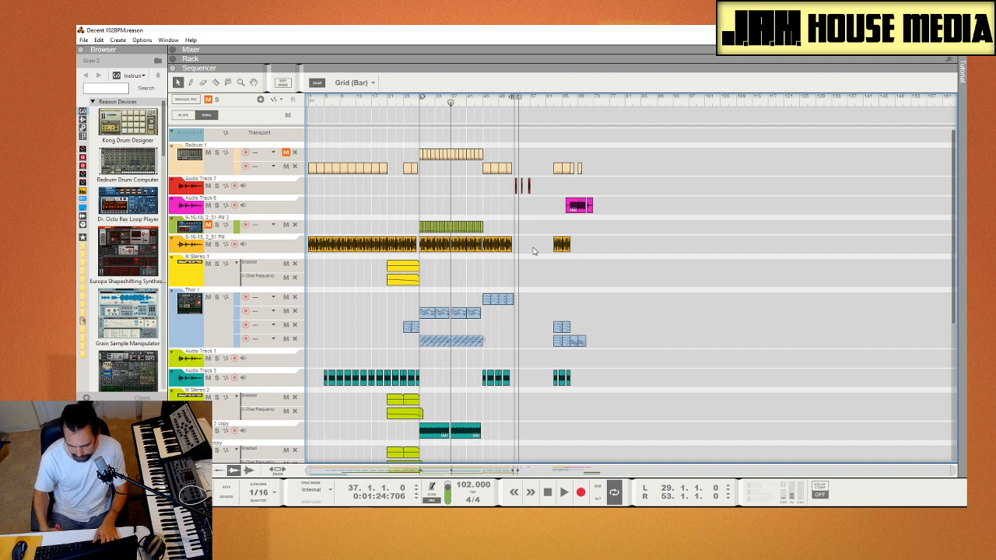
key(space)
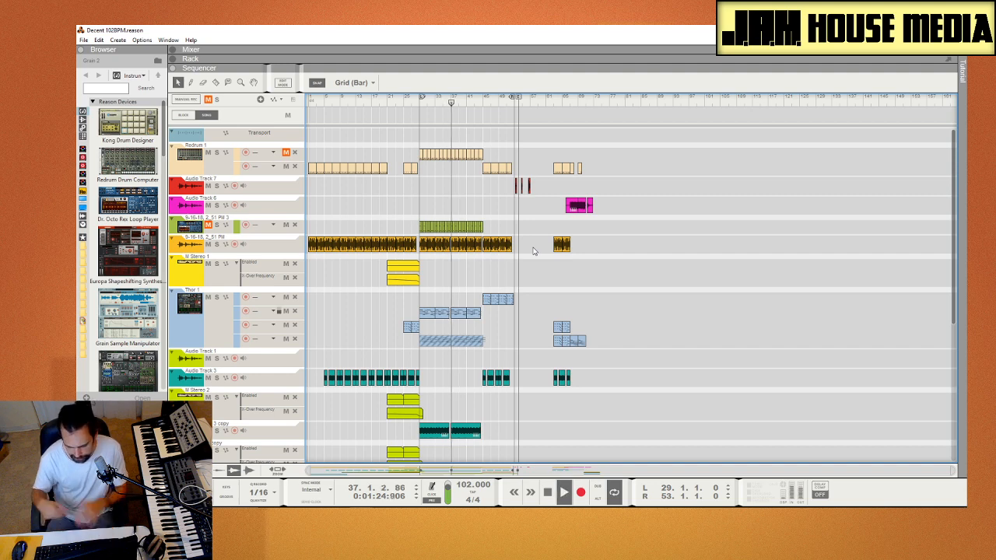
Step: Look over the Decent tracks from Redrum 1 to the lowest track while the section up to bar 53 plays in a loop
scroll(602, 265, down, 3)
scroll(613, 264, down, 6)
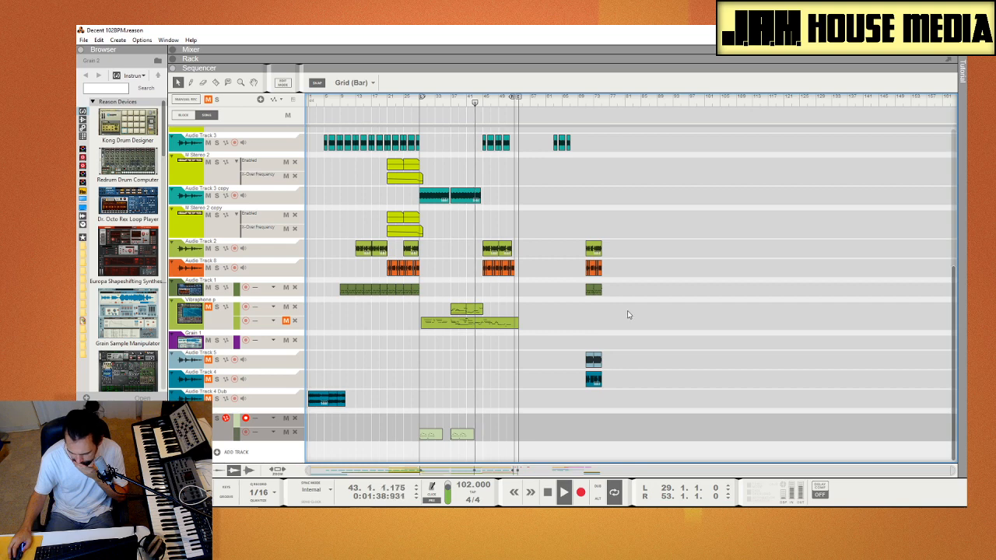
scroll(619, 316, up, 3)
scroll(604, 317, up, 5)
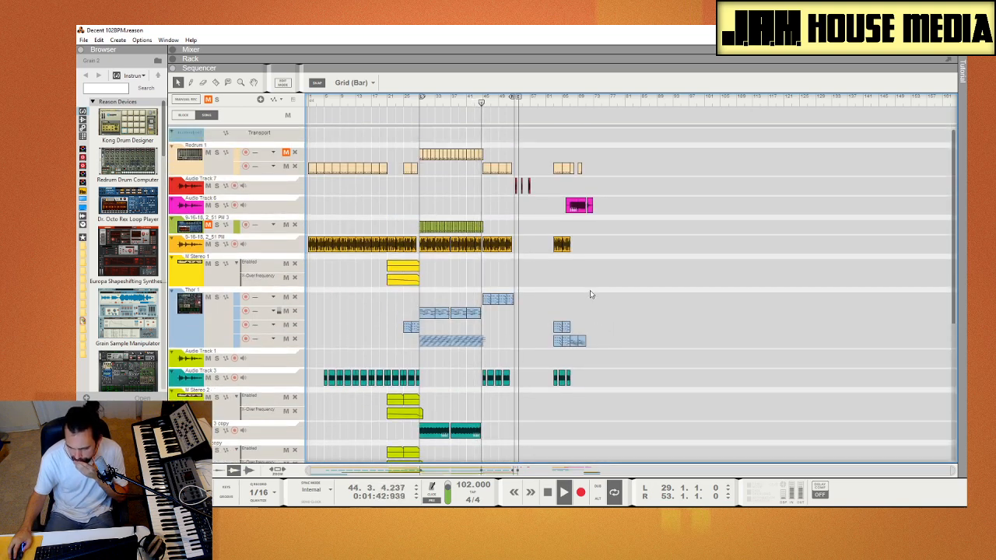
scroll(590, 286, down, 2)
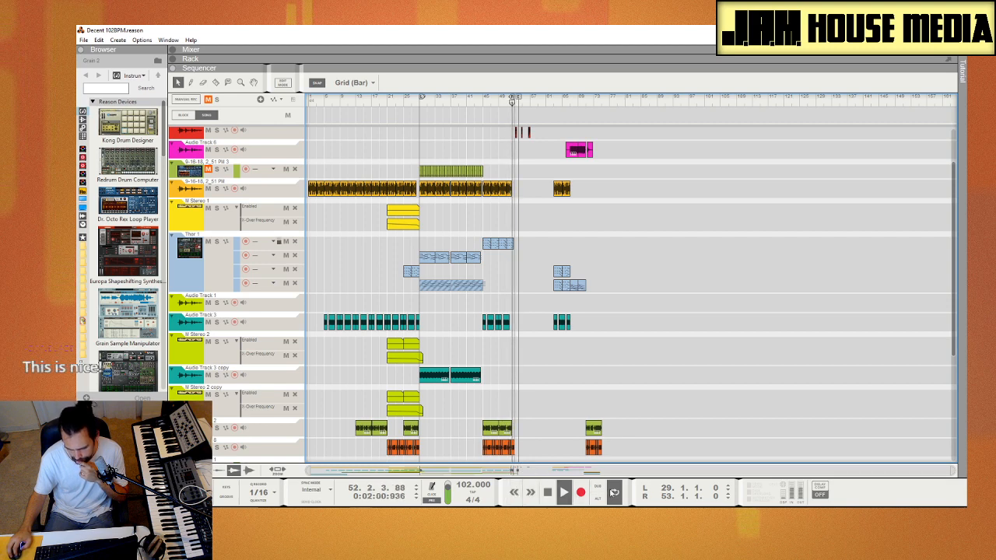
click(613, 491)
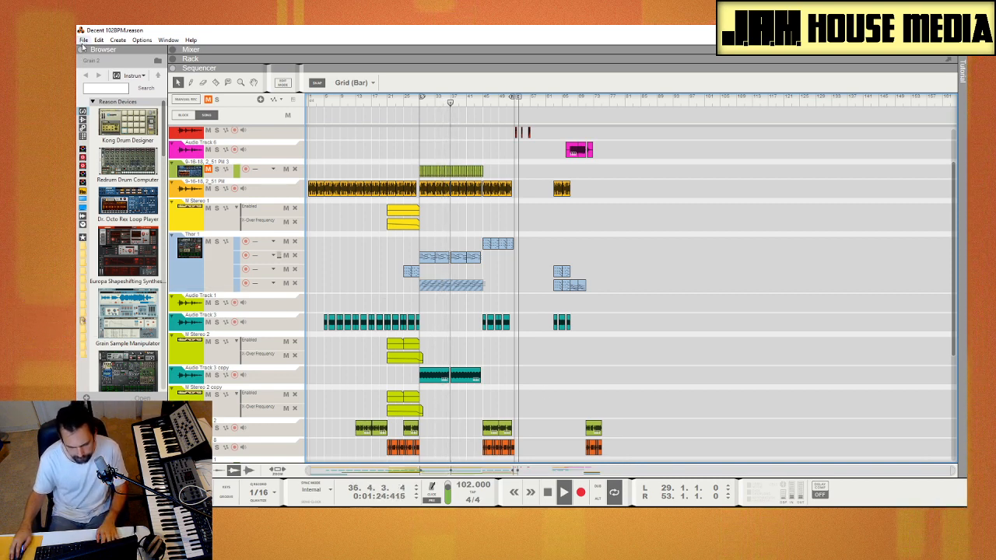
scroll(344, 347, down, 5)
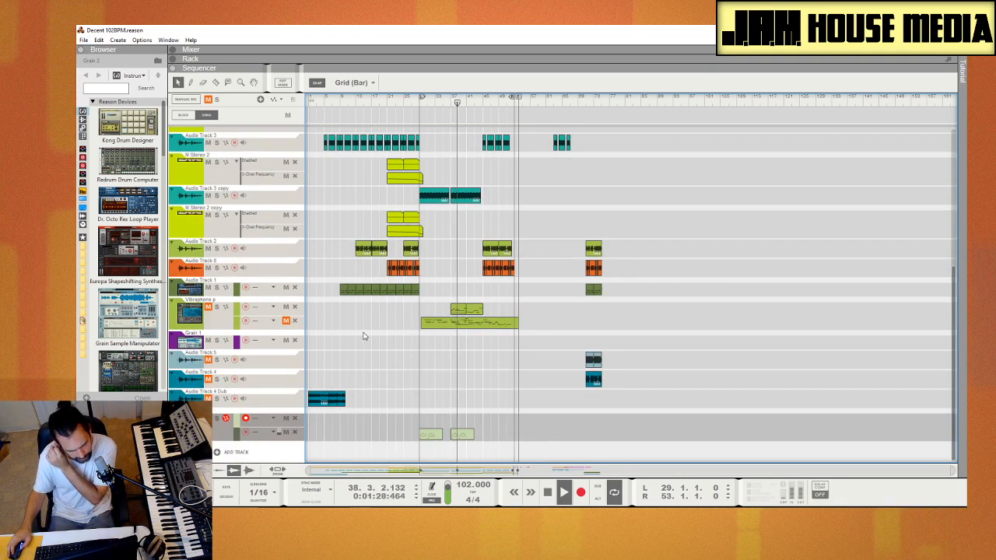
scroll(363, 336, up, 3)
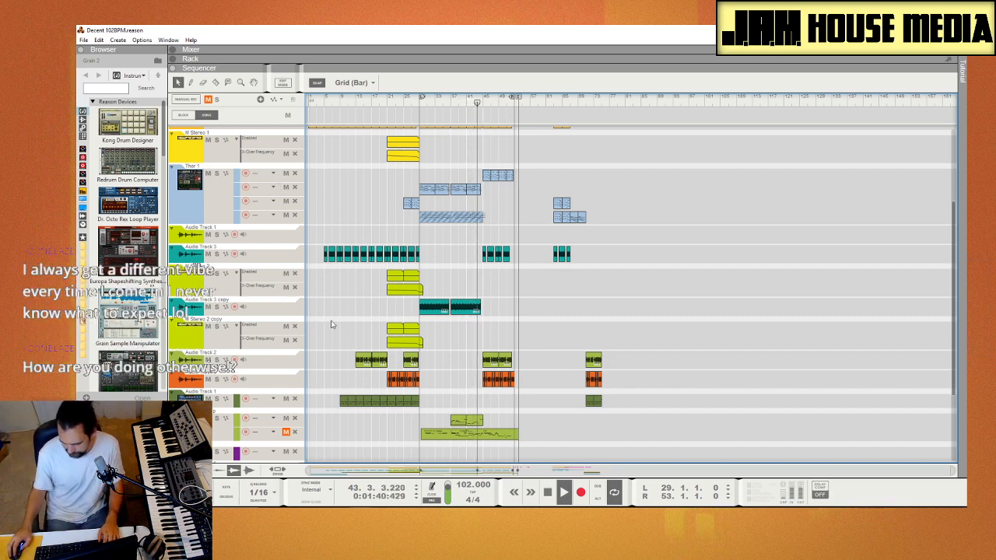
Step: Stop playback and open the recent song "Eon 90BPM.reason"
key(space)
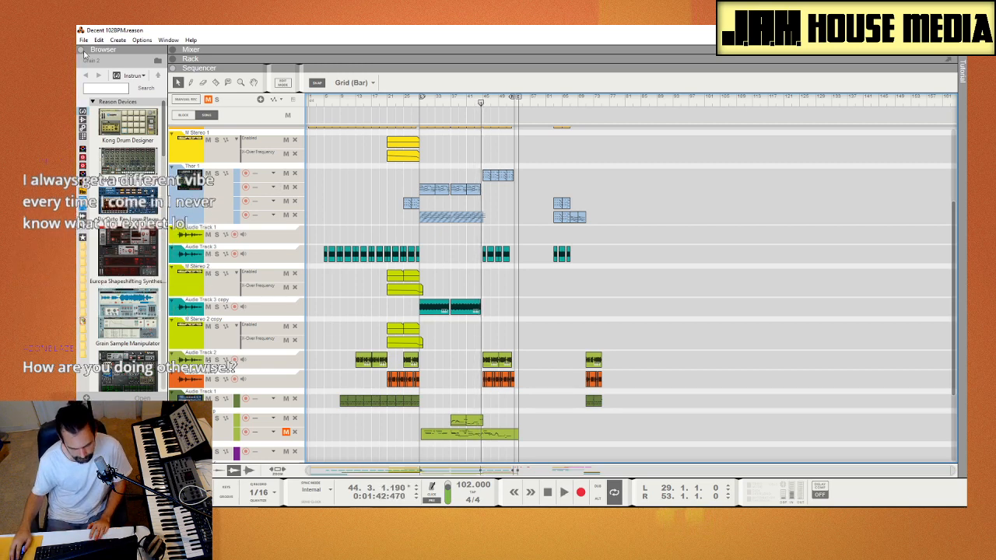
key(alt+f)
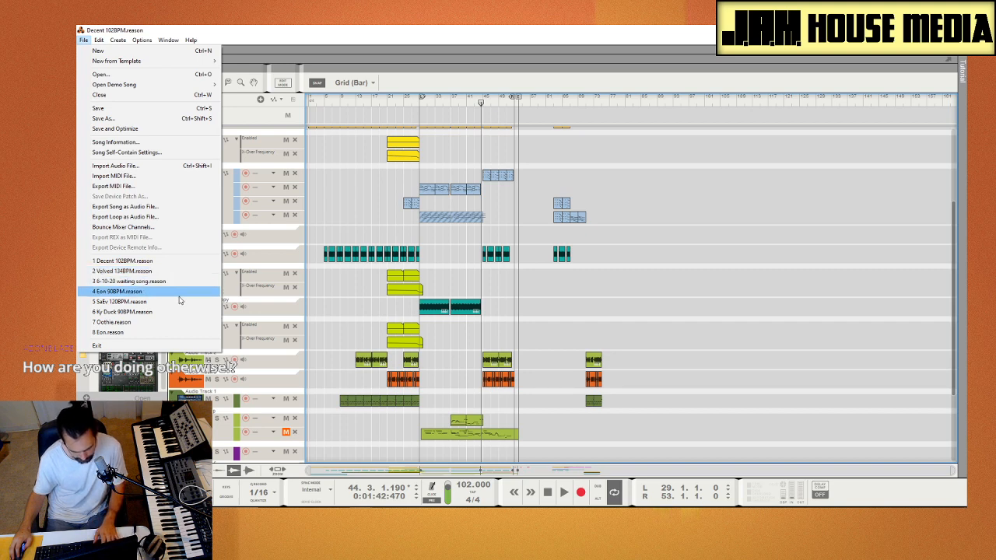
click(179, 294)
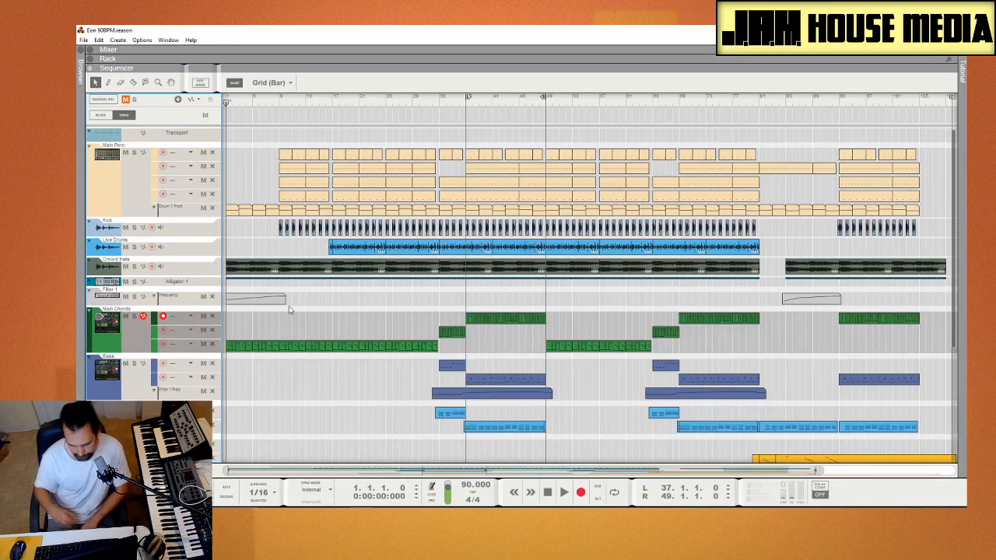
Step: Fit the whole Eon arrangement in view and play it from bar 1 while looking over its percussion, chord, bass, pluck and ambience tracks
drag(451, 470, 526, 498)
scroll(243, 329, down, 4)
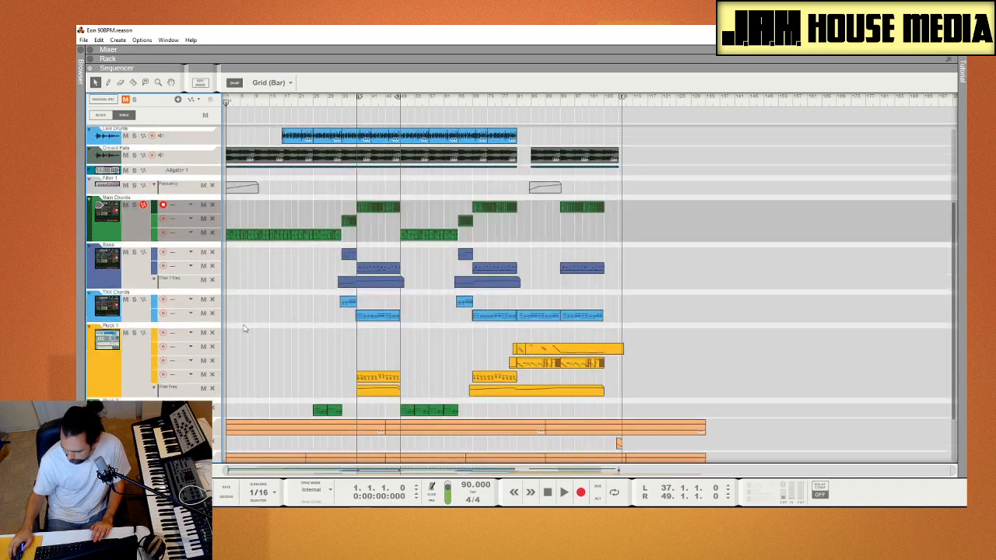
scroll(187, 311, up, 4)
scroll(248, 313, down, 6)
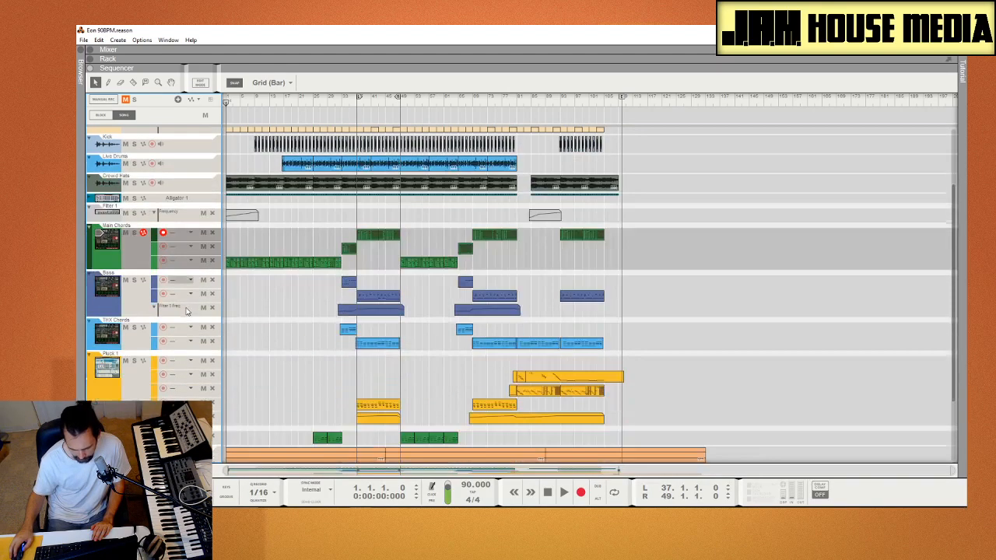
scroll(248, 313, up, 6)
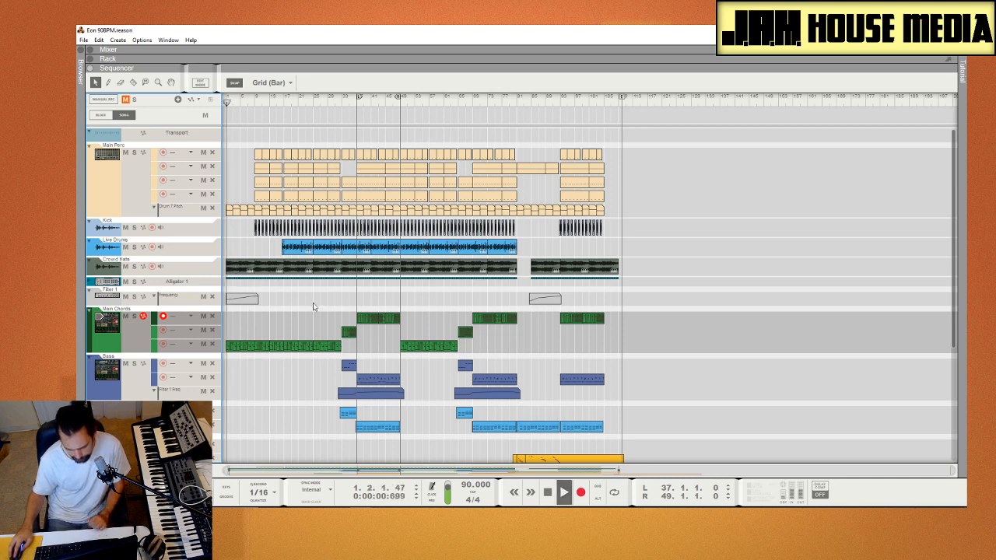
scroll(313, 306, down, 6)
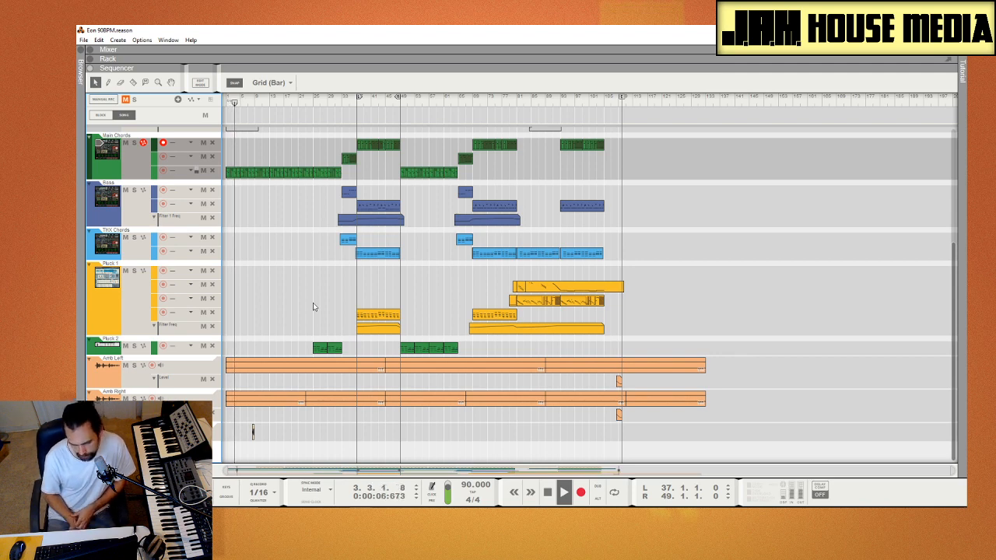
scroll(211, 293, up, 6)
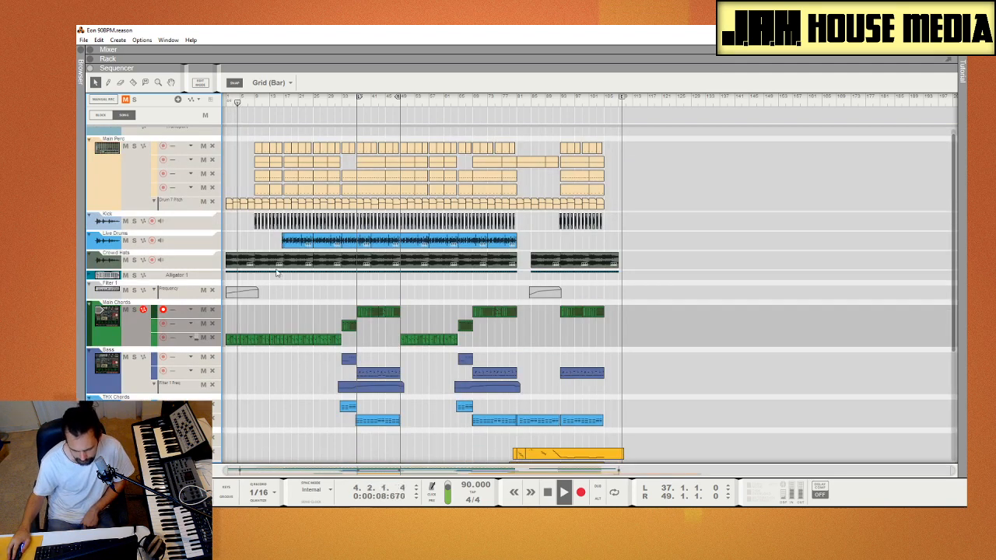
scroll(276, 273, up, 1)
scroll(288, 296, down, 4)
scroll(282, 291, up, 4)
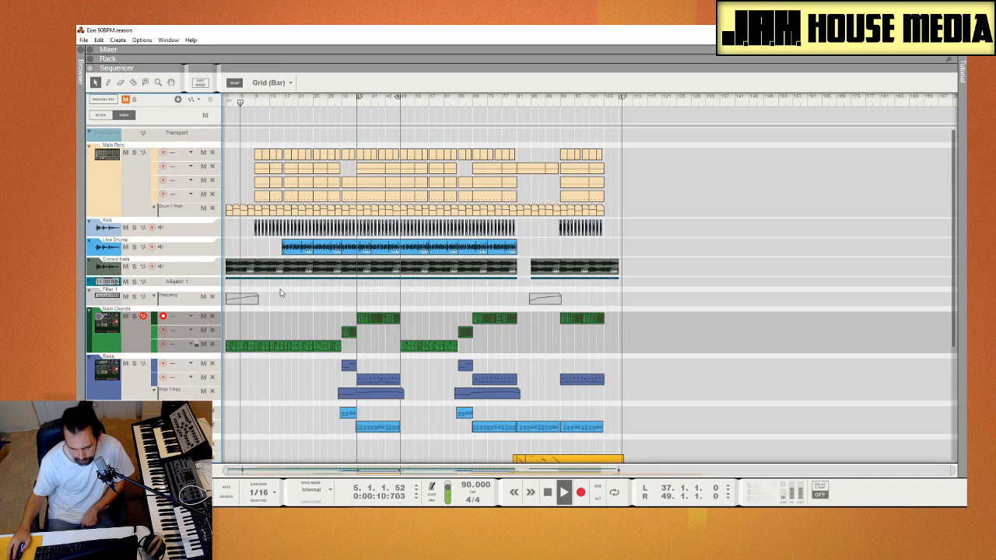
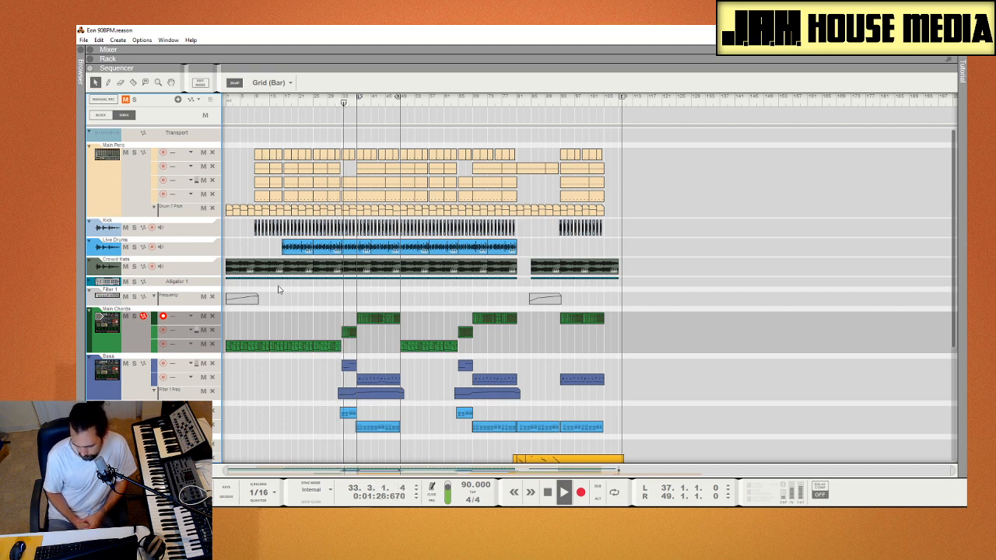
Step: Examine the Eon tracks from Main Perc to the ambience tracks while playback continues past bar 49
scroll(382, 332, down, 5)
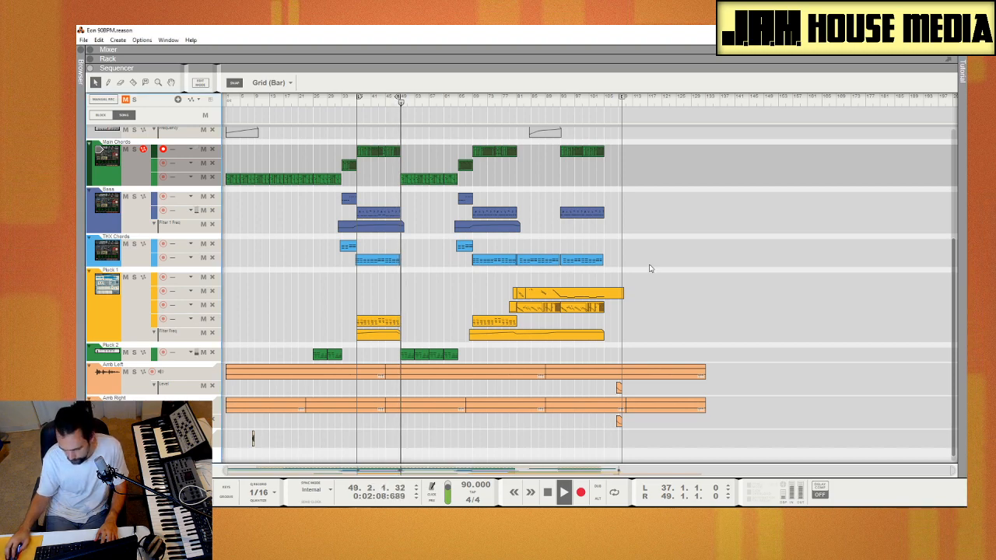
scroll(430, 301, up, 3)
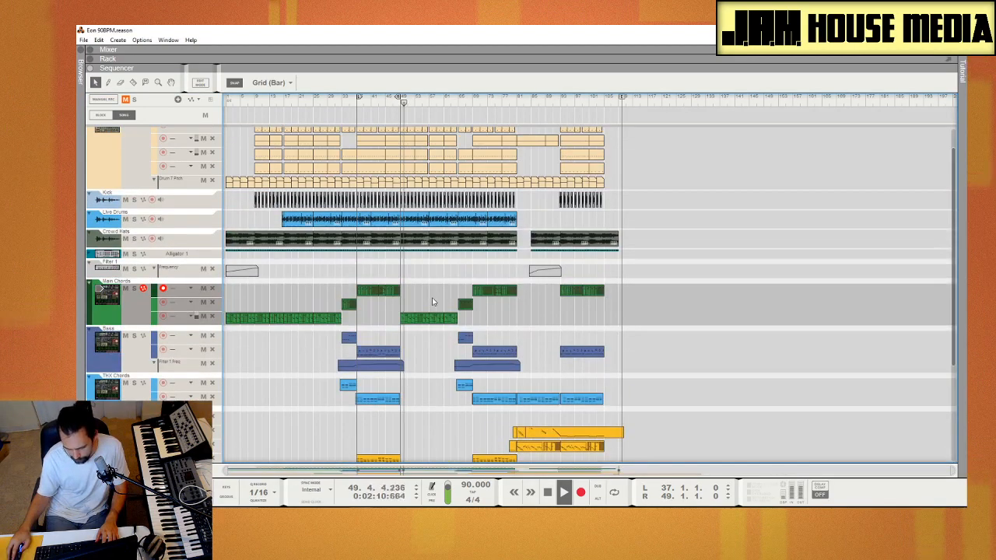
scroll(431, 302, down, 3)
scroll(514, 124, up, 4)
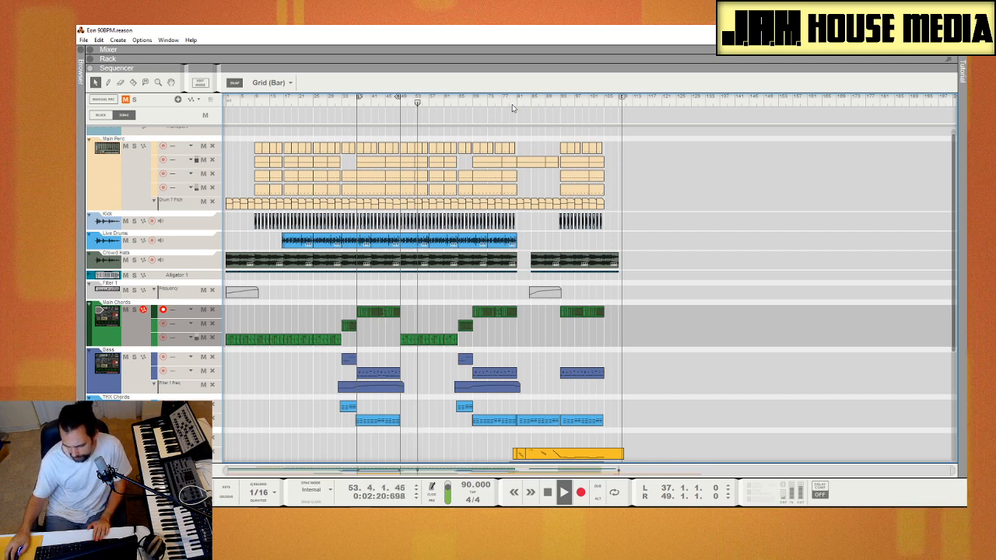
scroll(506, 125, down, 5)
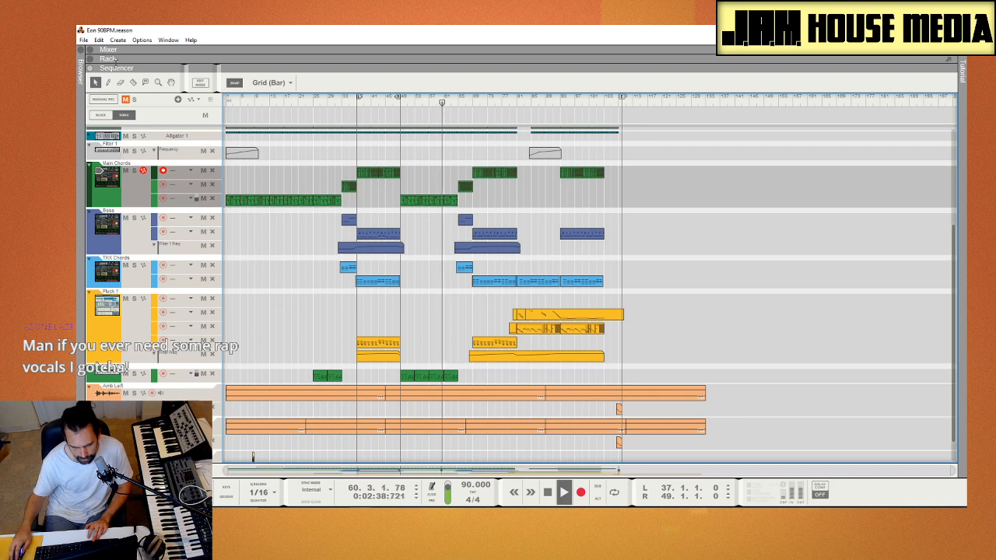
drag(305, 33, 340, 60)
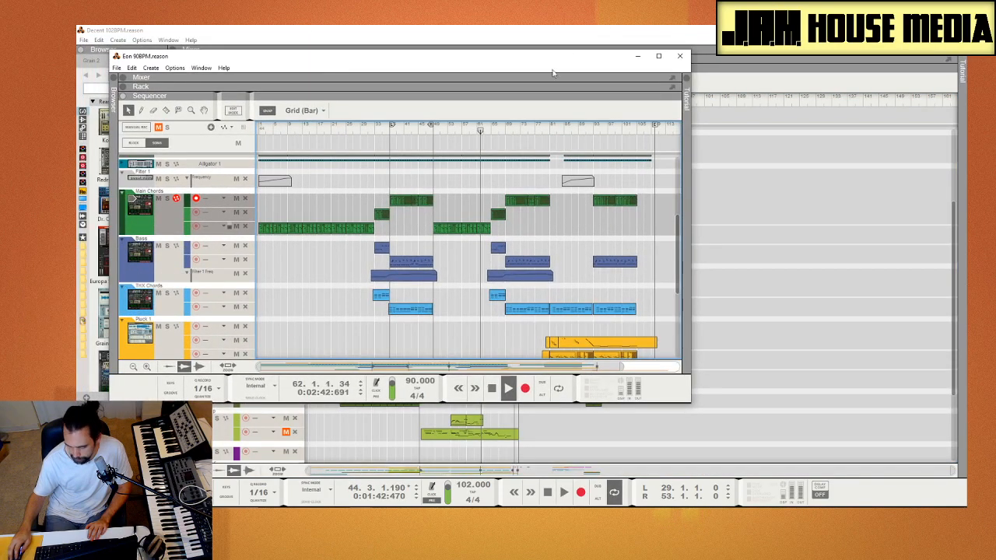
double_click(427, 60)
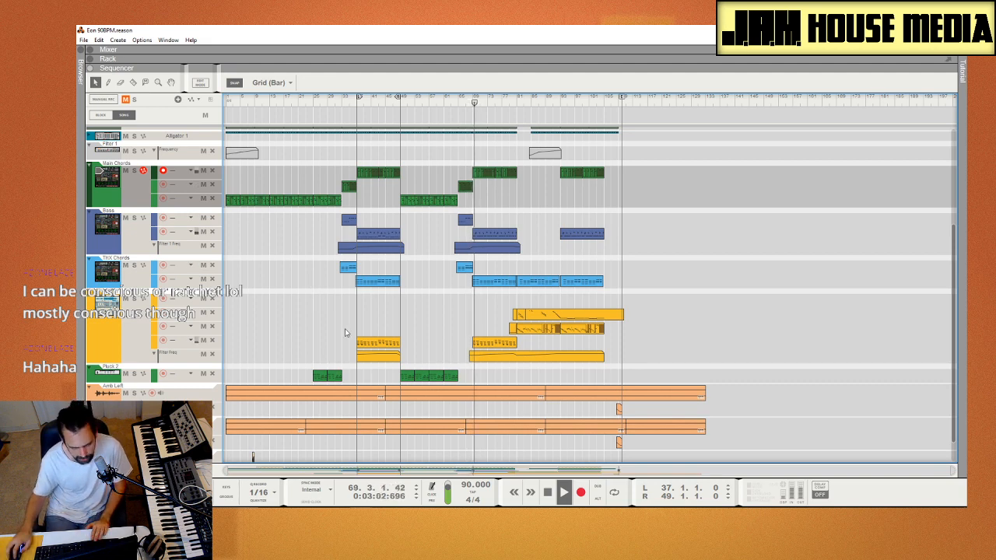
Step: Stop playback, browse for a song in the New folder inside the desktop's Rackashack folder, and widen the browser to show full file names
key(space)
click(84, 40)
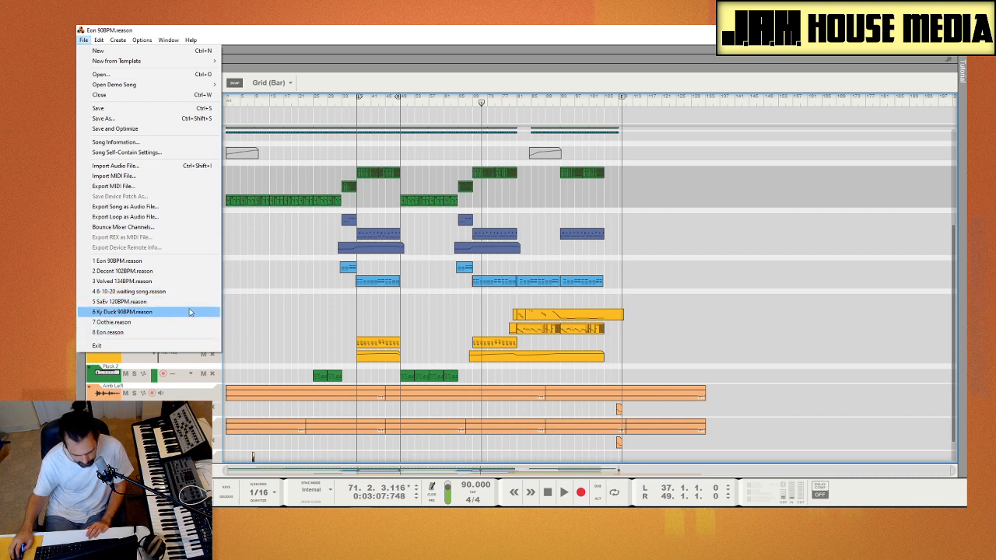
click(115, 74)
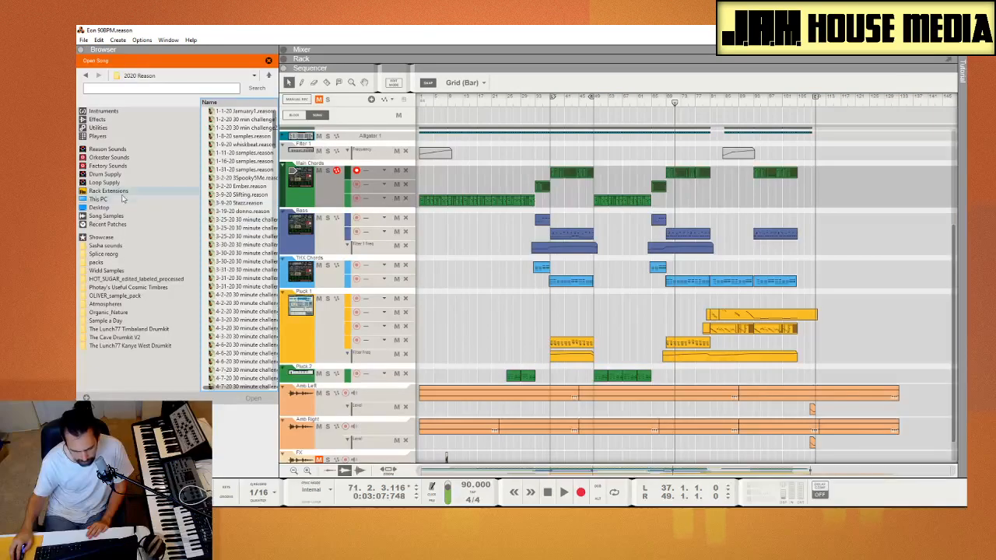
click(129, 207)
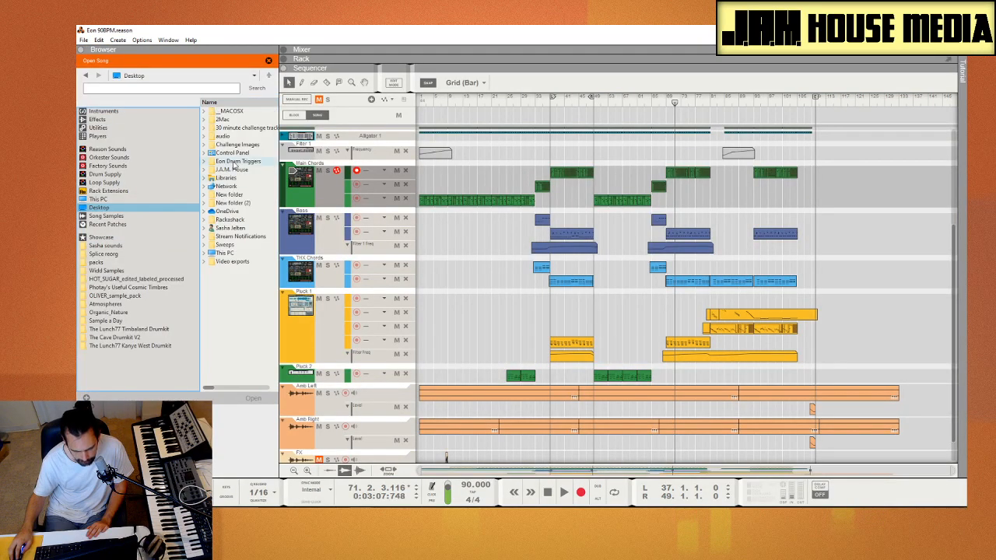
double_click(233, 220)
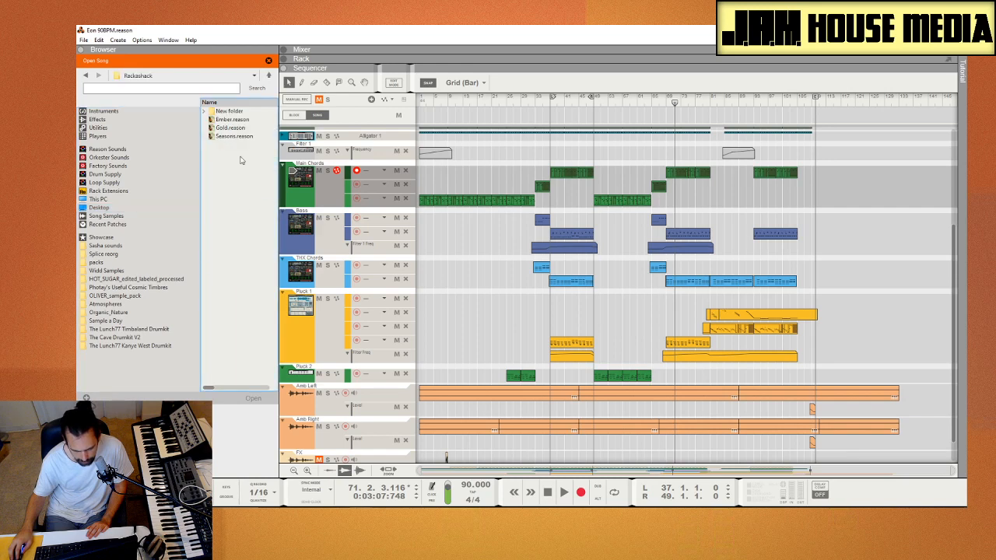
double_click(246, 115)
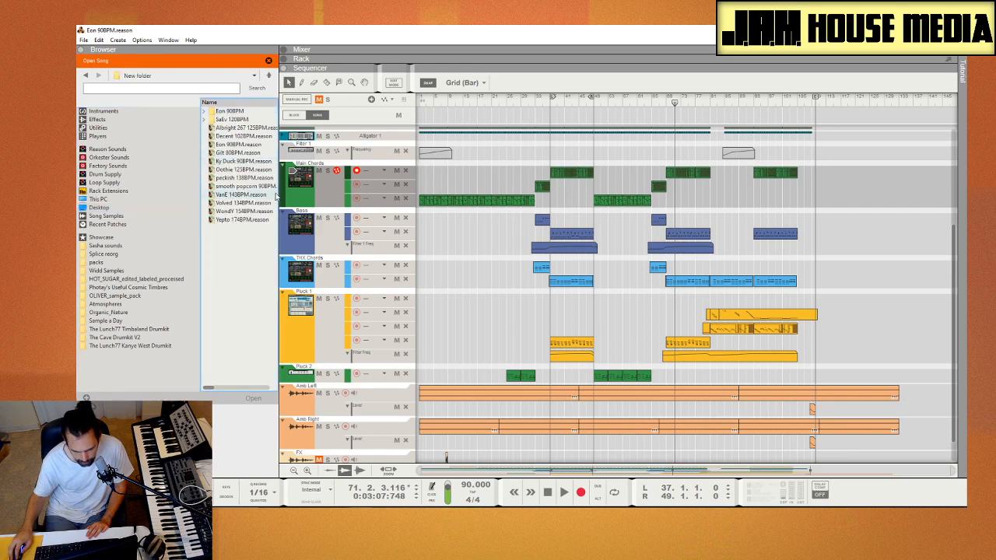
drag(277, 194, 375, 196)
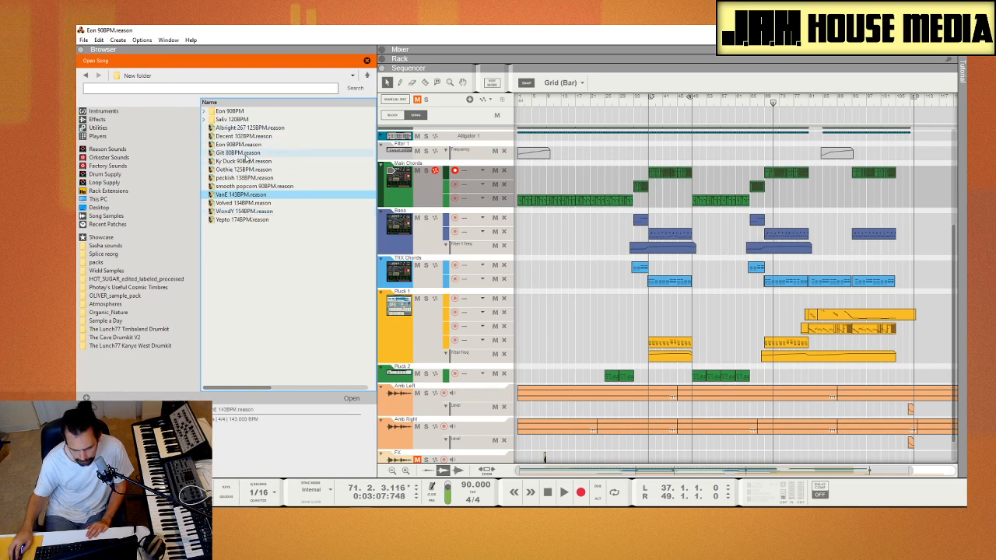
Step: Open the song "VanE 143BPM.reason" from the New folder
click(242, 136)
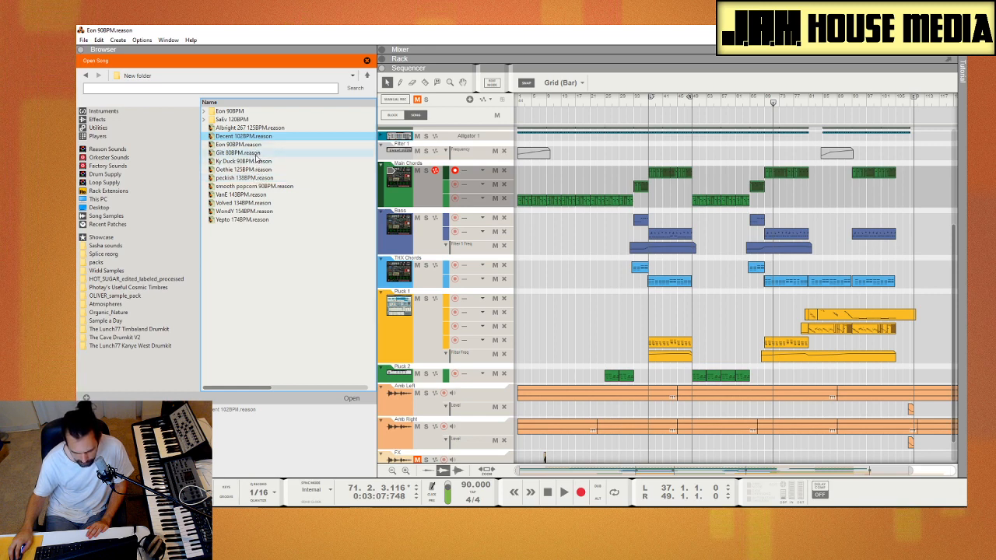
click(283, 194)
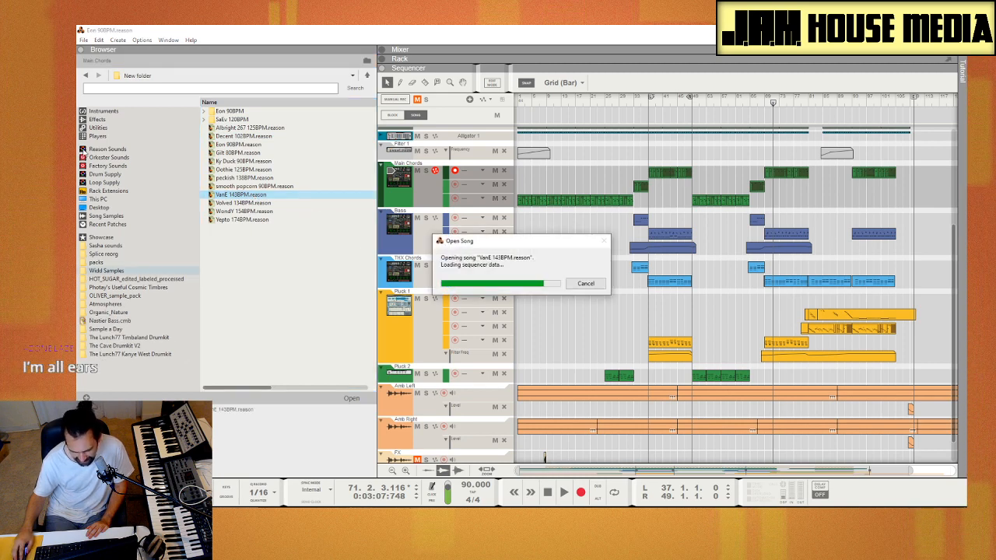
double_click(275, 192)
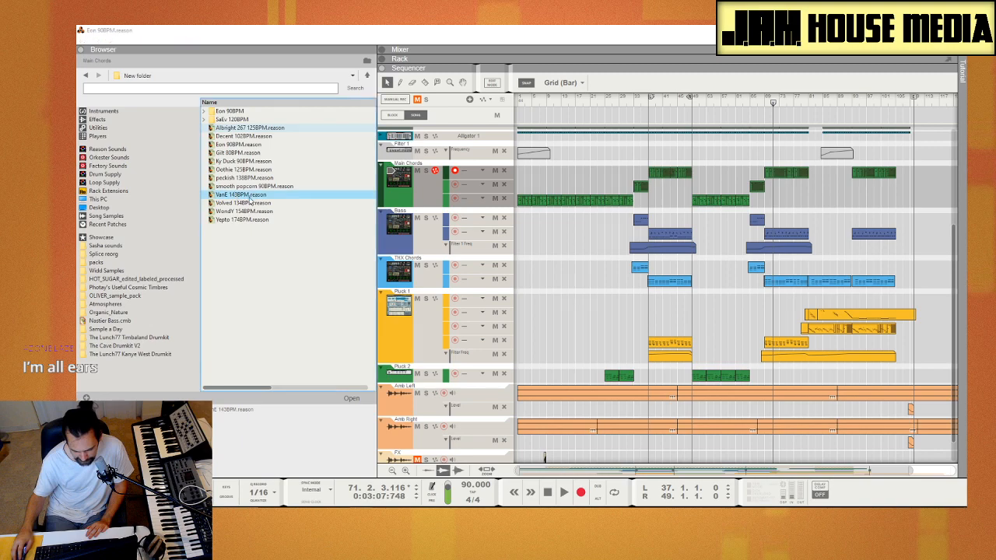
Step: Play VanE from bar 1, maximize its window, and view the tracks from Audio Track 4 Alt 6 down to Grain 1
key(space)
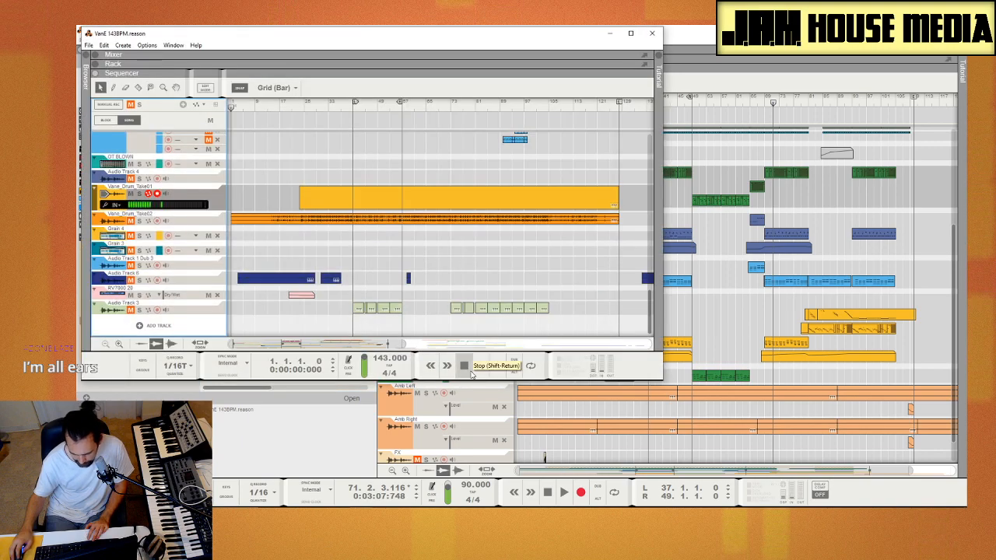
double_click(302, 35)
scroll(342, 321, up, 10)
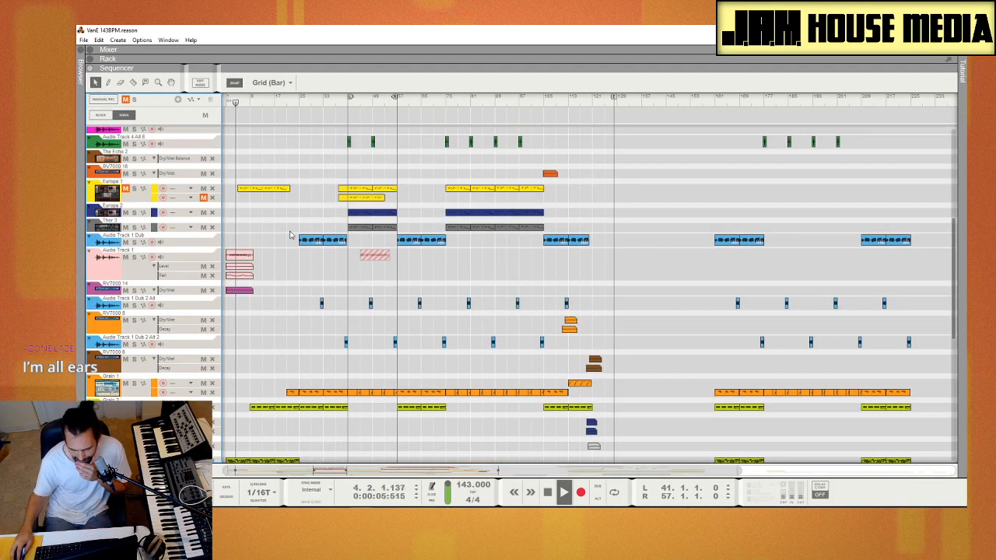
Step: Pick out the bar 25 clips on Audio Track 1 Dub and Grain 1 while looking over the VanE tracks during playback
click(323, 239)
drag(310, 207, 330, 247)
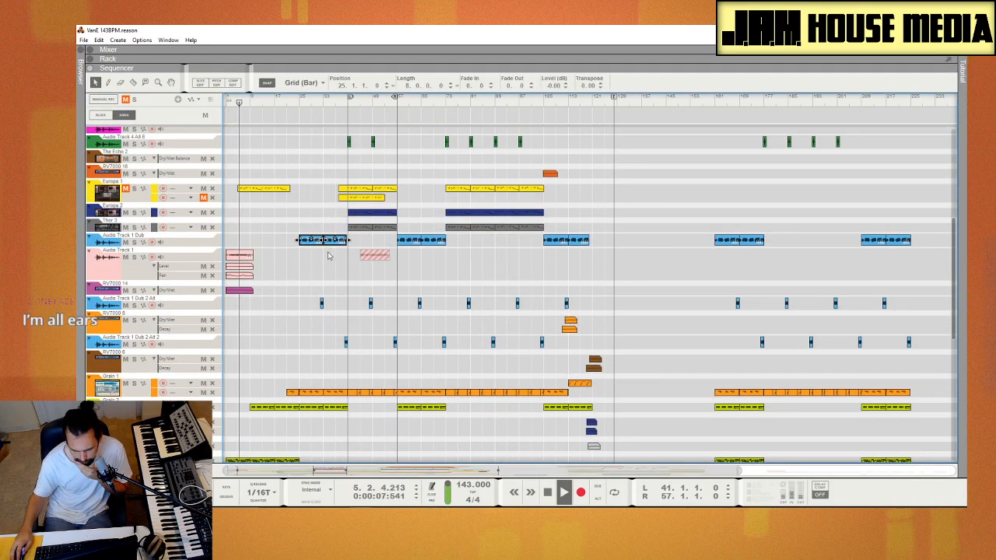
click(299, 322)
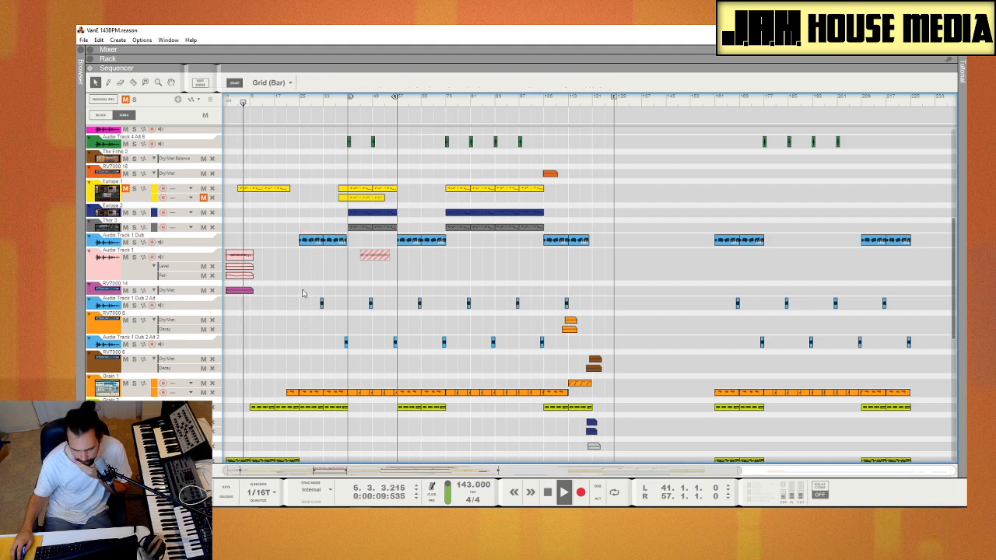
scroll(293, 310, down, 5)
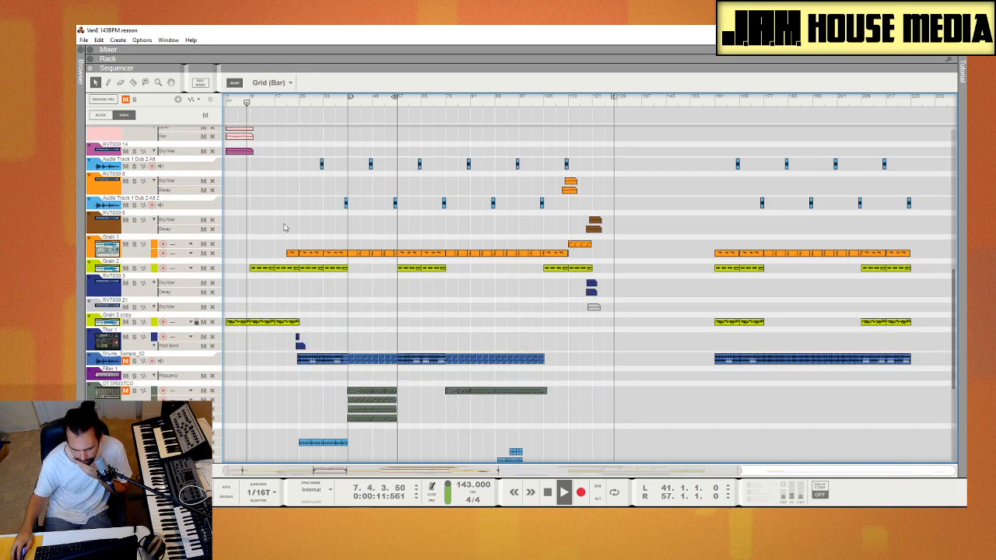
drag(309, 226, 321, 253)
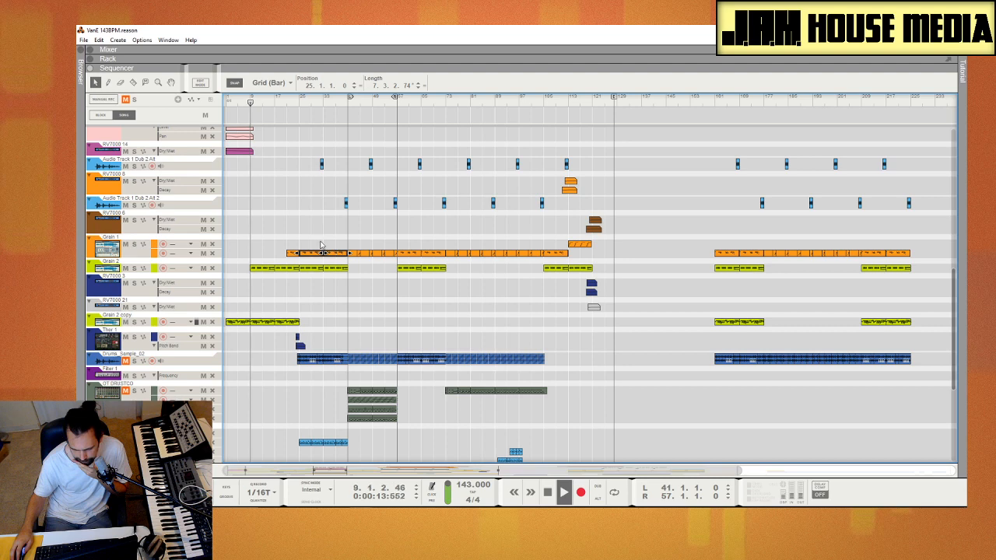
scroll(317, 291, up, 3)
scroll(317, 291, up, 2)
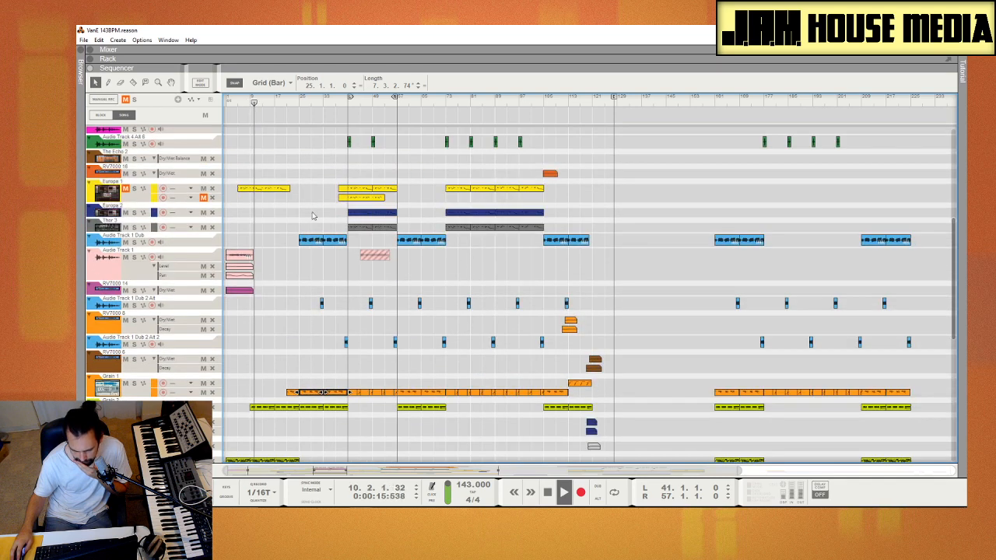
click(315, 239)
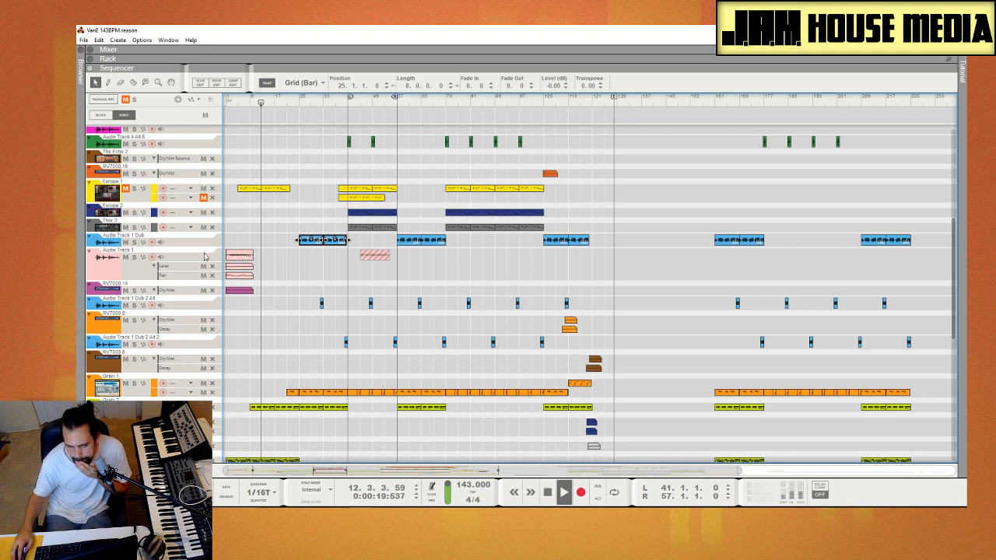
Step: Stop VanE and open the song "smooth popcorn 90BPM.reason" from the New folder
click(83, 39)
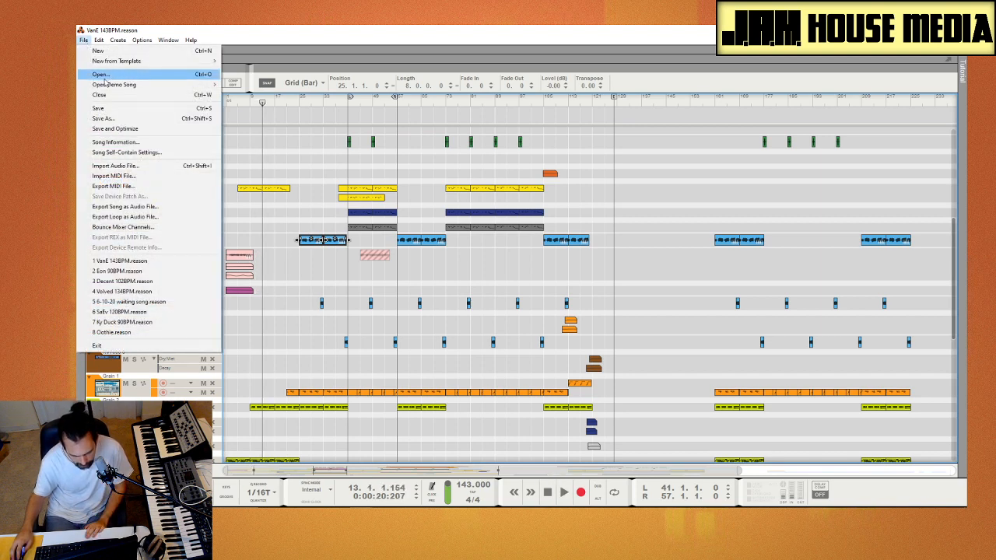
click(105, 75)
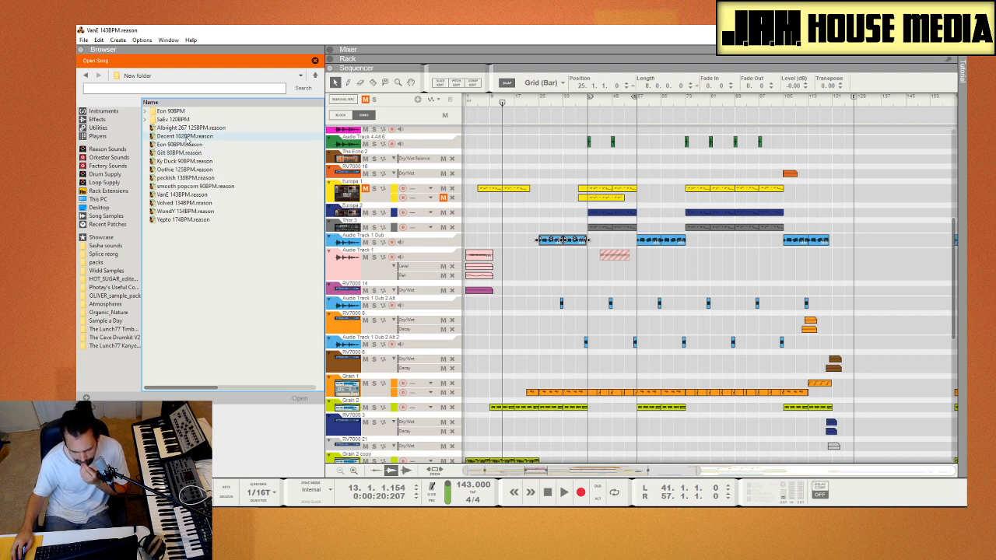
click(203, 188)
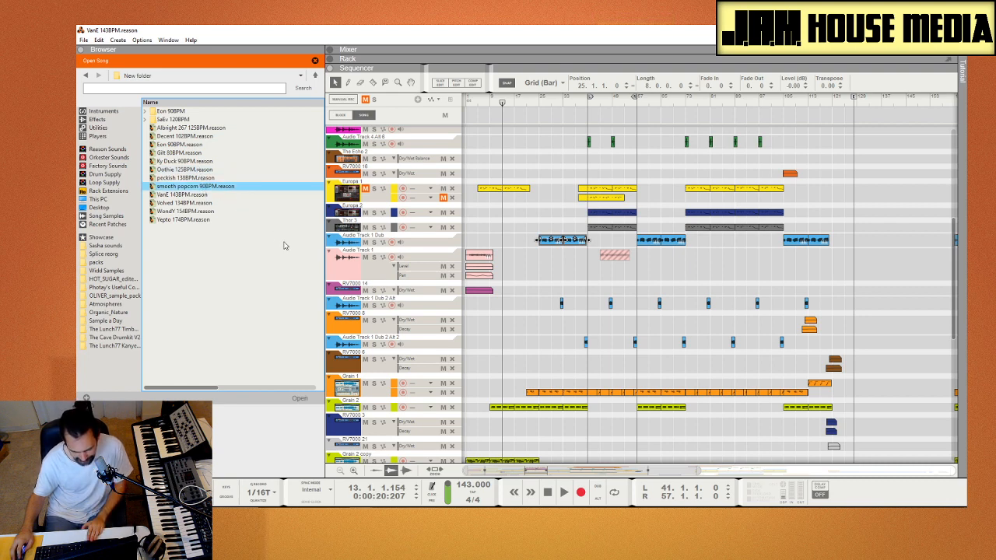
key(Return)
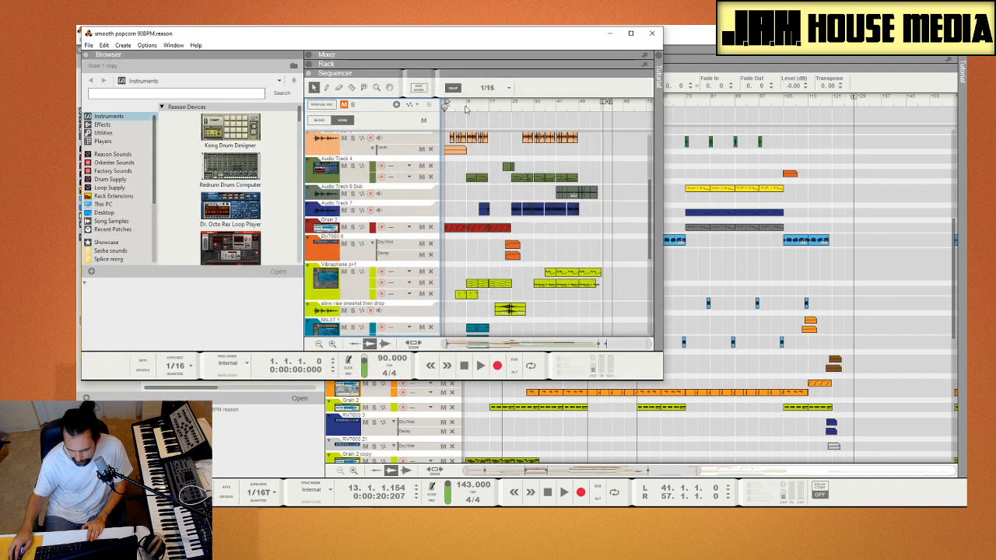
Step: Play smooth popcorn from bar 1, skip ahead to around bar 9, and look over its upper tracks
key(space)
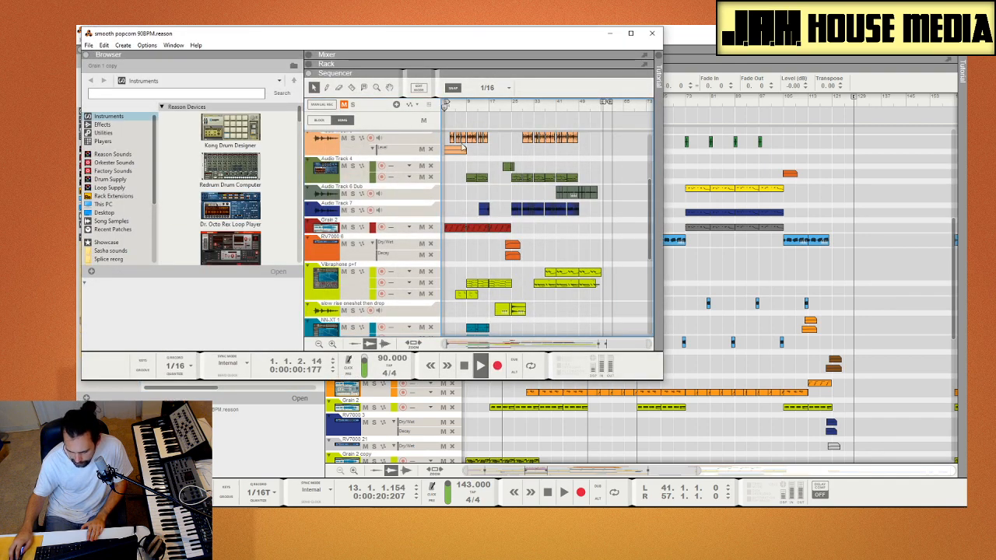
click(465, 107)
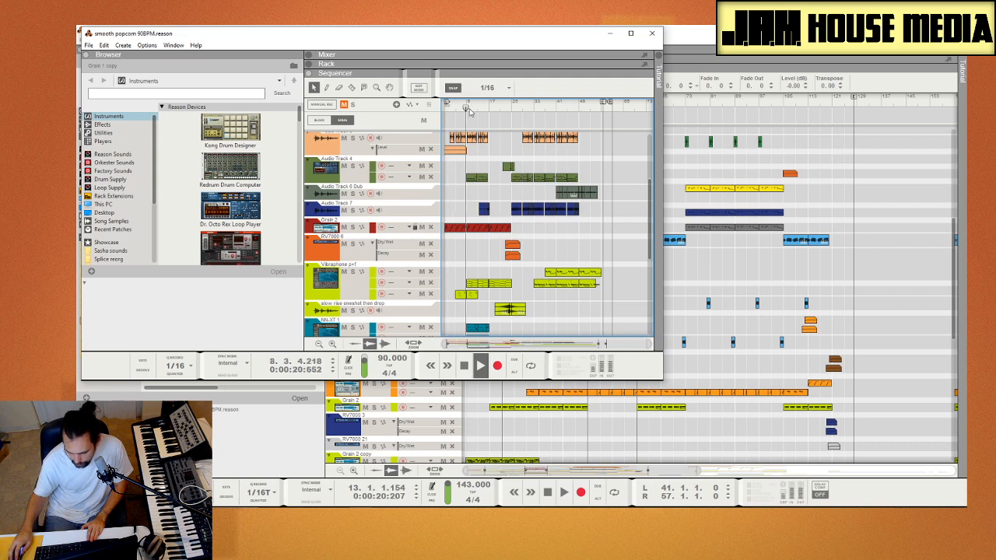
scroll(471, 214, up, 4)
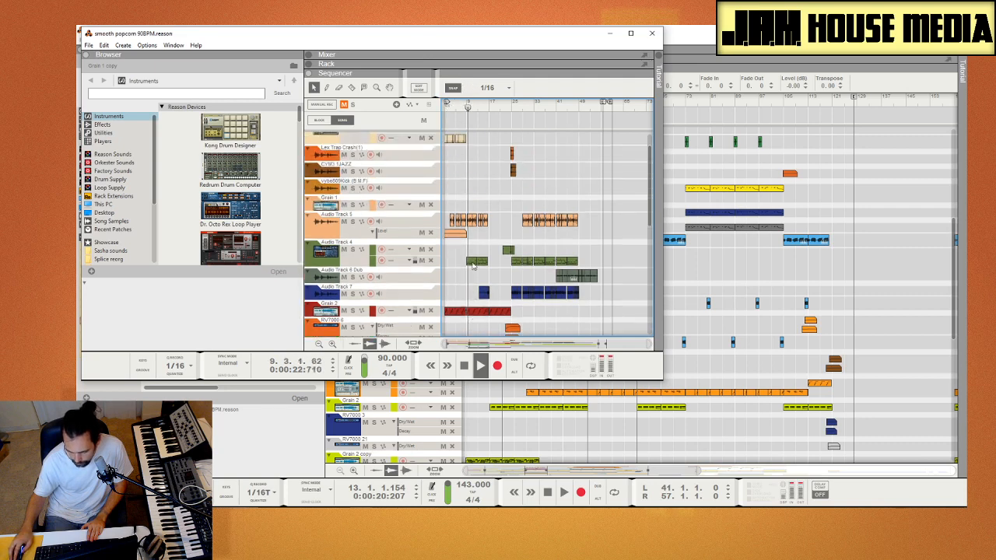
Step: Clear away the VanE window, maximize smooth popcorn, zoom in on its arrangement, and examine the tracks down to Djembe3
drag(422, 42, 419, 95)
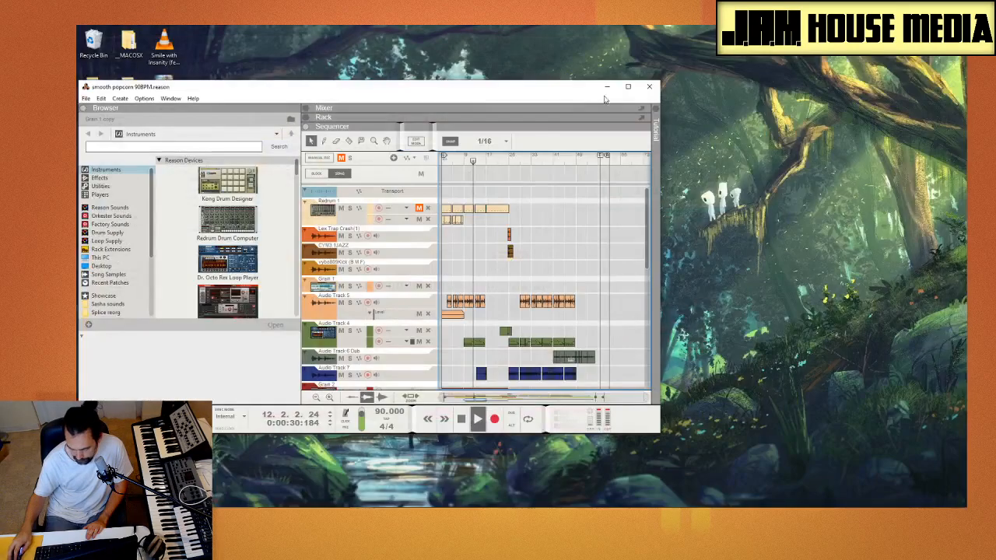
double_click(513, 91)
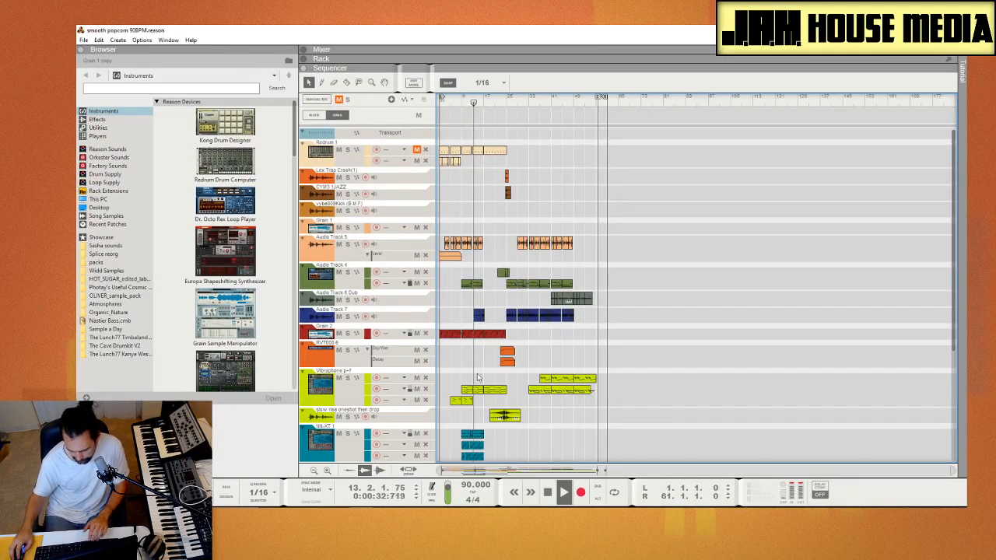
key(F6)
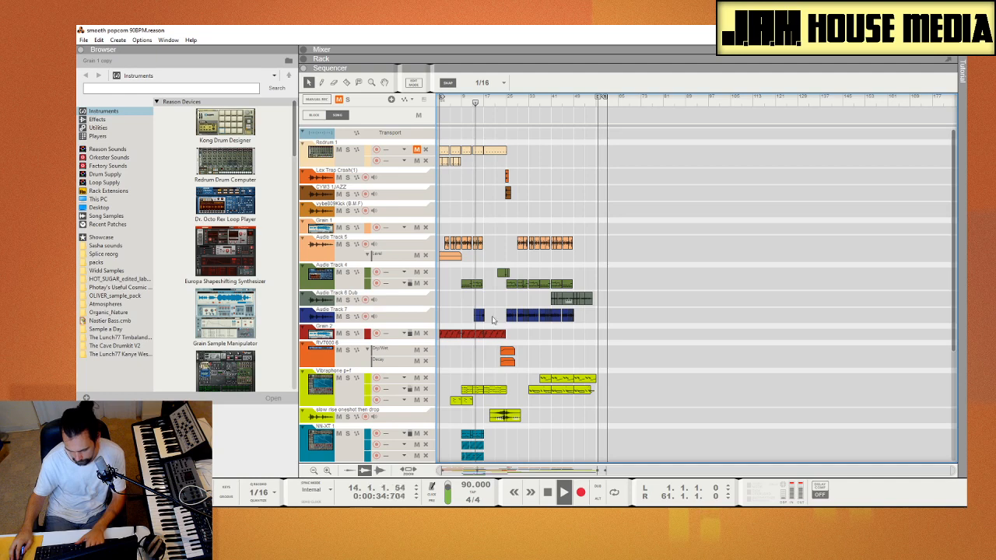
drag(473, 471, 421, 445)
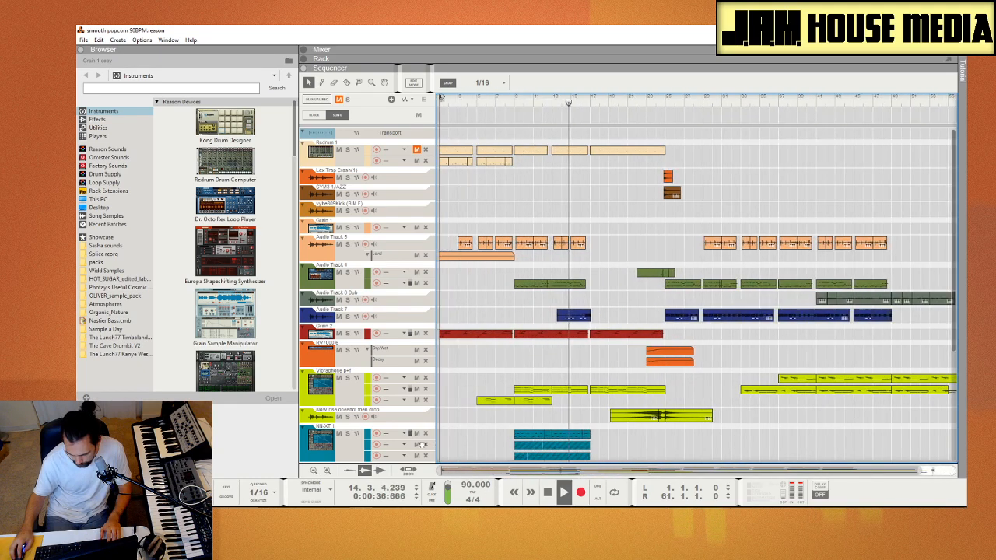
scroll(548, 384, down, 6)
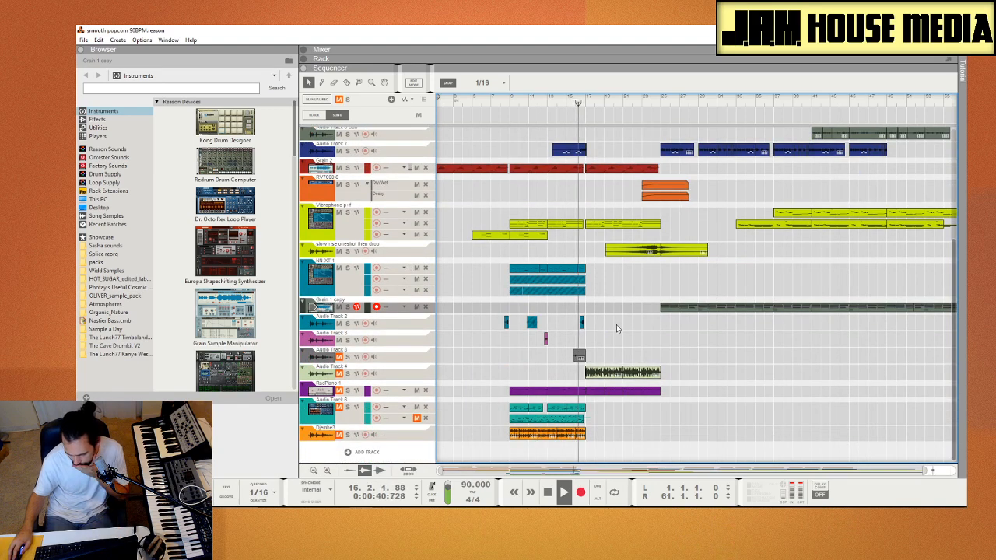
Step: Play smooth popcorn from about bar 25 and review the whole arrangement zoomed out
click(658, 102)
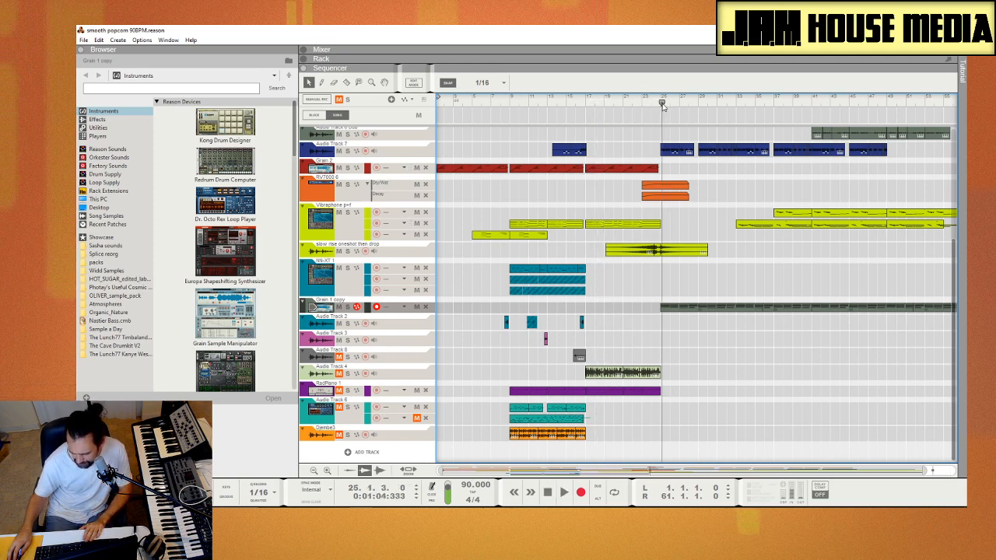
key(space)
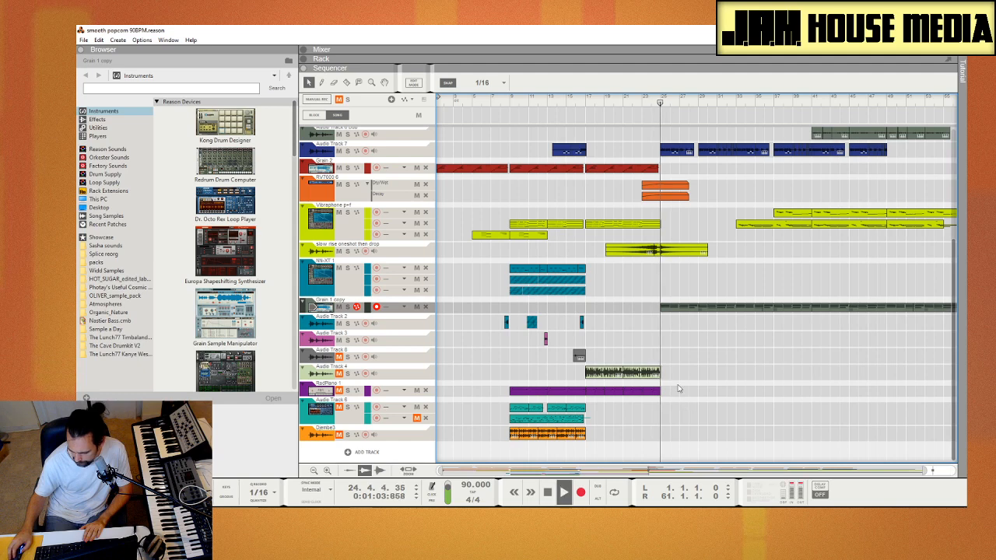
scroll(521, 472, down, 5)
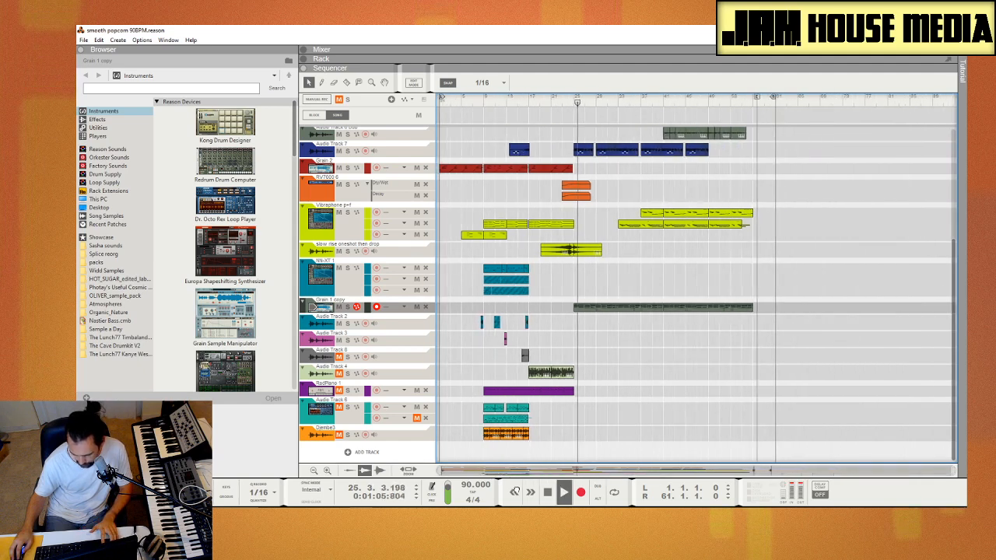
scroll(579, 405, up, 5)
scroll(578, 405, down, 2)
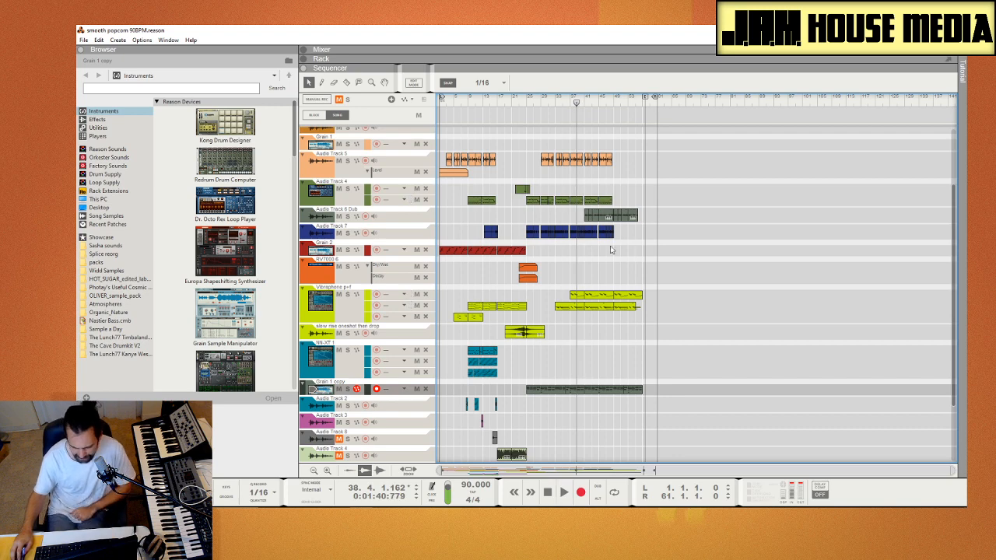
Step: Open the song "Gilt 80BPM.reason" from the New folder
click(82, 40)
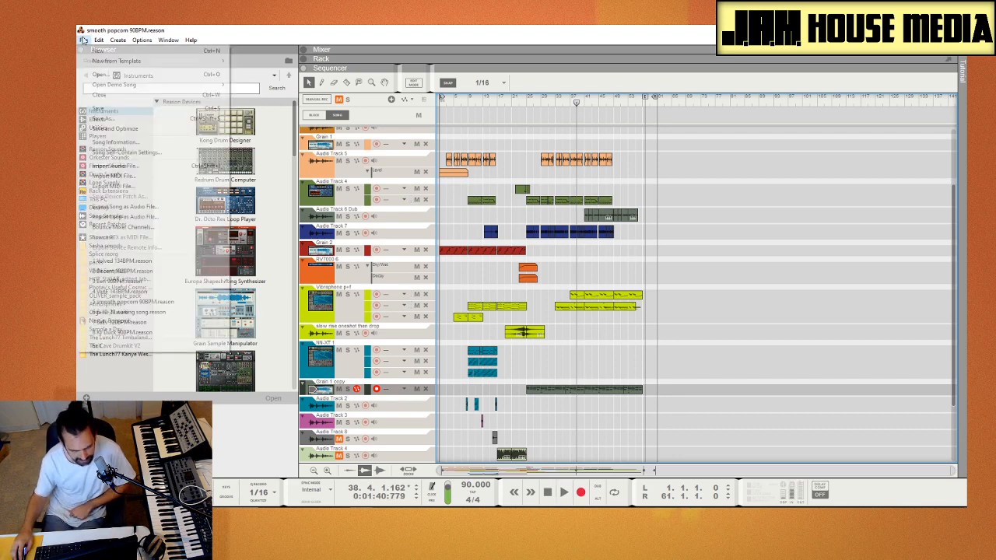
mouse_move(118, 39)
mouse_move(83, 39)
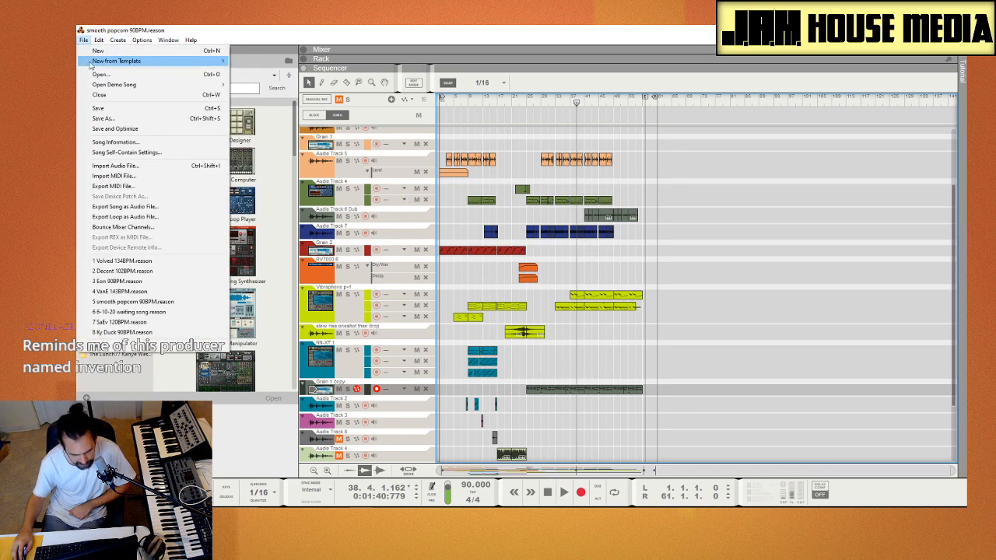
click(95, 70)
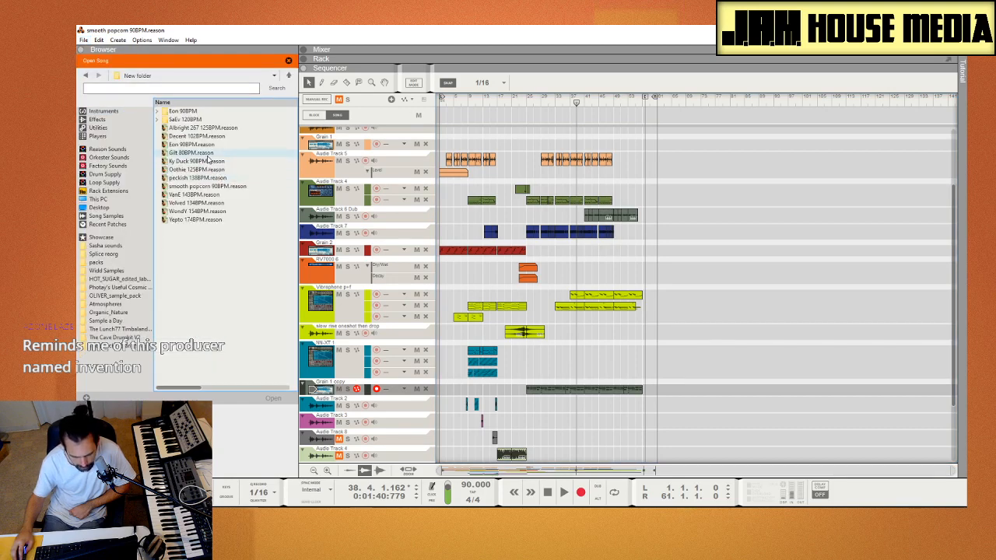
click(208, 155)
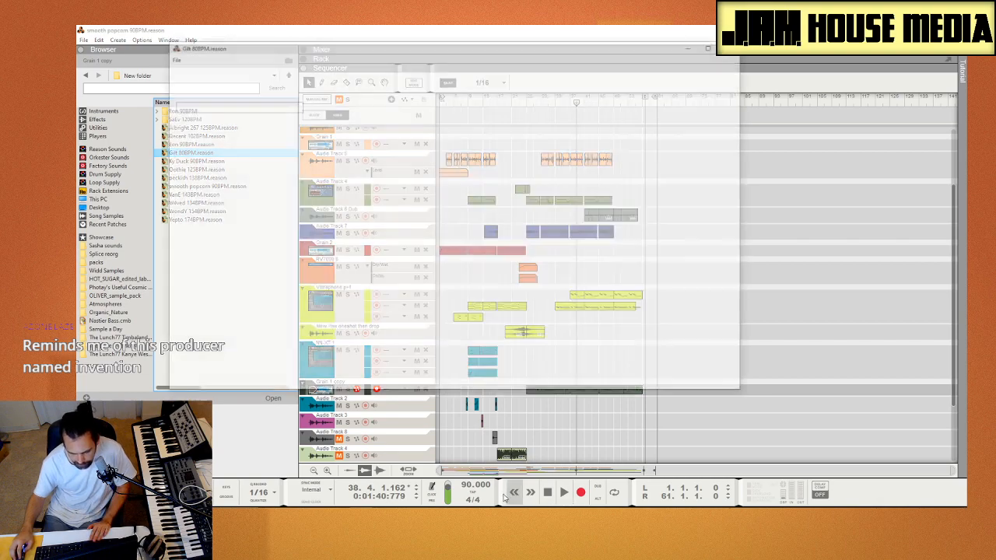
Step: Start playing Gilt from bar 1, minimize the smooth popcorn window behind it, and maximize the Gilt window
key(space)
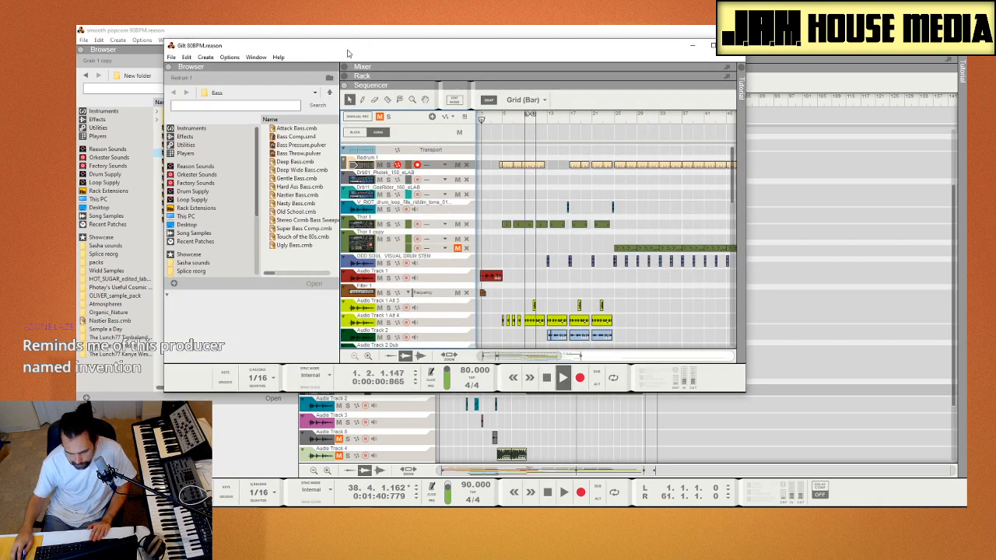
drag(348, 52, 275, 64)
click(913, 31)
drag(471, 58, 479, 30)
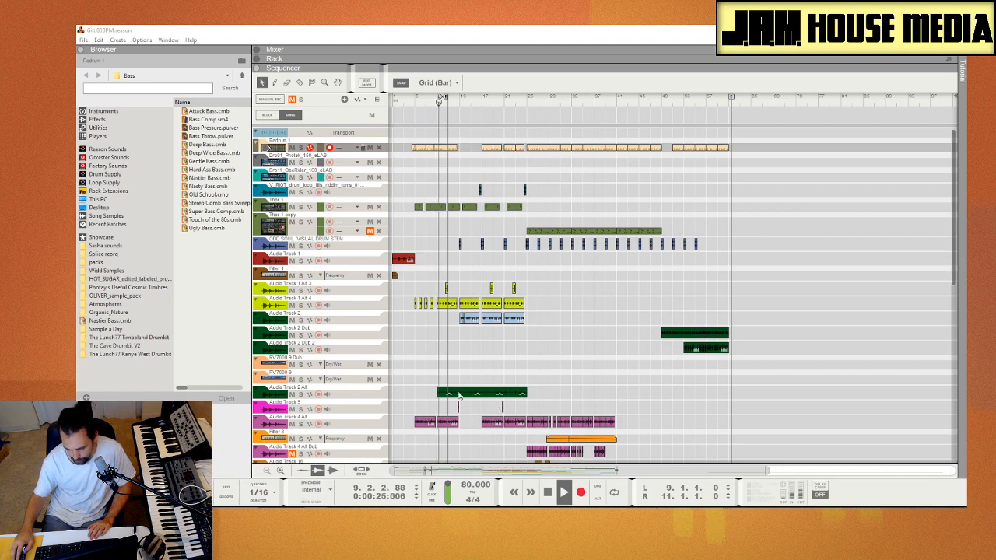
Step: Examine the Gilt tracks from Redrum 1 down to the Grain tracks while playback continues past bar 9
scroll(466, 389, down, 8)
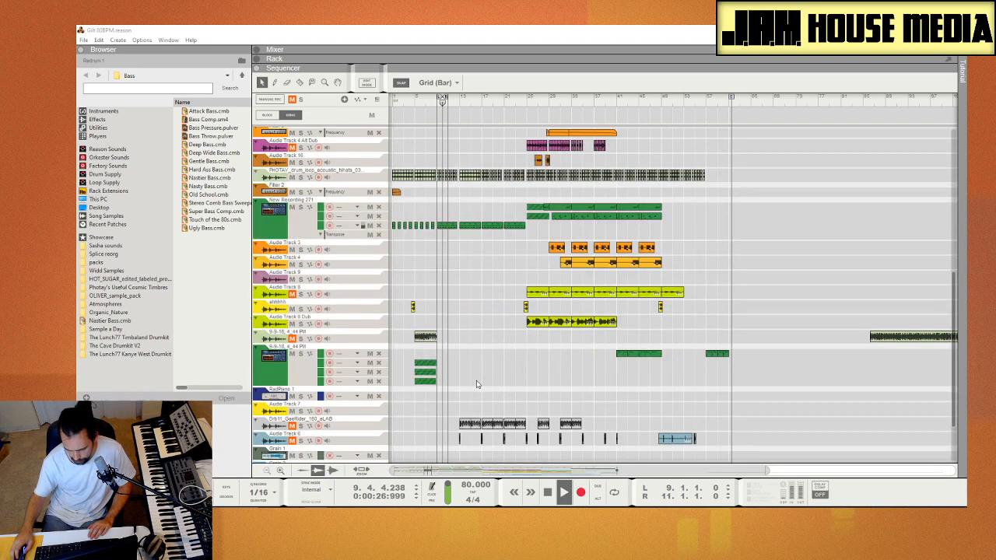
scroll(470, 382, up, 2)
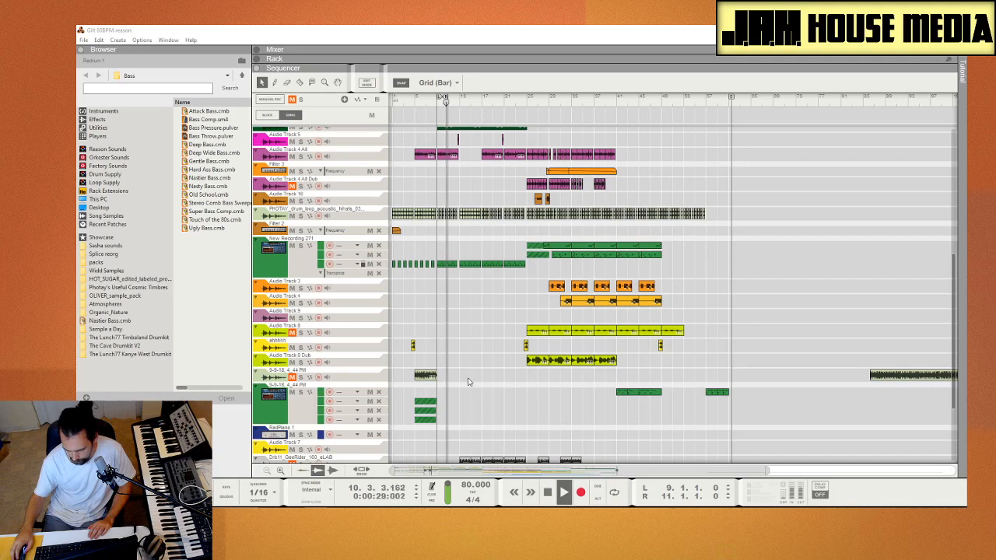
scroll(465, 374, up, 5)
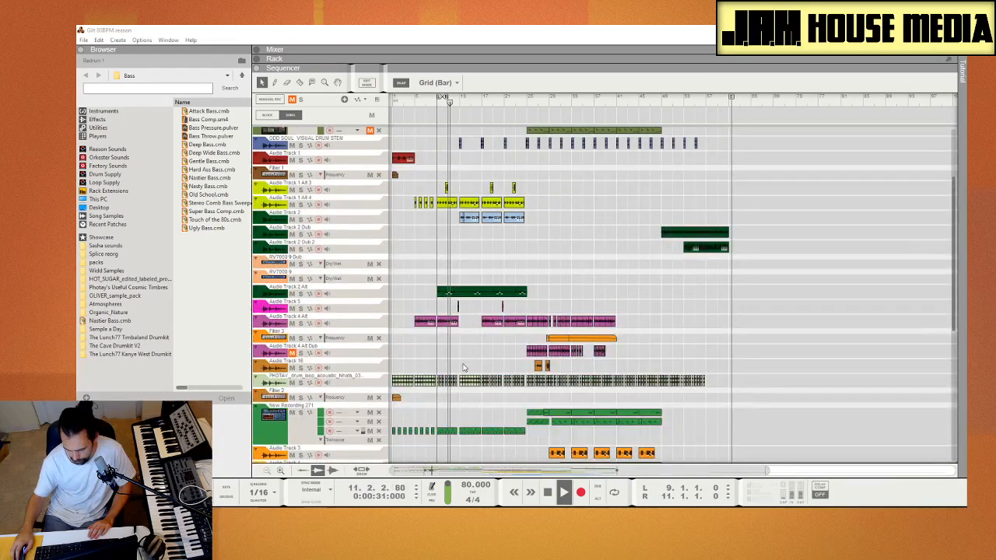
scroll(462, 364, down, 7)
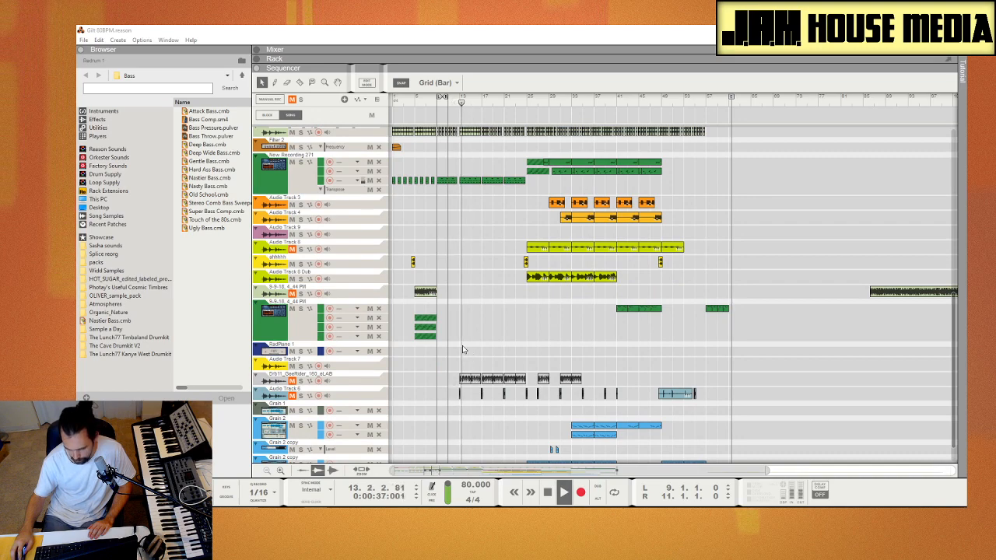
scroll(470, 354, up, 10)
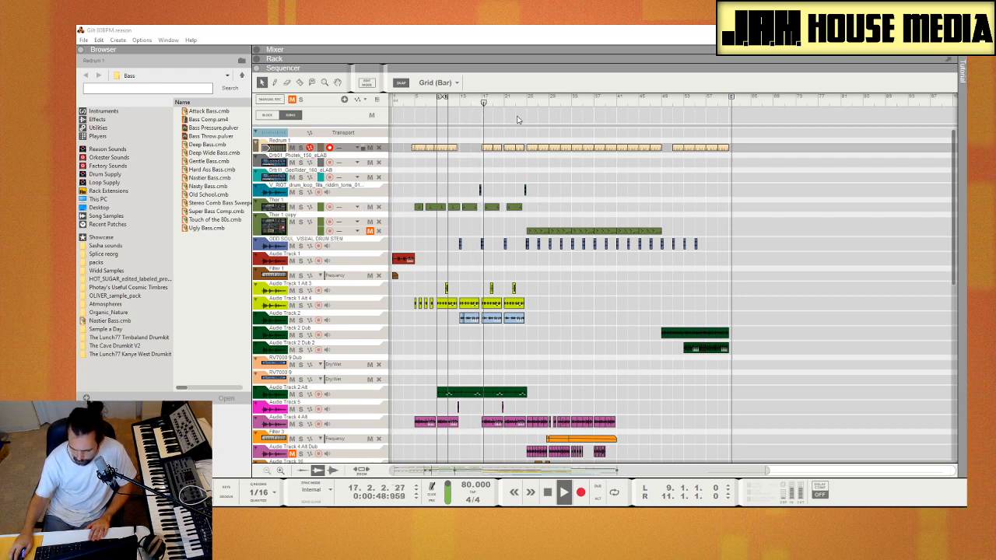
Step: Examine the Gilt tracks from Redrum 1 to Grain 2 copy while the song plays from about bar 17 to bar 34
scroll(506, 117, down, 5)
scroll(510, 116, down, 8)
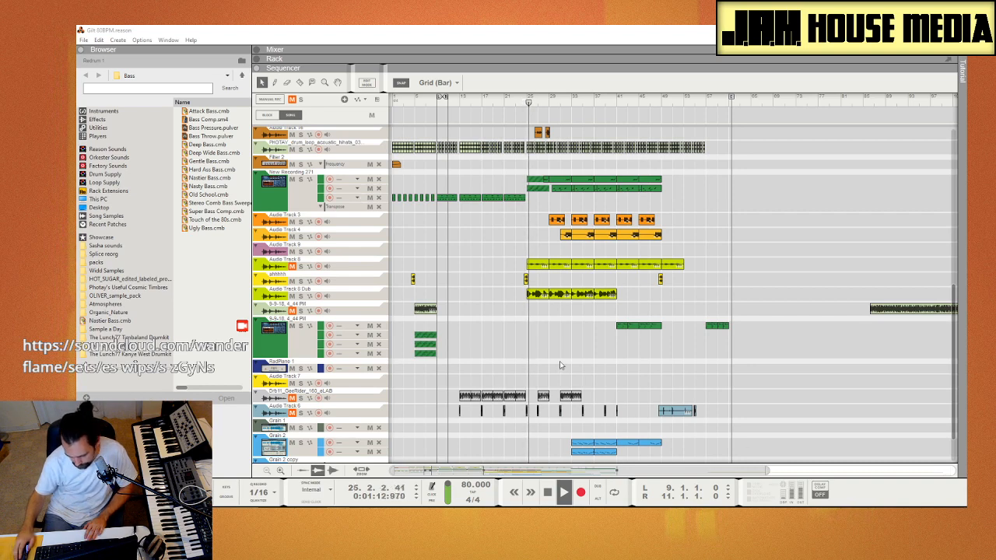
scroll(559, 363, down, 2)
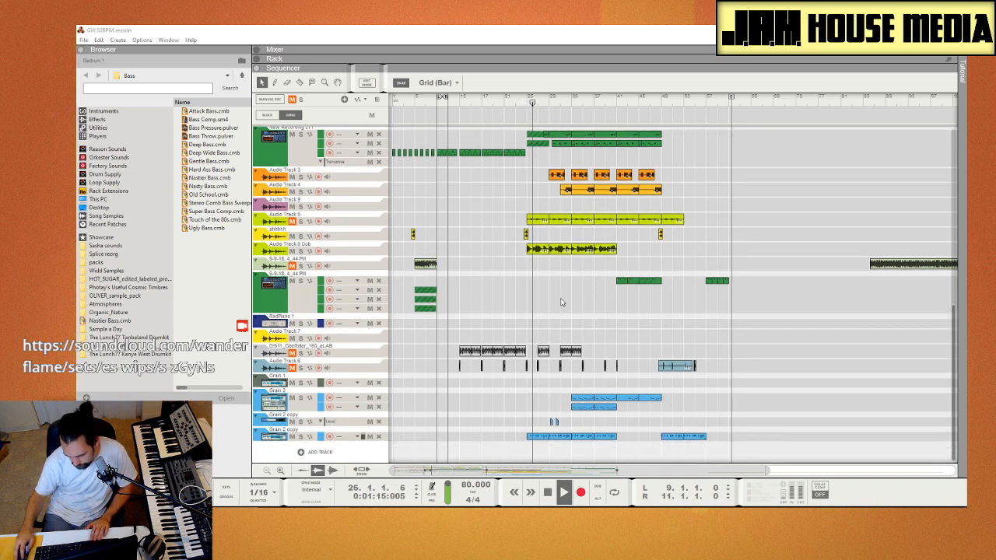
scroll(556, 315, up, 8)
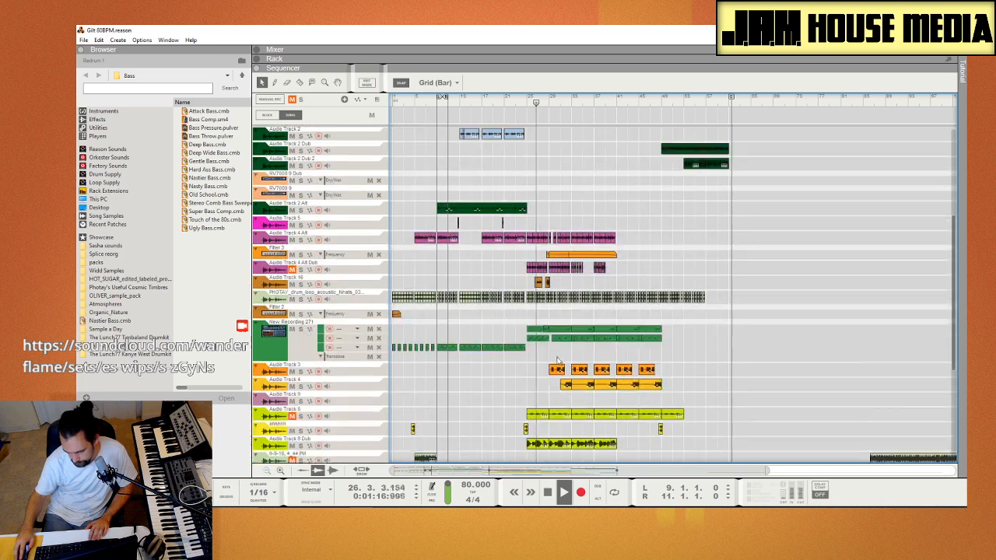
scroll(518, 371, down, 6)
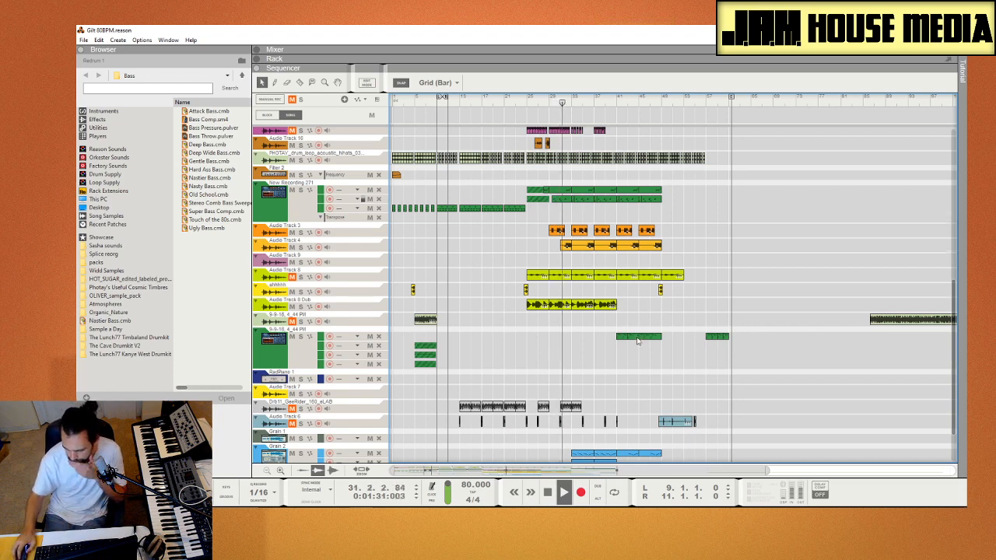
scroll(637, 340, up, 8)
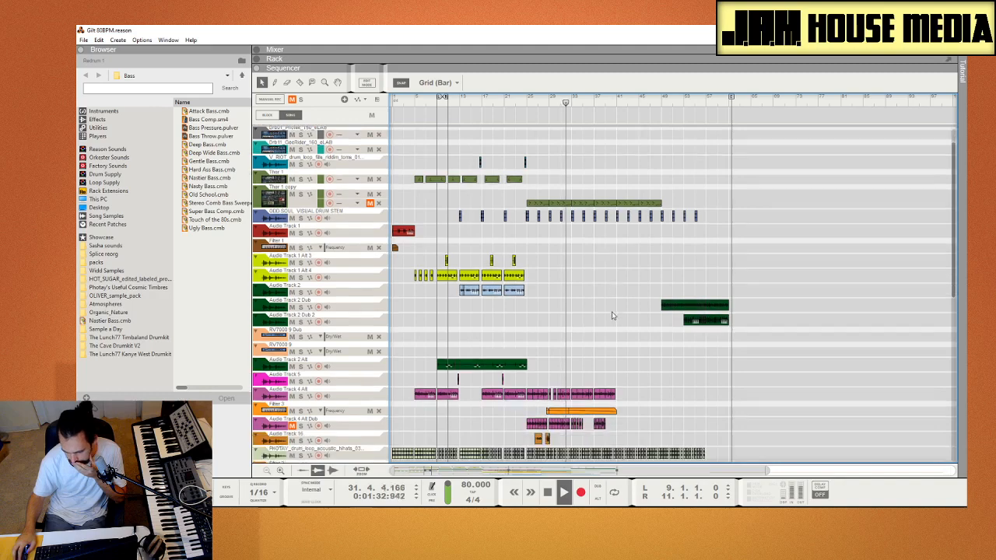
scroll(613, 316, down, 5)
scroll(580, 256, down, 4)
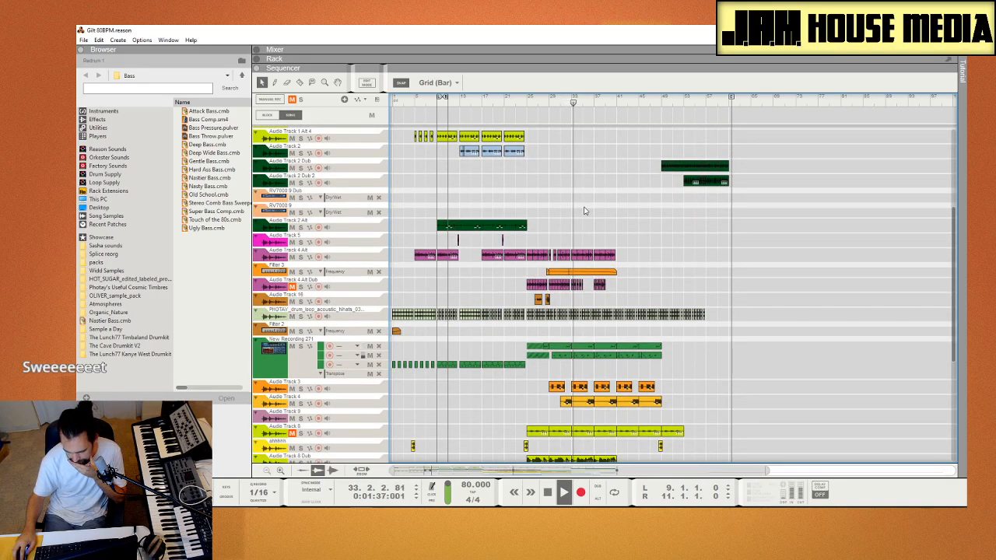
scroll(580, 213, down, 7)
scroll(580, 215, down, 7)
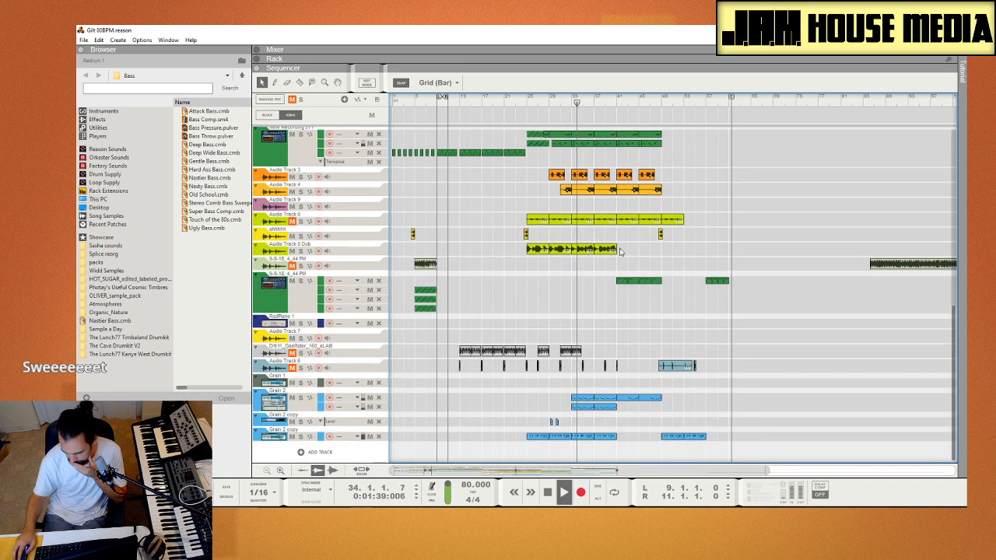
scroll(622, 318, up, 6)
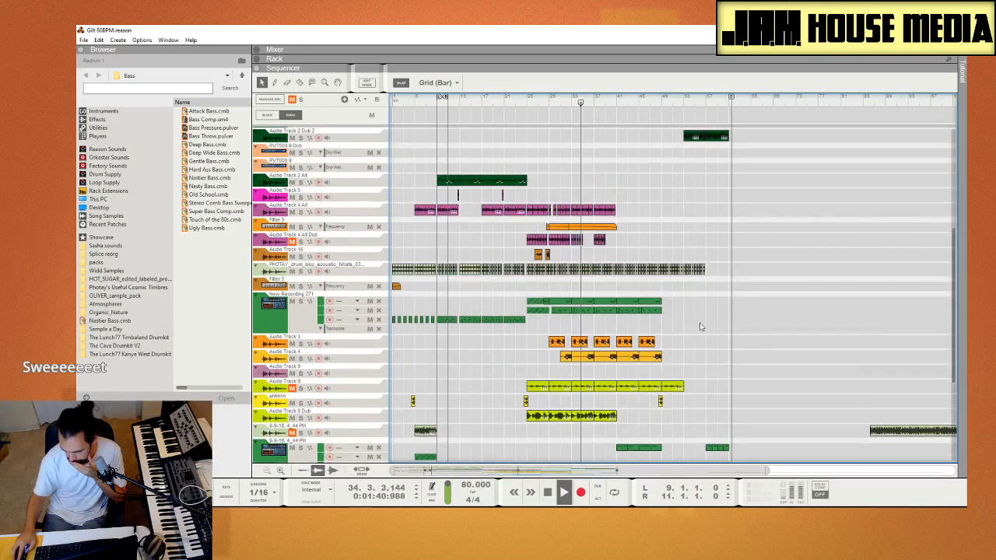
scroll(700, 325, down, 5)
Step: Mark out the clip at bar 41 on the green 9-9-18, 4_44 PM instrument track, and clear the selection
drag(564, 304, 685, 320)
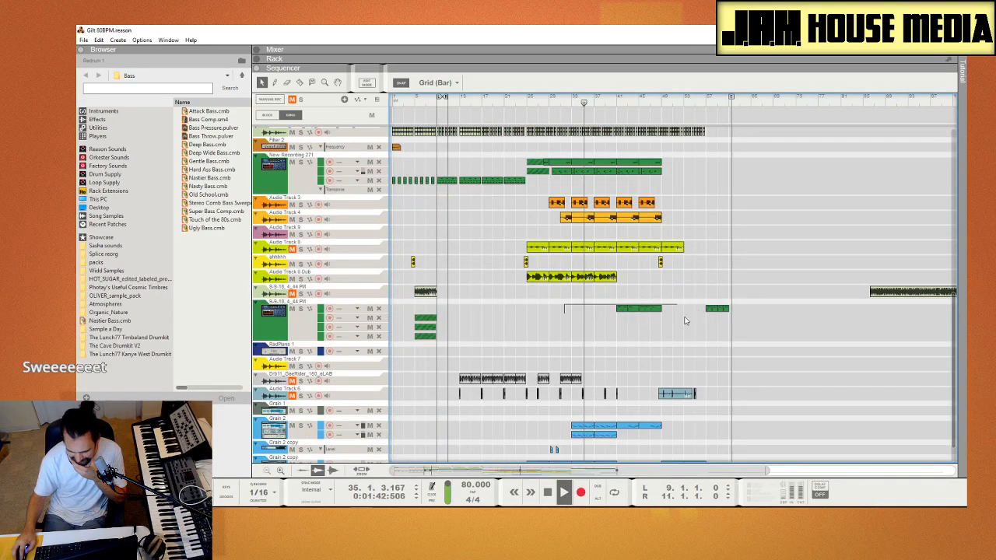
drag(587, 324, 670, 286)
drag(595, 340, 670, 305)
drag(684, 341, 688, 304)
click(605, 328)
drag(596, 313, 678, 307)
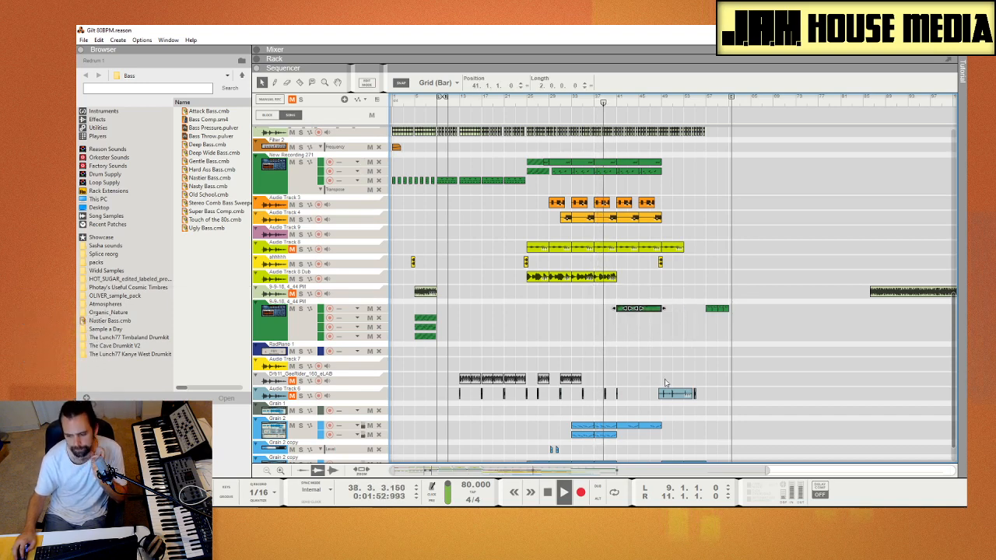
click(624, 356)
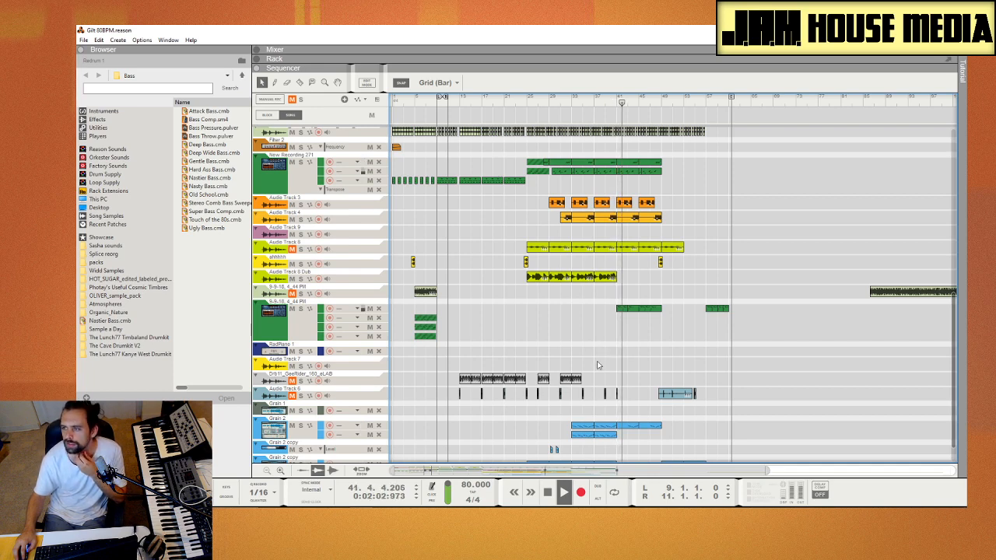
Step: Look over the Gilt arrangement from the Grain tracks back up to Redrum 1 during playback of bars 42 to 47
scroll(640, 362, up, 5)
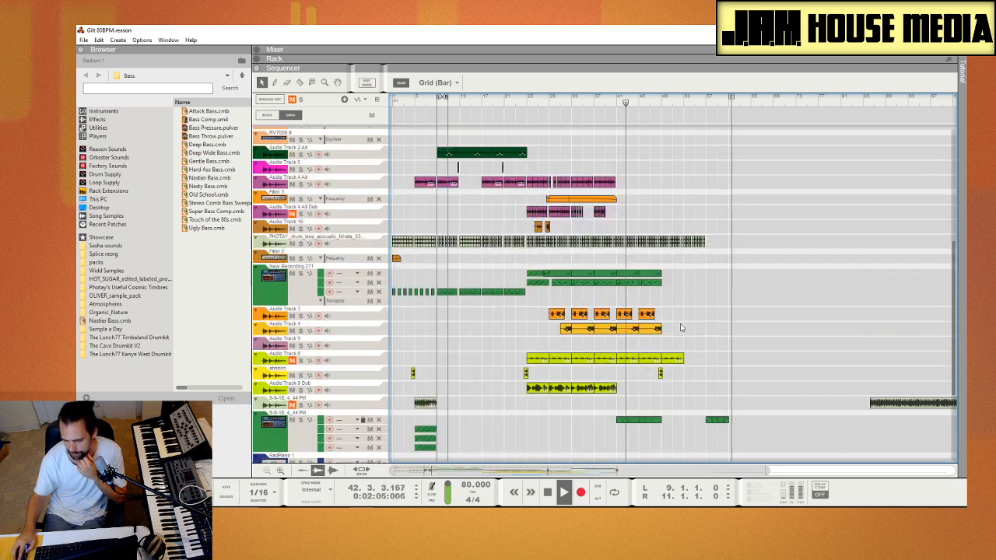
scroll(669, 327, down, 5)
scroll(683, 311, down, 2)
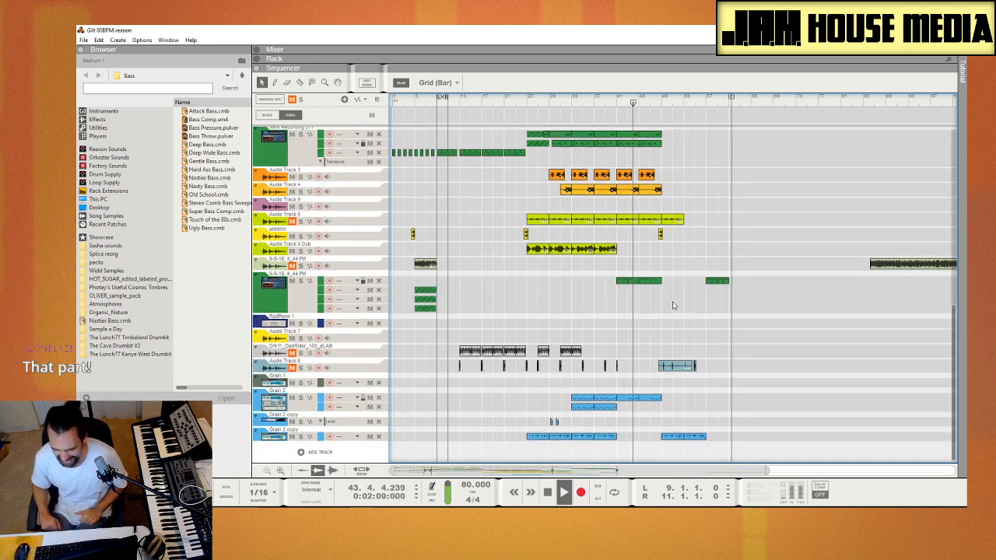
scroll(638, 301, down, 4)
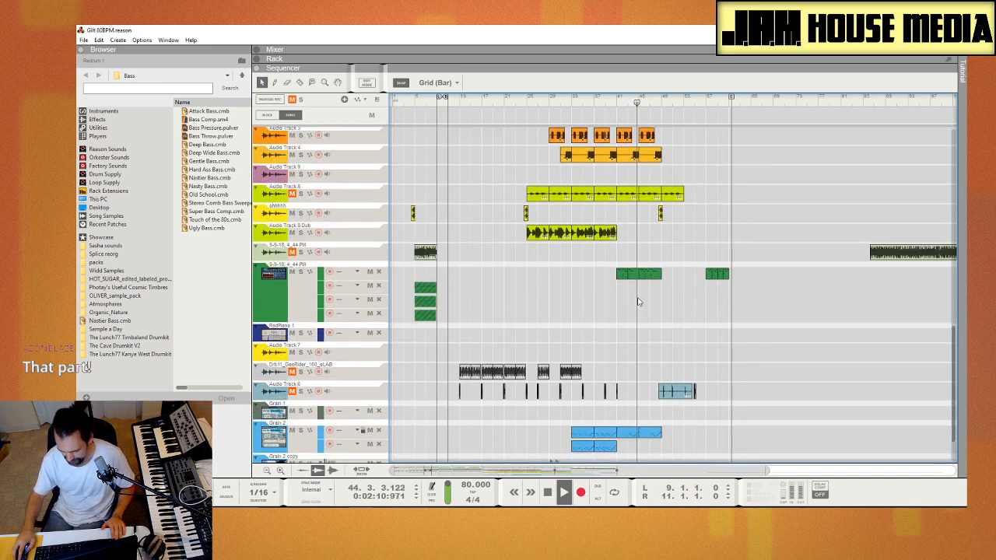
scroll(644, 307, up, 4)
scroll(679, 294, up, 10)
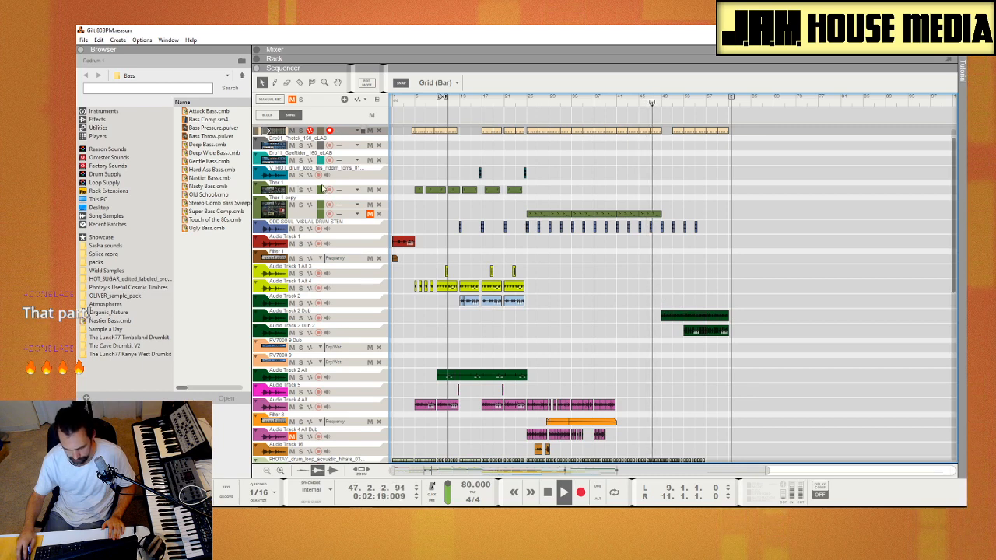
scroll(591, 299, up, 1)
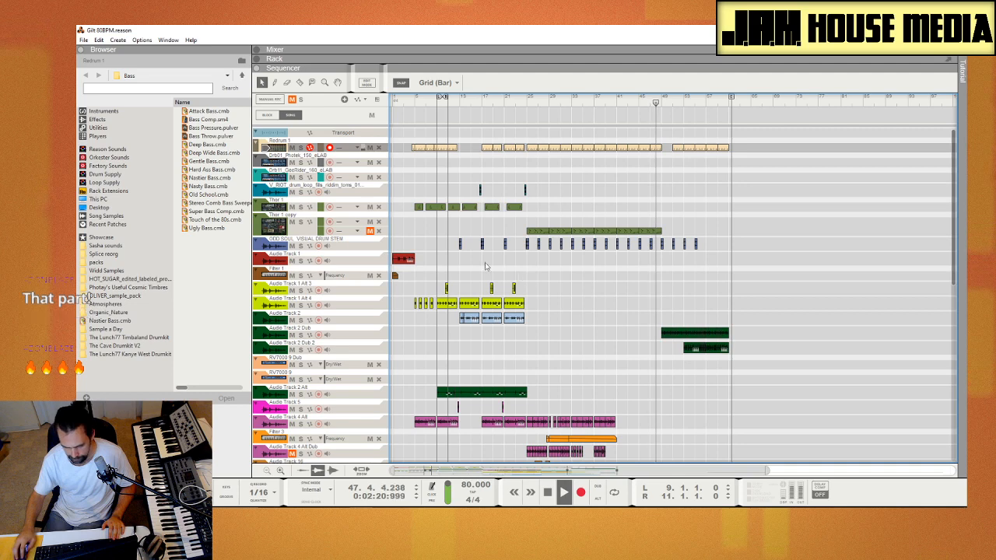
Step: Check which Gilt tracks carry the closing section as playback runs from about bar 50 to the song's end
scroll(545, 284, down, 6)
scroll(556, 273, down, 1)
scroll(555, 273, down, 1)
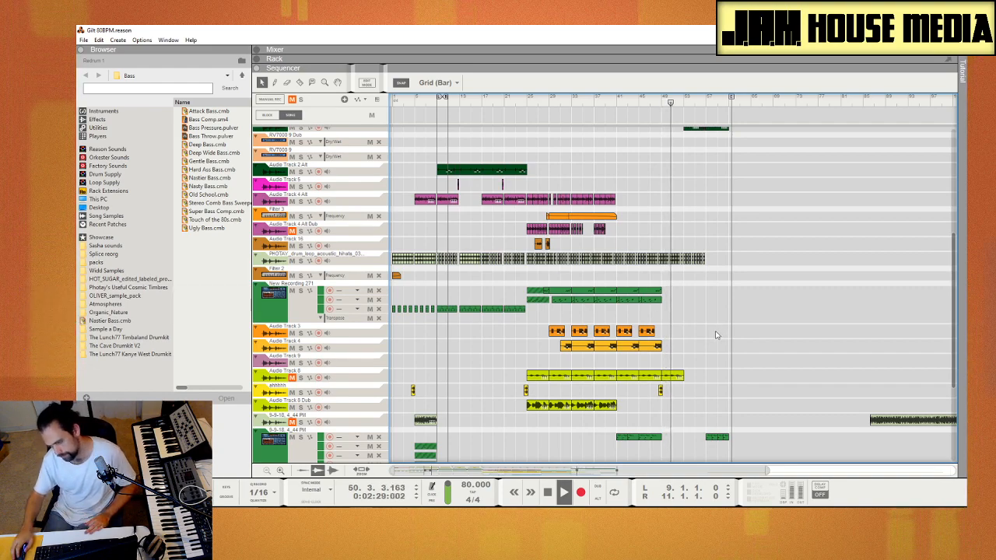
scroll(719, 332, up, 6)
scroll(708, 326, down, 7)
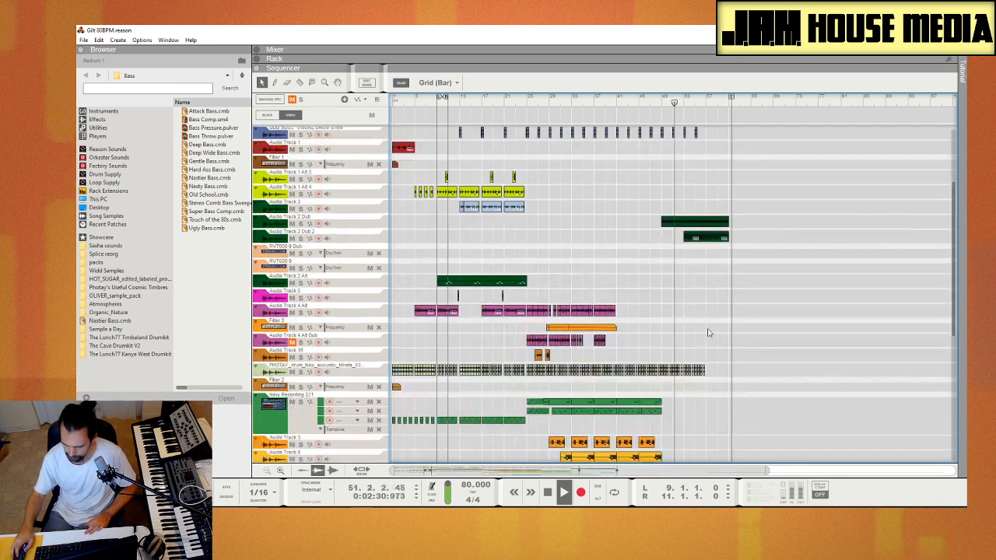
scroll(704, 331, down, 5)
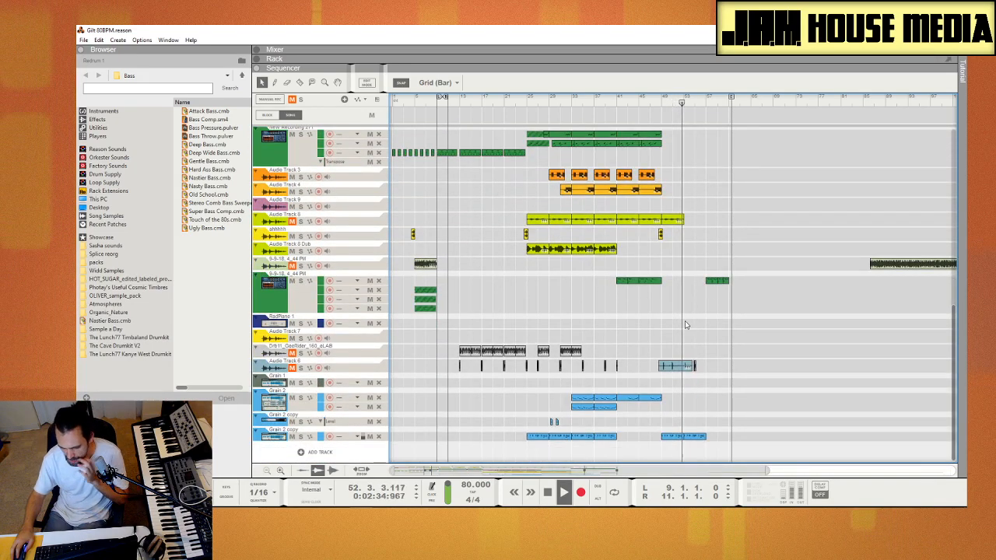
scroll(708, 327, up, 4)
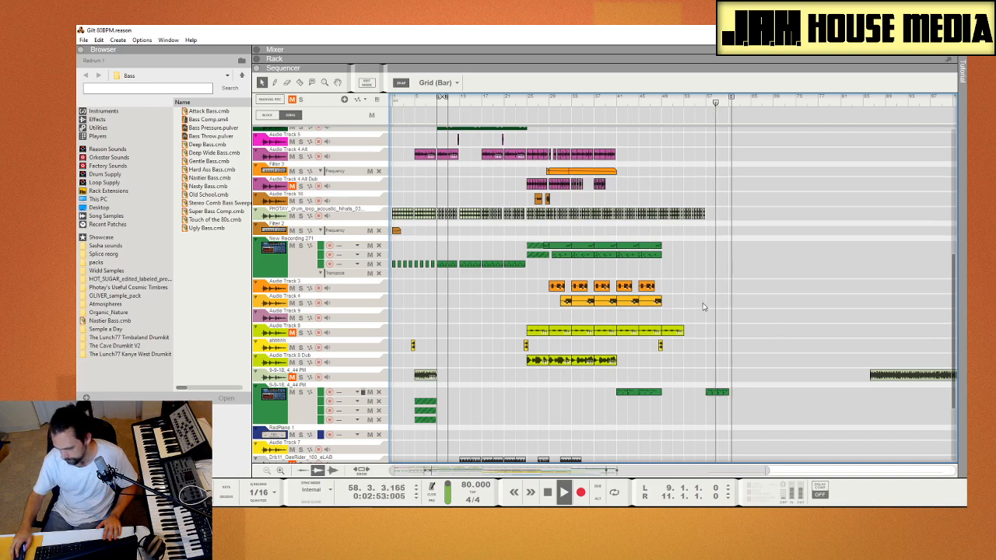
scroll(711, 319, up, 10)
scroll(711, 319, up, 4)
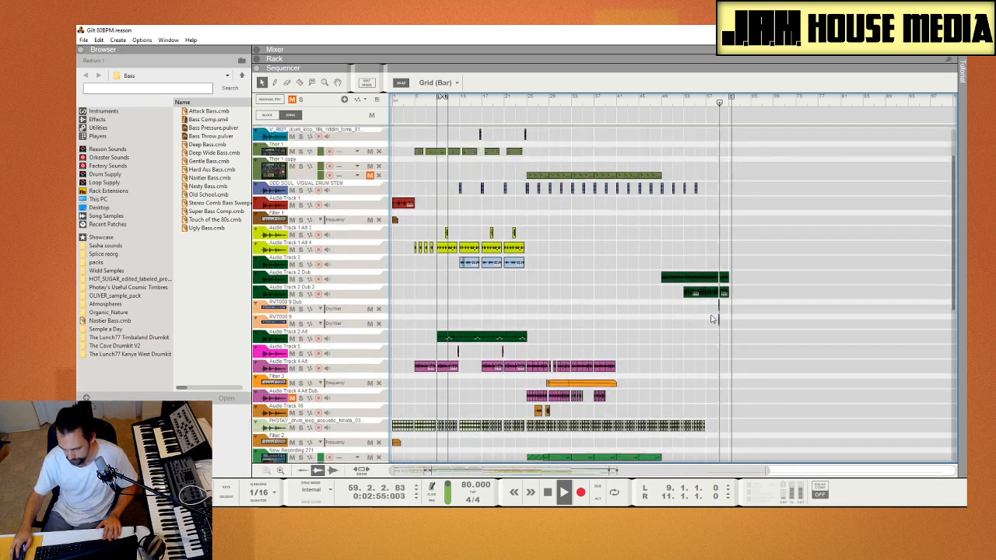
scroll(711, 321, down, 5)
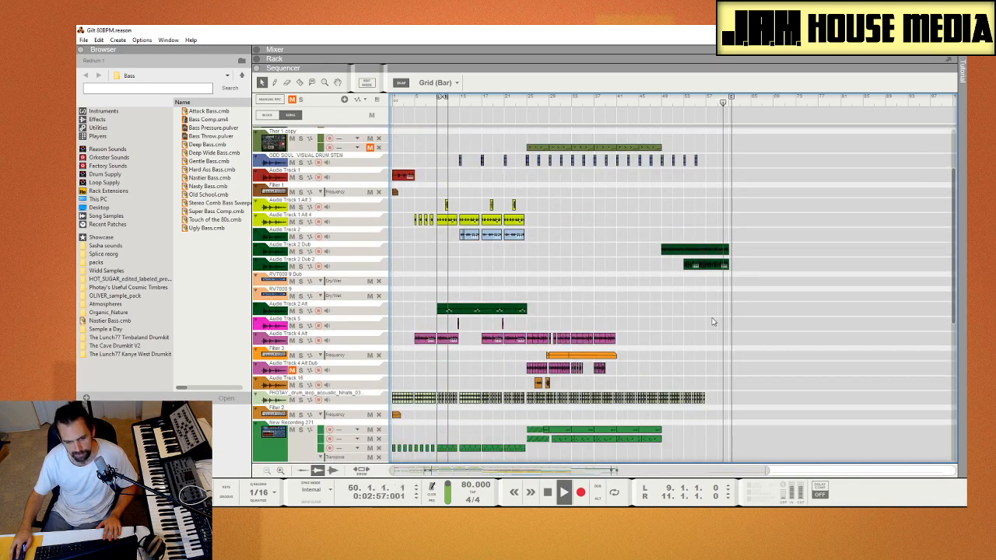
scroll(712, 321, down, 8)
scroll(712, 322, down, 8)
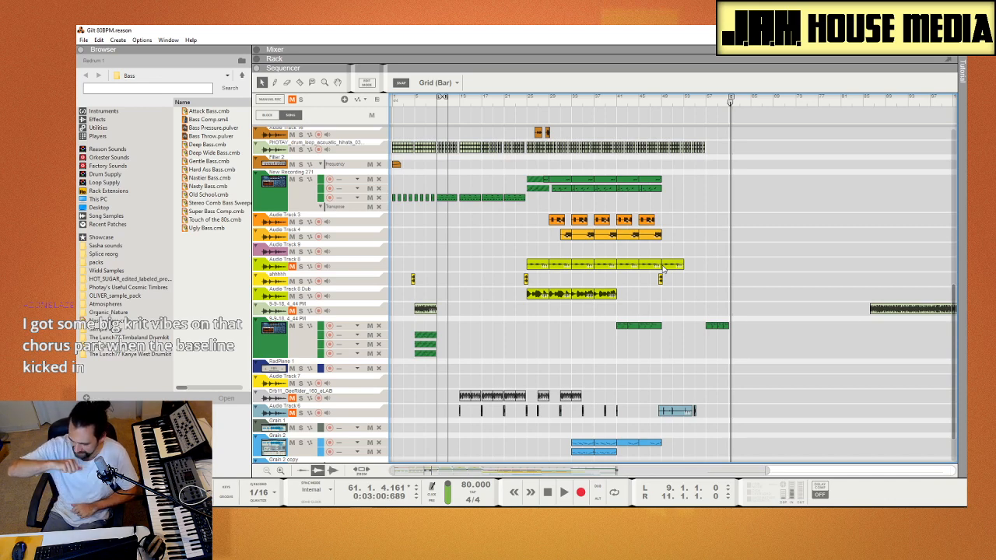
scroll(573, 249, up, 10)
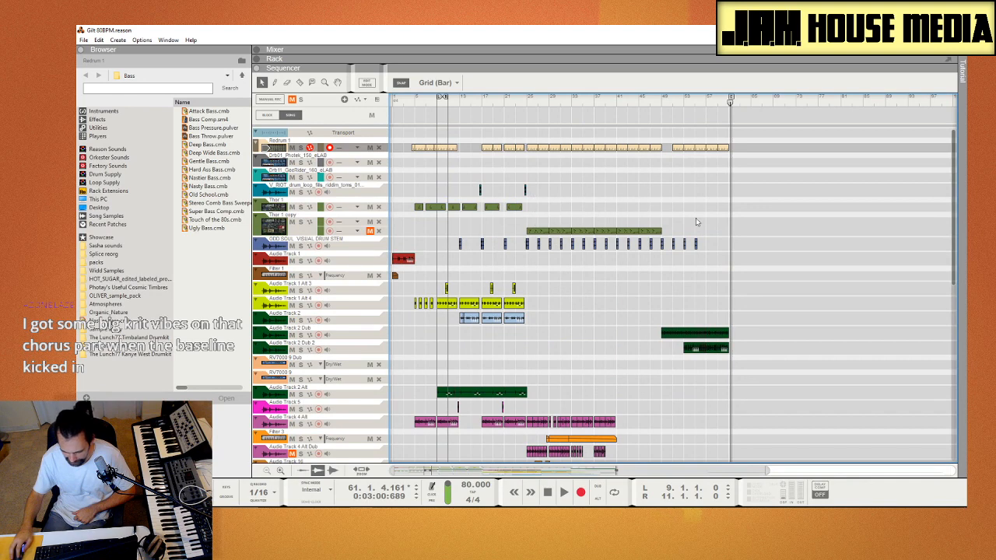
drag(762, 219, 591, 276)
drag(525, 279, 524, 280)
click(544, 289)
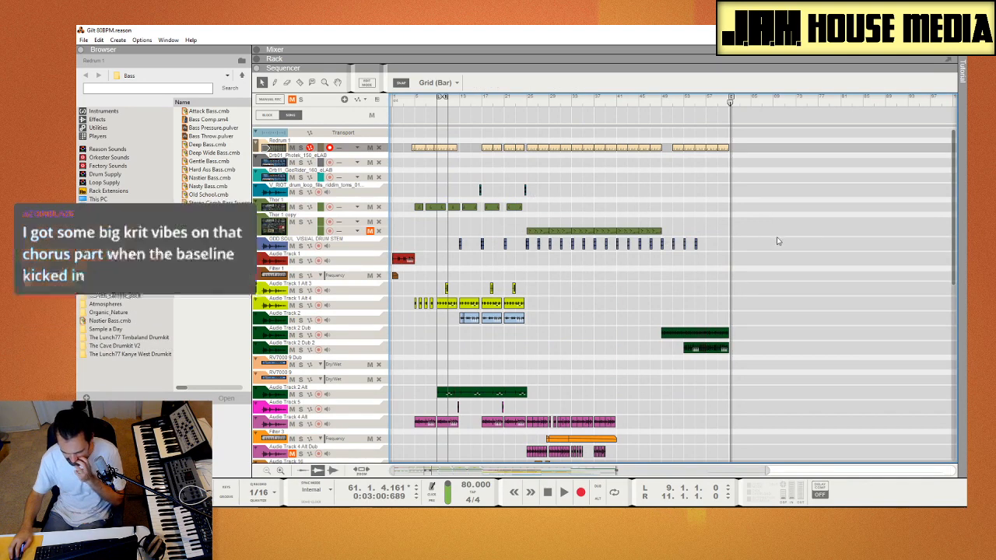
drag(775, 238, 542, 266)
click(567, 305)
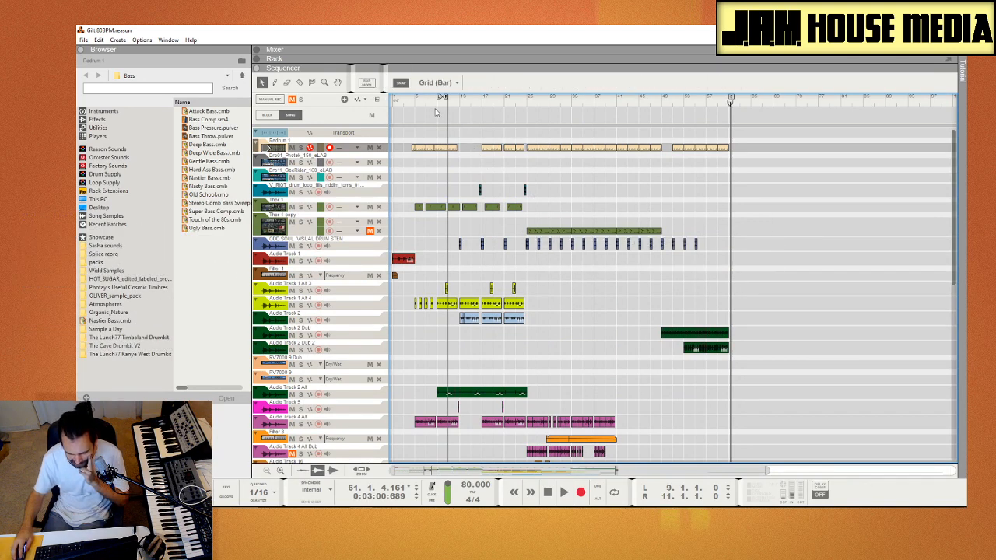
Step: Return the song position to bar 1 and review Gilt's opening section across the tracks down to Grain 2 copy
click(393, 102)
drag(473, 158, 451, 161)
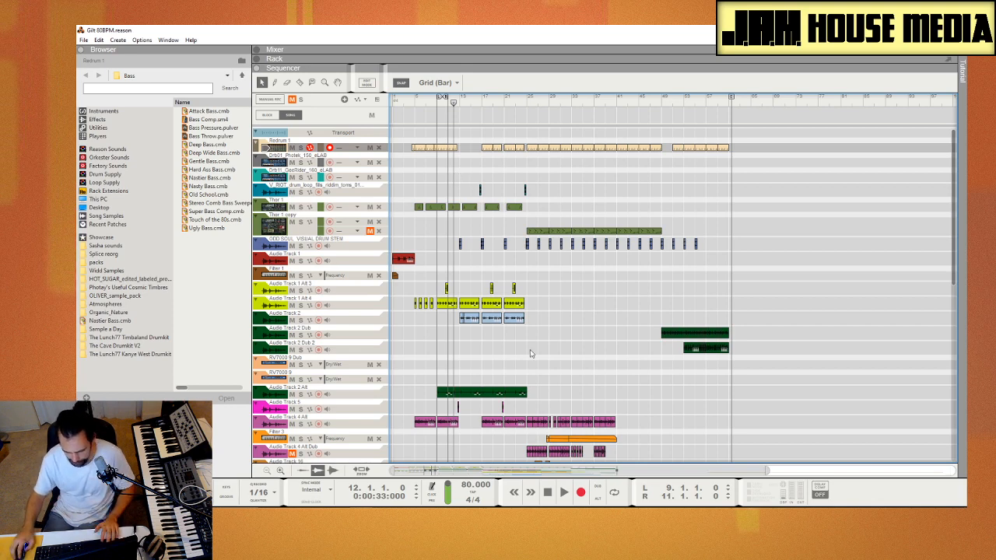
scroll(530, 353, down, 10)
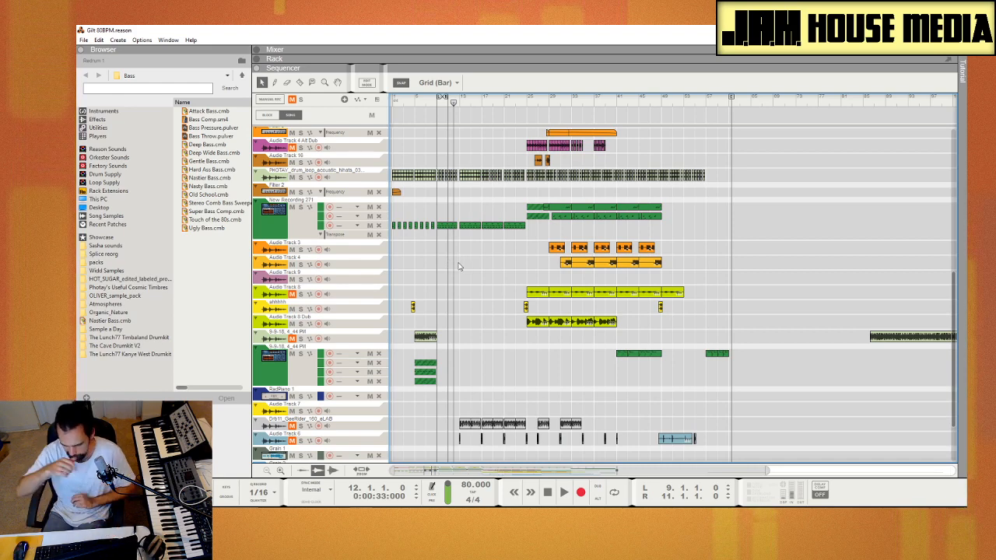
scroll(613, 264, down, 3)
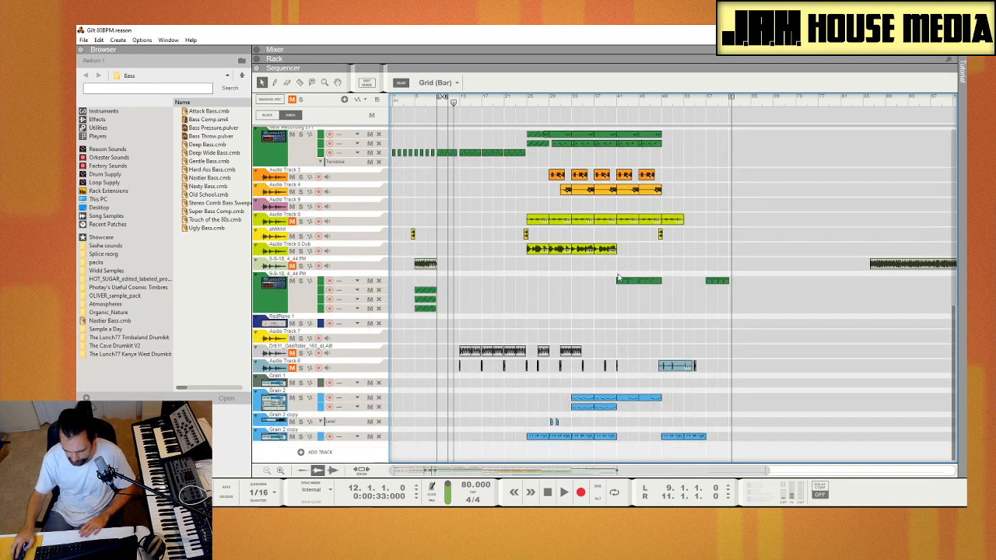
scroll(619, 278, up, 8)
scroll(620, 280, down, 8)
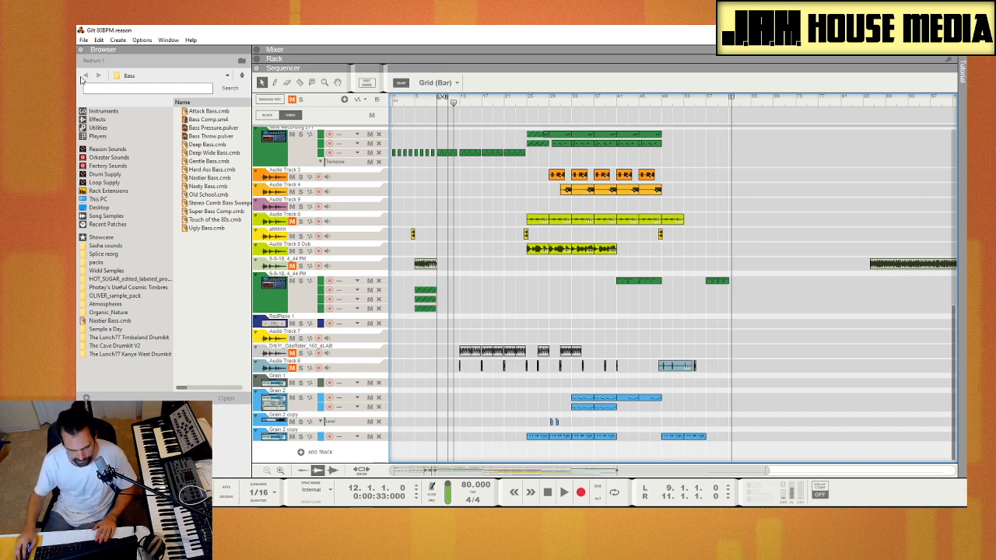
Step: Open the song "Oothie 125BPM.reason" from the New folder
click(83, 39)
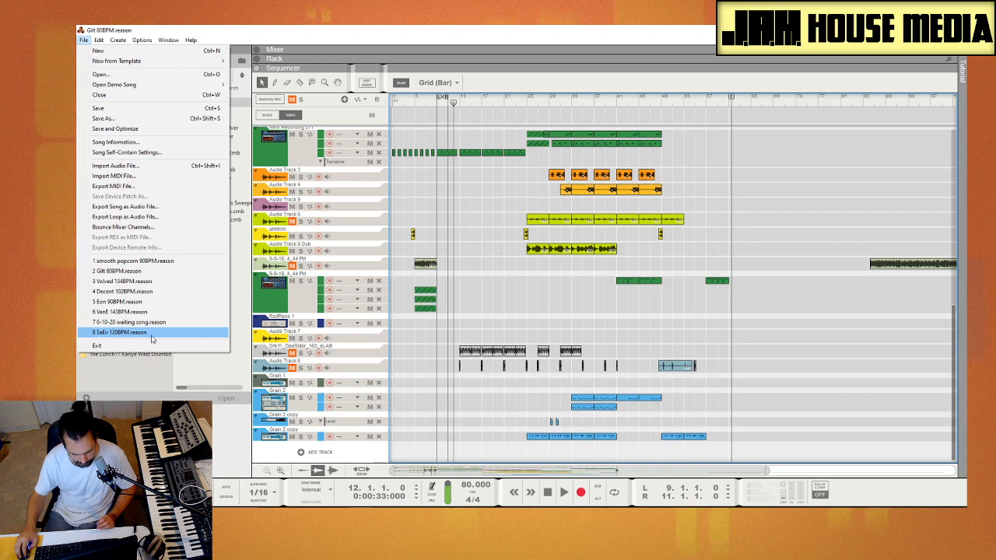
click(129, 76)
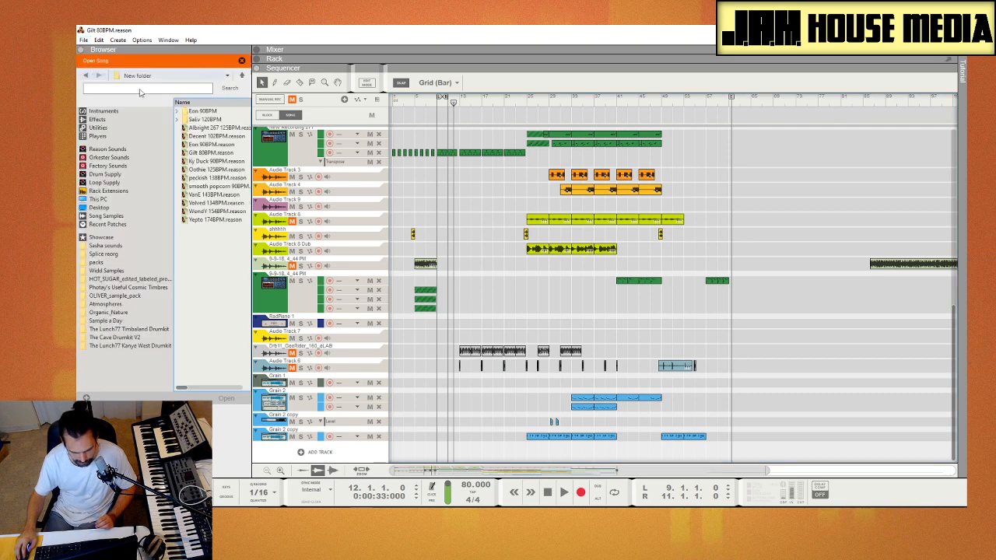
click(224, 170)
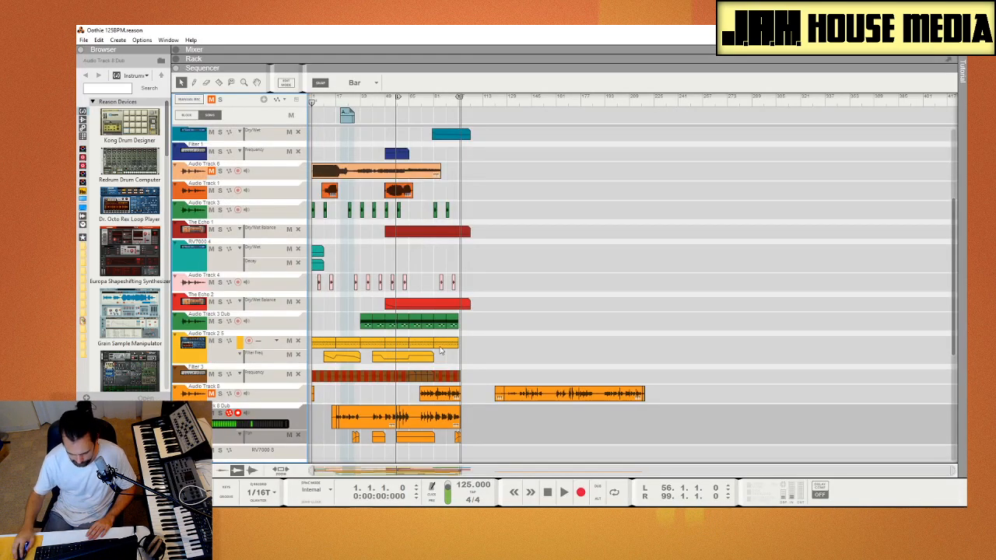
Step: Play Oothie from bar 1 and select the clips on Audio Track 8 Dub to check them, clearing the selection again
scroll(411, 445, down, 5)
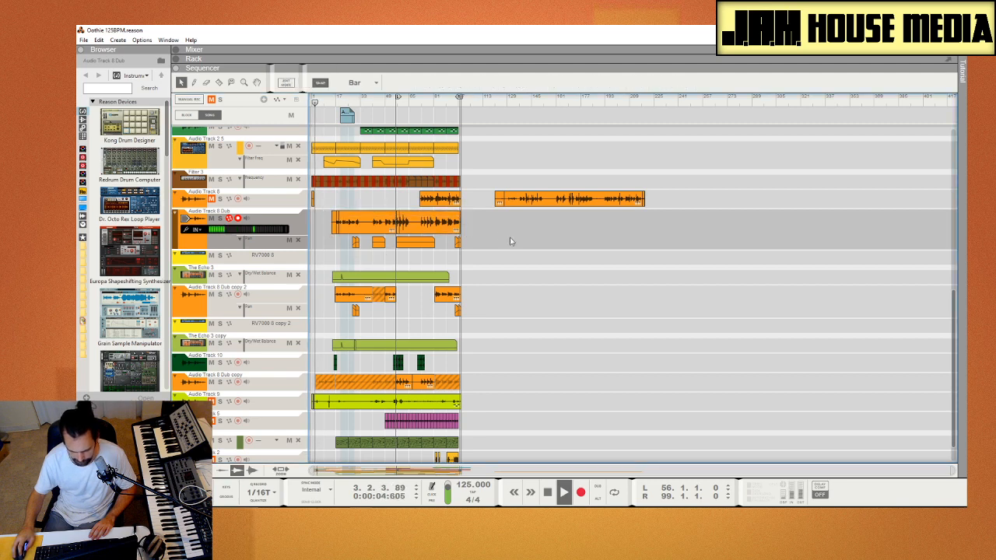
drag(491, 228, 326, 221)
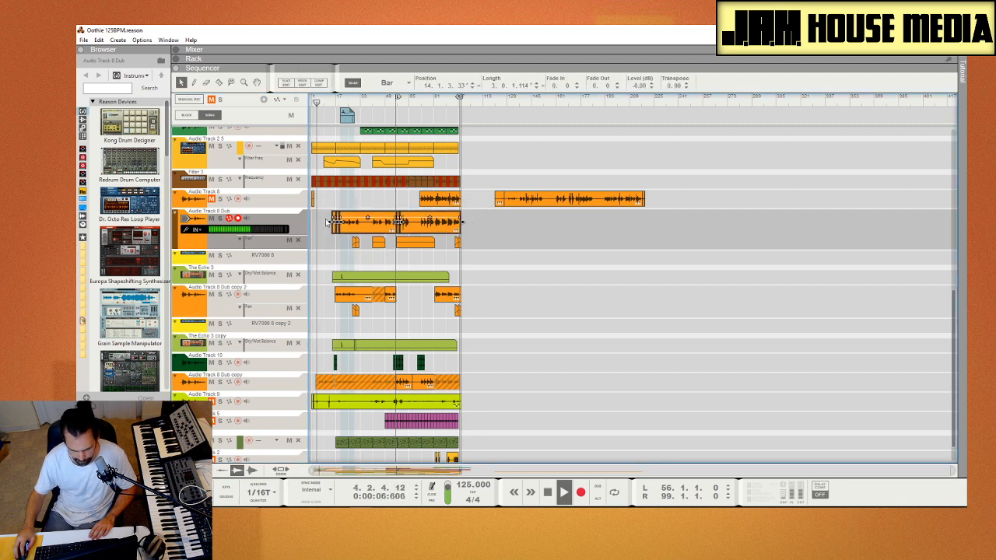
click(498, 236)
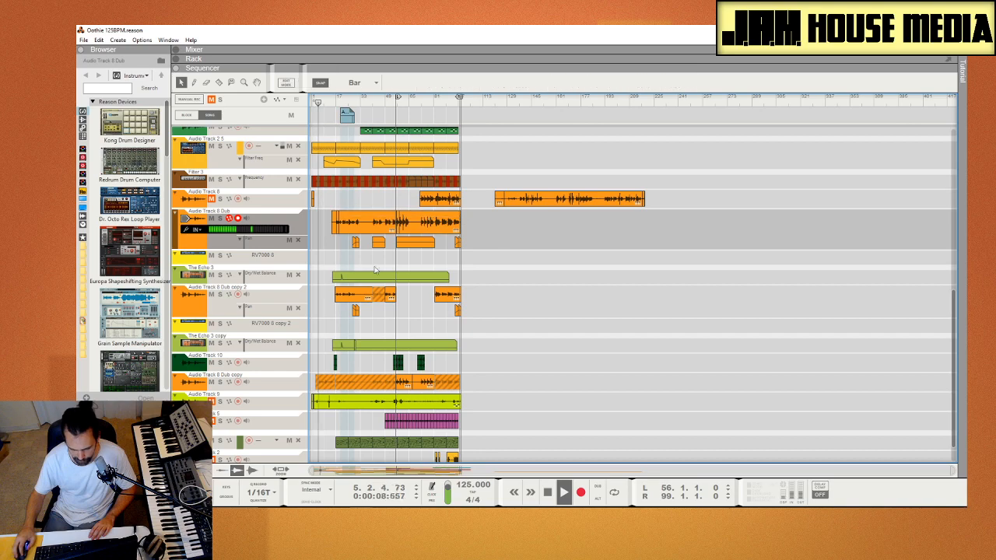
Step: Look over Oothie's tracks between Redrum 2 and the end of the track list during playback of bars 5 to 35
scroll(324, 299, up, 5)
scroll(327, 288, up, 5)
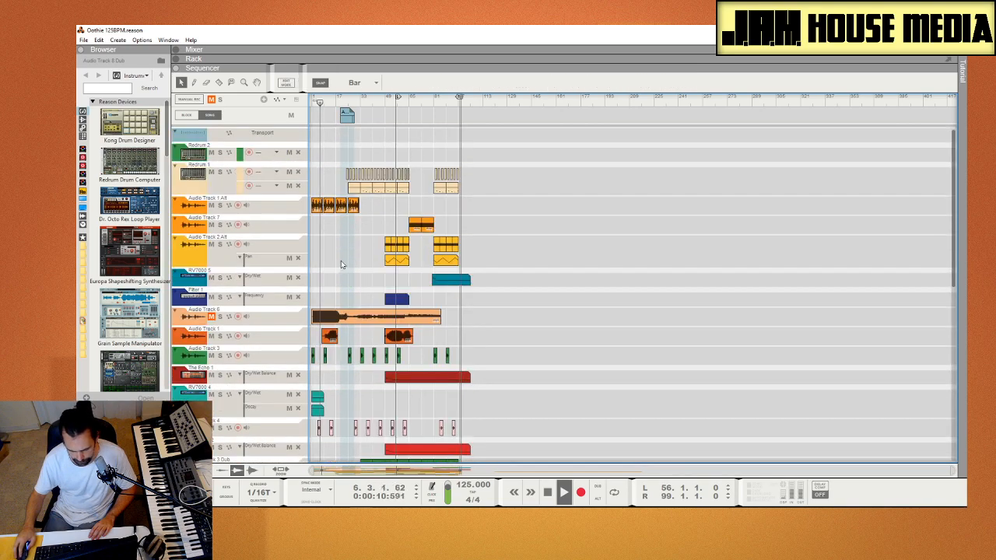
scroll(340, 261, down, 5)
scroll(341, 260, down, 8)
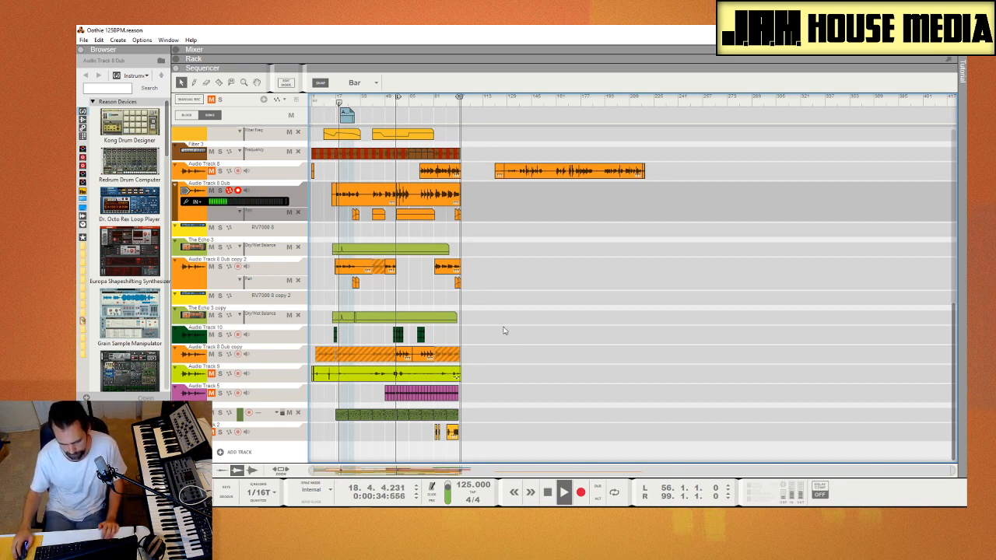
scroll(514, 330, up, 10)
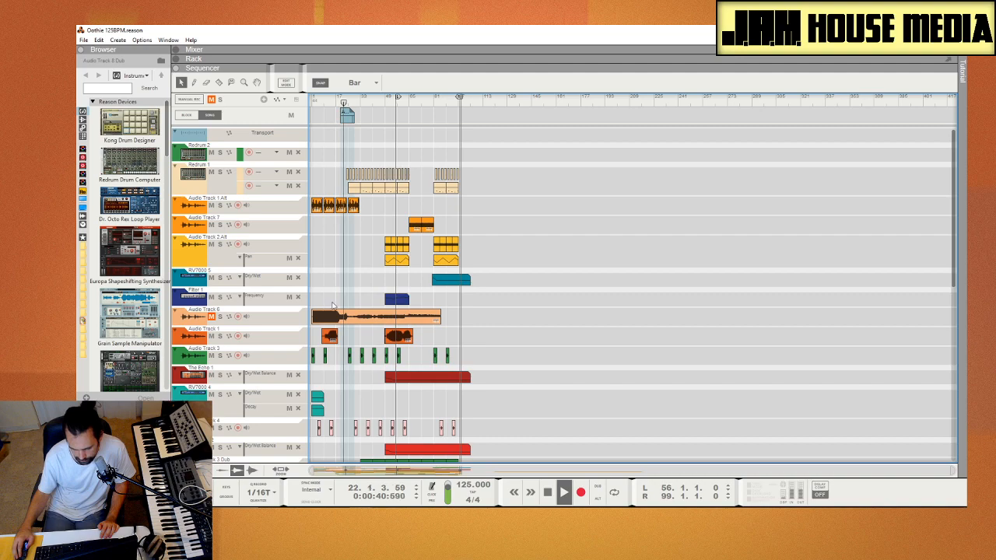
scroll(332, 305, down, 10)
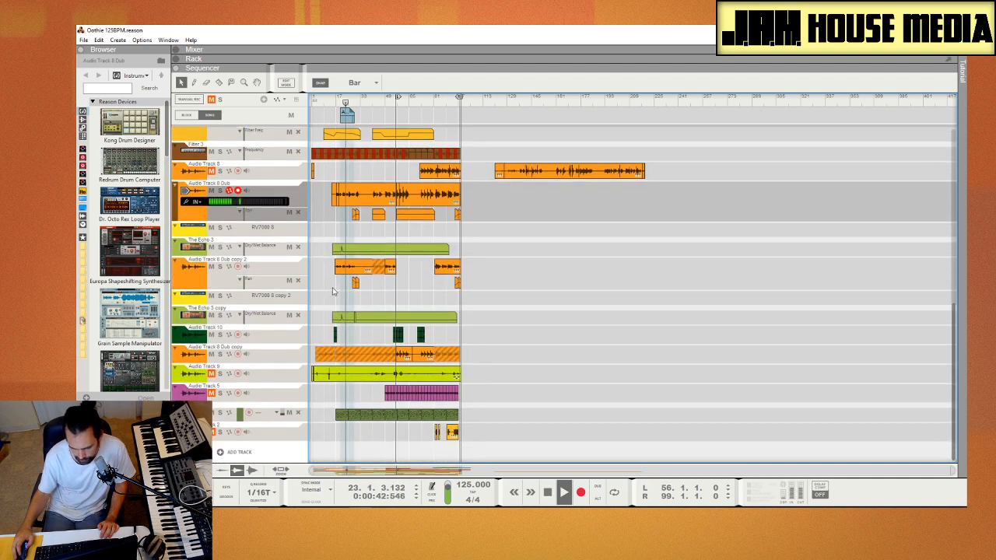
scroll(330, 294, up, 3)
scroll(342, 299, up, 3)
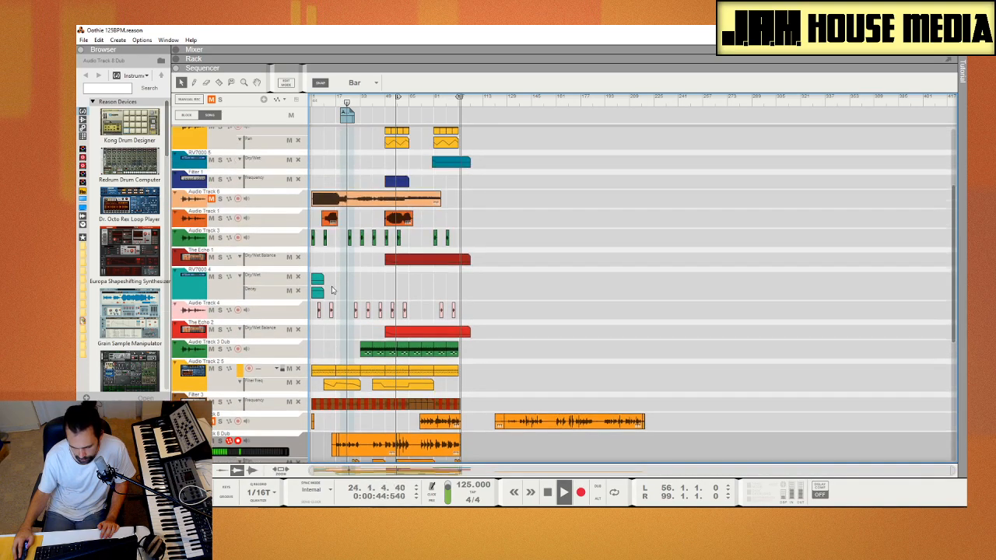
scroll(348, 301, down, 6)
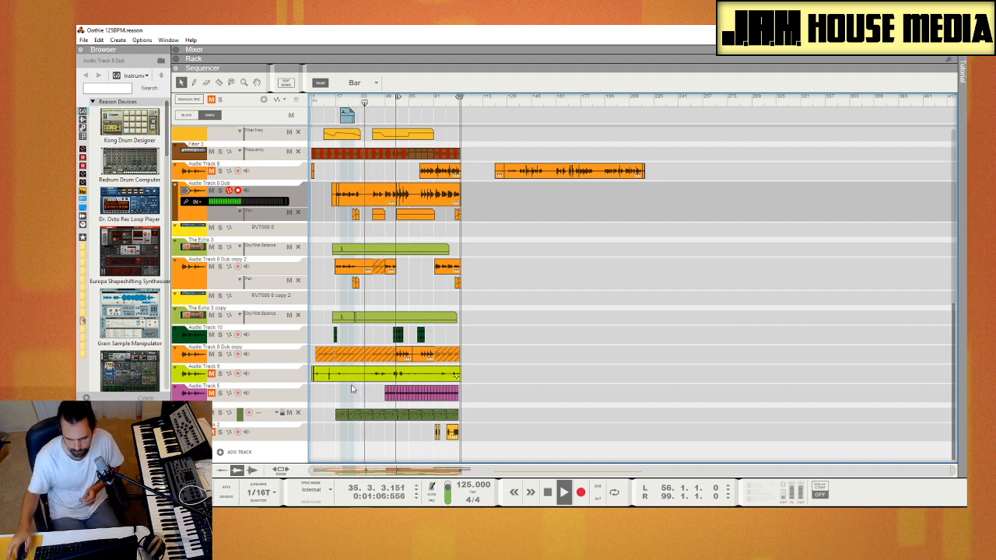
Step: Examine which Oothie tracks carry the middle section, from the Redrums down to Audio Track 5, as playback runs from bars 35 to 66
scroll(506, 314, up, 5)
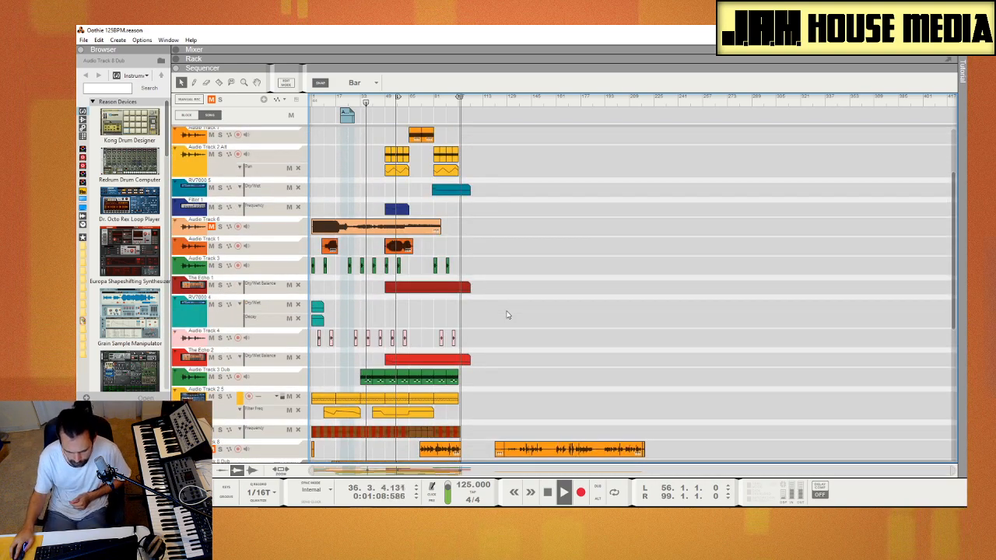
scroll(505, 312, up, 2)
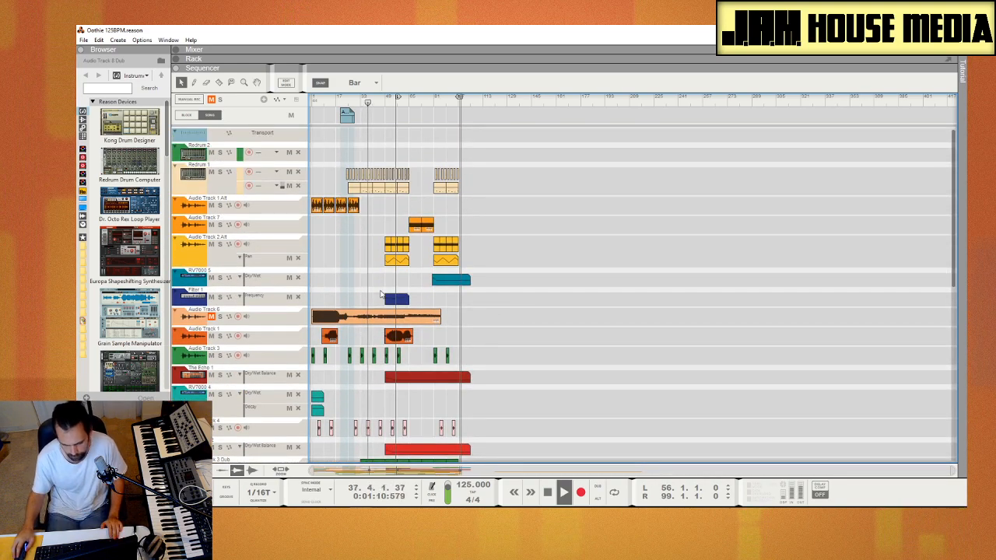
scroll(393, 319, down, 7)
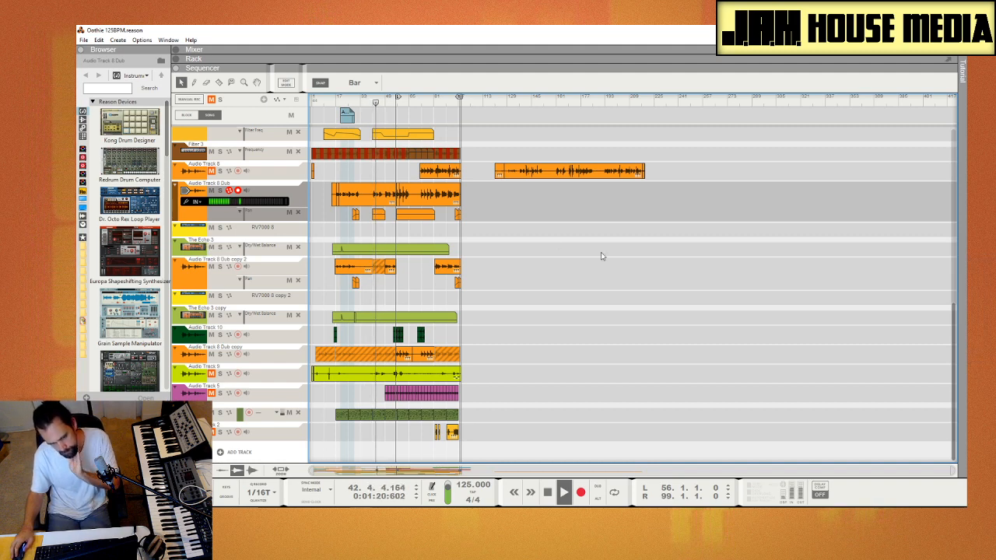
scroll(544, 256, up, 10)
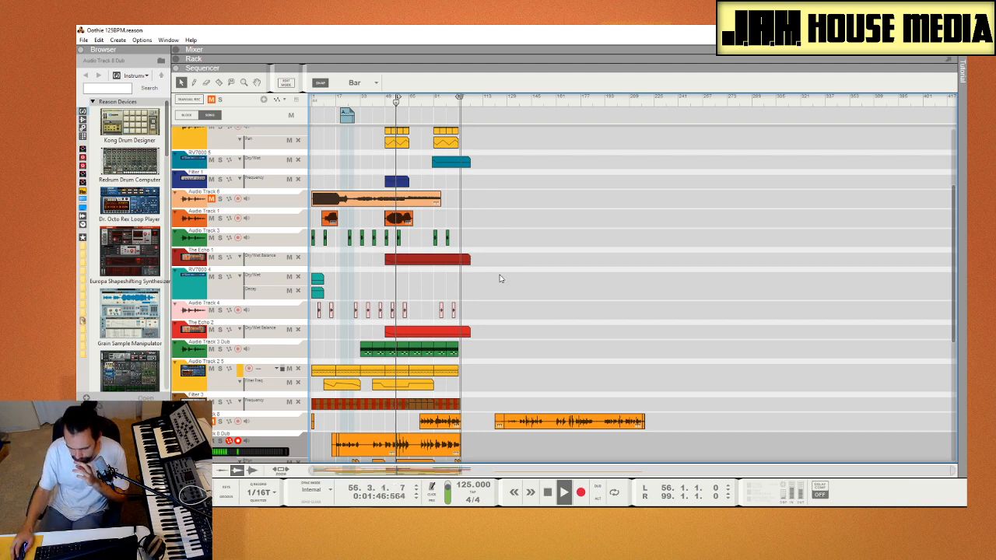
scroll(500, 278, up, 3)
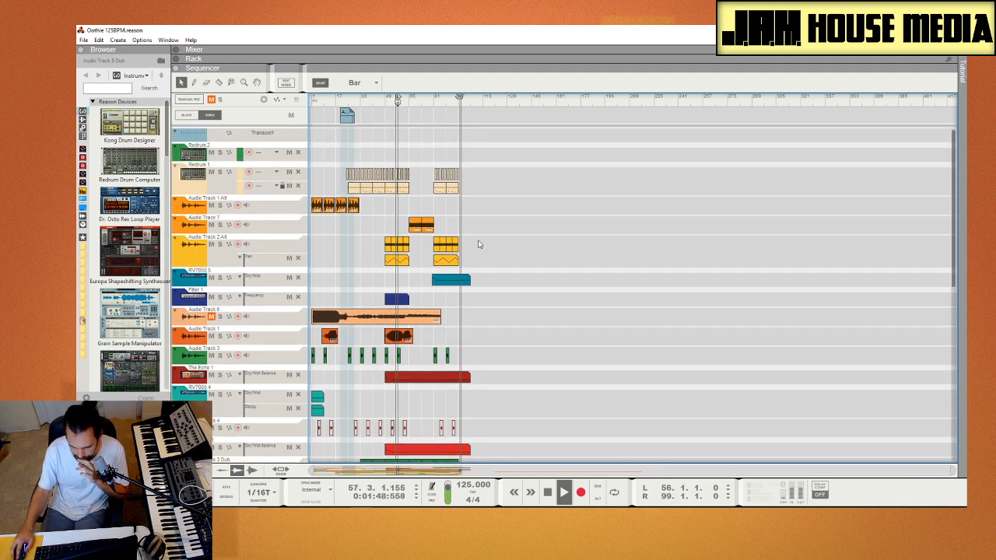
scroll(478, 244, down, 10)
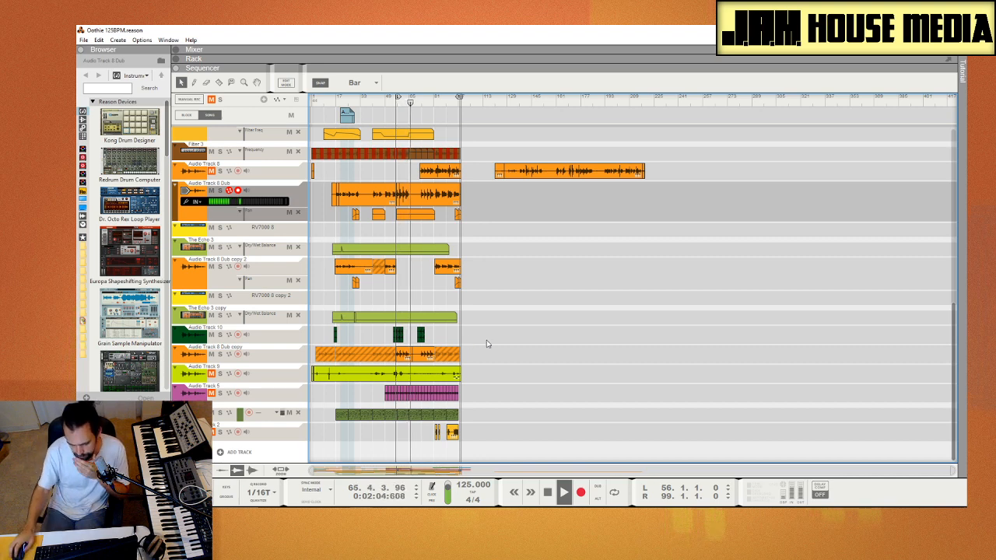
scroll(498, 354, up, 6)
scroll(497, 352, up, 7)
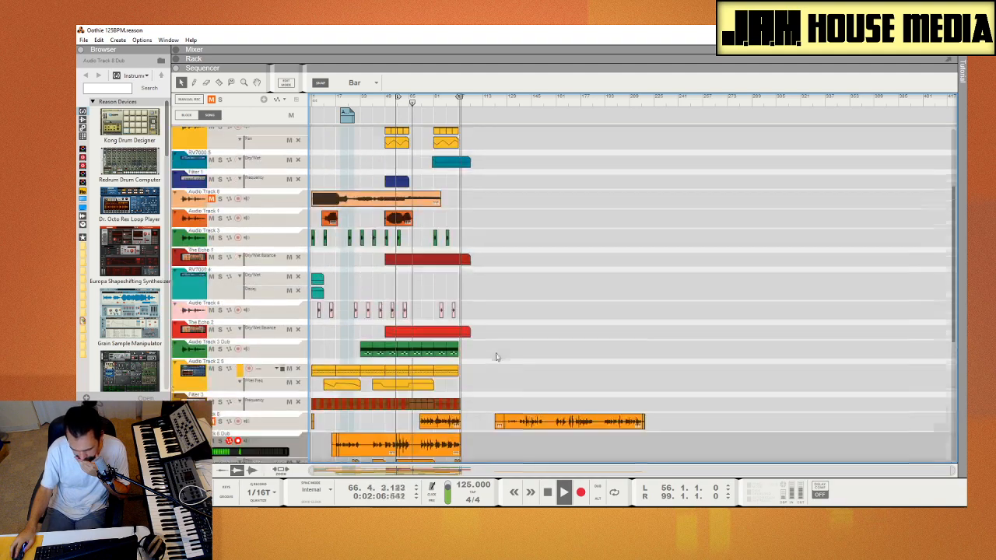